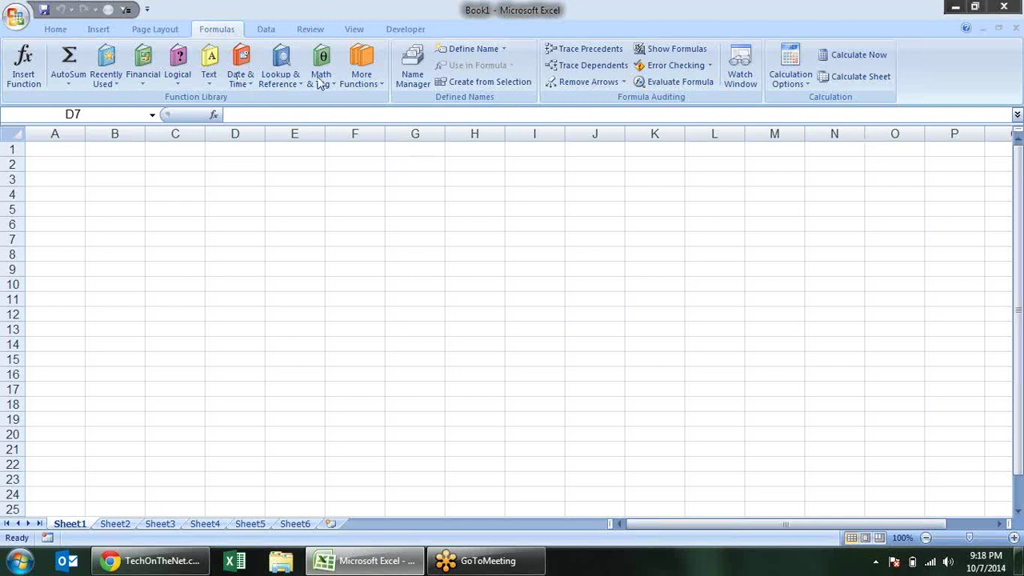
# - Insert the CELL function from the extra function categories, then cancel the entry
pyautogui.click(369, 81)
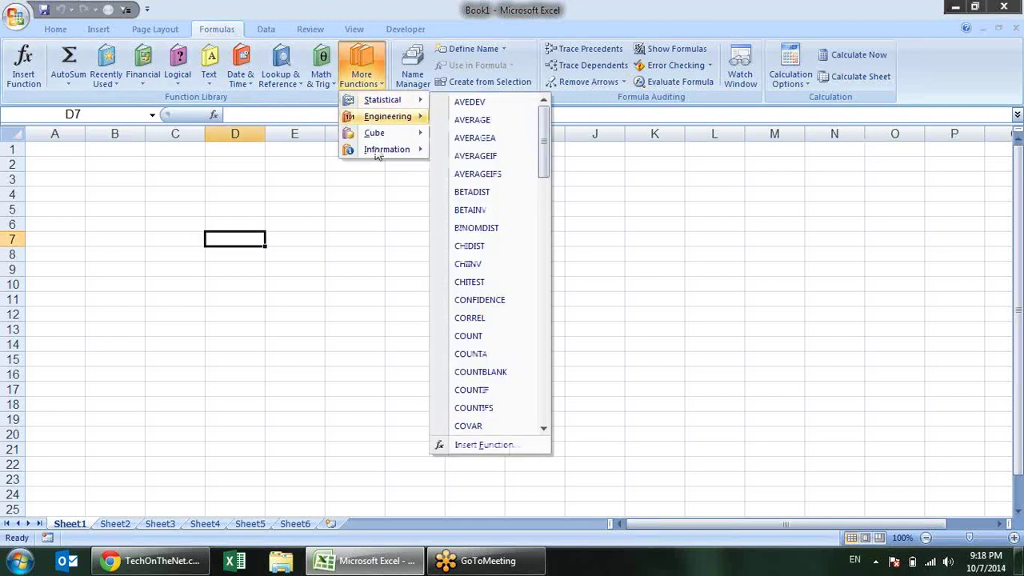
pyautogui.moveTo(386, 150)
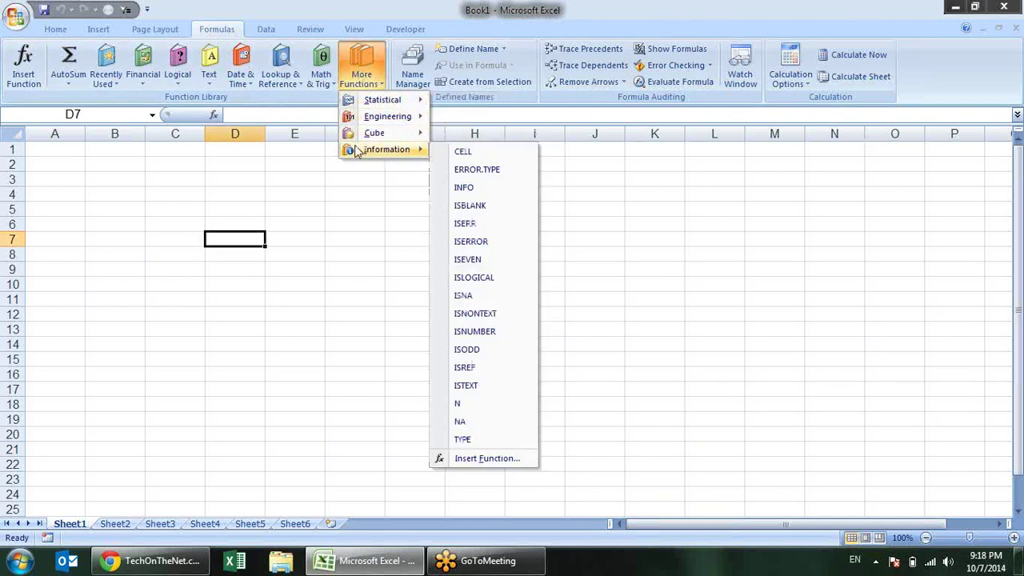
pyautogui.click(463, 152)
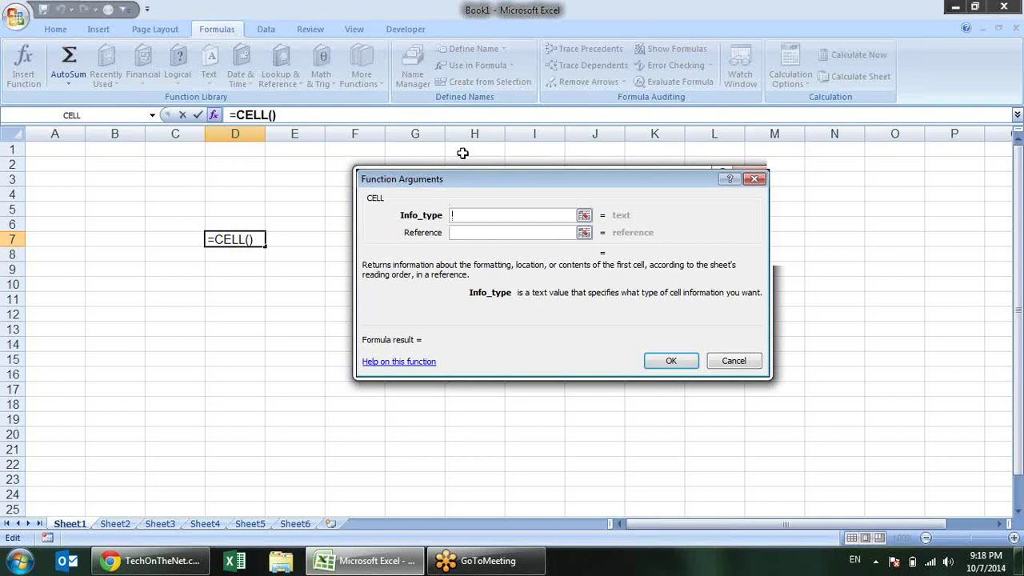
pyautogui.press('Escape')
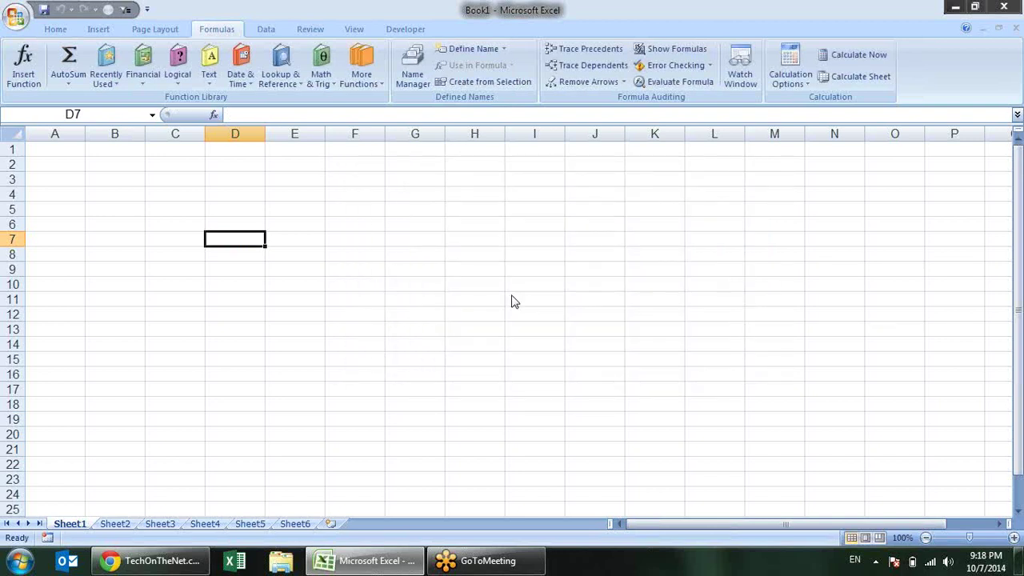
# - Switch to the TechOnTheNet reference page and back to the Excel workbook
pyautogui.click(146, 562)
pyautogui.click(147, 562)
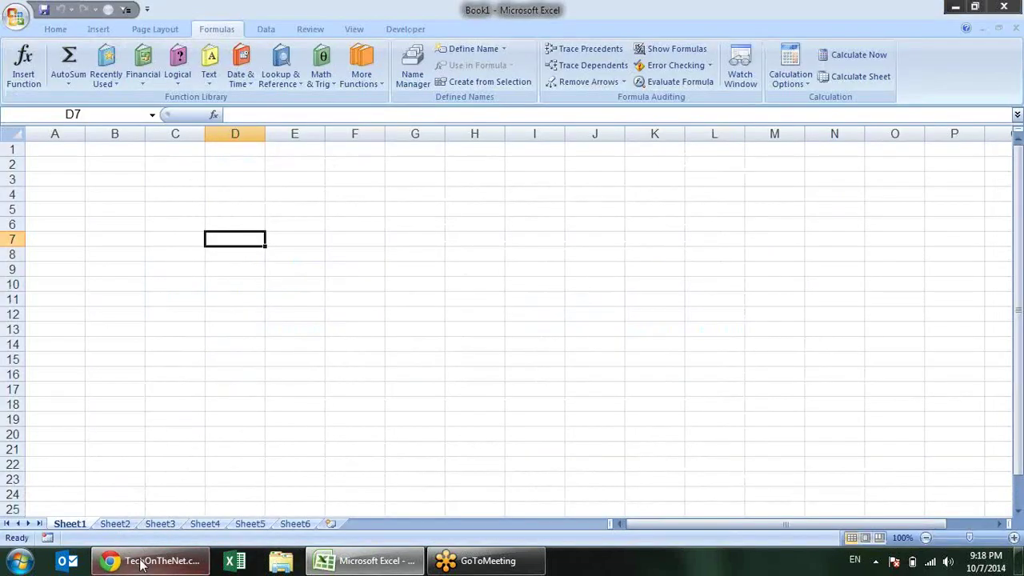
pyautogui.click(143, 563)
pyautogui.click(143, 563)
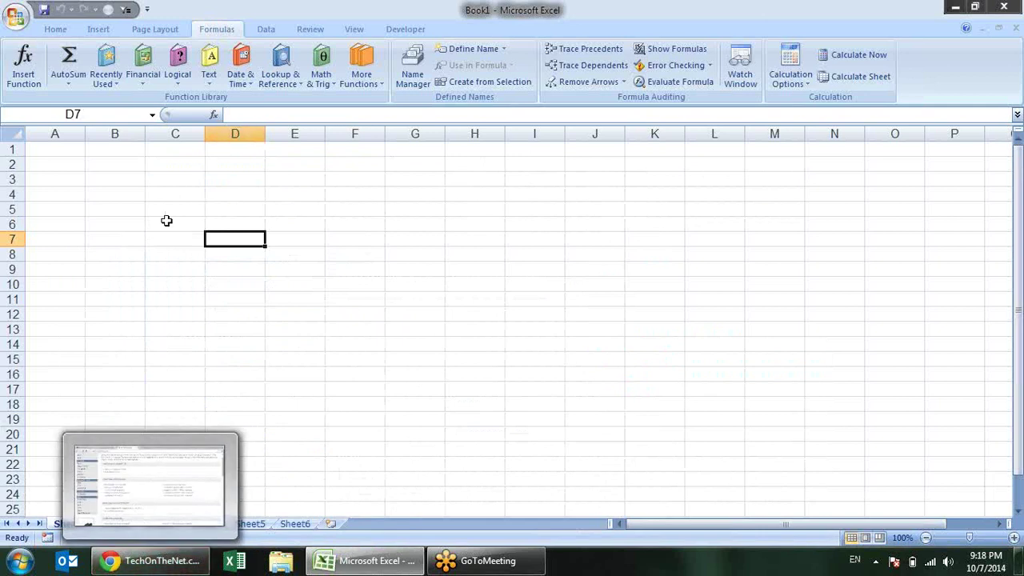
# - Enter =CELL("address",A1) in B3 so it returns $A$1
pyautogui.click(120, 178)
pyautogui.write('=')
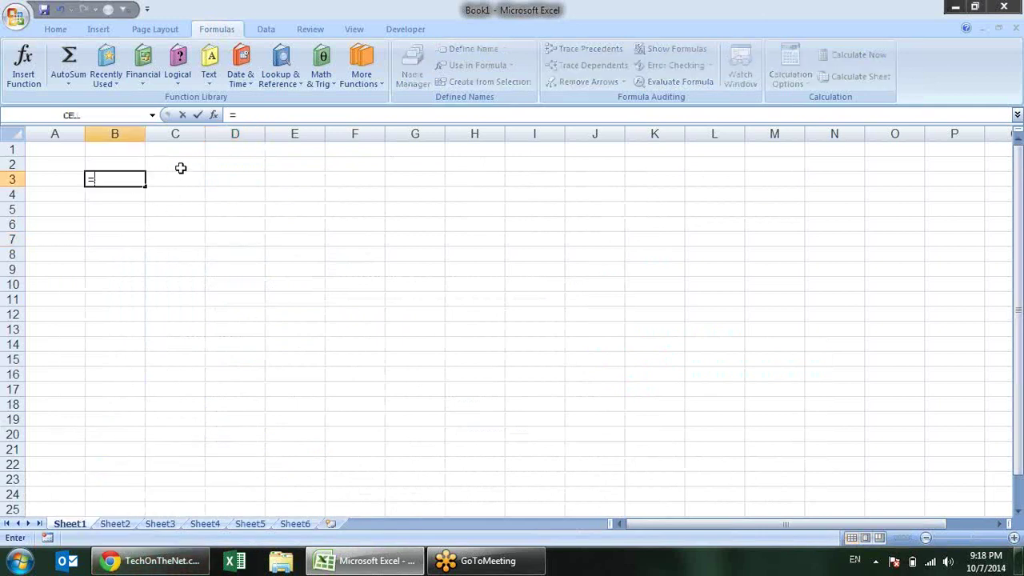
pyautogui.write('ce')
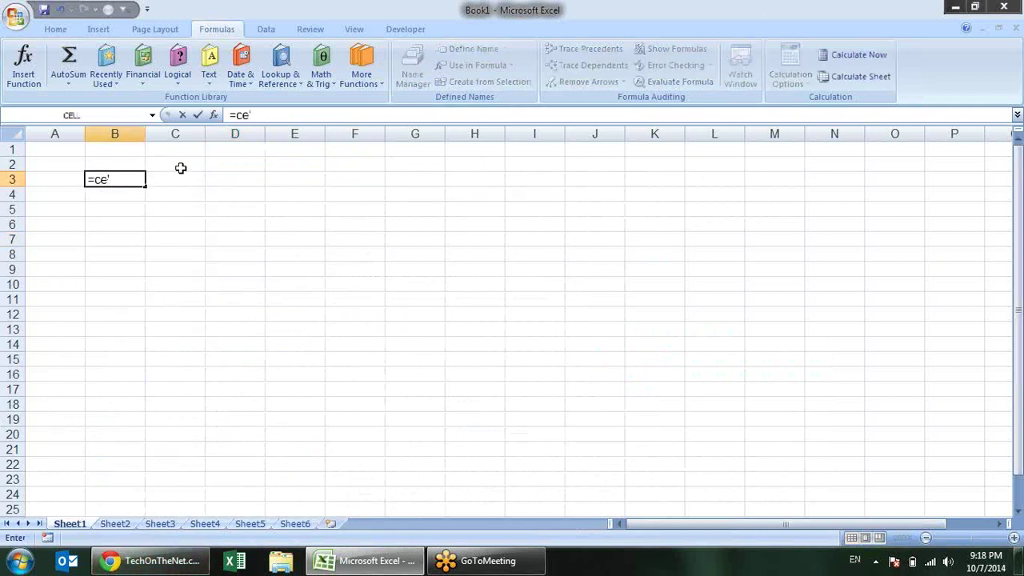
pyautogui.press('Down')
pyautogui.press('Tab')
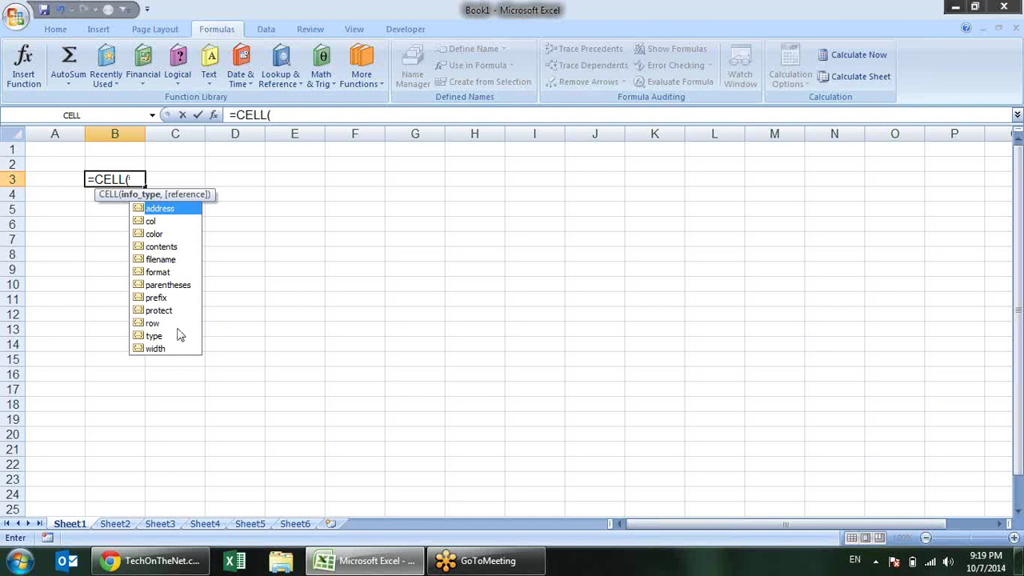
pyautogui.press('Tab')
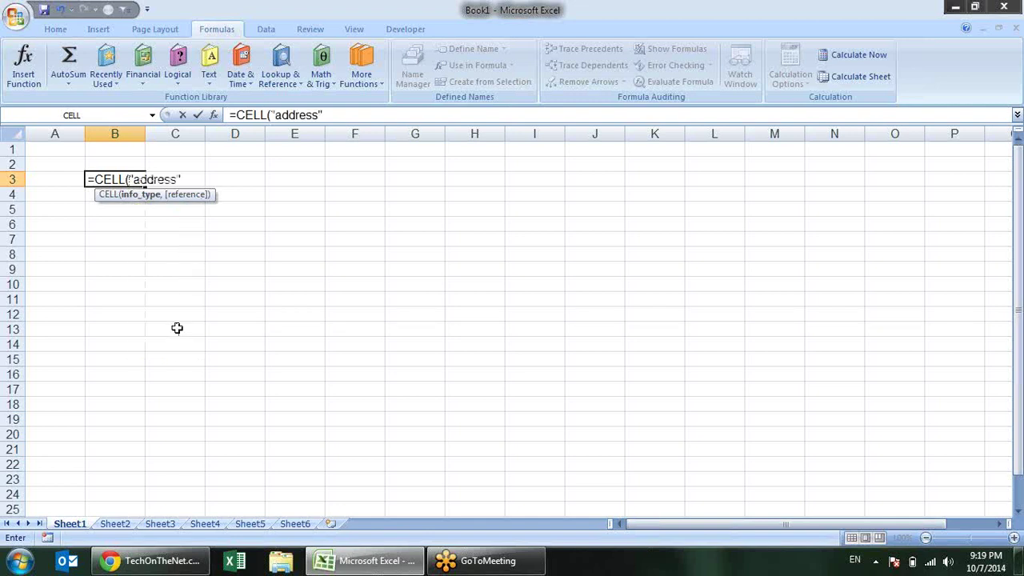
pyautogui.write(',')
pyautogui.click(67, 149)
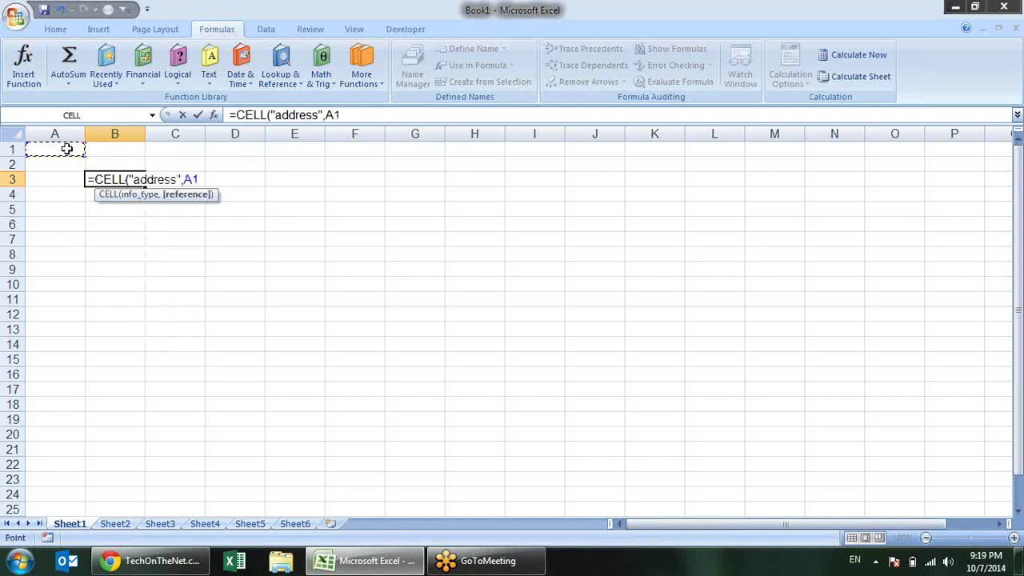
pyautogui.write(')')
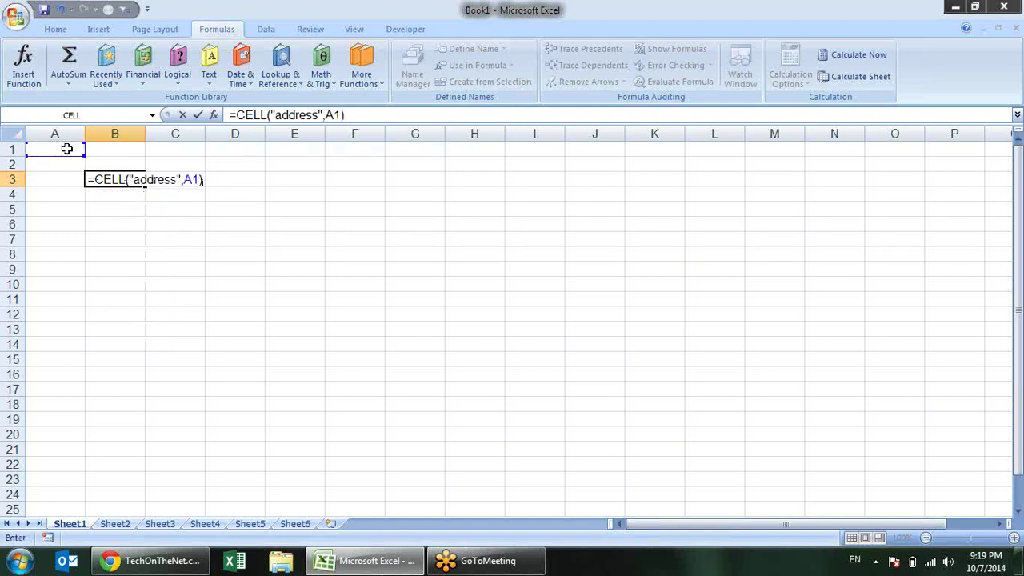
pyautogui.press('Return')
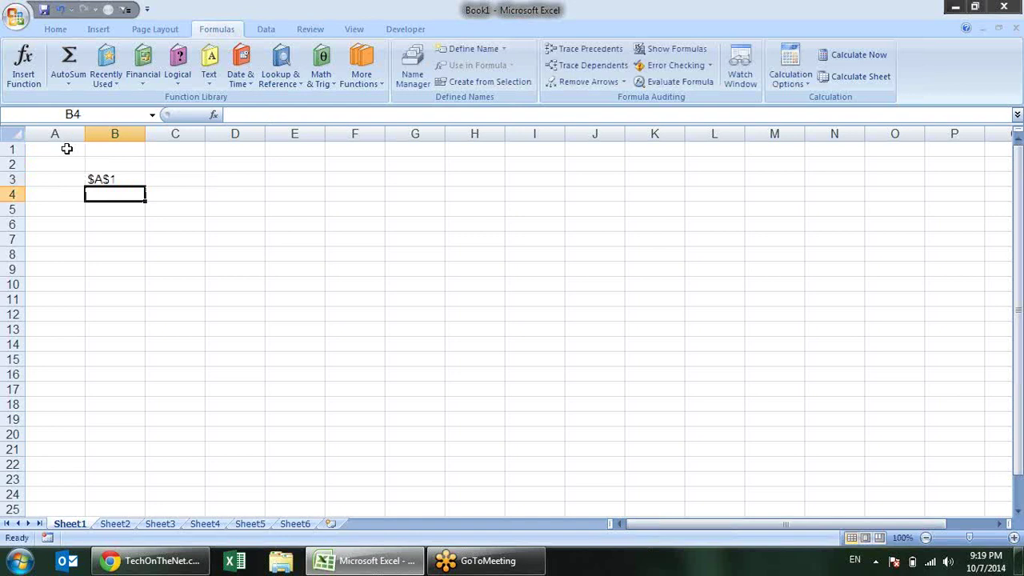
# - Enter =CELL("col") in B4 with no reference yet
pyautogui.write('=')
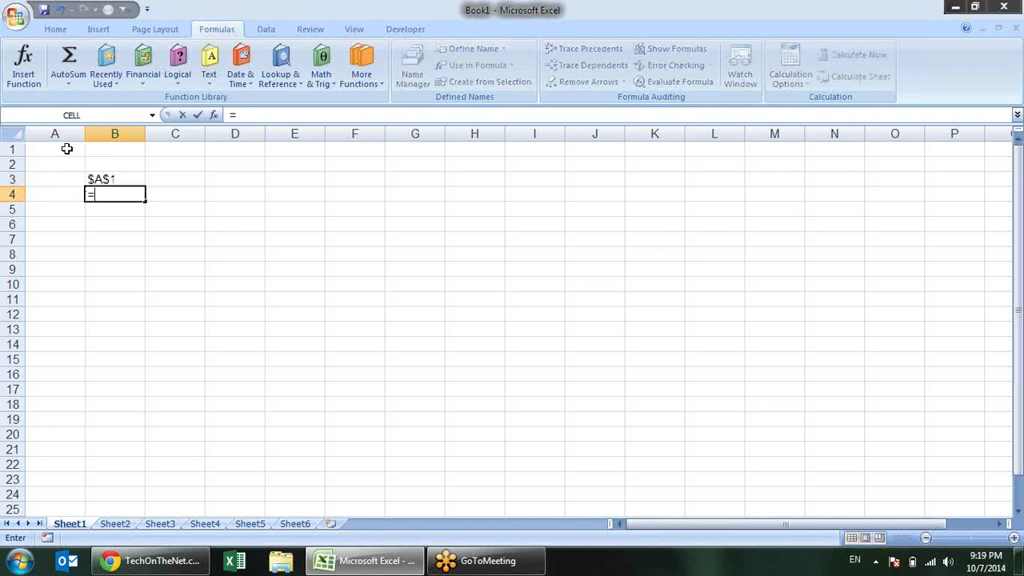
pyautogui.write('cel')
pyautogui.press('Tab')
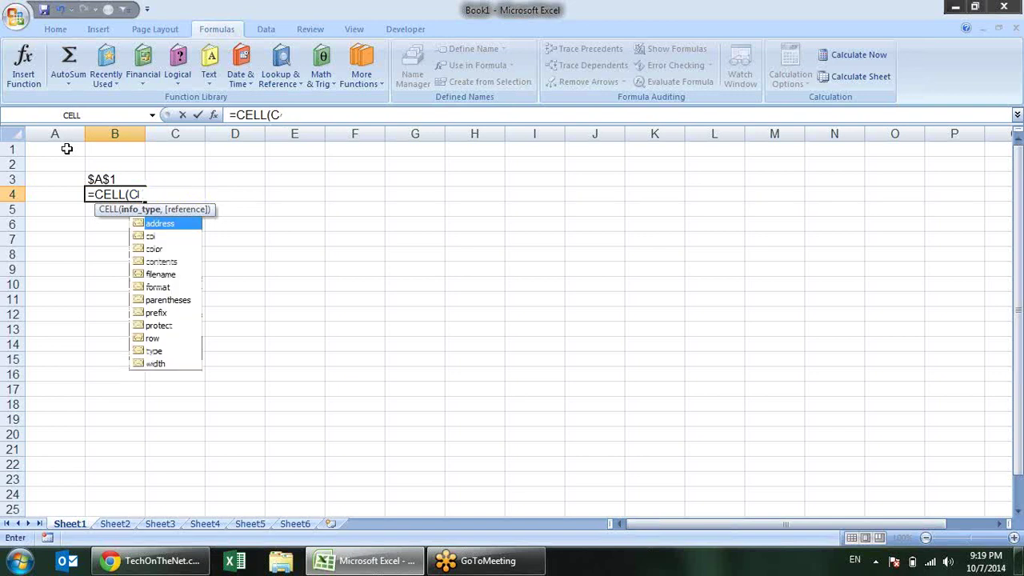
pyautogui.press('BackSpace')
pyautogui.press('BackSpace')
pyautogui.write('(')
pyautogui.write('"col"')
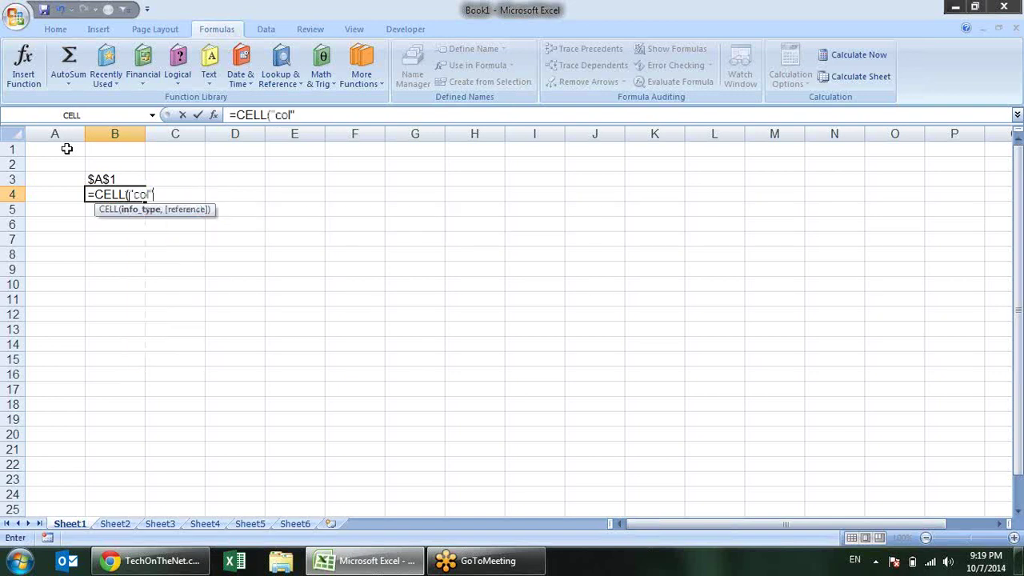
pyautogui.click(303, 159)
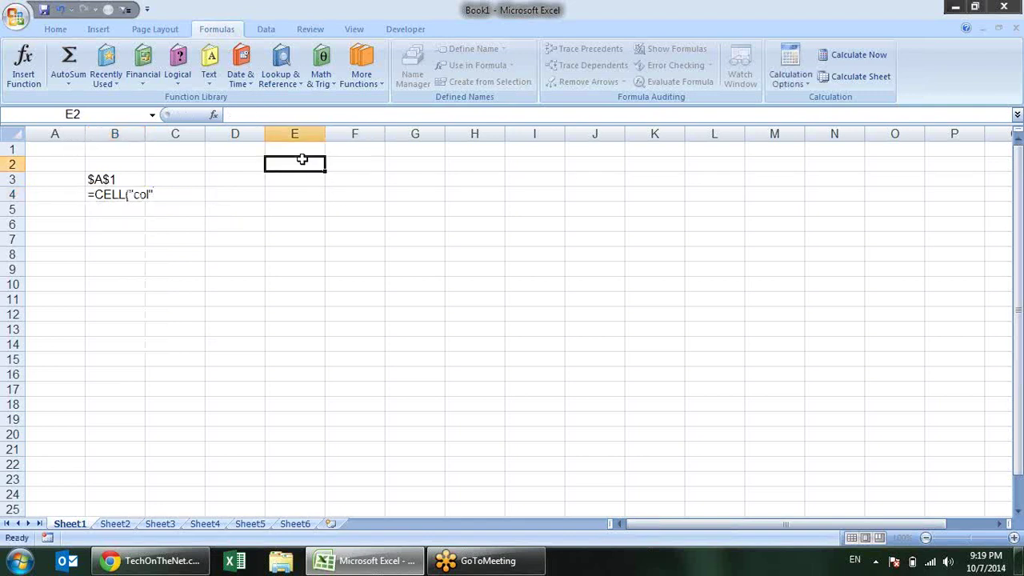
# - Edit B4 to =CELL("col",F1) so it returns column number 6
pyautogui.click(116, 200)
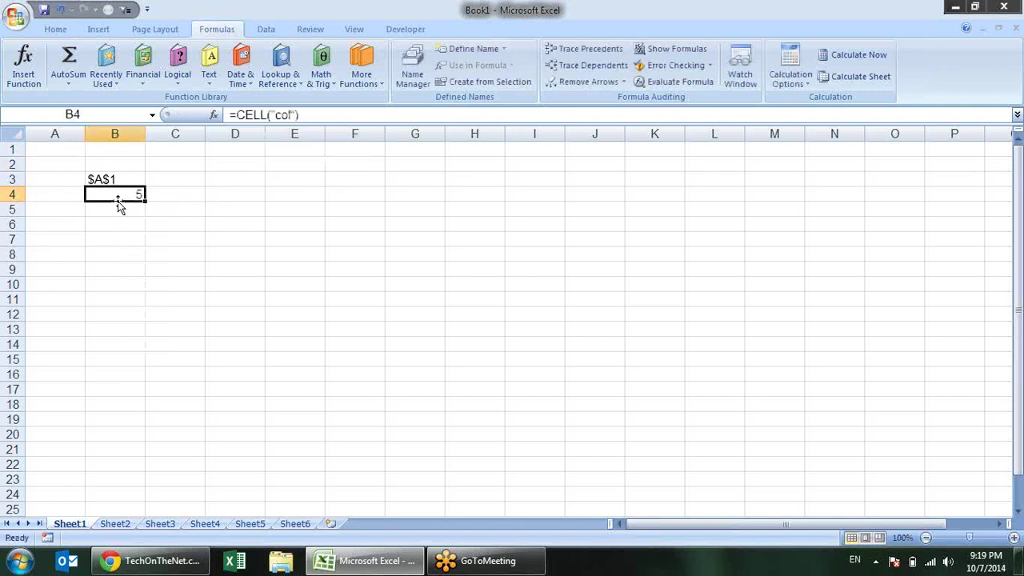
pyautogui.doubleClick(137, 193)
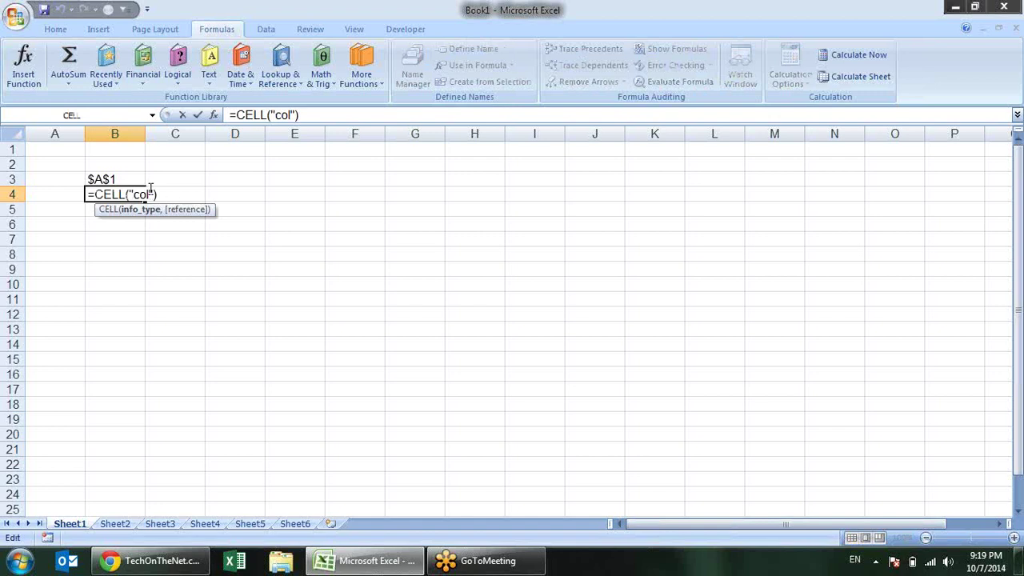
pyautogui.write(',')
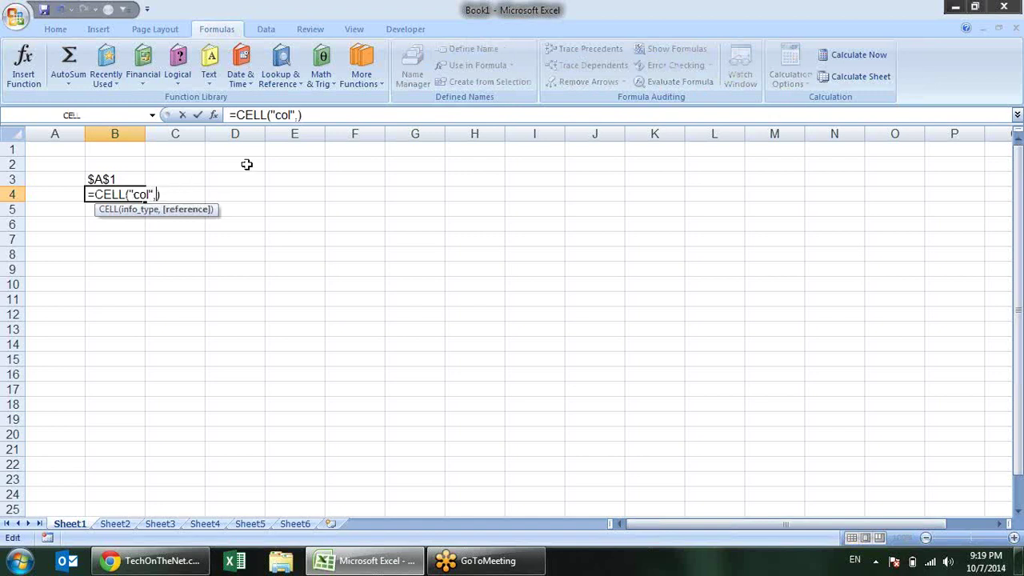
pyautogui.click(352, 151)
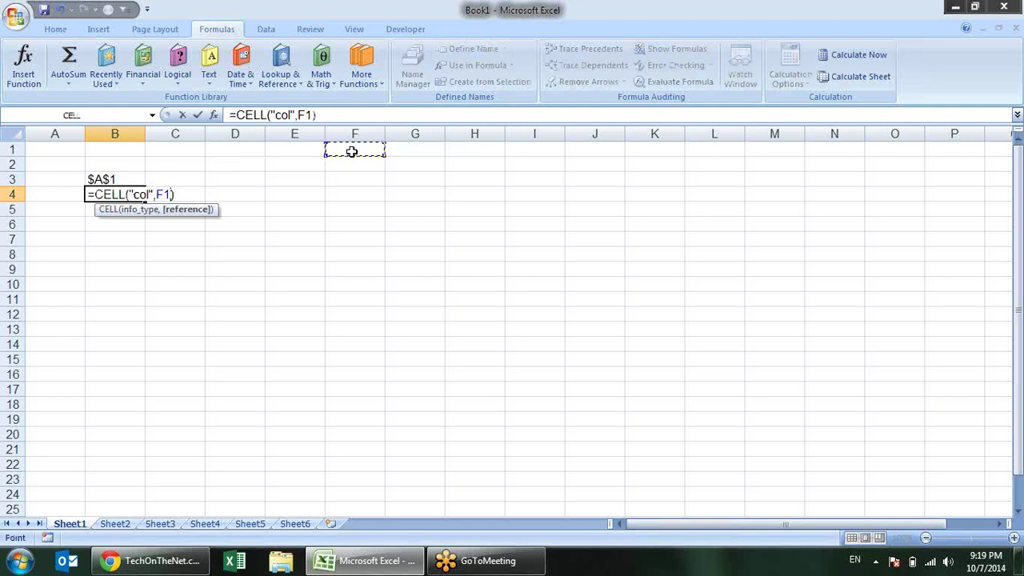
pyautogui.press('Return')
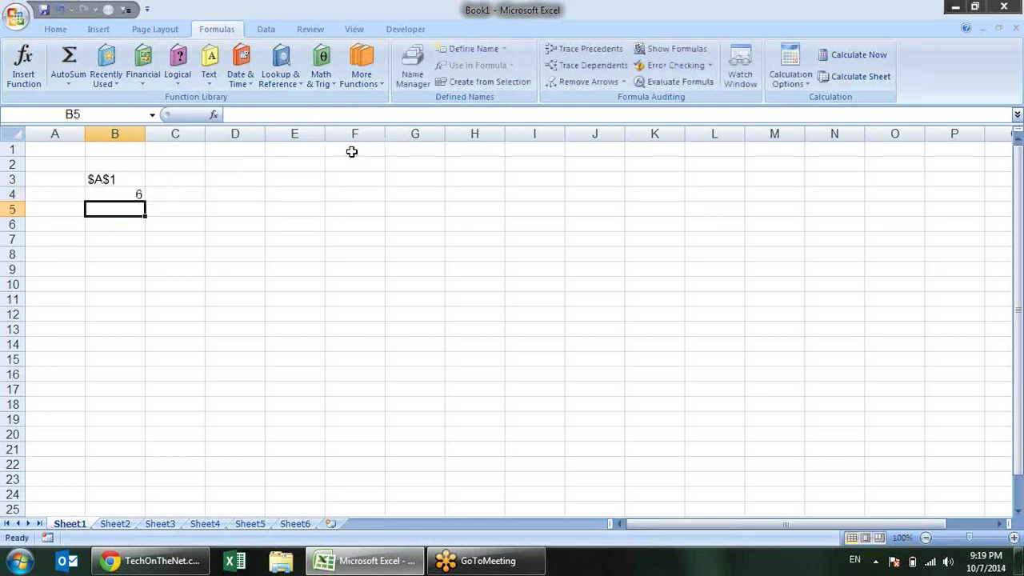
pyautogui.click(352, 151)
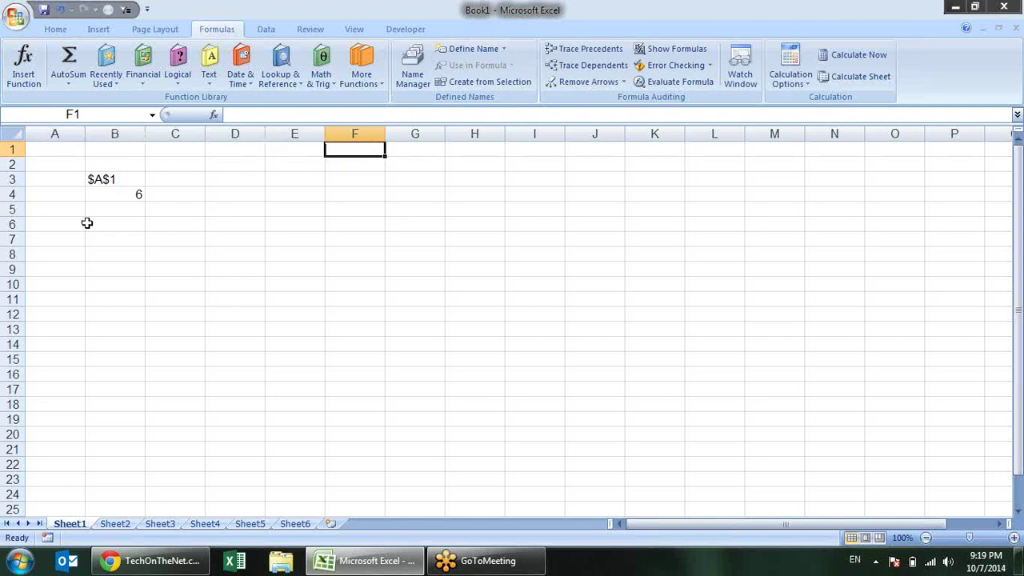
pyautogui.click(119, 212)
# - Start a CELL("color") formula in B5, then cancel it
pyautogui.write('=')
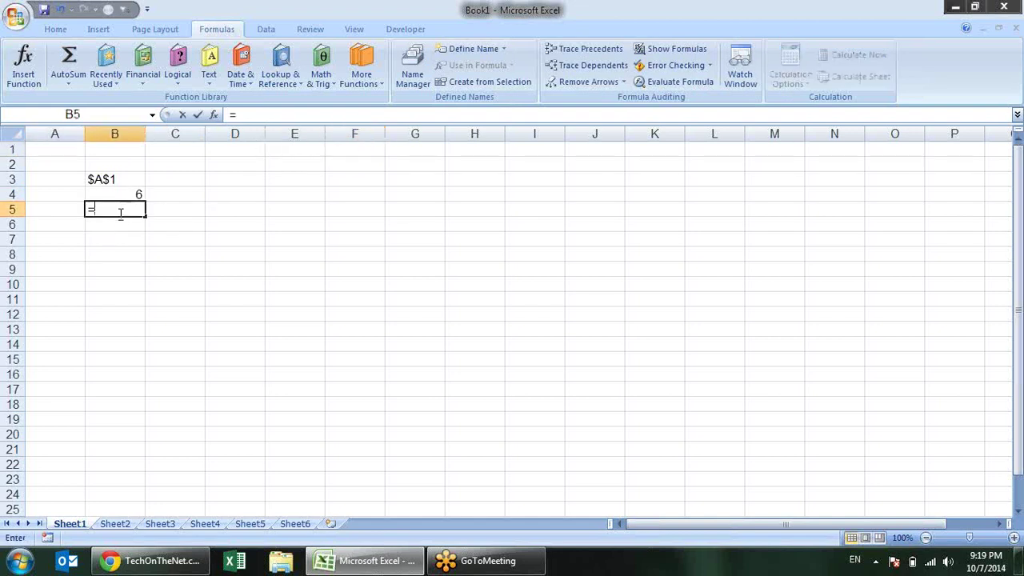
pyautogui.write('CELL(')
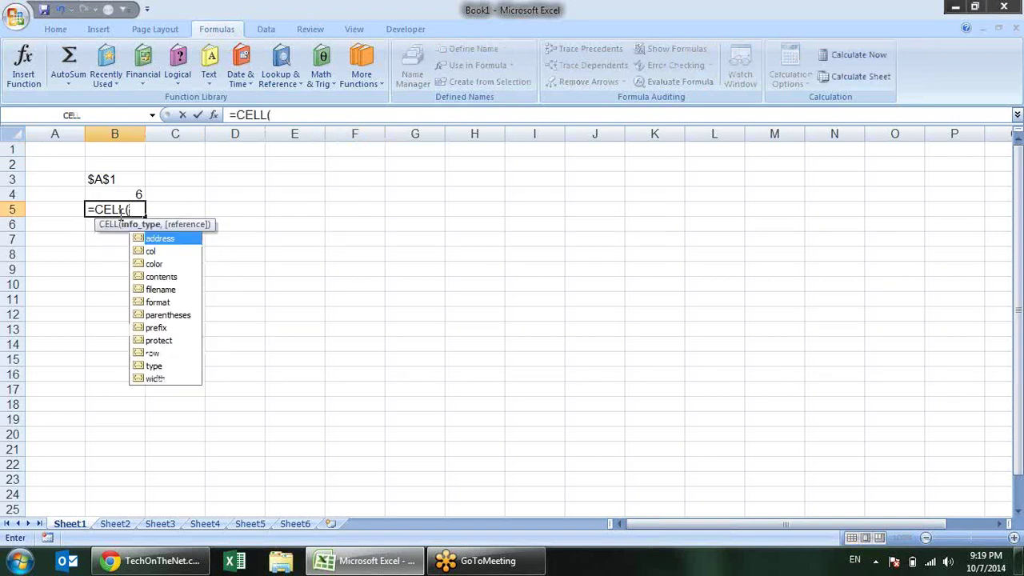
pyautogui.press('Down')
pyautogui.press('Down')
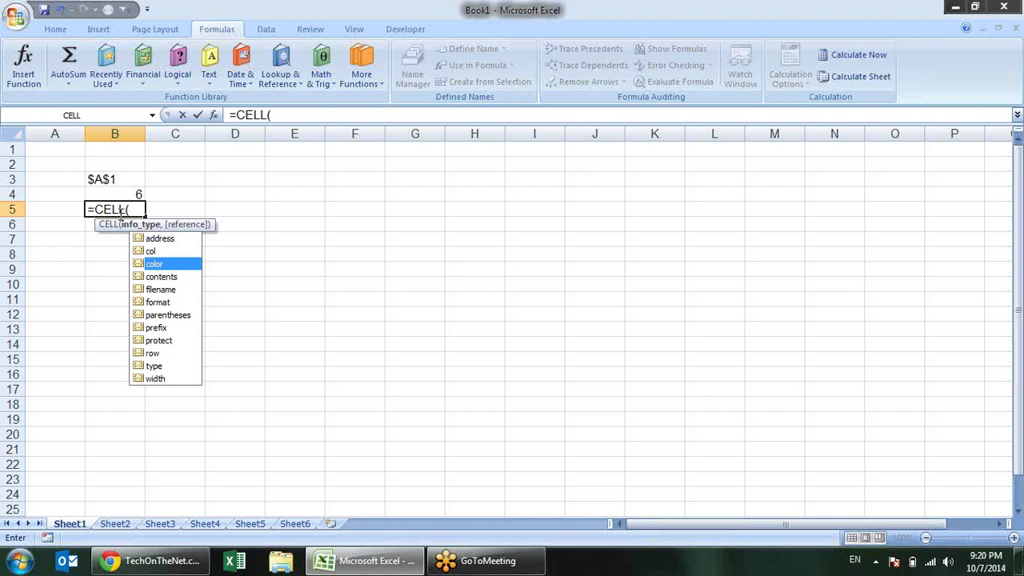
pyautogui.press('Tab')
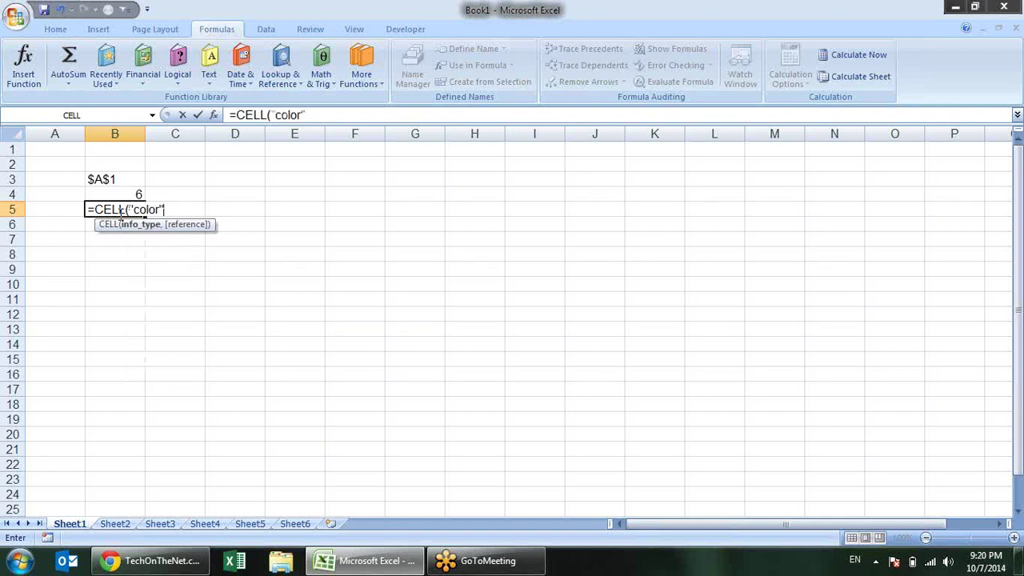
pyautogui.press('Escape')
# - Enter -12 in E4 and format it as Number with red negatives, showing red 12.00
pyautogui.click(317, 195)
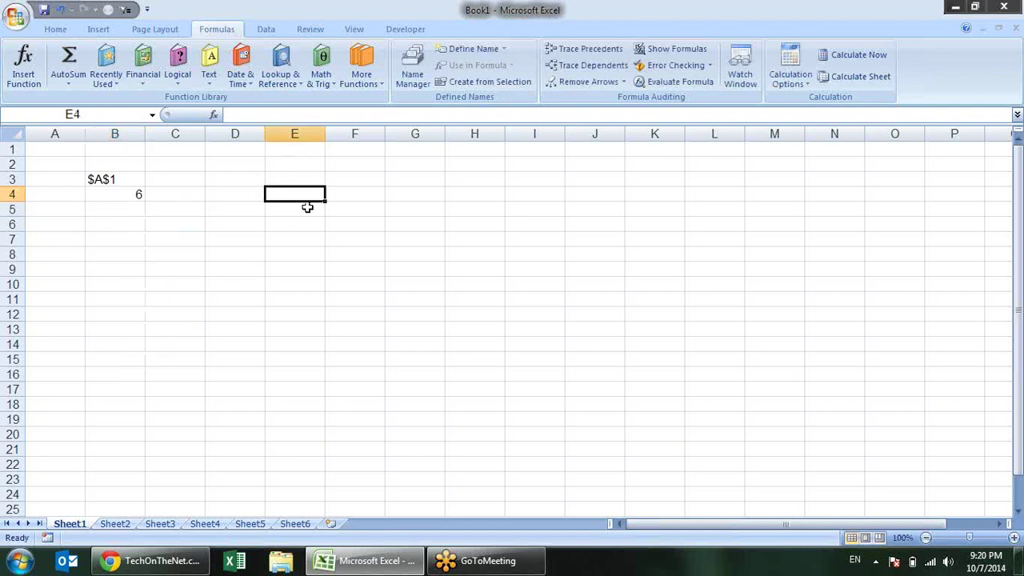
pyautogui.write('-12')
pyautogui.press('Return')
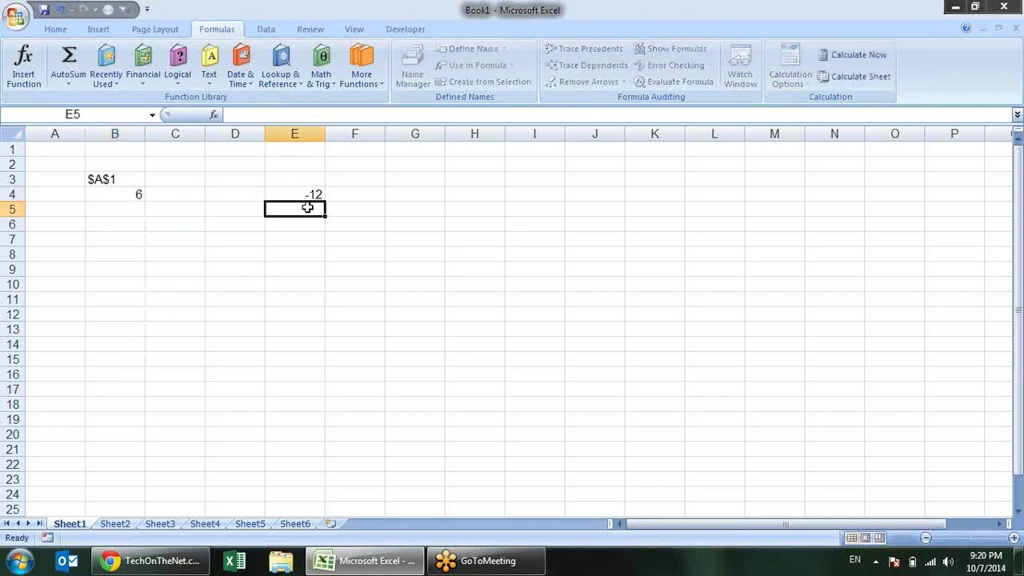
pyautogui.press('Up')
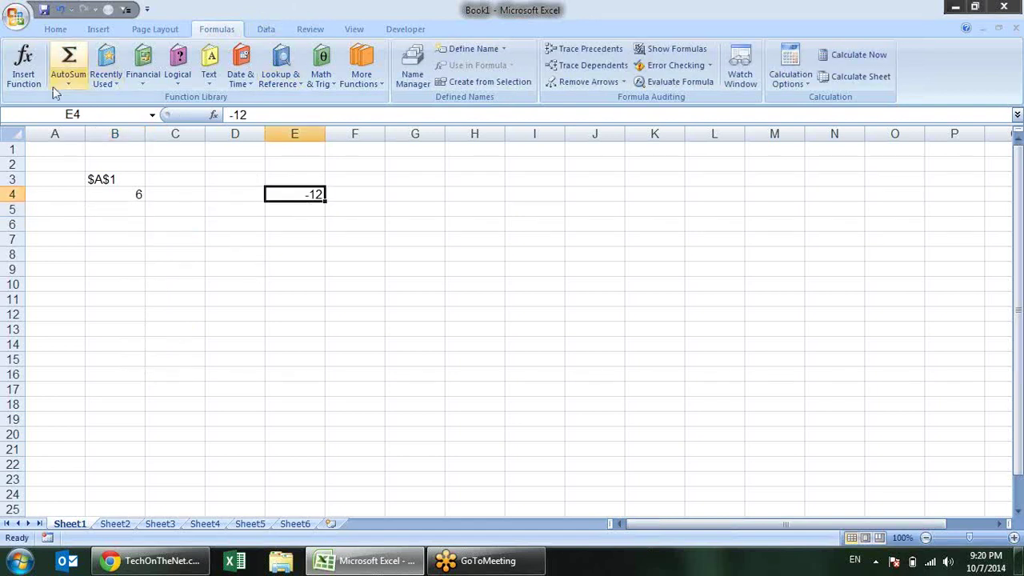
pyautogui.click(60, 33)
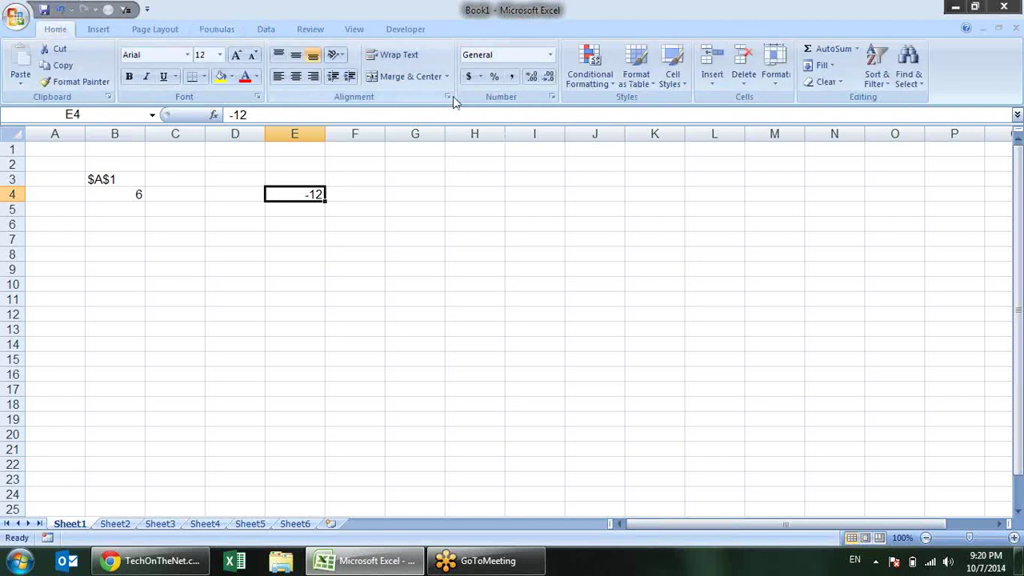
pyautogui.click(552, 98)
pyautogui.click(410, 176)
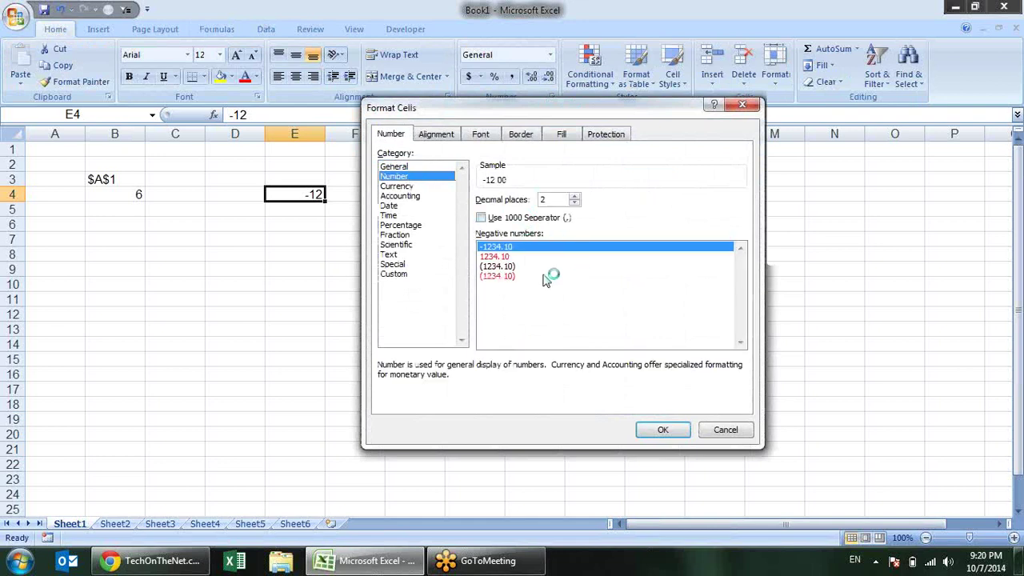
pyautogui.click(509, 256)
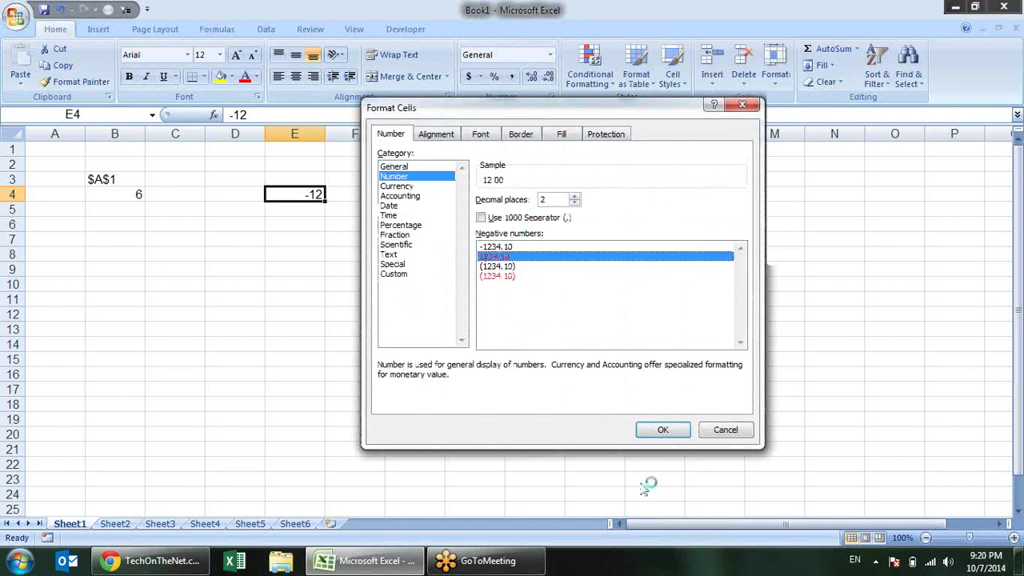
pyautogui.click(668, 430)
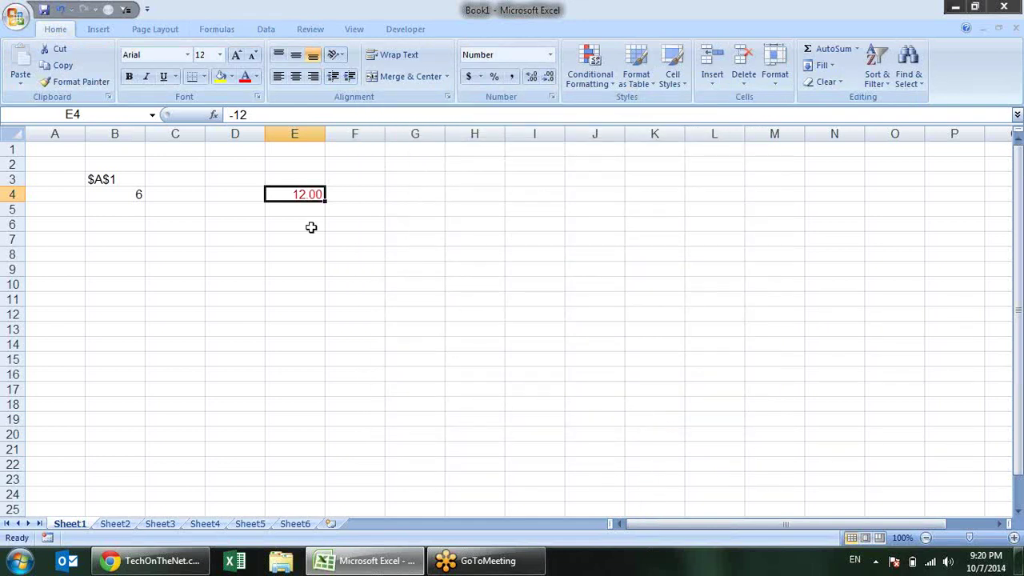
pyautogui.click(138, 205)
# - Enter =CELL("color",E4) in B5, which returns 1
pyautogui.write('=')
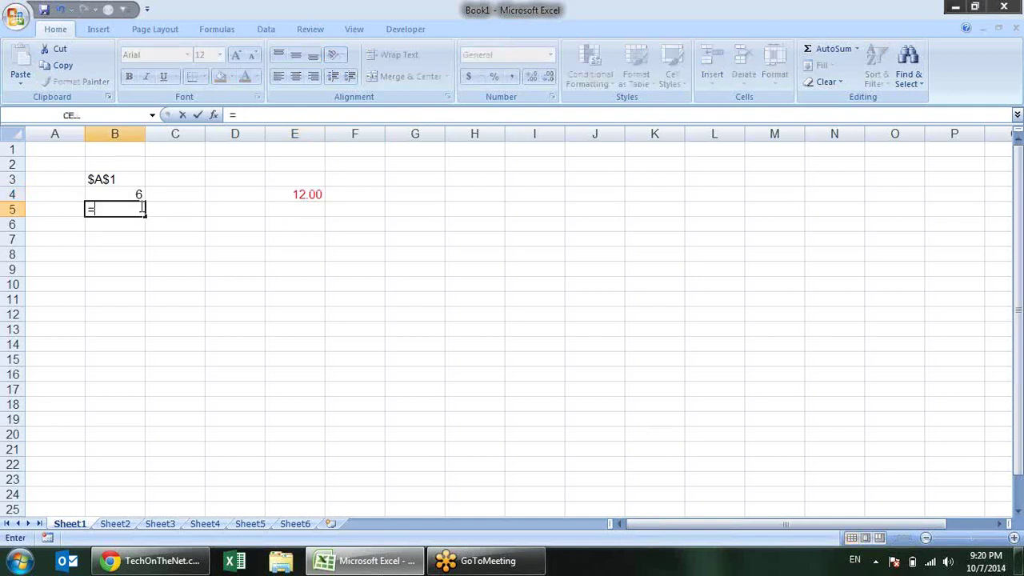
pyautogui.write('CELL(')
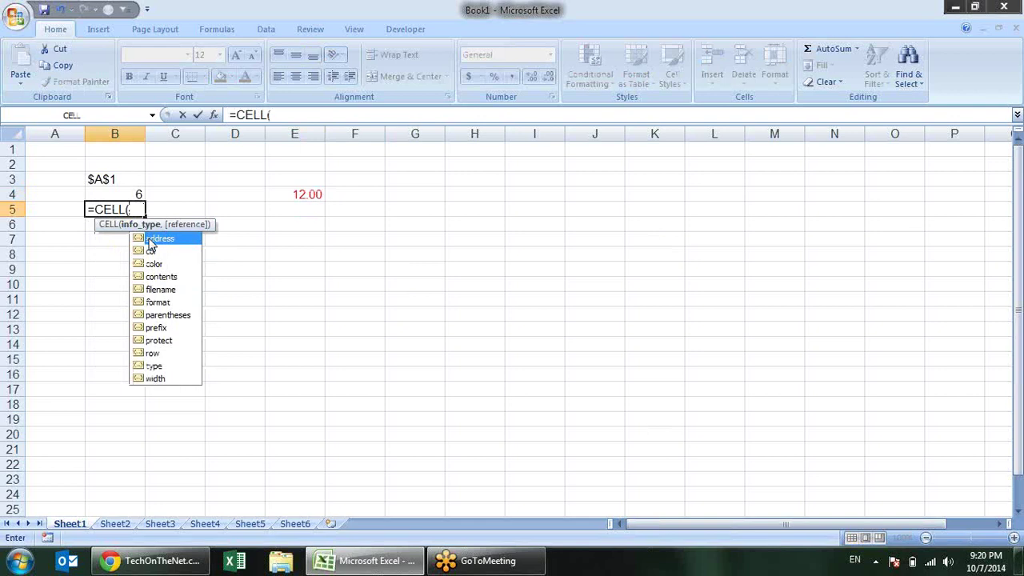
pyautogui.press('Down')
pyautogui.press('Down')
pyautogui.press('Tab')
pyautogui.write(',')
pyautogui.click(297, 195)
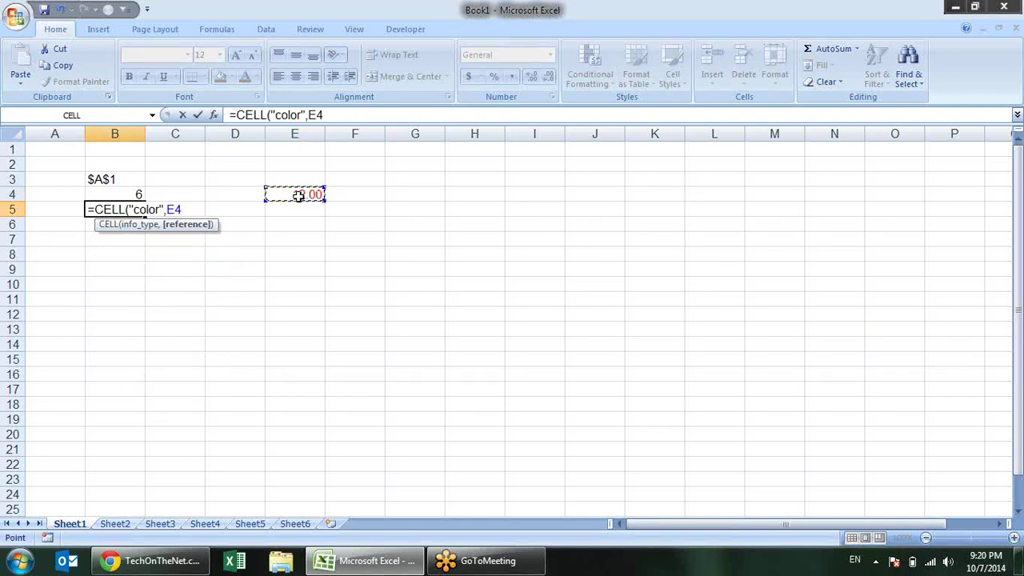
pyautogui.press('Return')
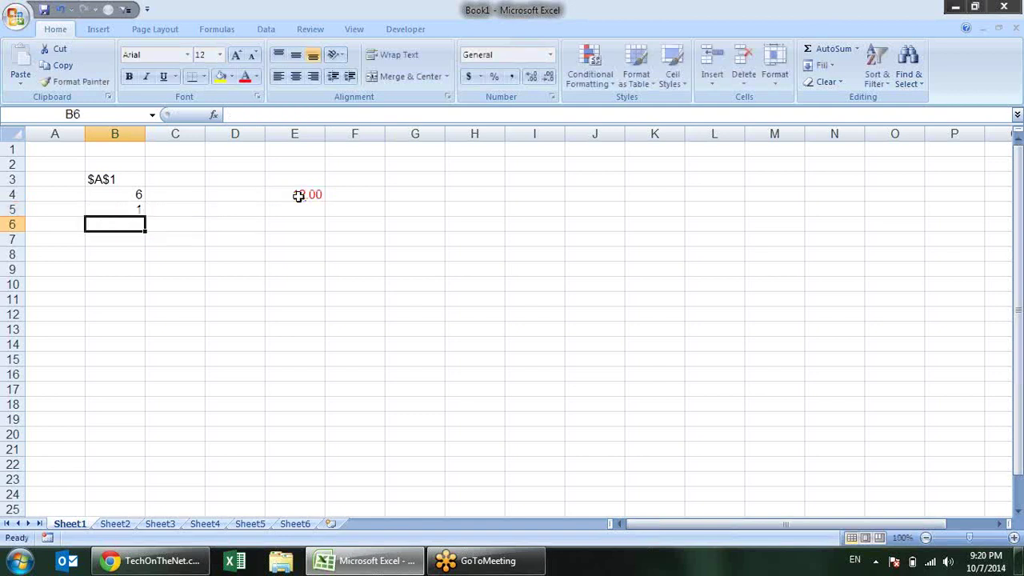
# - Change E4's value to 10, displaying 10.00
pyautogui.press('Up')
pyautogui.press('Right')
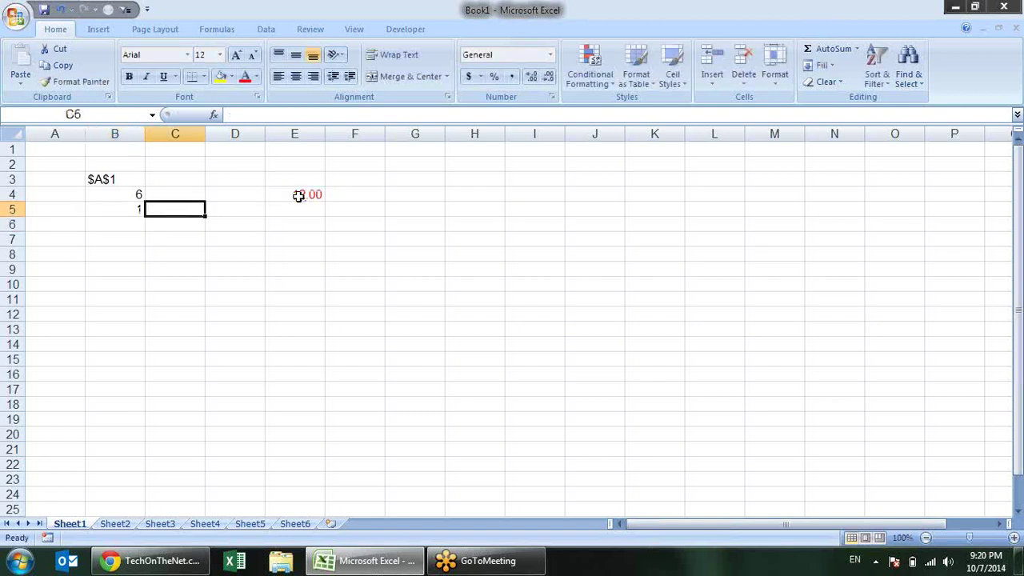
pyautogui.press('Right')
pyautogui.press('Right')
pyautogui.press('Up')
pyautogui.write('10')
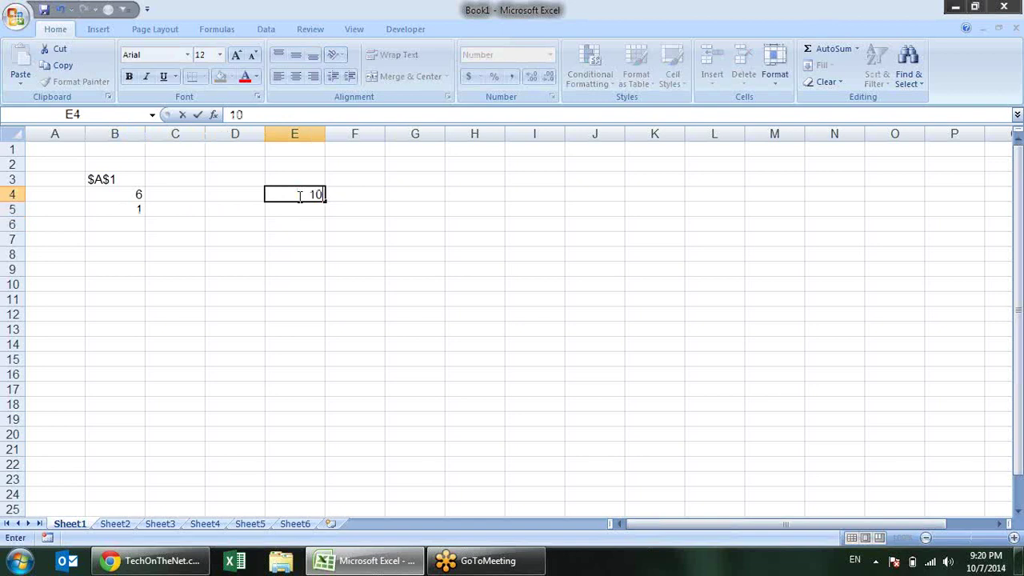
pyautogui.press('Return')
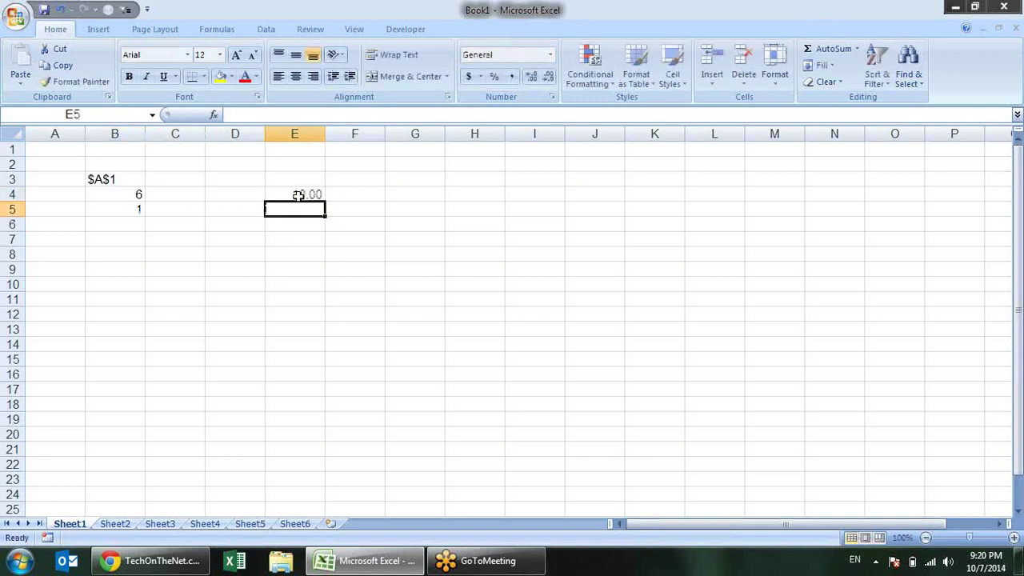
pyautogui.click(319, 193)
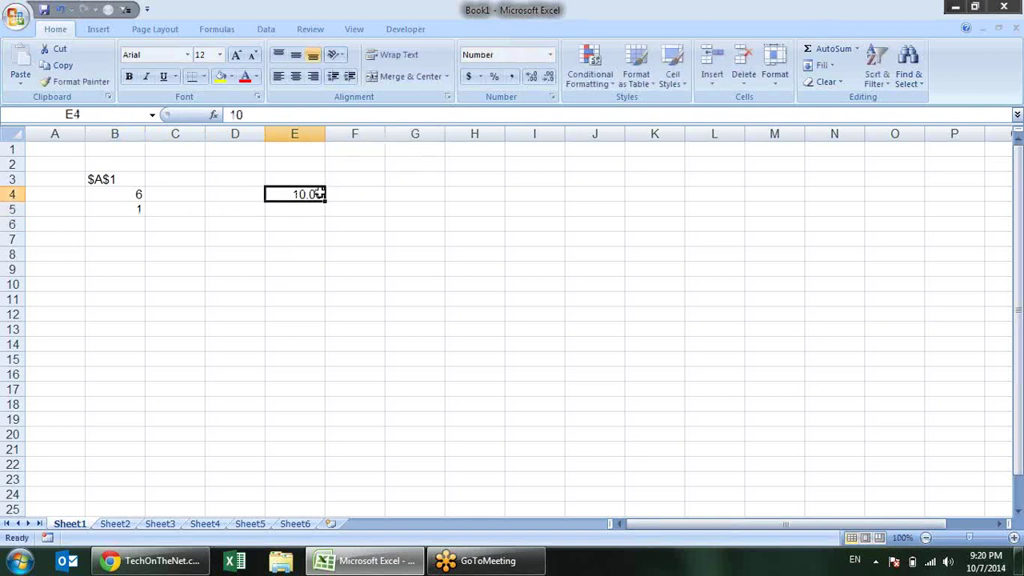
# - Switch E4's negative number style to plain -1234.10 and recommit B5's colour formula
pyautogui.hotkey('ctrl', '1')
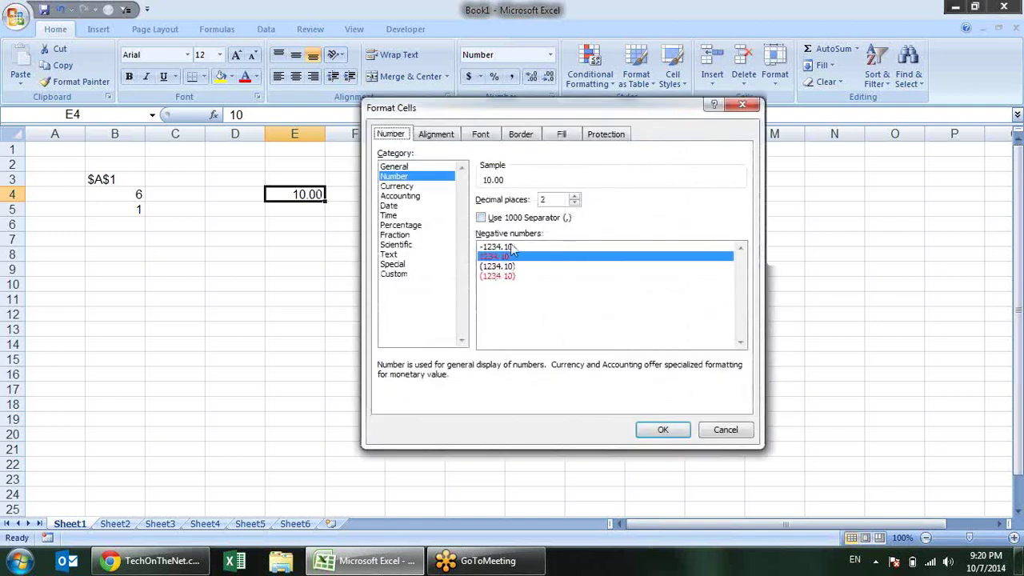
pyautogui.click(500, 246)
pyautogui.click(670, 438)
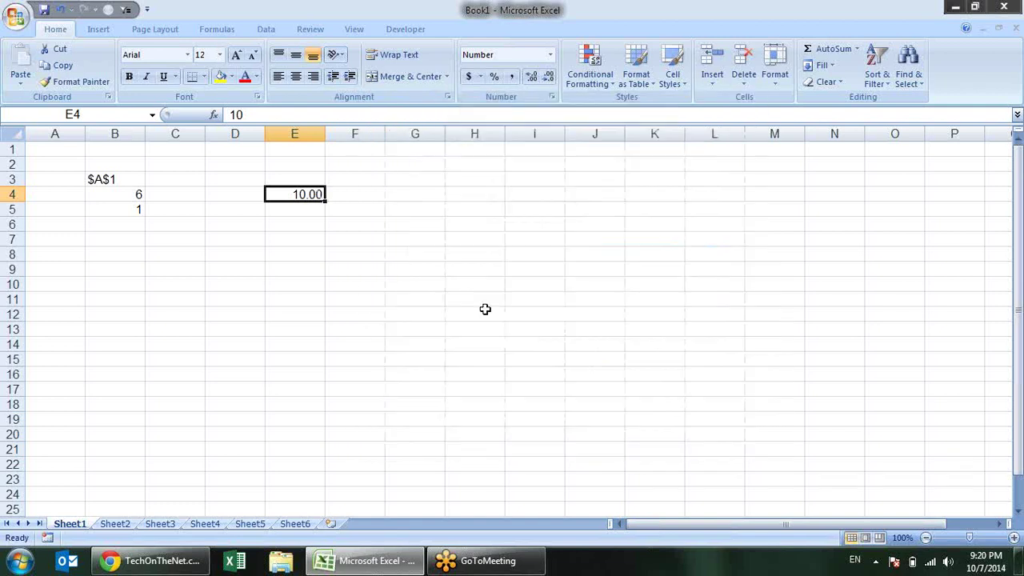
pyautogui.click(109, 200)
pyautogui.doubleClick(119, 208)
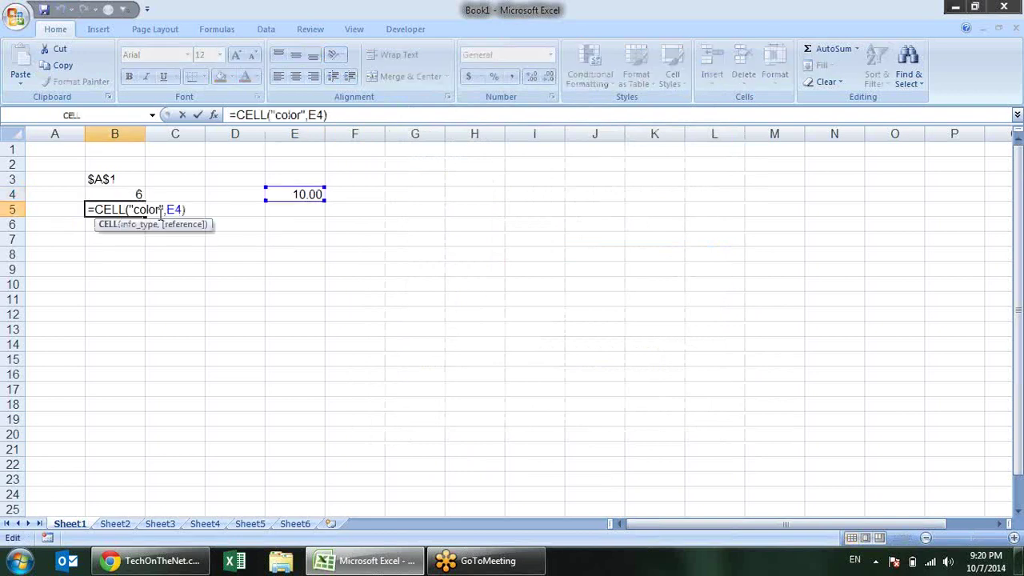
pyautogui.press('Return')
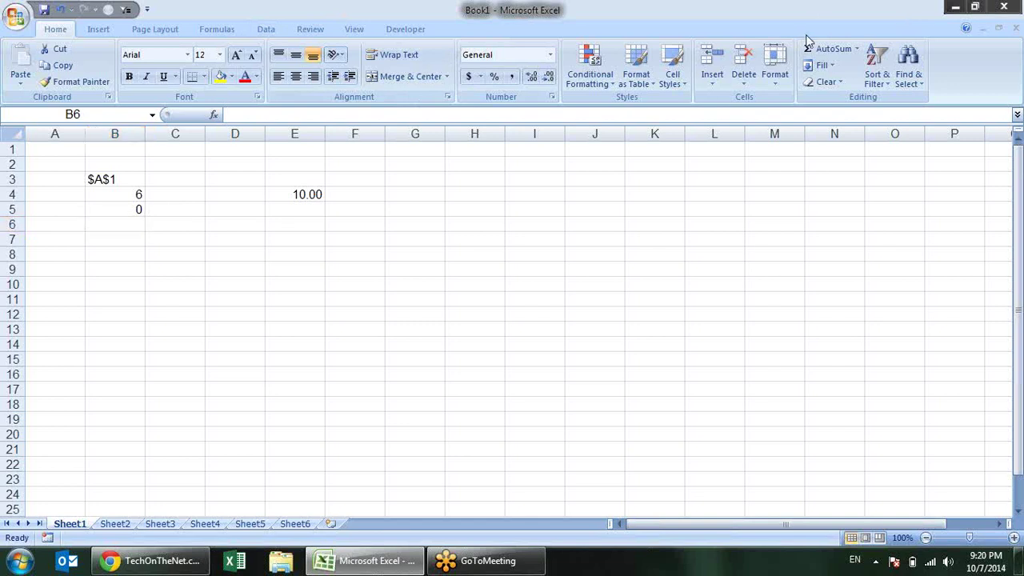
# - Keep calculation on Automatic and re-enter E4 so B5 now returns 0
pyautogui.click(217, 29)
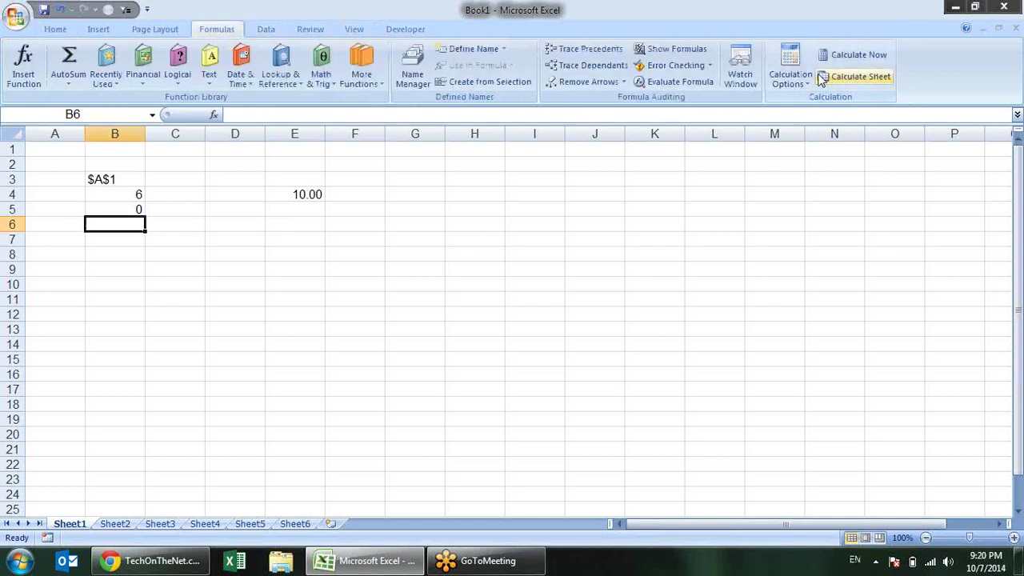
pyautogui.click(790, 76)
pyautogui.click(789, 101)
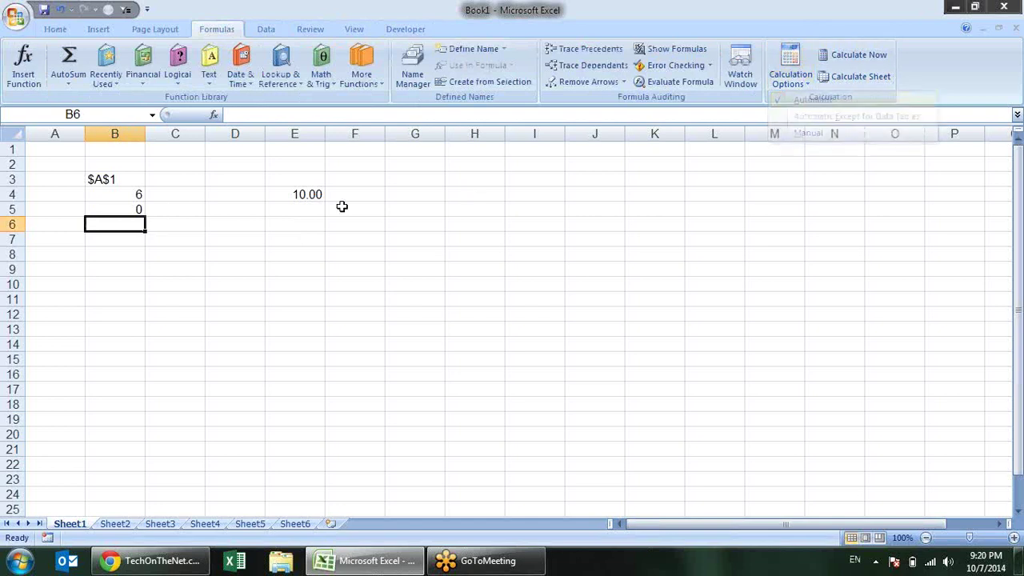
pyautogui.click(123, 211)
pyautogui.doubleClick(308, 198)
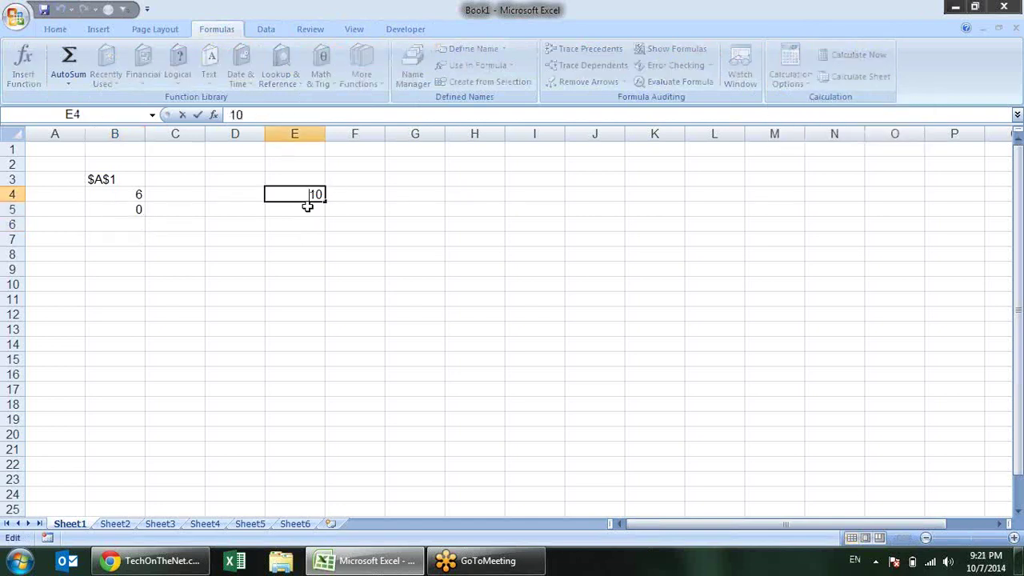
pyautogui.press('Return')
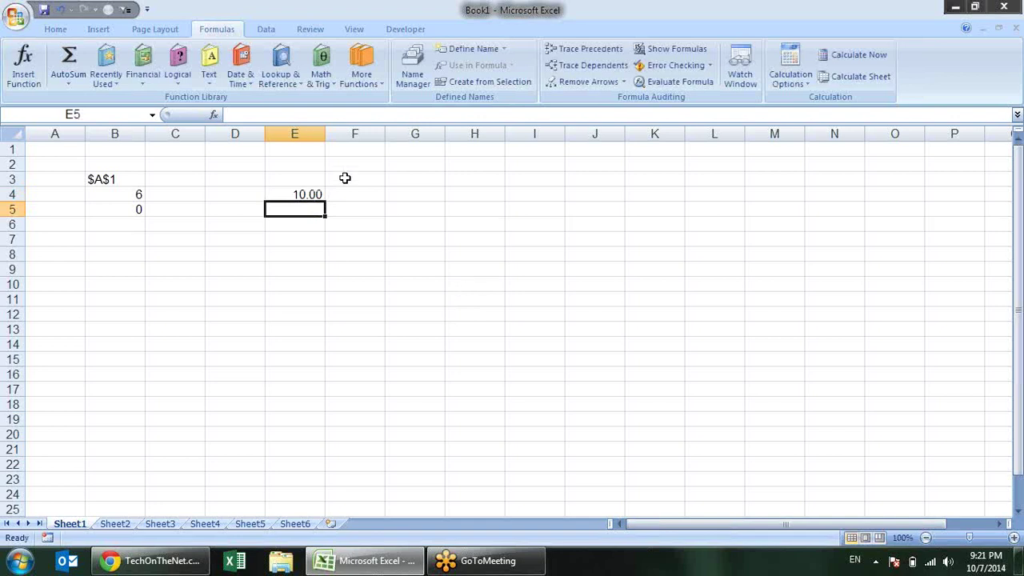
pyautogui.click(310, 193)
pyautogui.click(133, 210)
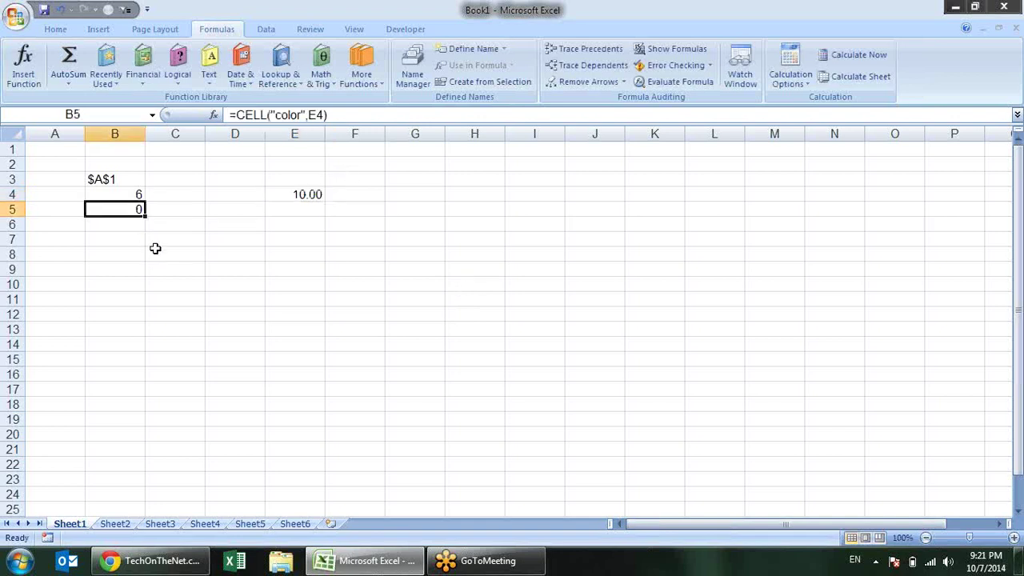
# - Enter =CELL("contents",E4) in B6 to echo E4's value
pyautogui.press('Down')
pyautogui.write('=')
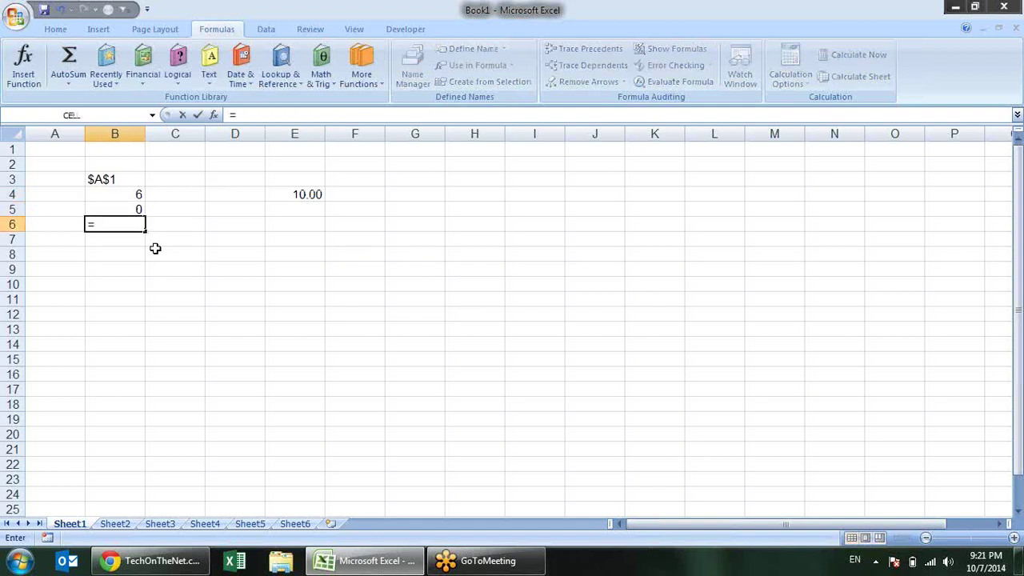
pyautogui.write('ce')
pyautogui.press('Down')
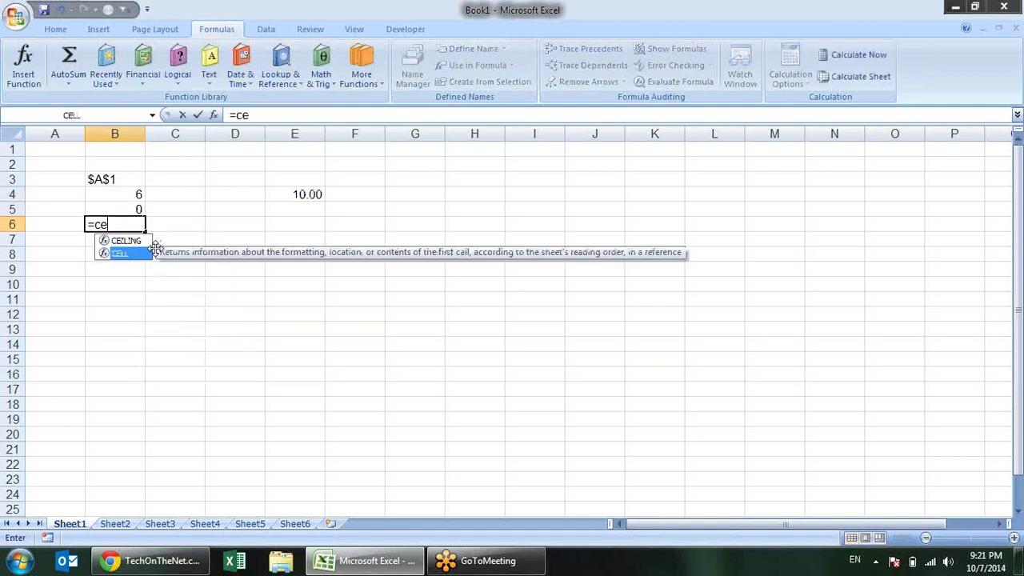
pyautogui.press('Tab')
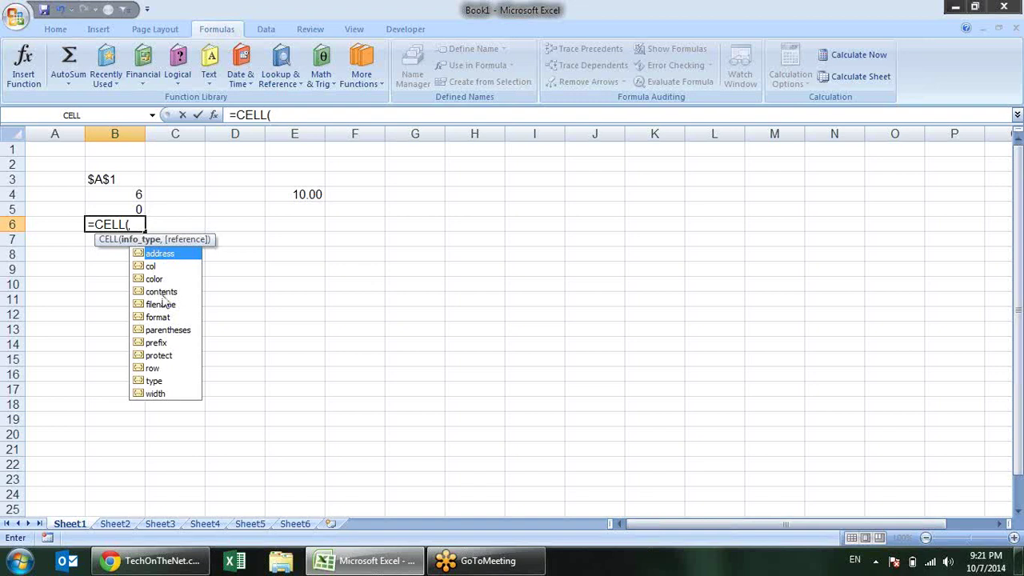
pyautogui.click(162, 295)
pyautogui.doubleClick(163, 294)
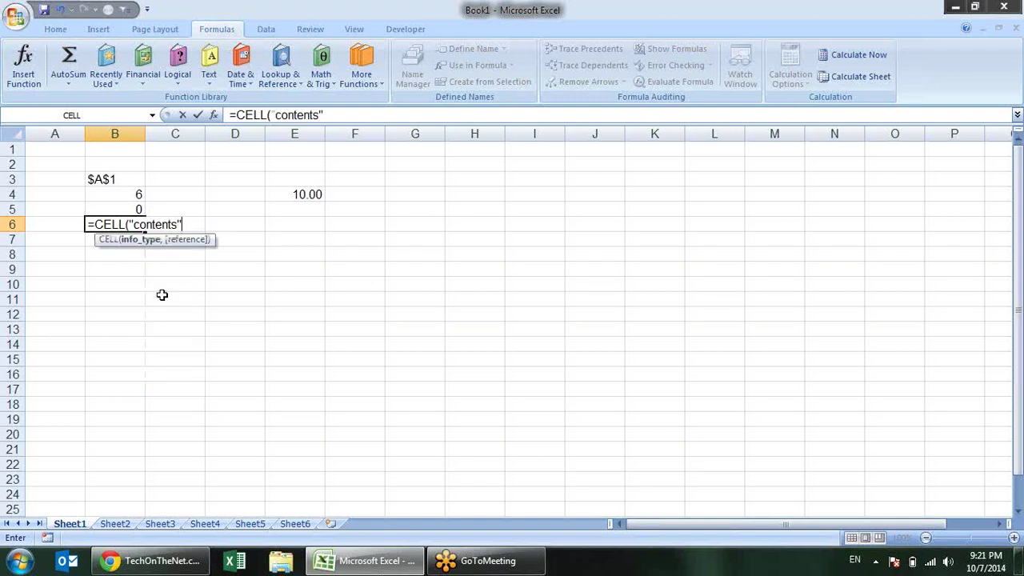
pyautogui.write(',')
pyautogui.click(309, 192)
pyautogui.press('Return')
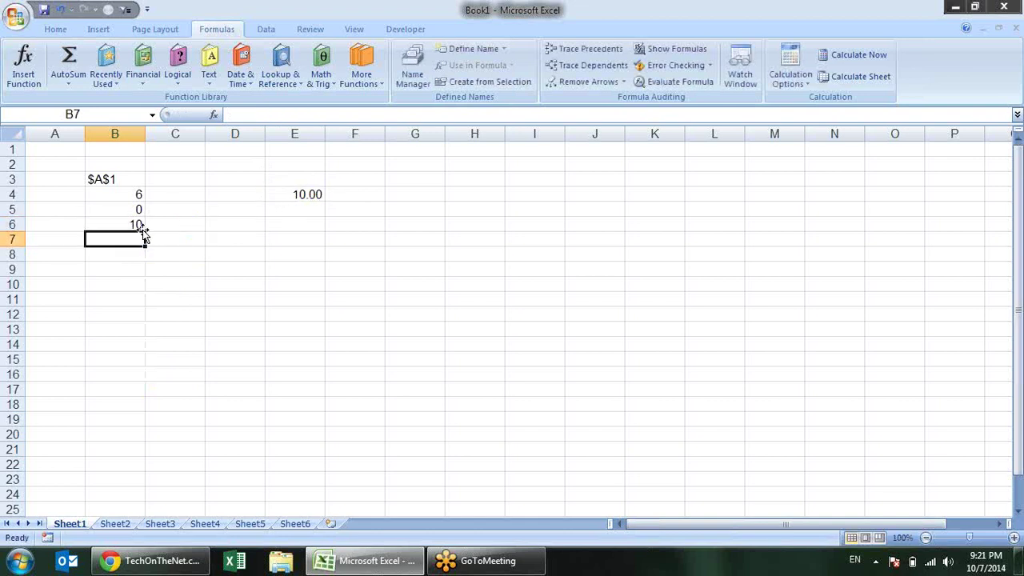
# - Replace E4's number with a text name so B6 displays that name
pyautogui.click(316, 192)
pyautogui.write('sandeep')
pyautogui.press('Return')
pyautogui.write('4')
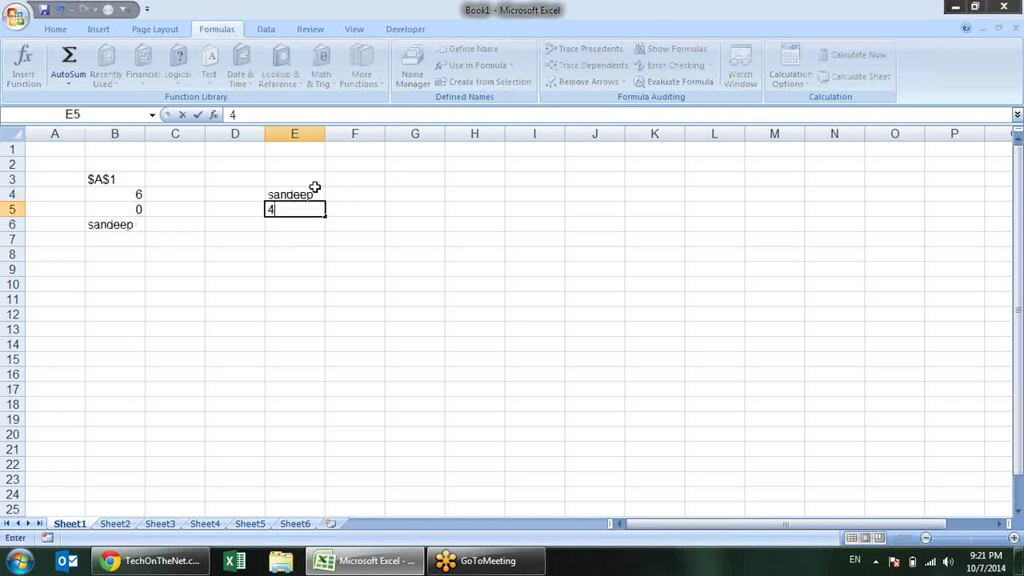
pyautogui.press('Escape')
pyautogui.click(122, 236)
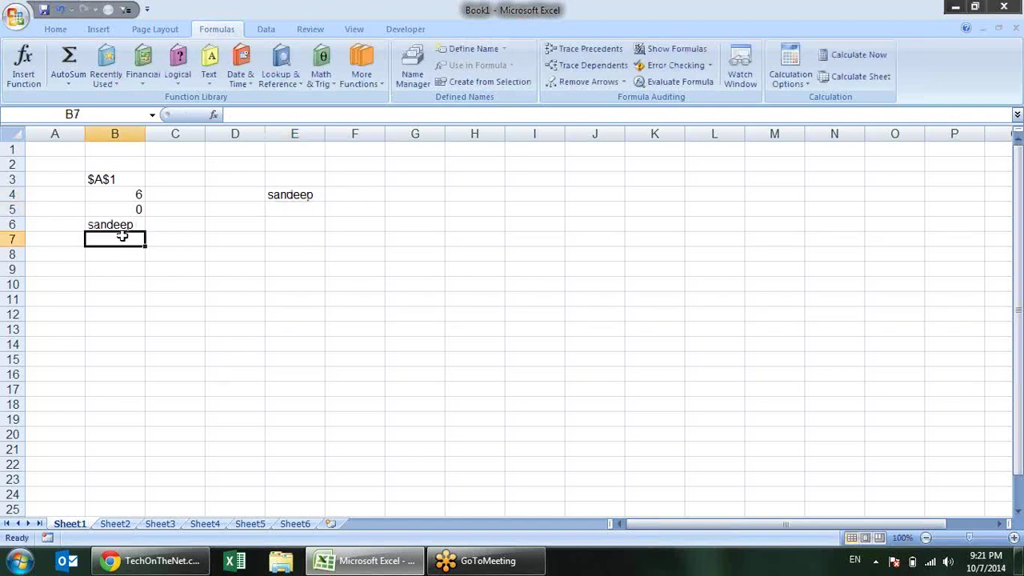
# - Enter =CELL("filename",D2) in B7, blank while unsaved, and open Save As with F12
pyautogui.write('=ce')
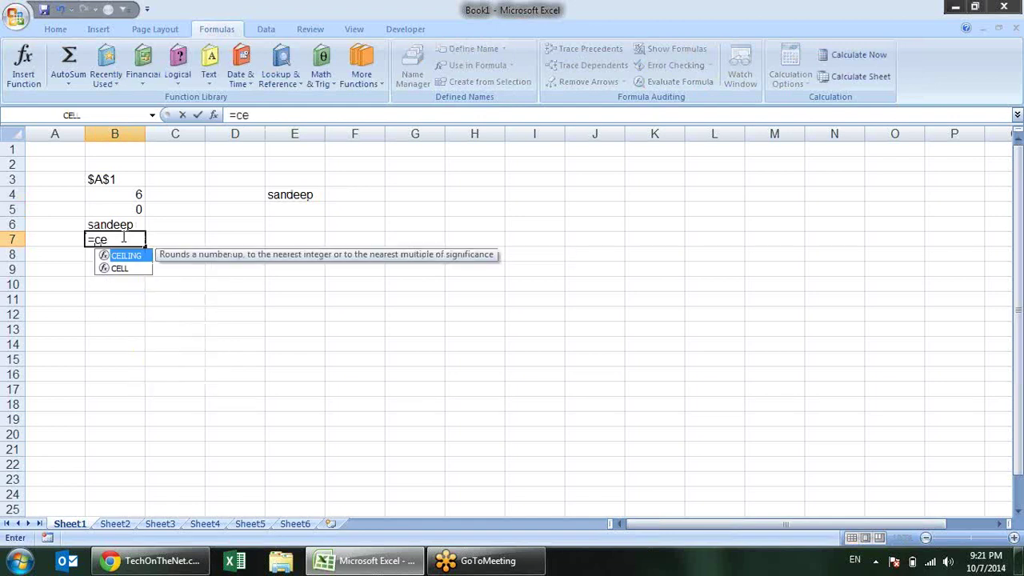
pyautogui.press('Down')
pyautogui.press('Tab')
pyautogui.press('Down')
pyautogui.press('Down')
pyautogui.press('Down')
pyautogui.press('Down')
pyautogui.press('Tab')
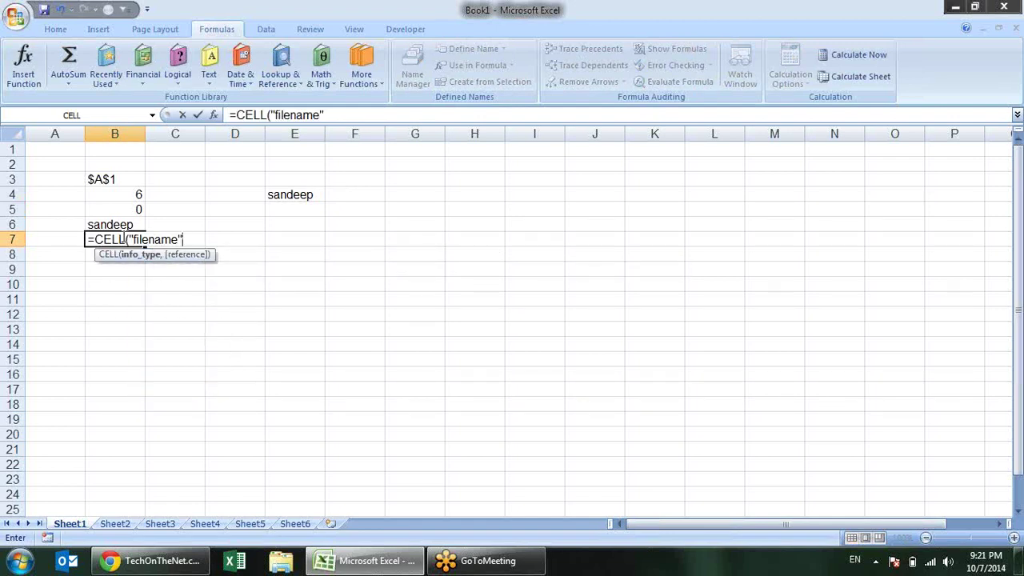
pyautogui.write(',')
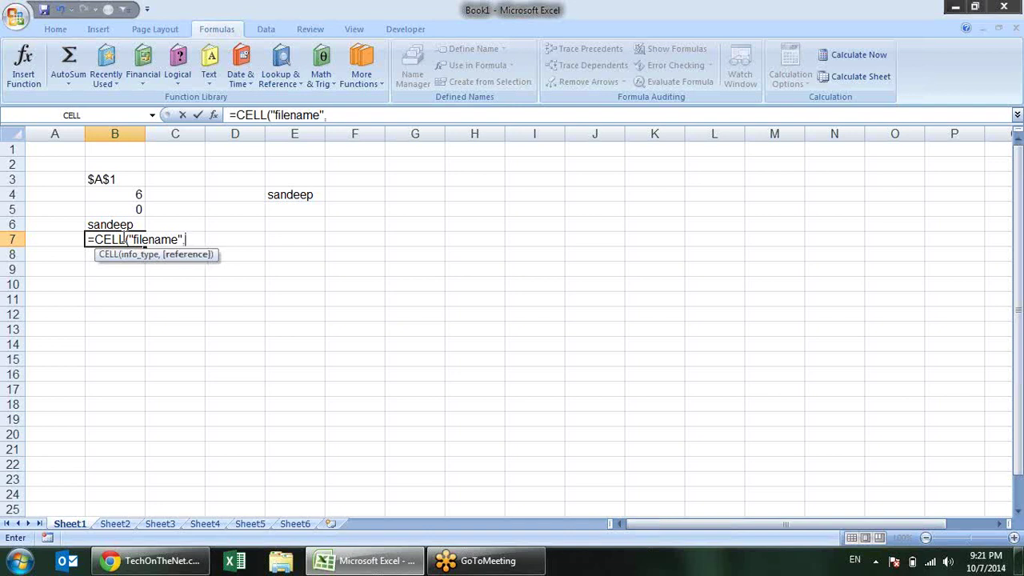
pyautogui.click(220, 161)
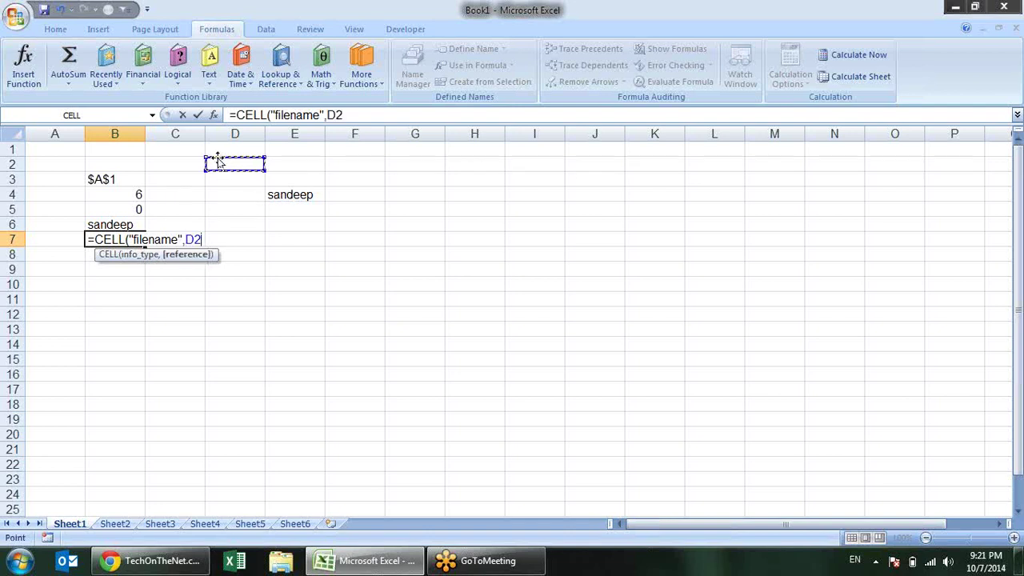
pyautogui.press('Return')
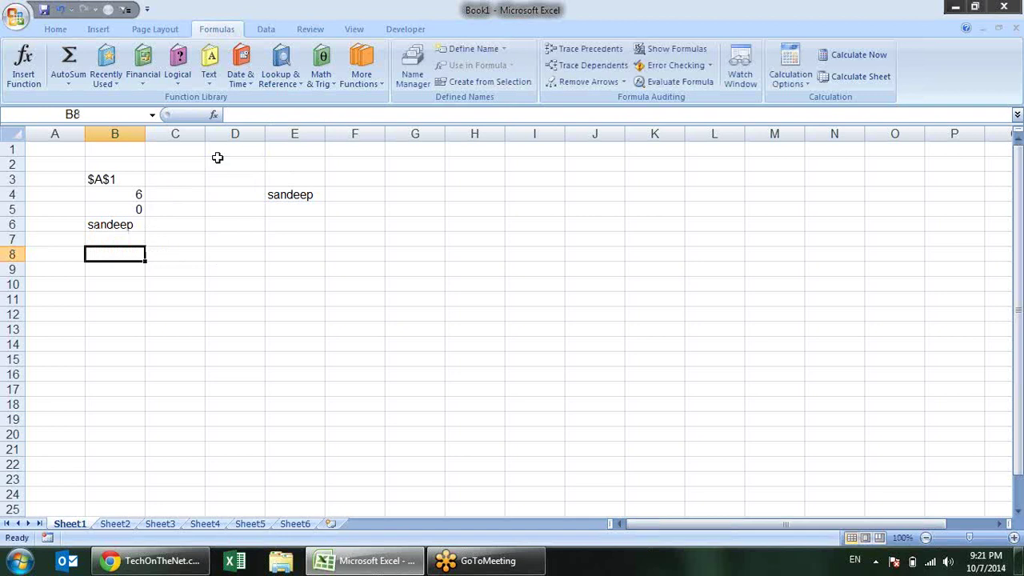
pyautogui.press('F12')
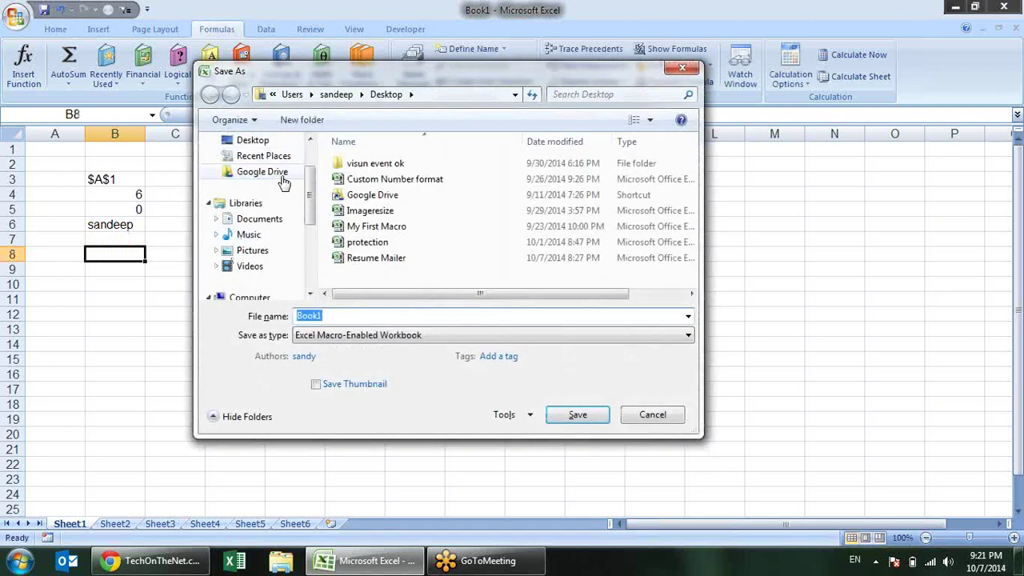
# - Save the workbook on the Desktop as abc
pyautogui.click(253, 140)
pyautogui.click(340, 313)
pyautogui.write('abc')
pyautogui.press('Return')
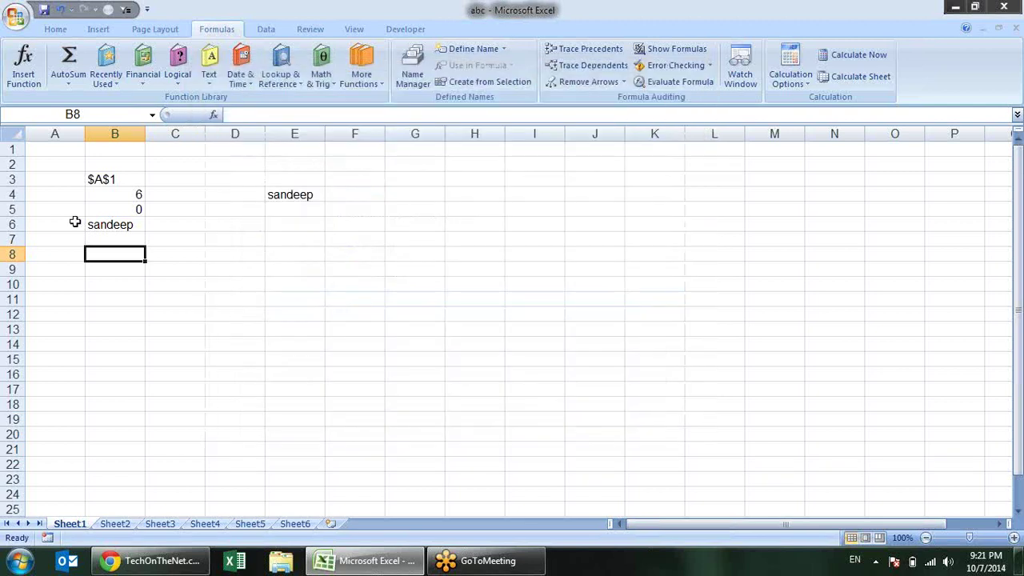
# - Recalculate B7 so it shows the full path ending in [abc.xlsm]Sheet1
pyautogui.press('F2')
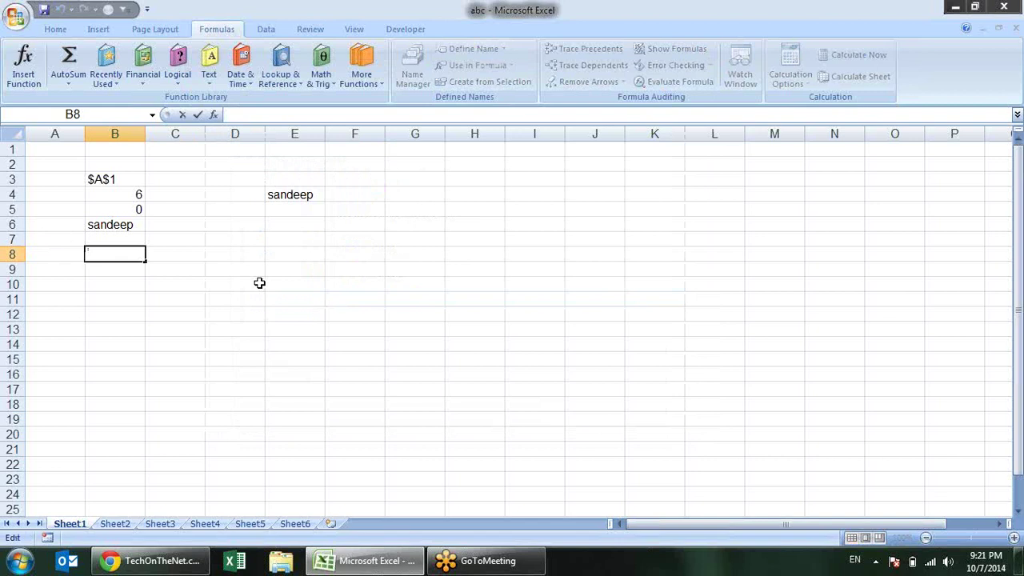
pyautogui.press('Escape')
pyautogui.press('Up')
pyautogui.press('F2')
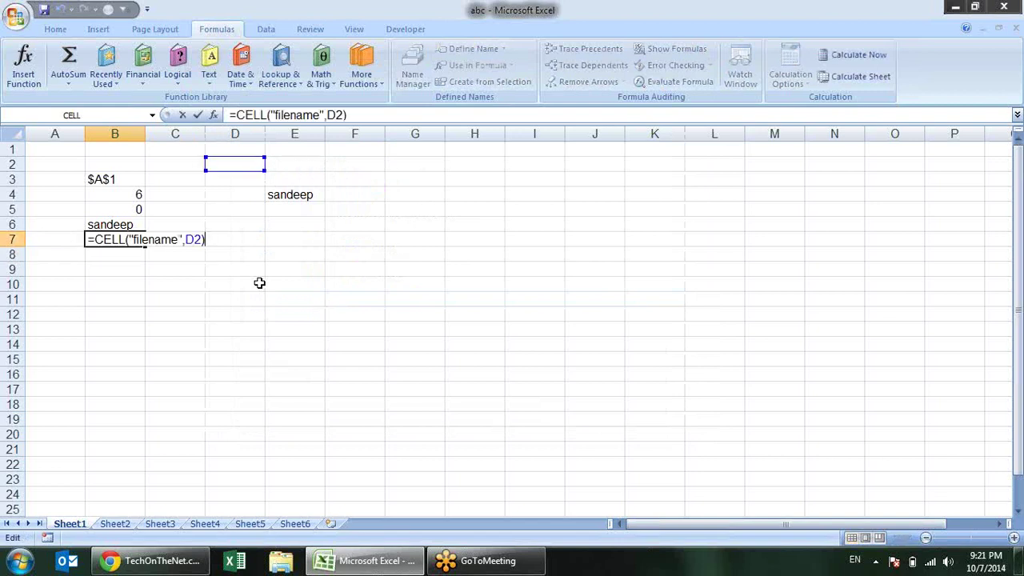
pyautogui.press('Return')
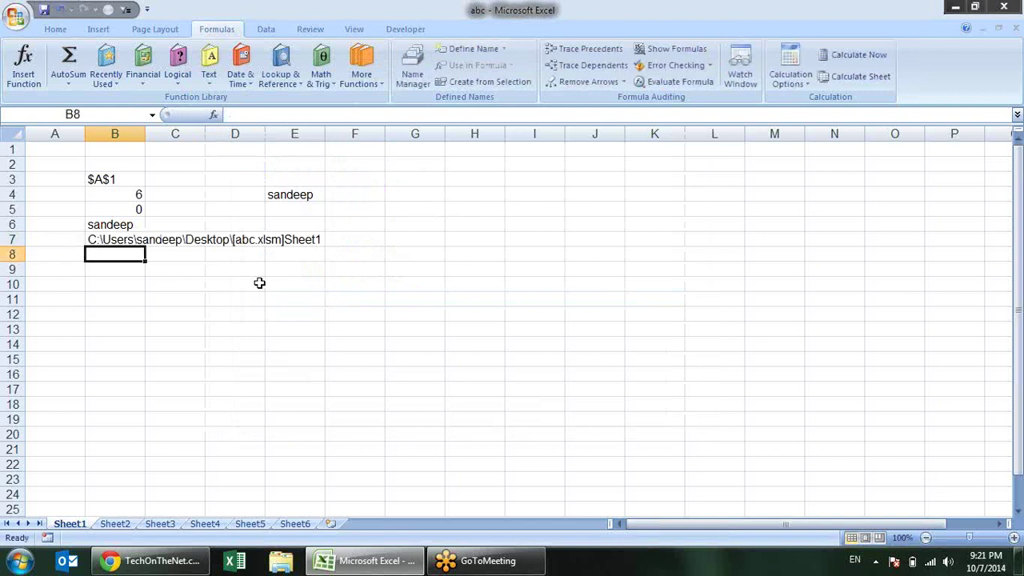
pyautogui.press('Up')
pyautogui.press('Right')
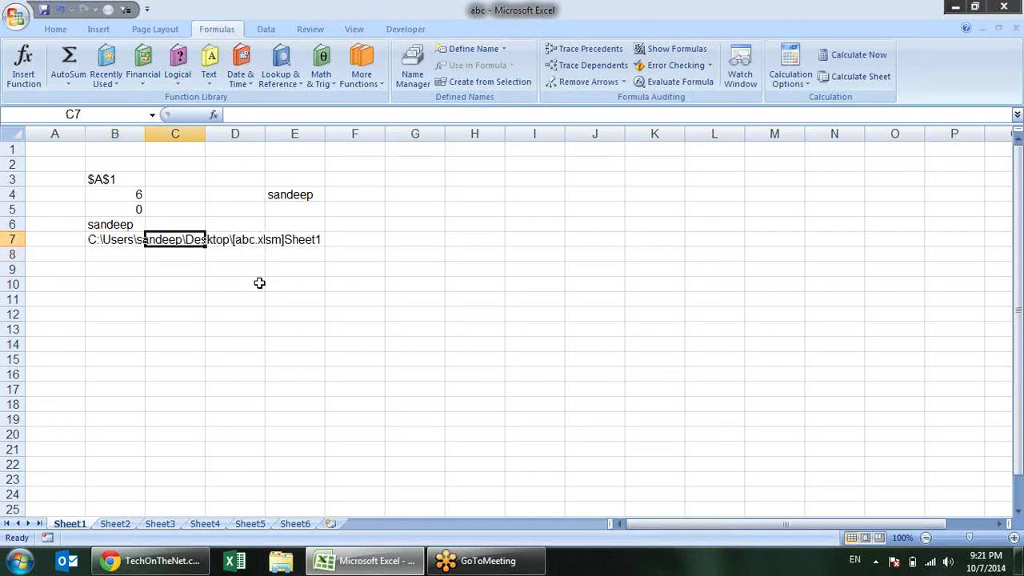
pyautogui.press('Right')
pyautogui.press('Right')
pyautogui.press('Left')
pyautogui.press('Left')
pyautogui.press('Left')
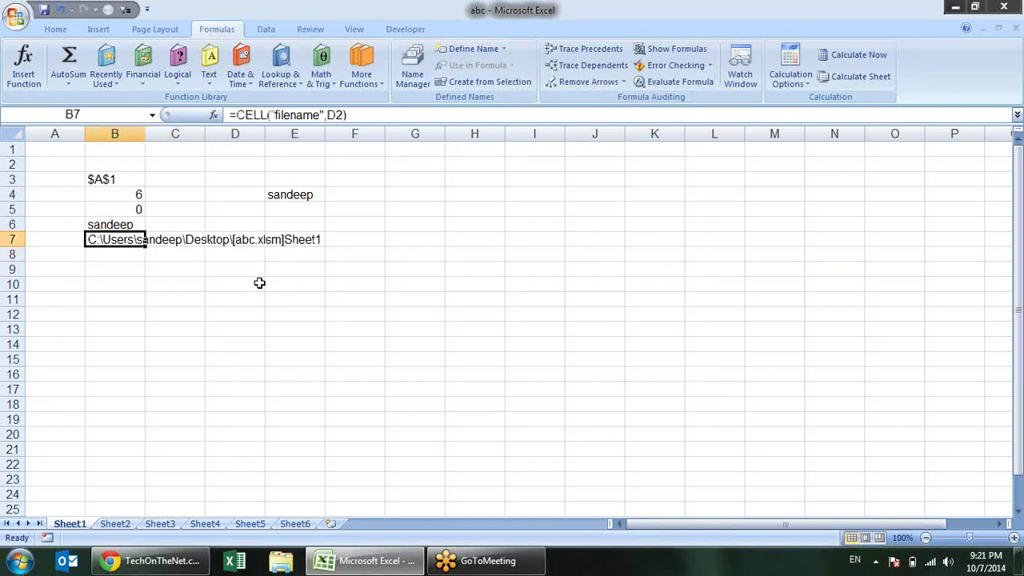
pyautogui.press('Down')
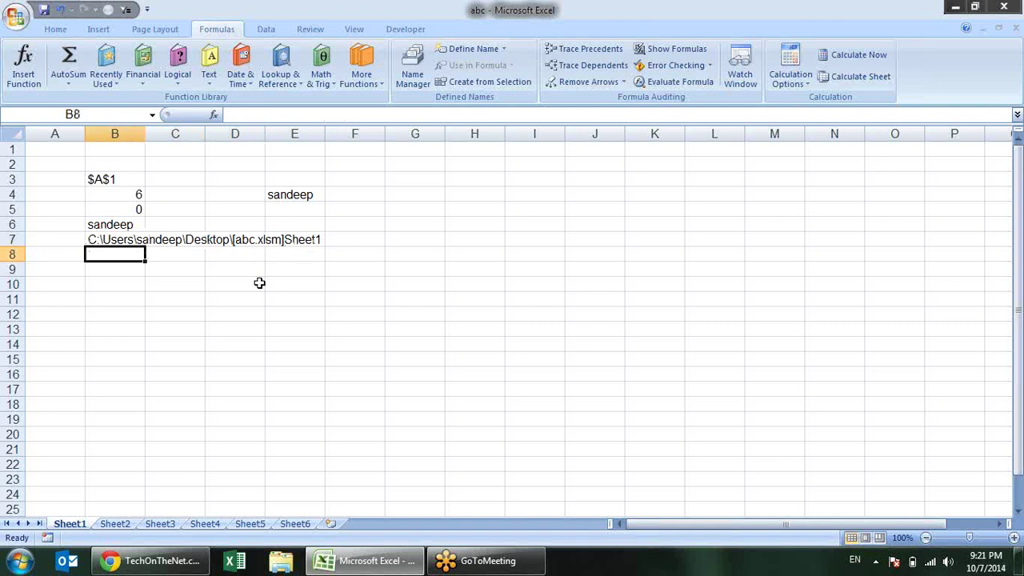
pyautogui.write('=c')
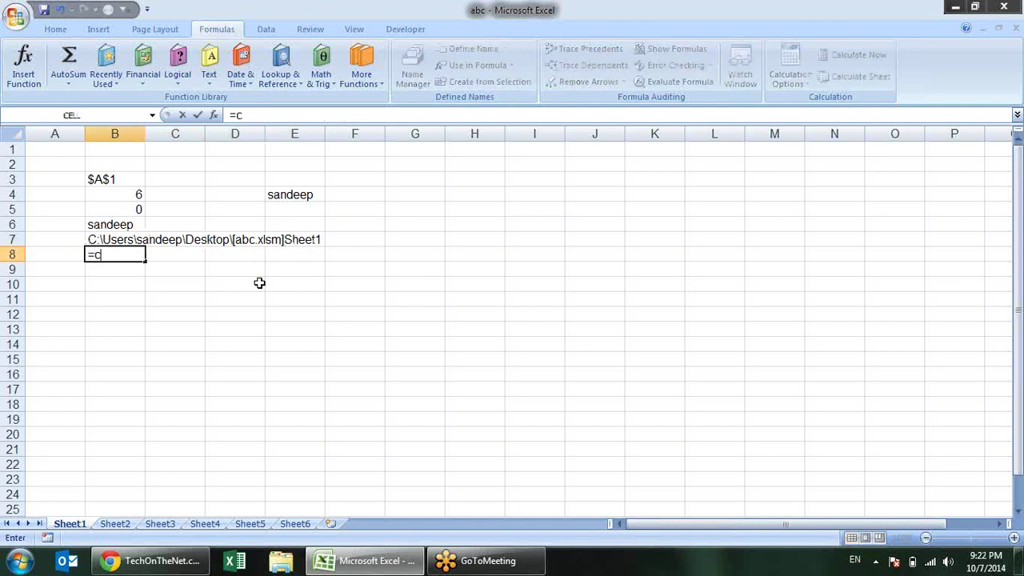
pyautogui.write('el')
# - Complete =CELL("format",G1) in B8, which returns G for the general-formatted G1
pyautogui.press('Tab')
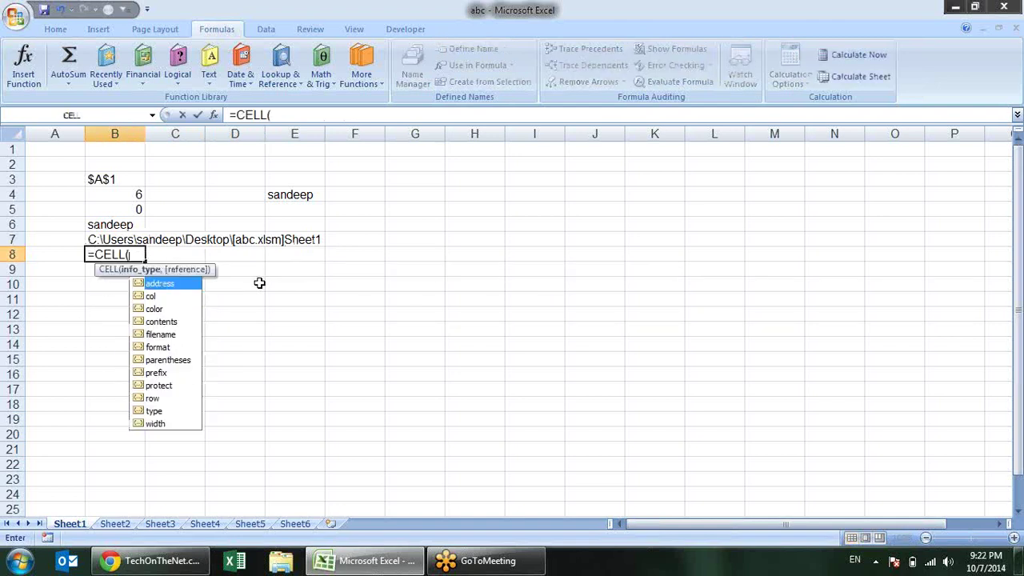
pyautogui.press('Down')
pyautogui.press('Down')
pyautogui.press('Down')
pyautogui.press('Down')
pyautogui.press('Down')
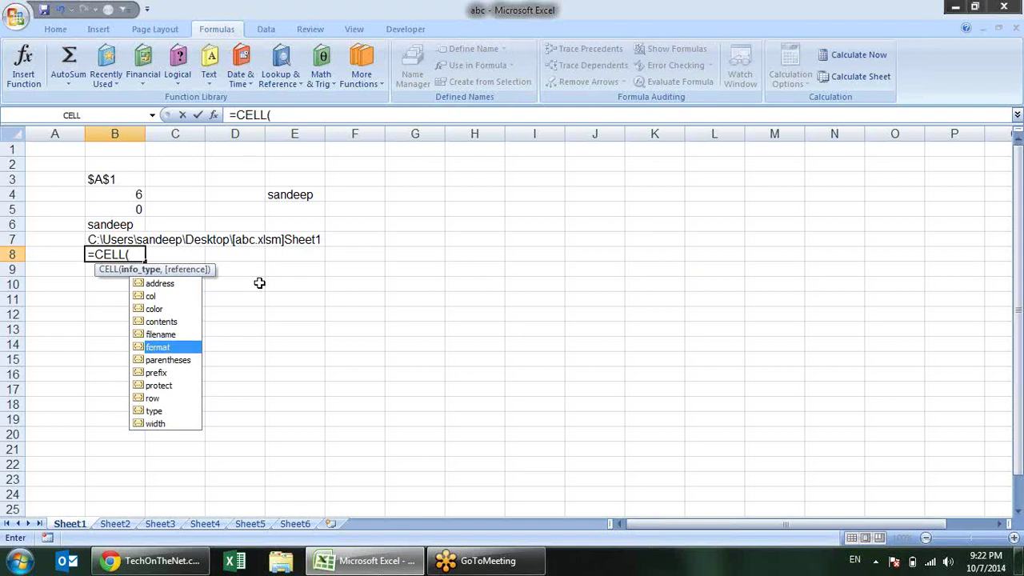
pyautogui.press('Tab')
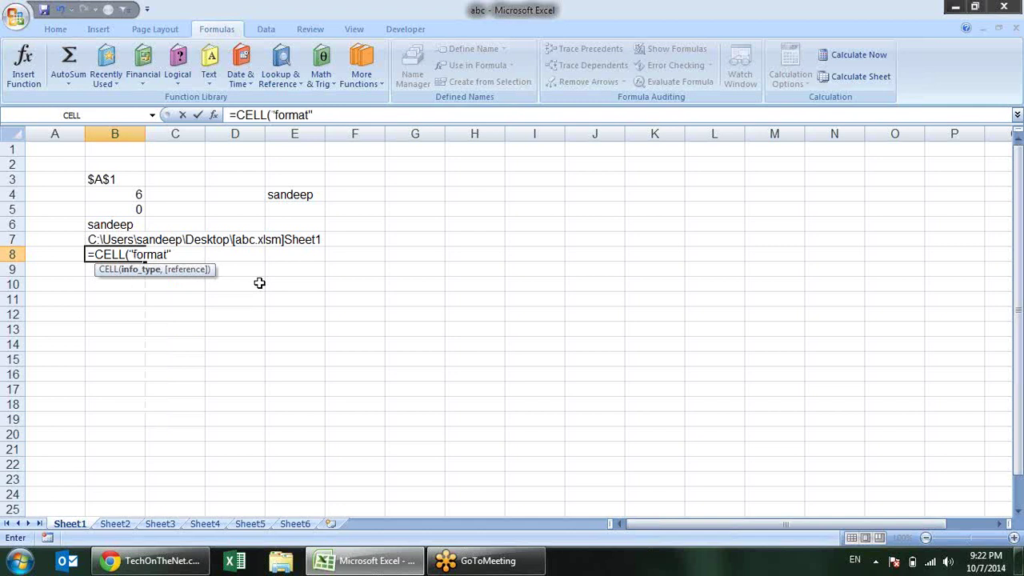
pyautogui.write(',')
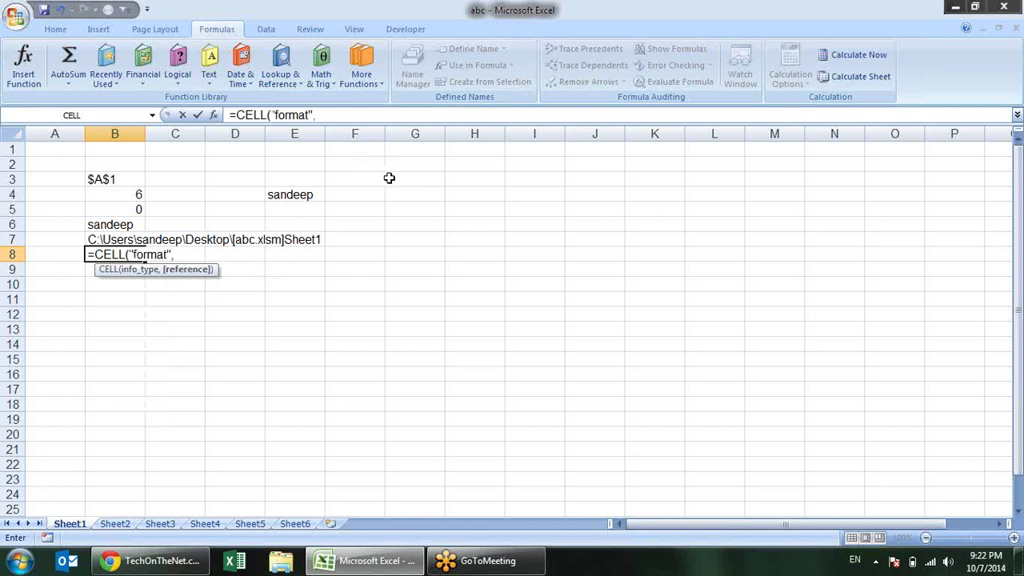
pyautogui.click(414, 151)
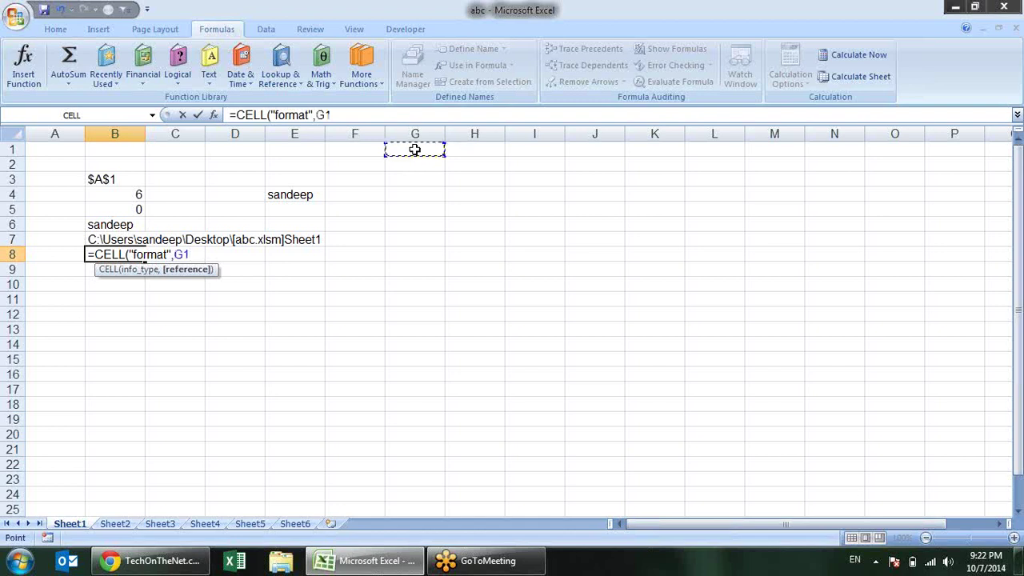
pyautogui.write(')')
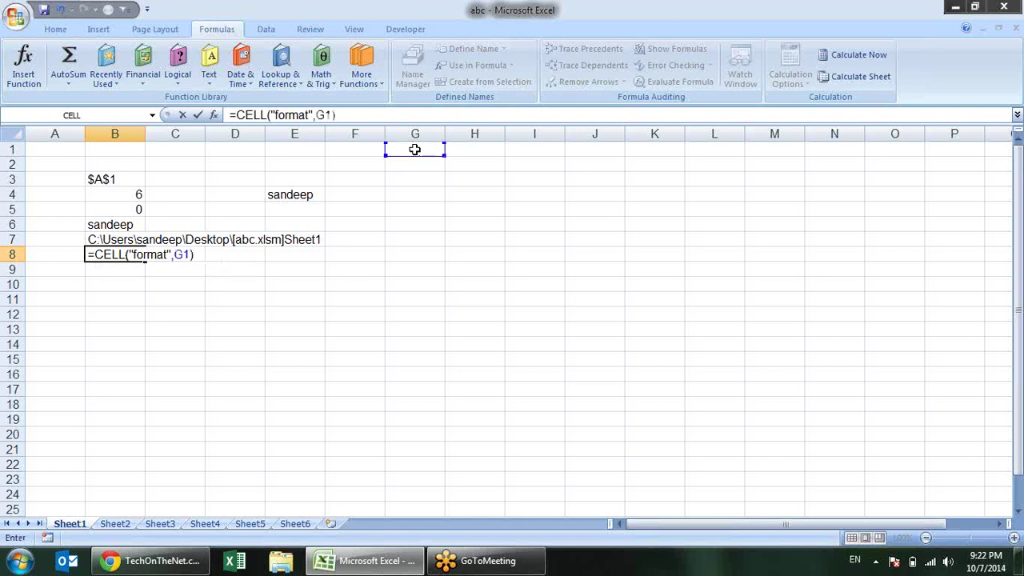
pyautogui.press('Return')
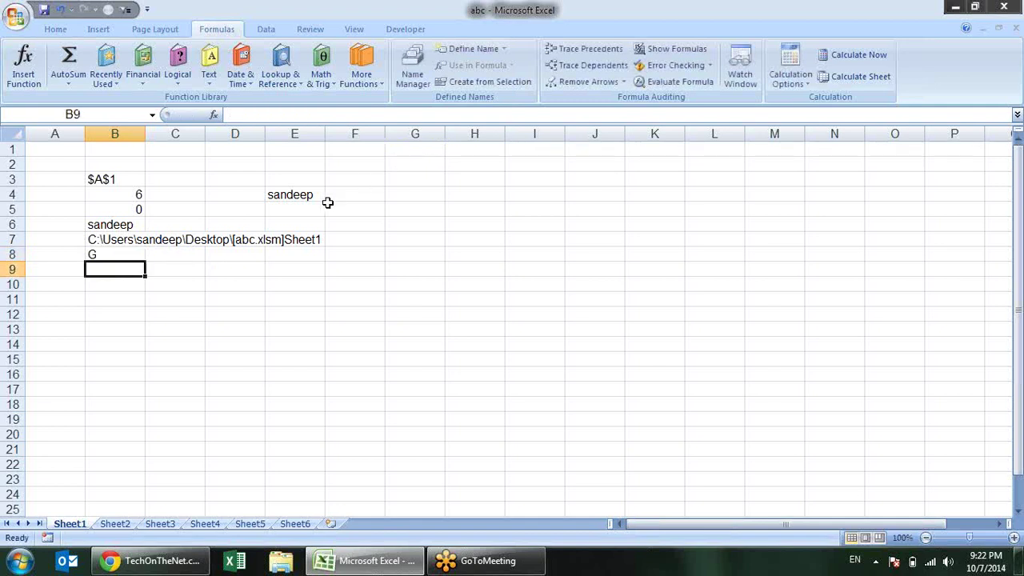
pyautogui.click(114, 256)
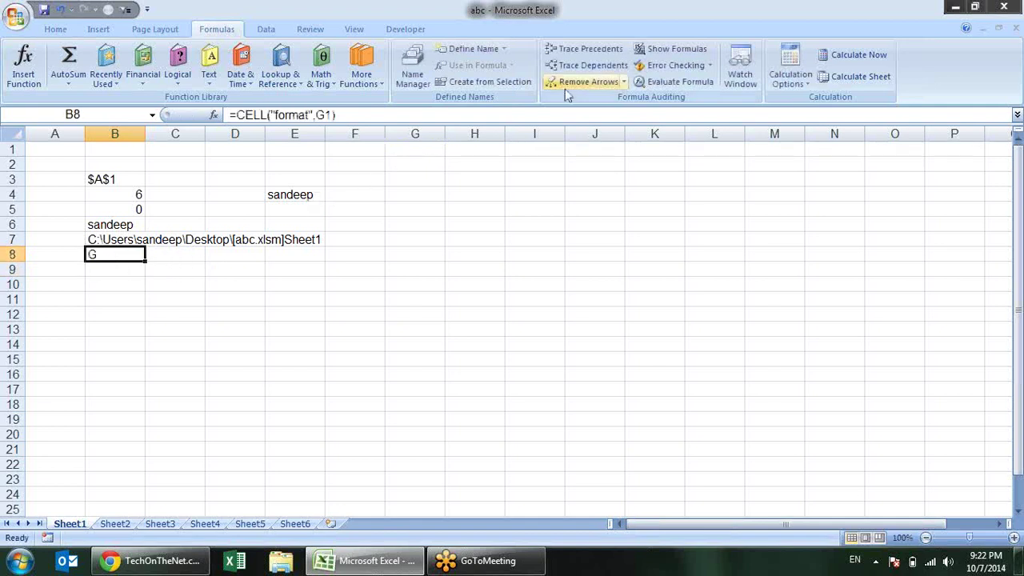
pyautogui.click(421, 146)
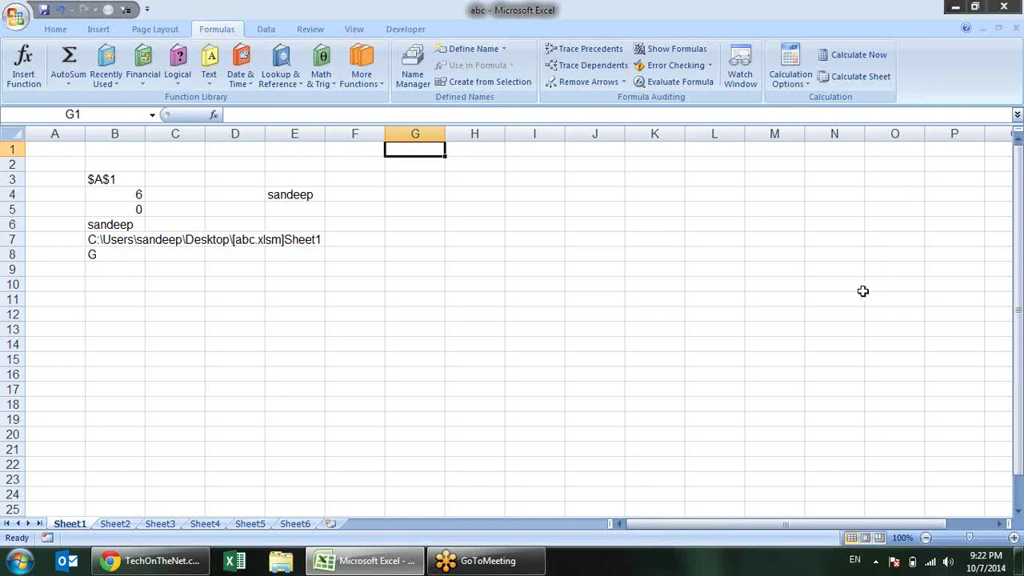
# - Enter 10 in G1 and increase its decimals twice to show 10.00
pyautogui.write('10')
pyautogui.press('Return')
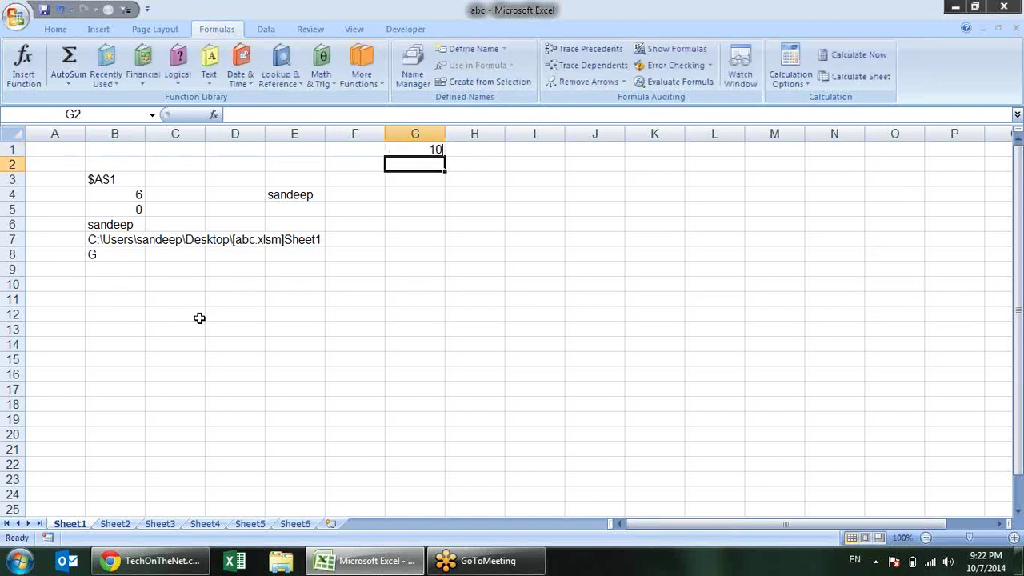
pyautogui.press('Up')
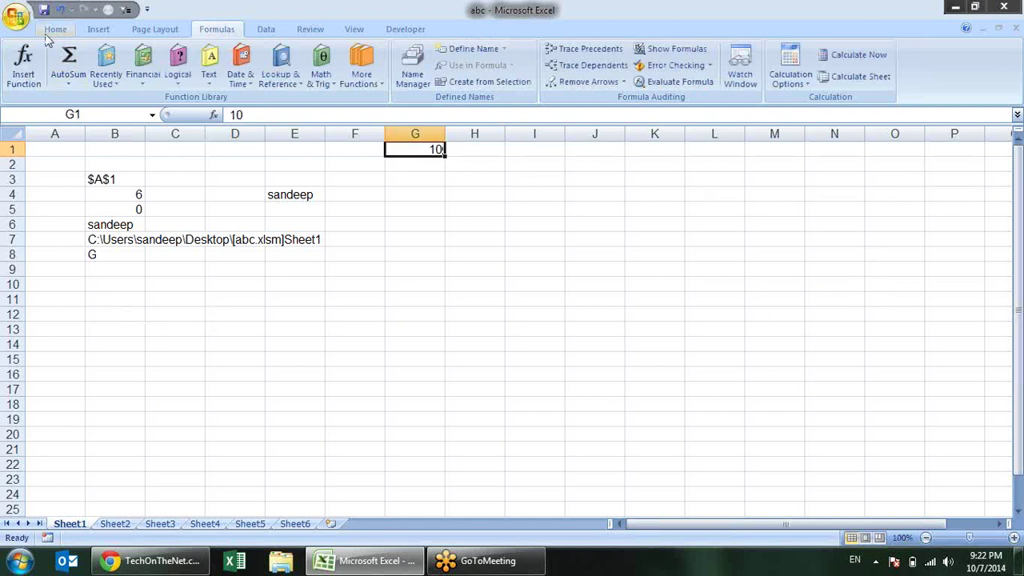
pyautogui.click(55, 28)
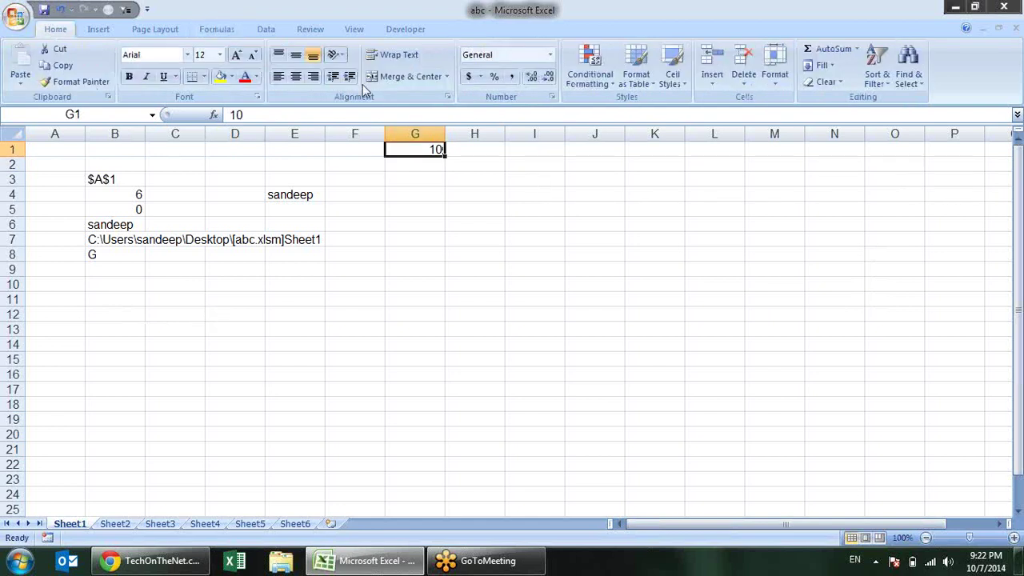
pyautogui.click(531, 81)
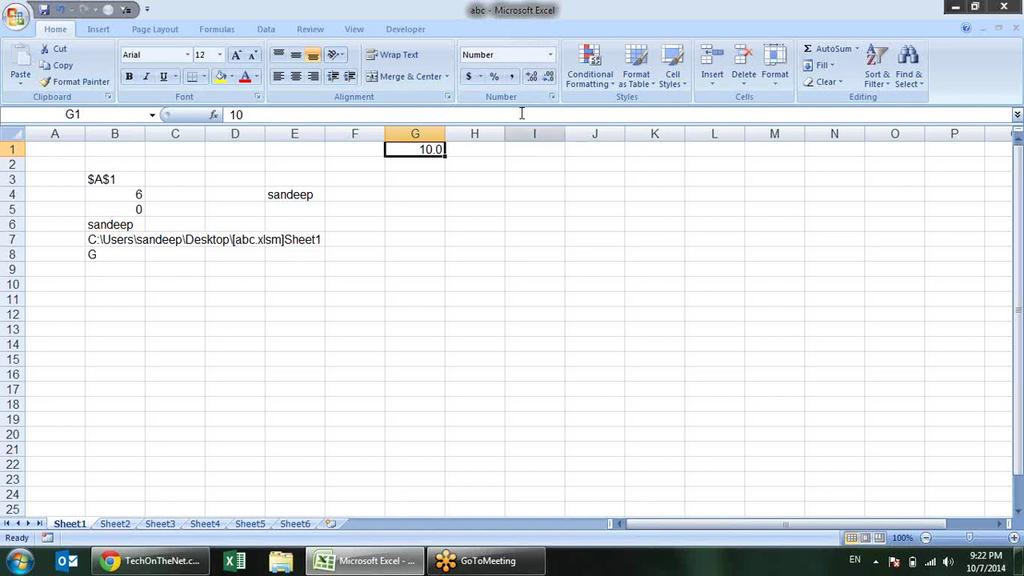
pyautogui.click(531, 81)
# - Recalculate B8 so it returns F2, then review the formulas in B3, B4 and B7
pyautogui.doubleClick(127, 254)
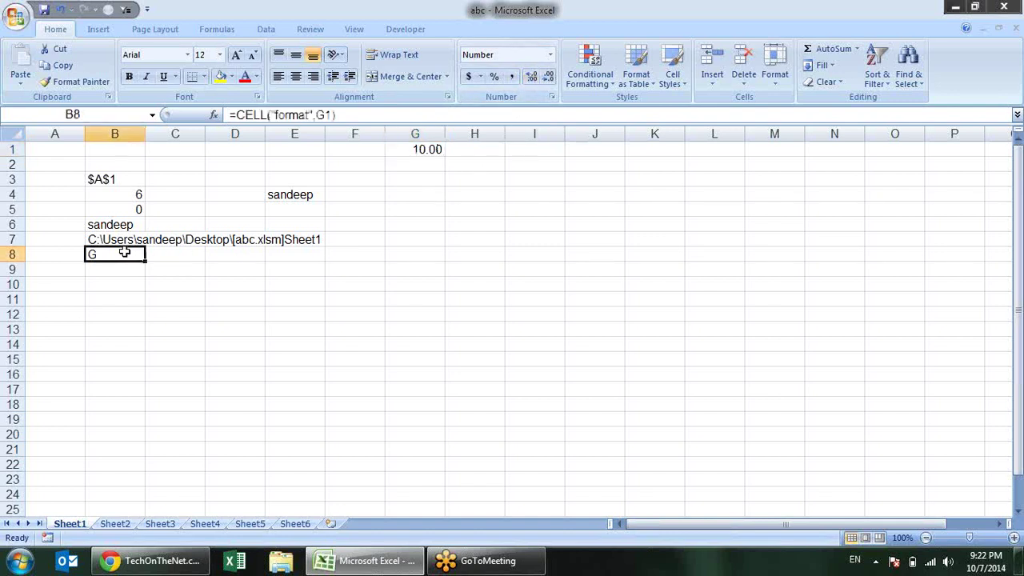
pyautogui.press('Return')
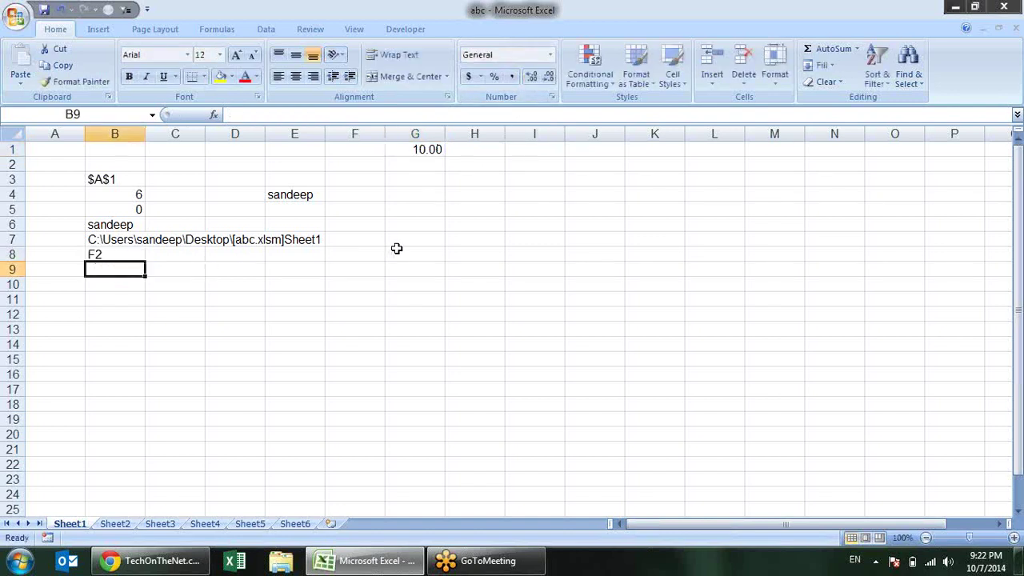
pyautogui.click(124, 255)
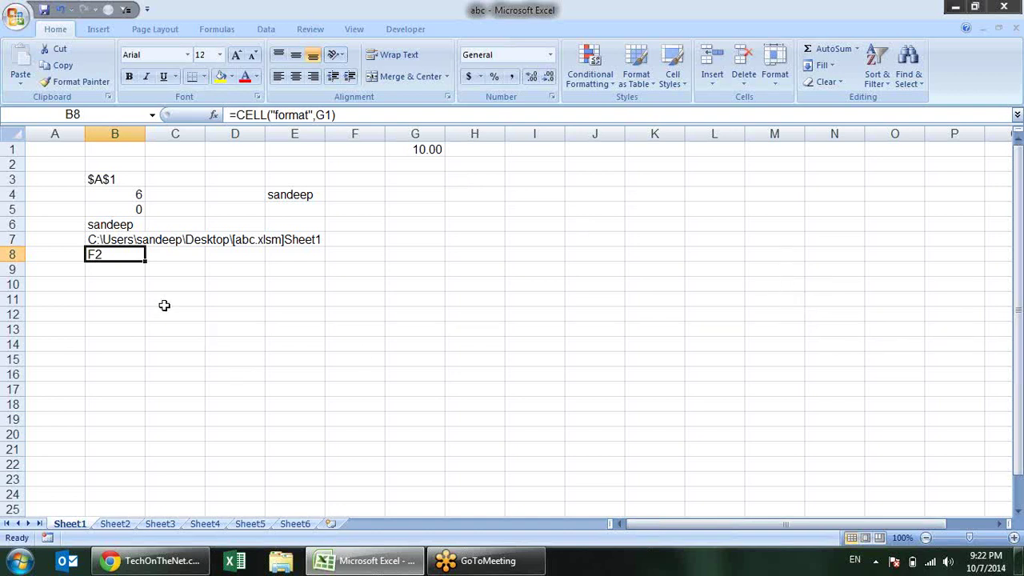
pyautogui.click(123, 176)
pyautogui.click(118, 199)
pyautogui.click(110, 238)
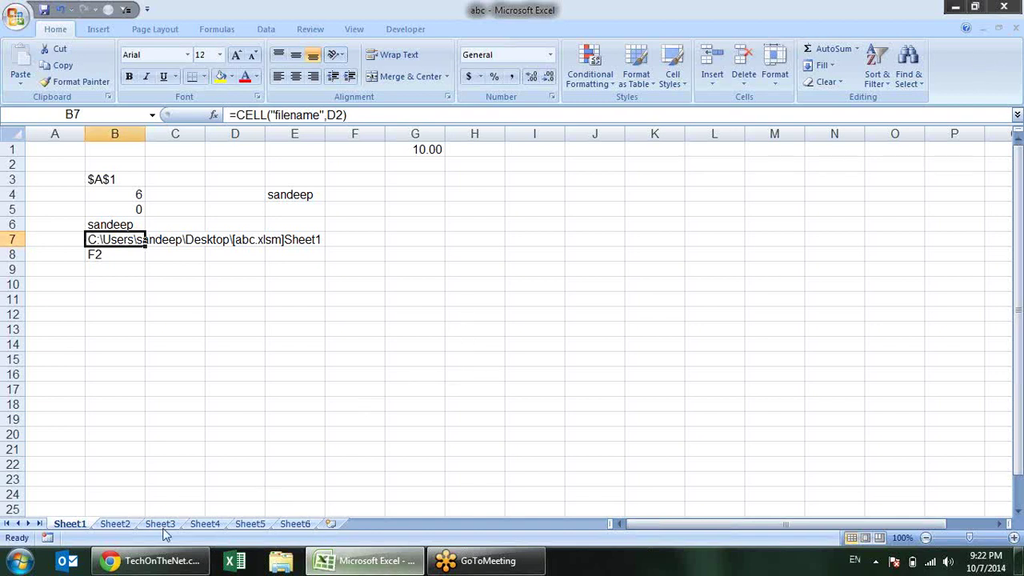
# - Go to TechOnTheNet's Excel section and open the worksheet functions listed by category
pyautogui.click(156, 559)
pyautogui.scroll(2, 488, 305)
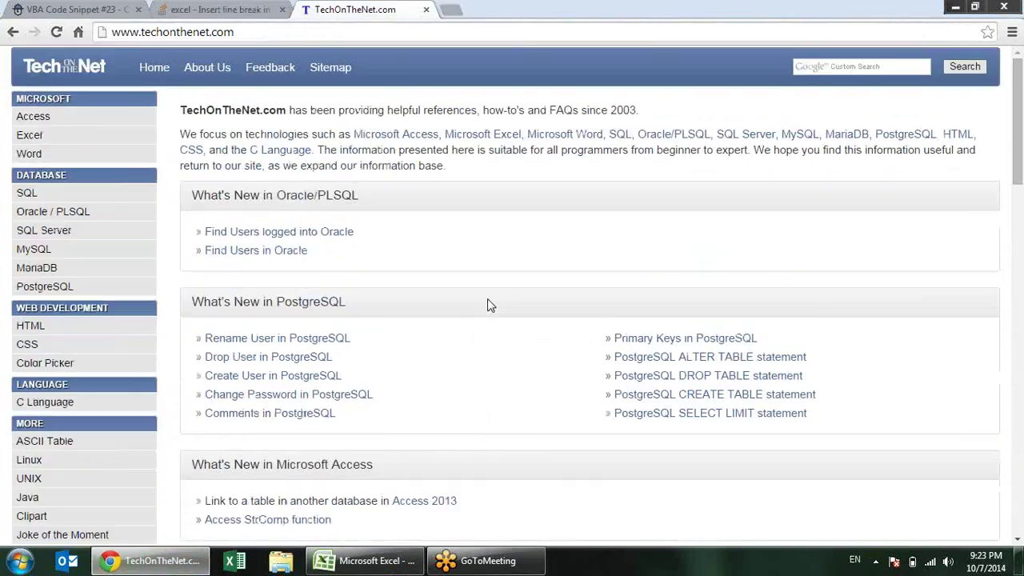
pyautogui.click(17, 139)
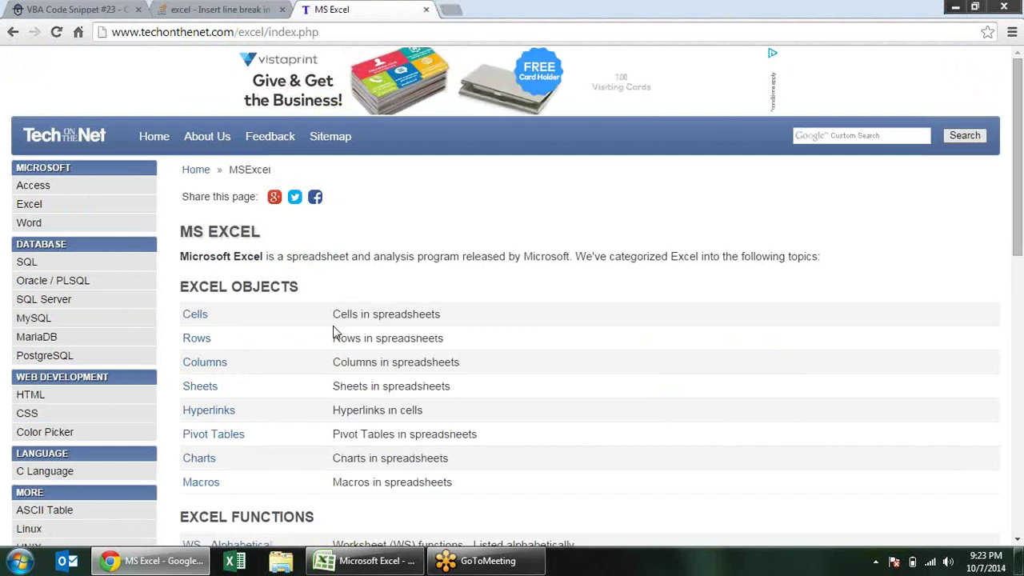
pyautogui.scroll(-3, 592, 322)
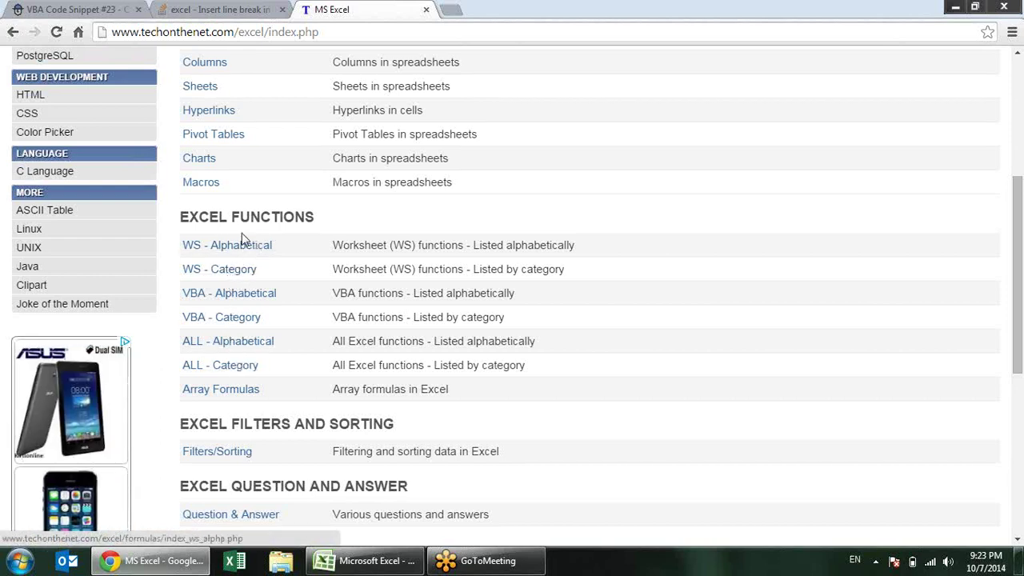
pyautogui.click(213, 270)
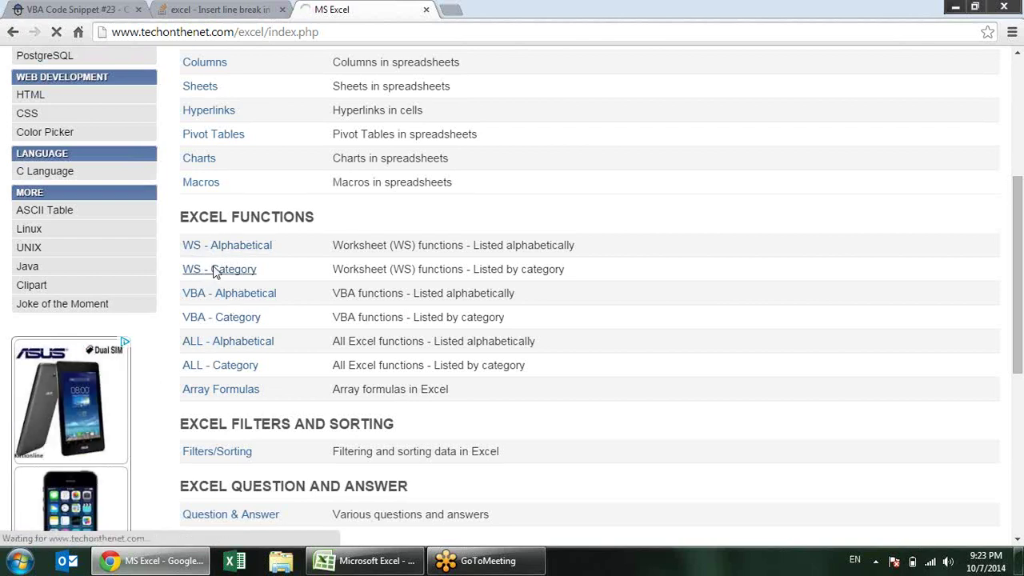
# - Find CELL under Information Functions and open its reference page
pyautogui.scroll(-2, 334, 227)
pyautogui.scroll(-10, 336, 227)
pyautogui.scroll(-10, 342, 227)
pyautogui.scroll(-5, 343, 226)
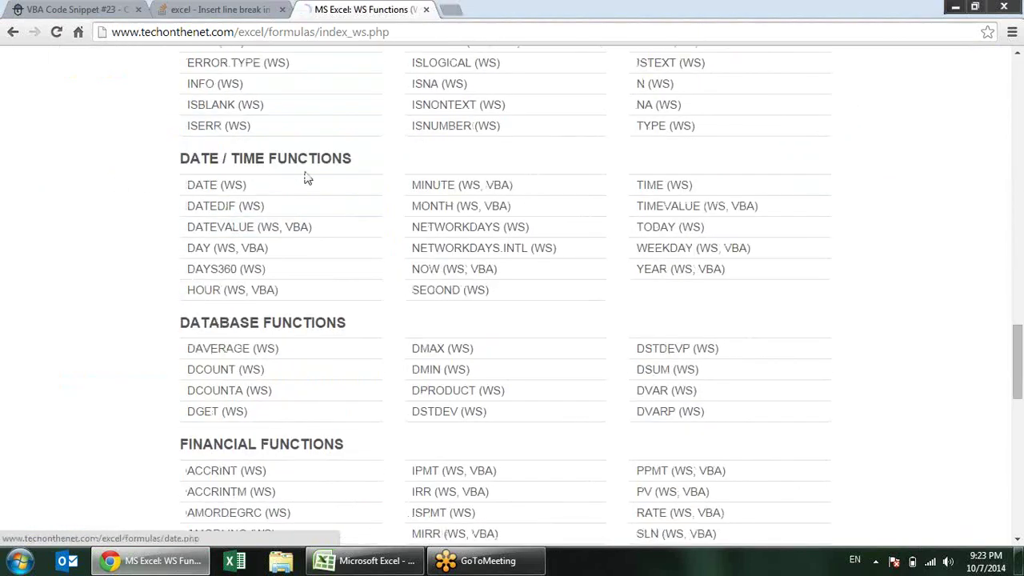
pyautogui.scroll(-4, 299, 285)
pyautogui.scroll(-4, 299, 285)
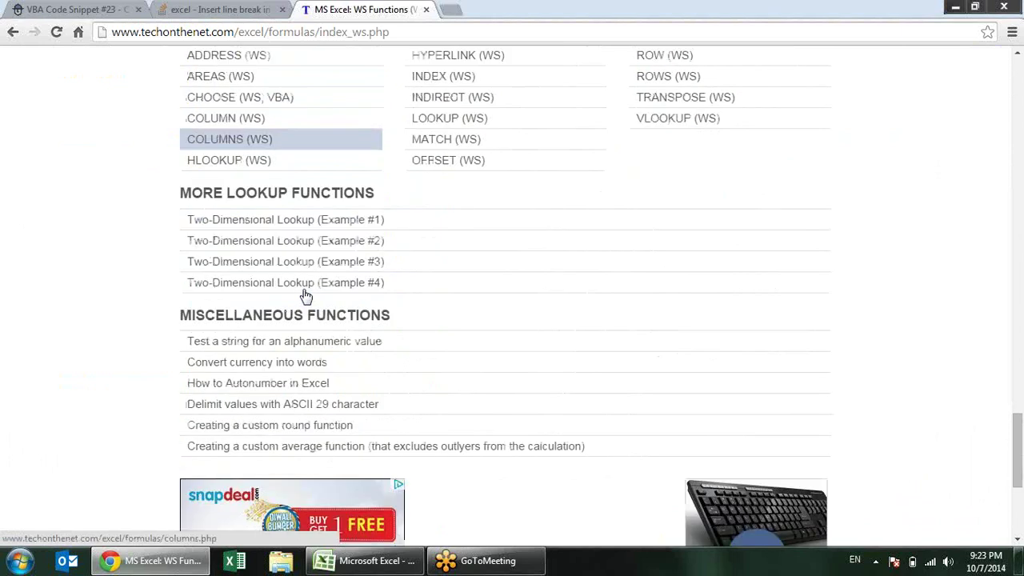
pyautogui.scroll(7, 331, 279)
pyautogui.scroll(2, 336, 244)
pyautogui.scroll(4, 348, 234)
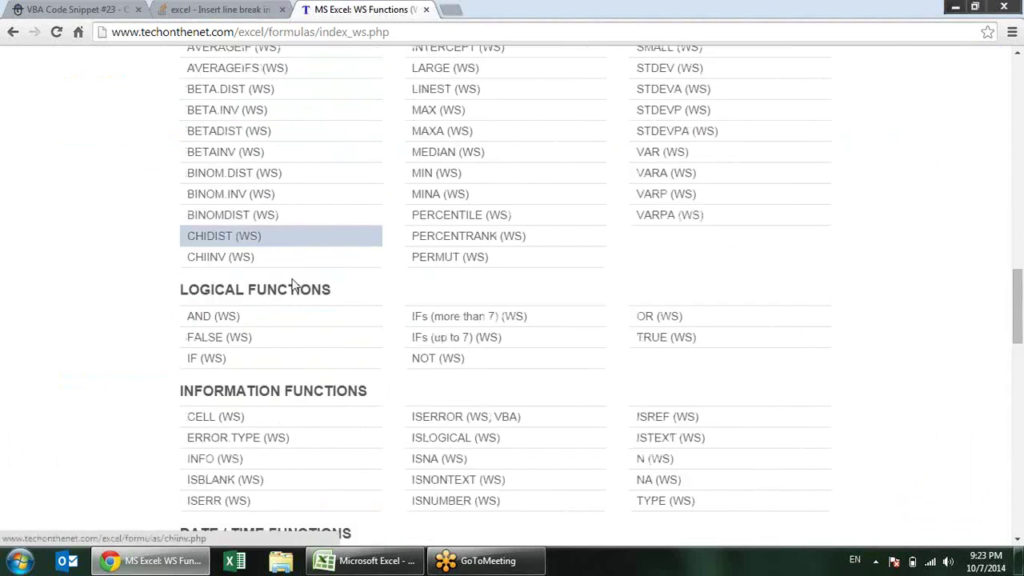
pyautogui.click(216, 420)
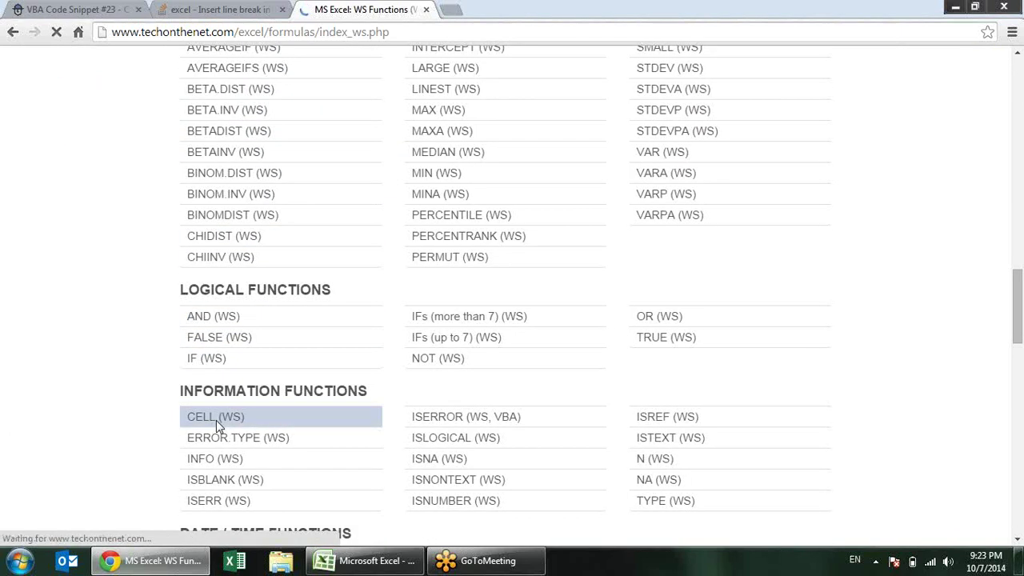
# - Scroll to the Parameters table and highlight the address and col type explanations
pyautogui.scroll(-3, 404, 176)
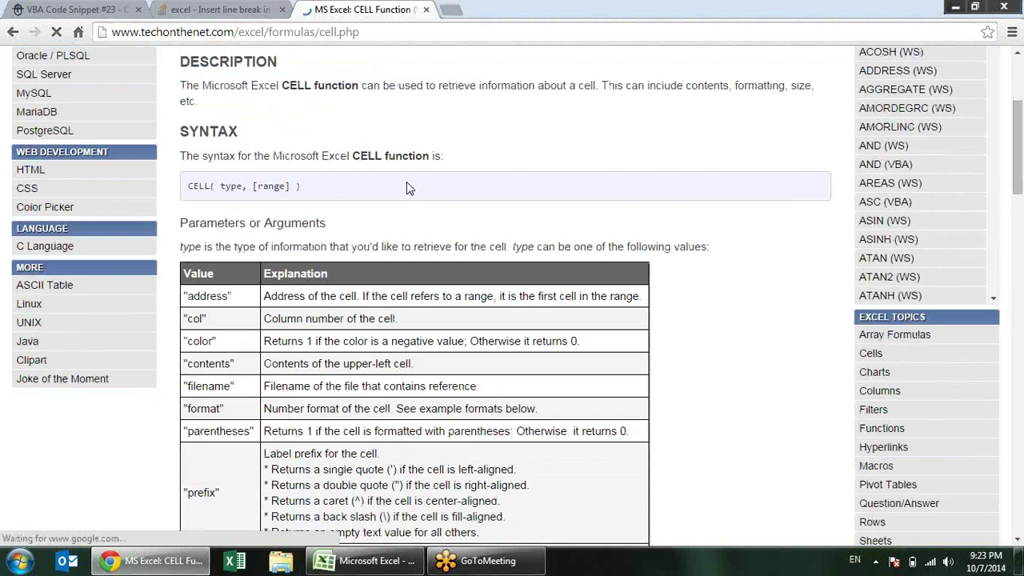
pyautogui.scroll(-2, 384, 172)
pyautogui.moveTo(269, 146)
pyautogui.mouseDown()
pyautogui.moveTo(628, 162)
pyautogui.moveTo(639, 149)
pyautogui.mouseUp()
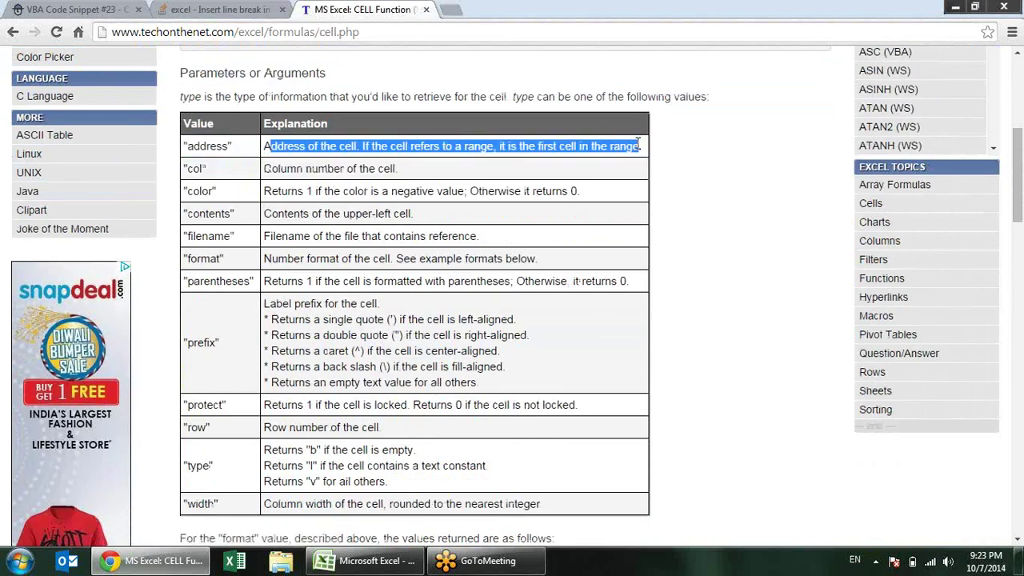
pyautogui.click(452, 178)
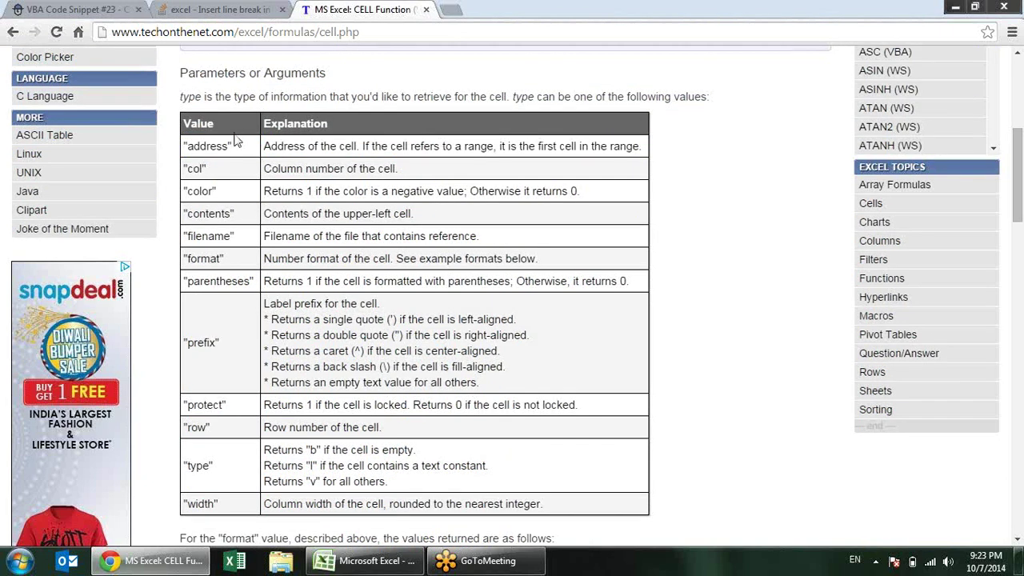
pyautogui.moveTo(285, 149); pyautogui.dragTo(398, 169)
pyautogui.click(226, 171)
pyautogui.moveTo(289, 170); pyautogui.dragTo(496, 179)
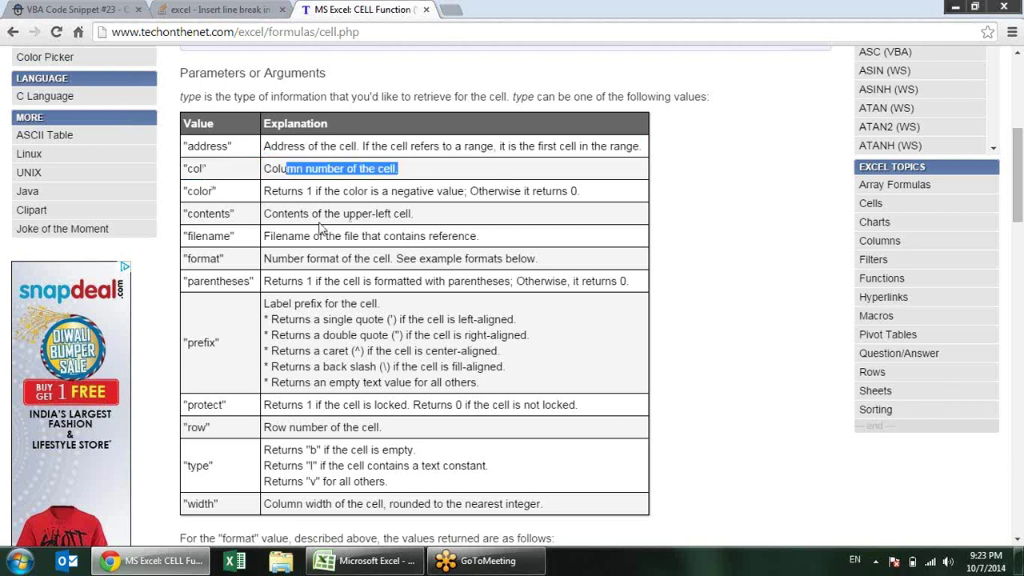
pyautogui.click(274, 191)
# - Highlight the color, contents, filename and format type explanations while reading them
pyautogui.moveTo(308, 190); pyautogui.dragTo(336, 191)
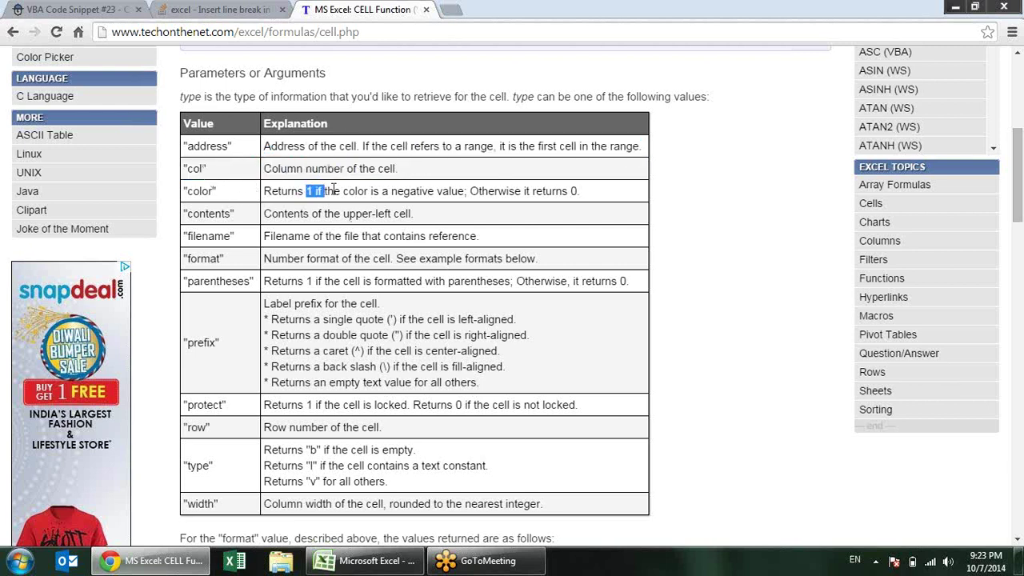
pyautogui.moveTo(456, 192); pyautogui.dragTo(354, 194)
pyautogui.click(296, 191)
pyautogui.moveTo(514, 192); pyautogui.dragTo(577, 193)
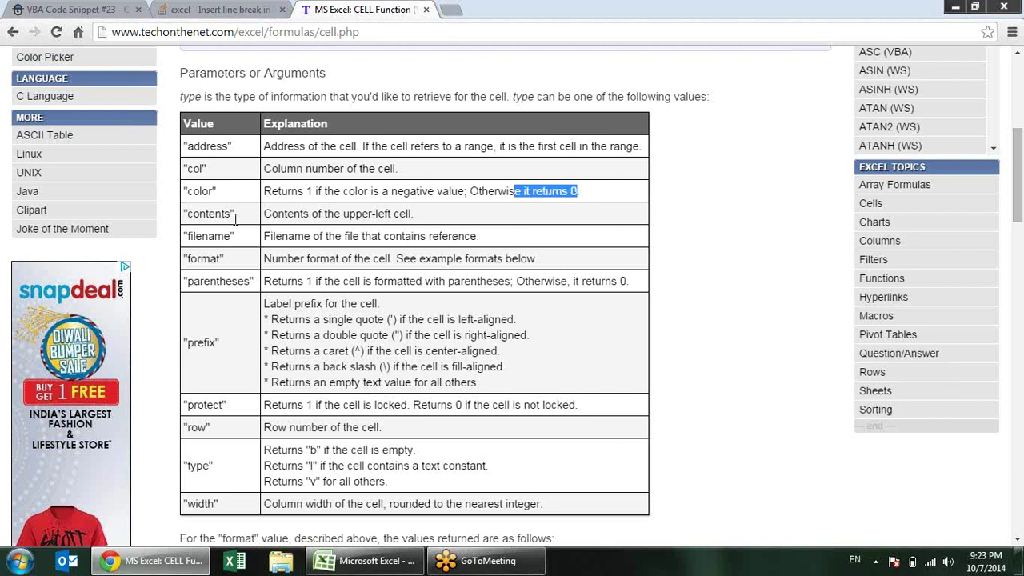
pyautogui.moveTo(294, 213); pyautogui.dragTo(414, 215)
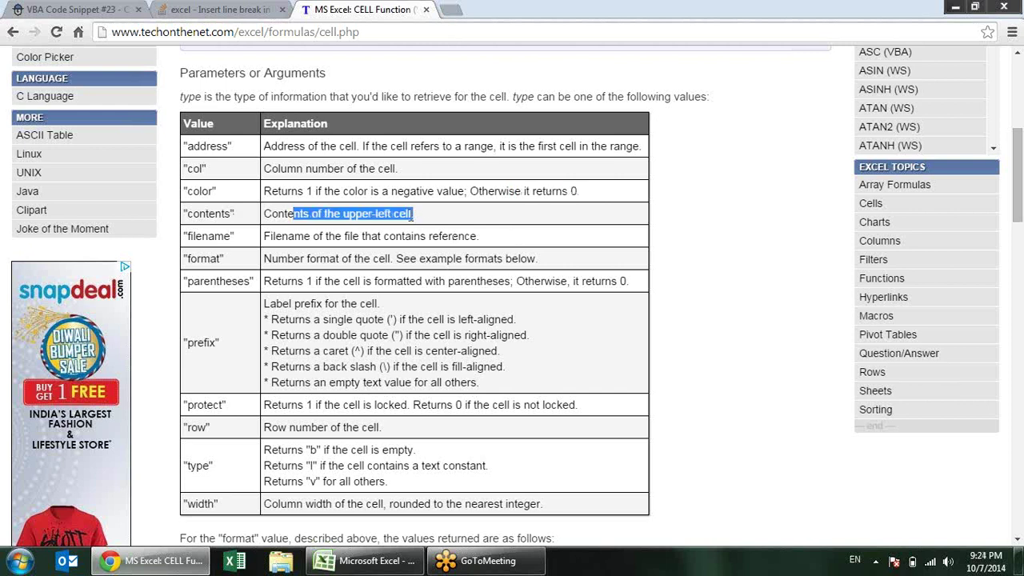
pyautogui.moveTo(480, 236); pyautogui.dragTo(282, 233)
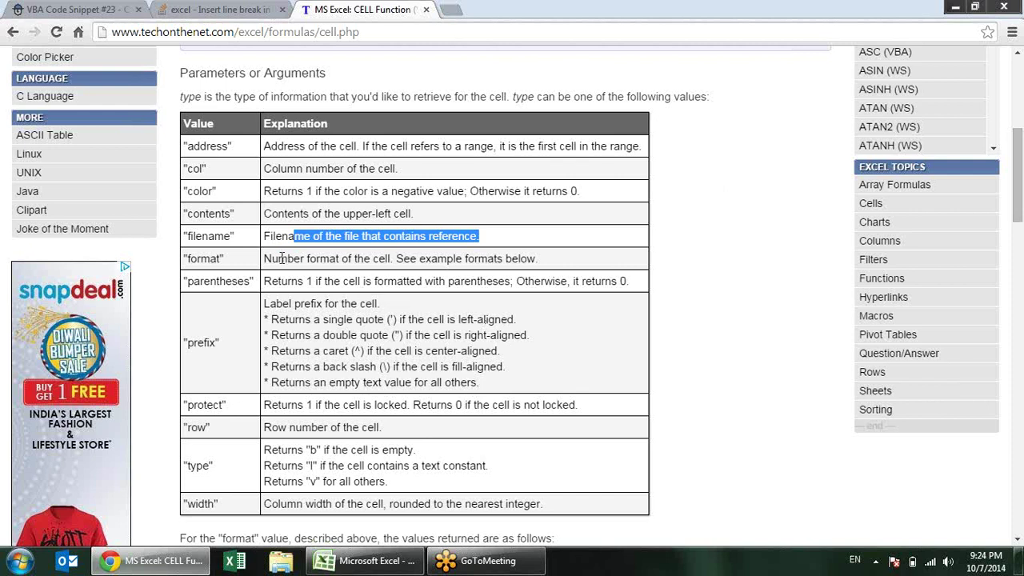
pyautogui.moveTo(271, 259); pyautogui.dragTo(330, 257)
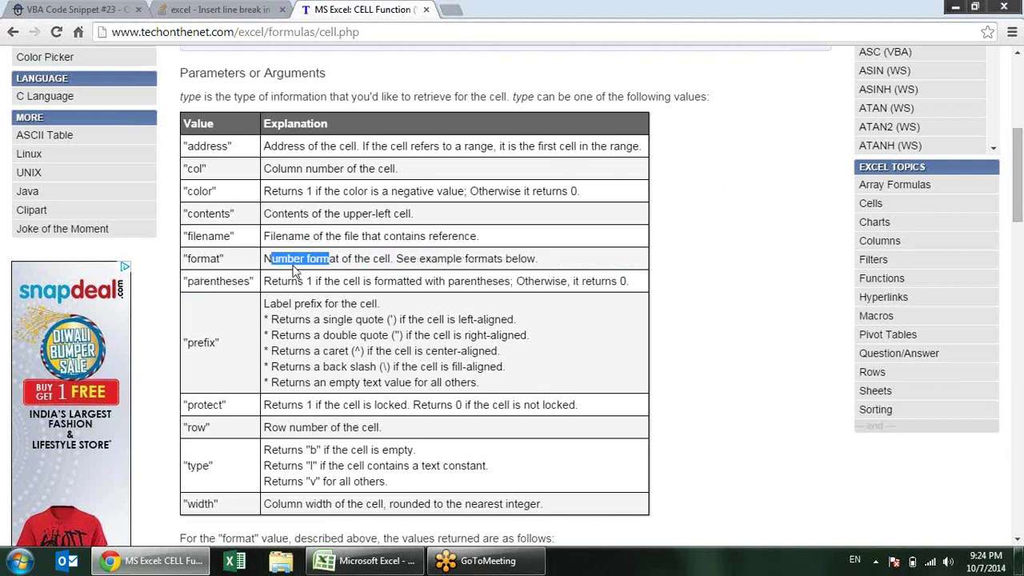
pyautogui.click(402, 260)
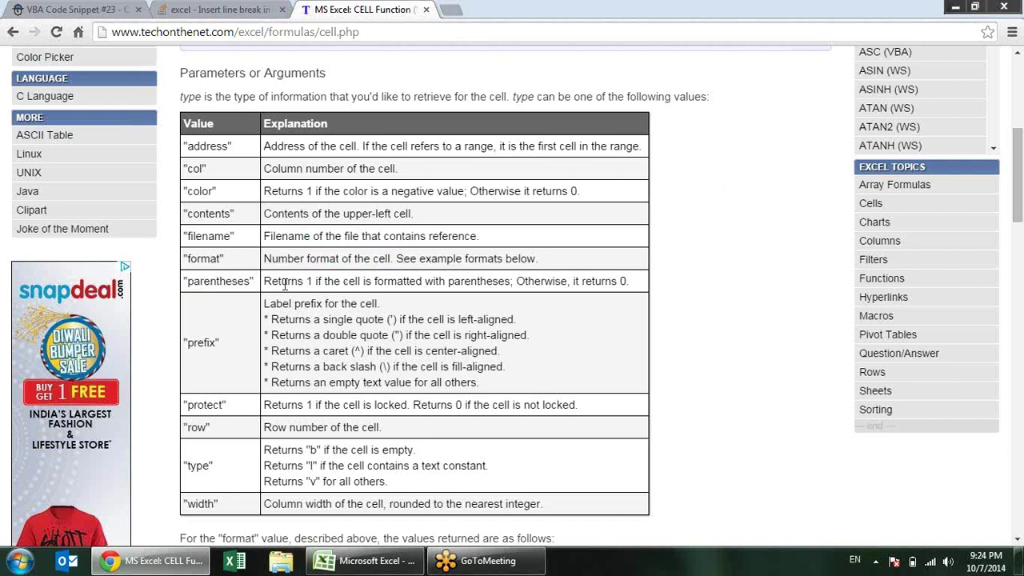
pyautogui.moveTo(301, 280); pyautogui.dragTo(318, 281)
pyautogui.click(324, 304)
pyautogui.moveTo(303, 319); pyautogui.dragTo(369, 335)
pyautogui.click(429, 347)
pyautogui.moveTo(381, 310); pyautogui.dragTo(398, 317)
pyautogui.click(493, 331)
pyautogui.moveTo(537, 346); pyautogui.dragTo(399, 317)
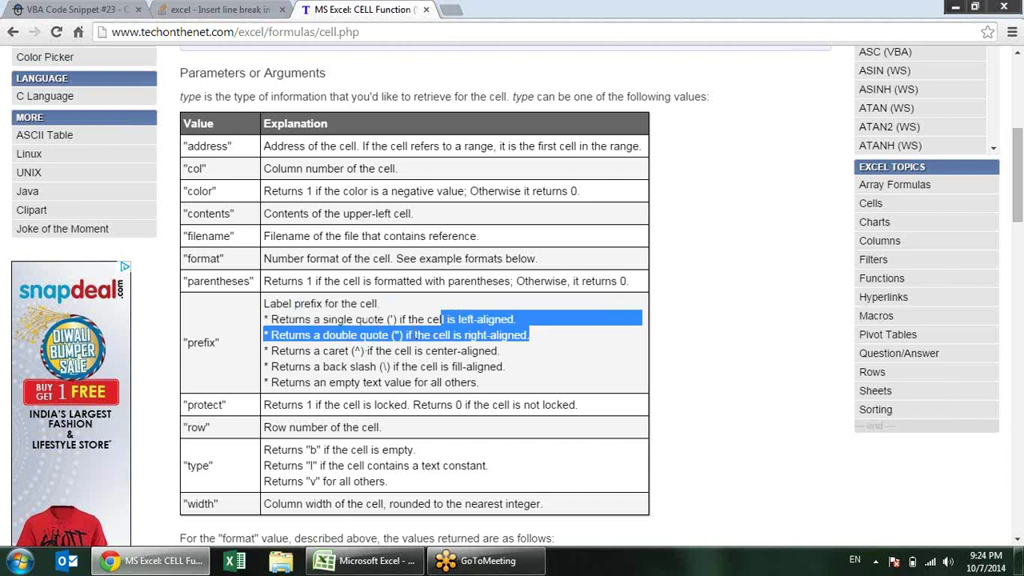
pyautogui.click(397, 319)
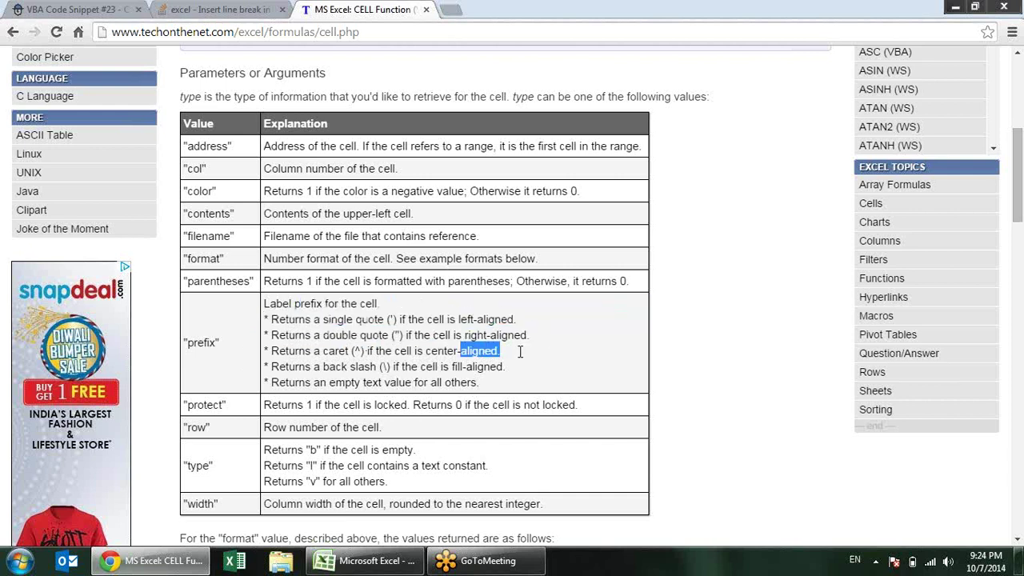
pyautogui.moveTo(528, 336); pyautogui.dragTo(483, 337)
pyautogui.moveTo(400, 335); pyautogui.dragTo(390, 335)
pyautogui.moveTo(432, 365); pyautogui.dragTo(500, 366)
pyautogui.click(356, 350)
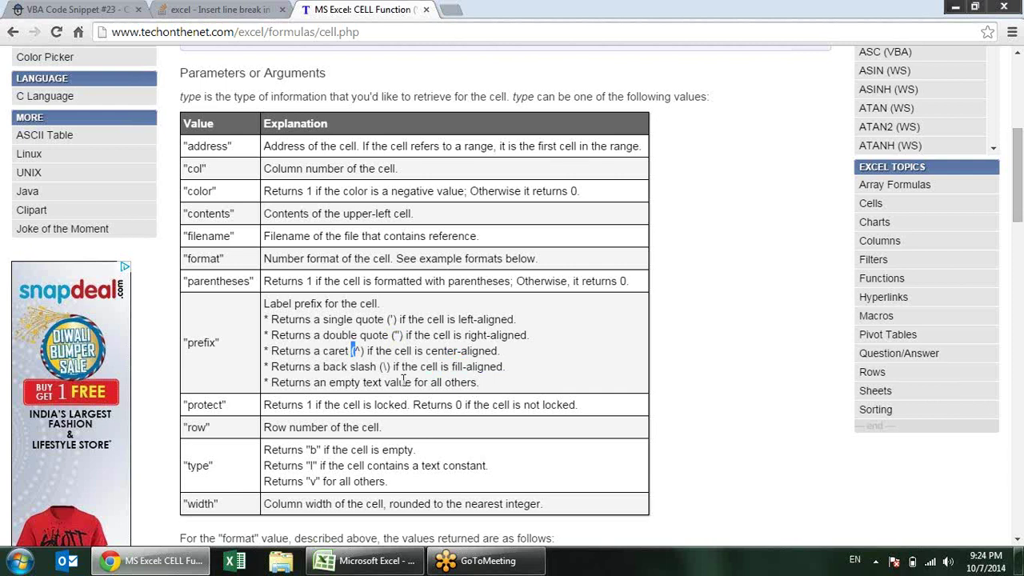
pyautogui.moveTo(451, 367)
pyautogui.mouseDown()
pyautogui.moveTo(510, 378)
pyautogui.moveTo(515, 367)
pyautogui.mouseUp()
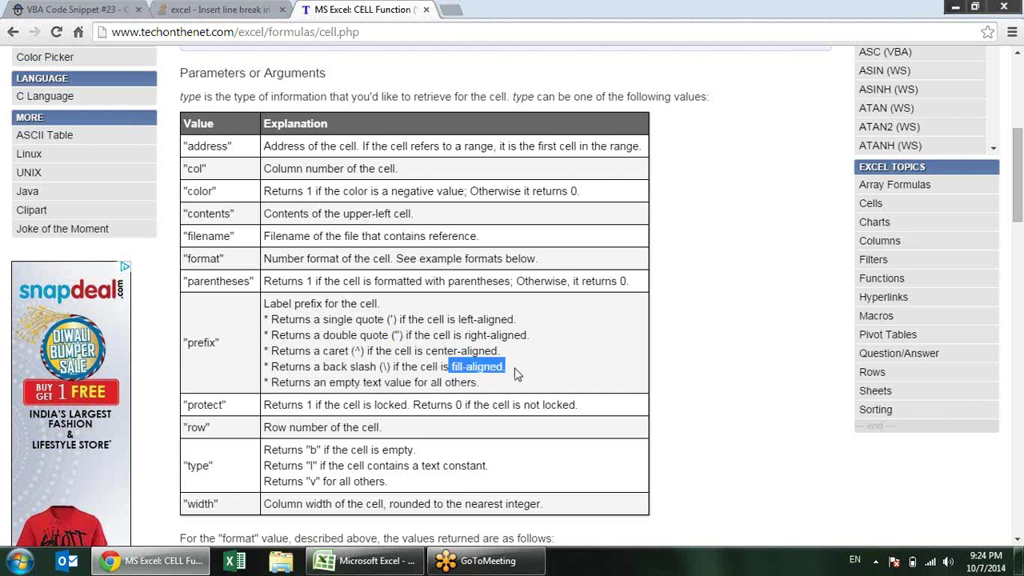
pyautogui.hotkey('alt', 'Tab')
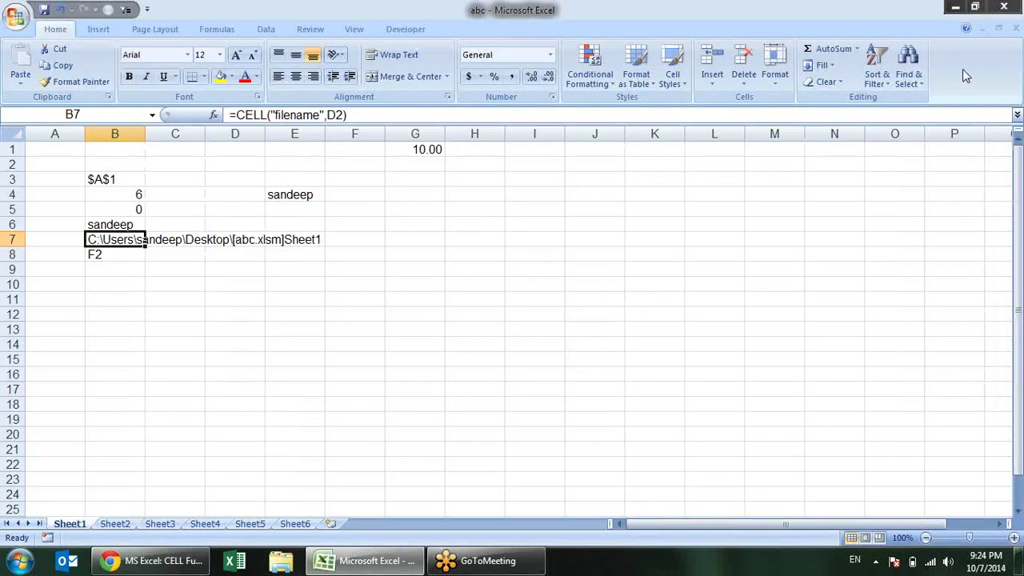
pyautogui.click(832, 66)
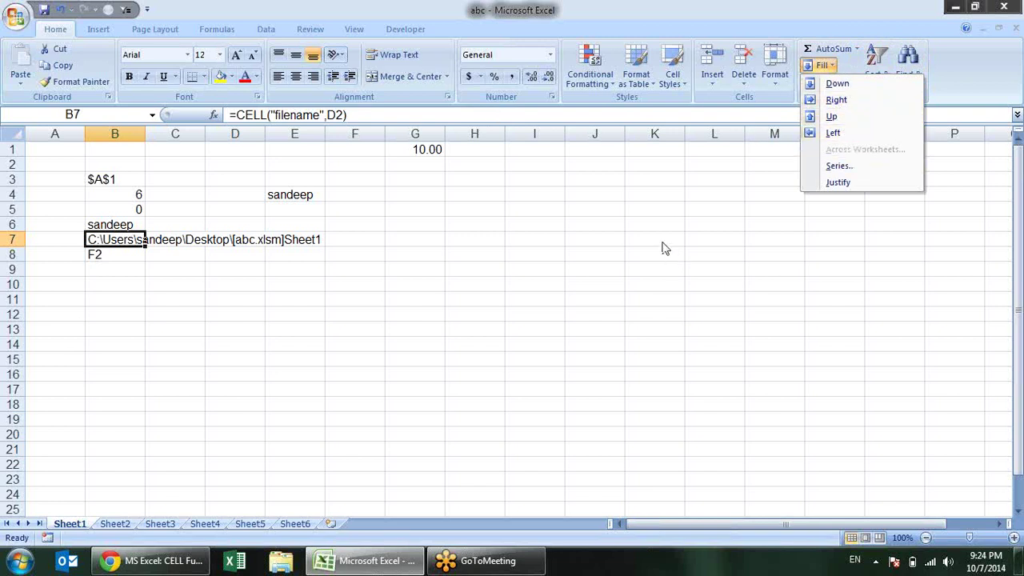
pyautogui.click(598, 231)
pyautogui.hotkey('alt', 'Tab')
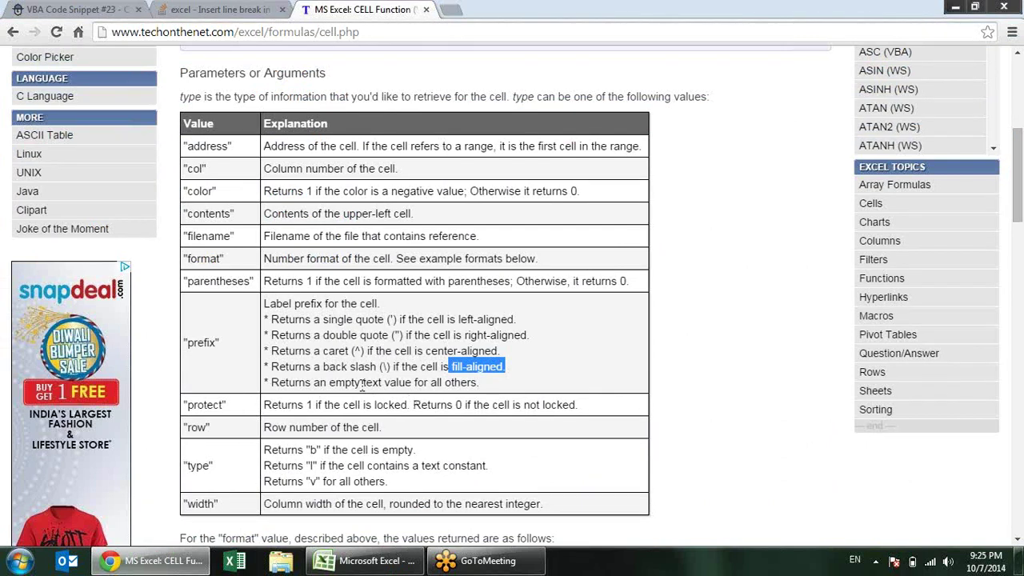
# - Read the prefix type's empty-text explanation and scroll a little further
pyautogui.moveTo(299, 383); pyautogui.dragTo(462, 383)
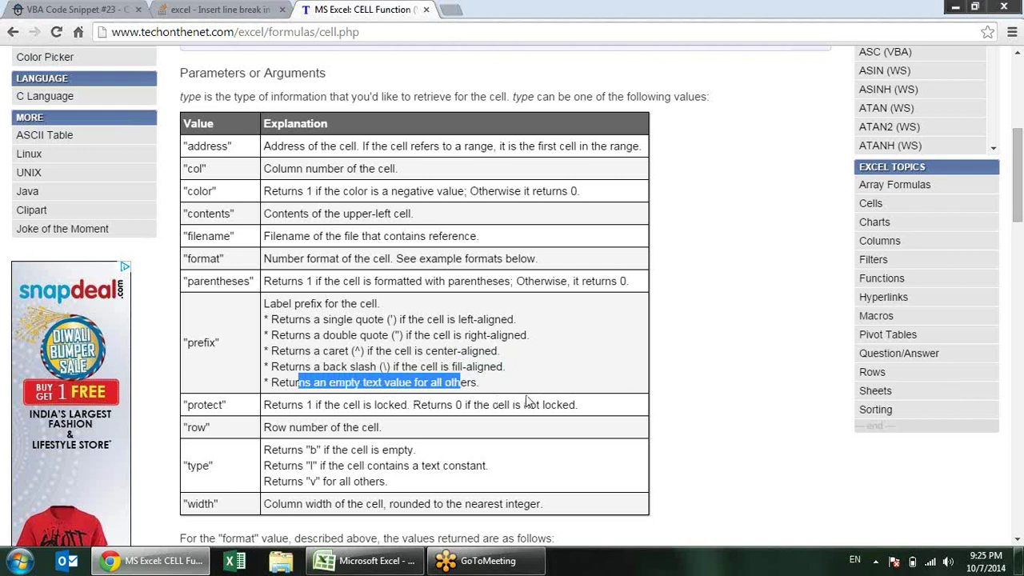
pyautogui.click(516, 372)
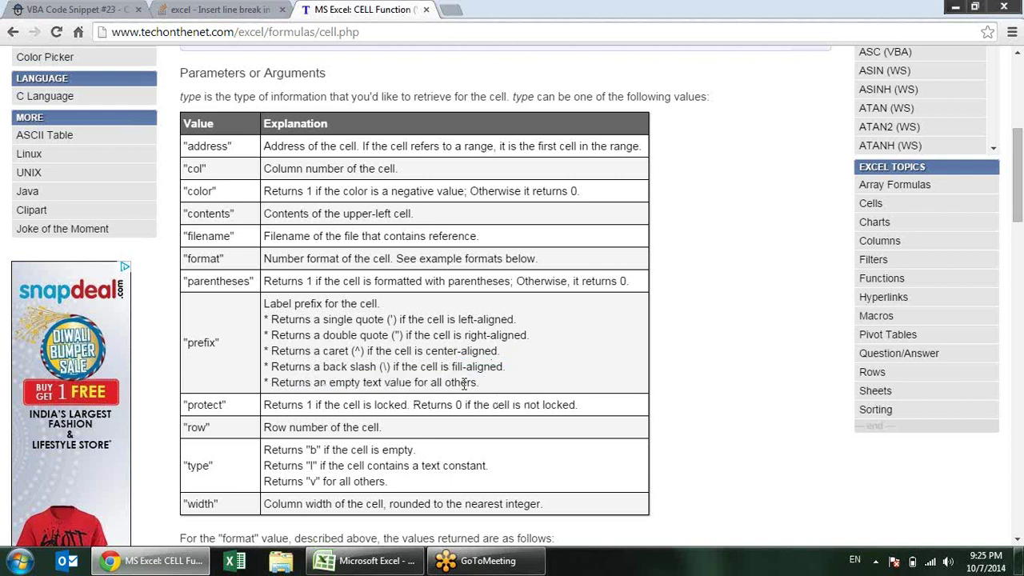
pyautogui.scroll(-1, 483, 361)
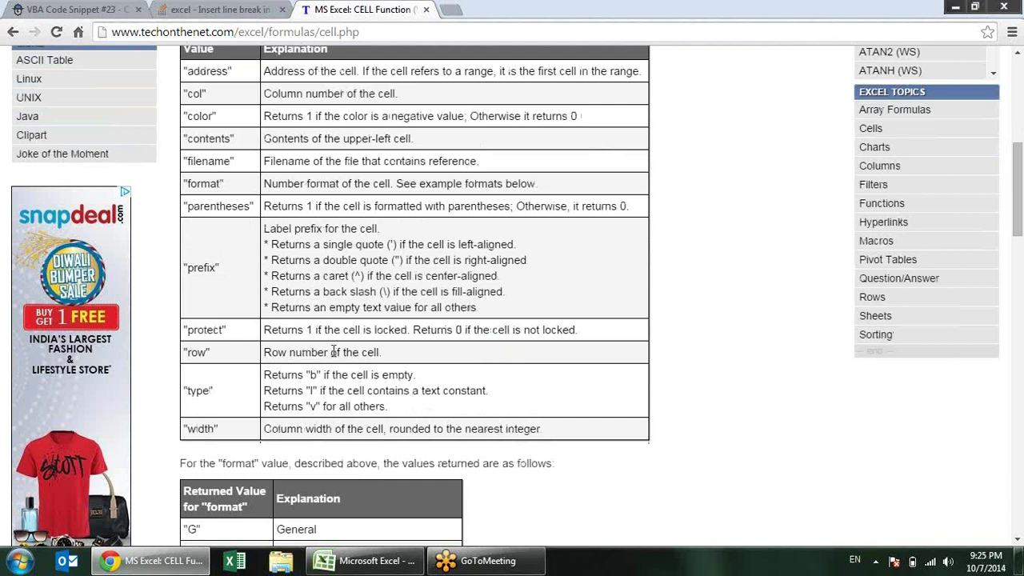
# - Select C9 in the abc workbook, read the protect type's explanation, then return to Excel
pyautogui.hotkey('alt', 'Tab')
pyautogui.click(199, 274)
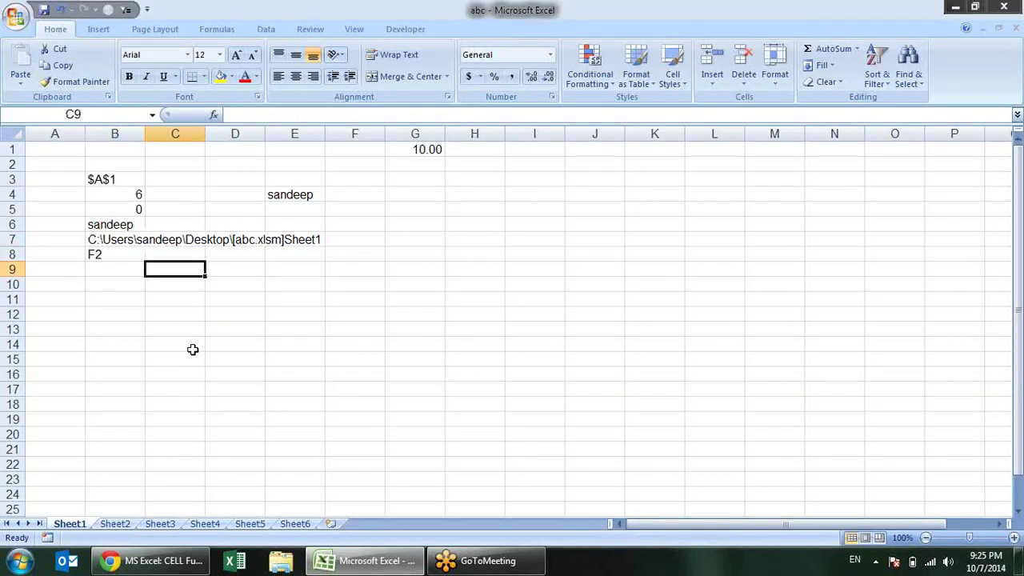
pyautogui.hotkey('alt', 'Tab')
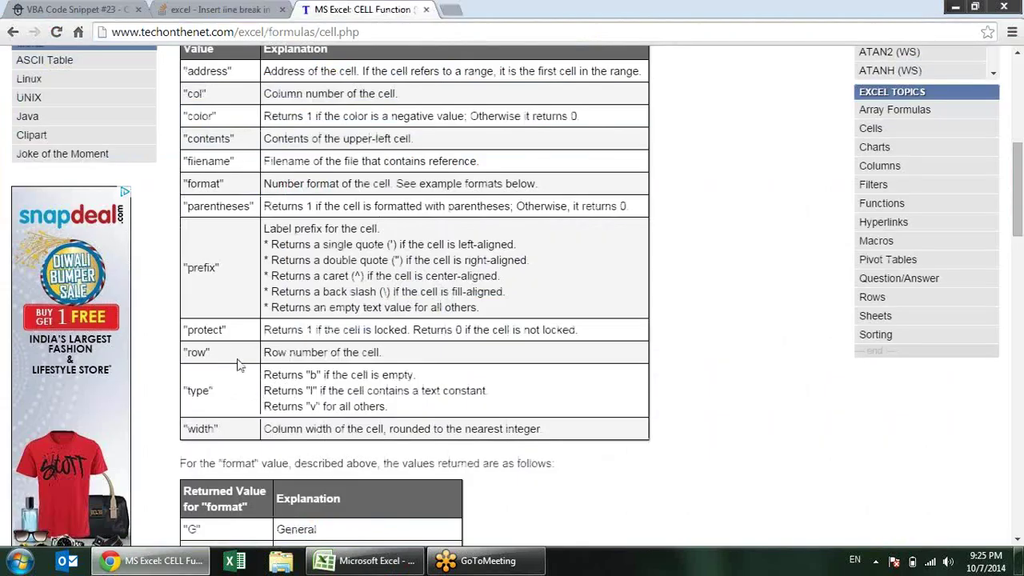
pyautogui.moveTo(200, 333); pyautogui.dragTo(244, 350)
pyautogui.click(340, 336)
pyautogui.hotkey('alt', 'Tab')
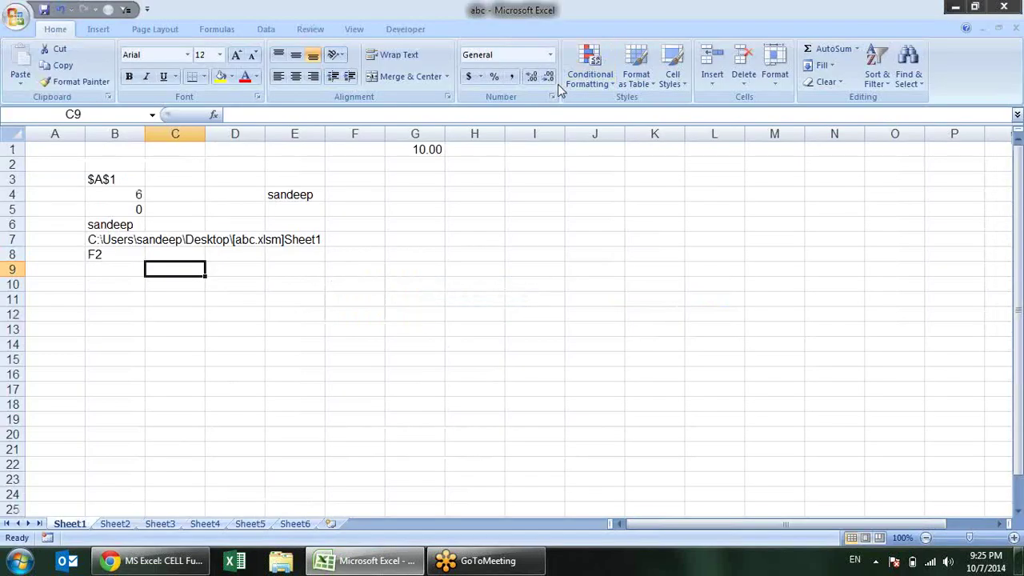
# - Unlock cell C9 in the Format Cells Protection settings
pyautogui.click(551, 96)
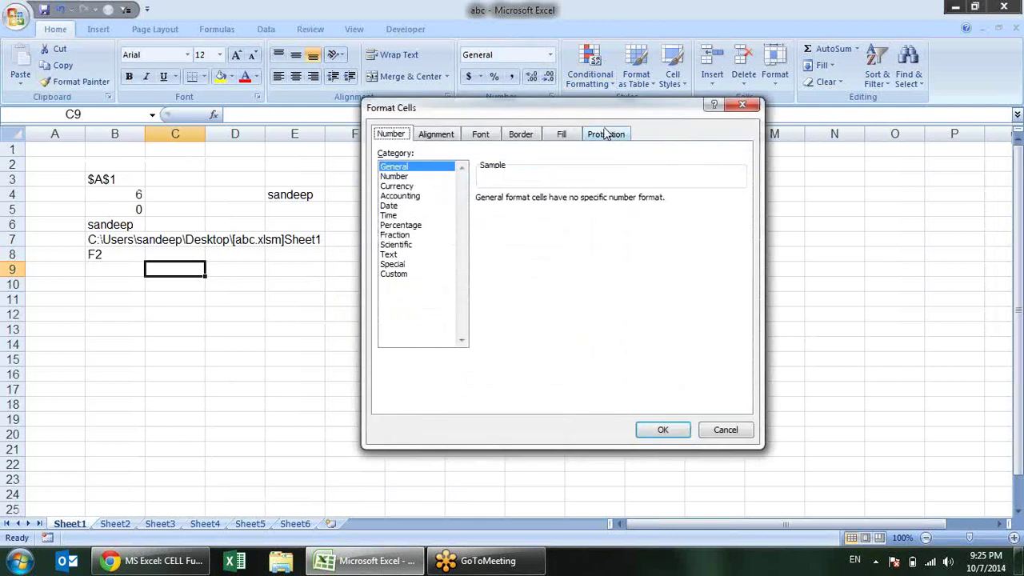
pyautogui.click(606, 135)
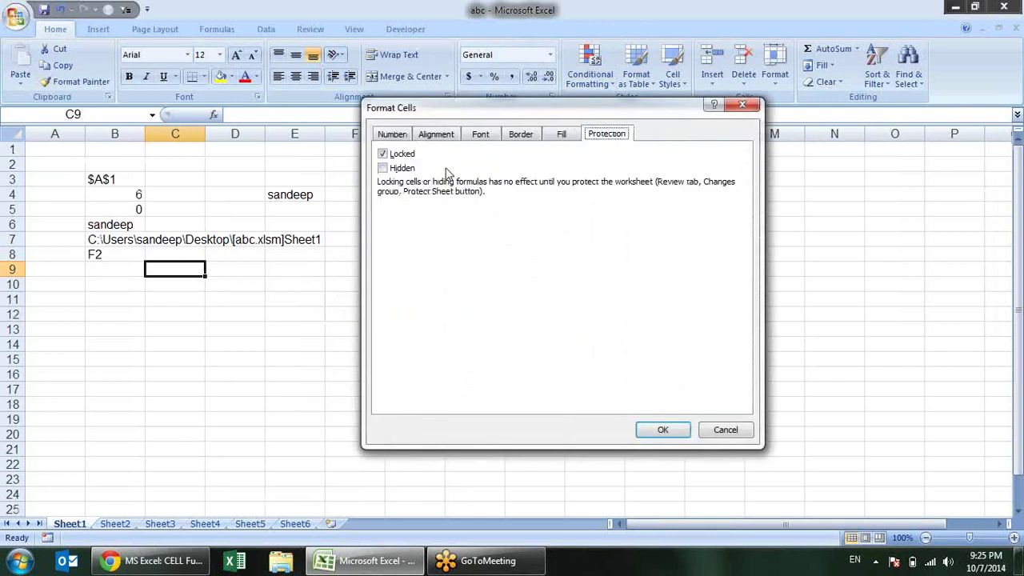
pyautogui.click(384, 154)
pyautogui.click(664, 436)
# - Enter =CELL("protect",C9) in D9 and fill it down to D10
pyautogui.click(192, 285)
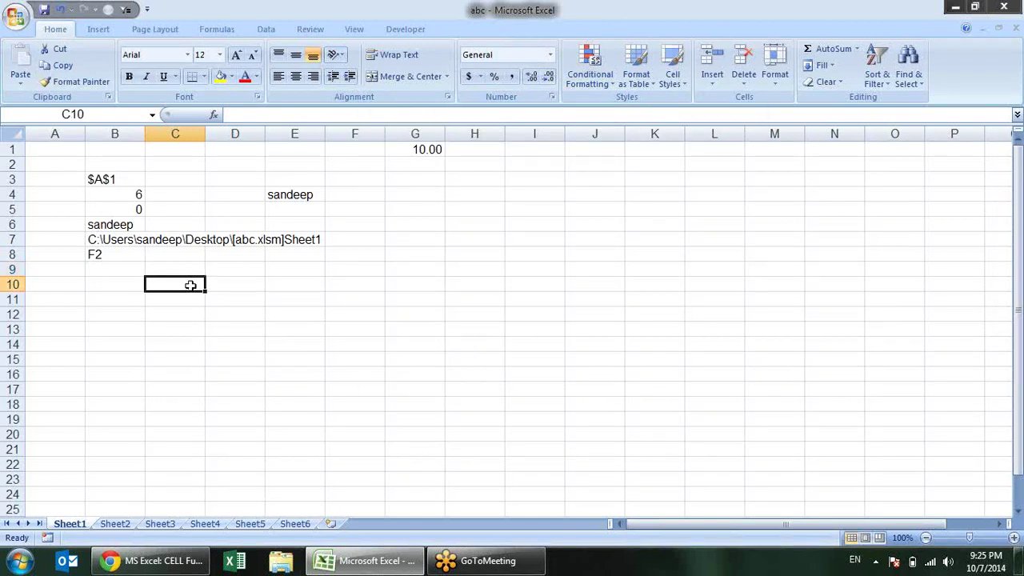
pyautogui.click(192, 267)
pyautogui.click(243, 268)
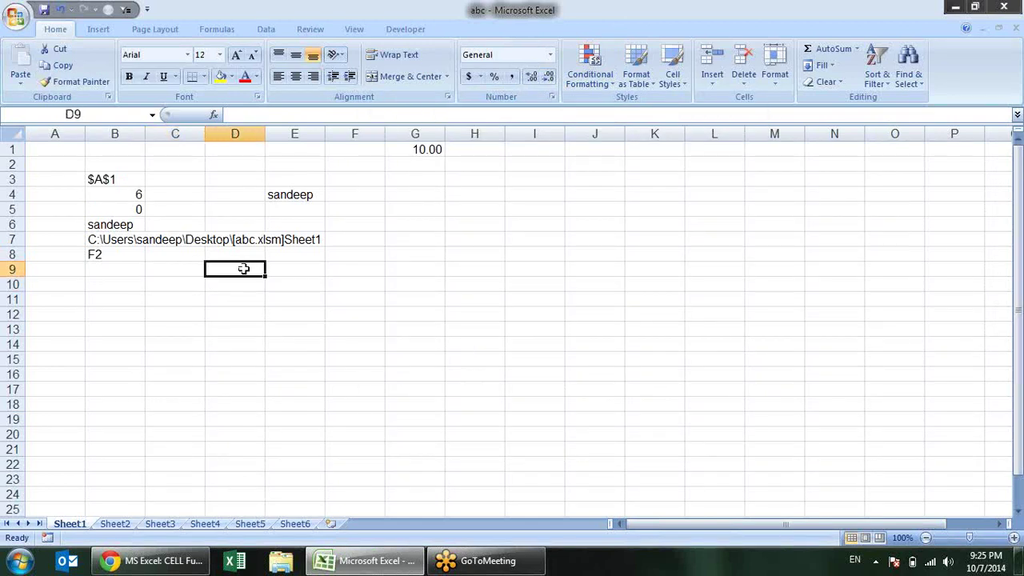
pyautogui.write('=ce')
pyautogui.press('Down')
pyautogui.press('Tab')
pyautogui.press('Down')
pyautogui.press('Down')
pyautogui.press('Down')
pyautogui.press('Down')
pyautogui.press('Down')
pyautogui.press('Down')
pyautogui.press('Down')
pyautogui.press('Down')
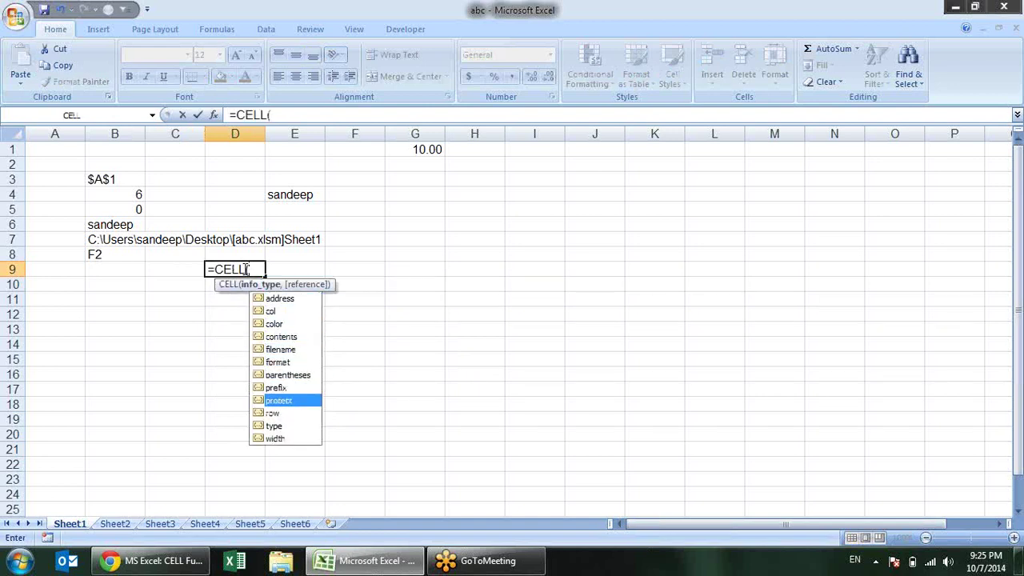
pyautogui.press('Tab')
pyautogui.write(',')
pyautogui.press('Left')
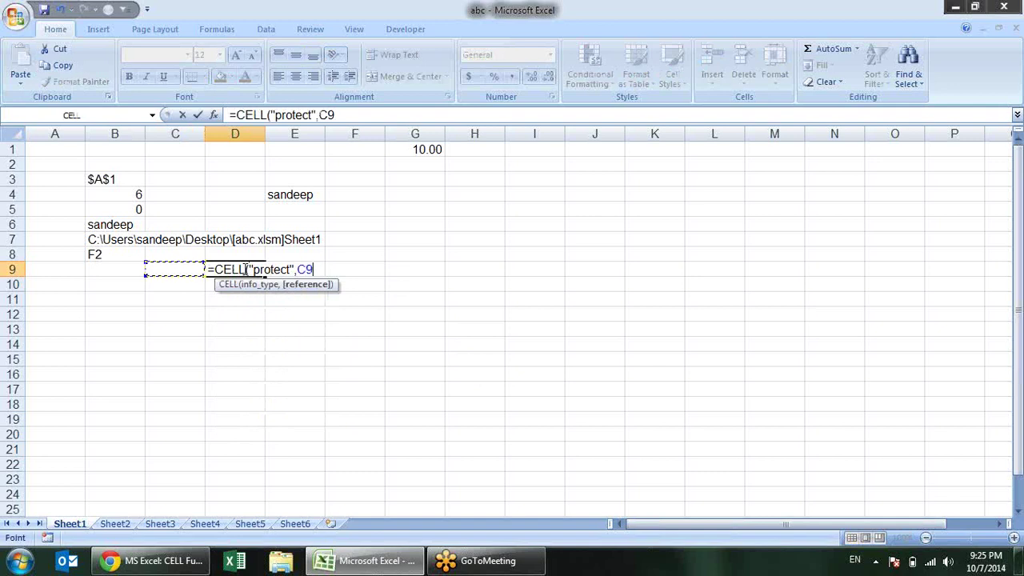
pyautogui.press('Return')
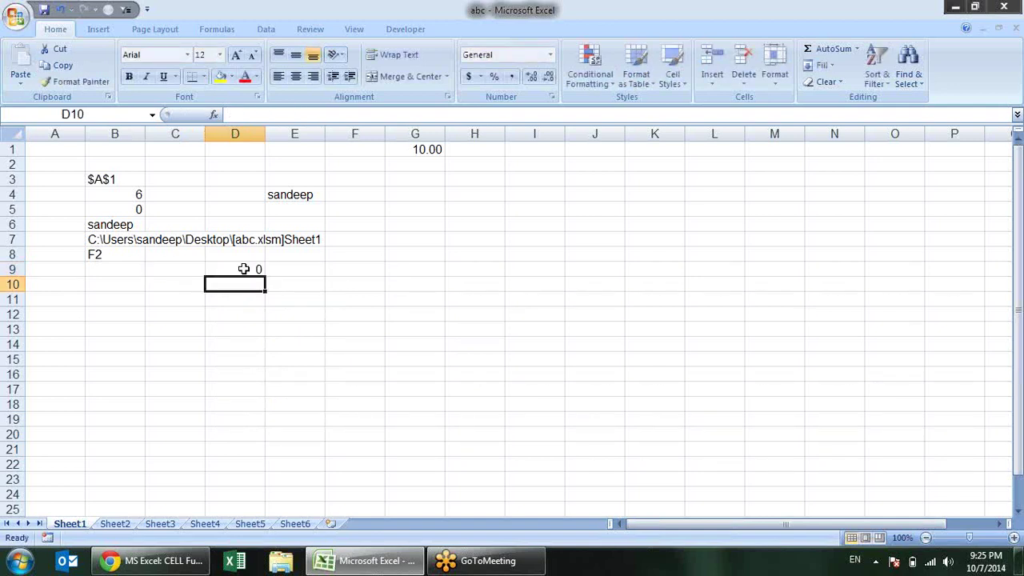
pyautogui.hotkey('ctrl', 'd')
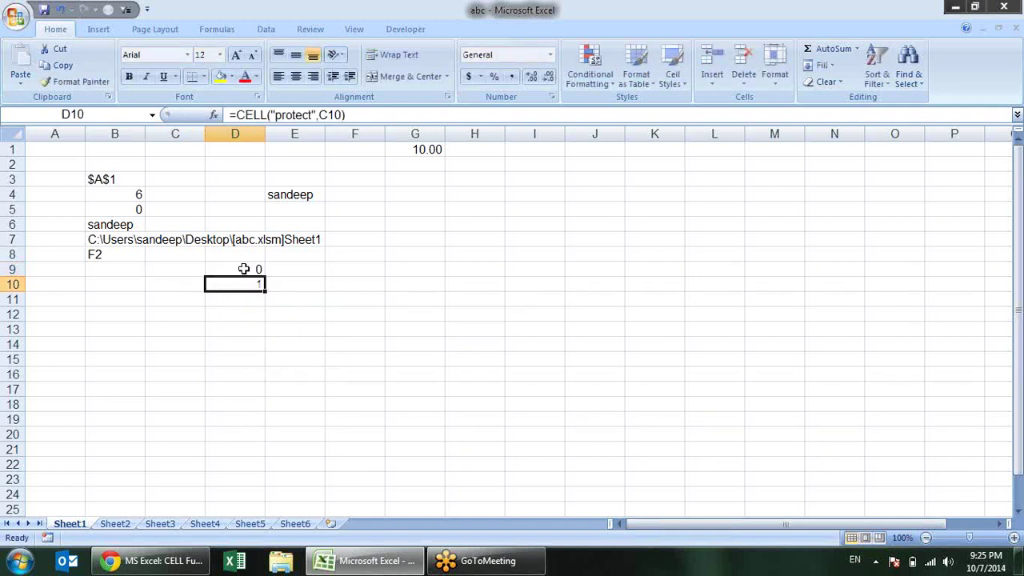
# - Confirm D10 references C10 and compare the 0 and 1 results in D9 and D10
pyautogui.doubleClick(257, 283)
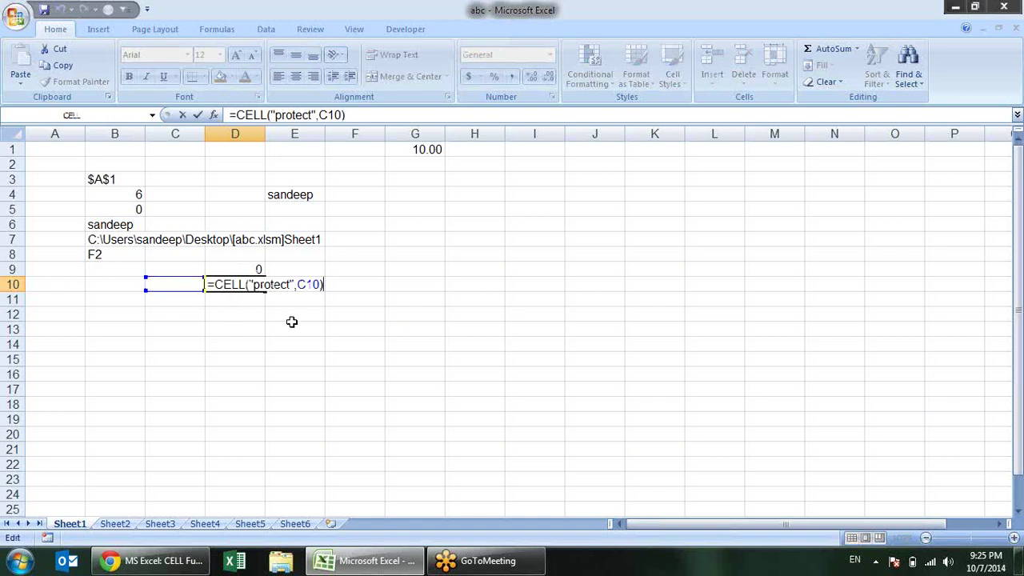
pyautogui.press('Return')
pyautogui.click(247, 269)
pyautogui.click(249, 283)
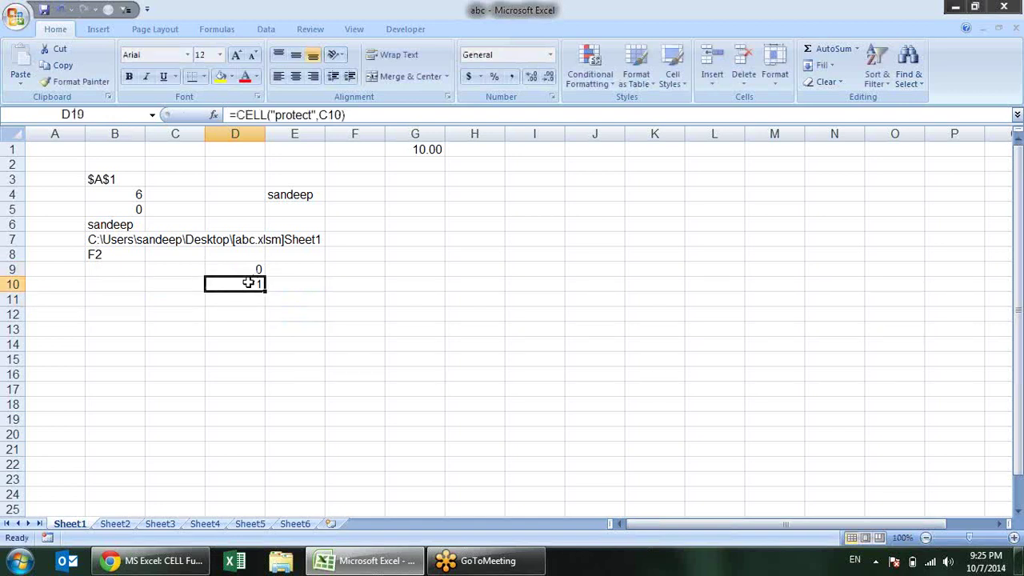
pyautogui.hotkey('alt', 'Tab')
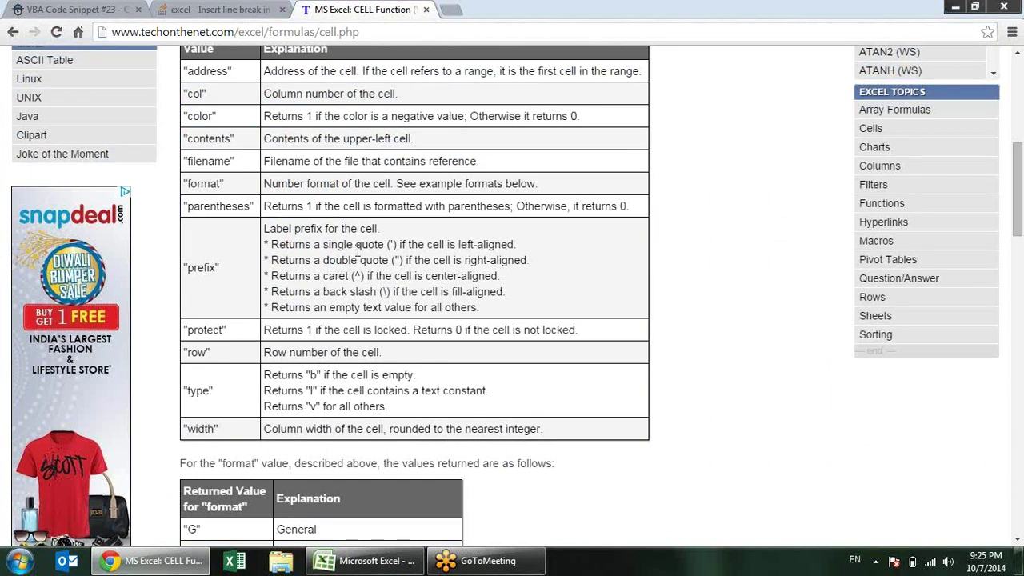
# - Read the row and type explanations, noting the b, l and v return values
pyautogui.scroll(-1, 364, 248)
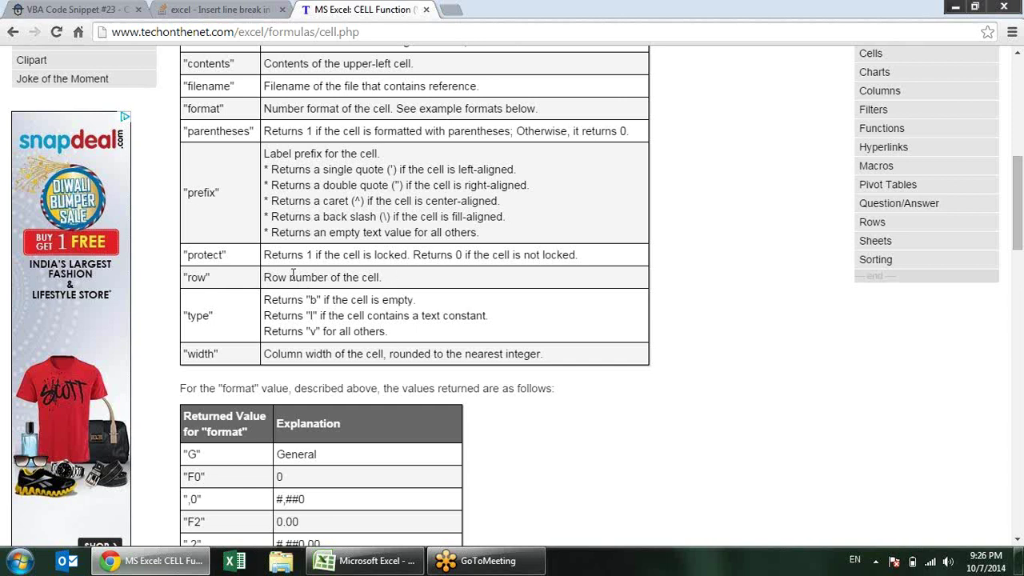
pyautogui.moveTo(292, 277); pyautogui.dragTo(385, 276)
pyautogui.click(297, 326)
pyautogui.moveTo(309, 299); pyautogui.dragTo(320, 300)
pyautogui.moveTo(419, 300); pyautogui.dragTo(320, 315)
pyautogui.click(307, 301)
pyautogui.moveTo(309, 315); pyautogui.dragTo(333, 316)
pyautogui.moveTo(431, 316); pyautogui.dragTo(461, 316)
pyautogui.moveTo(303, 330); pyautogui.dragTo(324, 331)
pyautogui.click(336, 316)
# - Scroll down to the format-codes table
pyautogui.scroll(-1, 350, 352)
pyautogui.scroll(2, 405, 310)
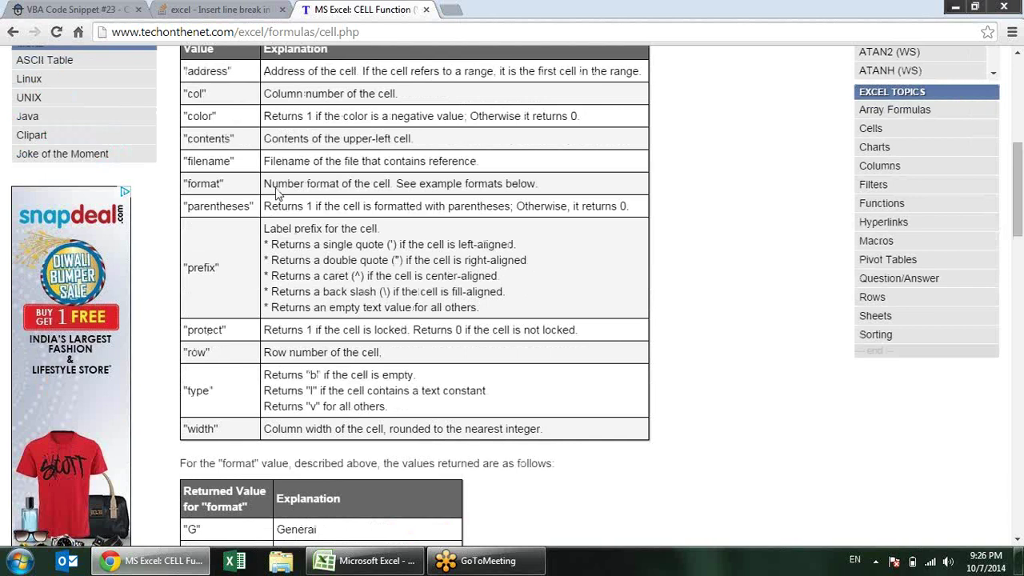
pyautogui.moveTo(196, 183); pyautogui.dragTo(278, 199)
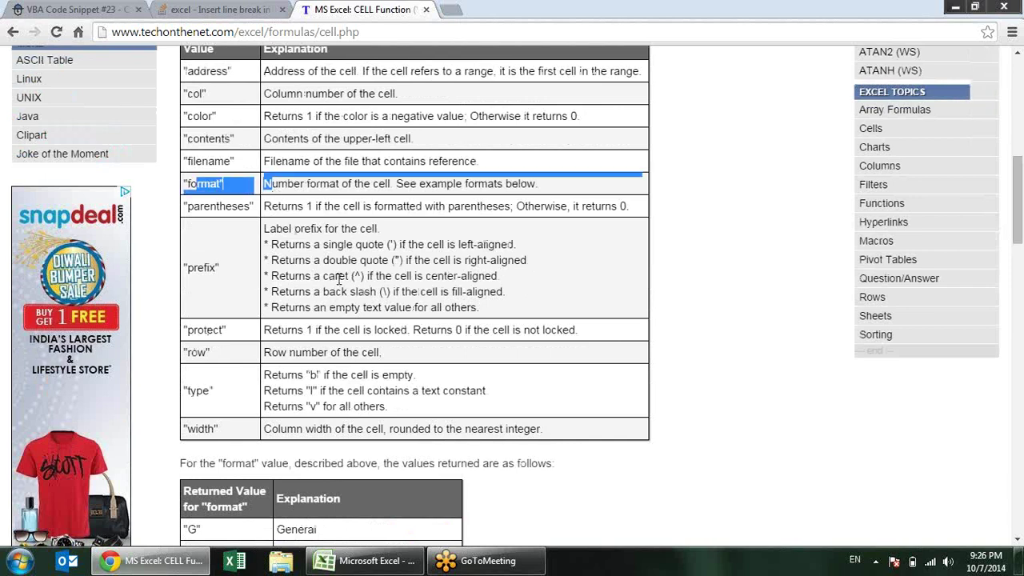
pyautogui.scroll(-3, 340, 277)
pyautogui.scroll(-3, 336, 213)
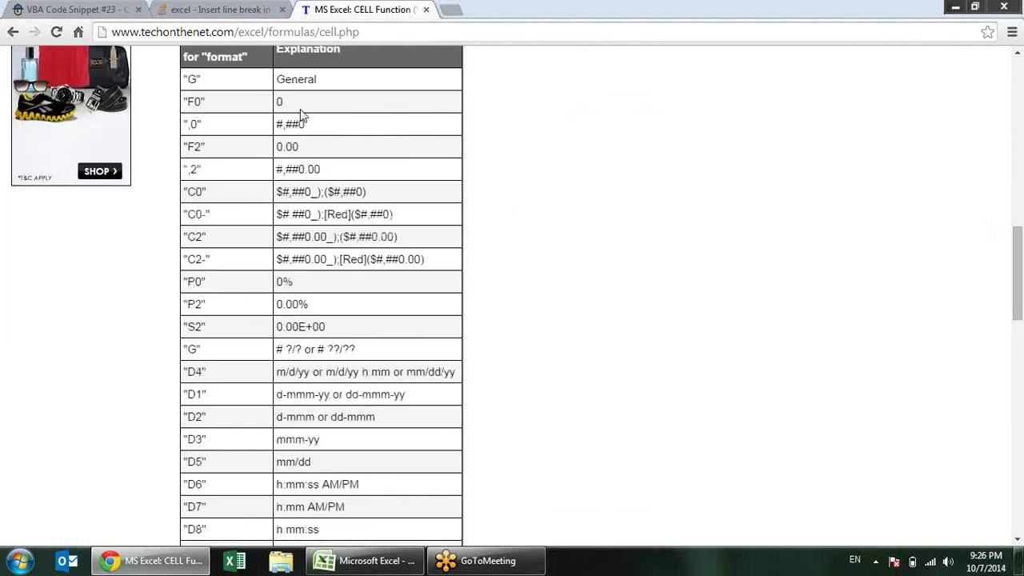
pyautogui.doubleClick(298, 79)
pyautogui.click(201, 75)
pyautogui.moveTo(187, 124); pyautogui.dragTo(200, 126)
pyautogui.click(193, 125)
pyautogui.moveTo(277, 123); pyautogui.dragTo(309, 122)
pyautogui.moveTo(204, 148); pyautogui.dragTo(194, 147)
pyautogui.moveTo(287, 148); pyautogui.dragTo(299, 149)
pyautogui.doubleClick(193, 192)
pyautogui.doubleClick(194, 282)
pyautogui.moveTo(196, 326); pyautogui.dragTo(188, 326)
pyautogui.scroll(-1, 289, 321)
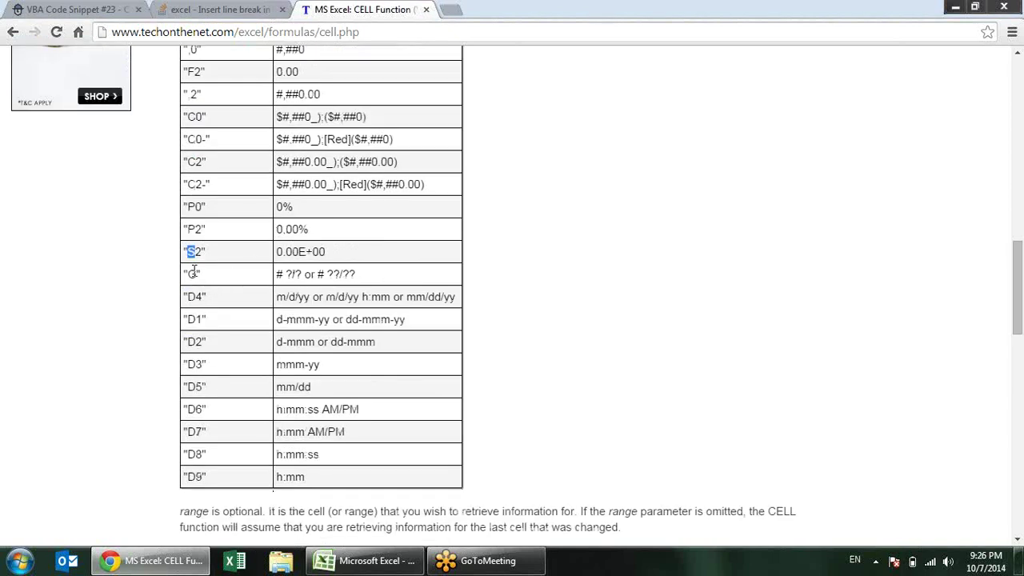
pyautogui.moveTo(189, 274); pyautogui.dragTo(201, 274)
pyautogui.click(343, 275)
pyautogui.moveTo(292, 276); pyautogui.dragTo(361, 279)
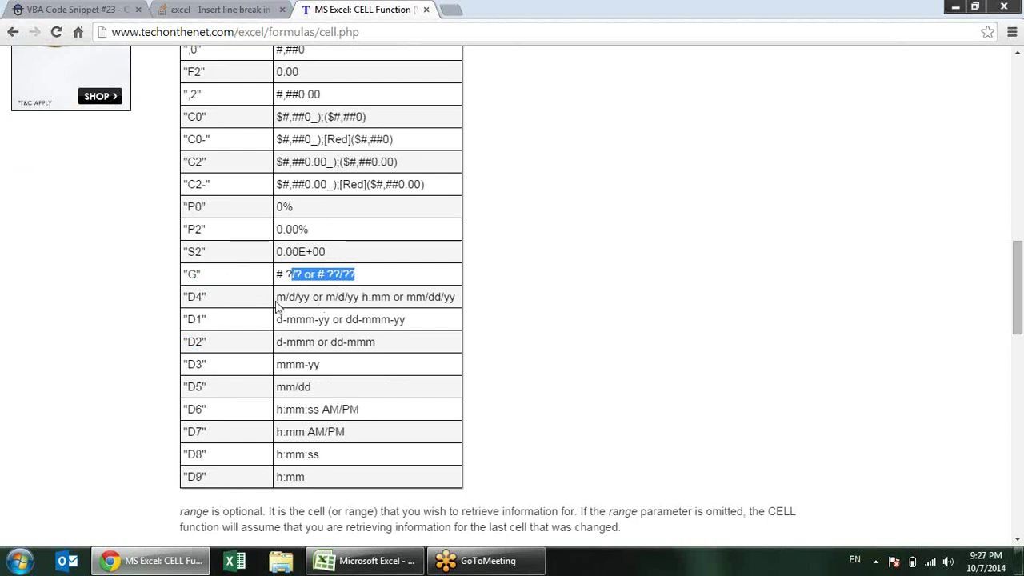
pyautogui.moveTo(277, 297); pyautogui.dragTo(310, 297)
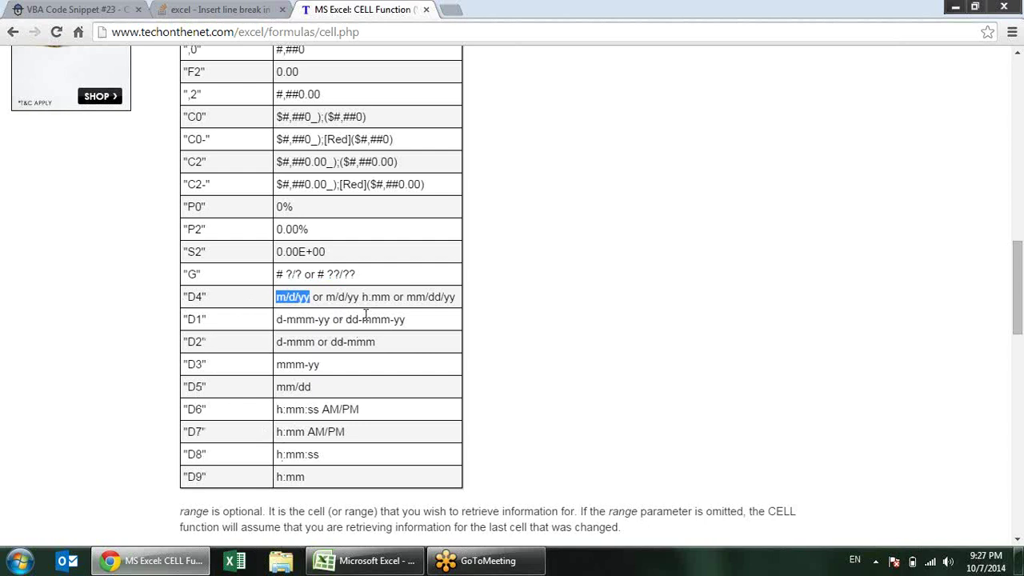
pyautogui.scroll(-2, 430, 331)
pyautogui.scroll(-3, 430, 331)
pyautogui.scroll(-2, 434, 312)
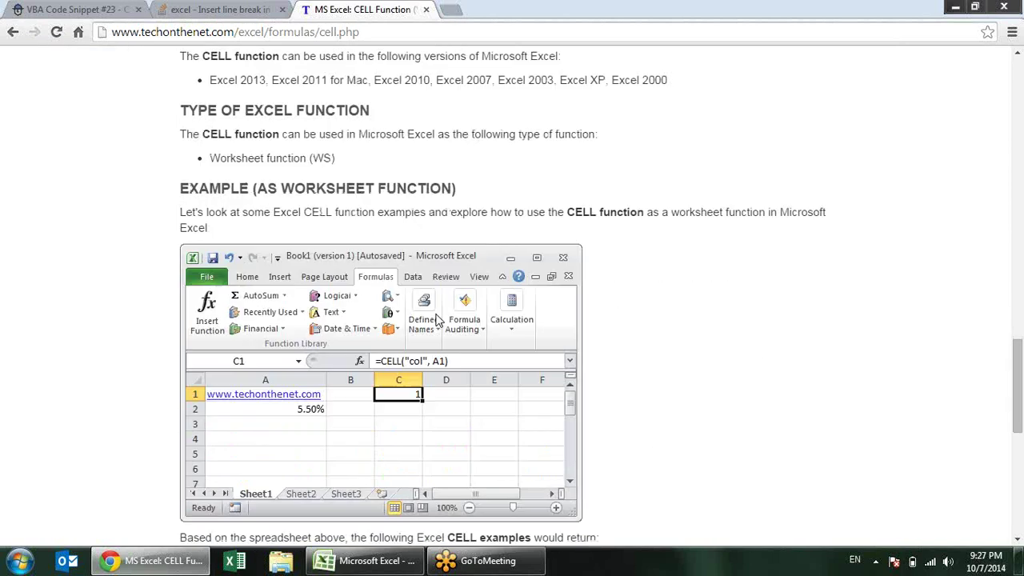
pyautogui.scroll(-2, 438, 315)
pyautogui.scroll(-1, 438, 318)
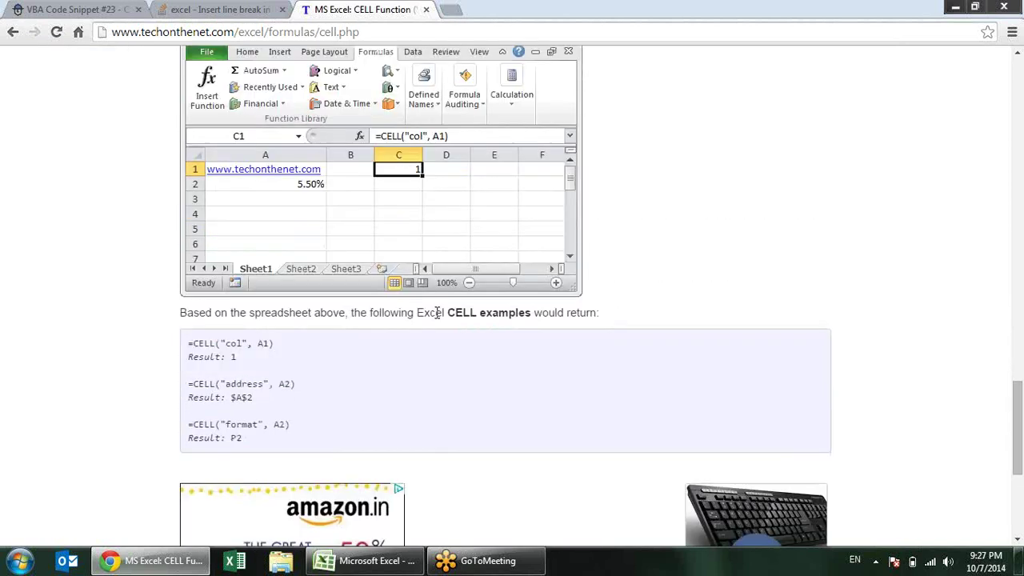
pyautogui.scroll(7, 452, 320)
pyautogui.scroll(7, 512, 336)
pyautogui.scroll(7, 526, 346)
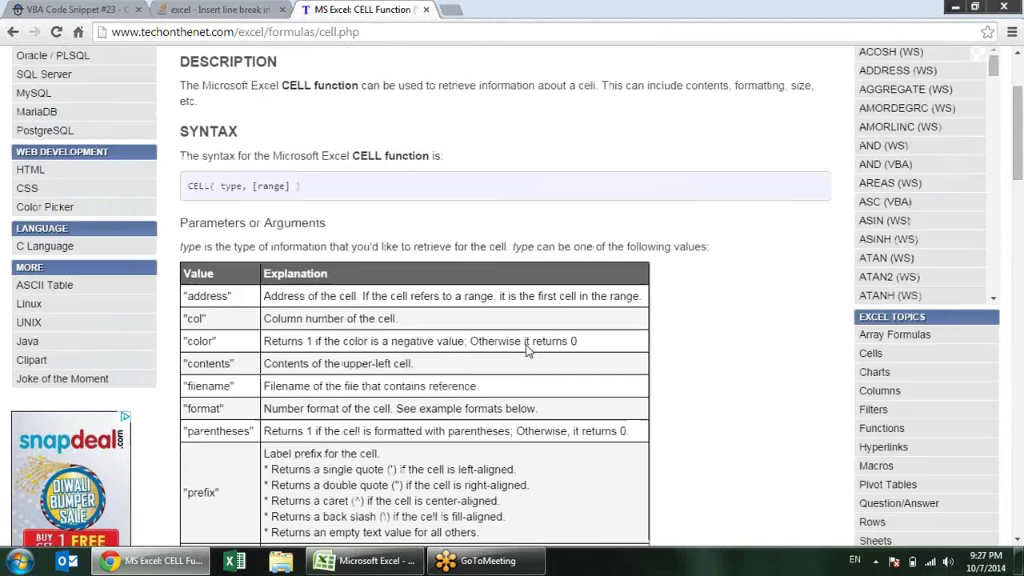
pyautogui.scroll(-3, 526, 346)
pyautogui.scroll(4, 529, 349)
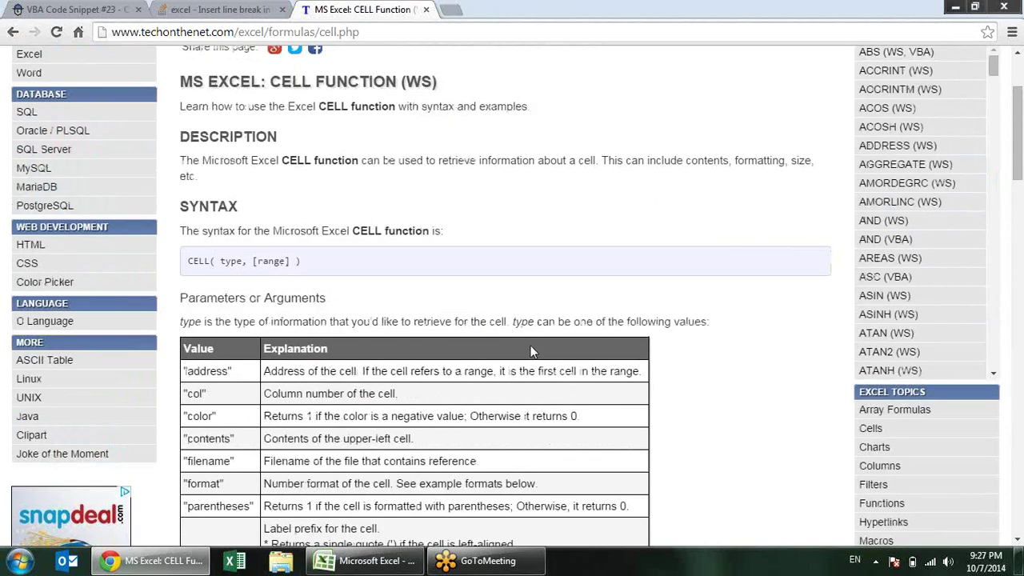
pyautogui.scroll(-4, 515, 332)
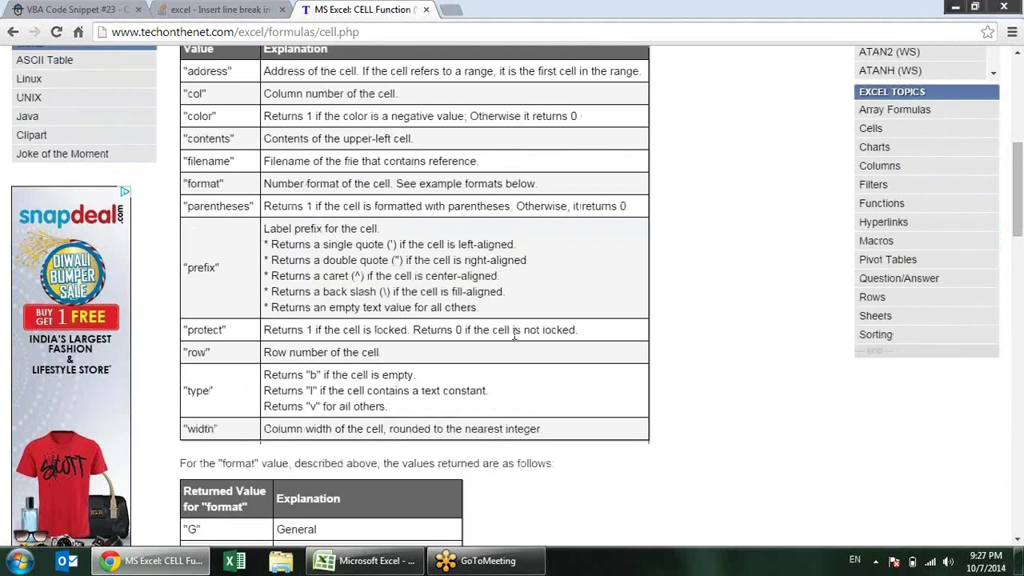
# - Switch to Sheet2 and enter the heading 'Data' in A2
pyautogui.hotkey('alt', 'Tab')
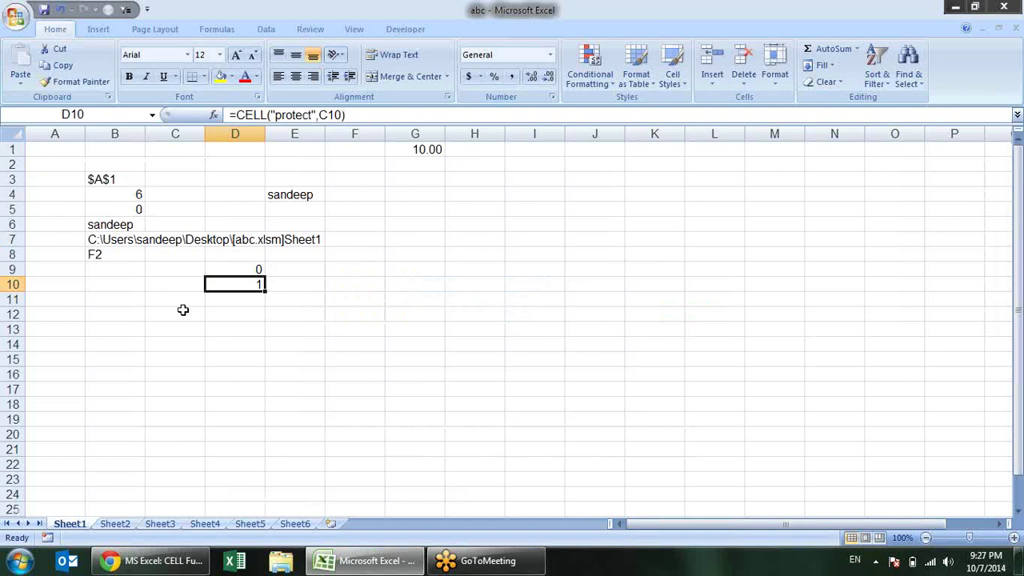
pyautogui.click(250, 317)
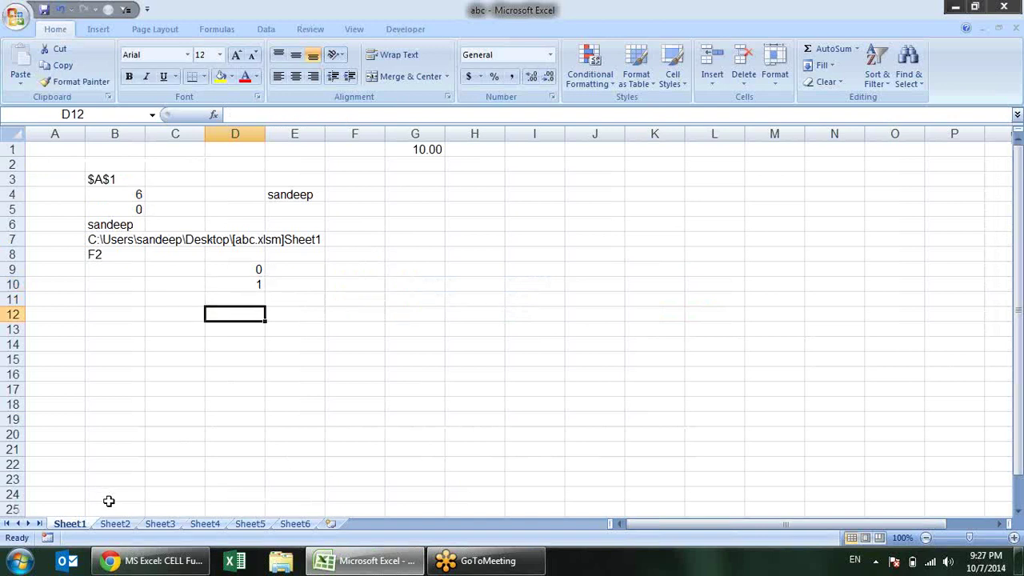
pyautogui.click(115, 525)
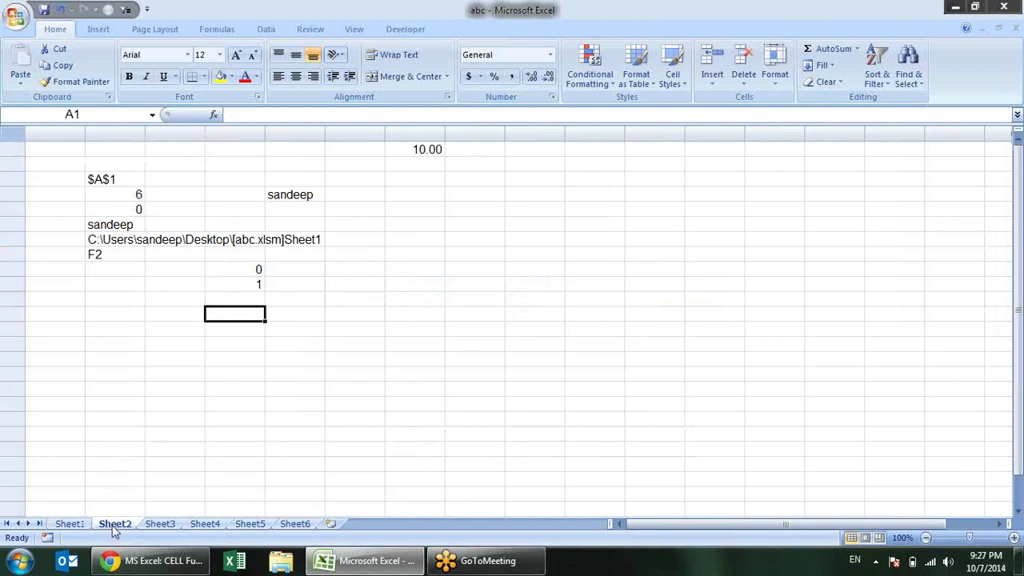
pyautogui.click(78, 167)
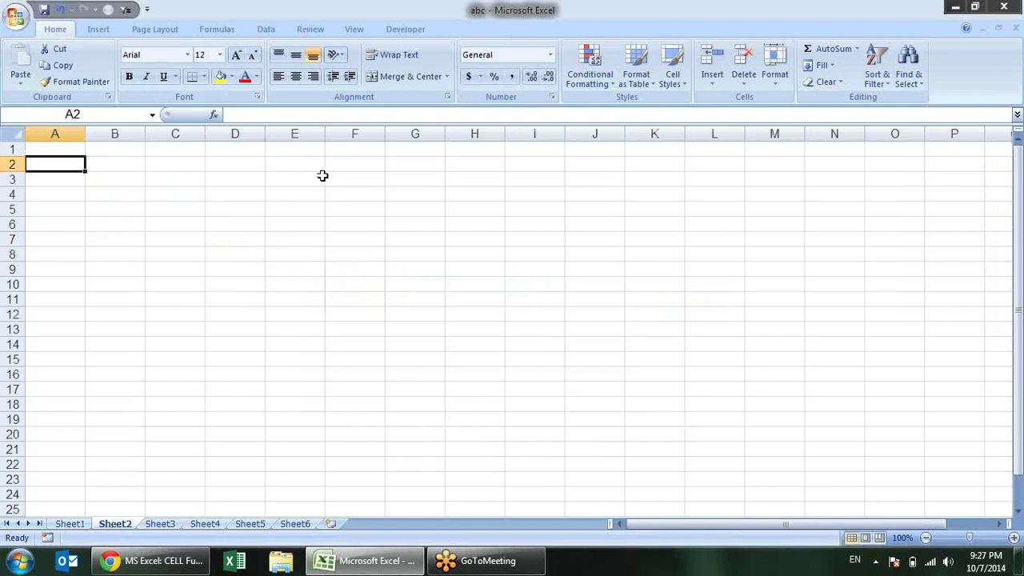
pyautogui.write('Data')
pyautogui.press('Return')
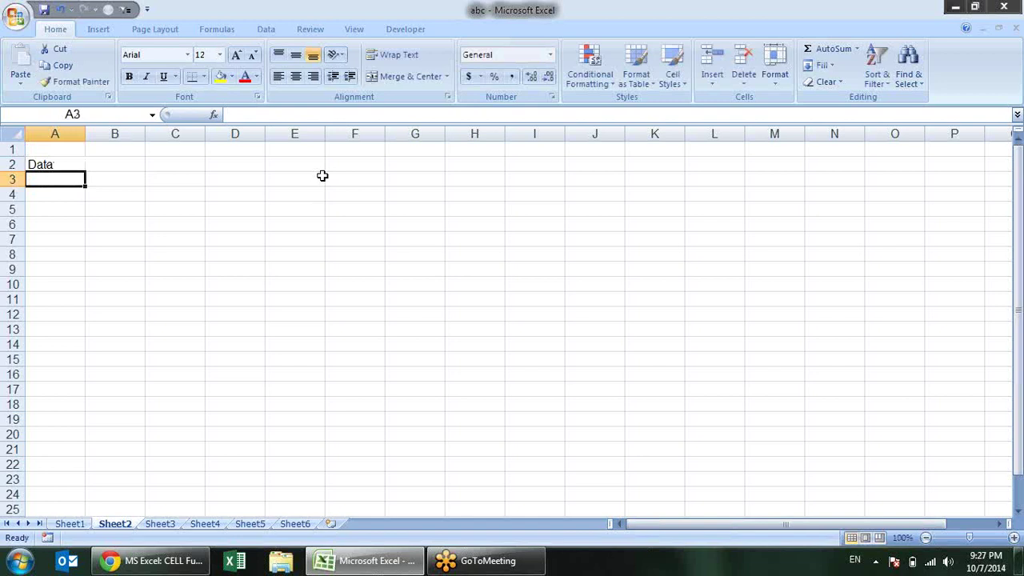
# - Enter 13.65654, 12.2356, 12.236 and 12.4568 in A3:A6
pyautogui.write('13')
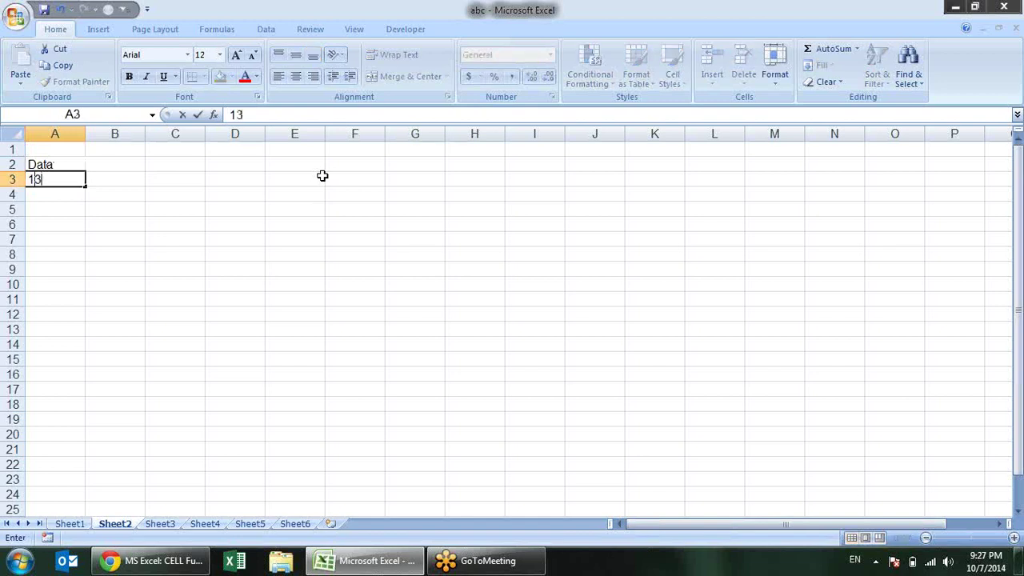
pyautogui.write('.65654')
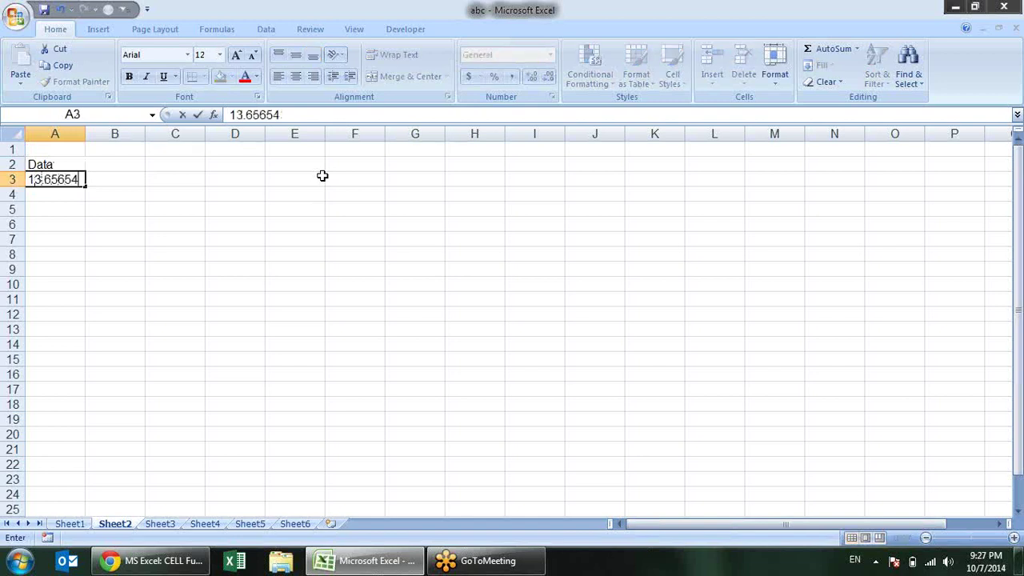
pyautogui.press('Return')
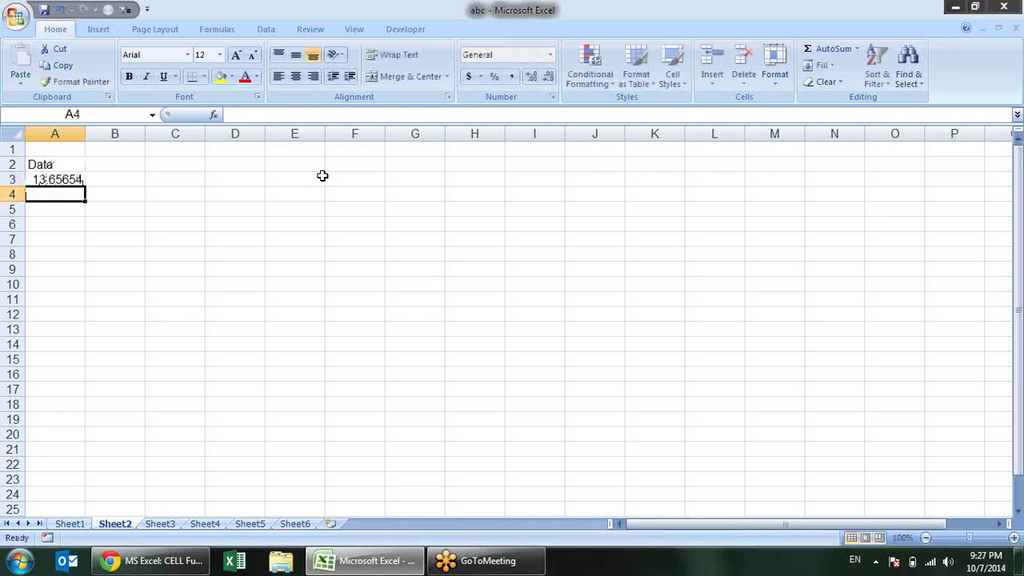
pyautogui.write('12.23568')
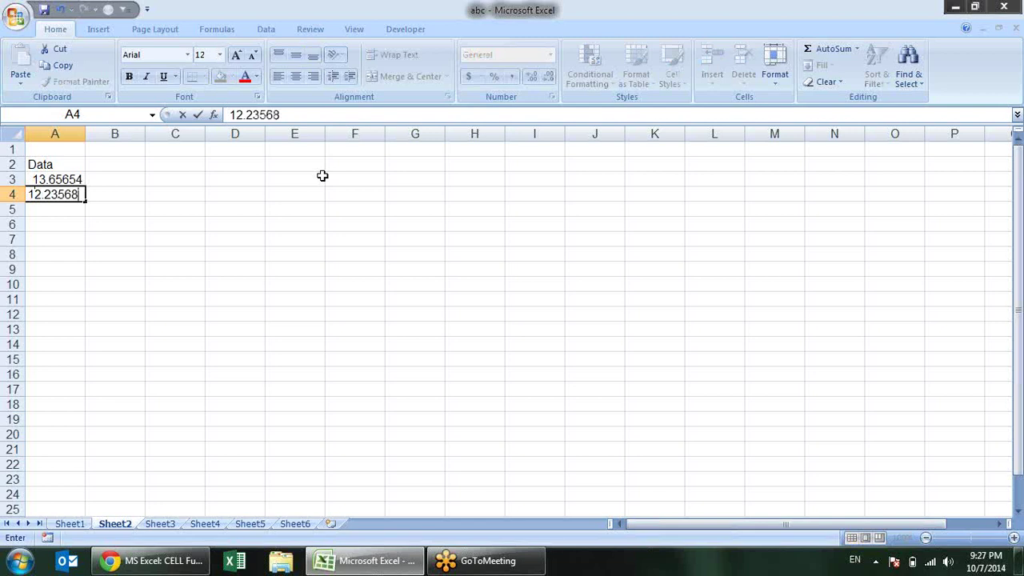
pyautogui.press('BackSpace')
pyautogui.press('Return')
pyautogui.write('12.236')
pyautogui.press('Return')
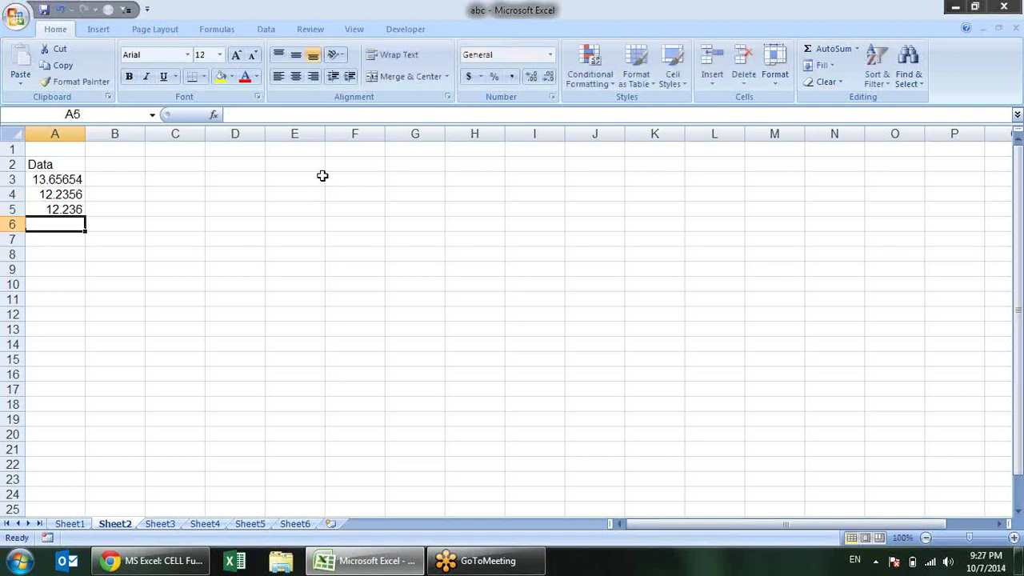
pyautogui.write('12.45')
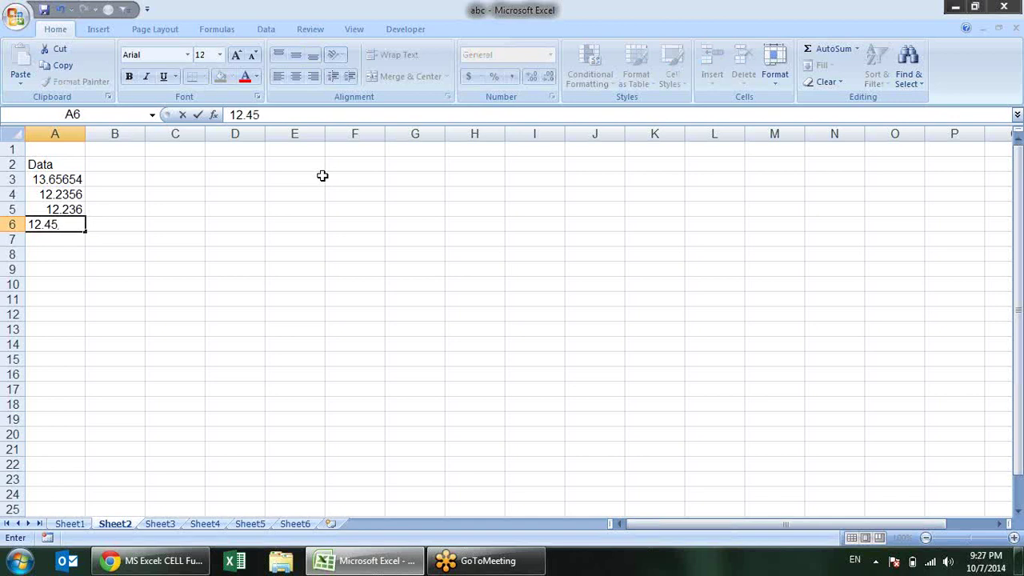
pyautogui.write('68')
pyautogui.press('Return')
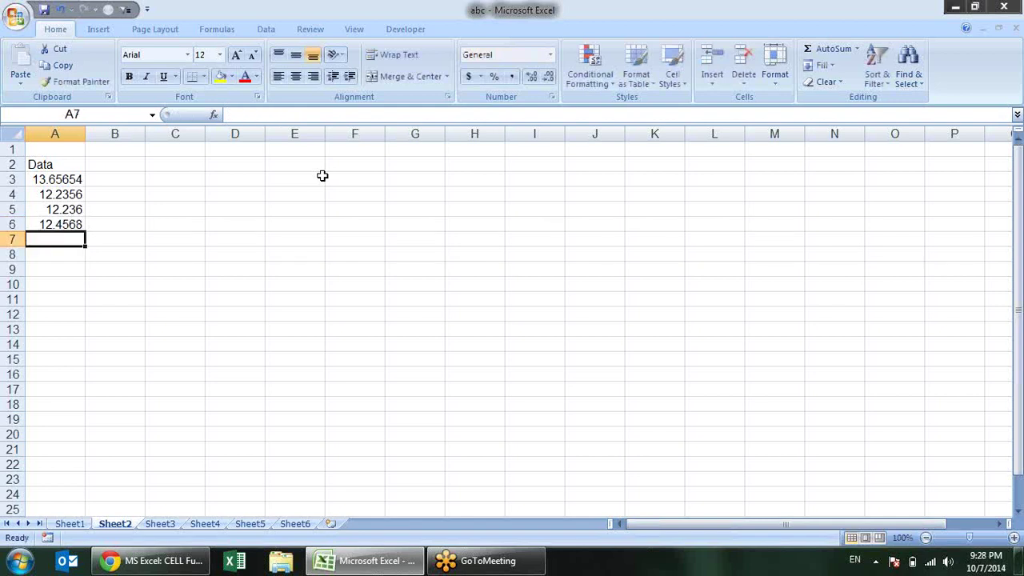
# - Decrease decimals so A3:A6 display 13.657, 12.24, 12.24 and 12.457
pyautogui.moveTo(79, 184); pyautogui.dragTo(80, 228)
pyautogui.click(78, 179)
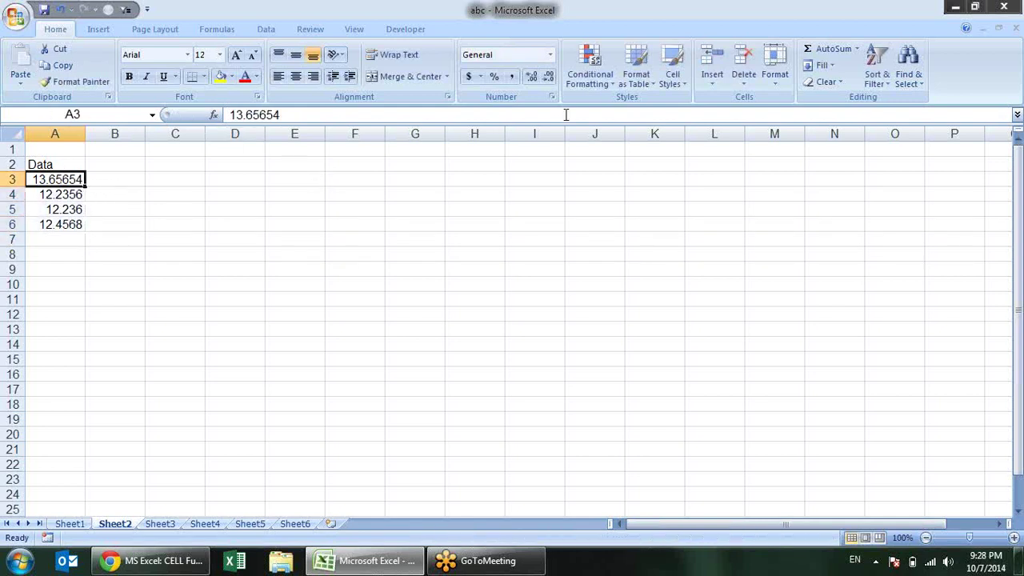
pyautogui.click(548, 77)
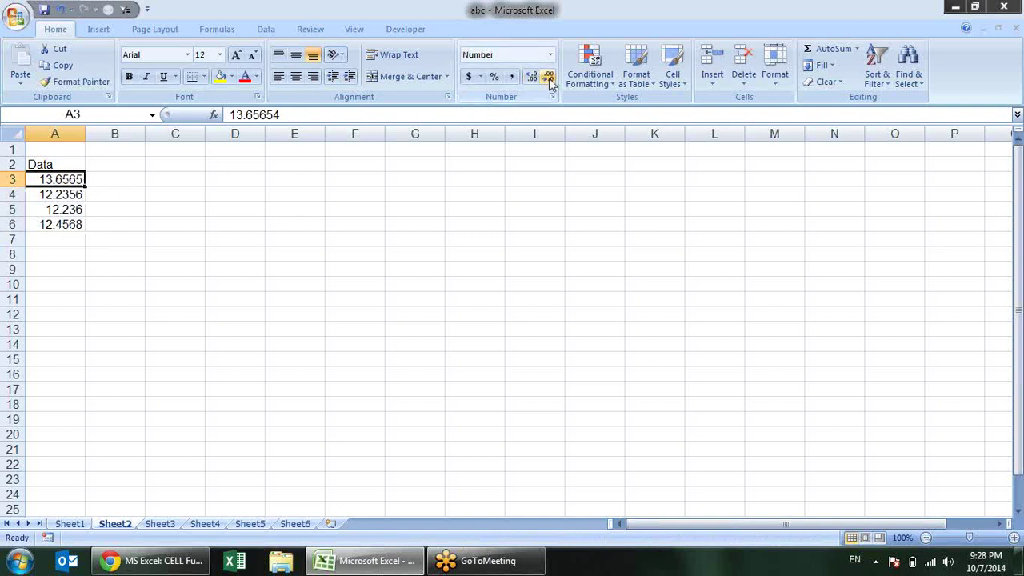
pyautogui.click(548, 80)
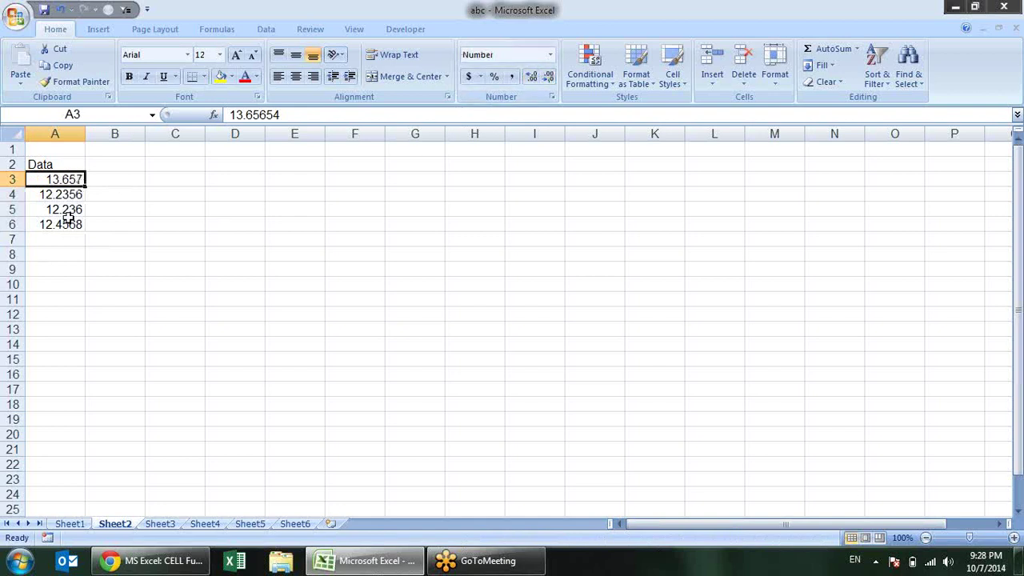
pyautogui.click(68, 208)
pyautogui.click(76, 195)
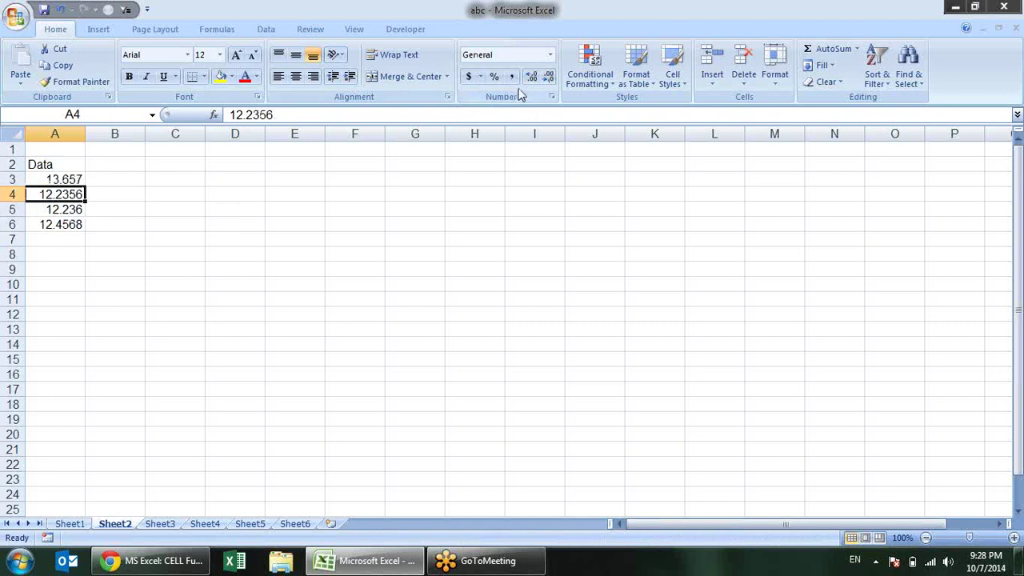
pyautogui.click(549, 76)
pyautogui.click(550, 76)
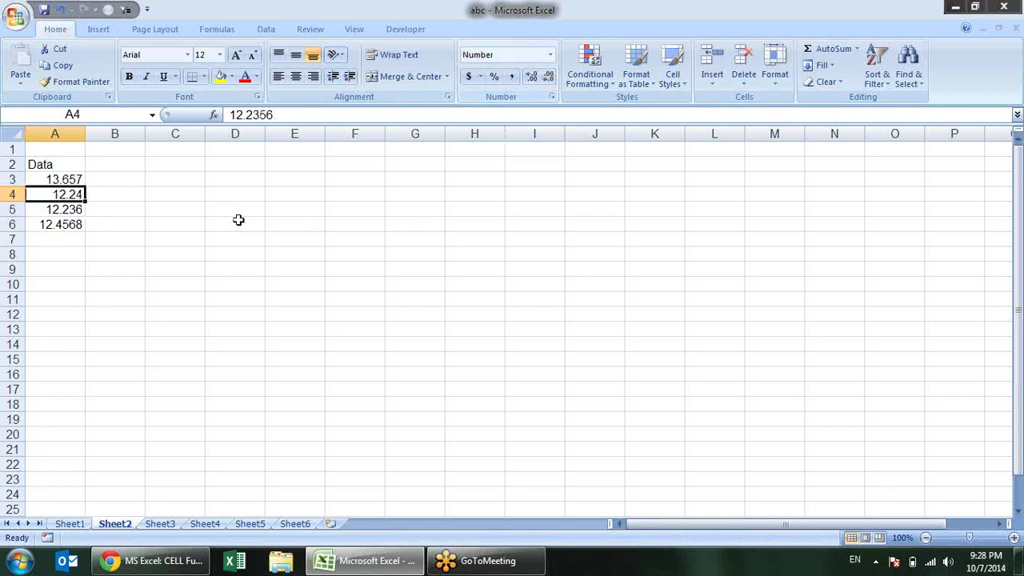
pyautogui.click(89, 212)
pyautogui.click(548, 77)
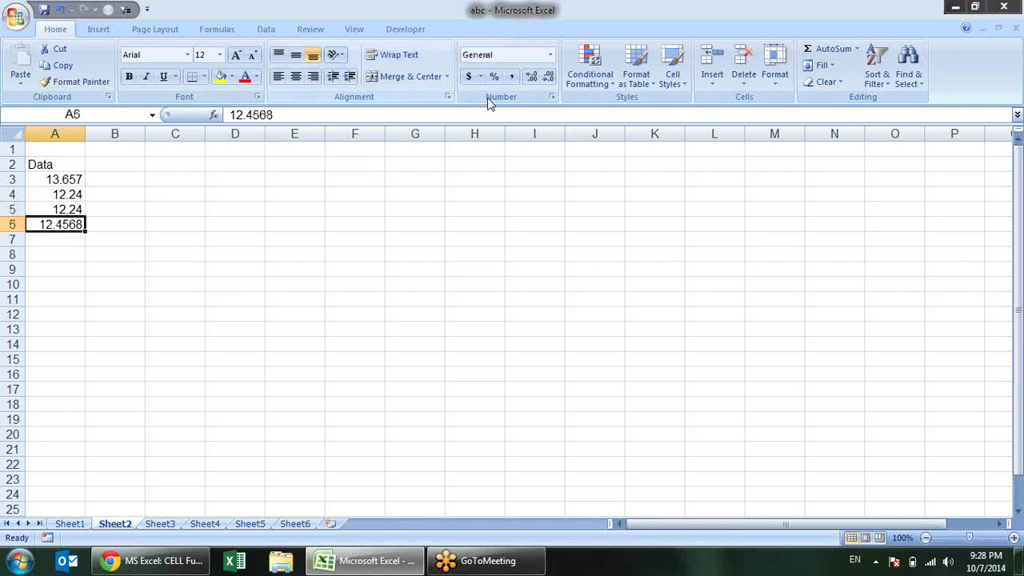
pyautogui.click(548, 76)
pyautogui.click(219, 241)
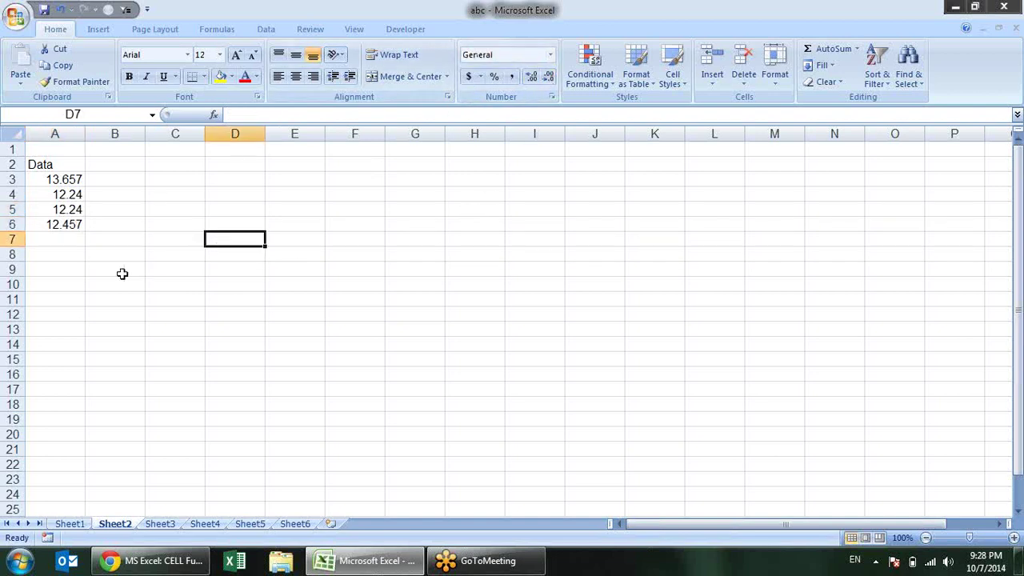
# - Compare each cell's stored value with its display, abandoning a SUM started in A7
pyautogui.click(86, 182)
pyautogui.moveTo(83, 181); pyautogui.dragTo(80, 235)
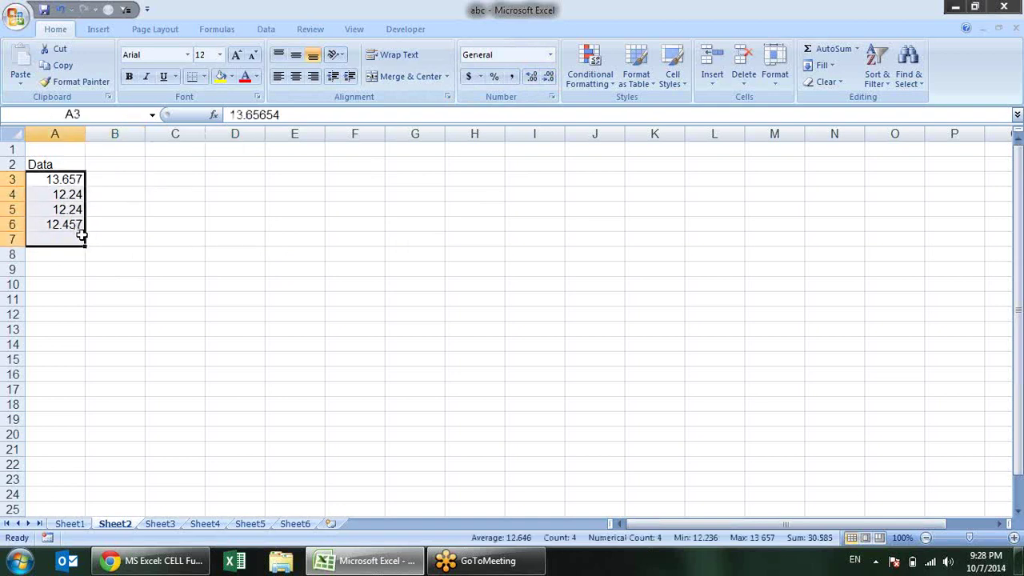
pyautogui.click(73, 183)
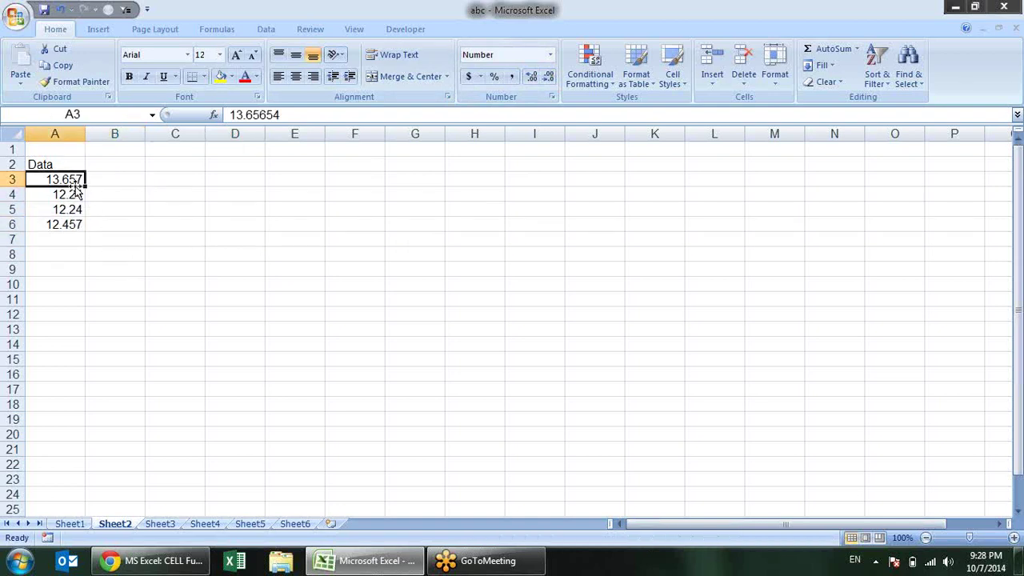
pyautogui.click(76, 195)
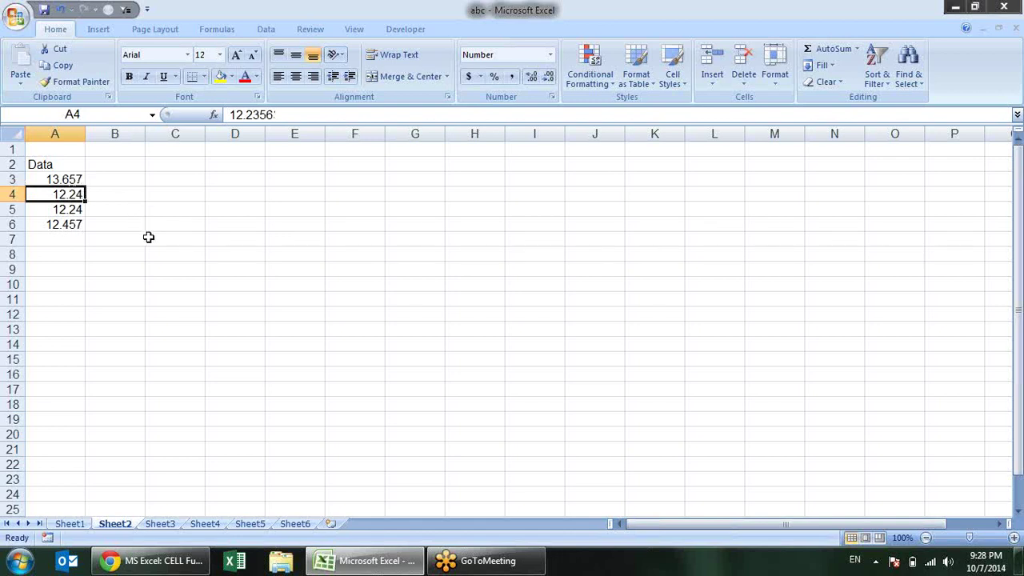
pyautogui.click(115, 180)
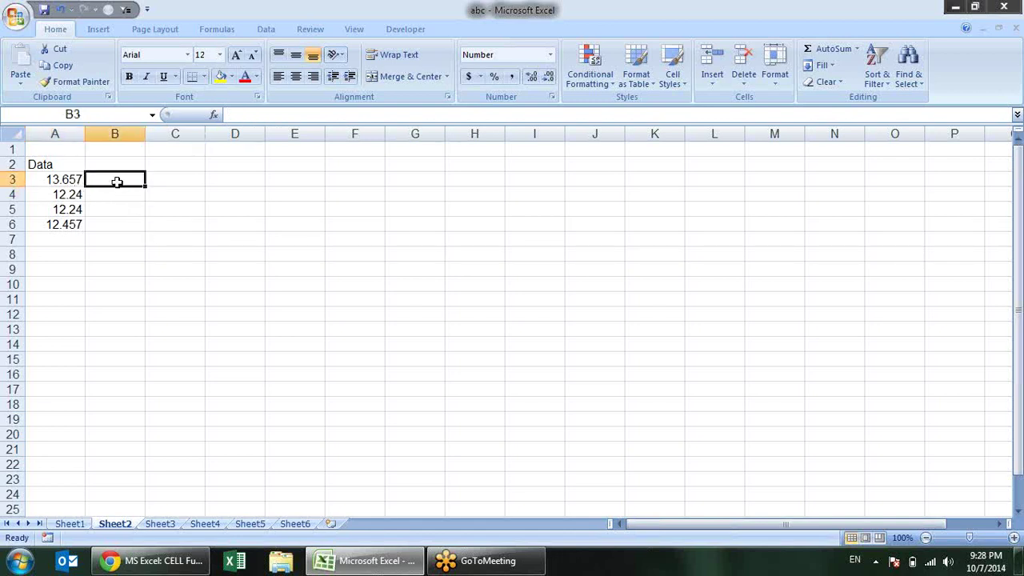
pyautogui.click(77, 181)
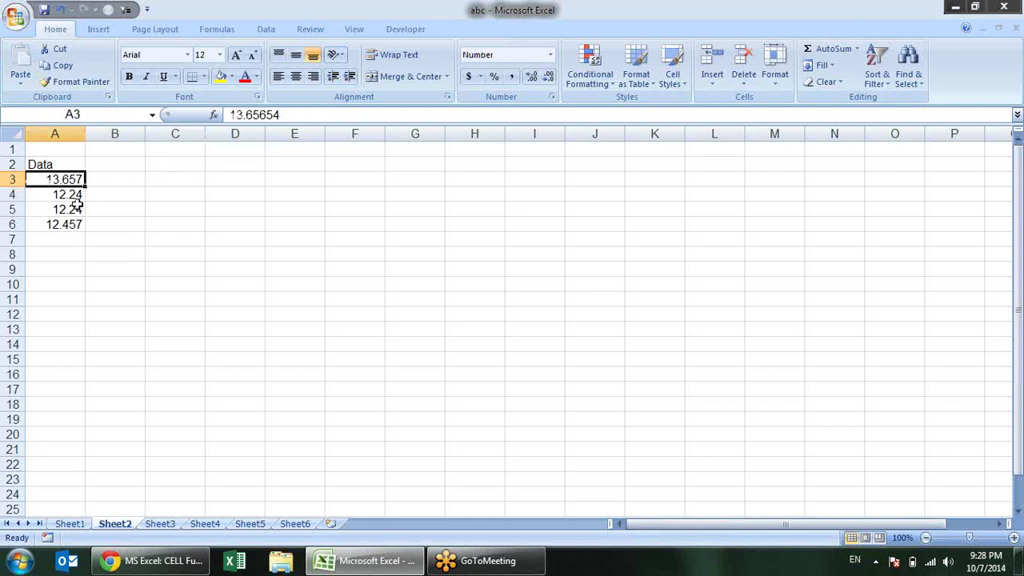
pyautogui.click(75, 196)
pyautogui.moveTo(76, 209); pyautogui.dragTo(94, 210)
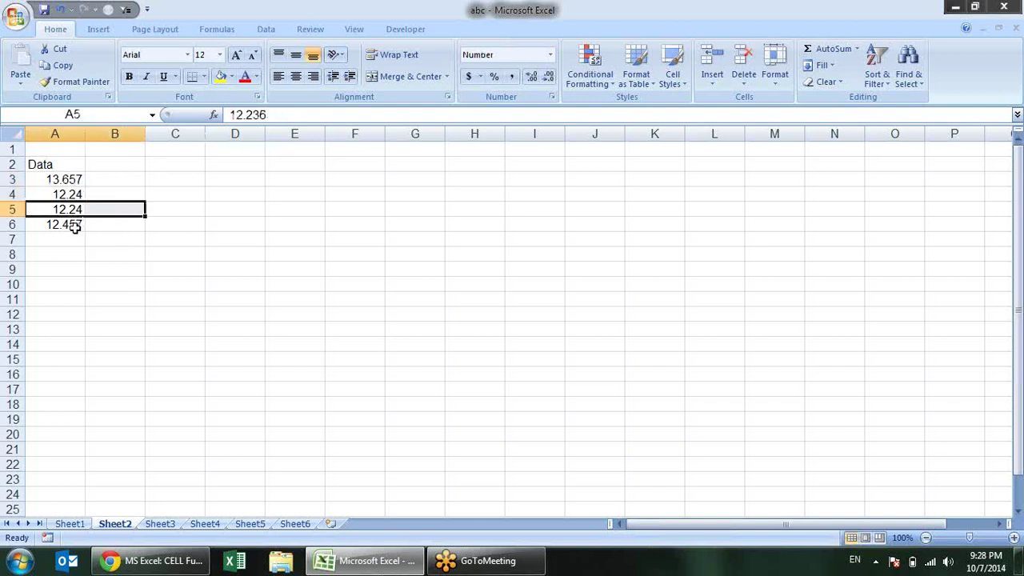
pyautogui.click(71, 223)
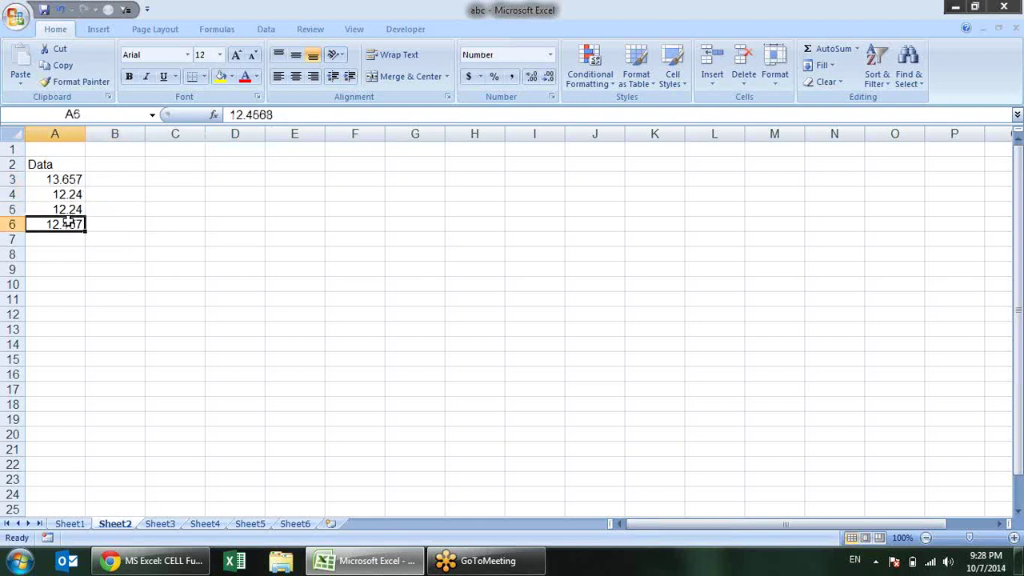
pyautogui.click(71, 181)
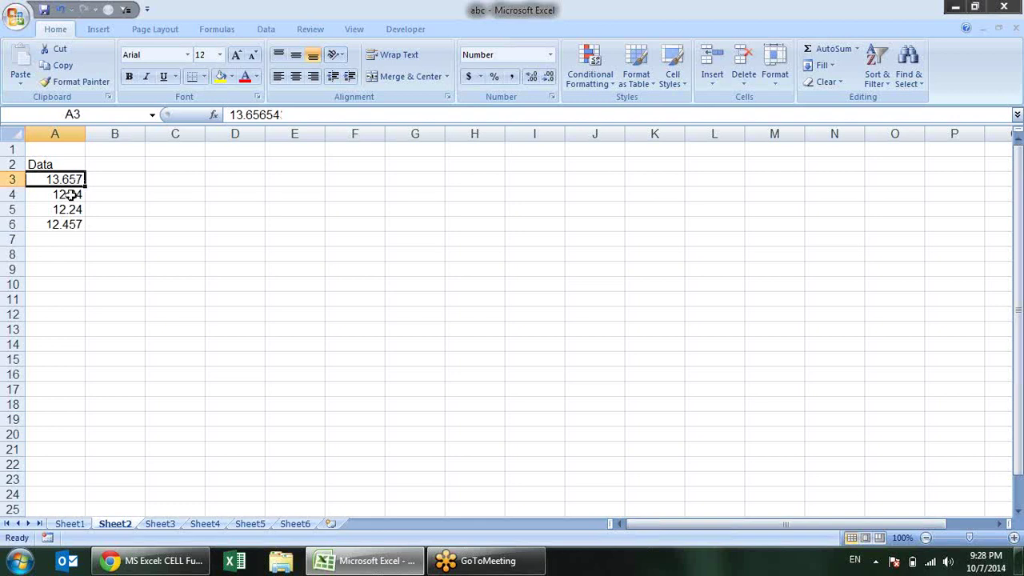
pyautogui.click(80, 238)
pyautogui.write('=SUM(')
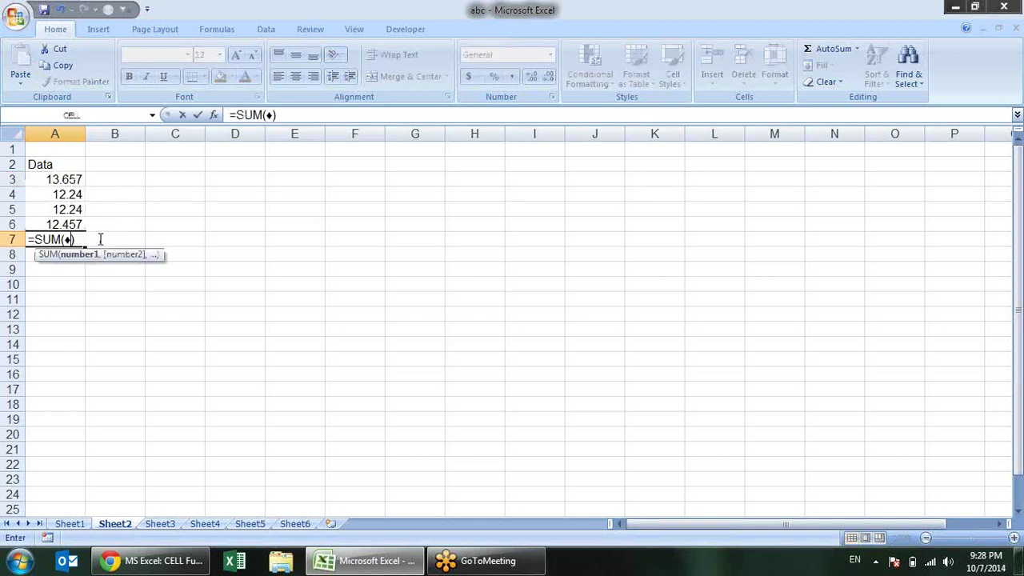
pyautogui.press('Escape')
# - Add a bold AutoSum total of A3:A6 (50.585) in A7
pyautogui.hotkey('alt', '=')
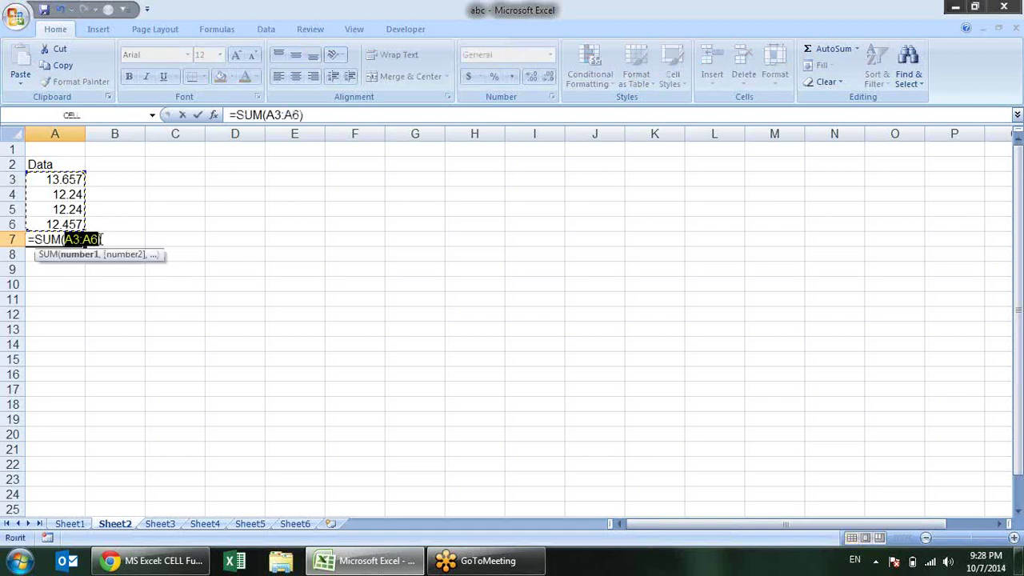
pyautogui.press('Return')
pyautogui.press('Up')
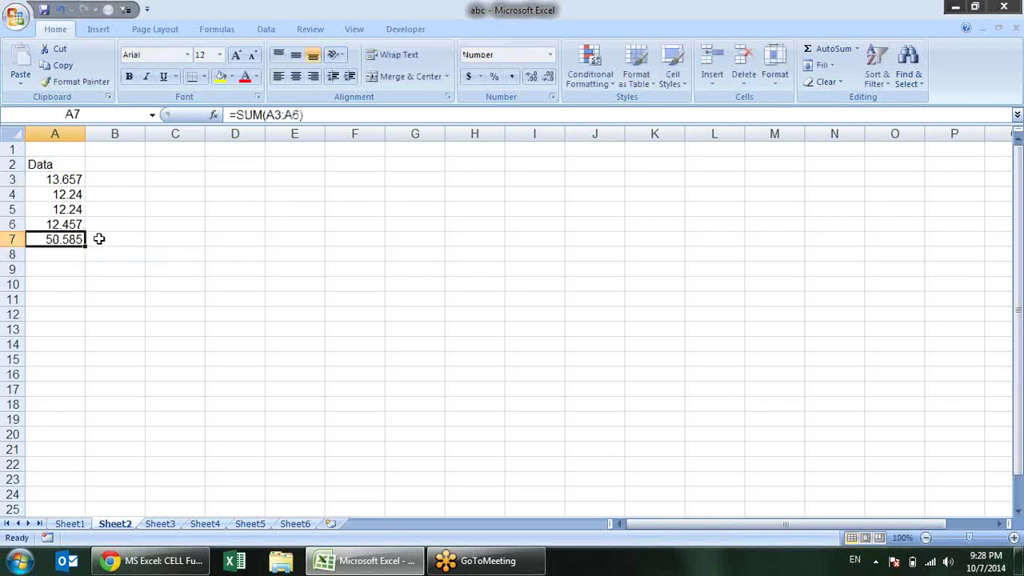
pyautogui.hotkey('ctrl', 'b')
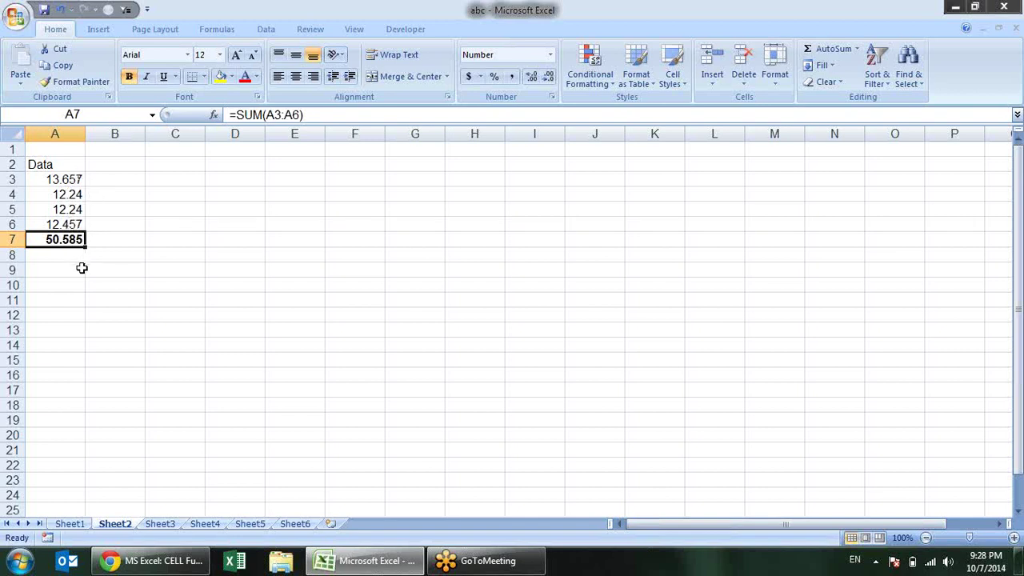
# - Review the values in A3:A6, then delete the total from A7
pyautogui.click(80, 180)
pyautogui.click(80, 195)
pyautogui.click(80, 209)
pyautogui.click(82, 225)
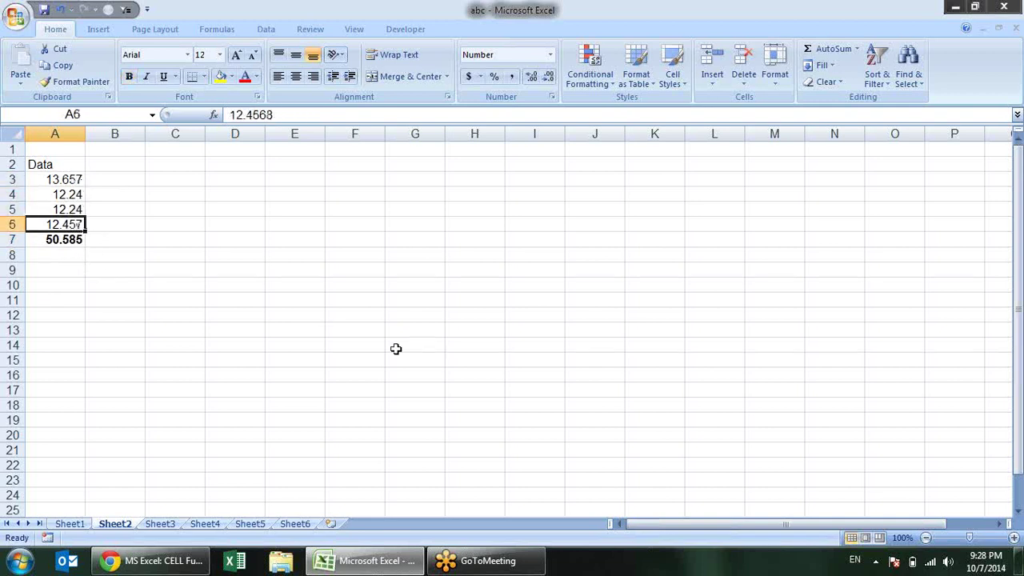
pyautogui.click(81, 240)
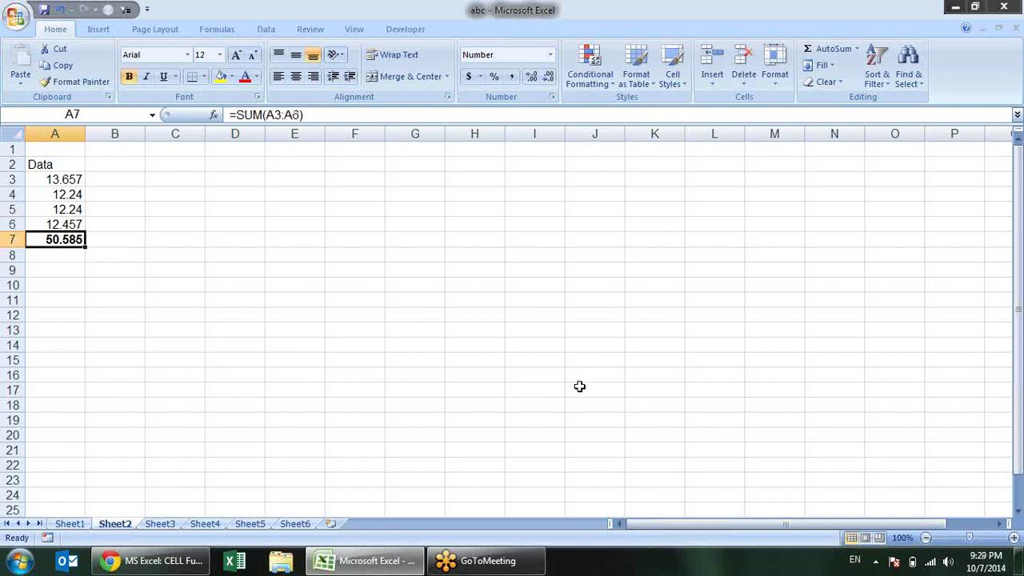
pyautogui.press('Delete')
# - Make the Data heading in A2 bold
pyautogui.press('Up')
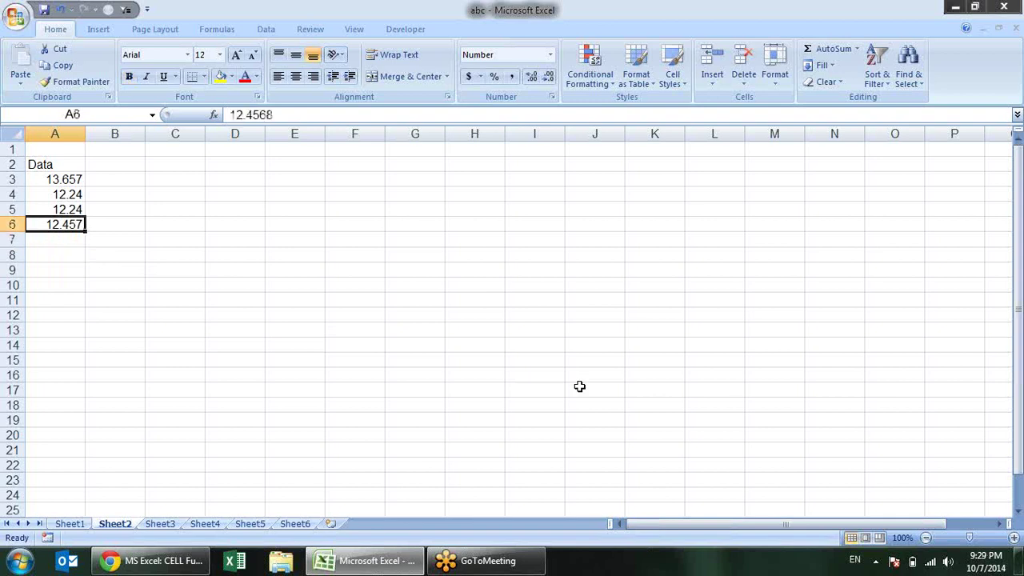
pyautogui.press('Up')
pyautogui.press('Up')
pyautogui.press('Up')
pyautogui.press('Up')
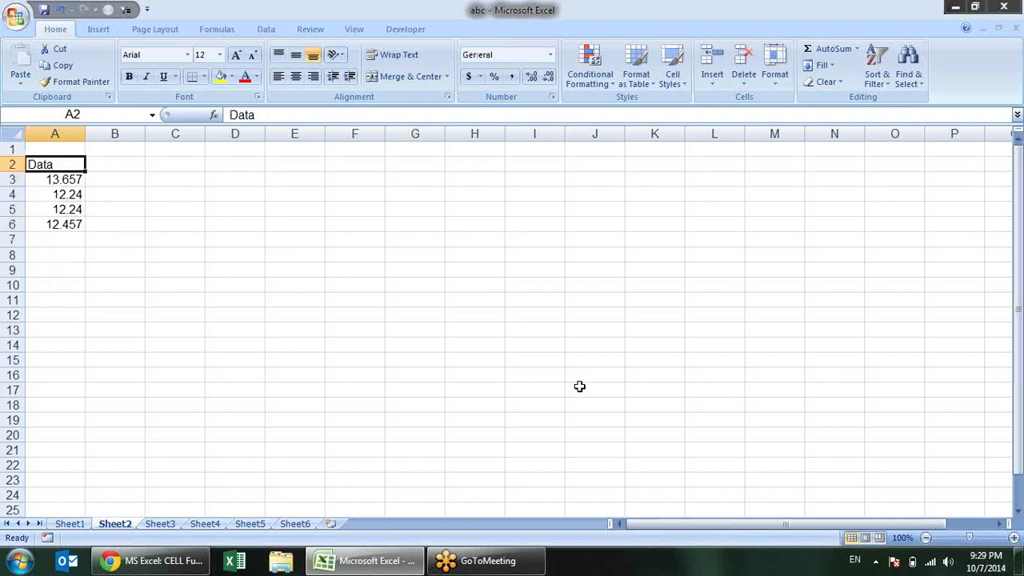
pyautogui.hotkey('ctrl', 'b')
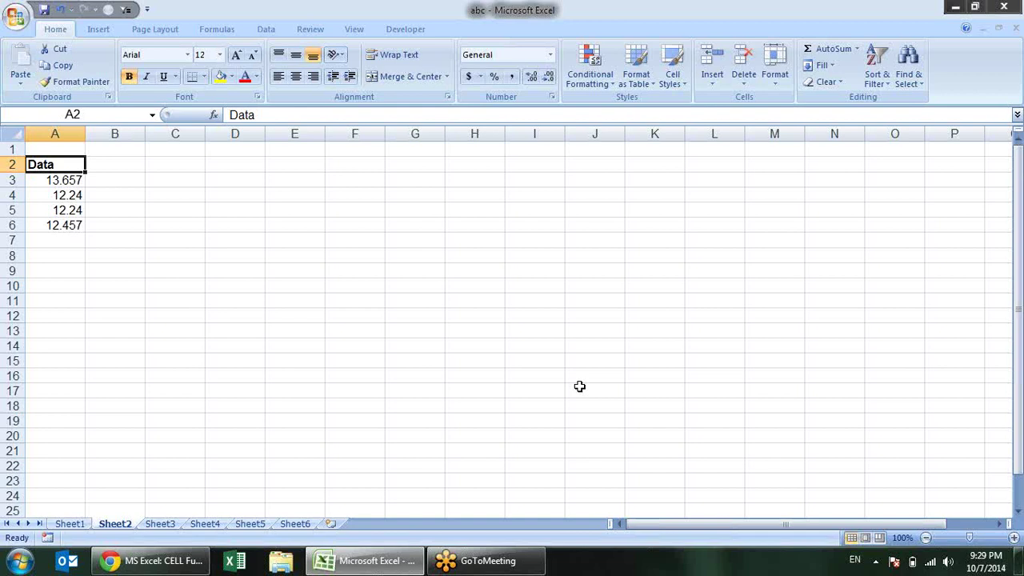
pyautogui.press('Down')
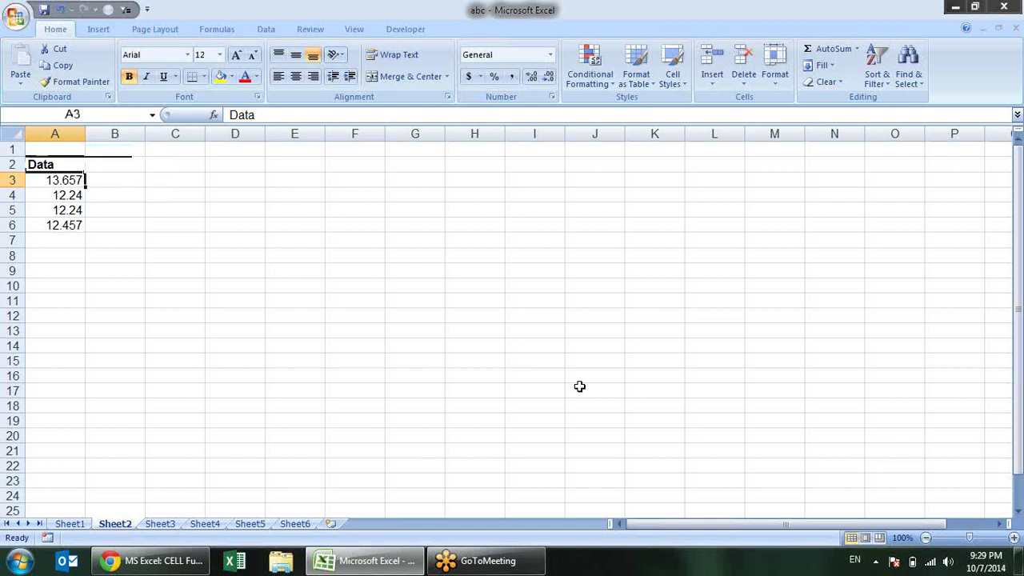
# - Glance at the CELL reference page and return to the abc workbook
pyautogui.hotkey('alt', 'Tab')
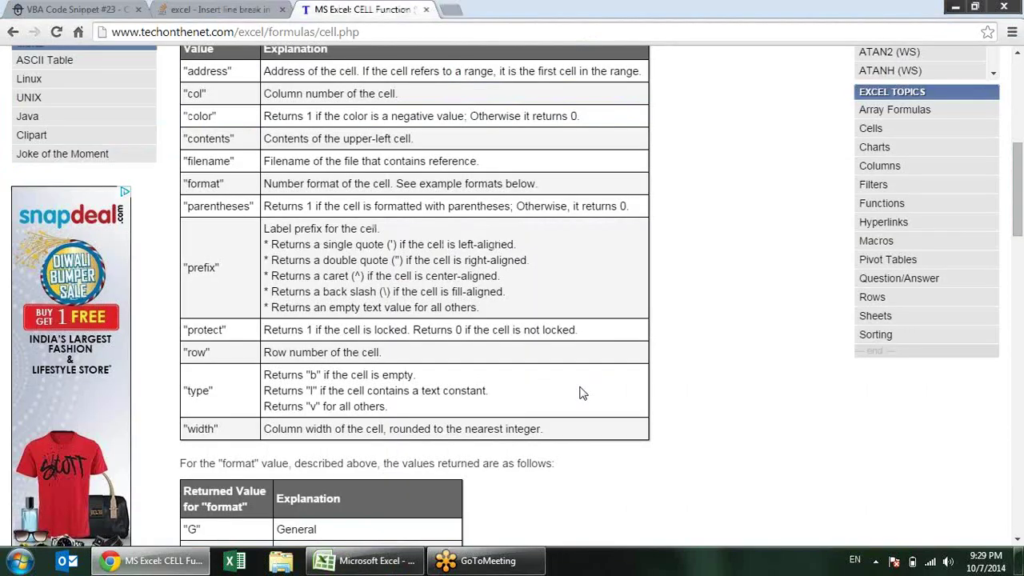
pyautogui.scroll(2, 603, 389)
pyautogui.scroll(-3, 603, 388)
pyautogui.hotkey('alt', 'Tab')
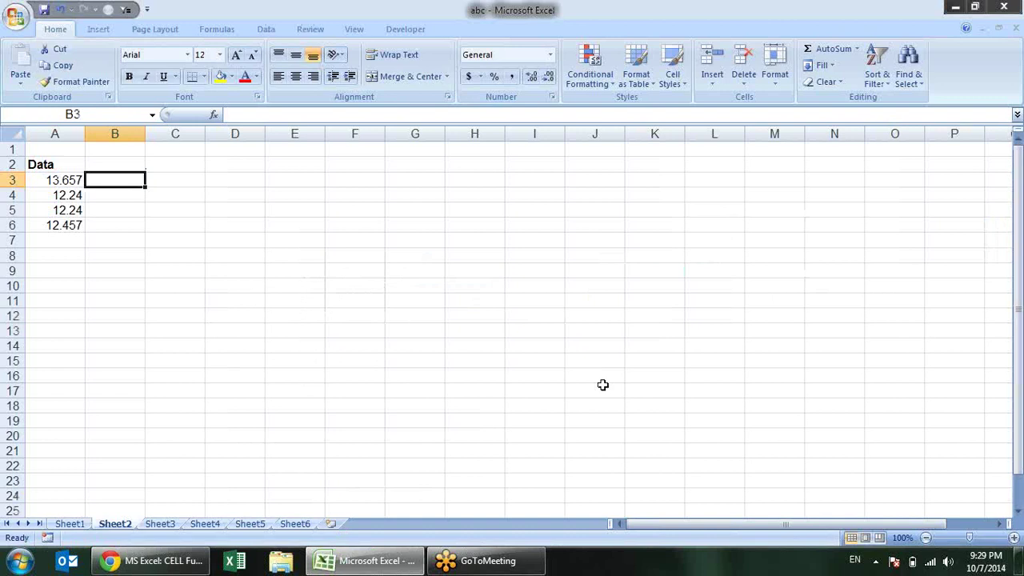
# - Cancel the B3 entry and restore the bold AutoSum total 50.585 in A7
pyautogui.write('=')
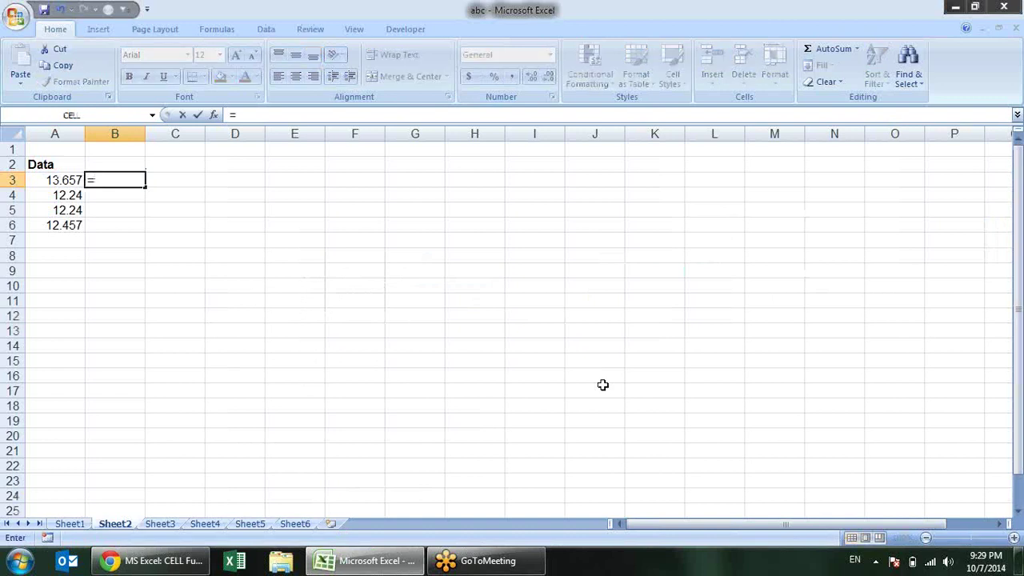
pyautogui.press('Escape')
pyautogui.press('Down')
pyautogui.press('Down')
pyautogui.press('Down')
pyautogui.press('Down')
pyautogui.press('Left')
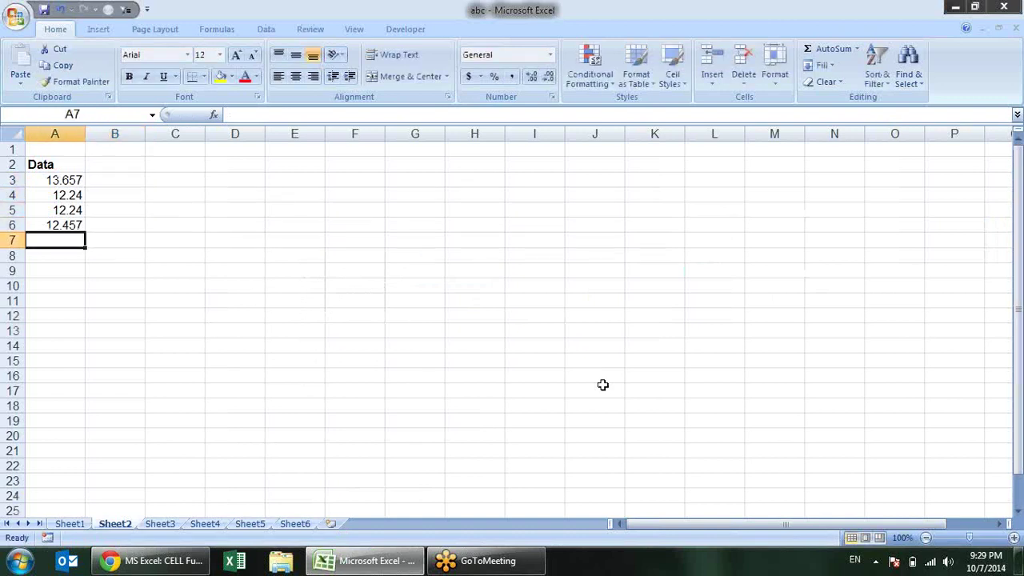
pyautogui.hotkey('alt', '=')
pyautogui.press('Return')
pyautogui.press('Up')
pyautogui.hotkey('ctrl', 'b')
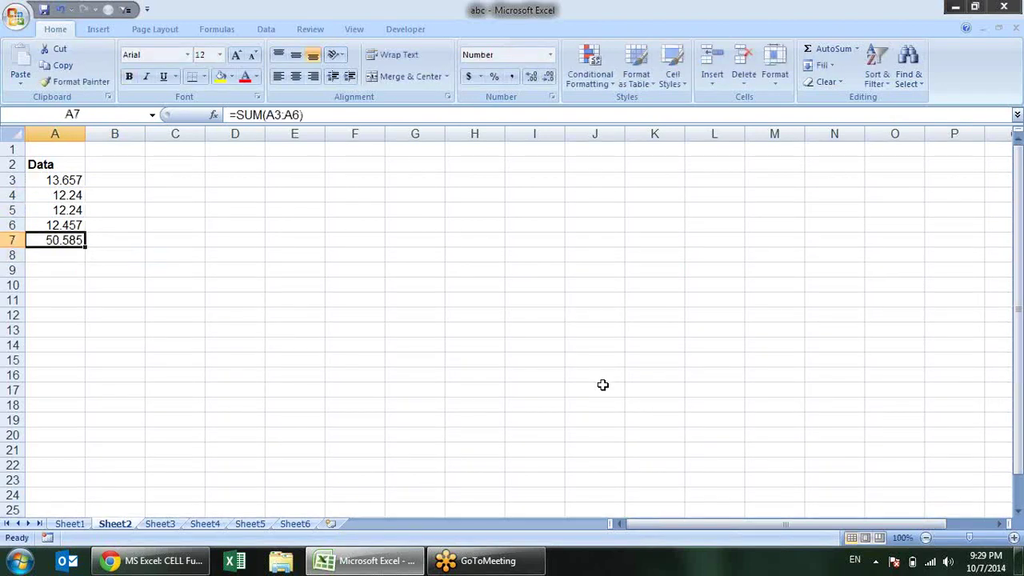
pyautogui.hotkey('ctrl', 'b')
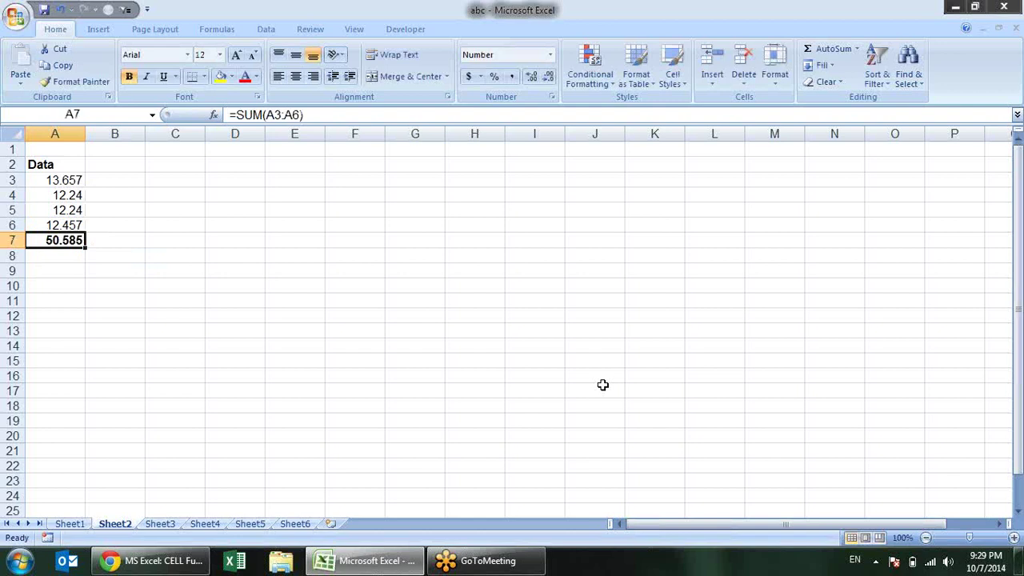
# - Paste the A7 total into A10 as the fixed value 50.58494 and make it bold
pyautogui.hotkey('ctrl', 'c')
pyautogui.press('Down')
pyautogui.press('Down')
pyautogui.press('Down')
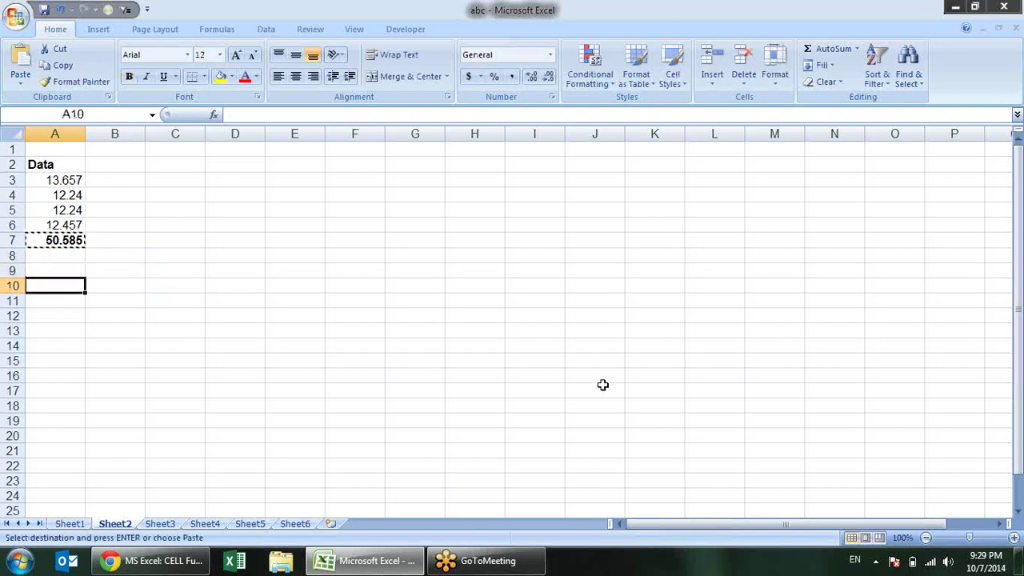
pyautogui.hotkey('ctrl', 'alt', 'v')
pyautogui.press('v')
pyautogui.press('Return')
pyautogui.press('Escape')
pyautogui.hotkey('ctrl', 'b')
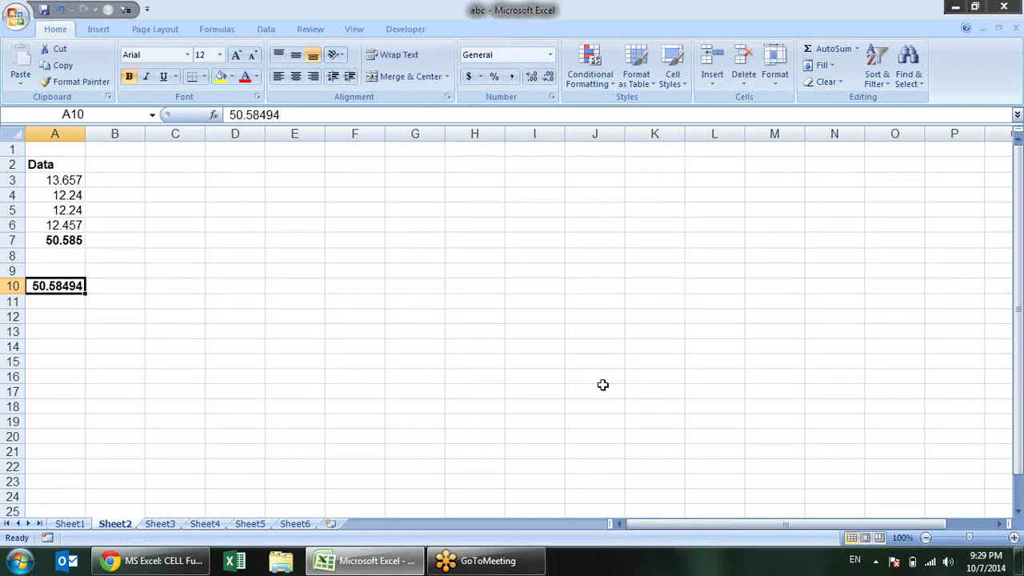
# - Step through the data values in A3:A6 and end on B3
pyautogui.press('Up')
pyautogui.press('Up')
pyautogui.press('Up')
pyautogui.press('Up')
pyautogui.press('Up')
pyautogui.press('Up')
pyautogui.press('Up')
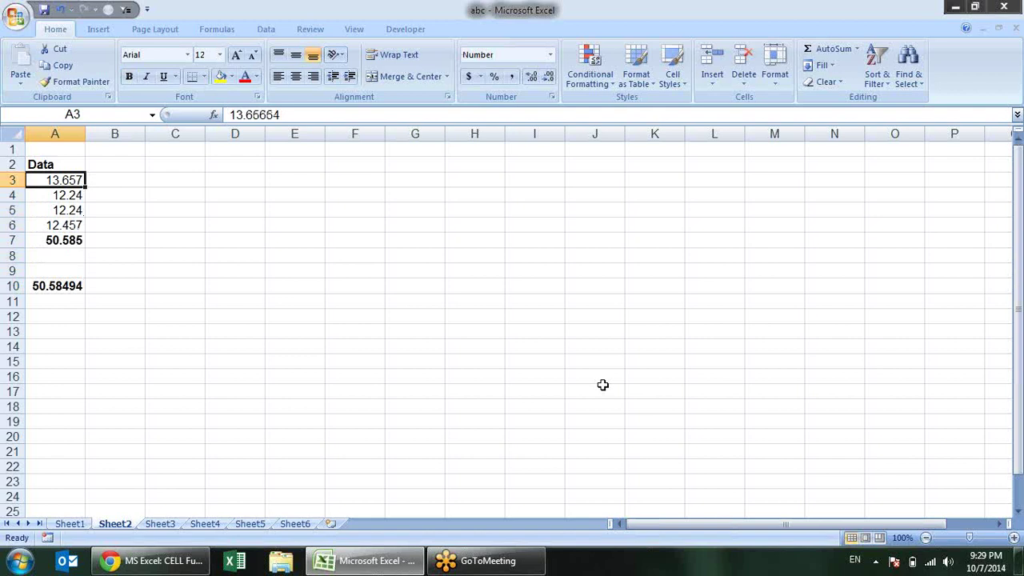
pyautogui.press('Down')
pyautogui.press('Down')
pyautogui.press('Down')
pyautogui.press('Up')
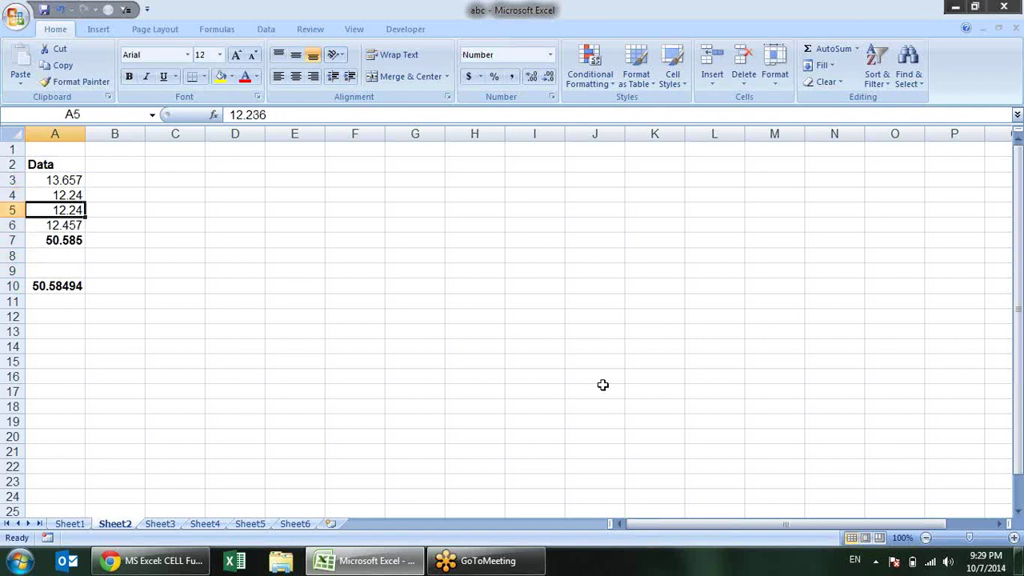
pyautogui.press('Up')
pyautogui.press('Up')
pyautogui.press('Right')
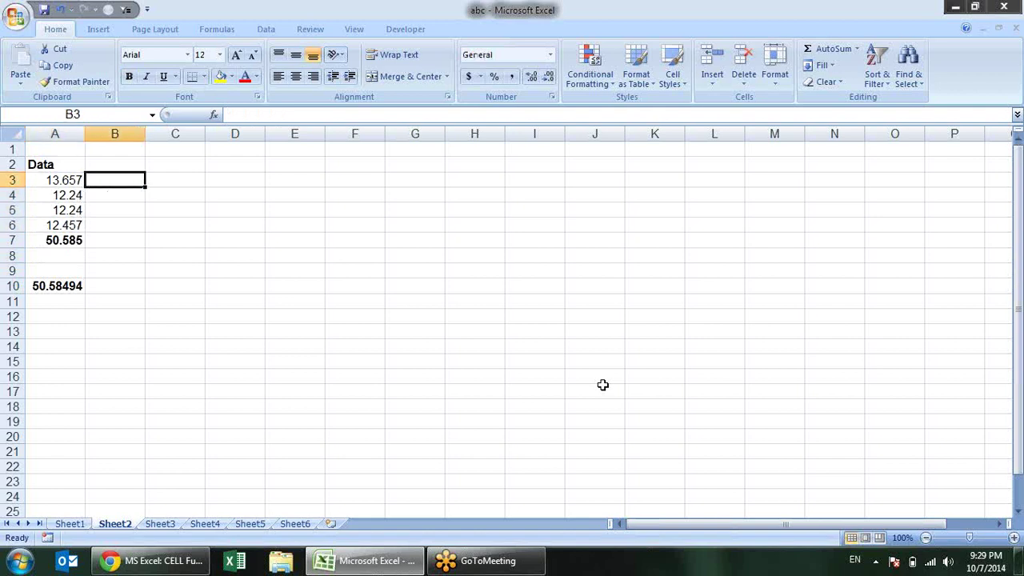
# - Enter =CELL("format",A3) in B3 and fill it to B6, showing F3, F2, F2, F3
pyautogui.write('=CEL')
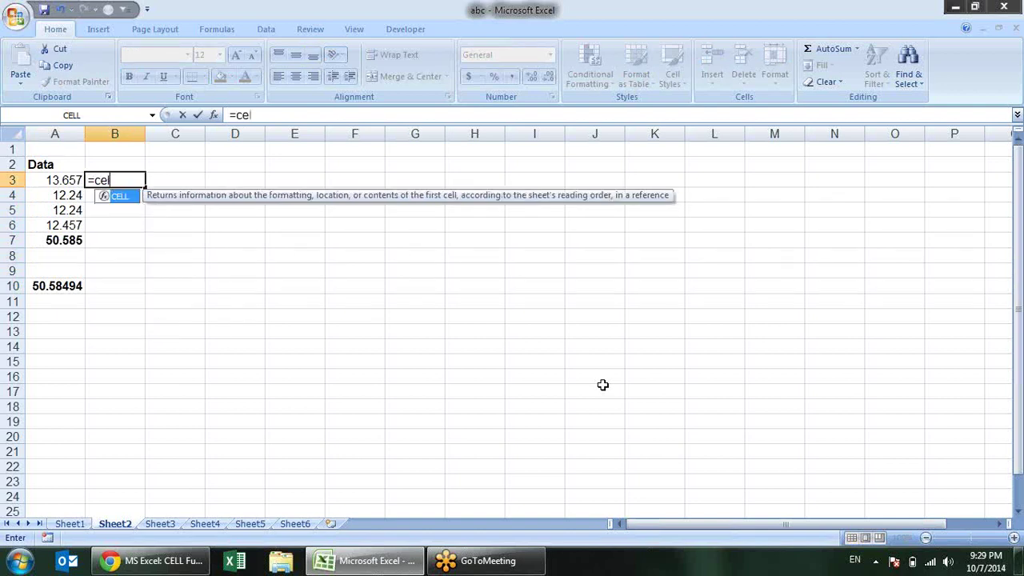
pyautogui.write('L(')
pyautogui.press('Left')
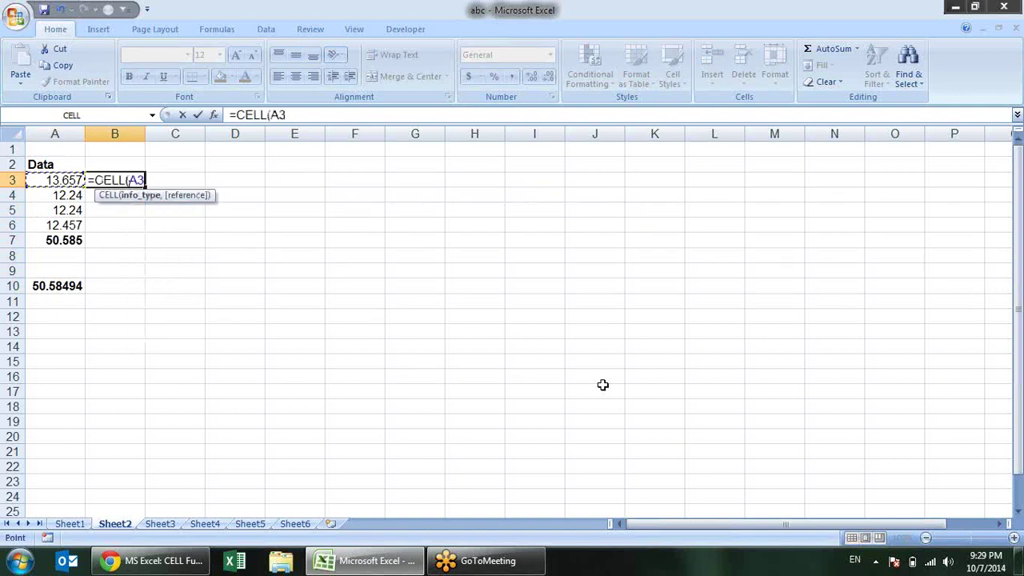
pyautogui.press('BackSpace')
pyautogui.press('BackSpace')
pyautogui.write('"')
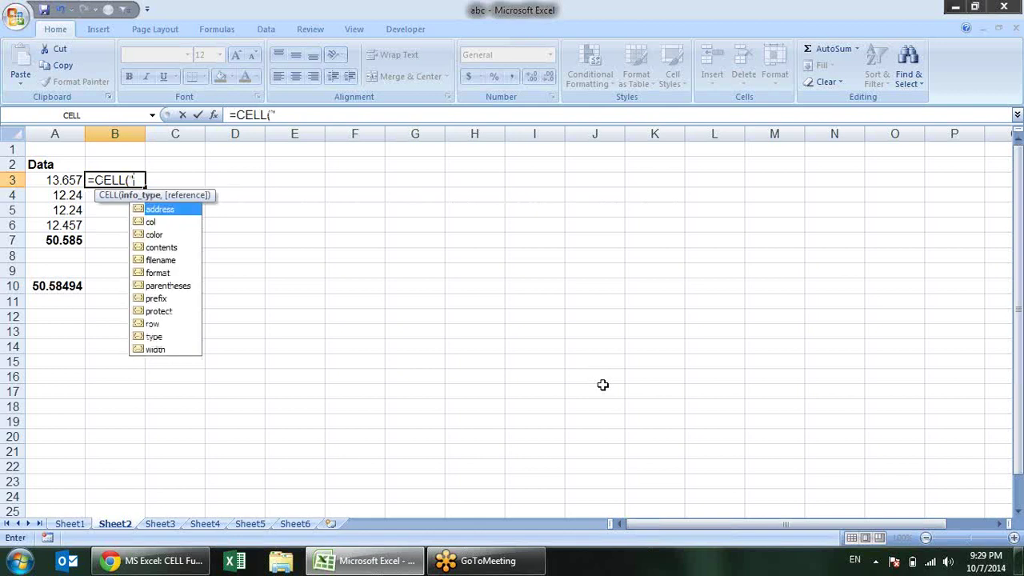
pyautogui.press('Down')
pyautogui.press('Down')
pyautogui.press('Down')
pyautogui.press('Down')
pyautogui.press('Down')
pyautogui.press('Tab')
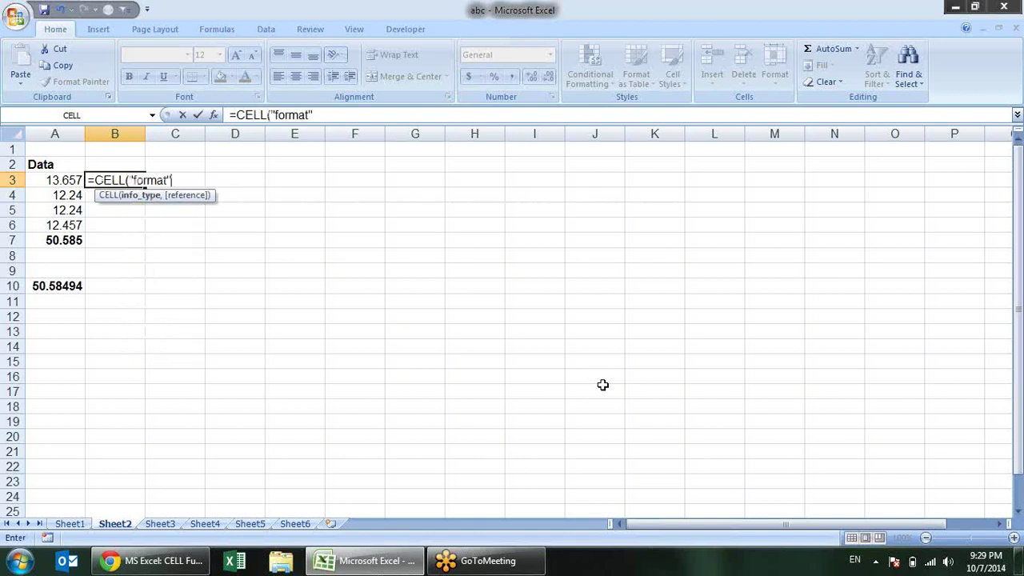
pyautogui.write(',')
pyautogui.press('Left')
pyautogui.write(')')
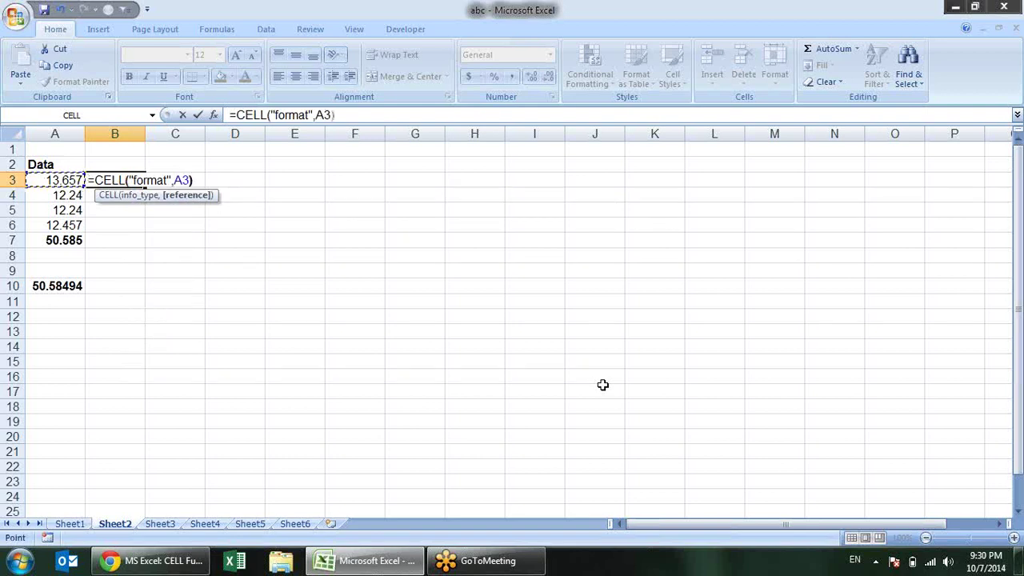
pyautogui.press('Return')
pyautogui.click(135, 181)
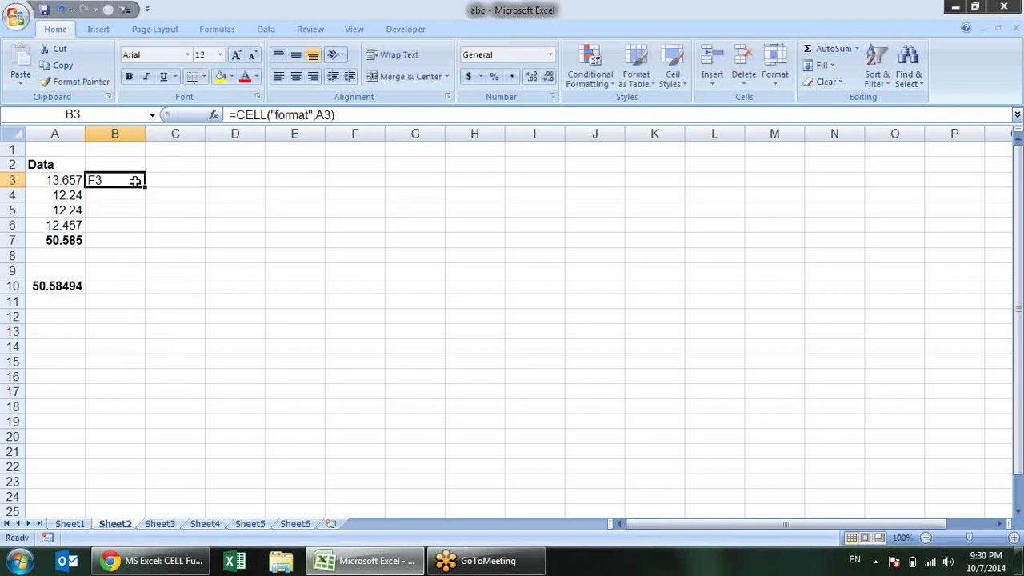
pyautogui.moveTo(145, 187); pyautogui.dragTo(135, 239)
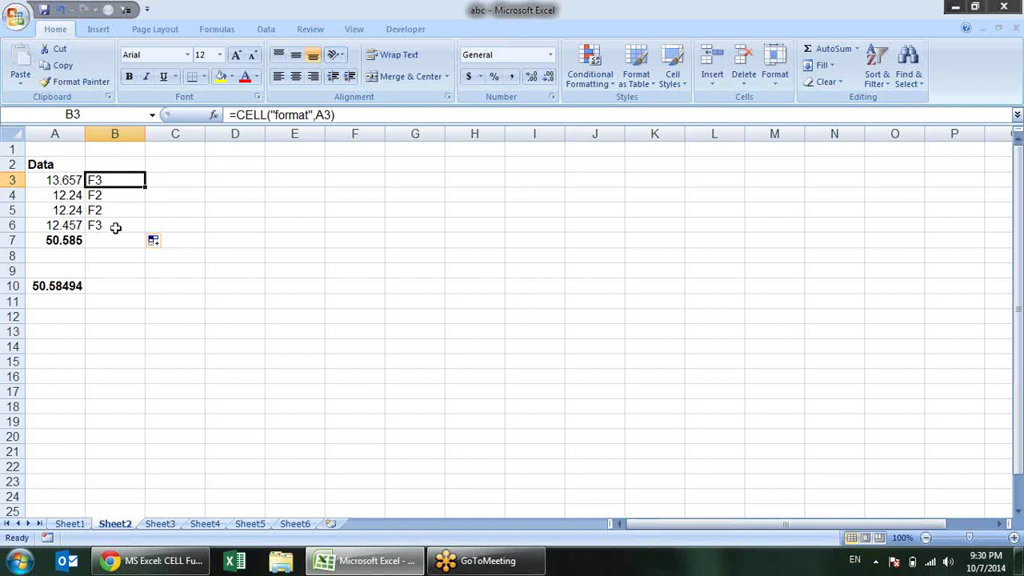
# - Start a ROUND formula on A3 in C3, then cancel it
pyautogui.click(184, 191)
pyautogui.click(194, 182)
pyautogui.write('=')
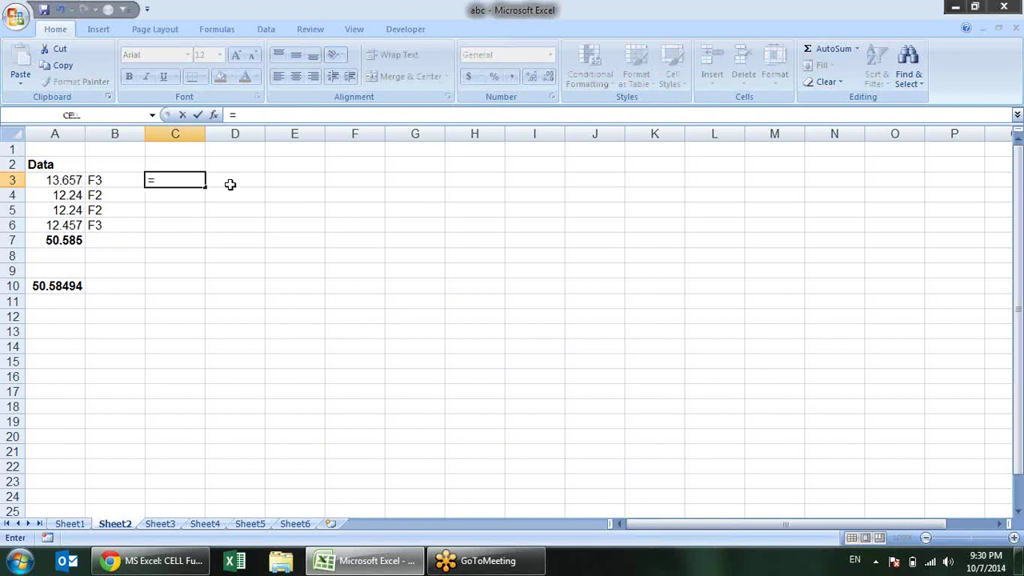
pyautogui.write('round')
pyautogui.press('Tab')
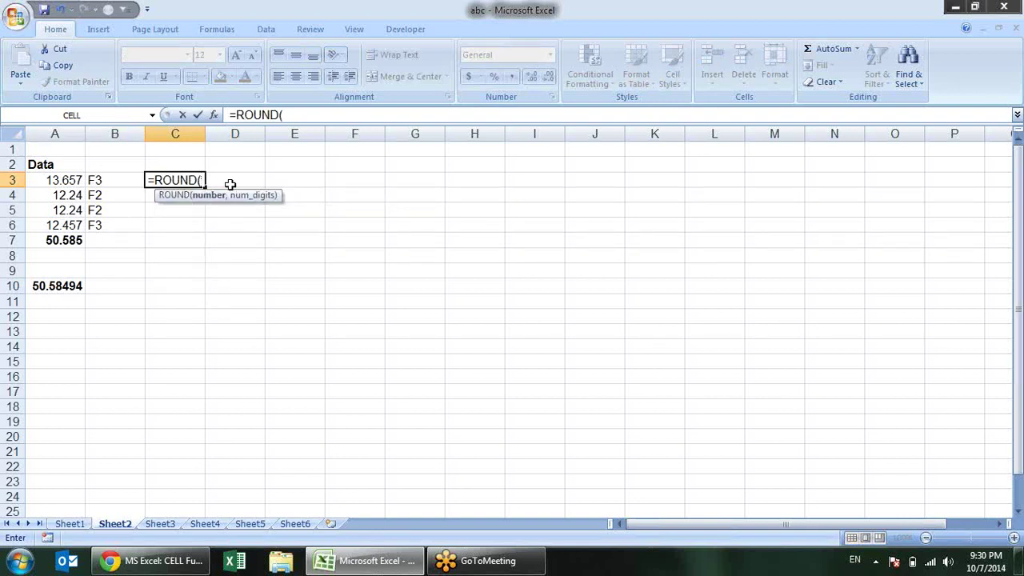
pyautogui.click(70, 180)
pyautogui.write(',')
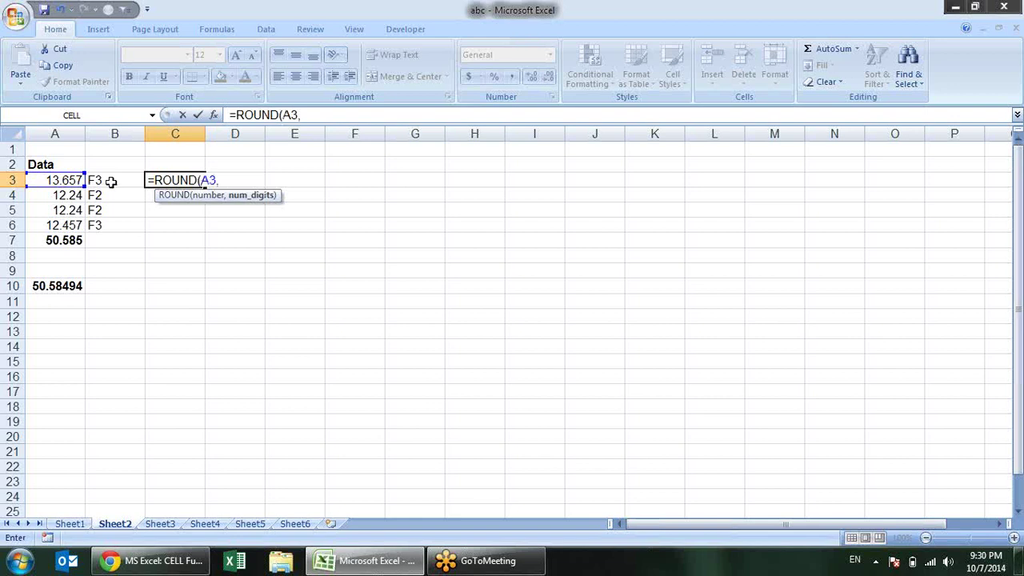
pyautogui.press('Escape')
# - Enter =SUBSTITUTE(B3,"F","") in C3 and fill it to C6, giving 3, 2, 2, 3
pyautogui.write('=')
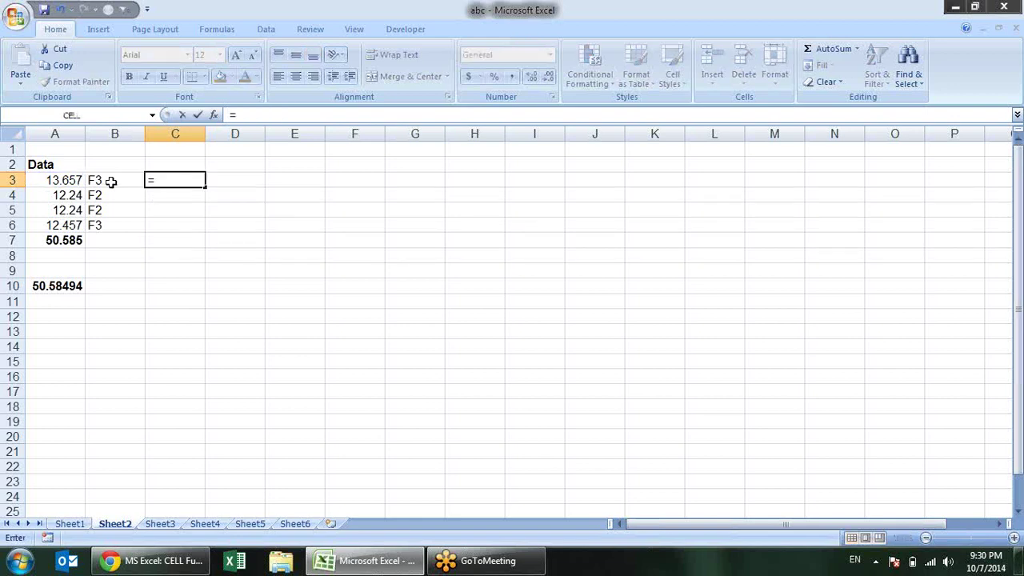
pyautogui.write('sum')
pyautogui.press('BackSpace')
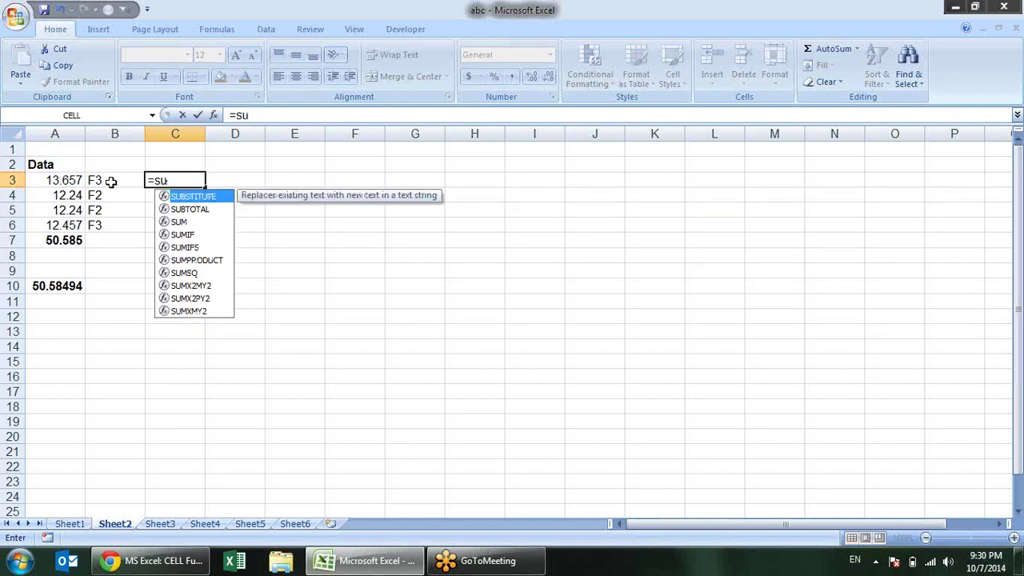
pyautogui.press('Tab')
pyautogui.click(112, 181)
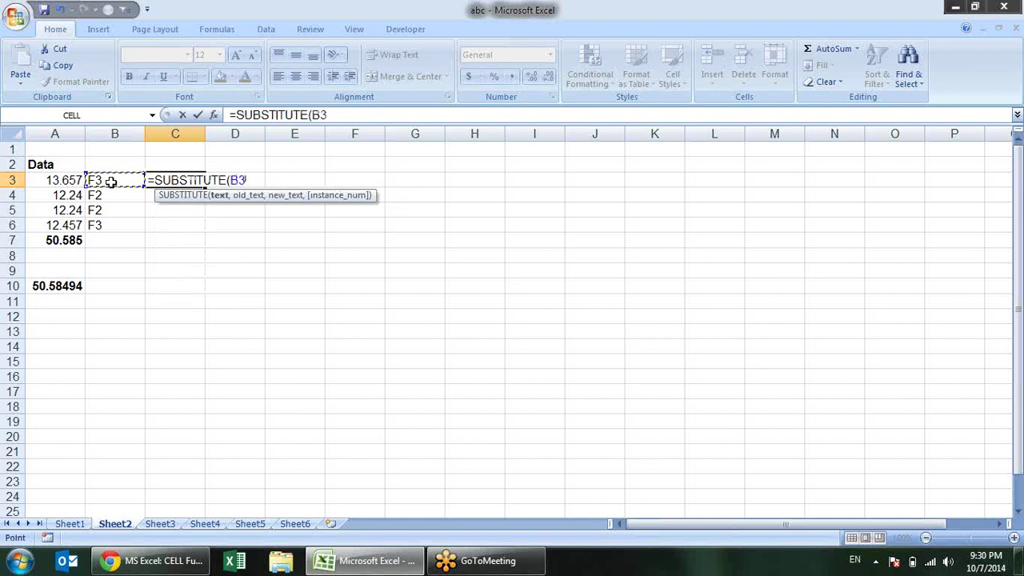
pyautogui.write(',"F"')
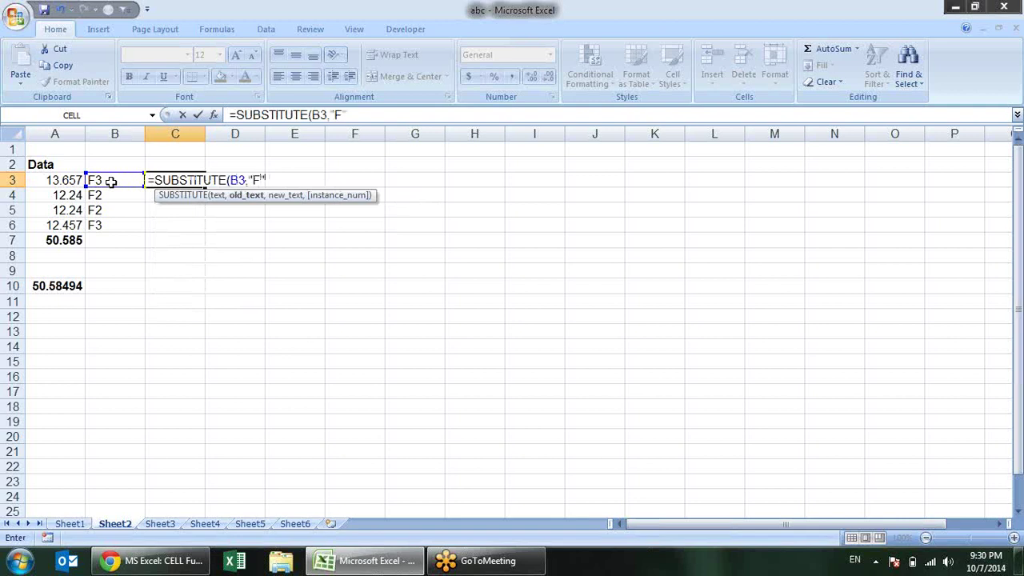
pyautogui.write(',""')
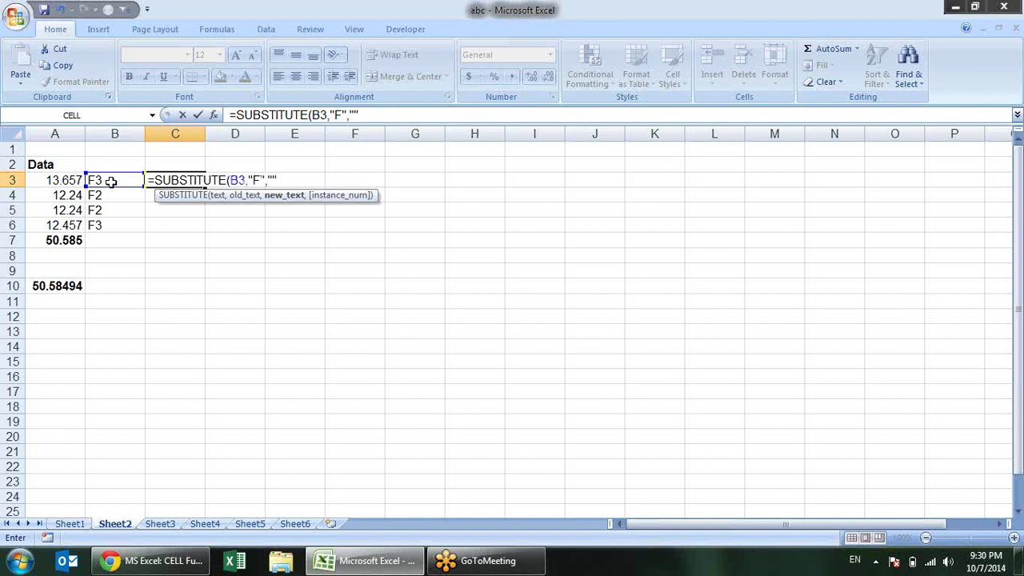
pyautogui.write(')')
pyautogui.press('Return')
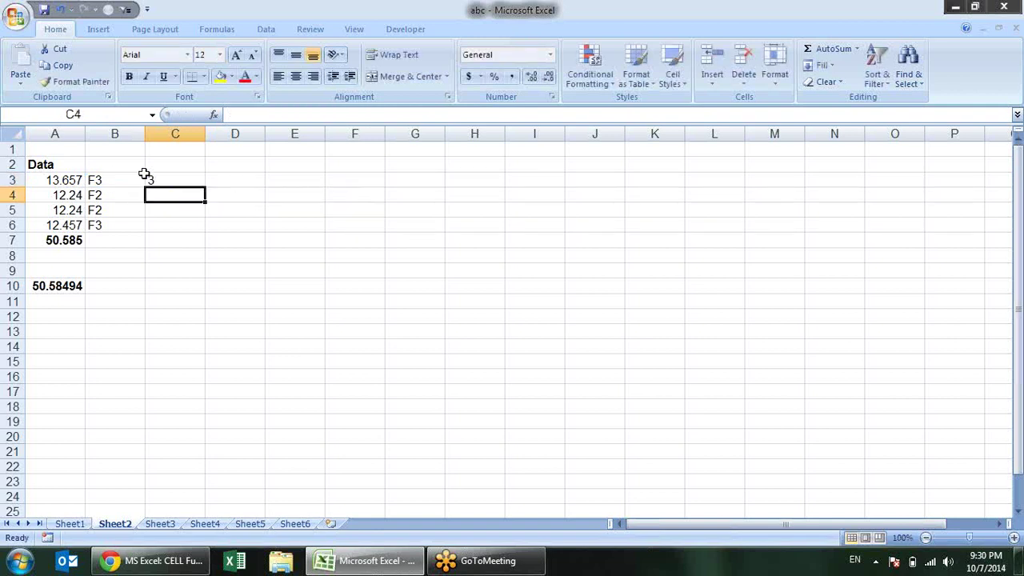
pyautogui.click(156, 180)
pyautogui.moveTo(204, 185); pyautogui.dragTo(204, 232)
pyautogui.click(242, 176)
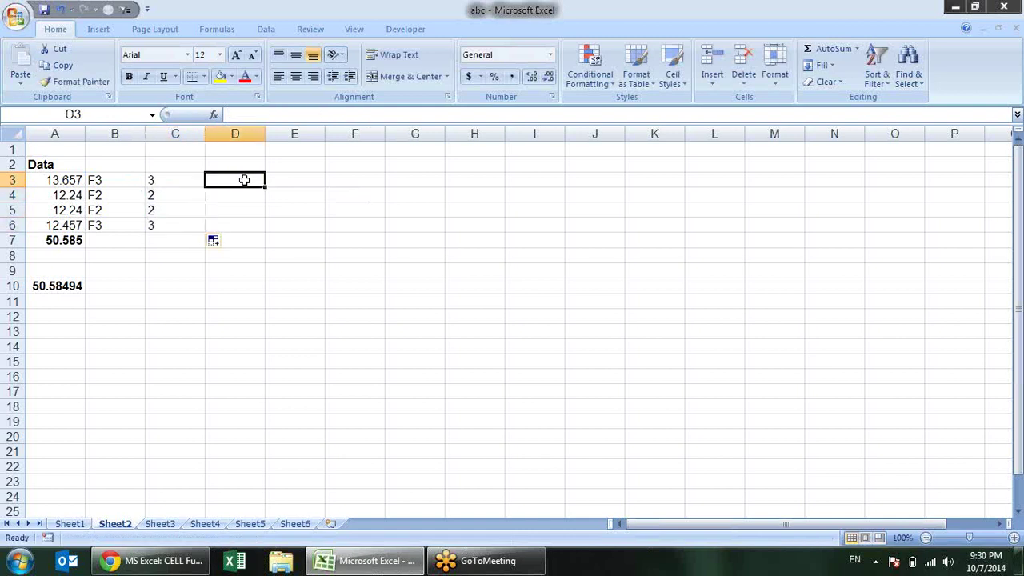
pyautogui.write('=round')
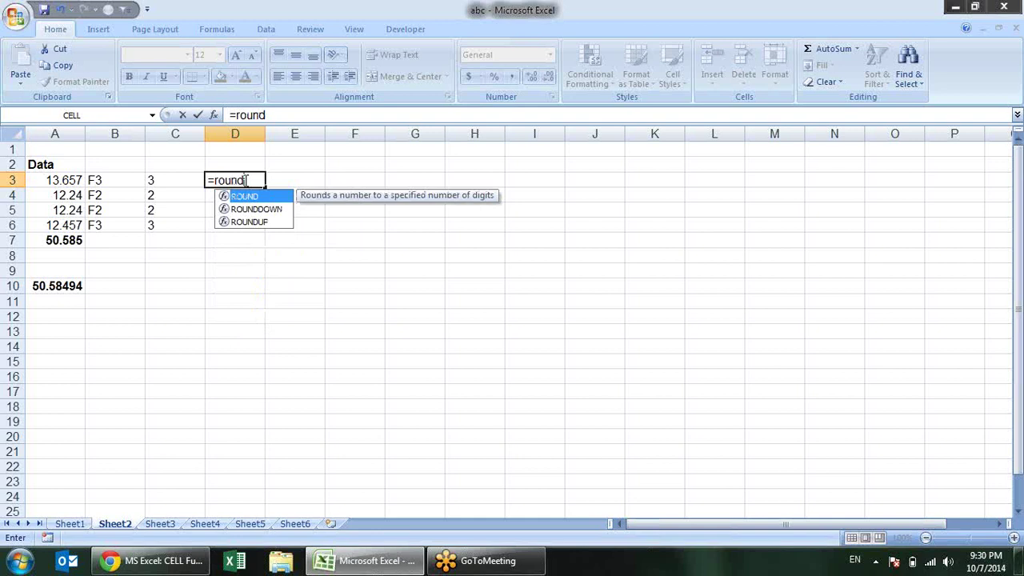
pyautogui.press('Escape')
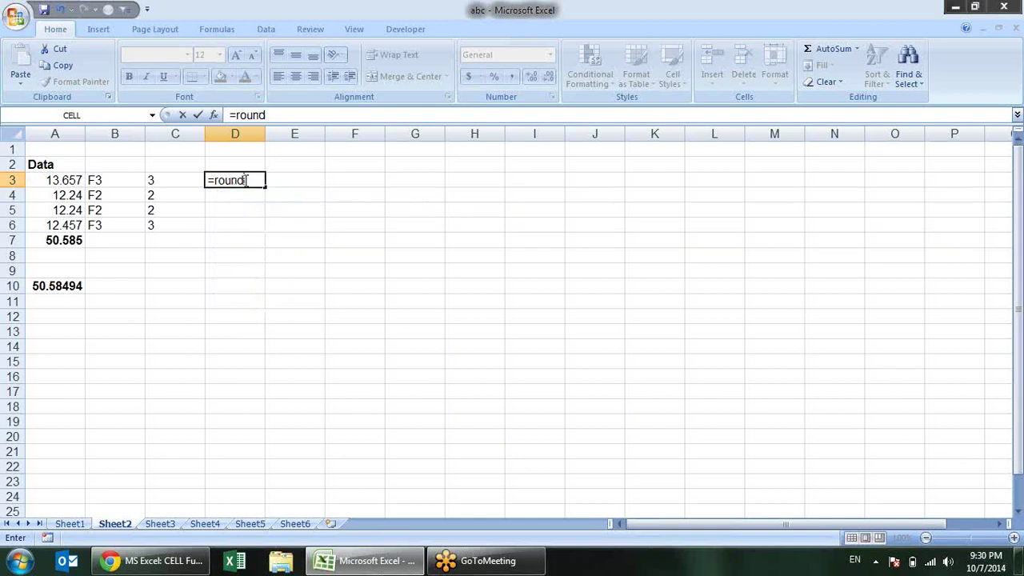
pyautogui.press('Escape')
pyautogui.press('Left')
pyautogui.press('F2')
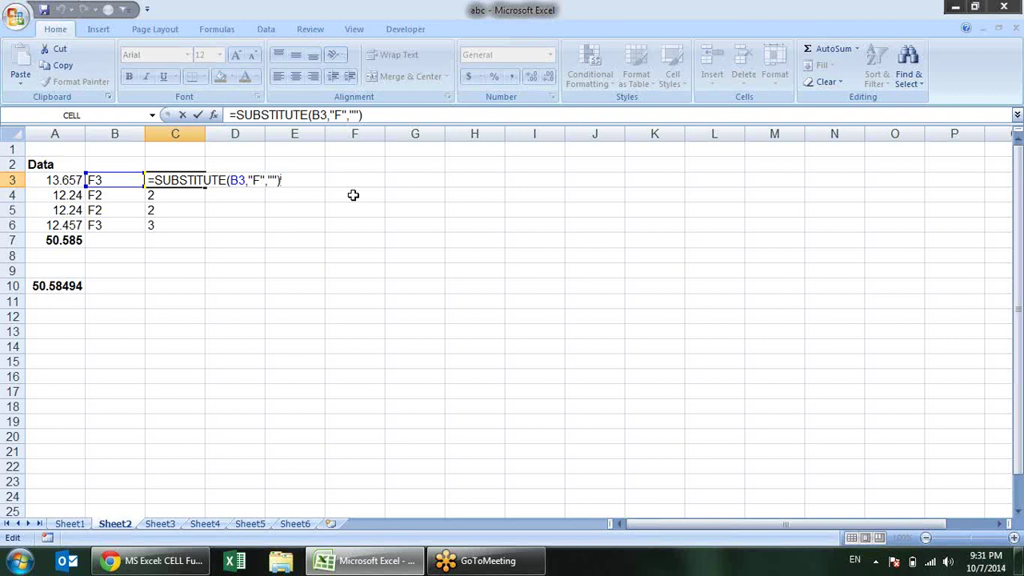
# - Commit the C3 formula and enter =ROUND(A3,C3) in D3
pyautogui.press('Return')
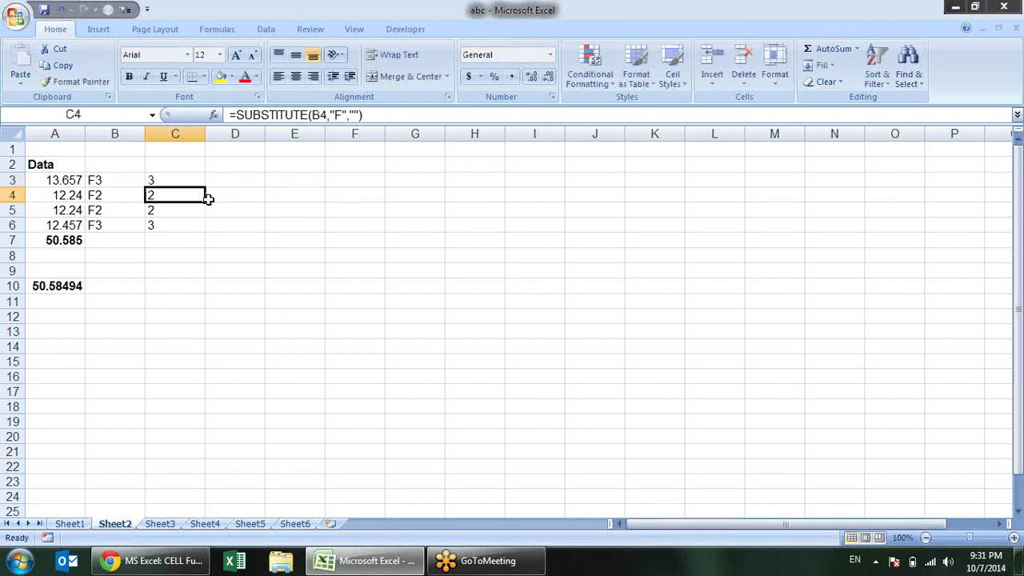
pyautogui.click(179, 176)
pyautogui.click(180, 237)
pyautogui.click(183, 223)
pyautogui.click(225, 174)
pyautogui.write('=')
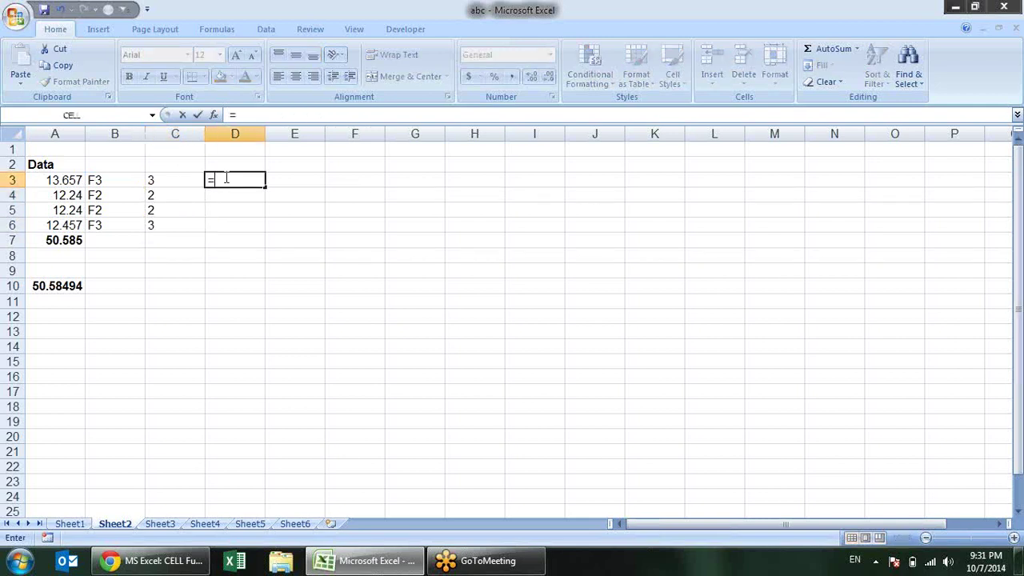
pyautogui.write('rou')
pyautogui.press('Tab')
pyautogui.press('Left')
pyautogui.press('Left')
pyautogui.press('Left')
pyautogui.write(',')
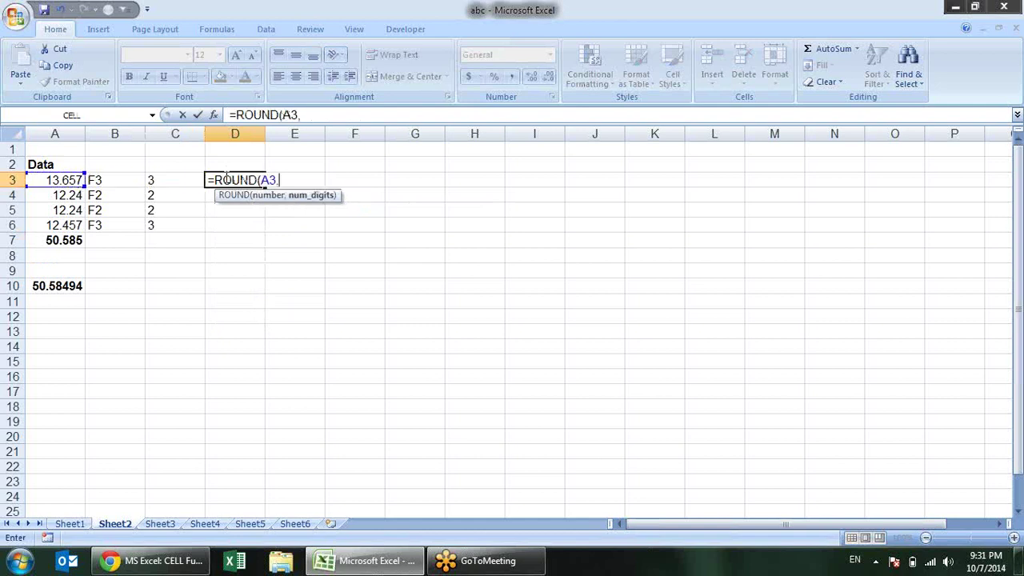
pyautogui.click(164, 183)
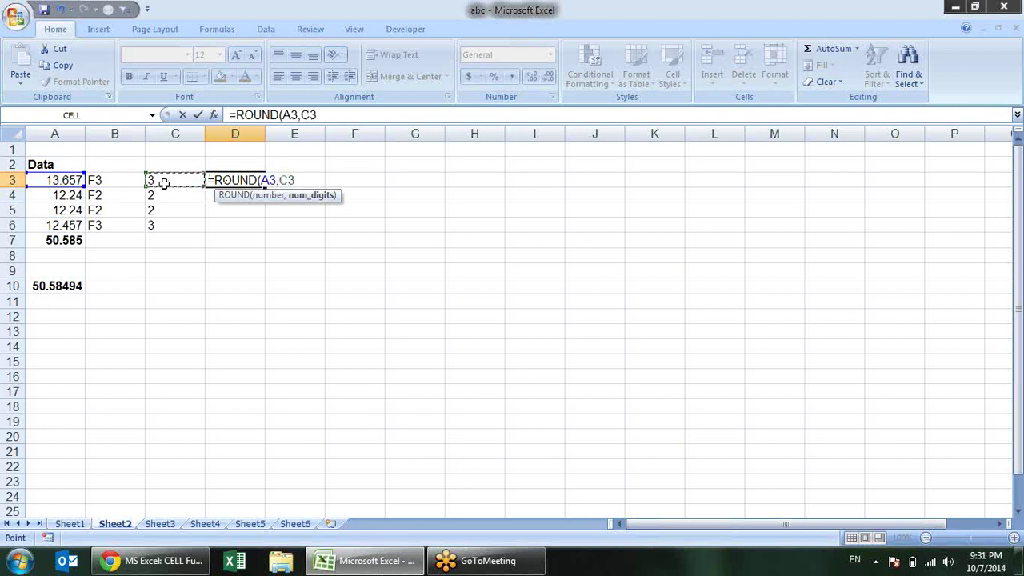
pyautogui.write(')')
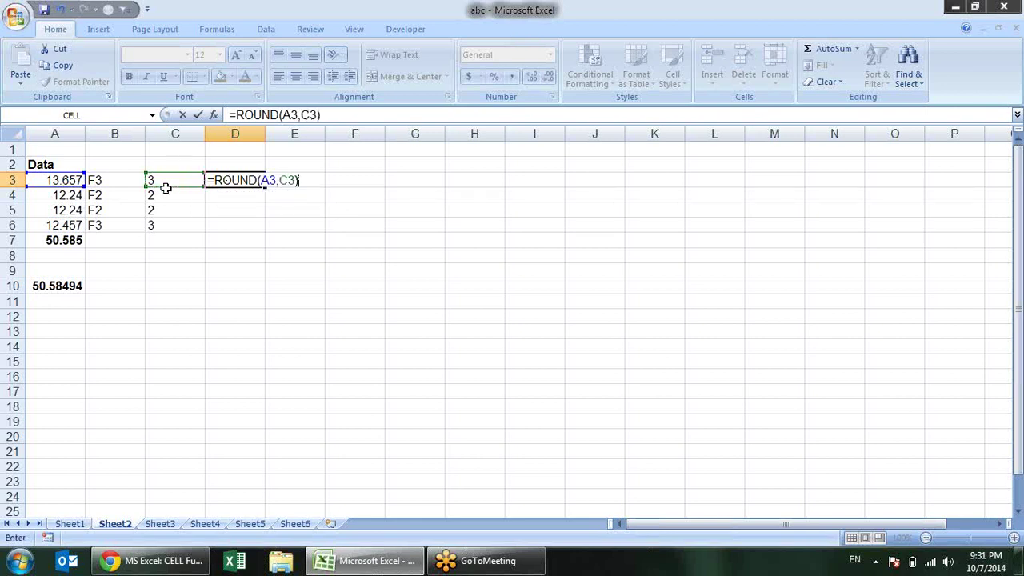
pyautogui.press('Return')
# - Fill the ROUND formula down to D6 and copy the results in D3:D6
pyautogui.click(229, 180)
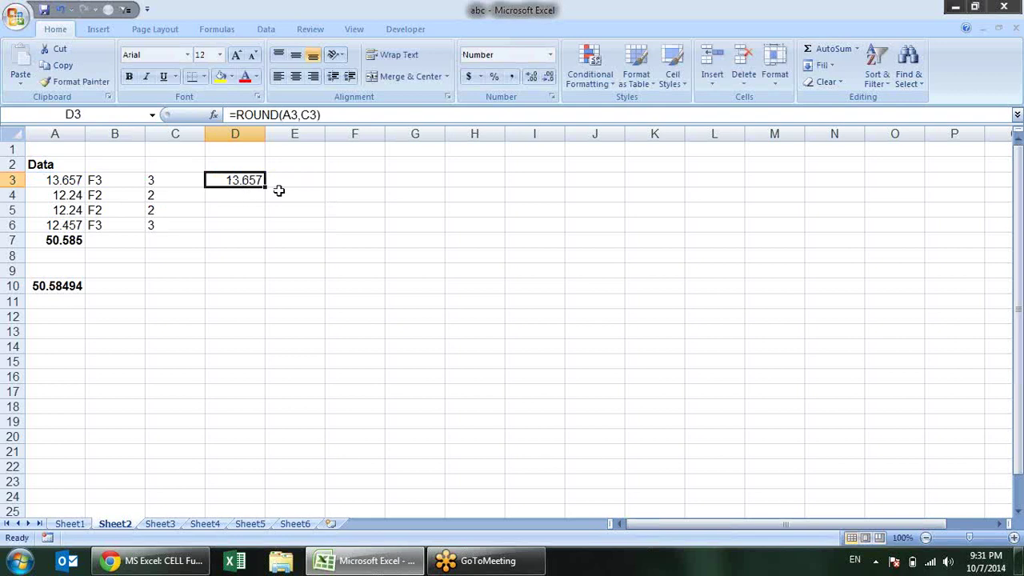
pyautogui.click(260, 195)
pyautogui.moveTo(260, 194); pyautogui.dragTo(249, 239)
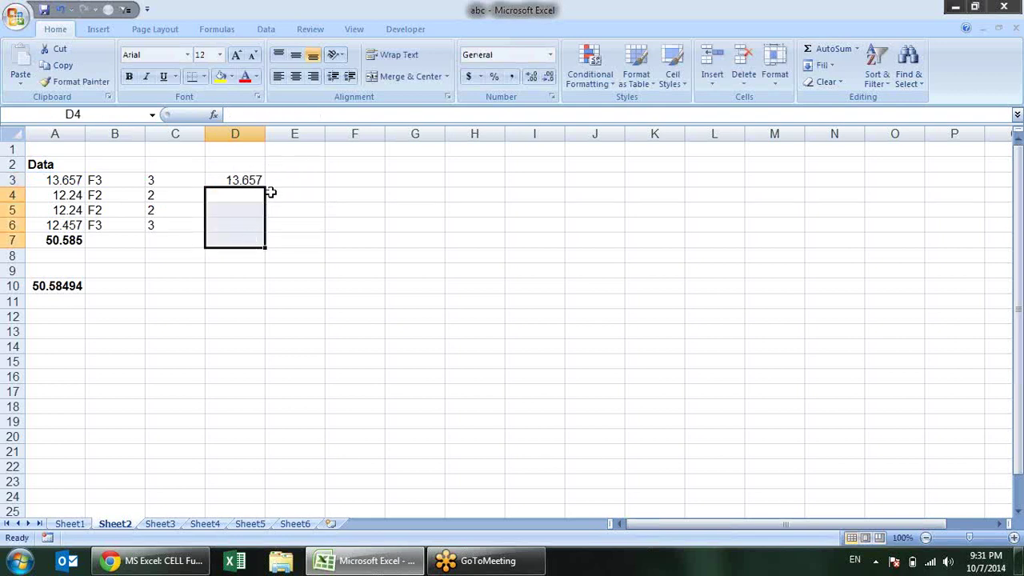
pyautogui.click(250, 180)
pyautogui.moveTo(266, 185); pyautogui.dragTo(264, 230)
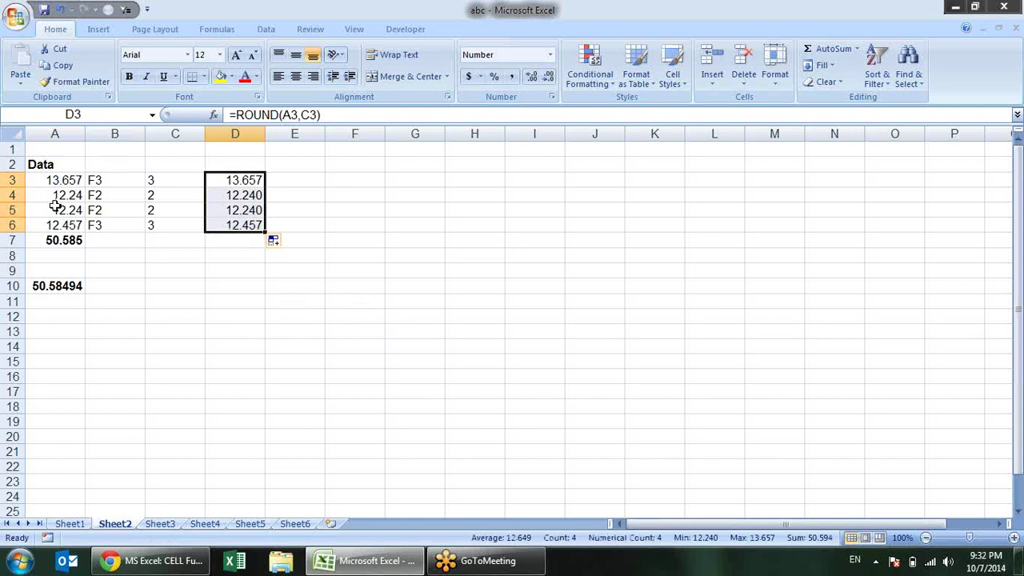
pyautogui.hotkey('ctrl', 'c')
pyautogui.click(374, 180)
# - Paste the rounded results into F3:F6 as values only and compare them with column A
pyautogui.hotkey('alt', 'e')
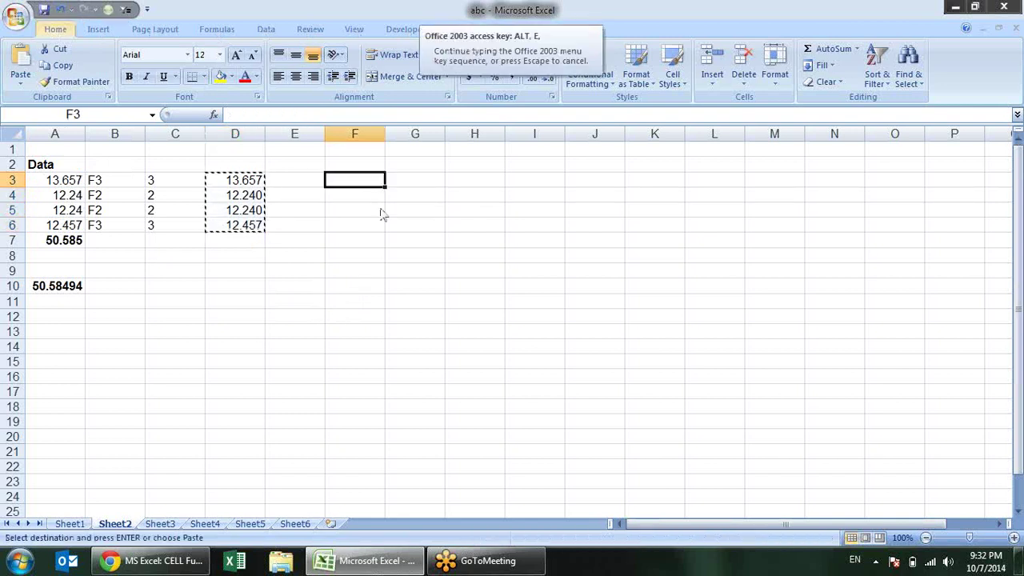
pyautogui.press('s')
pyautogui.press('v')
pyautogui.press('Return')
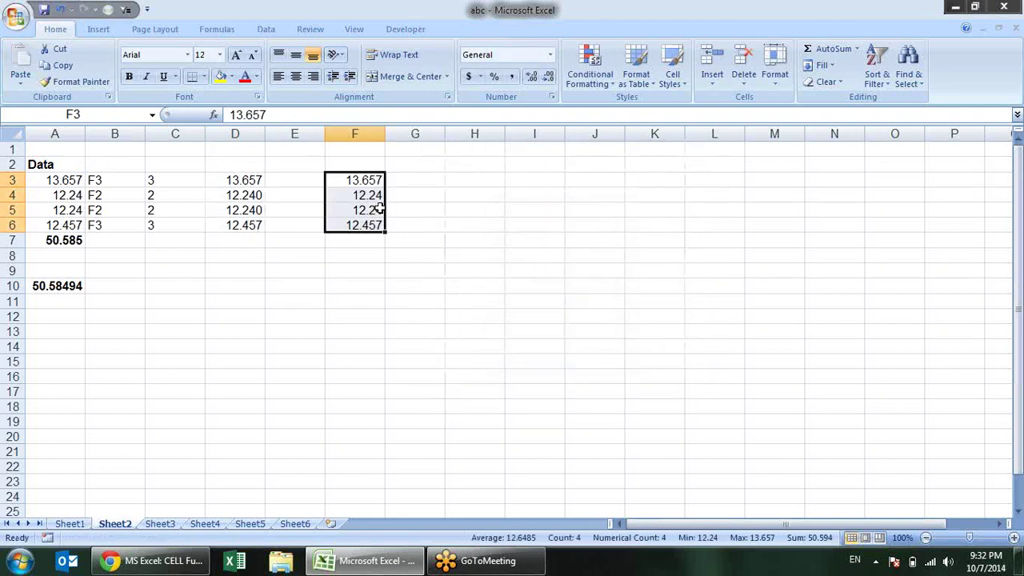
pyautogui.click(376, 212)
pyautogui.click(369, 194)
pyautogui.click(373, 182)
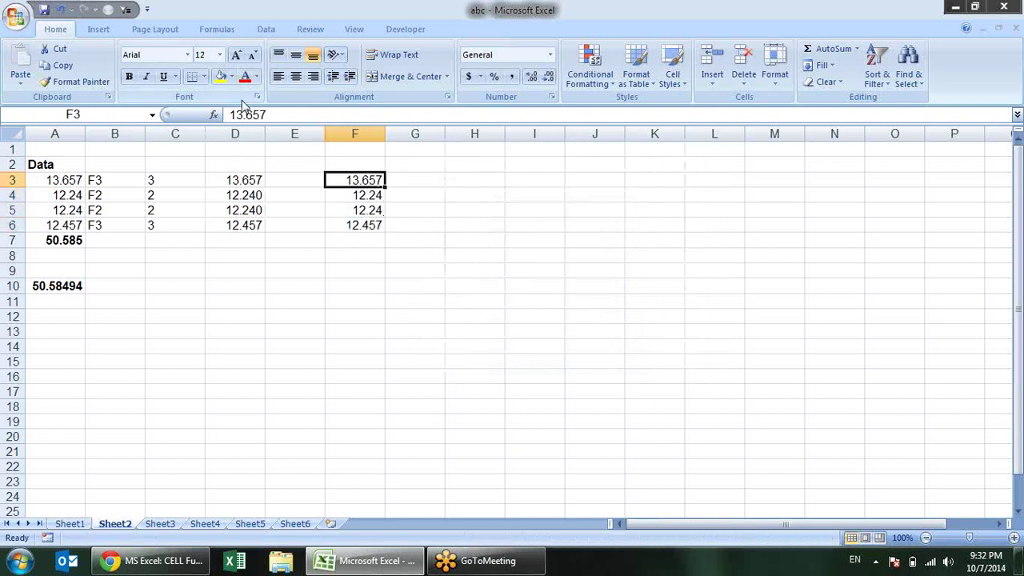
pyautogui.click(52, 179)
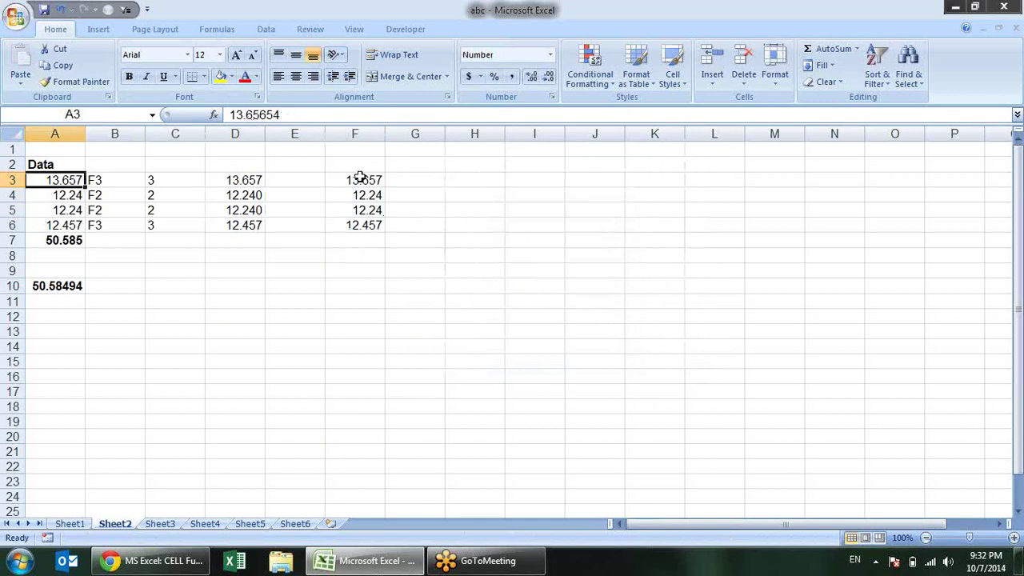
pyautogui.moveTo(358, 179); pyautogui.dragTo(362, 196)
# - Total F3:F6 in F7 with =SUM(F3:F6) and compare it against the original total in A10
pyautogui.click(368, 249)
pyautogui.hotkey('alt', '=')
pyautogui.press('Return')
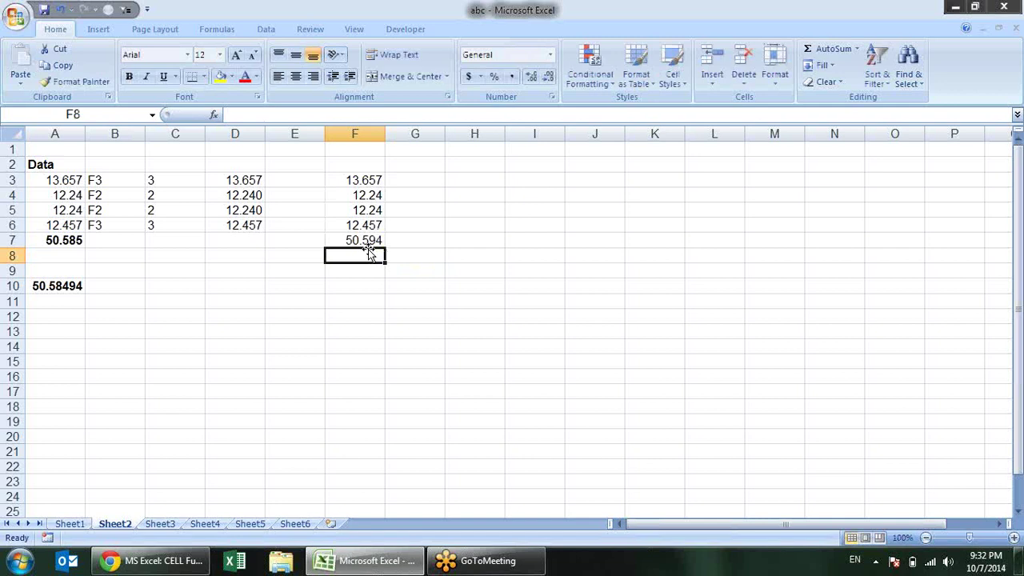
pyautogui.click(367, 246)
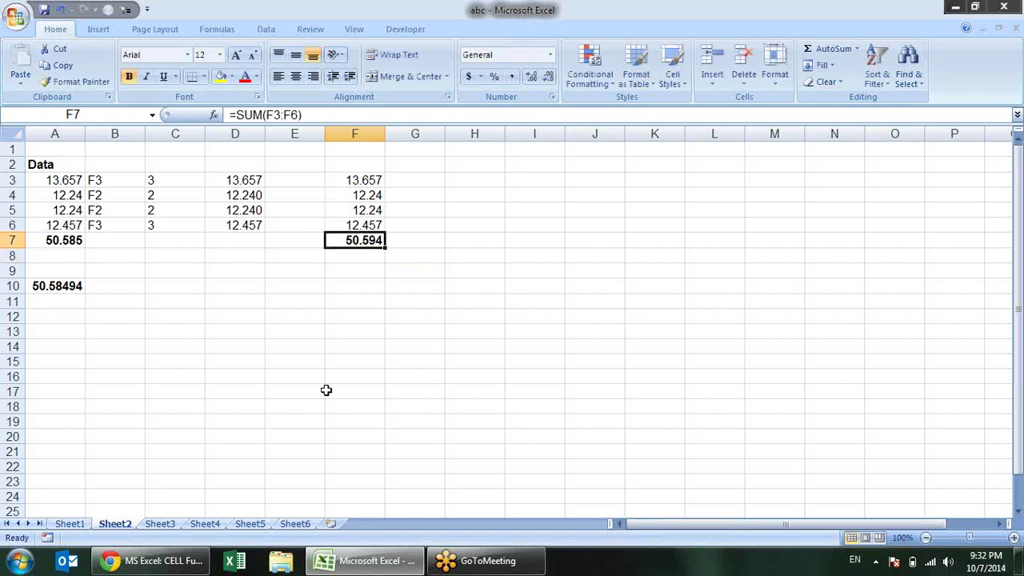
pyautogui.click(84, 283)
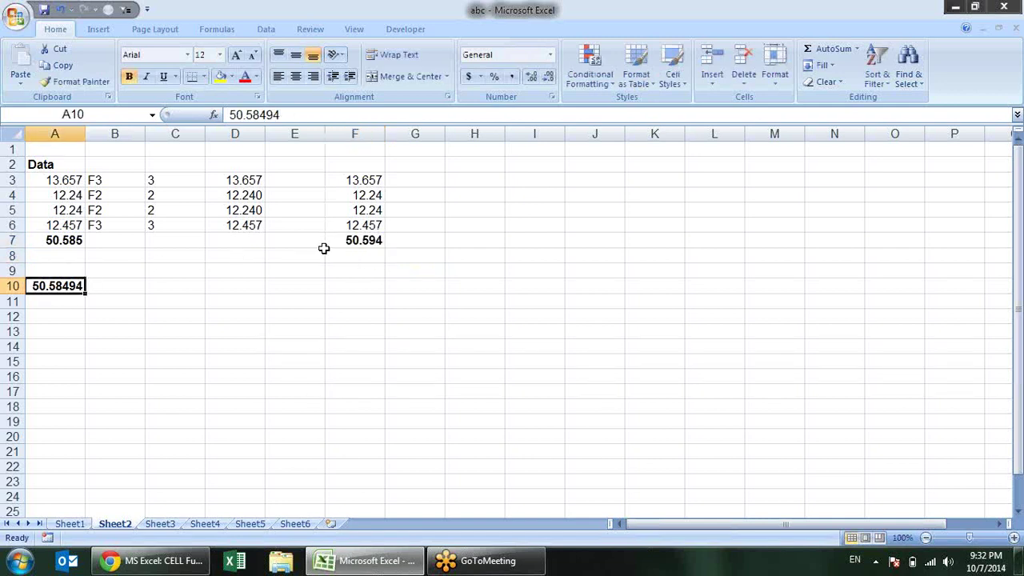
pyautogui.click(366, 240)
pyautogui.click(68, 288)
pyautogui.click(379, 244)
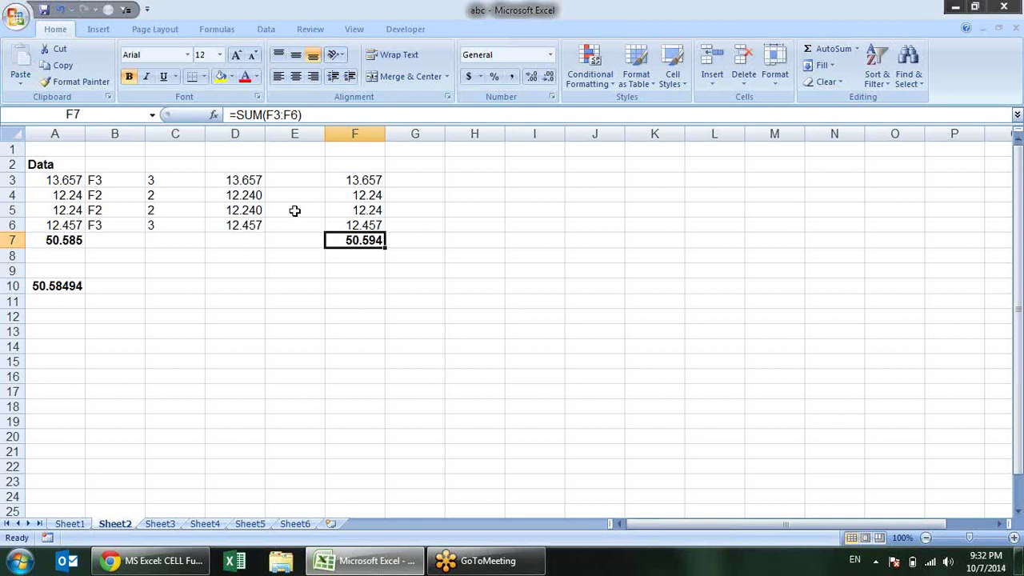
# - Review the CELL format formulas in B3:B4, the SUBSTITUTE formula in C3 and the ROUND formula in D3
pyautogui.click(133, 178)
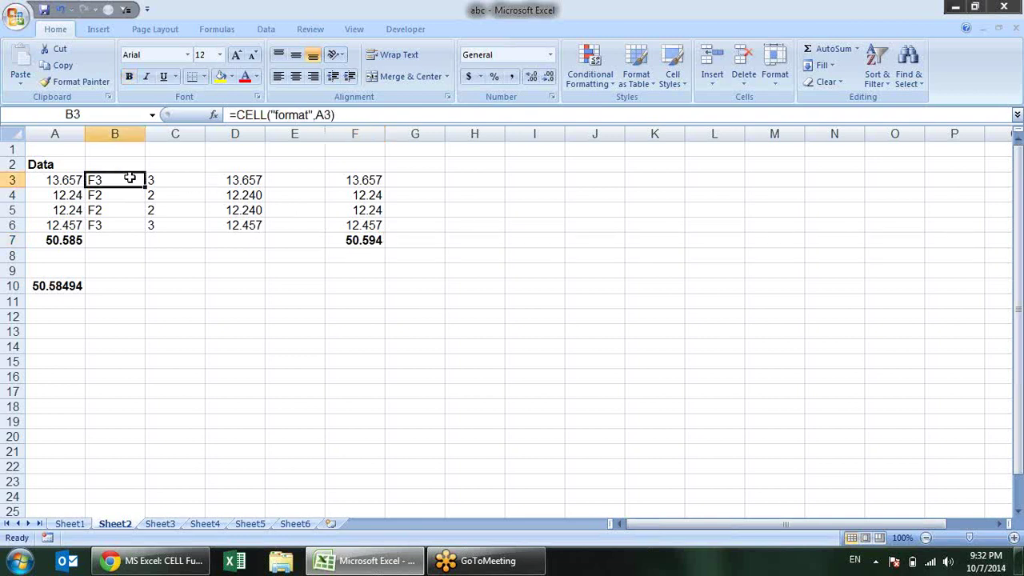
pyautogui.click(239, 181)
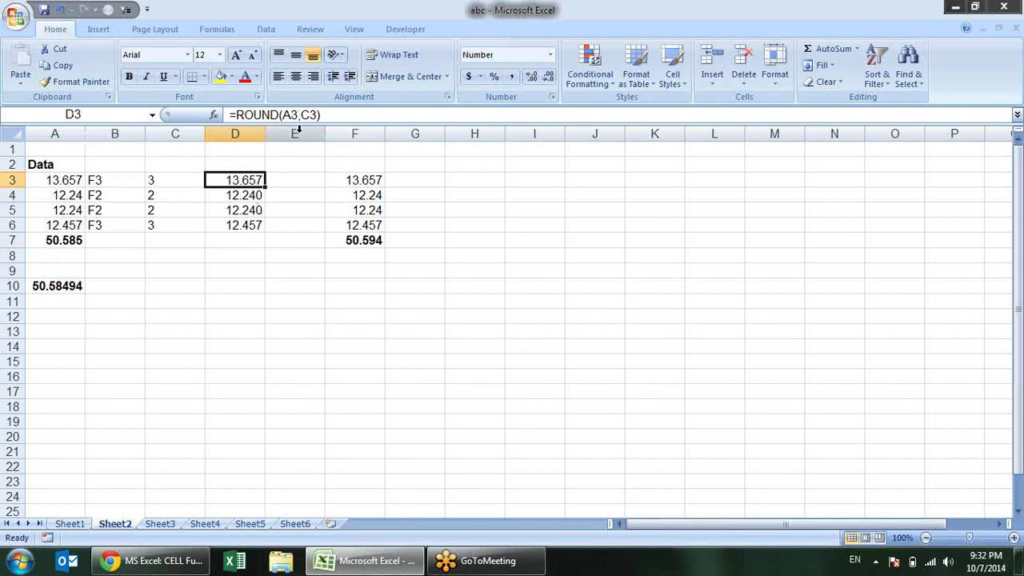
pyautogui.moveTo(308, 116); pyautogui.dragTo(300, 116)
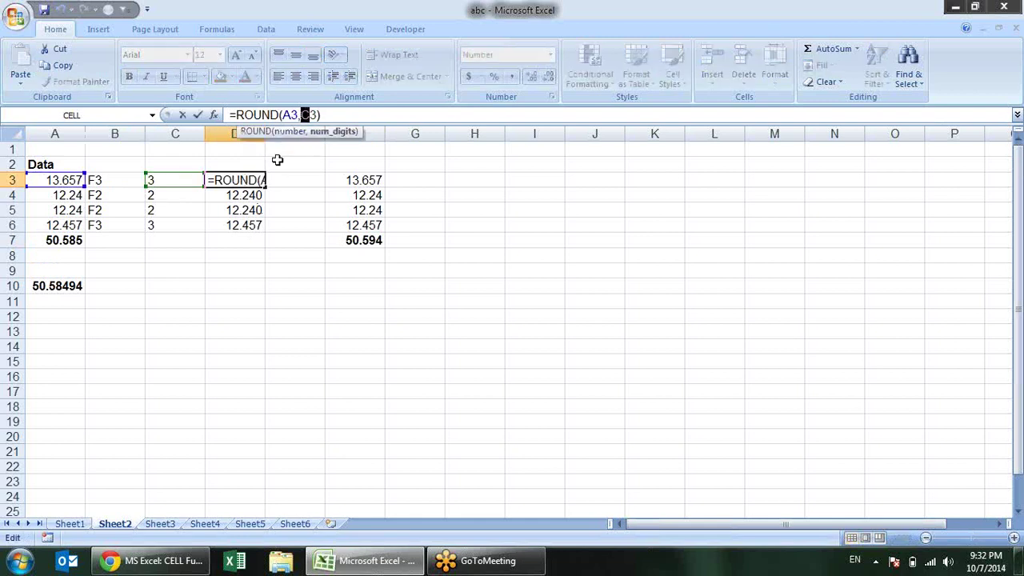
pyautogui.click(309, 114)
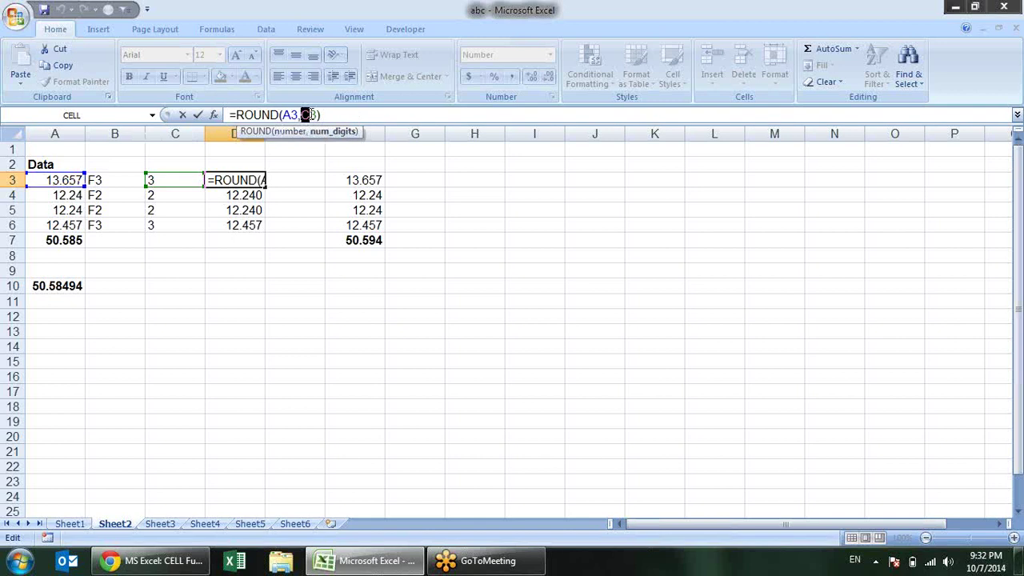
pyautogui.hotkey('ctrl', 'Return')
pyautogui.click(151, 182)
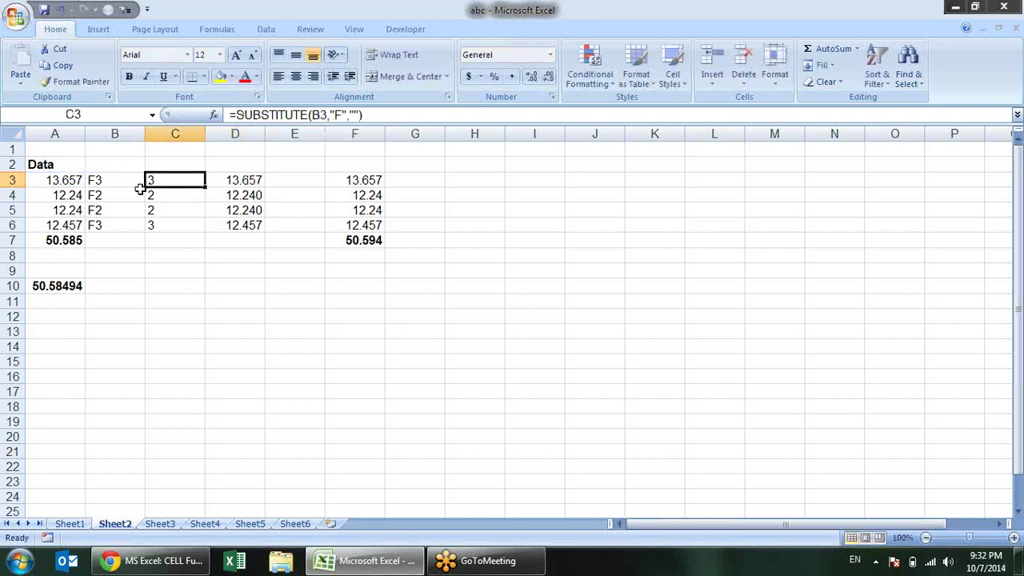
pyautogui.click(122, 192)
pyautogui.click(120, 180)
pyautogui.click(175, 166)
pyautogui.click(174, 180)
pyautogui.doubleClick(175, 180)
pyautogui.press('Escape')
# - Replace B3 in C3's formula with CELL("format",A3), giving =SUBSTITUTE(CELL("format",A3),"F","")
pyautogui.click(120, 181)
pyautogui.moveTo(334, 115); pyautogui.dragTo(271, 115)
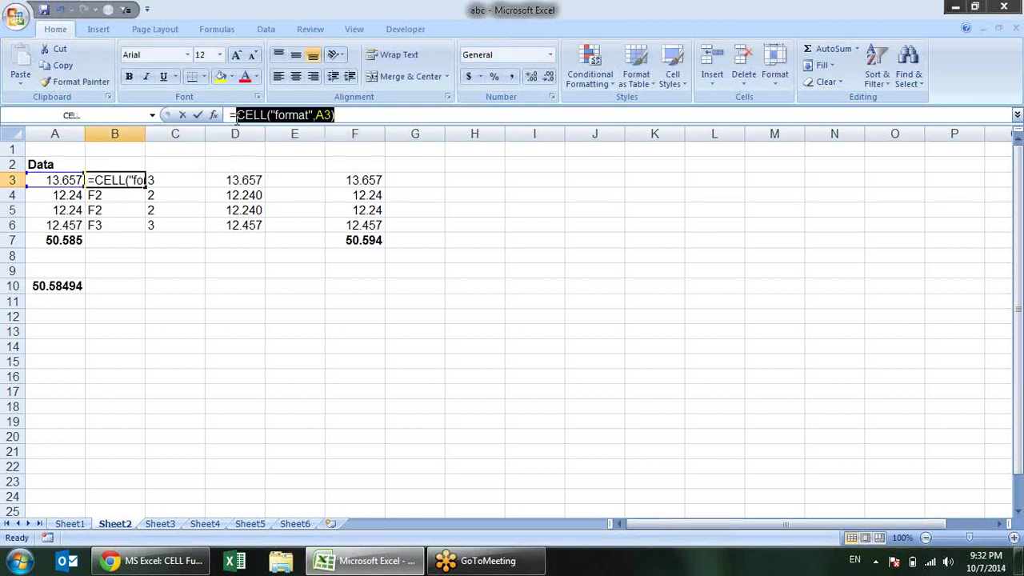
pyautogui.press('Escape')
pyautogui.click(182, 183)
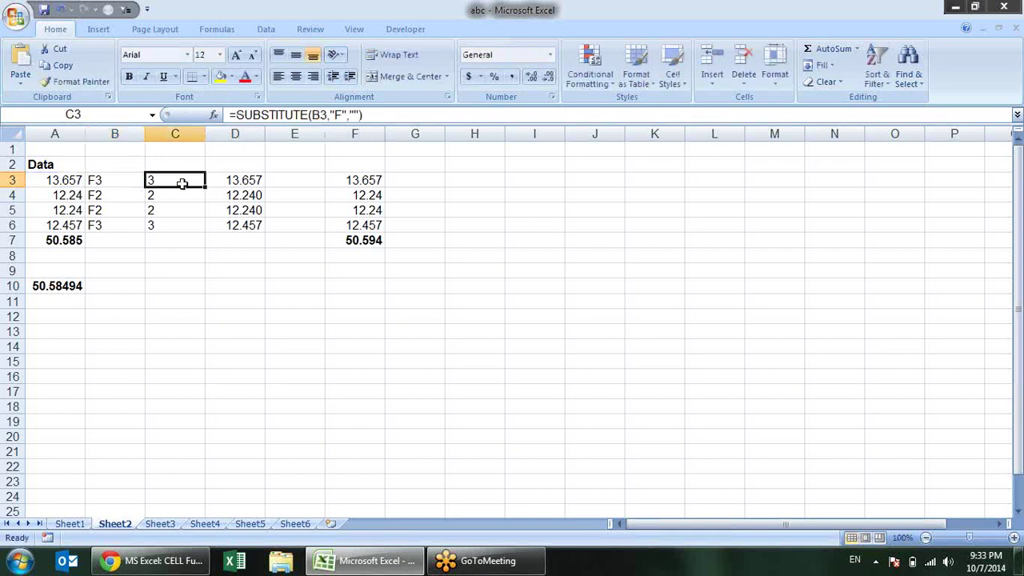
pyautogui.doubleClick(182, 182)
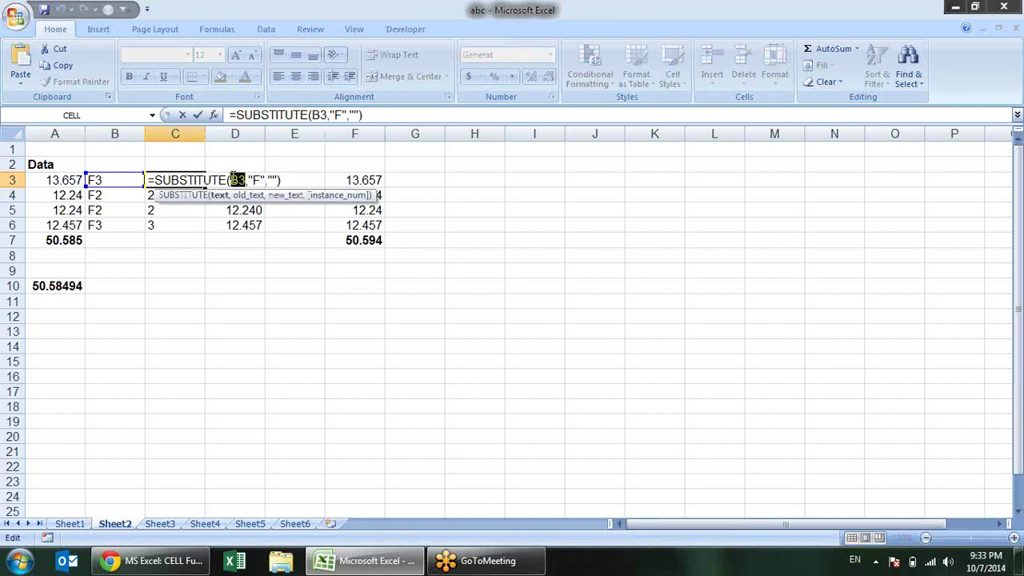
pyautogui.hotkey('ctrl', 'v')
pyautogui.press('Return')
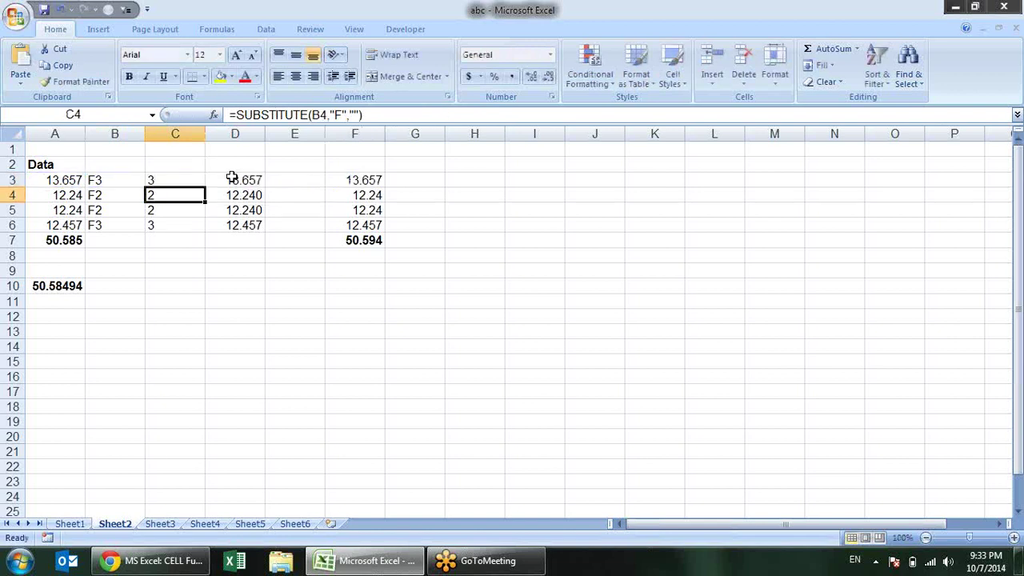
# - Put the nested SUBSTITUTE expression in place of C3 in D3's ROUND formula
pyautogui.press('Up')
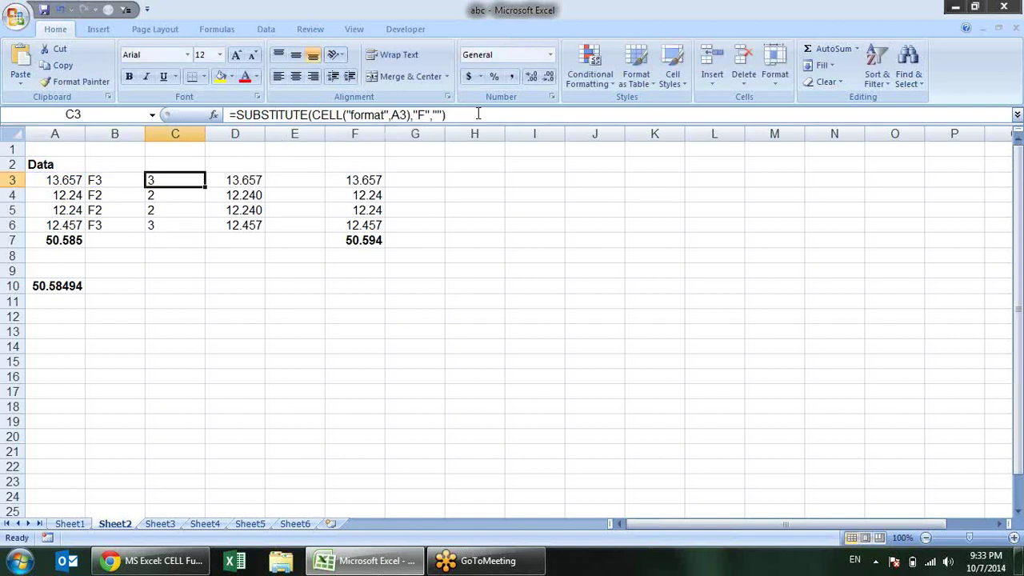
pyautogui.moveTo(478, 115); pyautogui.dragTo(226, 114)
pyautogui.hotkey('ctrl', 'c')
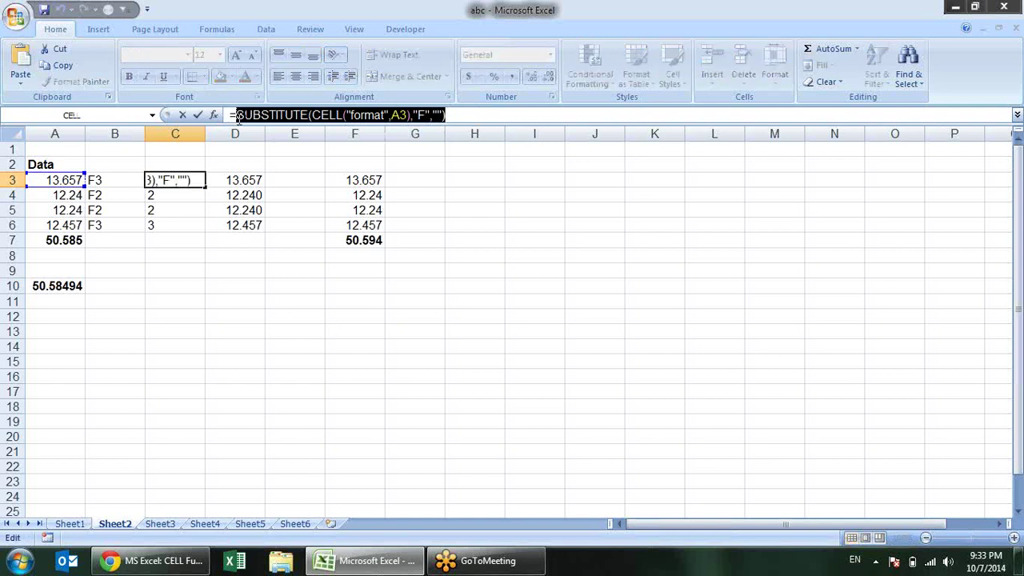
pyautogui.click(242, 179)
pyautogui.moveTo(319, 114); pyautogui.dragTo(301, 115)
pyautogui.hotkey('ctrl', 'v')
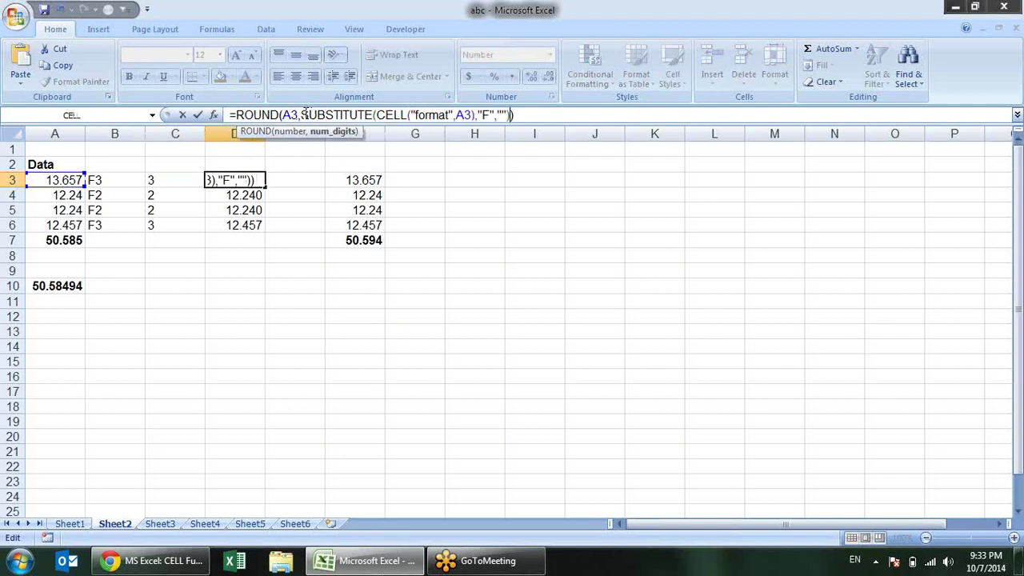
pyautogui.press('Return')
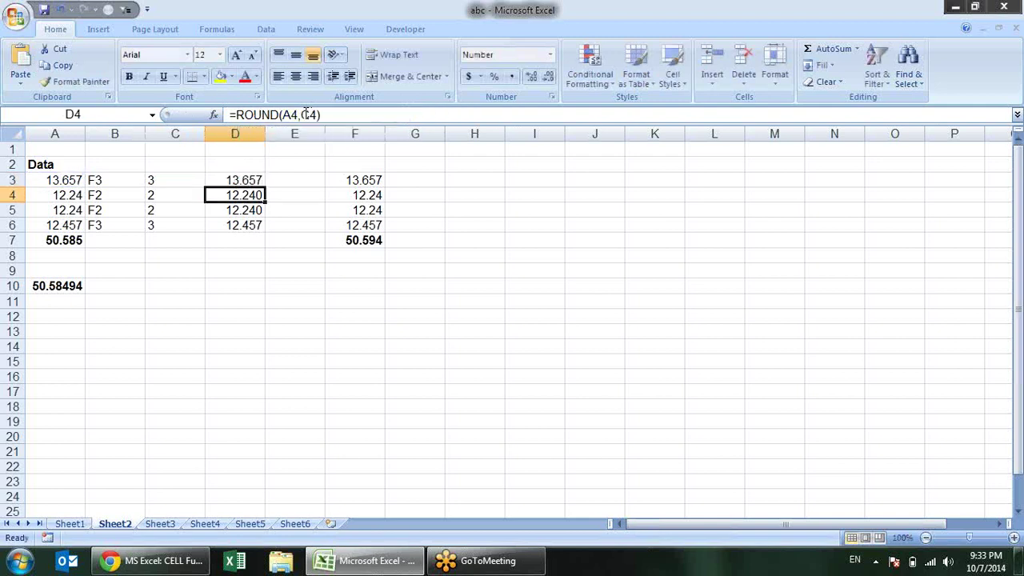
# - Clear B3:C6, move D3's combined rounding formula into B3, and clear D1:I13
pyautogui.moveTo(120, 186); pyautogui.dragTo(170, 230)
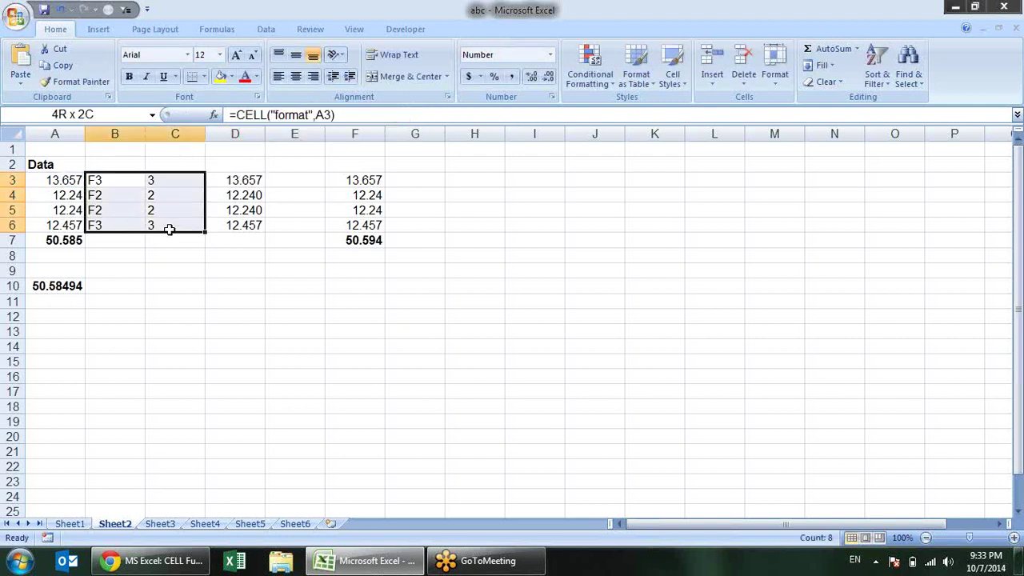
pyautogui.press('Delete')
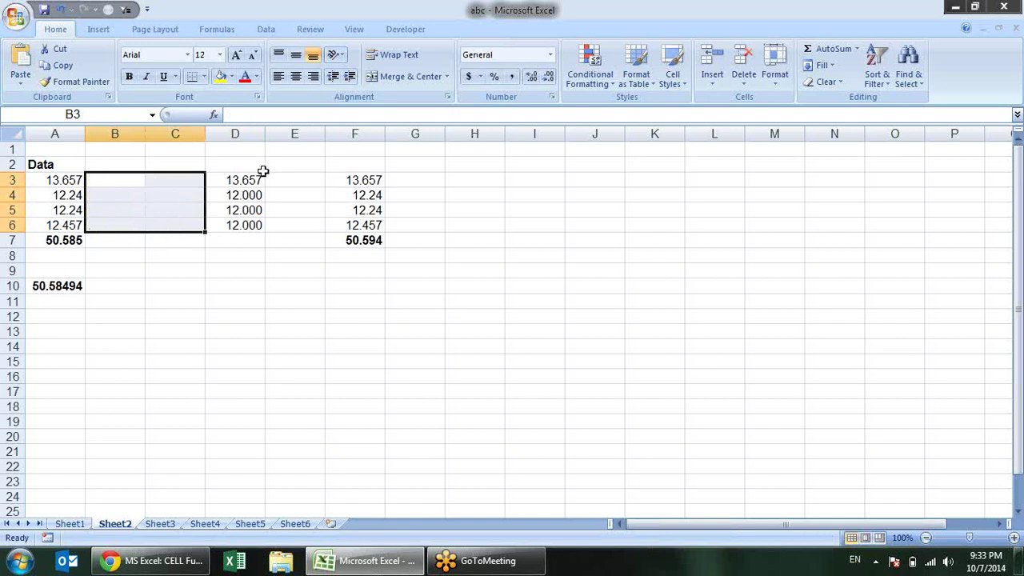
pyautogui.click(260, 178)
pyautogui.hotkey('ctrl', 'x')
pyautogui.click(116, 187)
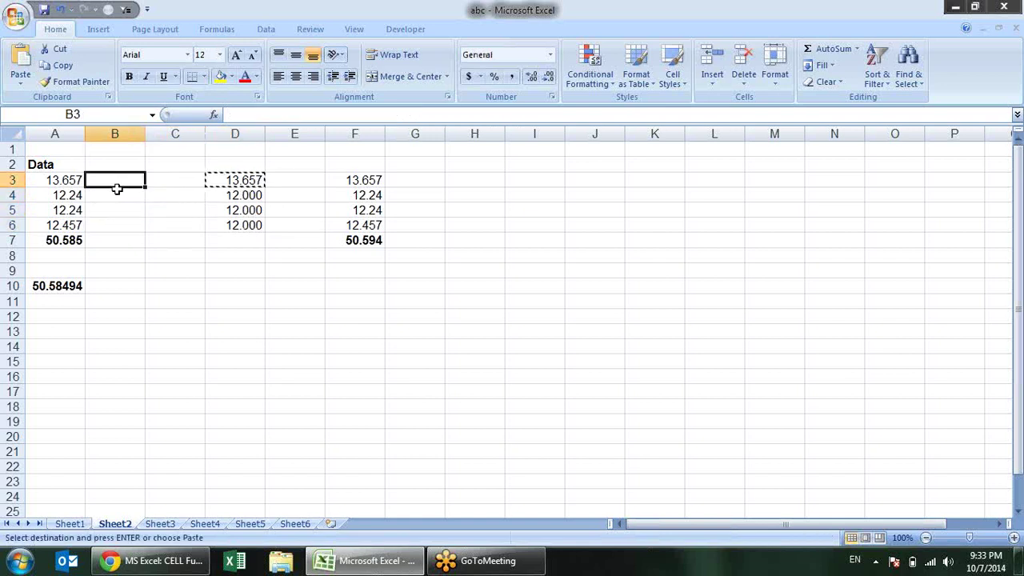
pyautogui.hotkey('ctrl', 'v')
pyautogui.moveTo(224, 149); pyautogui.dragTo(505, 329)
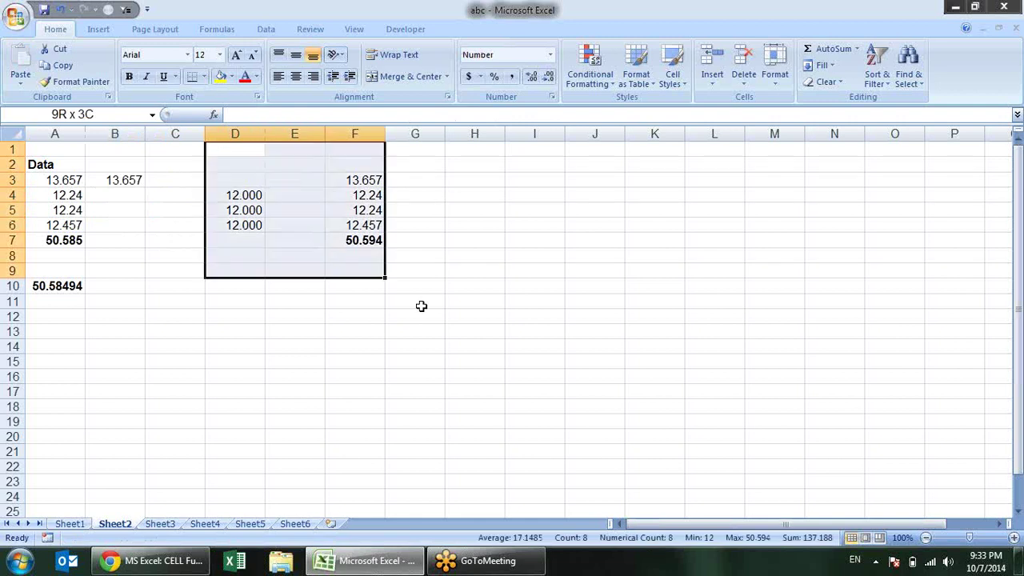
pyautogui.press('Delete')
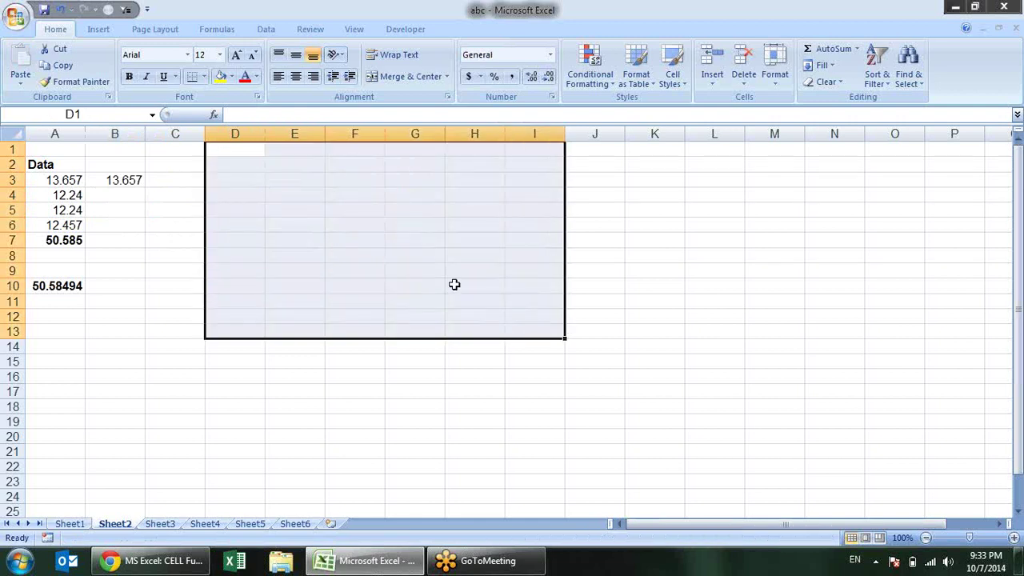
# - Fill B3's rounding formula down to B6 and add a bold =SUM(B3:B6) total in B7
pyautogui.click(176, 200)
pyautogui.click(124, 180)
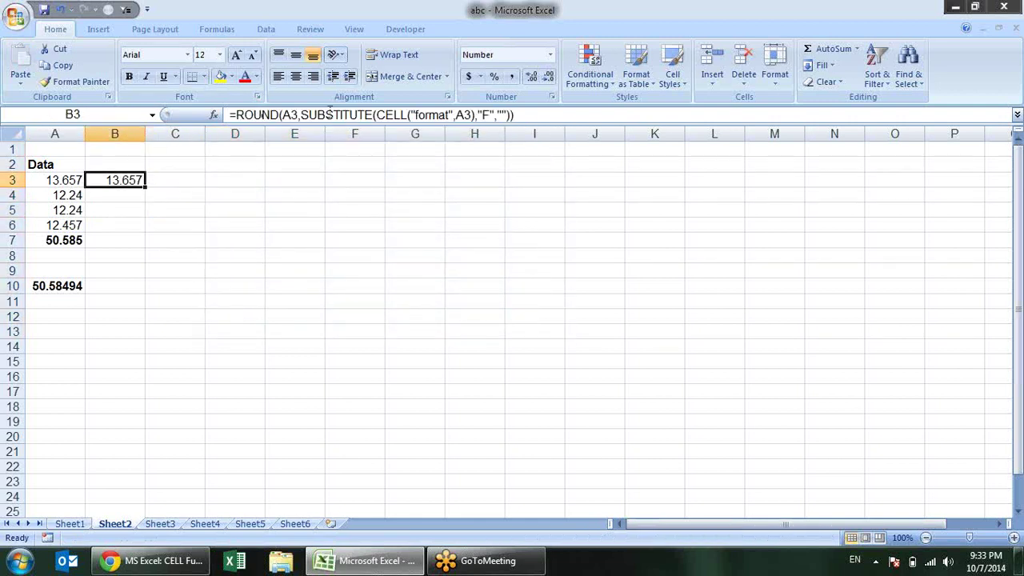
pyautogui.moveTo(147, 190); pyautogui.dragTo(133, 231)
pyautogui.click(127, 239)
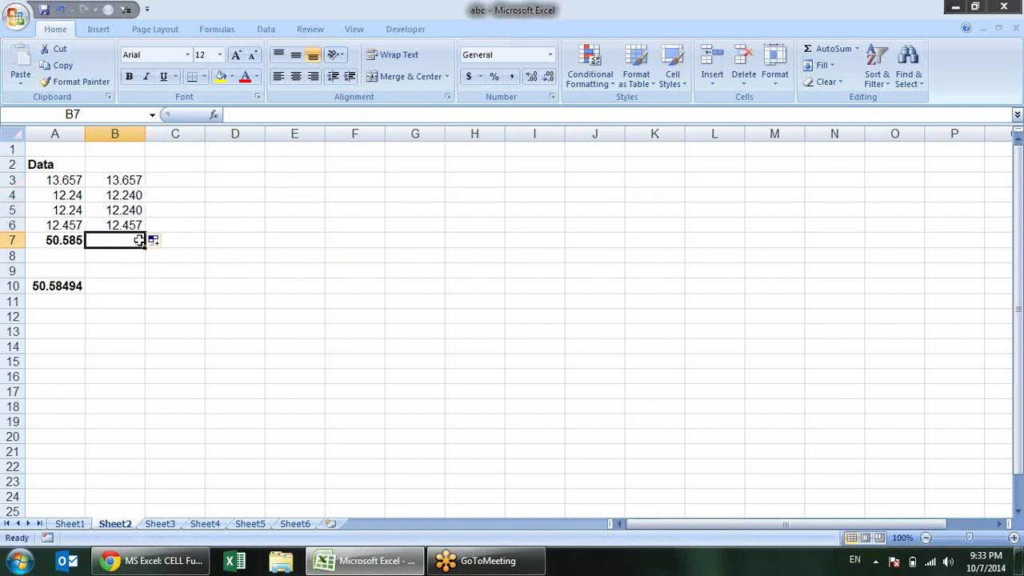
pyautogui.hotkey('alt', '=')
pyautogui.press('Return')
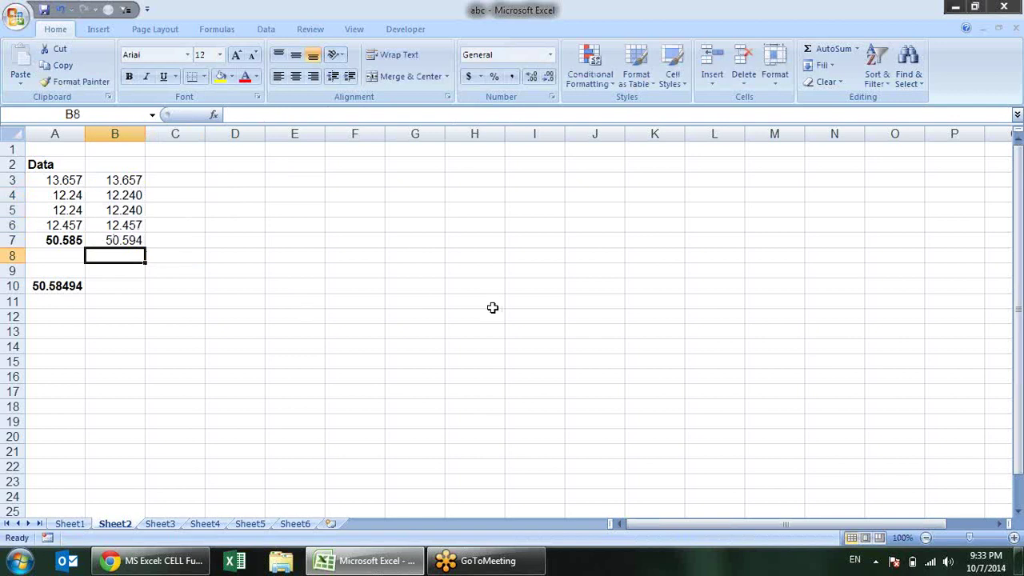
pyautogui.press('Up')
pyautogui.hotkey('ctrl', 'b')
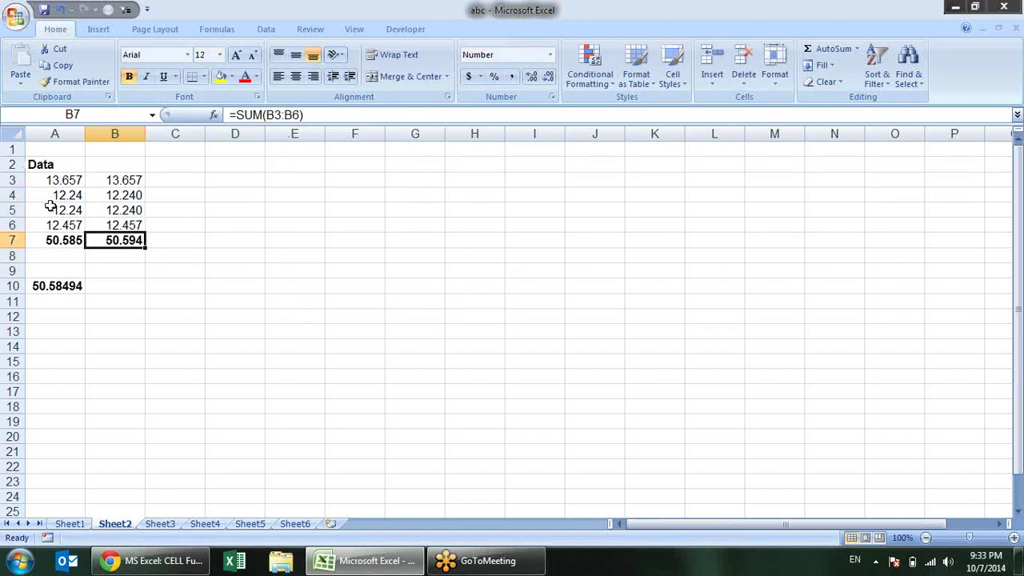
pyautogui.click(224, 244)
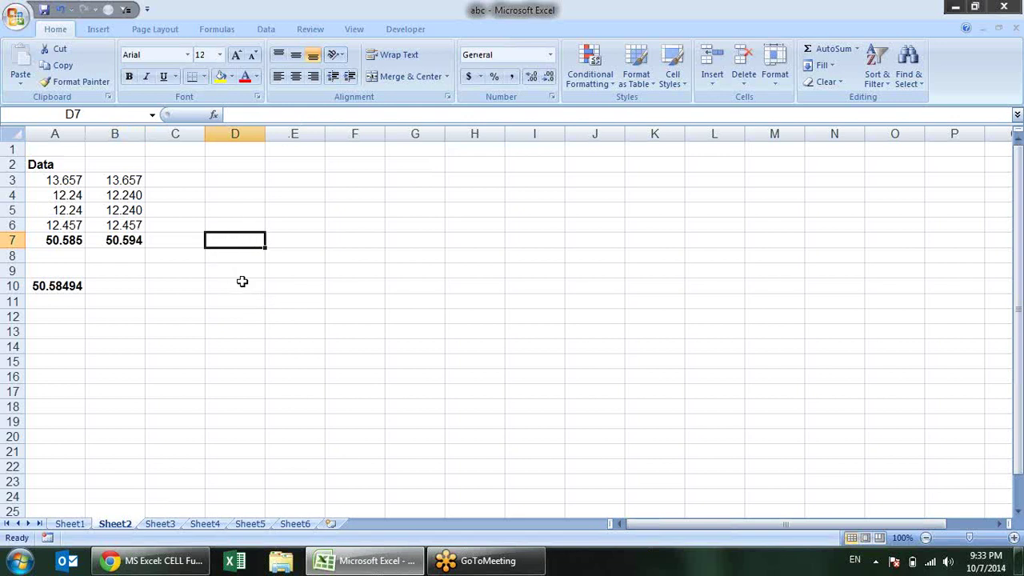
pyautogui.click(208, 274)
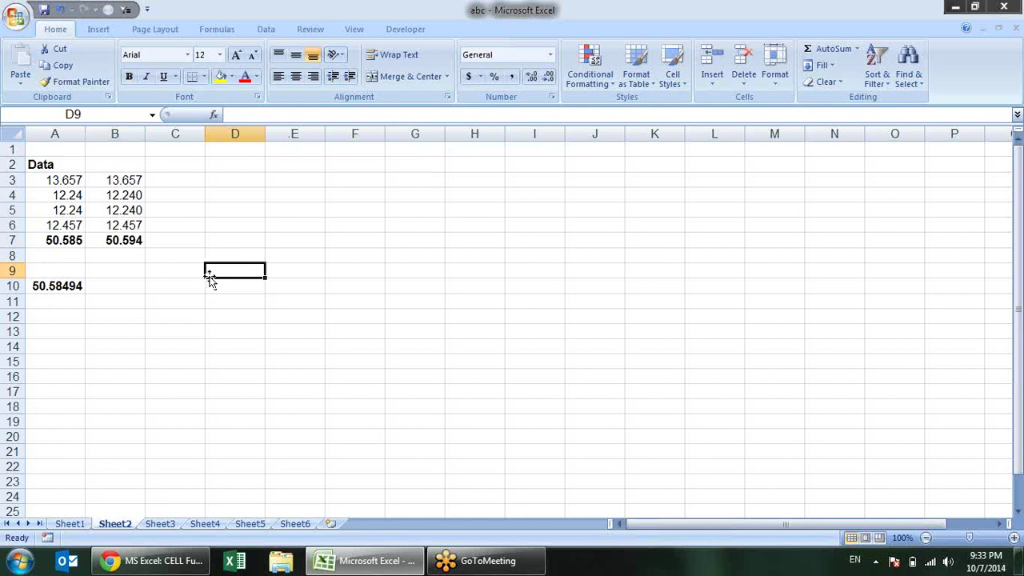
# - Browse the Information functions under Formulas > More Functions, checking the CELL reference page in between
pyautogui.click(203, 36)
pyautogui.click(360, 76)
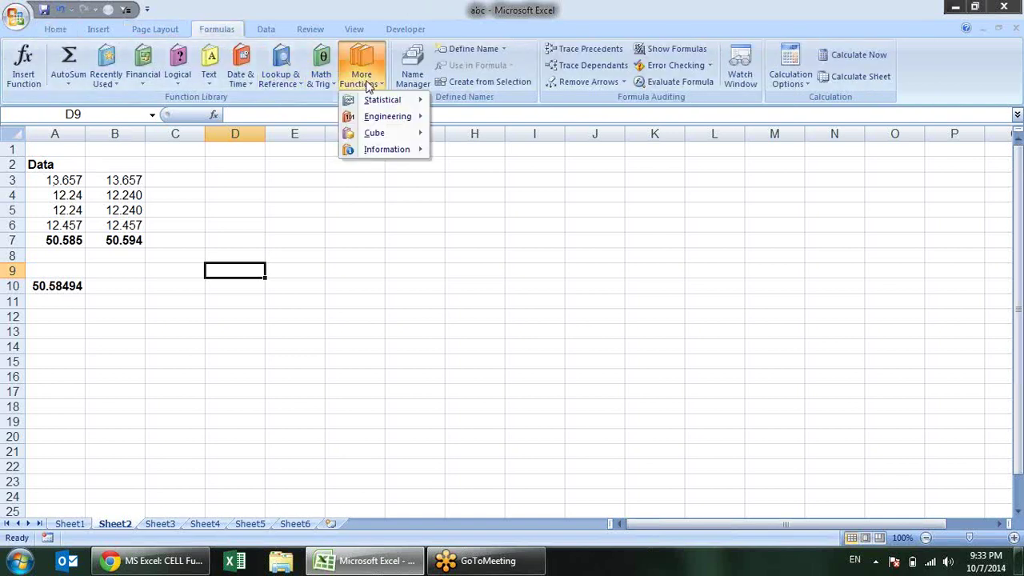
pyautogui.moveTo(373, 146)
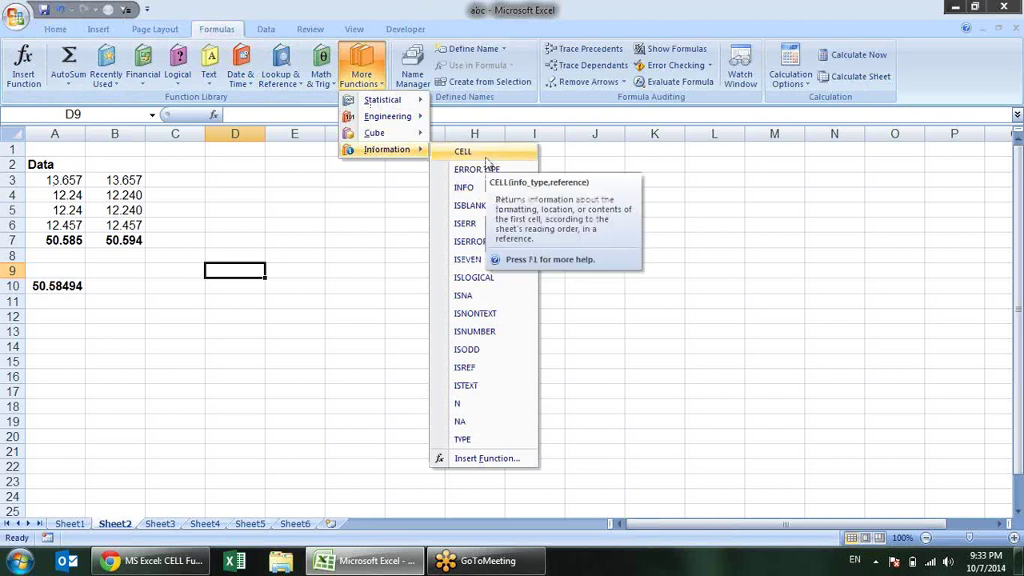
pyautogui.click(156, 560)
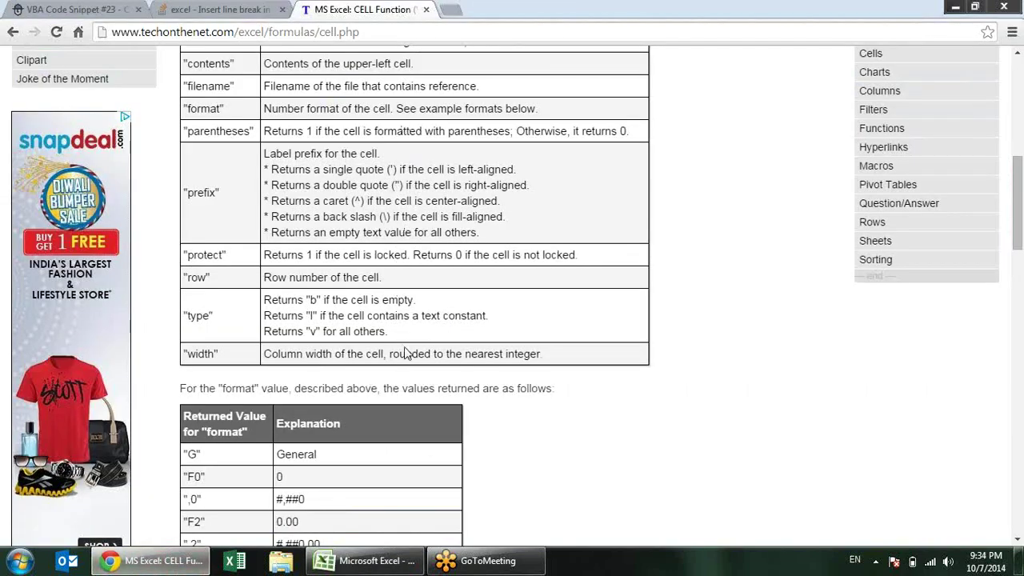
pyautogui.hotkey('alt', 'Tab')
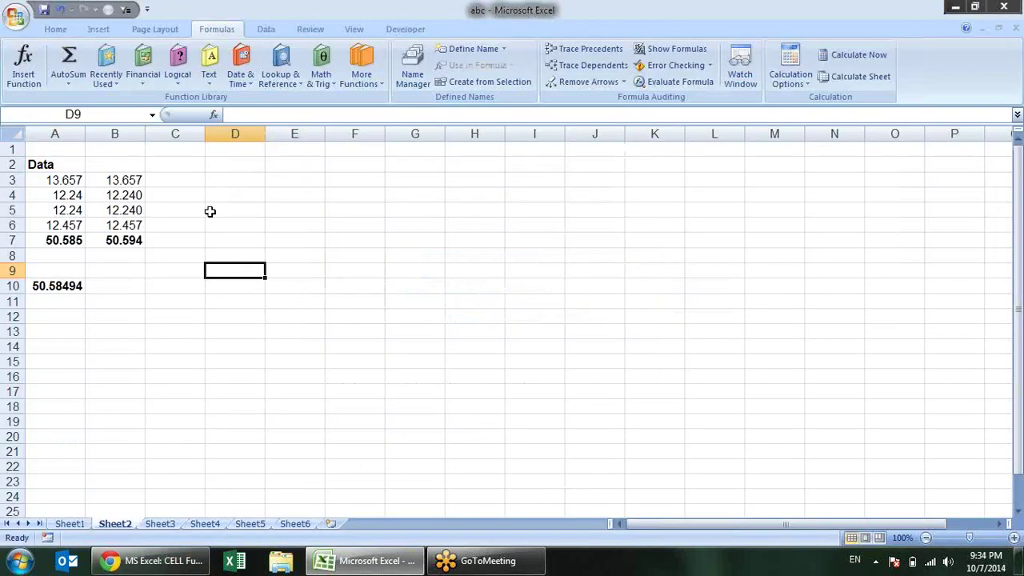
pyautogui.click(361, 64)
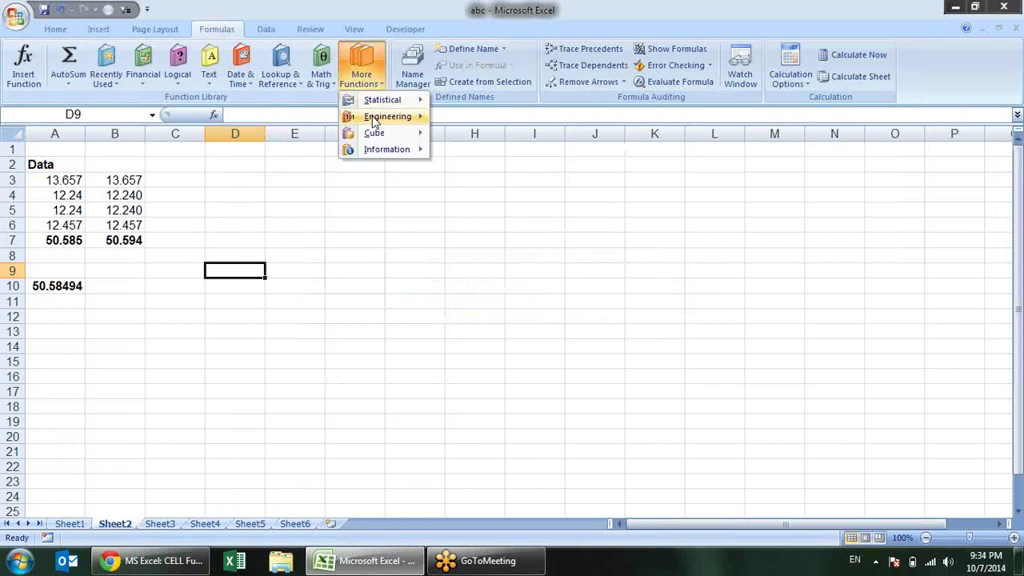
pyautogui.moveTo(388, 118)
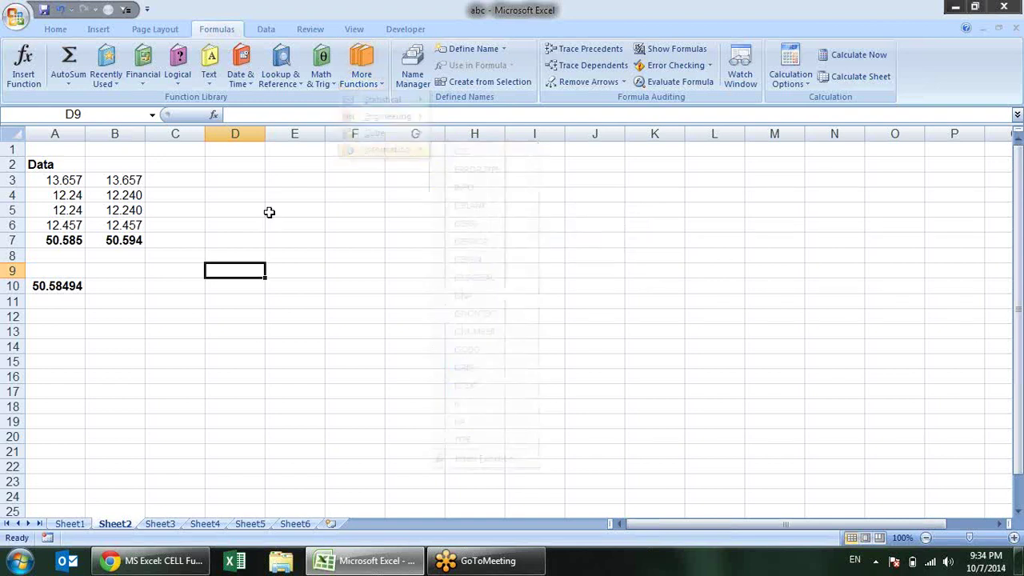
# - Open the ERROR.TYPE reference page and review the #NULL!, #DIV/0!, #VALUE! and #REF! codes
pyautogui.hotkey('alt', 'Tab')
pyautogui.hotkey('alt', 'Left')
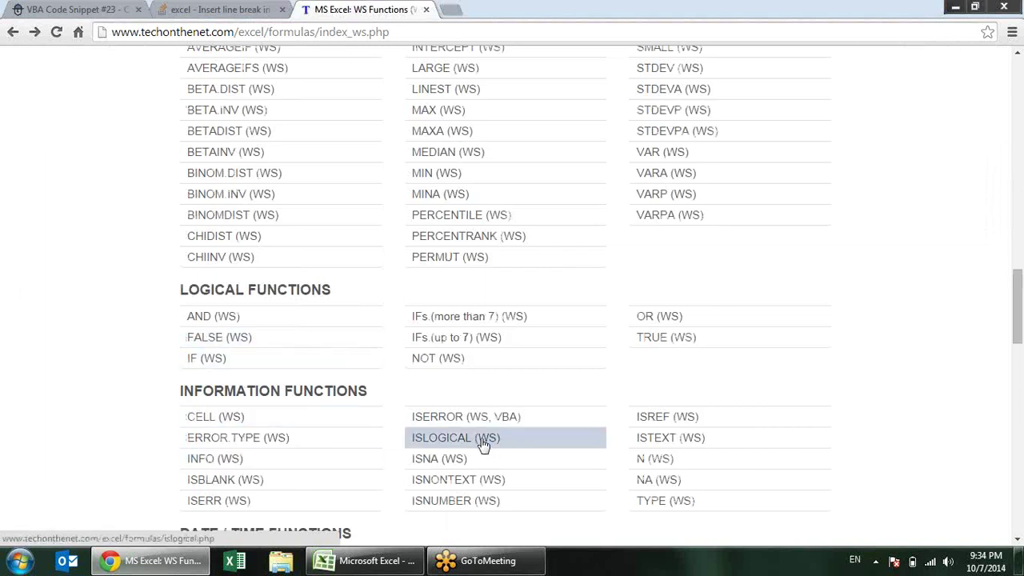
pyautogui.click(232, 450)
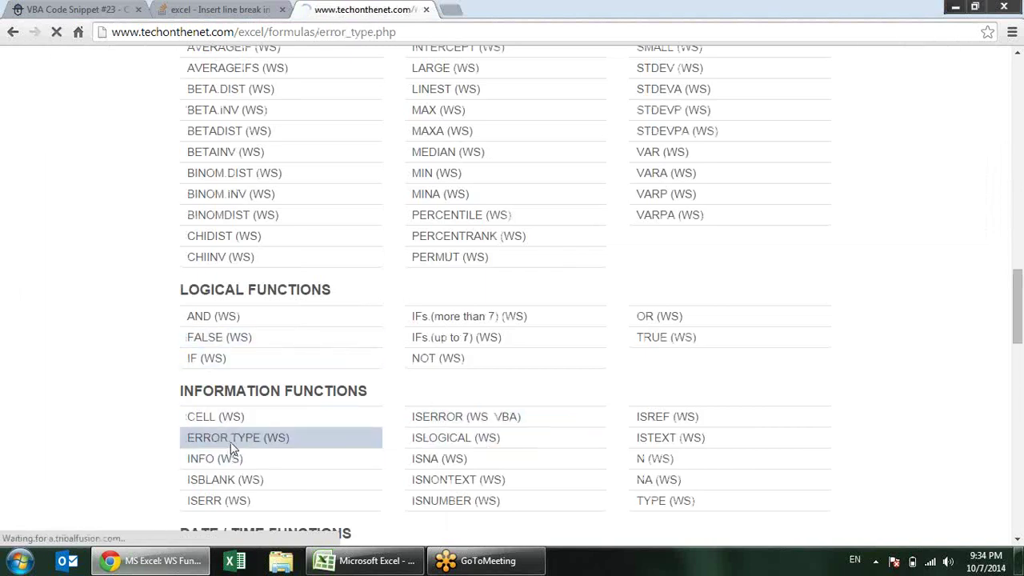
pyautogui.scroll(-3, 355, 248)
pyautogui.scroll(-2, 219, 160)
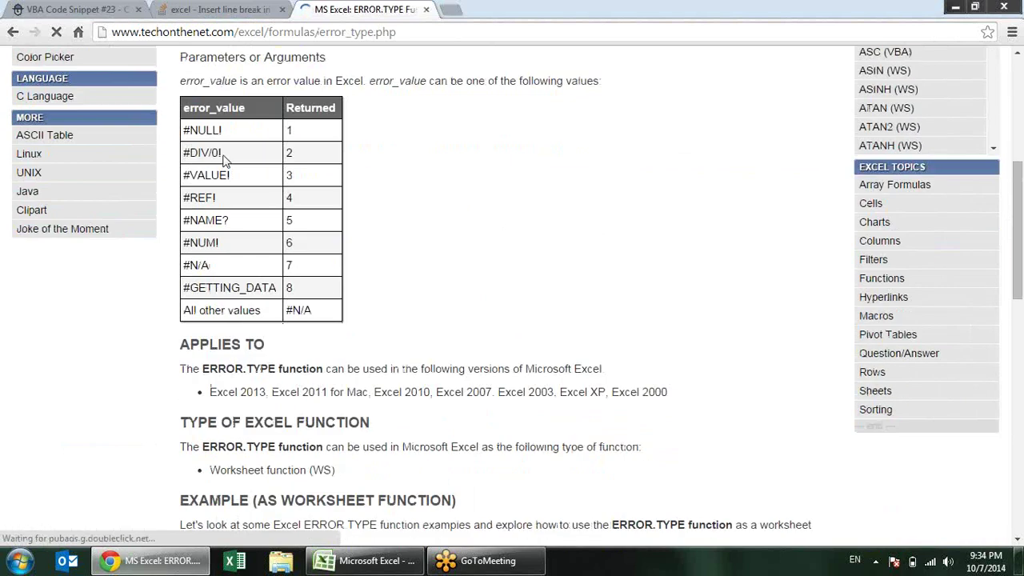
pyautogui.doubleClick(200, 130)
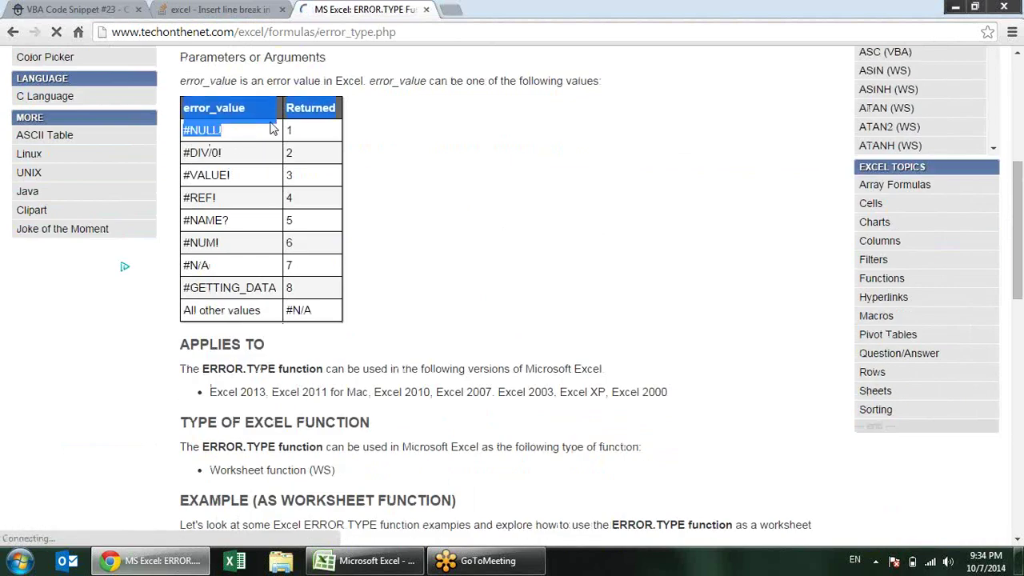
pyautogui.click(276, 132)
pyautogui.moveTo(183, 153); pyautogui.dragTo(240, 152)
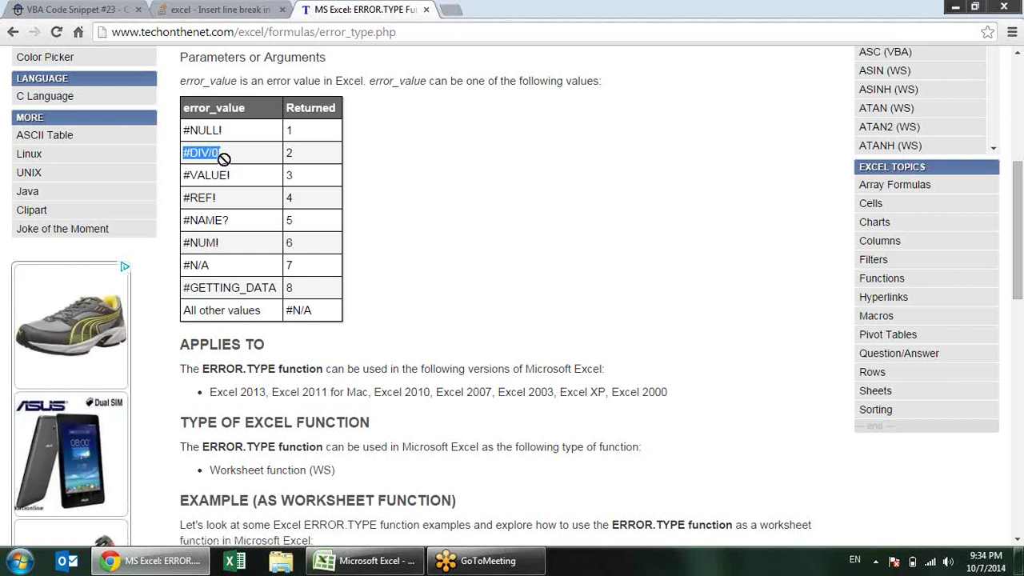
pyautogui.click(309, 164)
pyautogui.moveTo(189, 175); pyautogui.dragTo(306, 180)
pyautogui.click(203, 200)
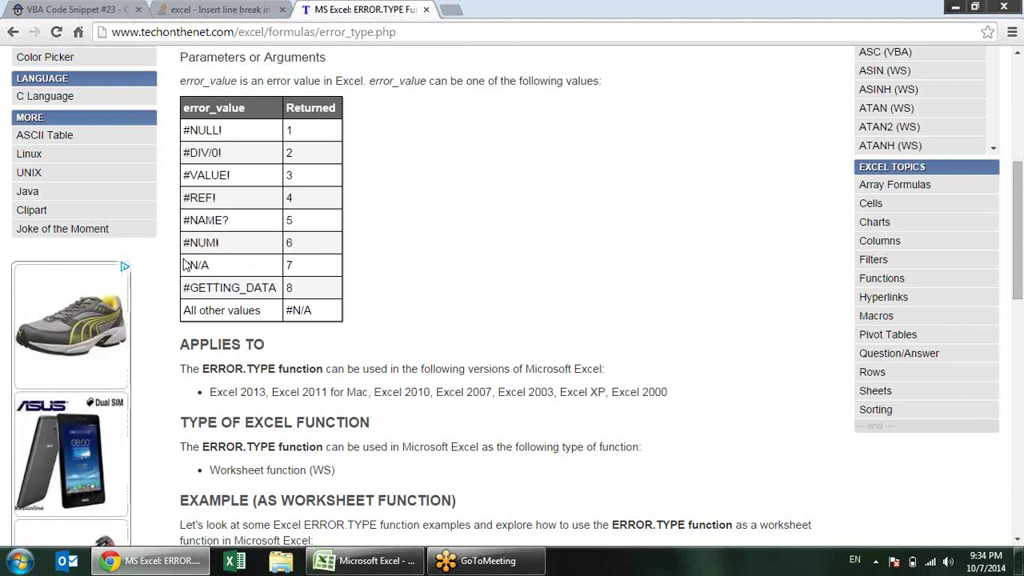
# - Review the #N/A and #GETTING_DATA codes and the example, then return to Excel
pyautogui.moveTo(192, 265); pyautogui.dragTo(226, 262)
pyautogui.click(304, 270)
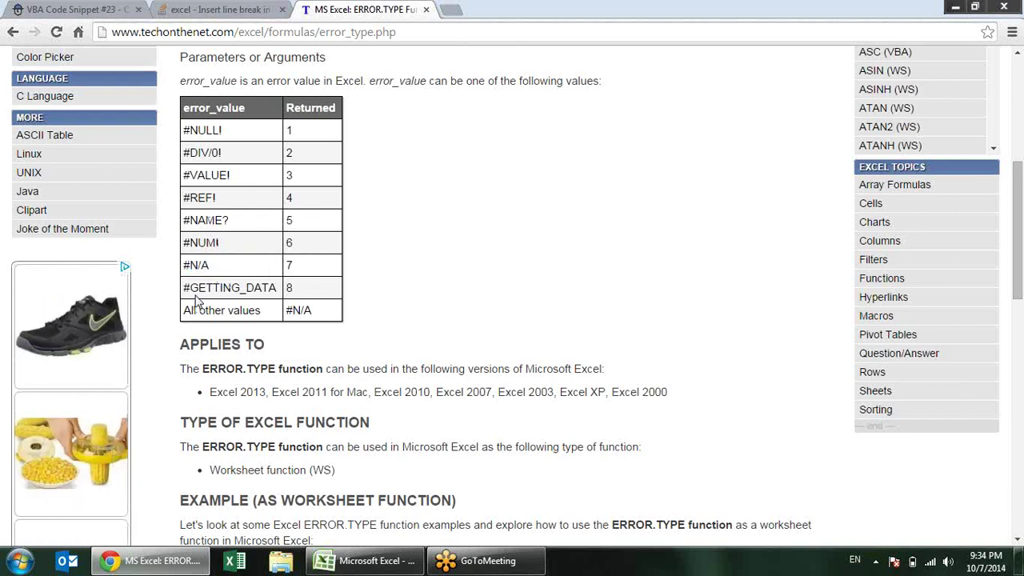
pyautogui.moveTo(193, 287)
pyautogui.mouseDown()
pyautogui.moveTo(273, 257)
pyautogui.moveTo(278, 289)
pyautogui.mouseUp()
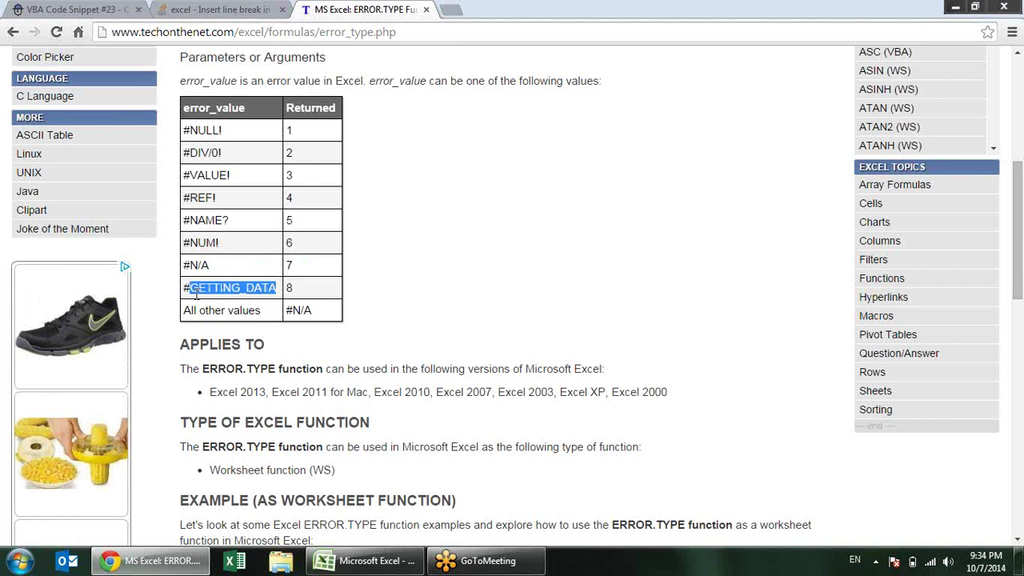
pyautogui.click(316, 296)
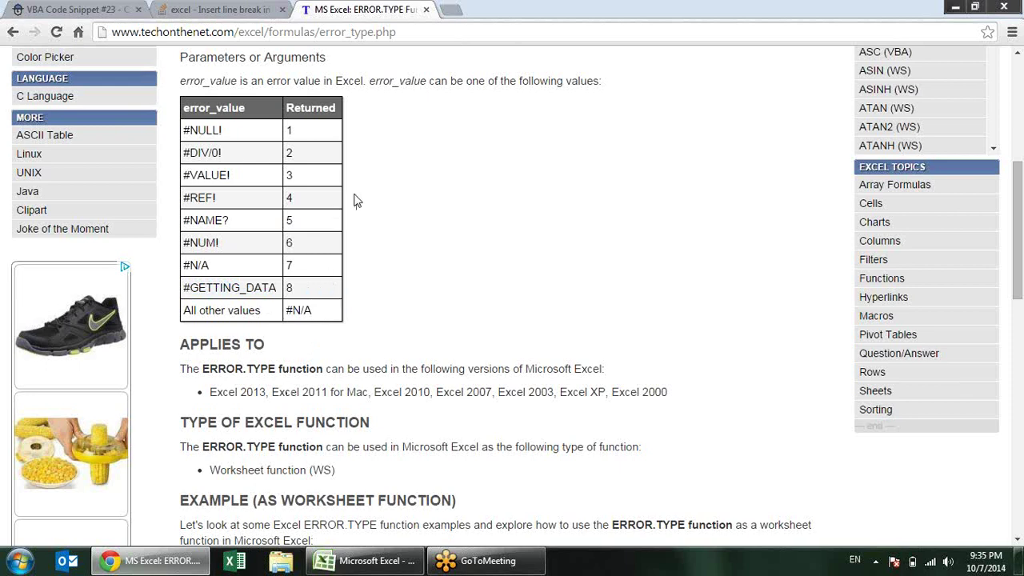
pyautogui.scroll(-1, 357, 200)
pyautogui.scroll(-2, 358, 202)
pyautogui.scroll(1, 359, 204)
pyautogui.scroll(-4, 362, 207)
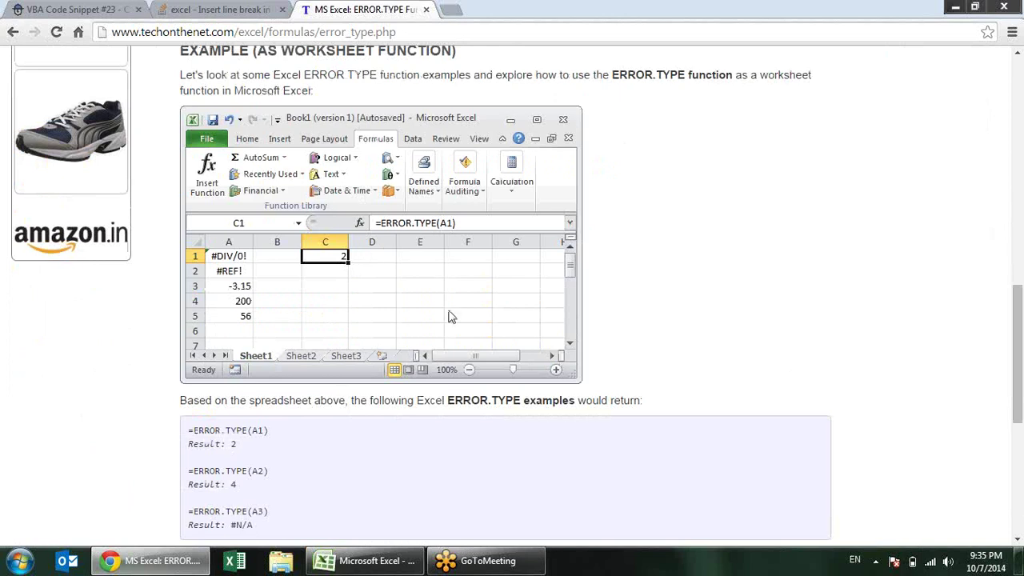
pyautogui.scroll(6, 453, 318)
pyautogui.hotkey('alt', 'Tab')
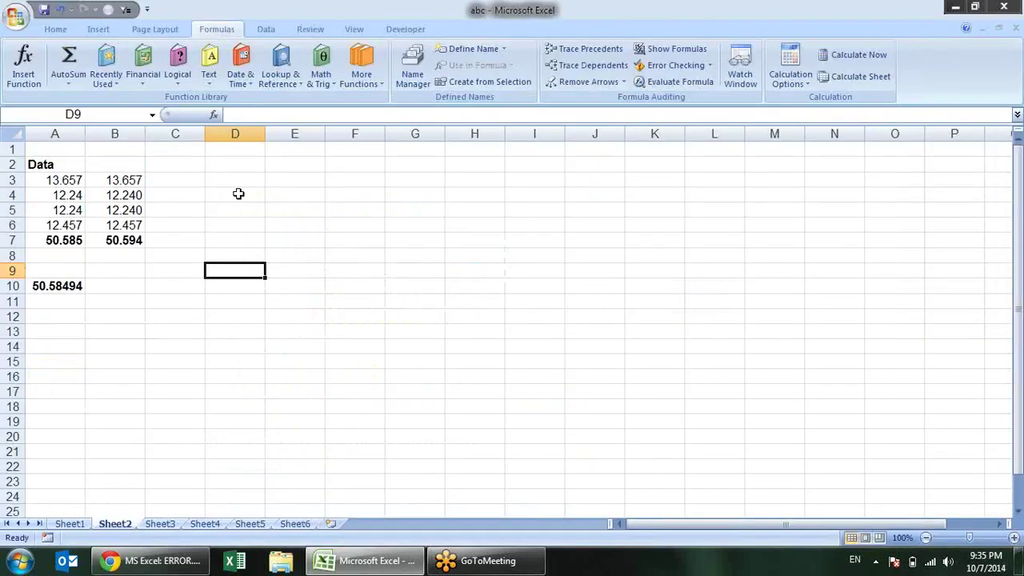
# - Enter 2 in D3, 0 in D4 and =D3/D4 in D5 to produce #DIV/0!
pyautogui.click(276, 182)
pyautogui.click(240, 182)
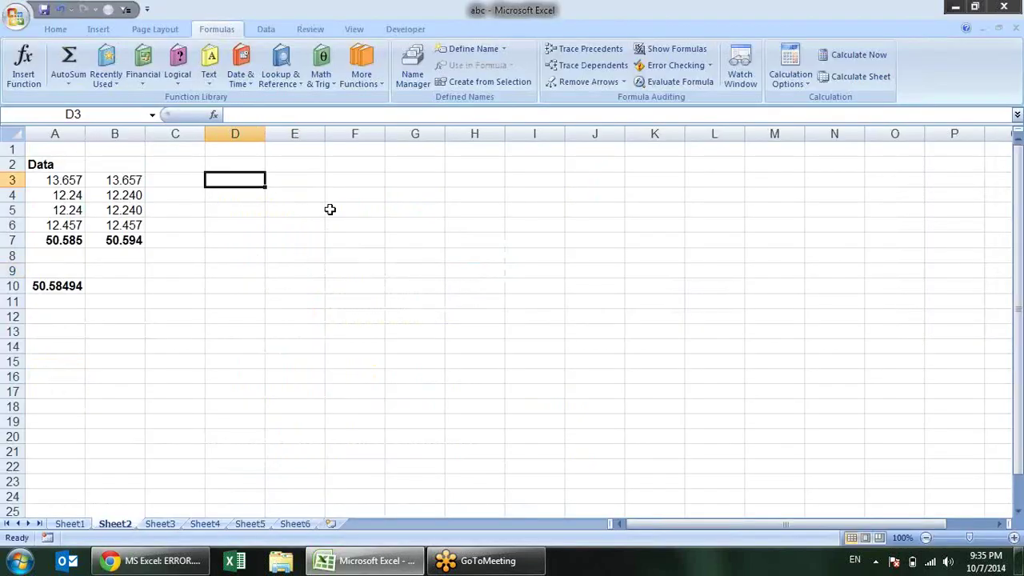
pyautogui.write('2')
pyautogui.press('Return')
pyautogui.write('0')
pyautogui.press('Return')
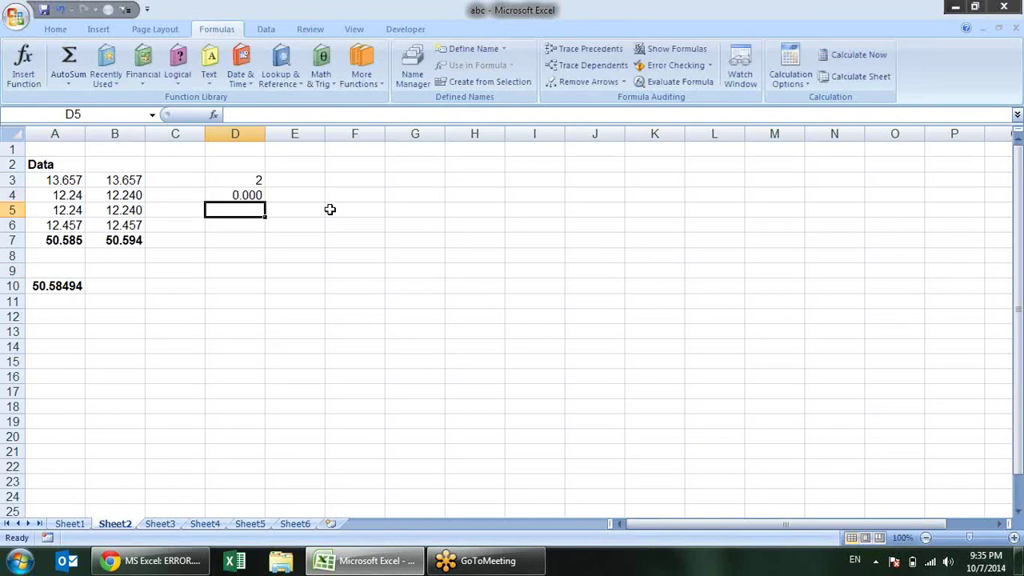
pyautogui.write('=')
pyautogui.press('Up')
pyautogui.press('Up')
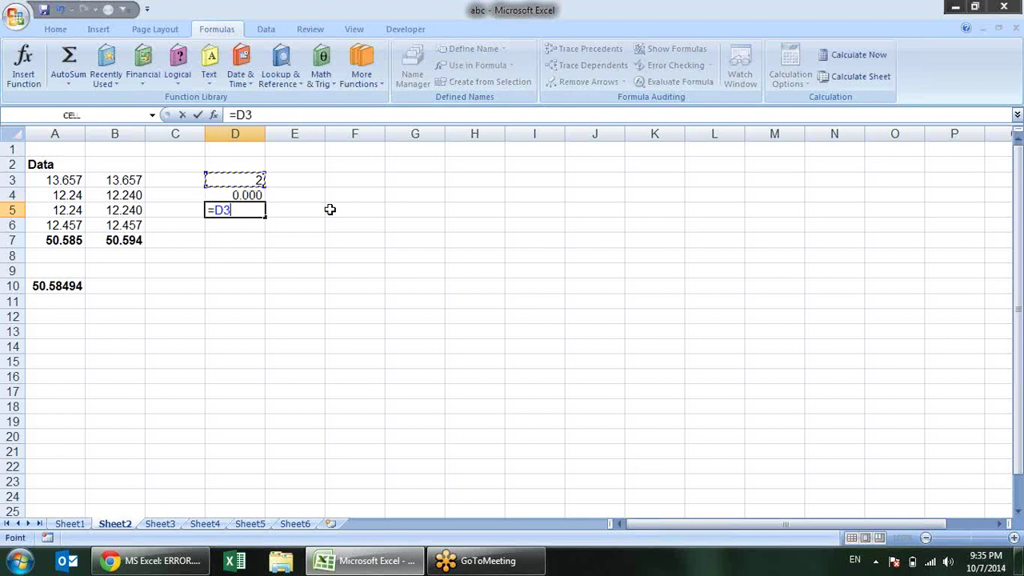
pyautogui.write('/')
pyautogui.press('Up')
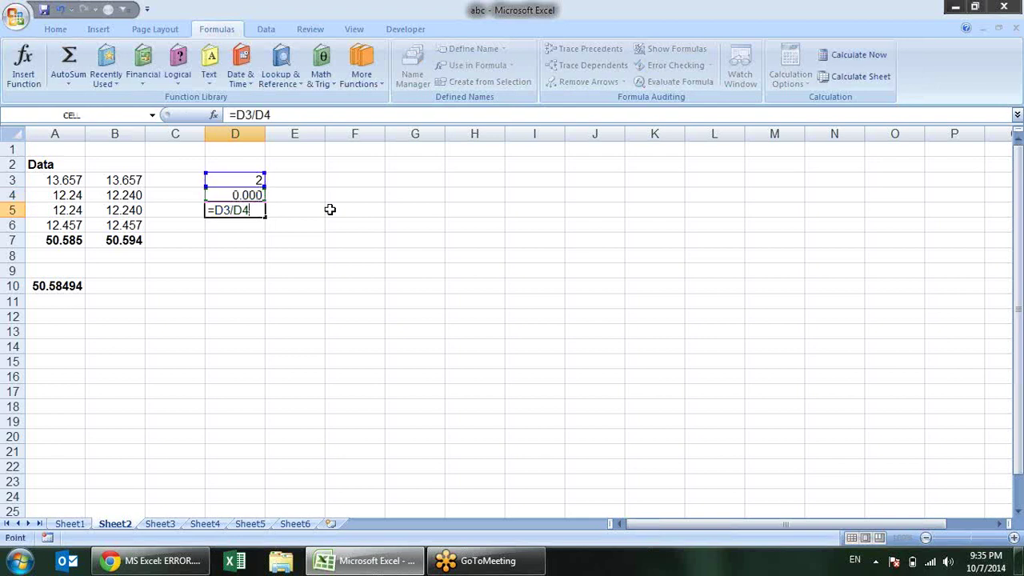
pyautogui.press('Return')
# - Enter =ERROR.TYPE(D5) in D6 and give it General format so it shows 2
pyautogui.write('=er')
pyautogui.press('Down')
pyautogui.press('Down')
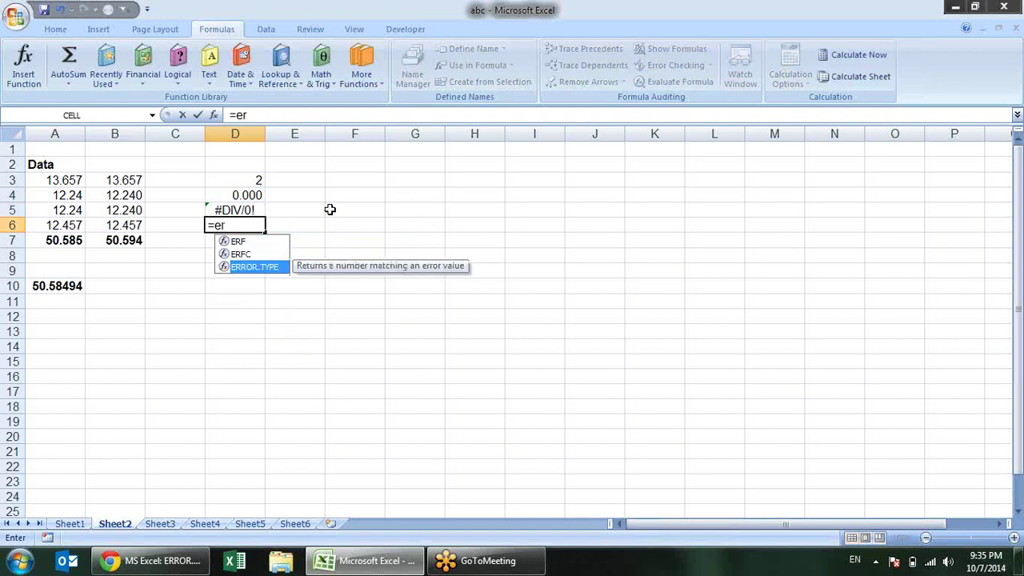
pyautogui.press('Tab')
pyautogui.press('Up')
pyautogui.press('Return')
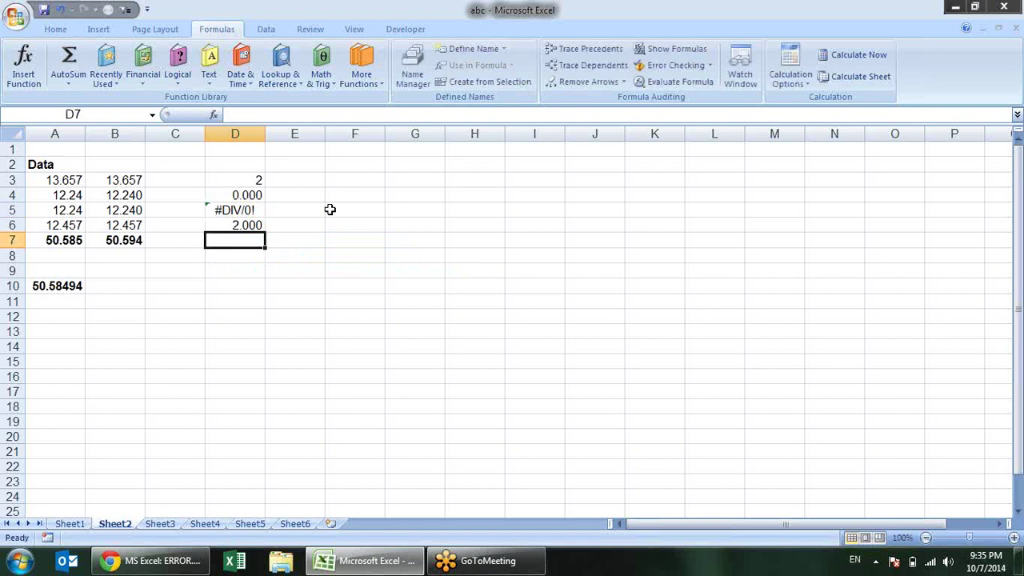
pyautogui.press('Up')
pyautogui.hotkey('ctrl', 'shift', '~')
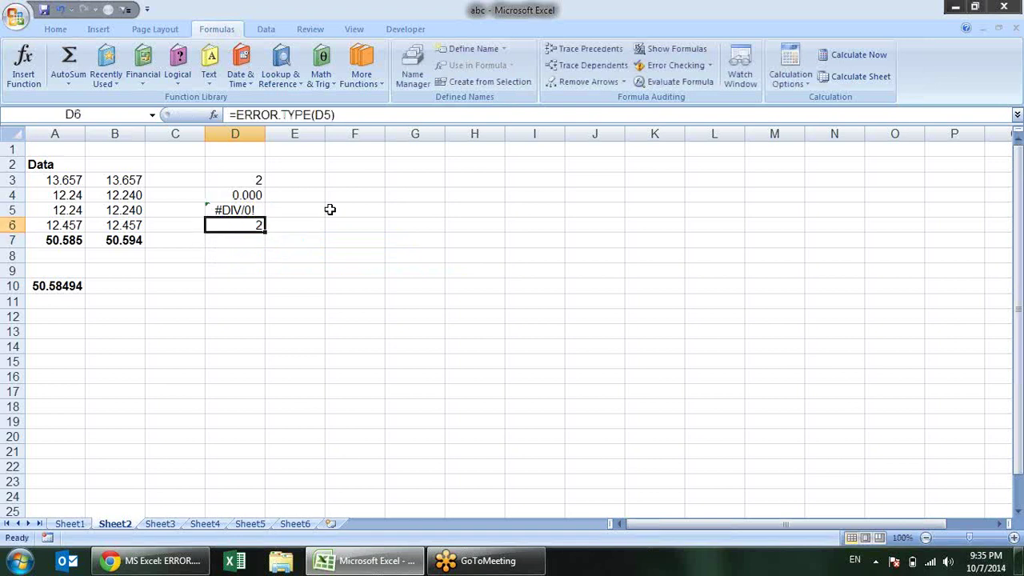
pyautogui.hotkey('alt', 'Tab')
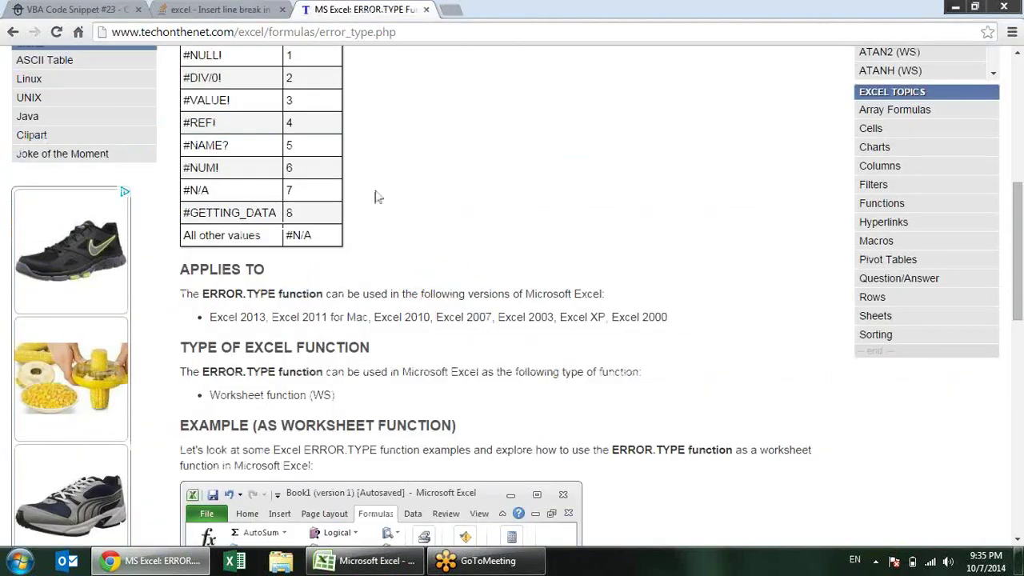
# - Highlight the #NULL! and #DIV/0! rows of the error-code table, then switch back to Excel
pyautogui.moveTo(274, 77); pyautogui.dragTo(171, 73)
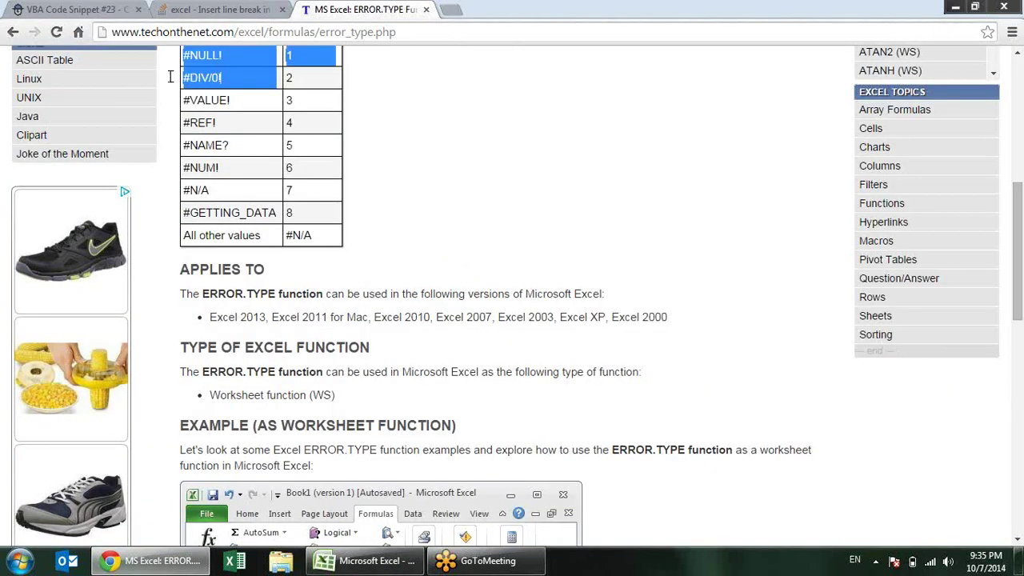
pyautogui.click(404, 123)
pyautogui.hotkey('alt', 'Tab')
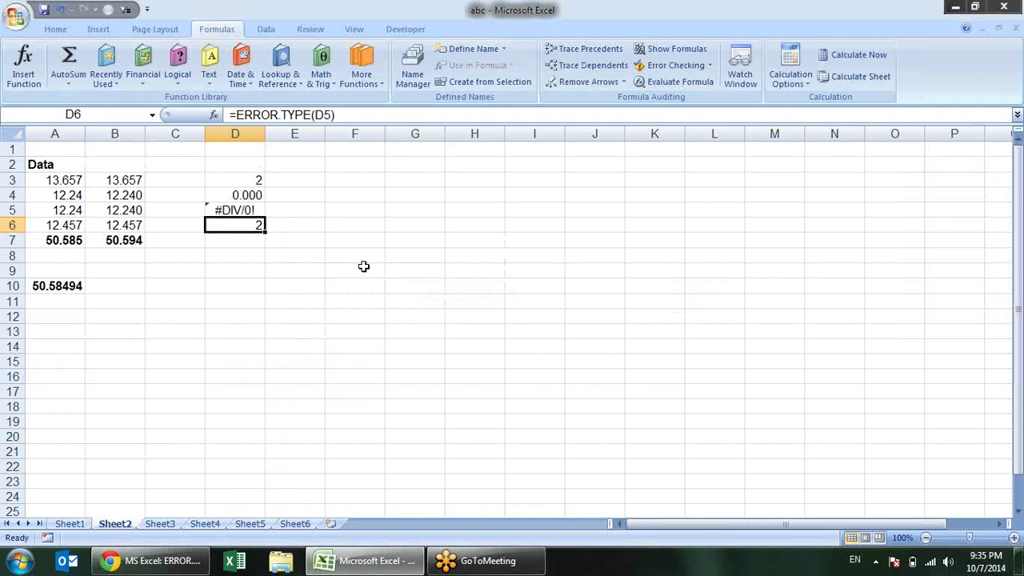
pyautogui.click(361, 74)
pyautogui.moveTo(396, 137)
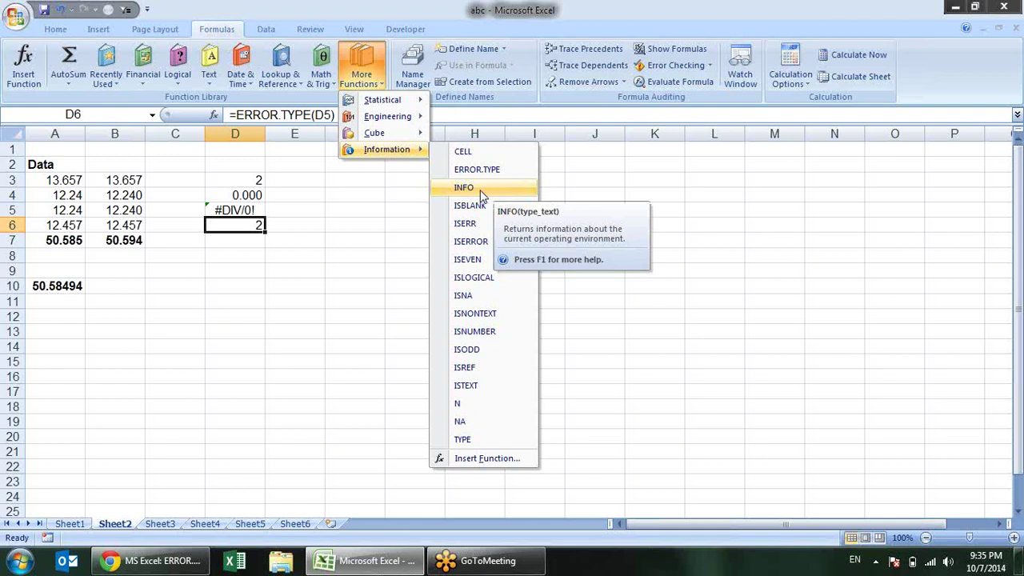
pyautogui.click(332, 236)
pyautogui.click(362, 200)
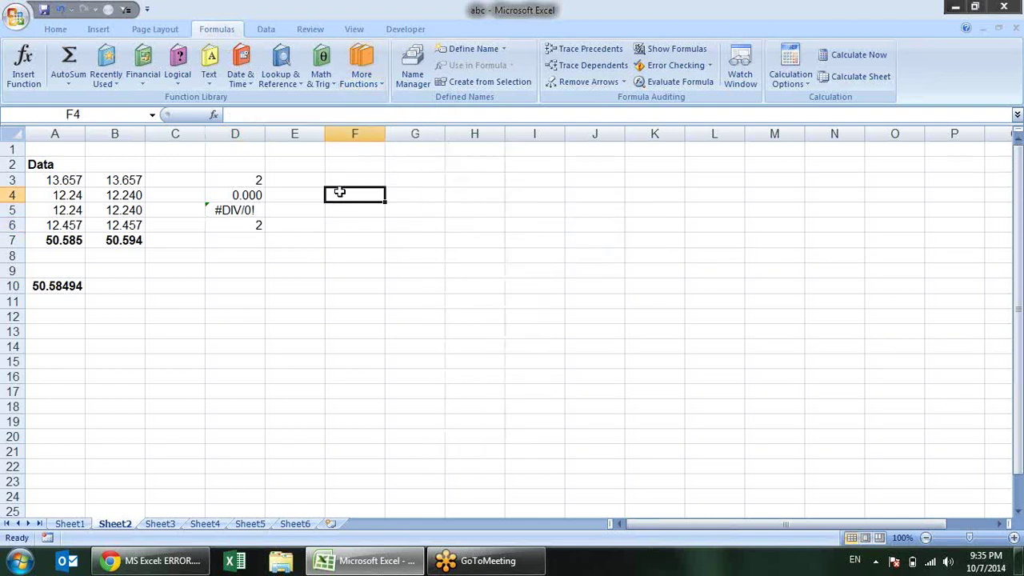
pyautogui.write('=info')
pyautogui.press('Tab')
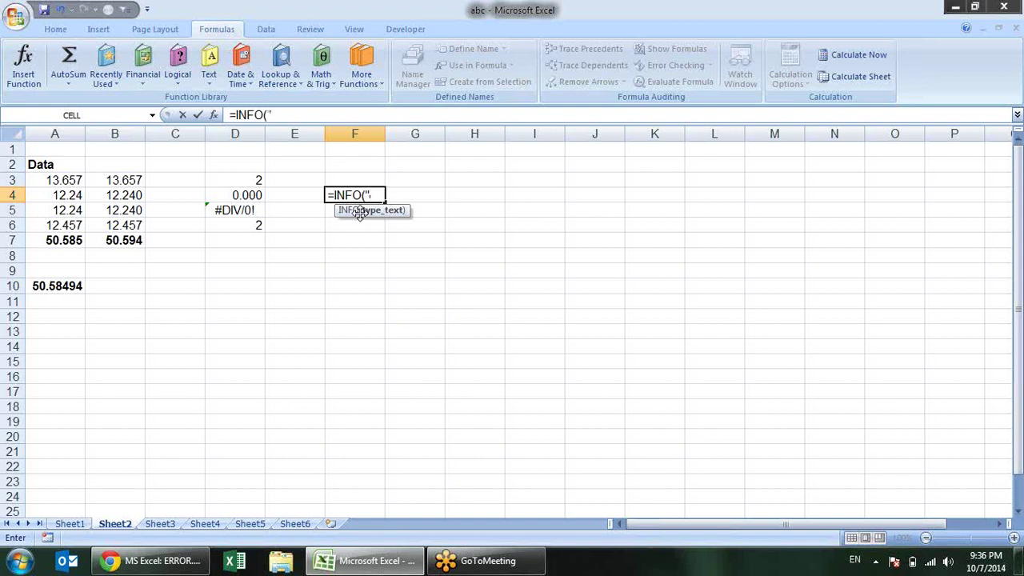
pyautogui.press('Escape')
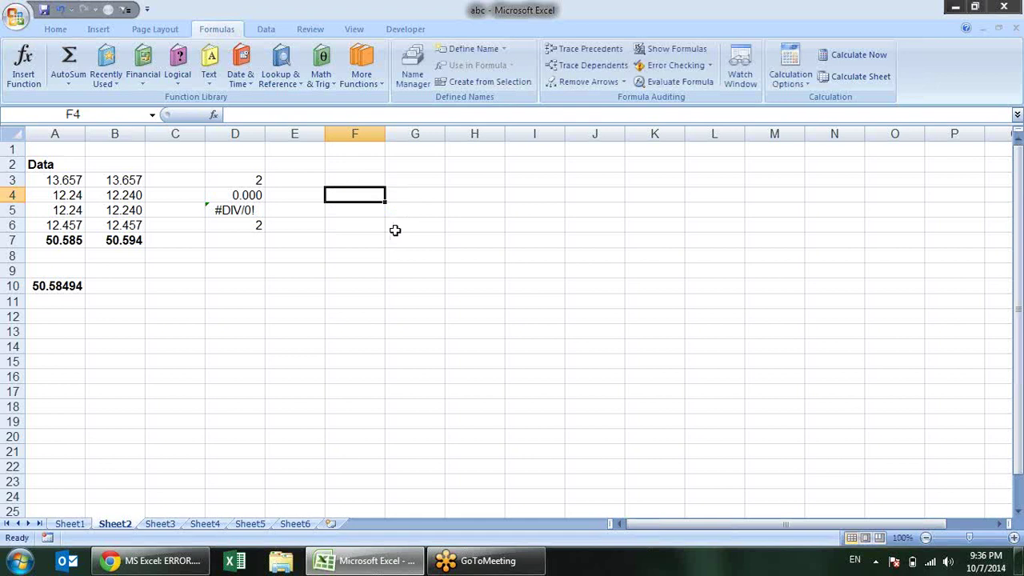
pyautogui.hotkey('alt', 'Tab')
pyautogui.scroll(4, 353, 292)
# - Read the directory, numfile and origin type values on the INFO function page, then return to Excel
pyautogui.click(13, 32)
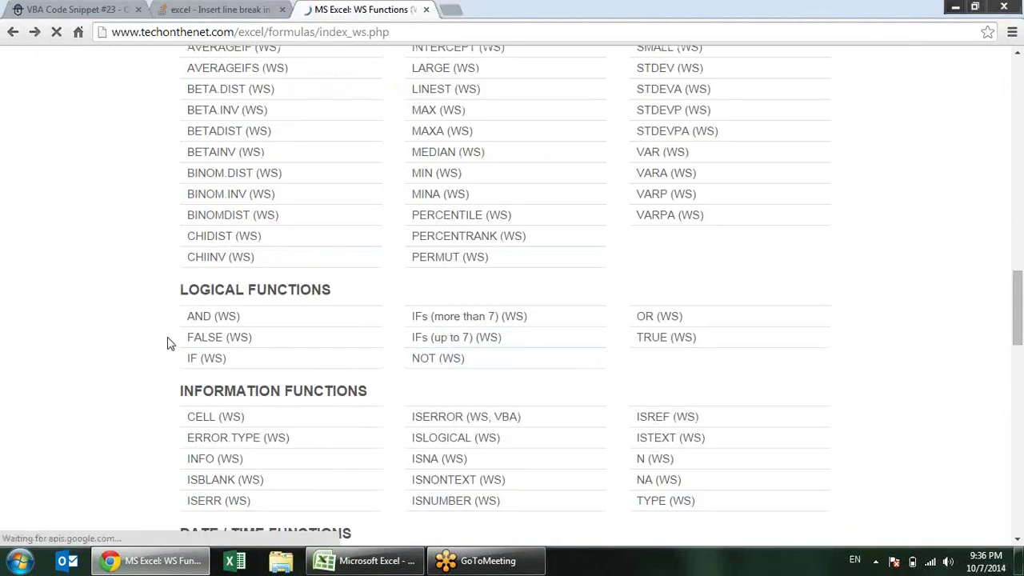
pyautogui.click(208, 460)
pyautogui.scroll(-2, 184, 296)
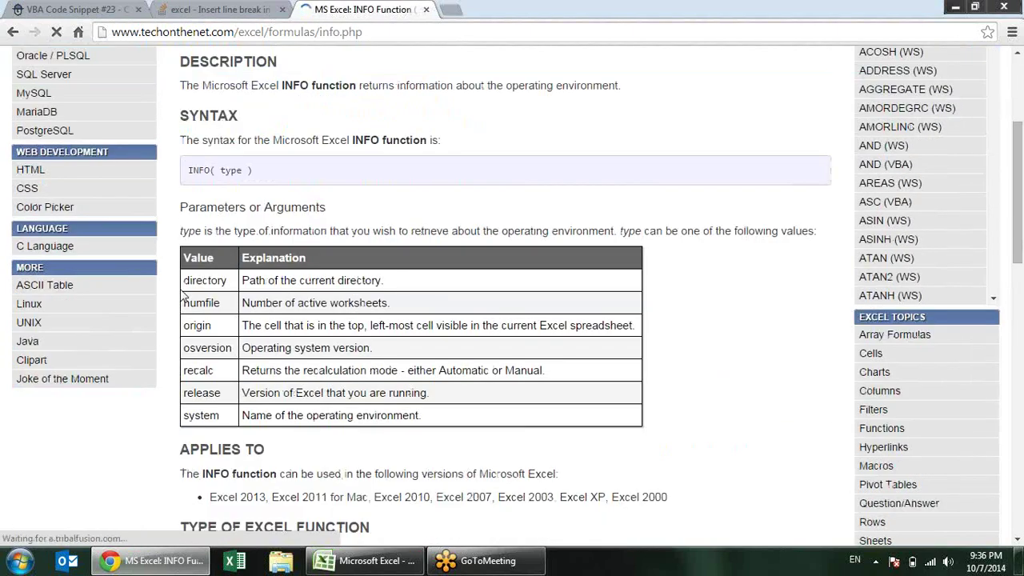
pyautogui.moveTo(183, 280); pyautogui.dragTo(235, 285)
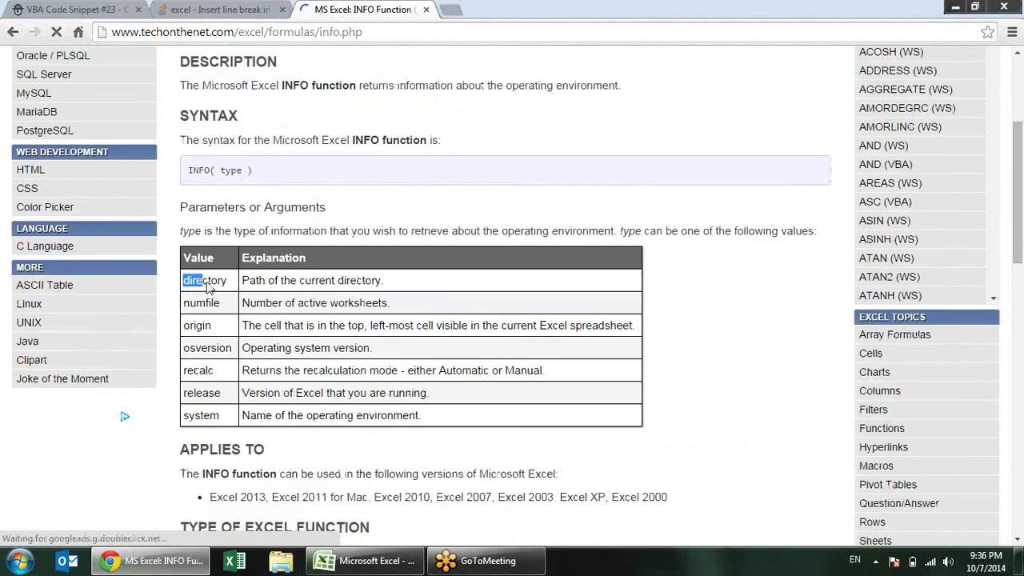
pyautogui.click(258, 280)
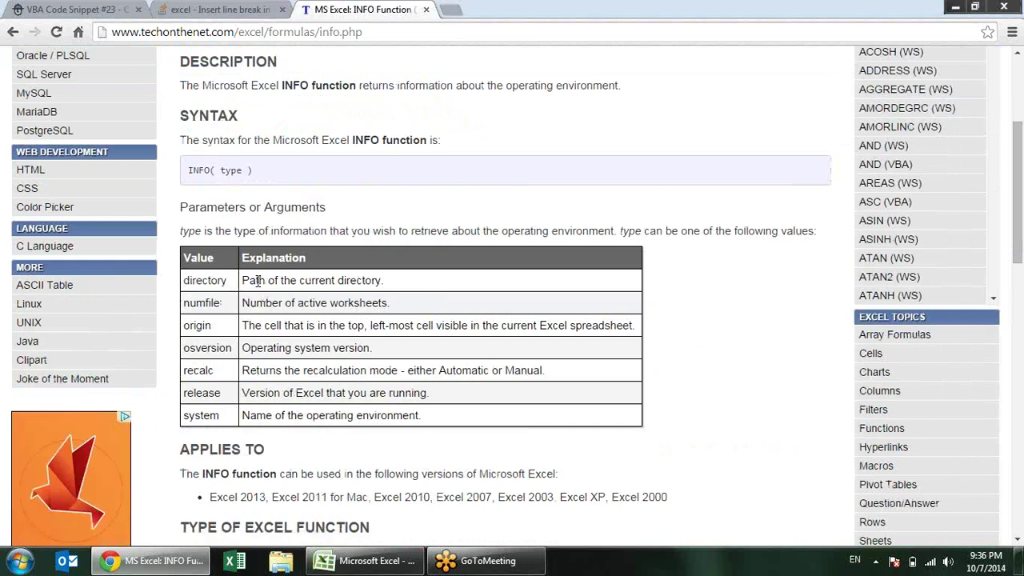
pyautogui.moveTo(256, 281); pyautogui.dragTo(372, 279)
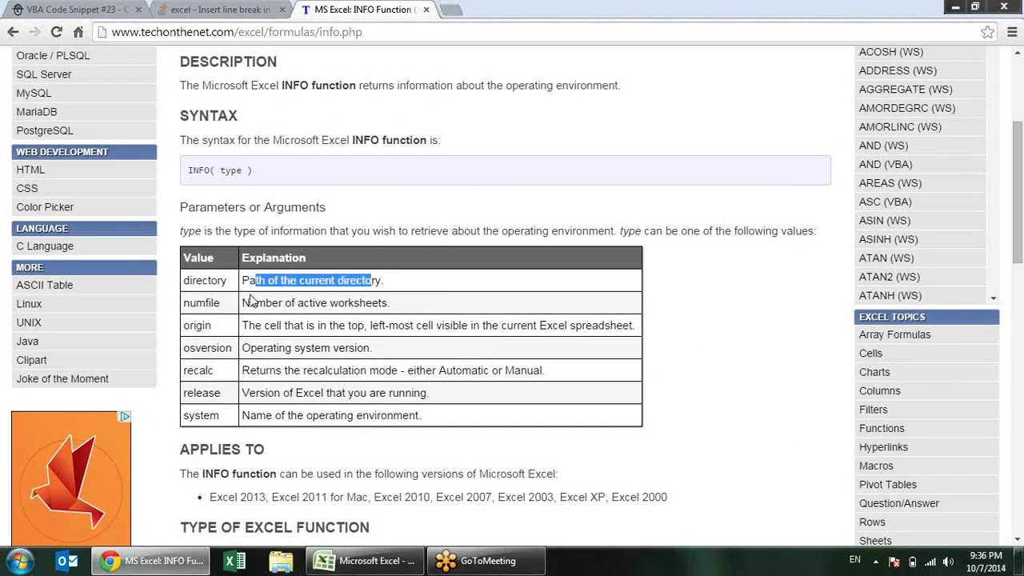
pyautogui.moveTo(192, 301); pyautogui.dragTo(384, 304)
pyautogui.click(334, 306)
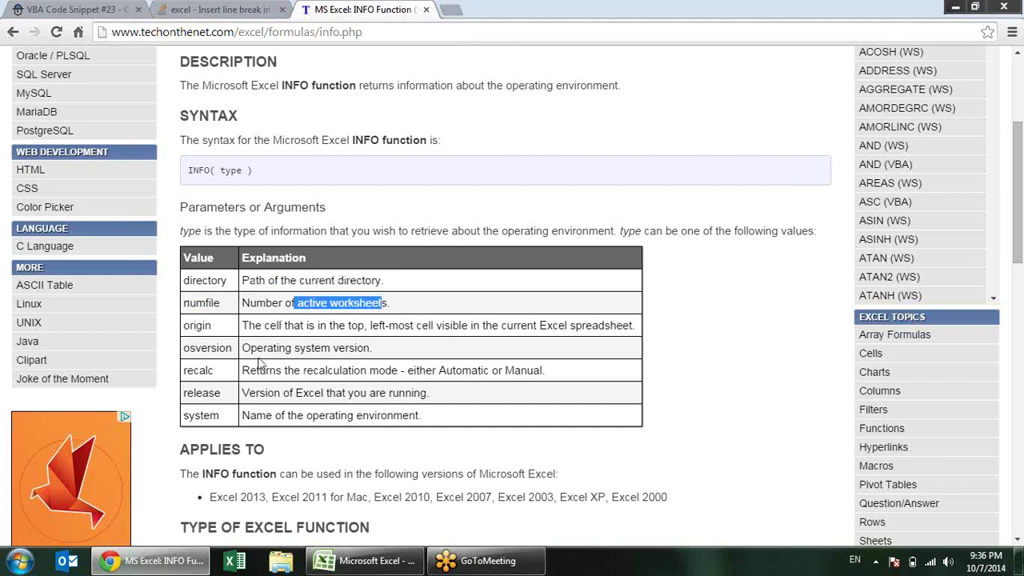
pyautogui.moveTo(202, 325); pyautogui.dragTo(345, 327)
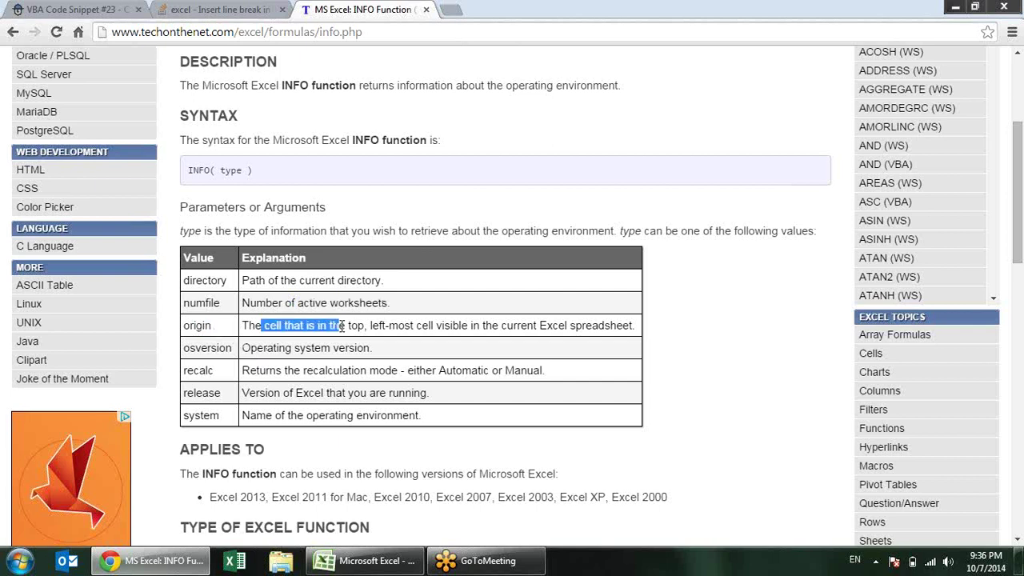
pyautogui.hotkey('alt', 'Tab')
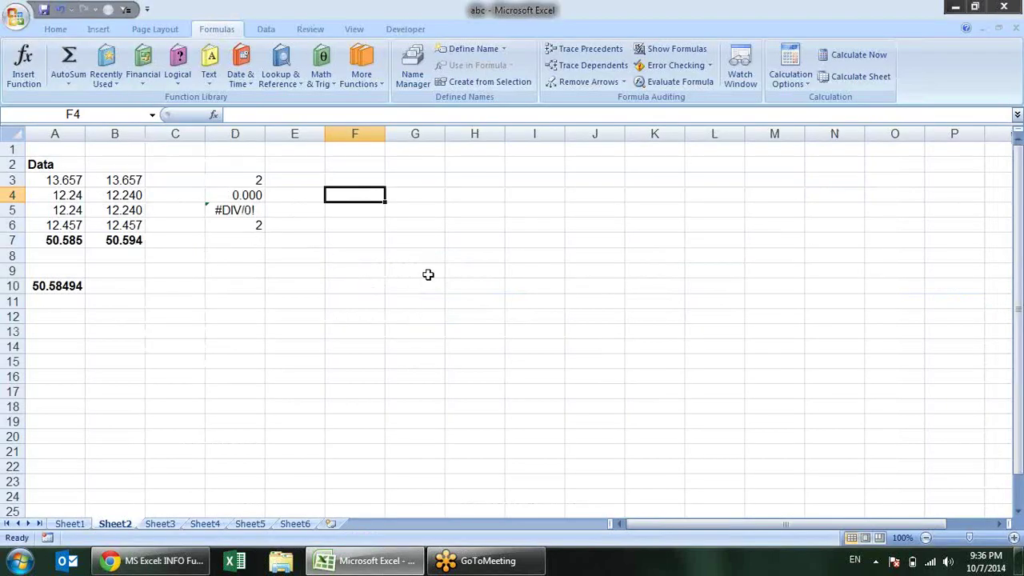
# - Try =INFO("directory") in G9, then delete it
pyautogui.click(427, 274)
pyautogui.write('=')
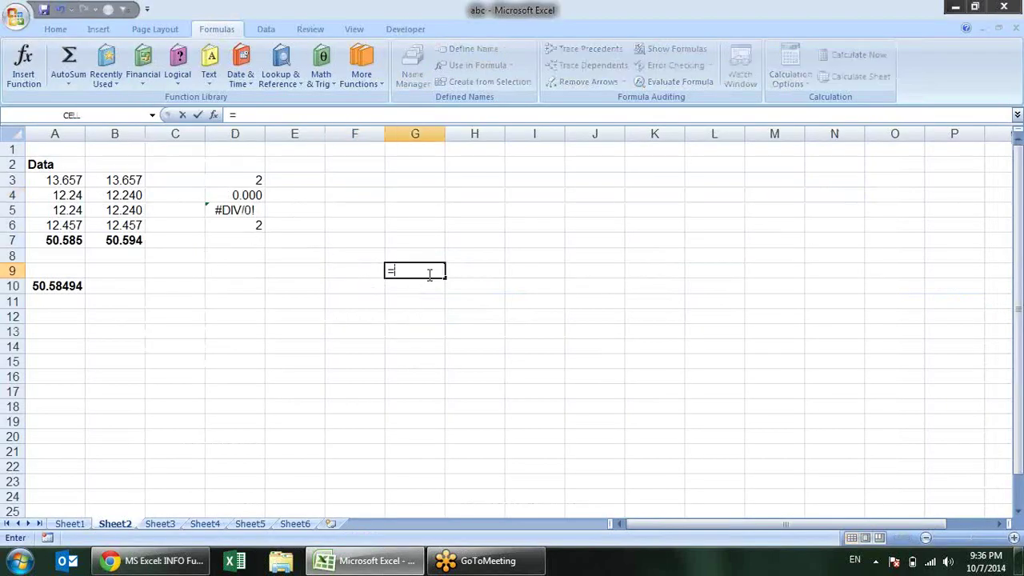
pyautogui.write('info')
pyautogui.press('Tab')
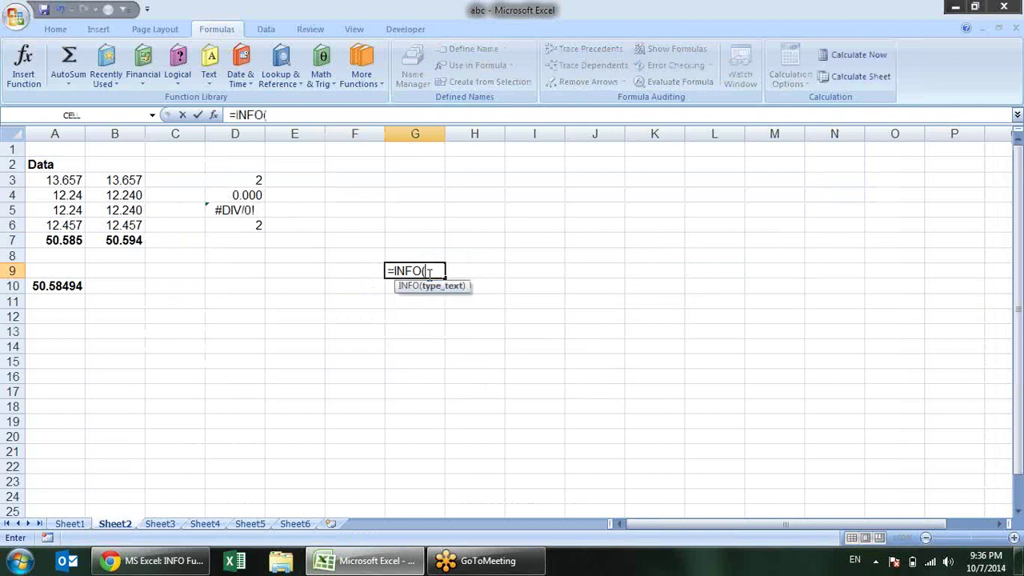
pyautogui.write('directory')
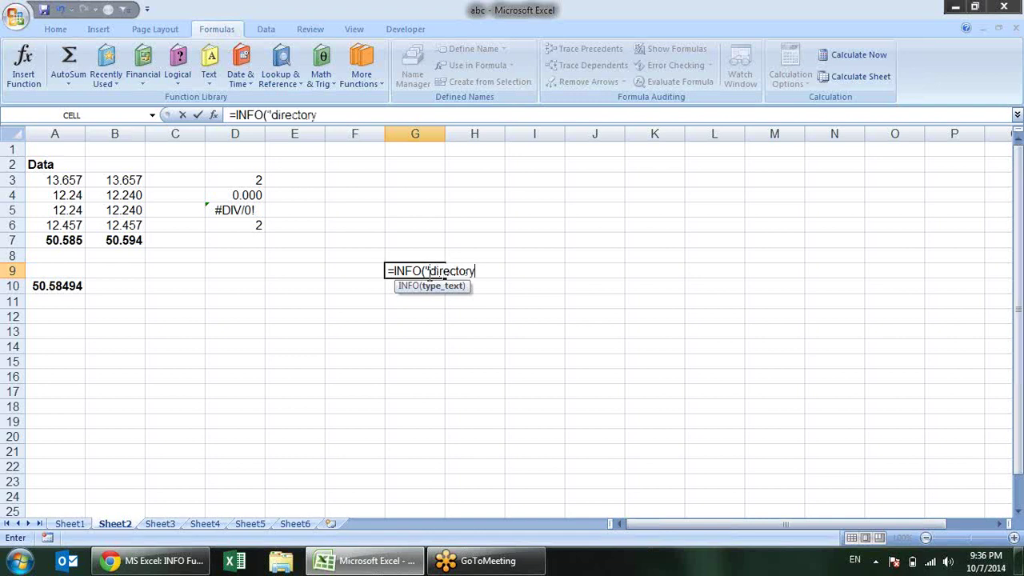
pyautogui.write('")')
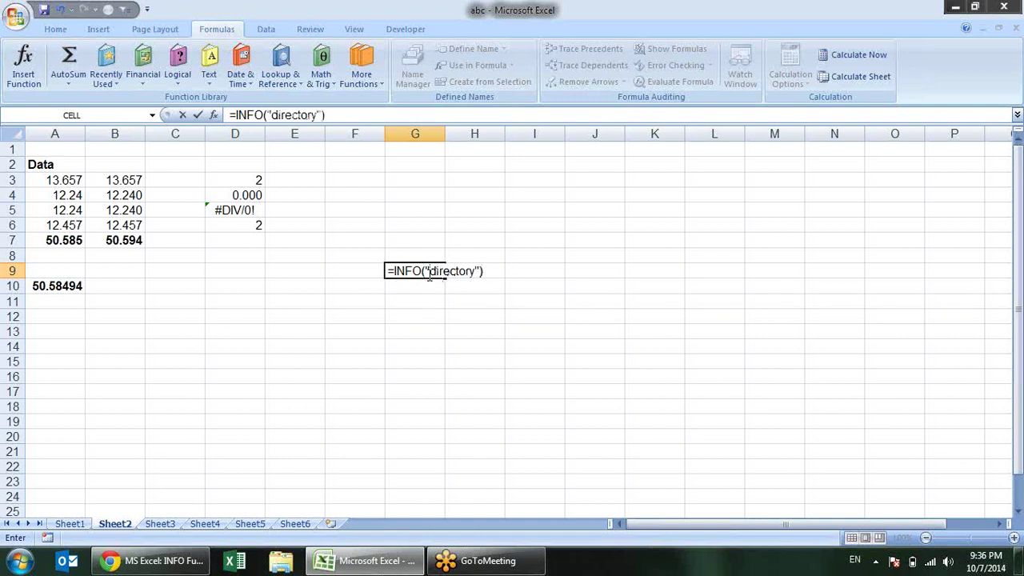
pyautogui.press('Return')
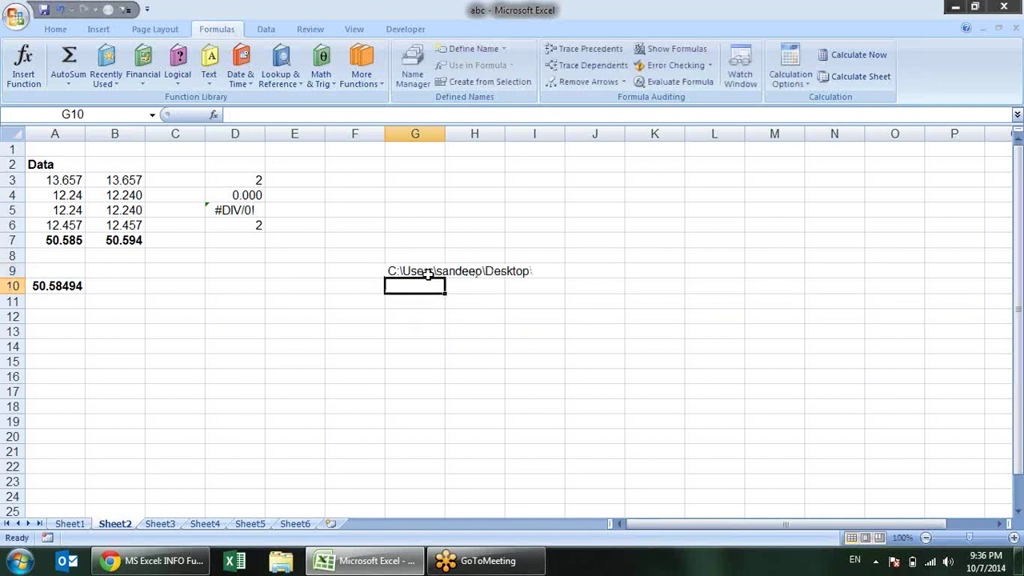
pyautogui.click(428, 274)
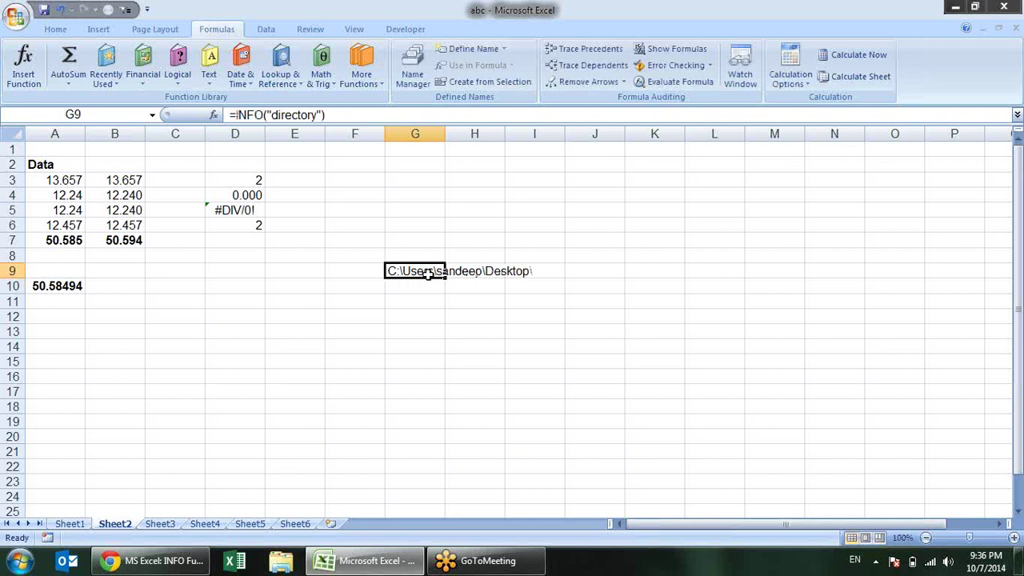
pyautogui.press('Delete')
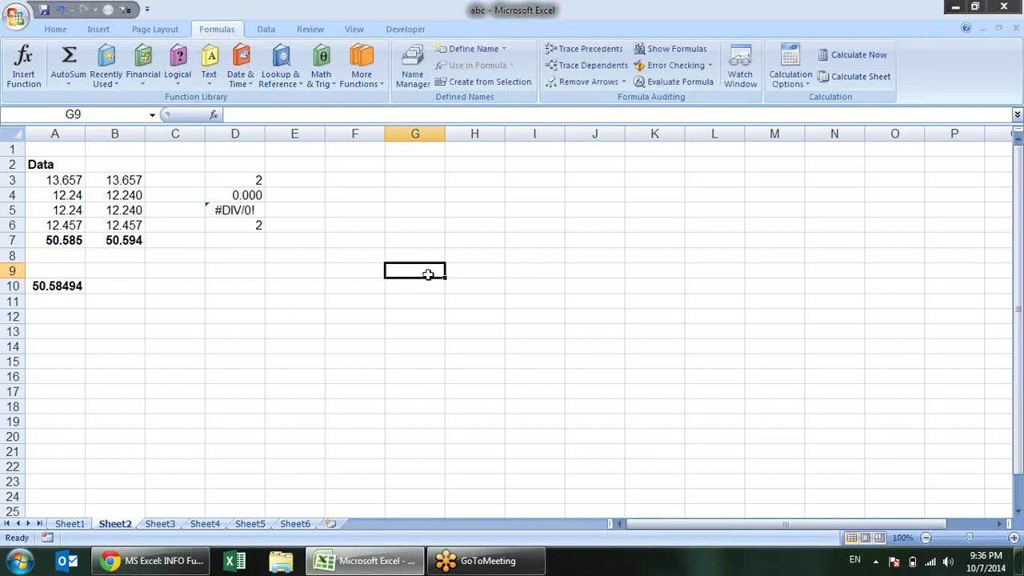
# - Enter =INFO("origin") in G9 to show the top-left visible cell reference
pyautogui.write('=info')
pyautogui.press('Tab')
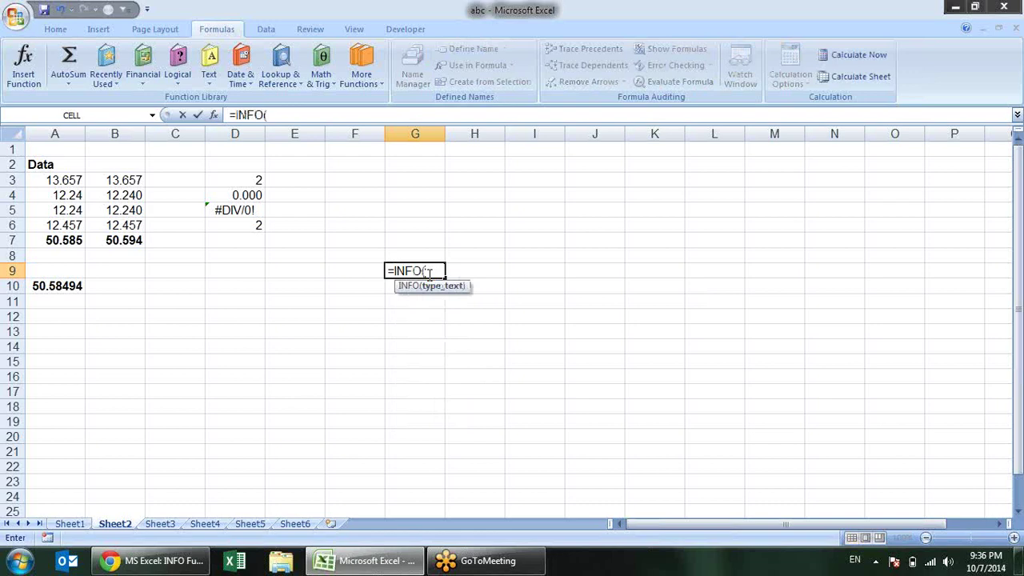
pyautogui.hotkey('alt', 'Tab')
pyautogui.hotkey('alt', 'Tab')
pyautogui.write('o')
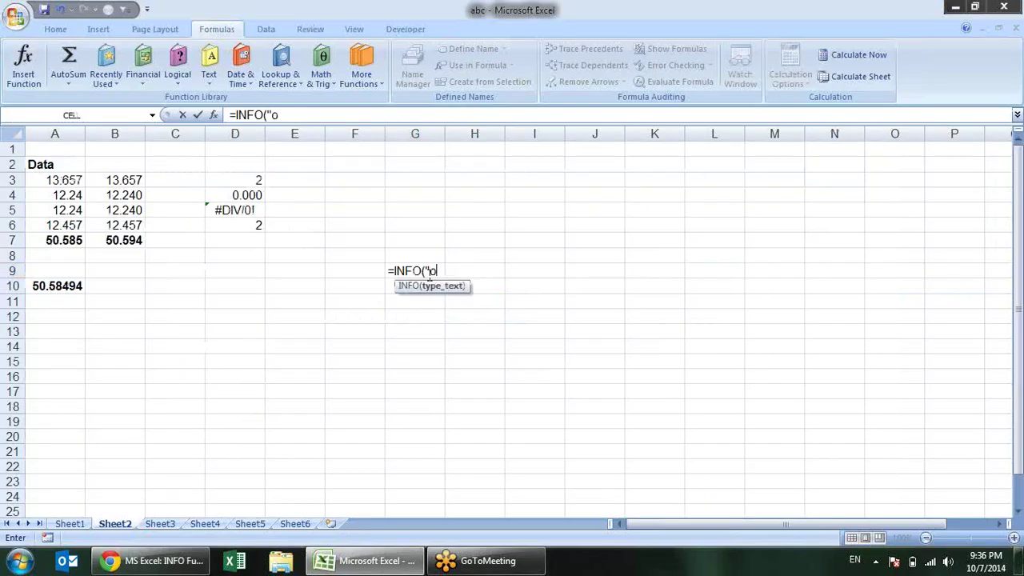
pyautogui.write('rigin')
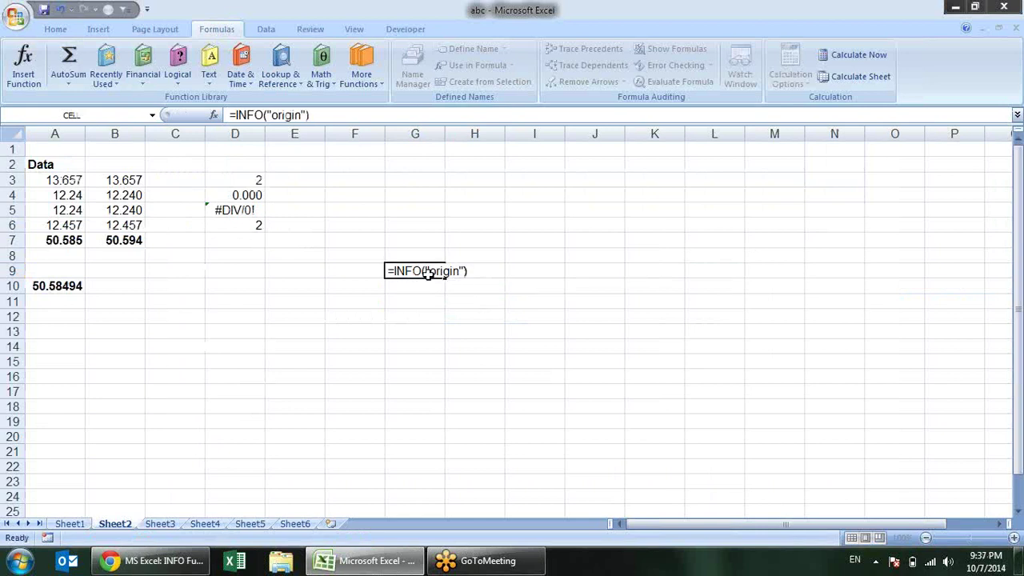
pyautogui.press('Return')
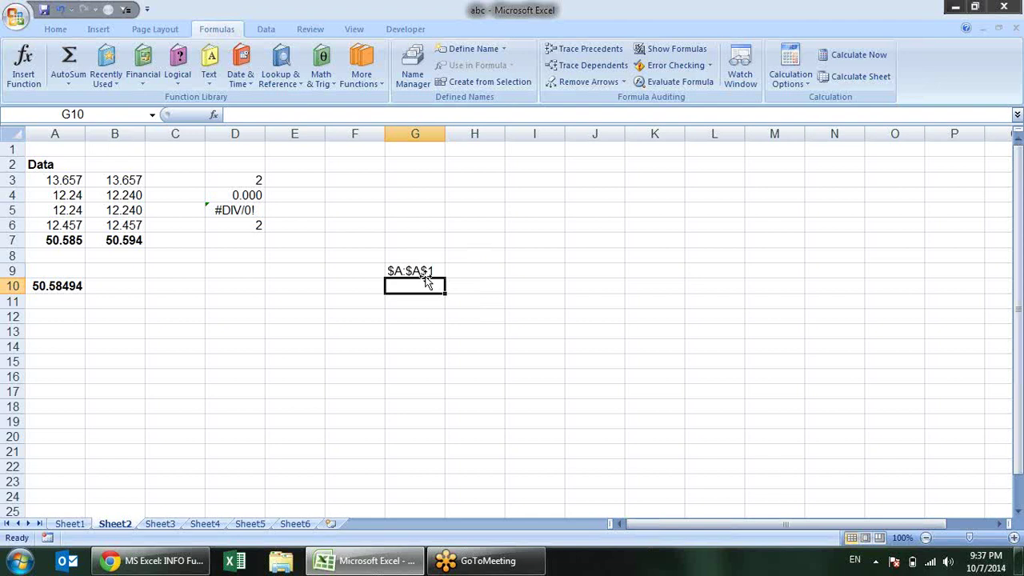
pyautogui.click(425, 274)
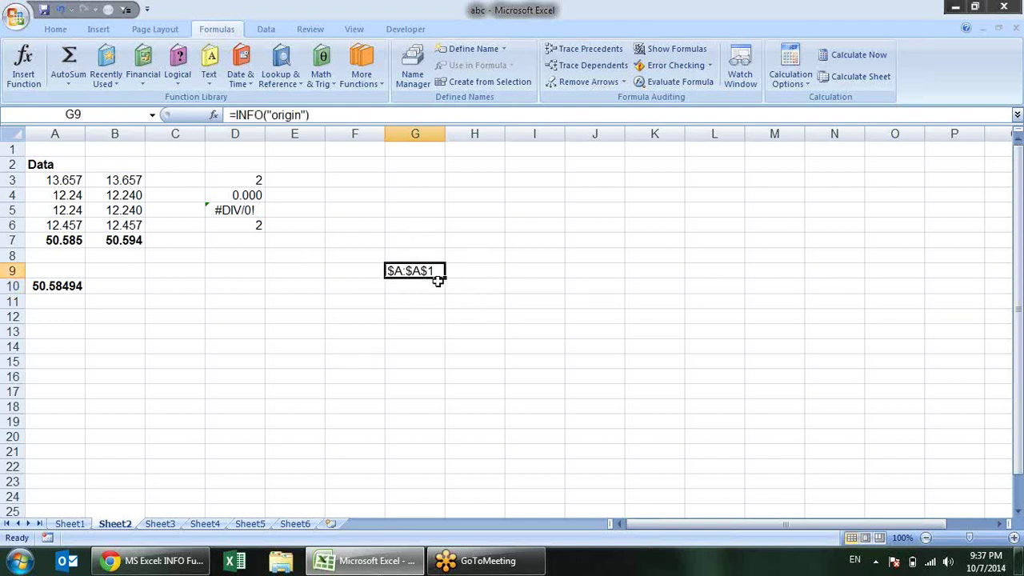
# - Shift the view so column C leads and recalculate G9's origin result
pyautogui.click(49, 146)
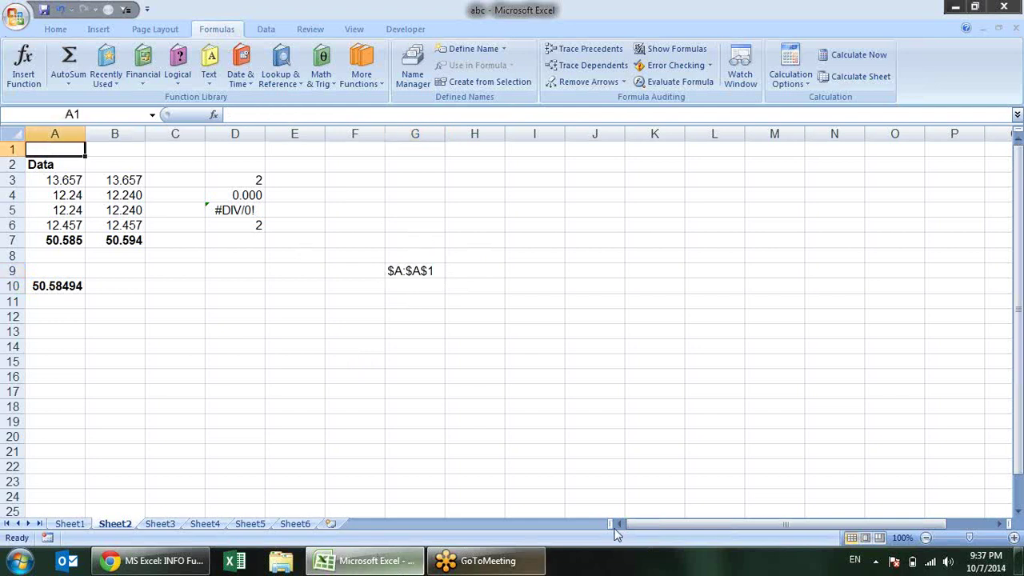
pyautogui.click(998, 524)
pyautogui.click(999, 524)
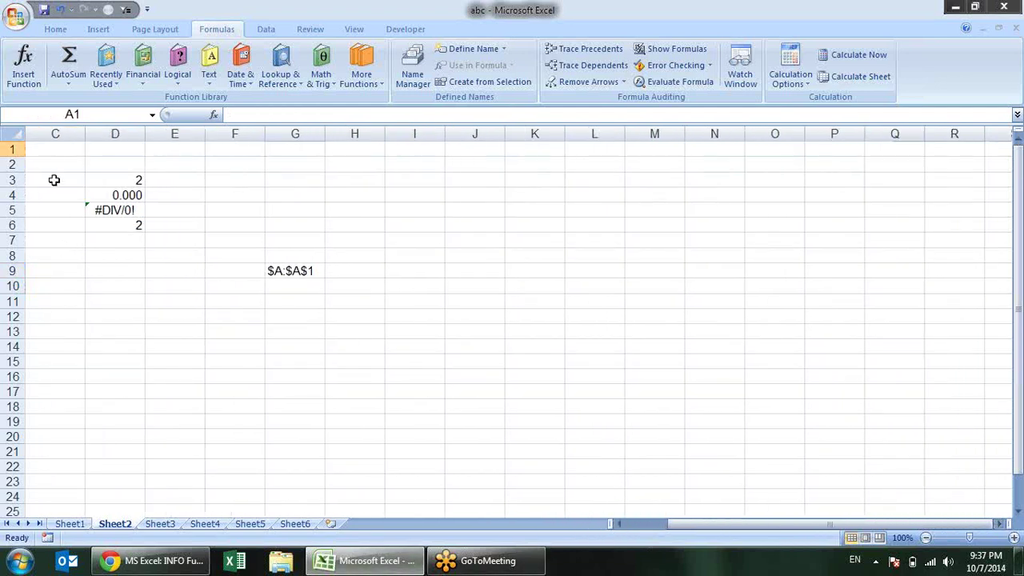
pyautogui.click(43, 150)
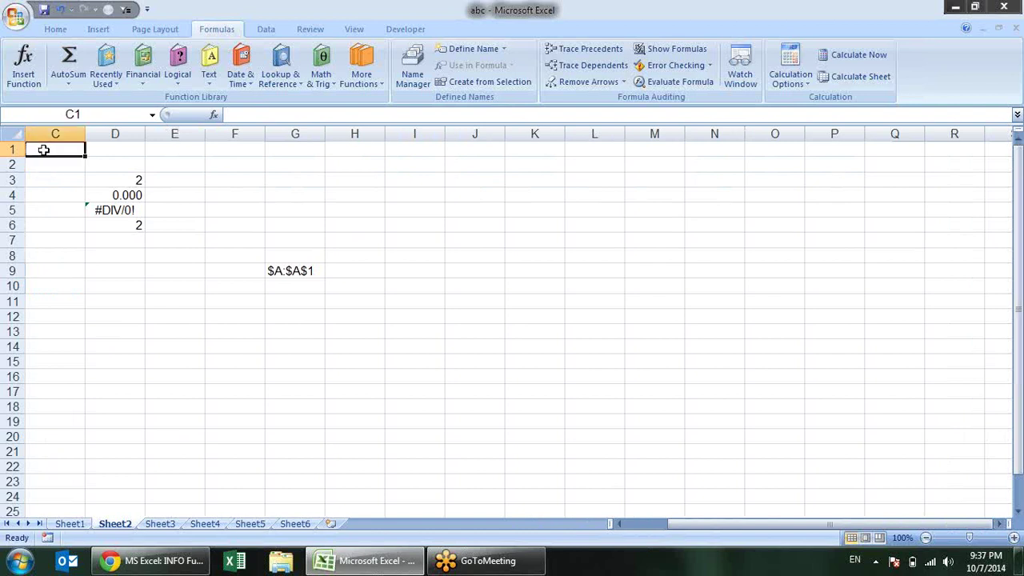
pyautogui.doubleClick(273, 270)
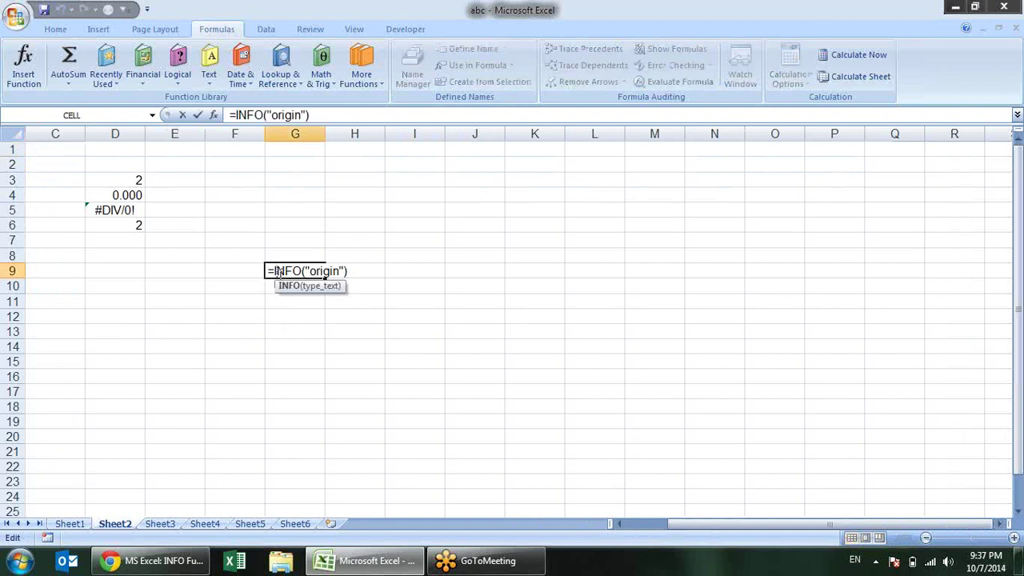
pyautogui.press('Return')
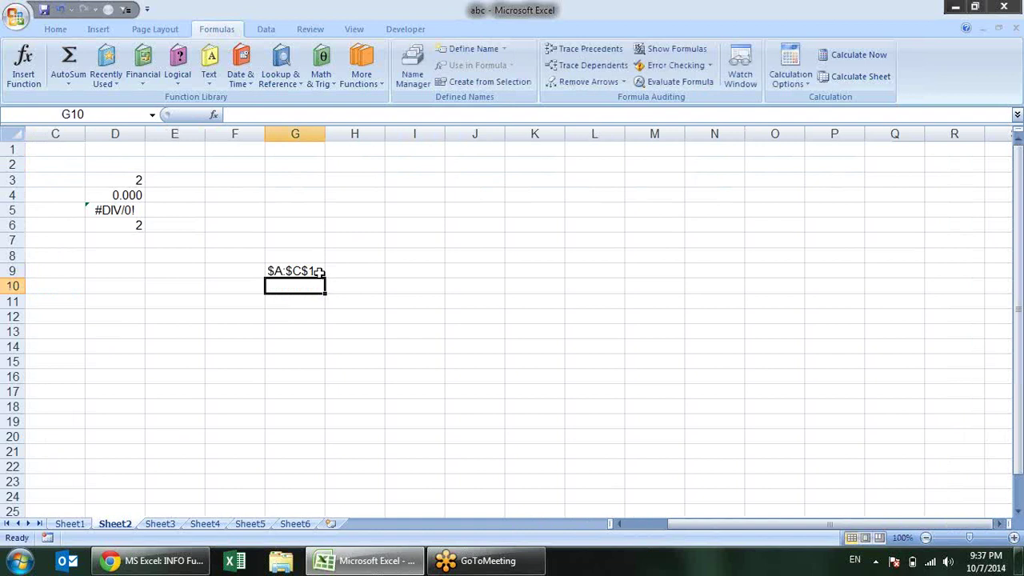
pyautogui.click(318, 270)
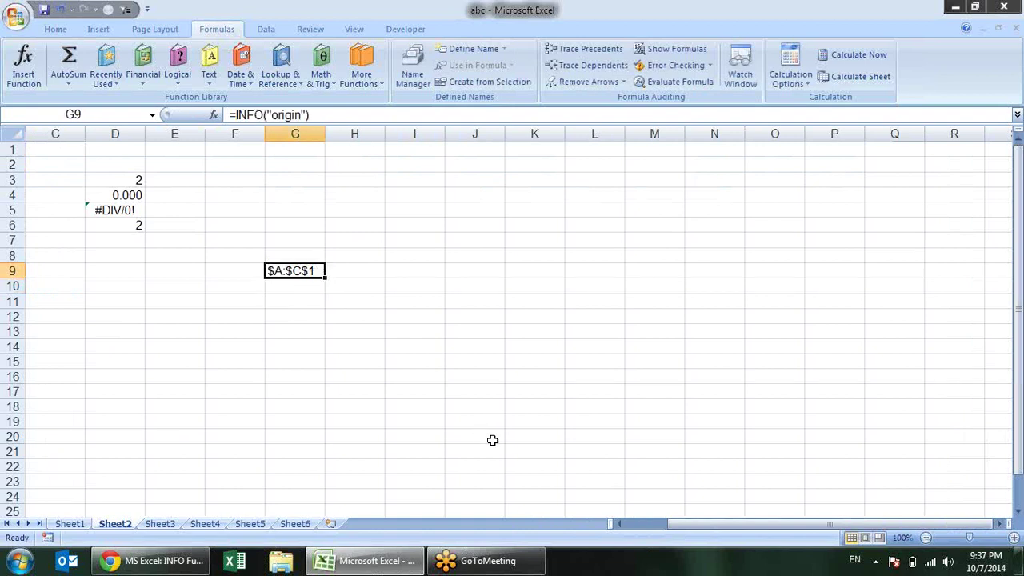
# - Move the sheet view once more, then clear G9
pyautogui.click(998, 524)
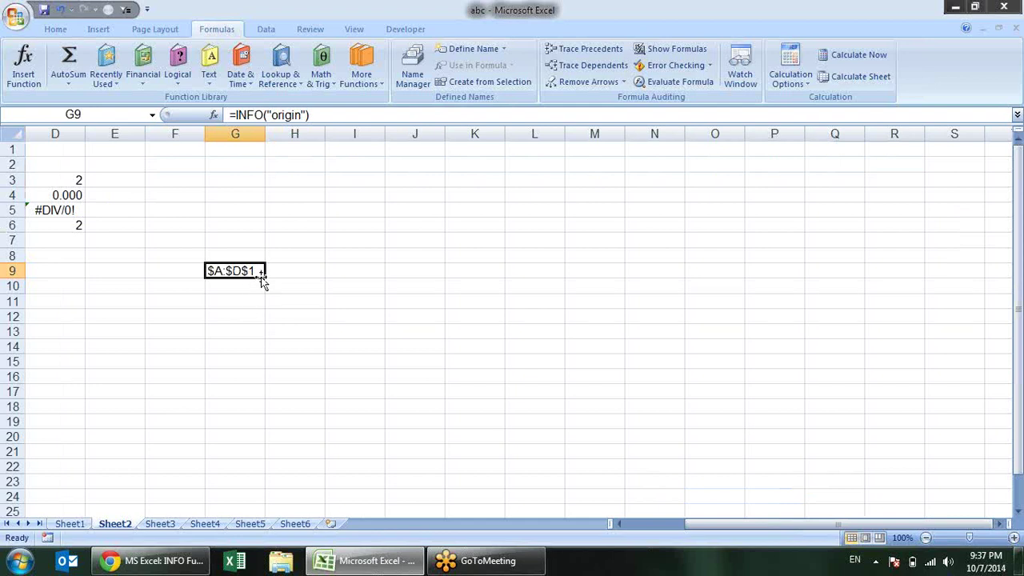
pyautogui.scroll(-1, 245, 295)
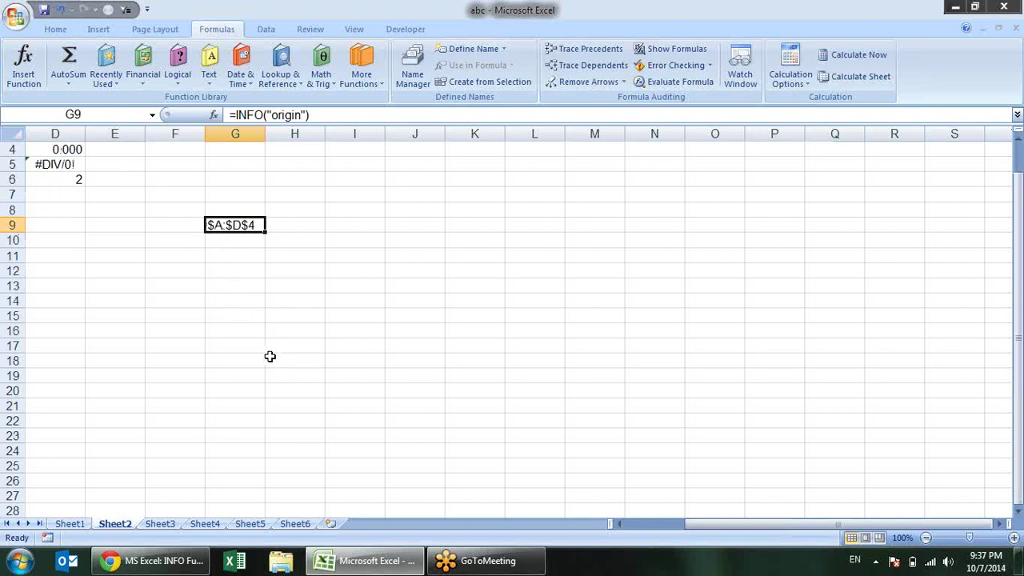
pyautogui.press('Delete')
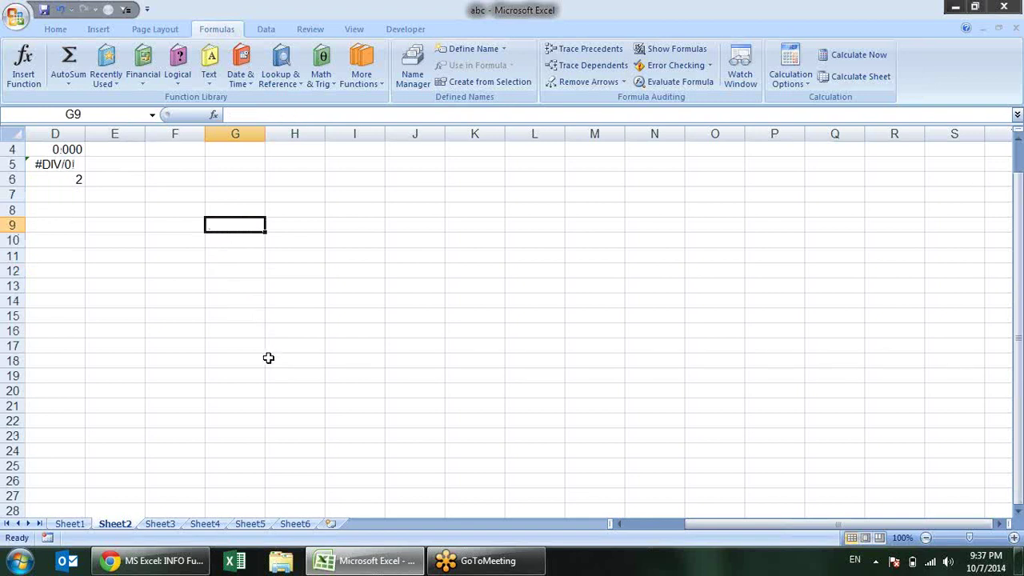
# - Enter =INFO("osversion") in G9, returning Windows (32-bit) NT 6.01
pyautogui.hotkey('alt', 'Tab')
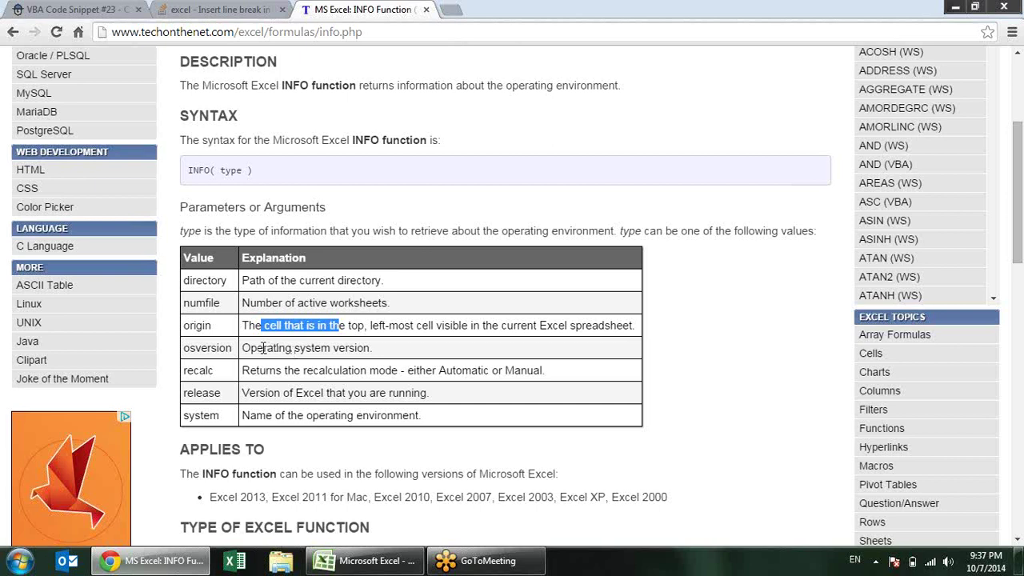
pyautogui.click(263, 348)
pyautogui.moveTo(195, 348); pyautogui.dragTo(370, 348)
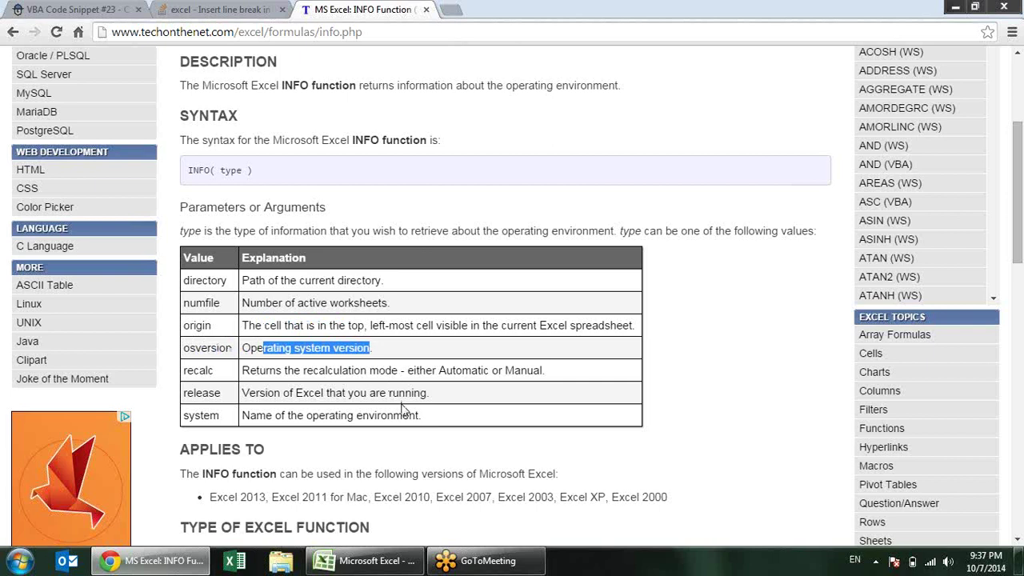
pyautogui.hotkey('alt', 'Tab')
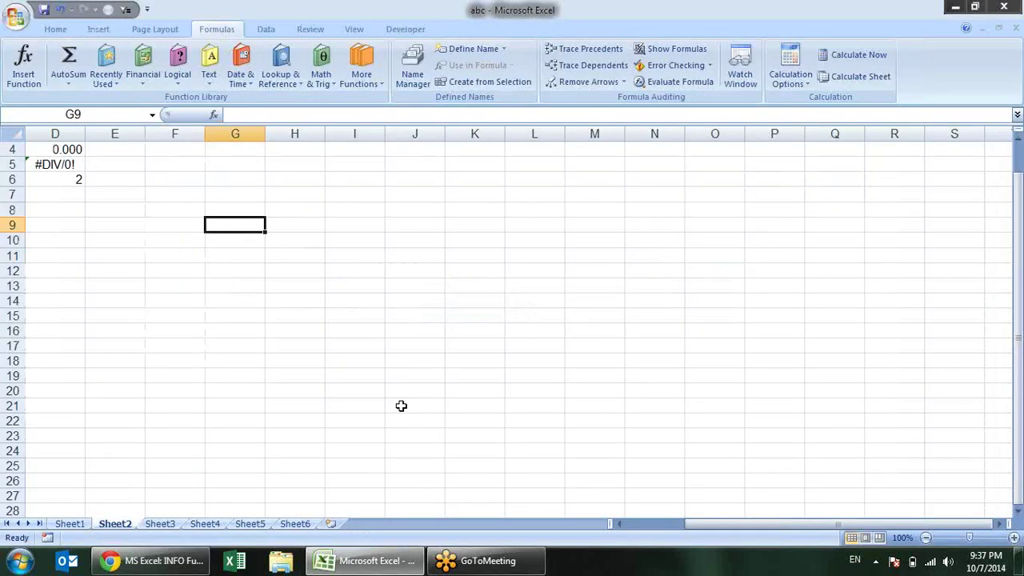
pyautogui.write('=info')
pyautogui.press('Tab')
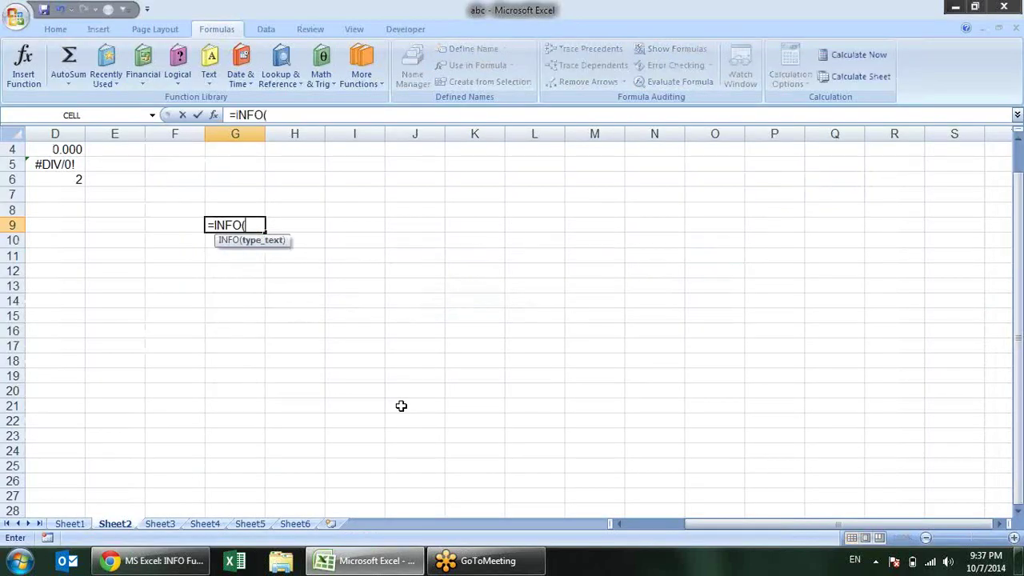
pyautogui.write('"osversion")')
pyautogui.press('Return')
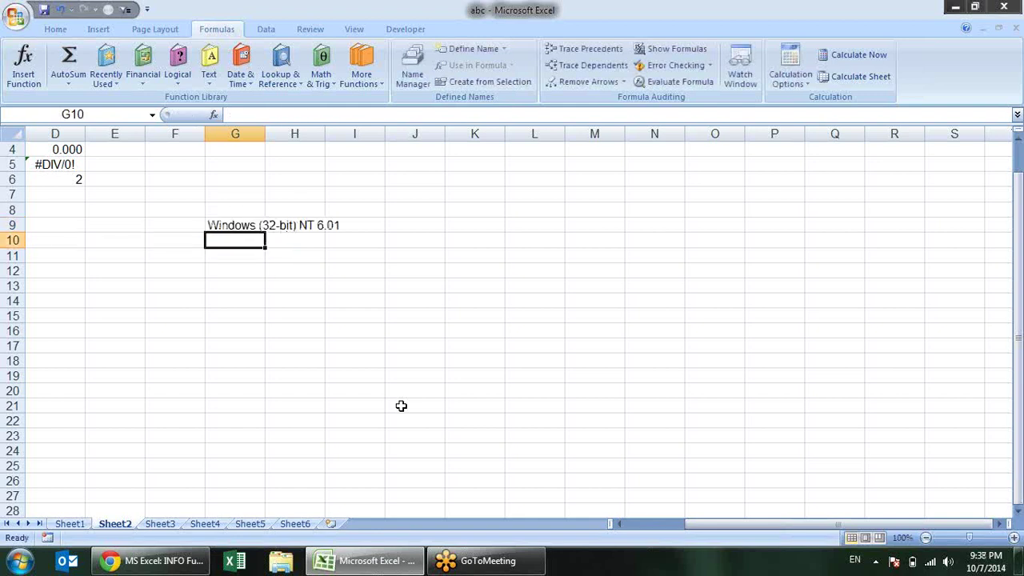
# - Select G11 and look up the recalc option on the INFO reference page
pyautogui.click(243, 257)
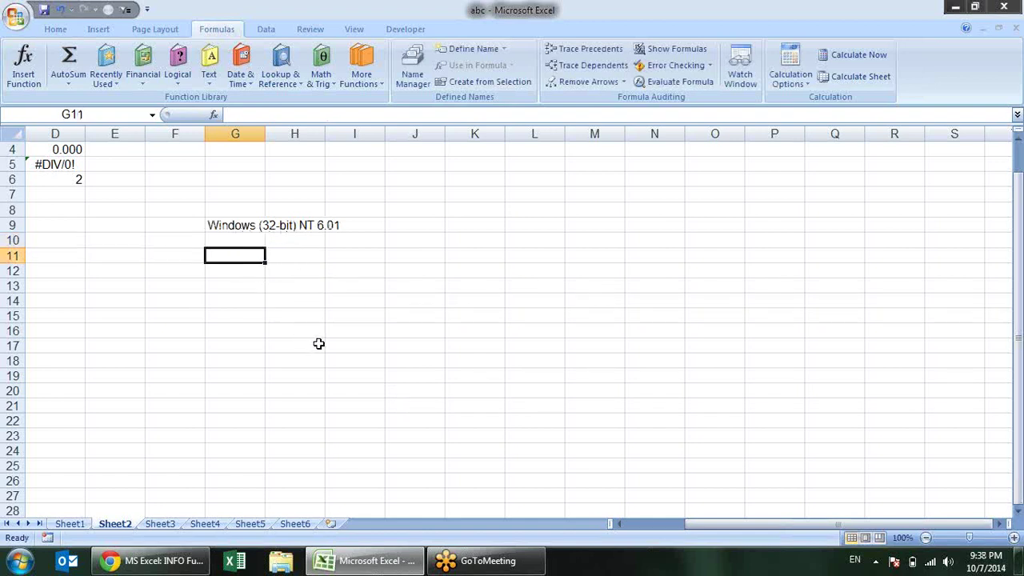
pyautogui.write('=')
pyautogui.press('Escape')
pyautogui.hotkey('alt', 'Tab')
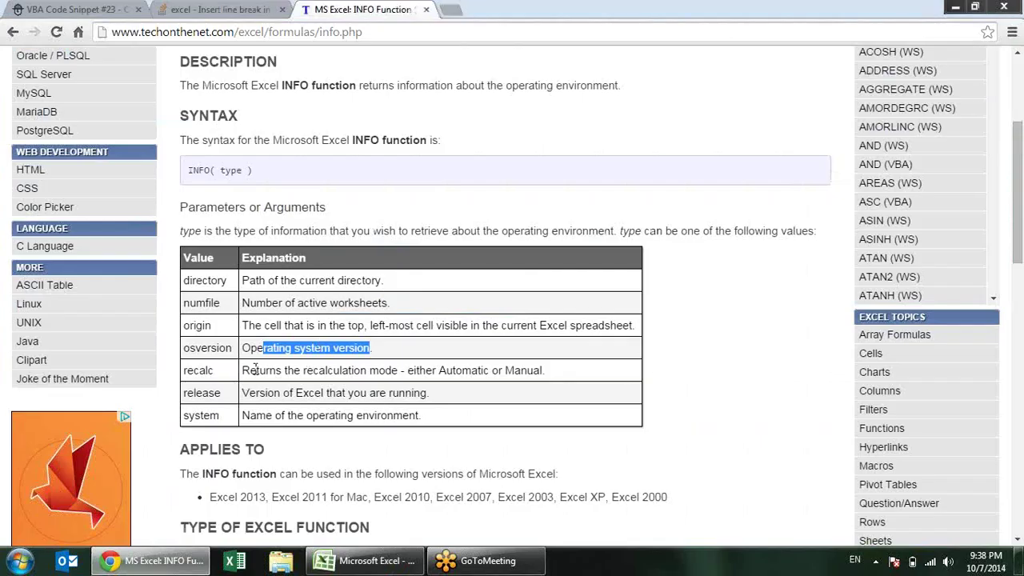
pyautogui.moveTo(198, 370); pyautogui.dragTo(226, 364)
pyautogui.click(278, 369)
pyautogui.hotkey('alt', 'Tab')
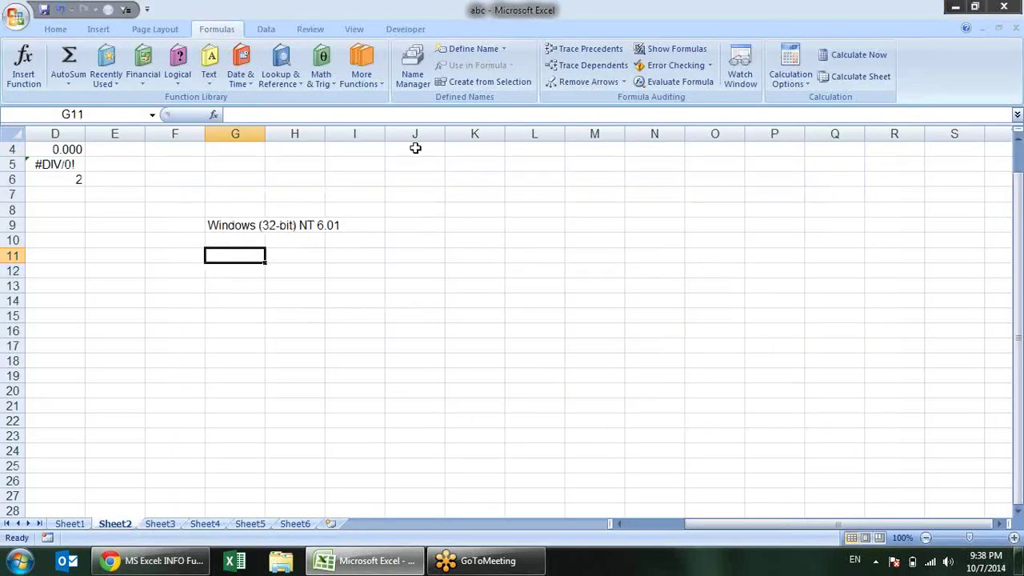
# - Enter =INFO("recalc") in G11, adding the missing closing quote and parenthesis
pyautogui.click(810, 83)
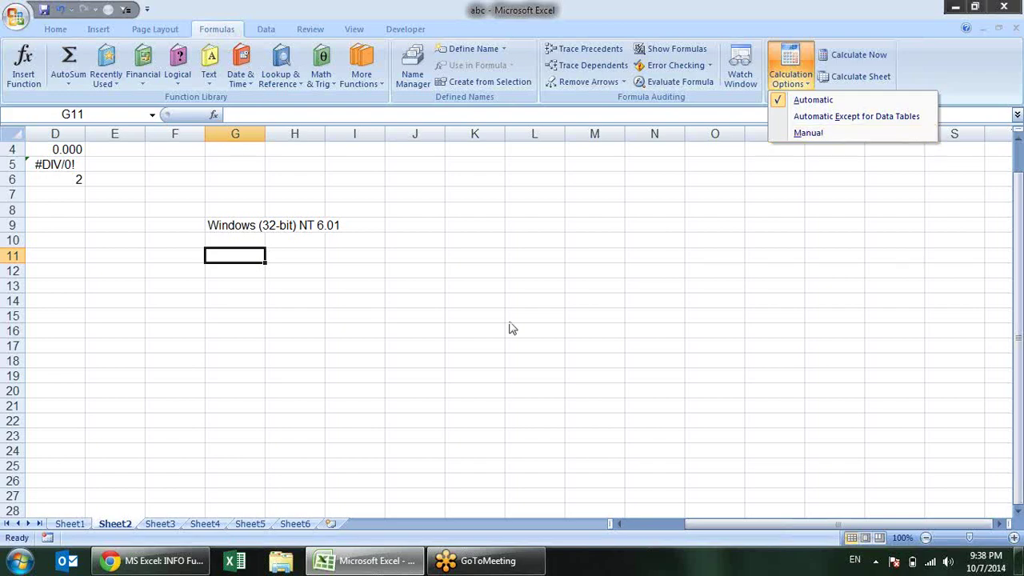
pyautogui.hotkey('alt', 'Tab')
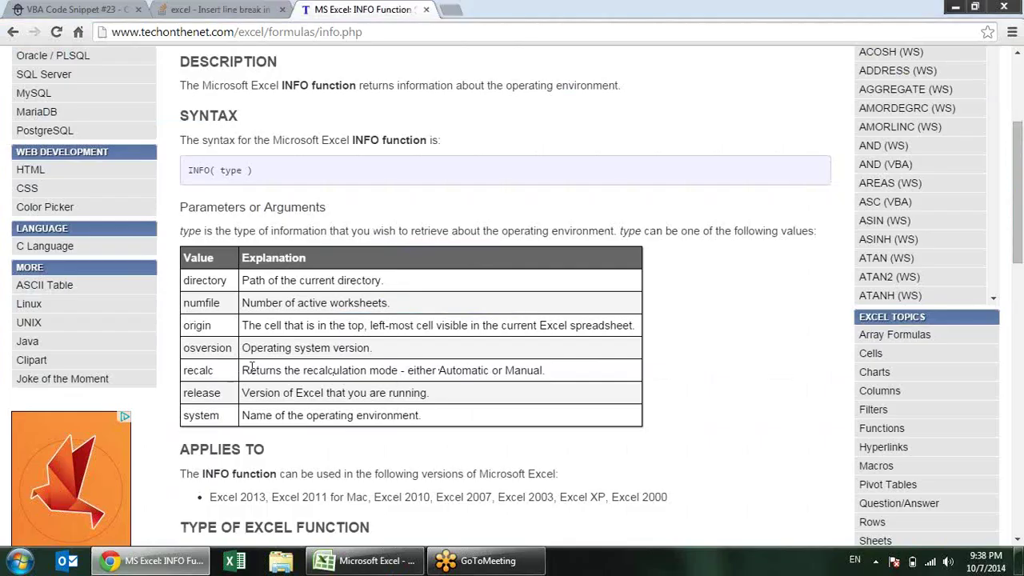
pyautogui.moveTo(255, 370); pyautogui.dragTo(535, 369)
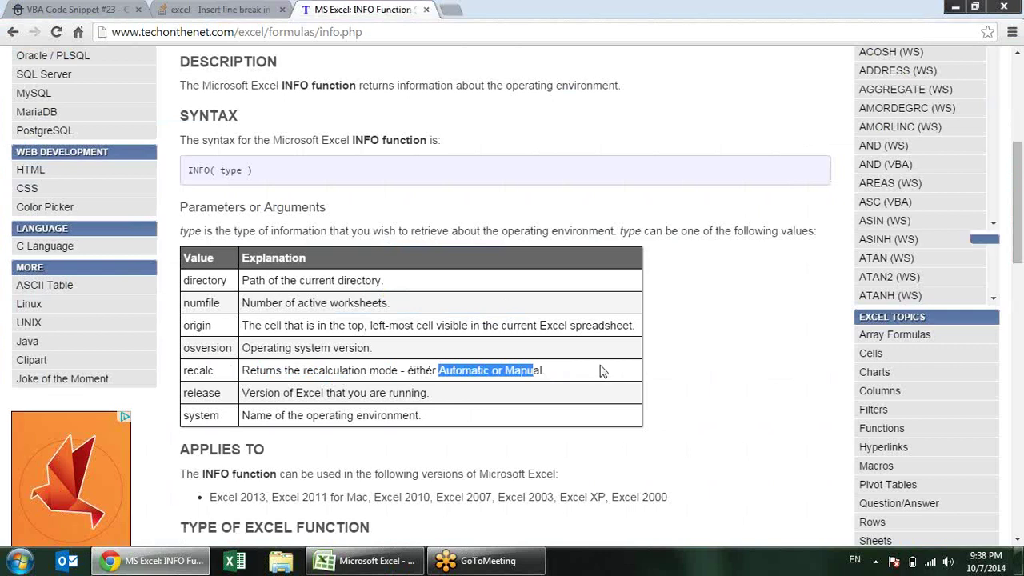
pyautogui.scroll(-1, 604, 376)
pyautogui.hotkey('alt', 'Tab')
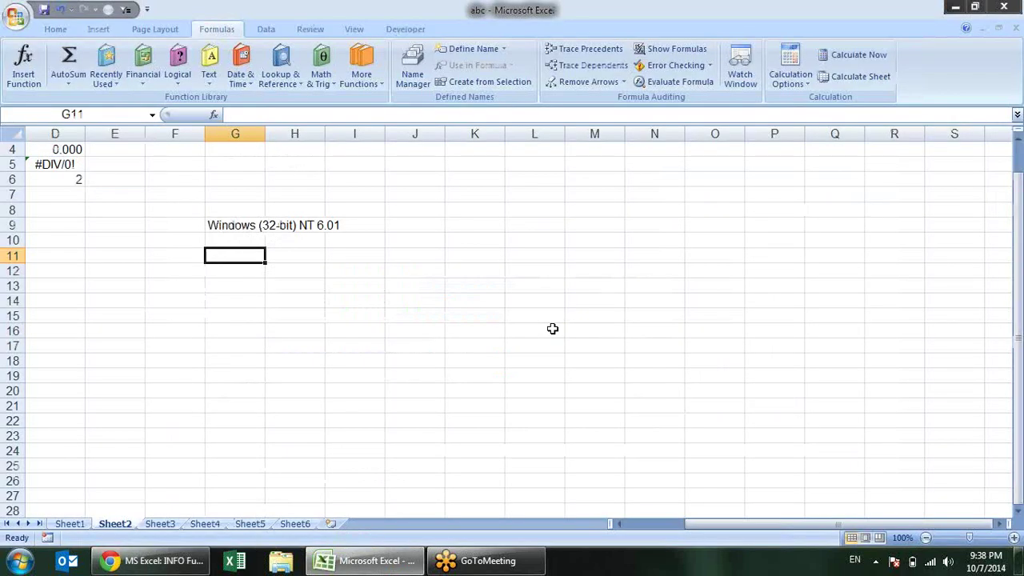
pyautogui.write('=info("')
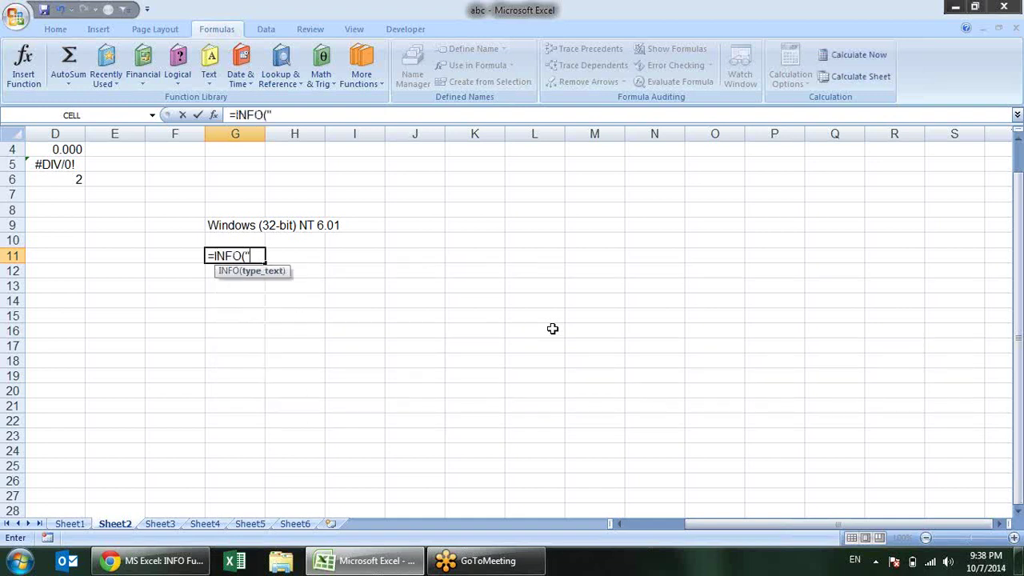
pyautogui.write('recalc')
pyautogui.press('Return')
pyautogui.click(552, 334)
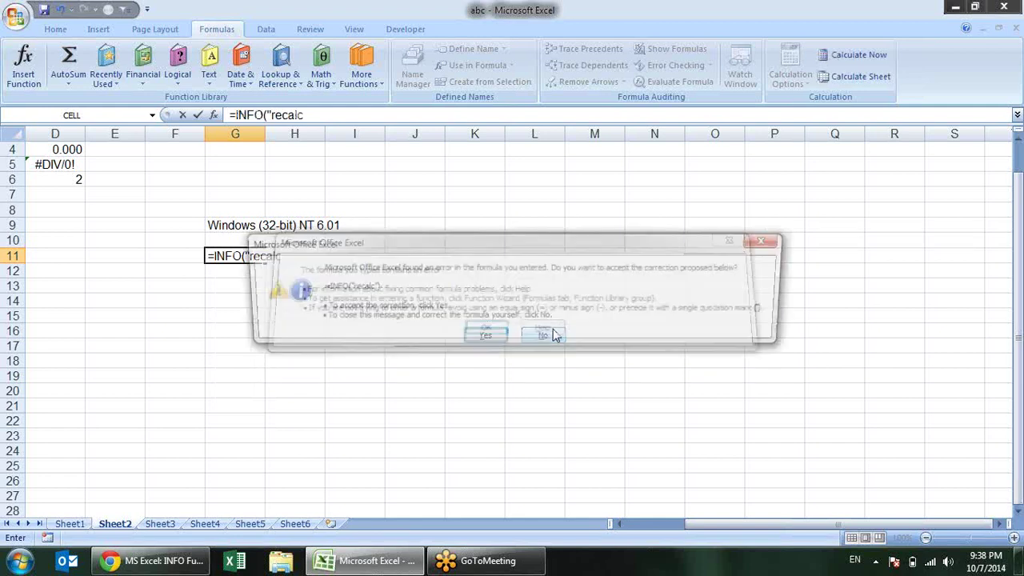
pyautogui.press('Return')
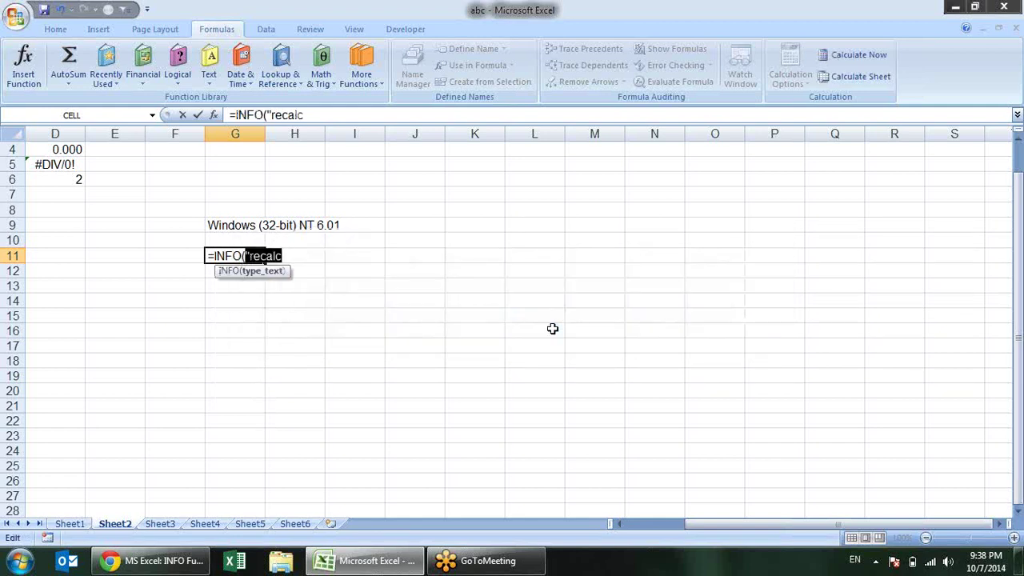
pyautogui.press('End')
pyautogui.write('"')
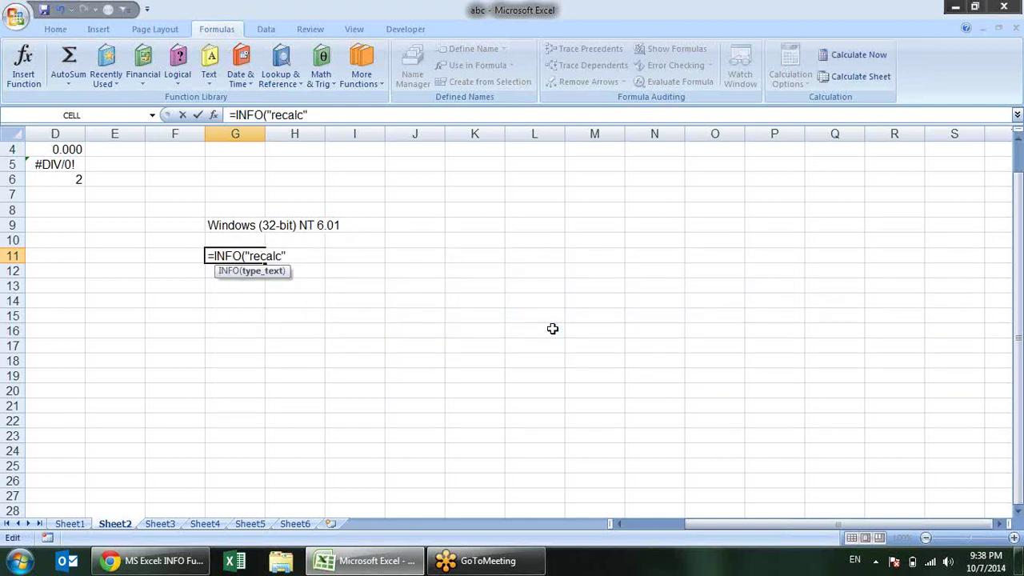
pyautogui.write(')')
pyautogui.press('Return')
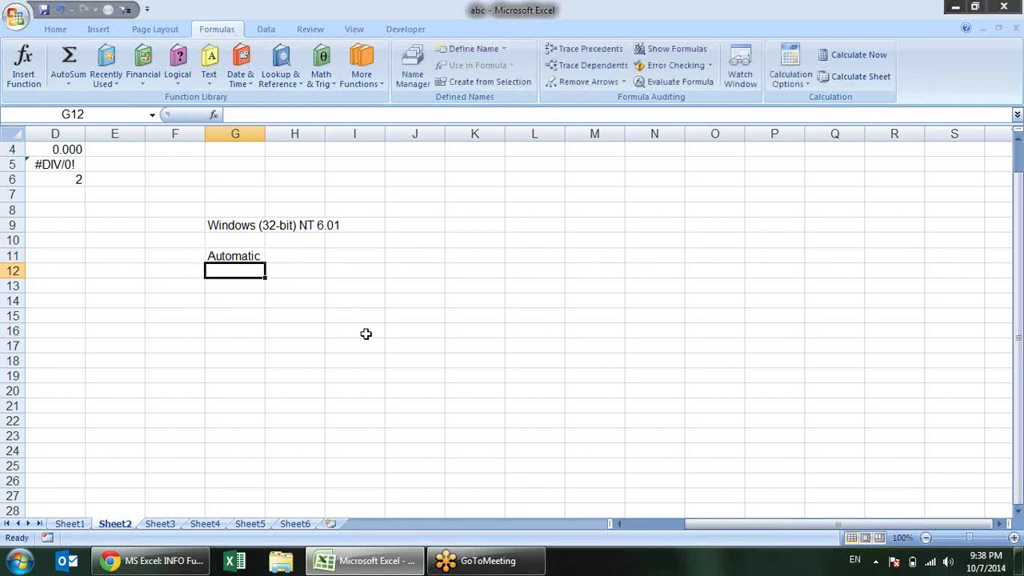
# - Switch calculation to Manual, re-enter G11, then set calculation back to Automatic
pyautogui.click(787, 76)
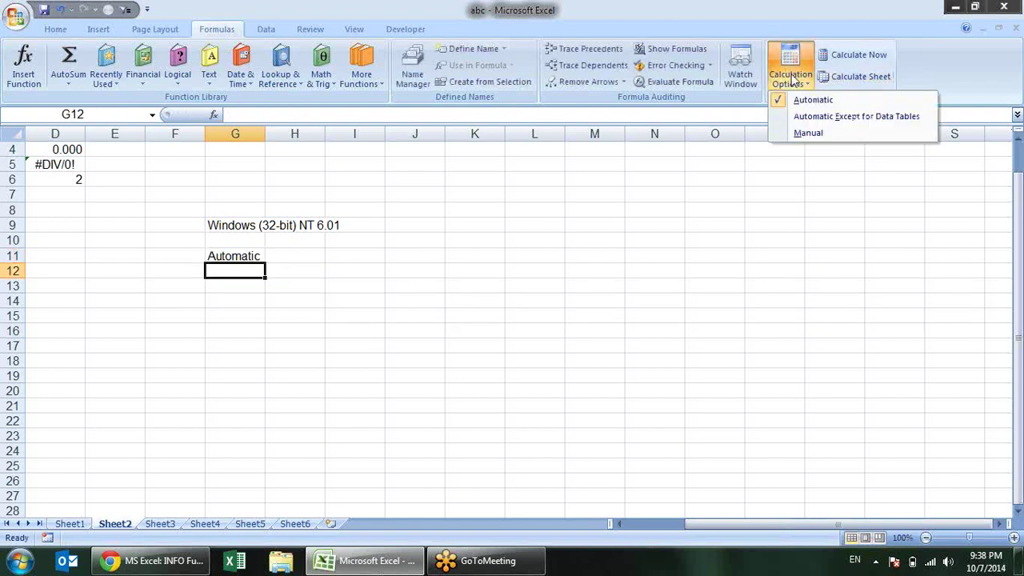
pyautogui.click(802, 133)
pyautogui.click(254, 254)
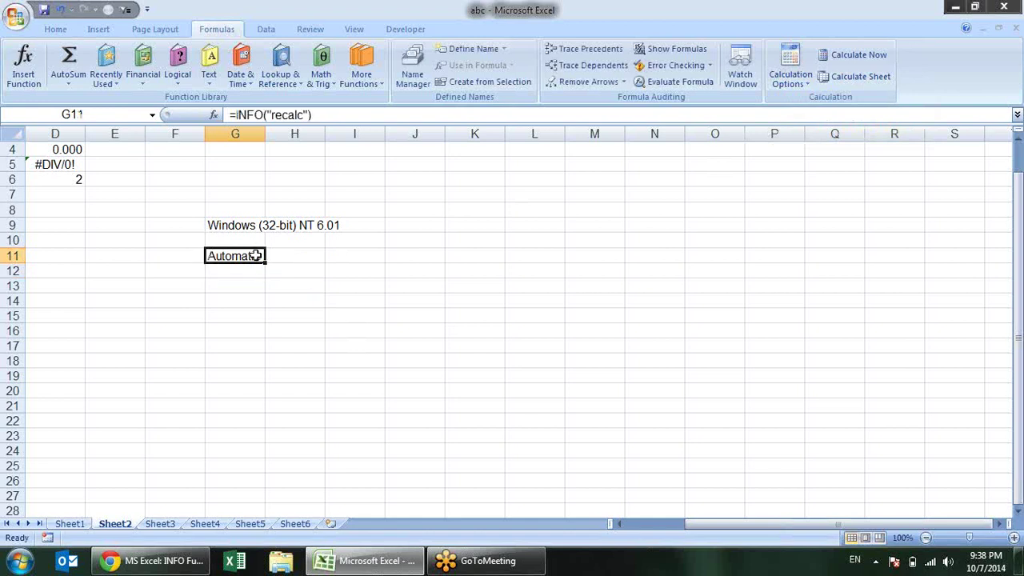
pyautogui.doubleClick(256, 255)
pyautogui.press('Return')
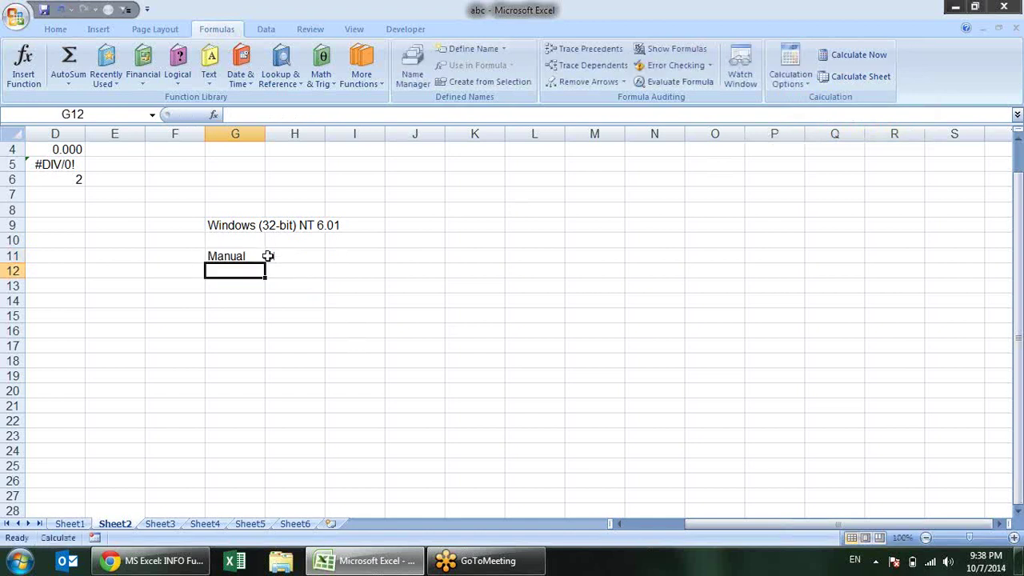
pyautogui.click(790, 76)
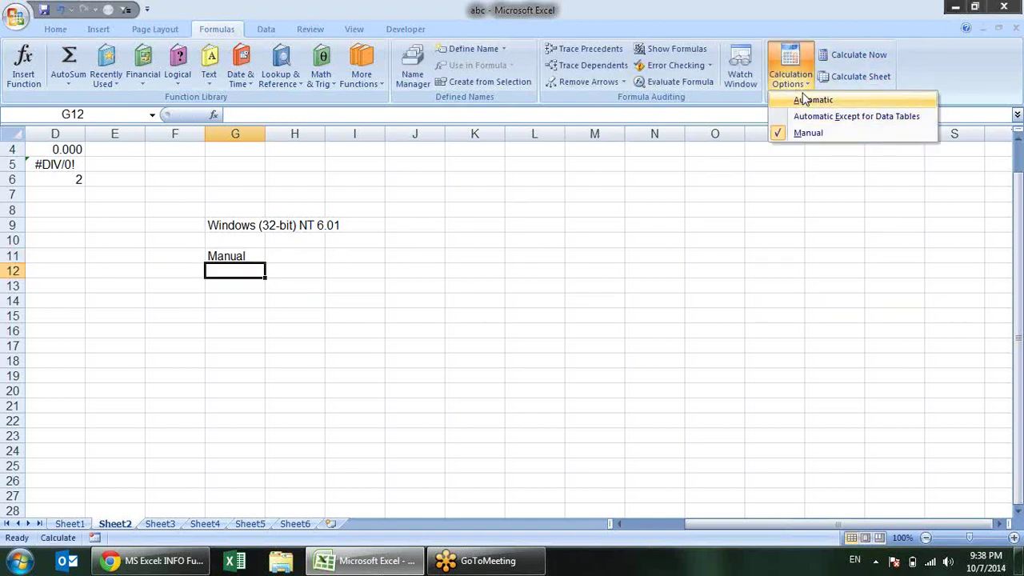
pyautogui.click(801, 99)
pyautogui.click(217, 257)
pyautogui.doubleClick(218, 257)
pyautogui.press('Escape')
# - Read the release option on the INFO reference page and select G13
pyautogui.hotkey('alt', 'Tab')
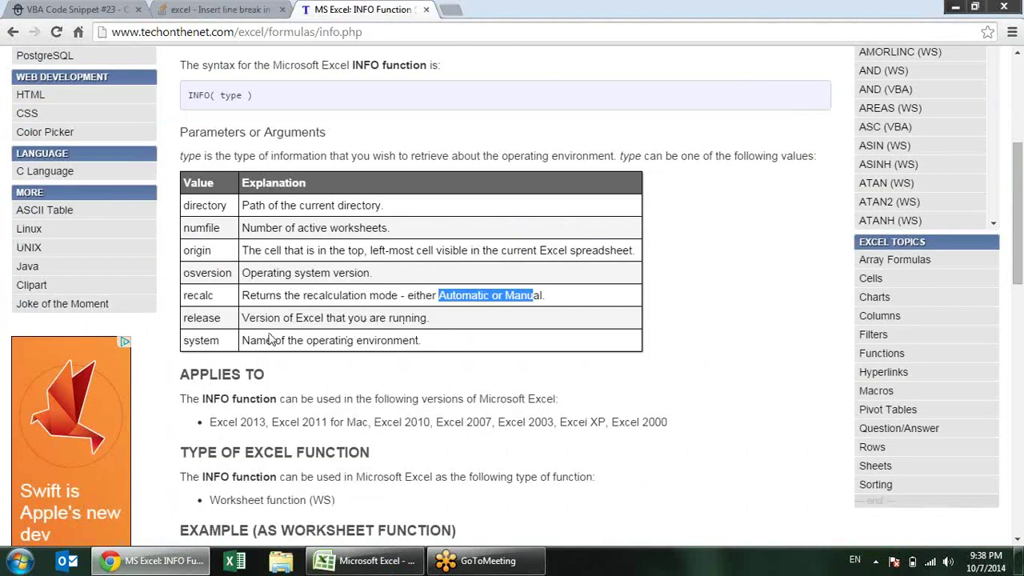
pyautogui.moveTo(191, 321); pyautogui.dragTo(366, 317)
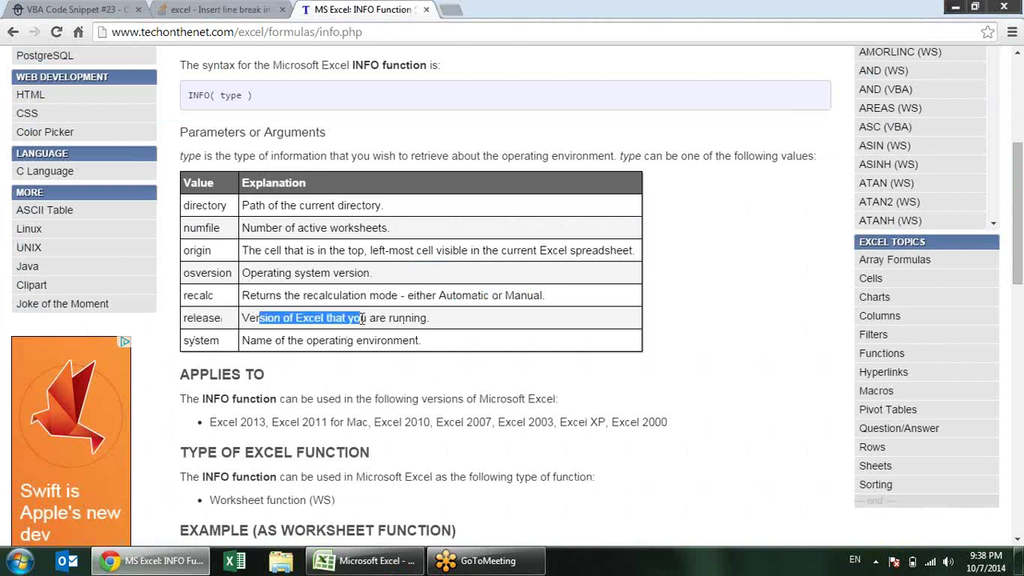
pyautogui.hotkey('alt', 'Tab')
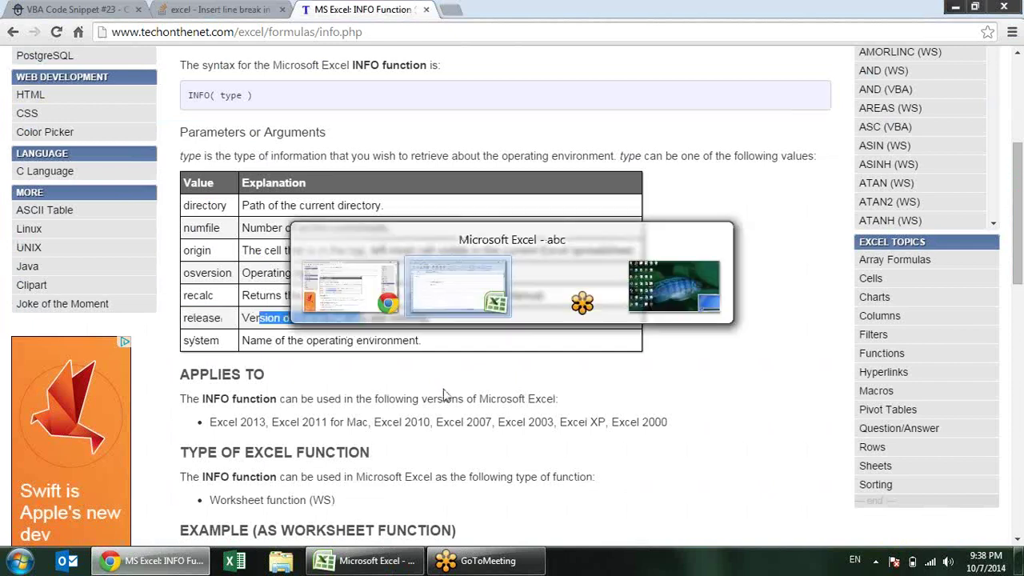
pyautogui.click(244, 284)
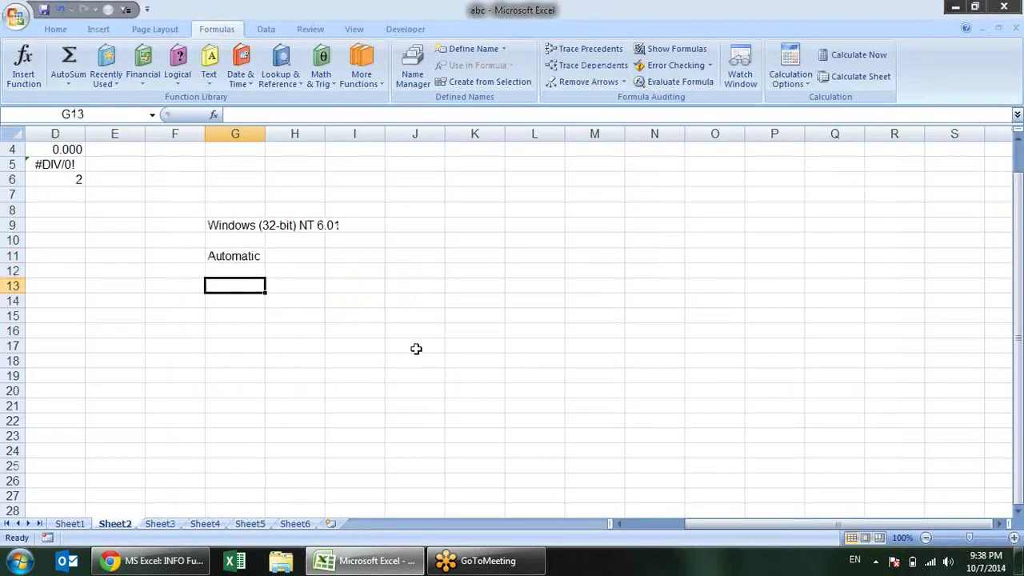
# - Enter =INFO("release") in G13, showing Excel version 12.0
pyautogui.write('=')
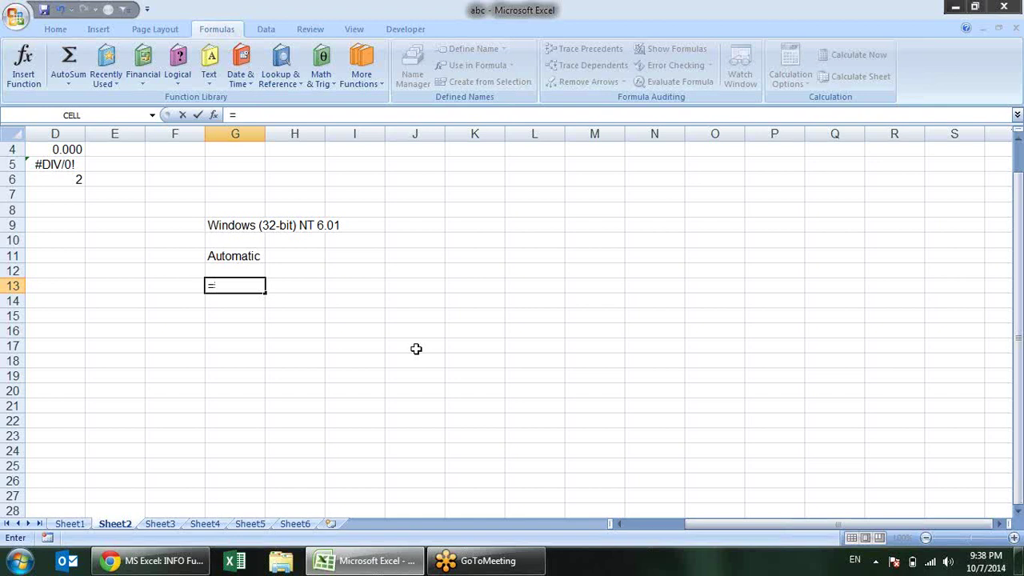
pyautogui.write('info')
pyautogui.press('Tab')
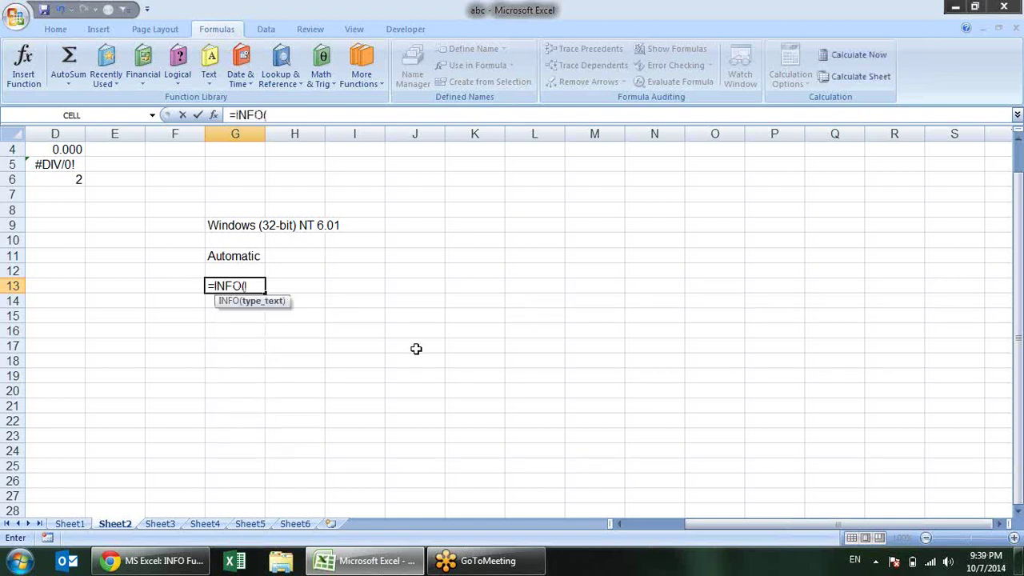
pyautogui.write('elease')
pyautogui.write(')')
pyautogui.press('Return')
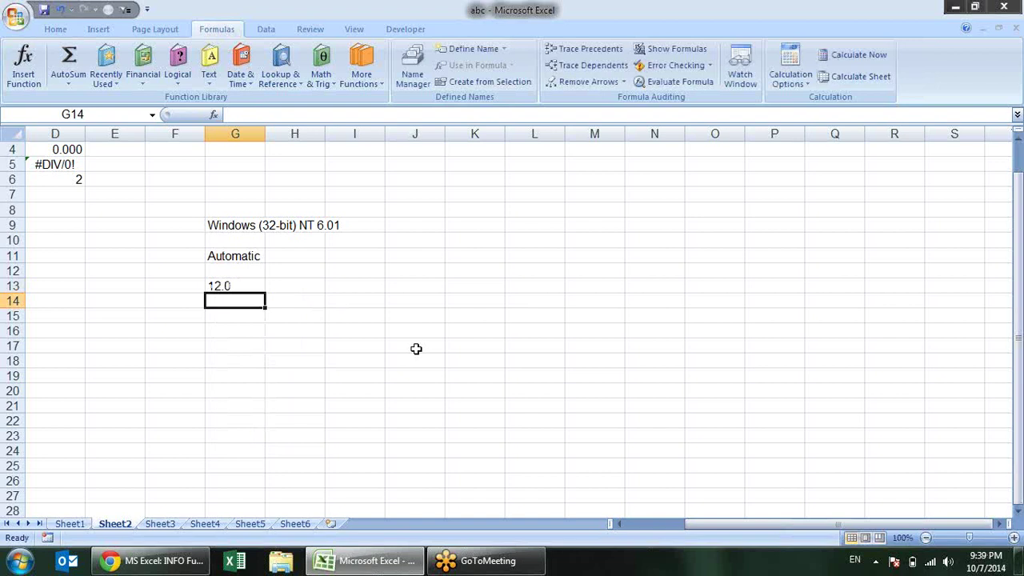
# - Highlight the system option's explanation on the INFO reference page
pyautogui.hotkey('alt', 'Tab')
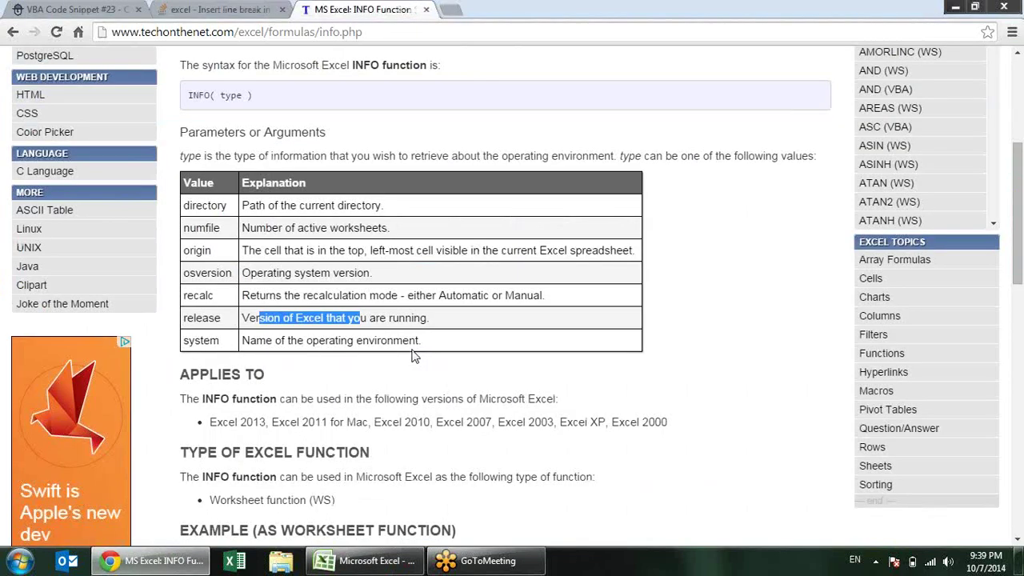
pyautogui.click(267, 347)
pyautogui.moveTo(250, 340); pyautogui.dragTo(363, 341)
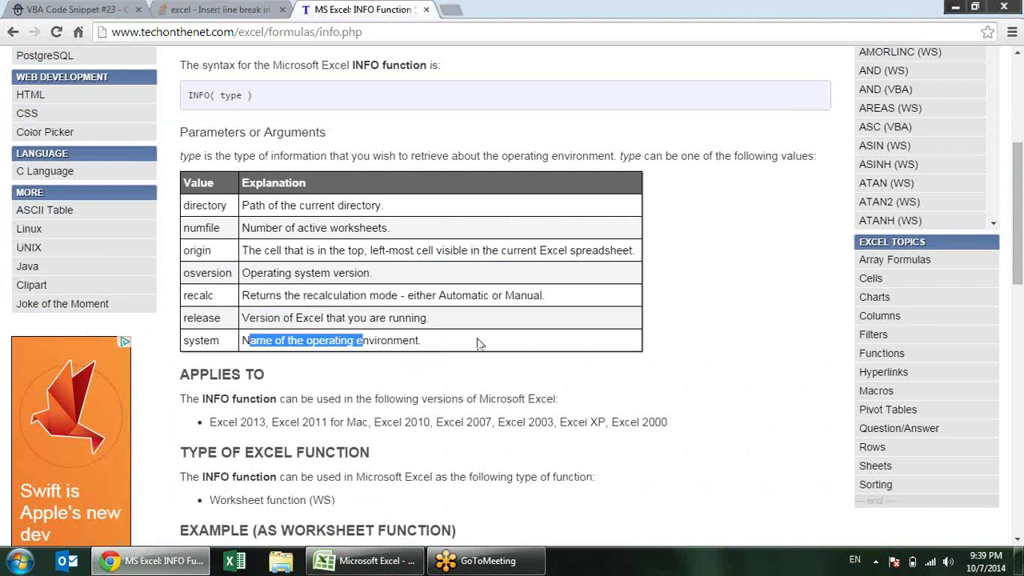
pyautogui.scroll(-1, 559, 310)
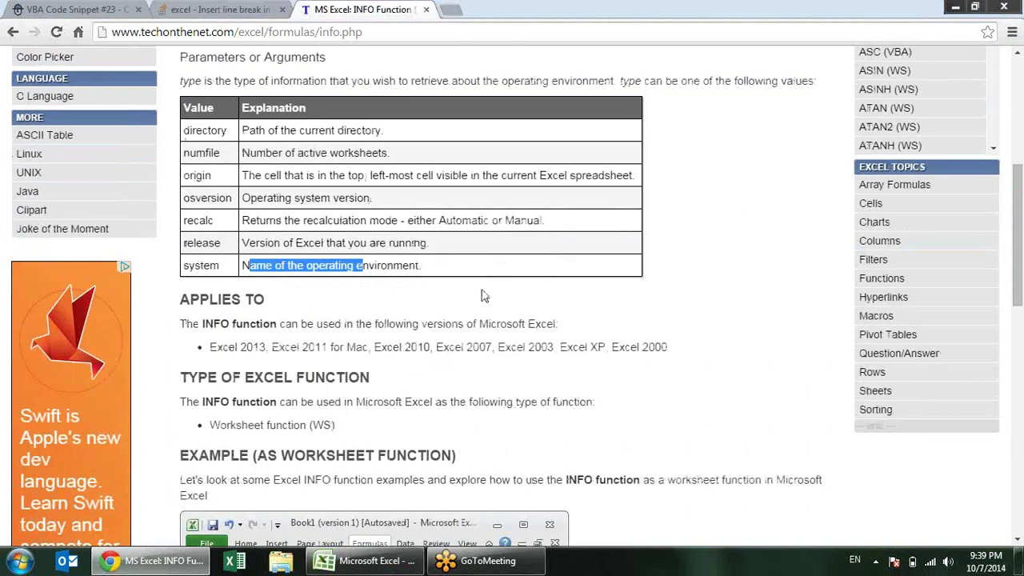
pyautogui.hotkey('alt', 'Tab')
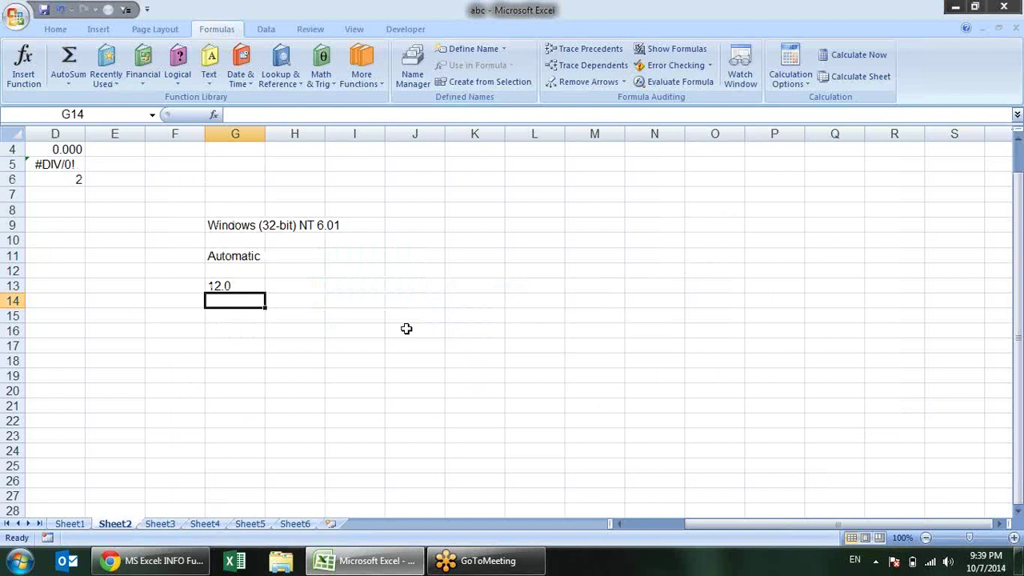
# - Enter =INFO("system") in G14, returning pcdos, and check G13 and G14
pyautogui.write('=info')
pyautogui.press('Tab')
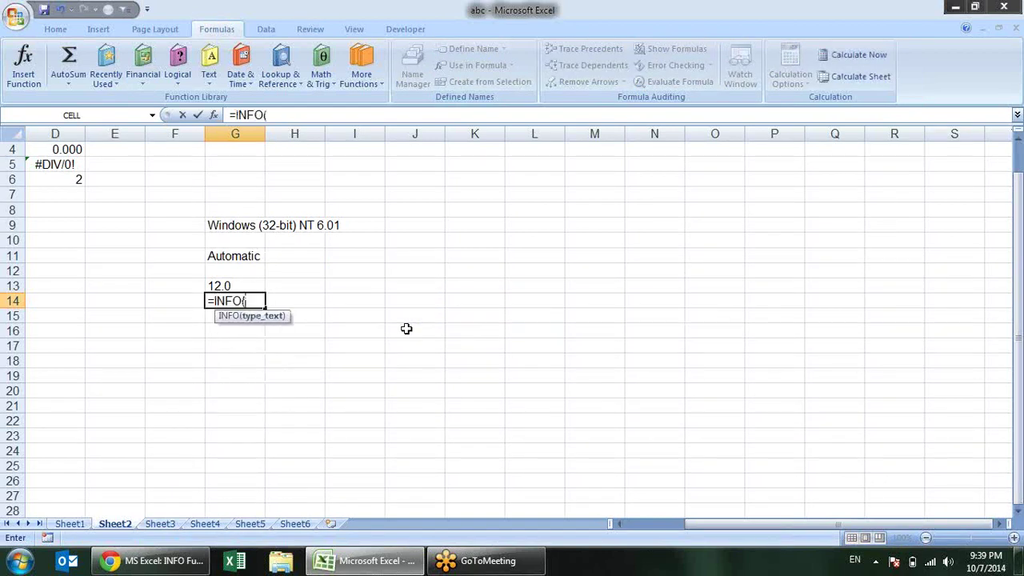
pyautogui.hotkey('alt', 'Tab')
pyautogui.hotkey('alt', 'Tab')
pyautogui.write('sys')
pyautogui.write('tem')
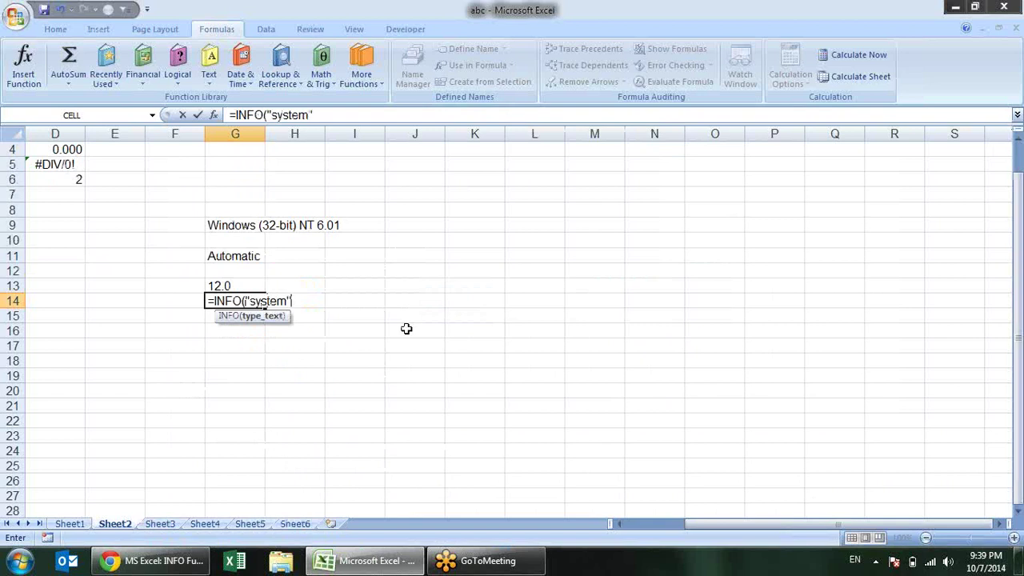
pyautogui.write(')')
pyautogui.press('Return')
pyautogui.click(258, 288)
pyautogui.click(253, 300)
# - Scroll through the INFO function reference page in Chrome
pyautogui.hotkey('alt', 'Tab')
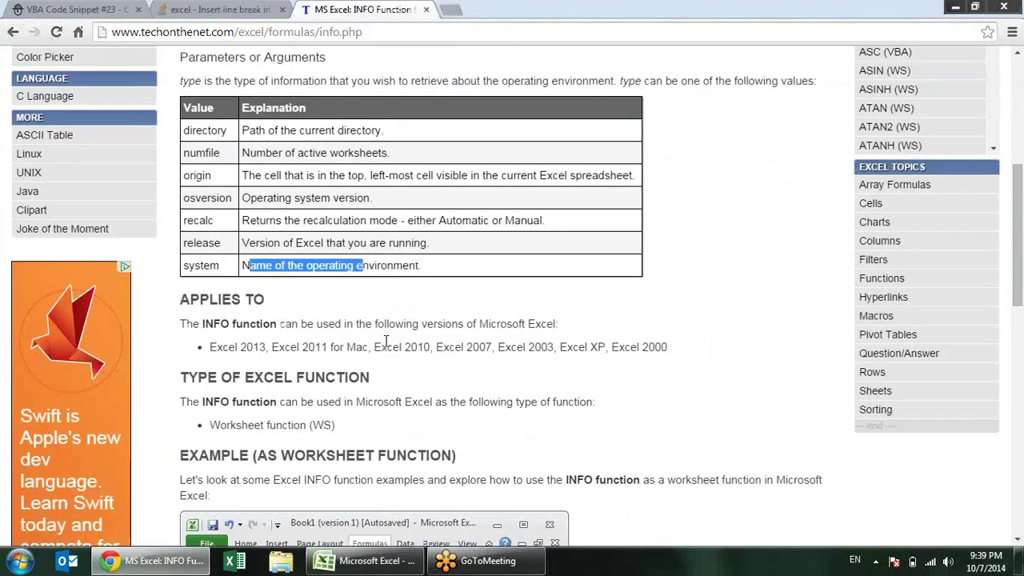
pyautogui.scroll(-7, 386, 340)
pyautogui.scroll(5, 484, 277)
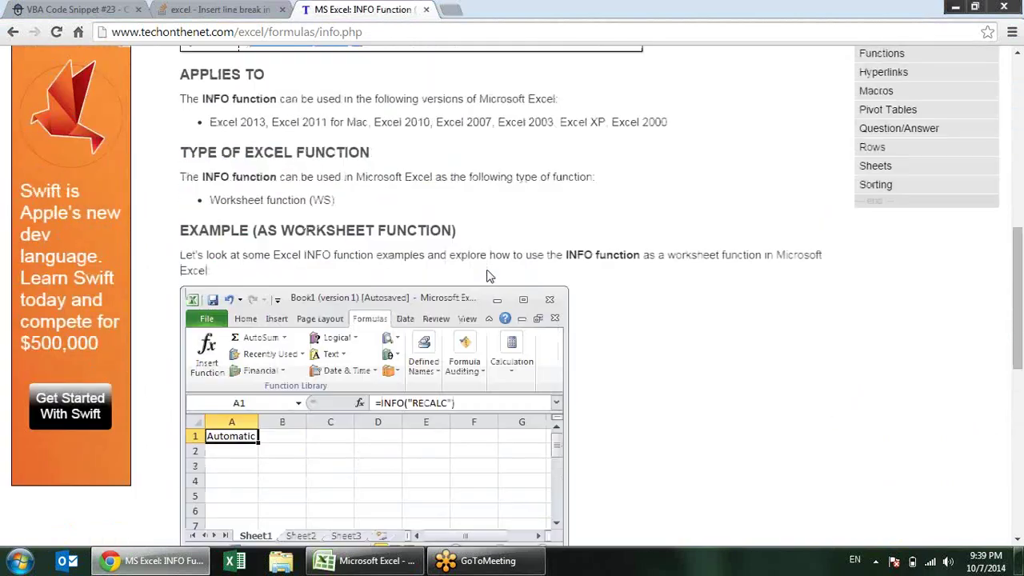
pyautogui.scroll(1, 488, 275)
pyautogui.scroll(4, 508, 250)
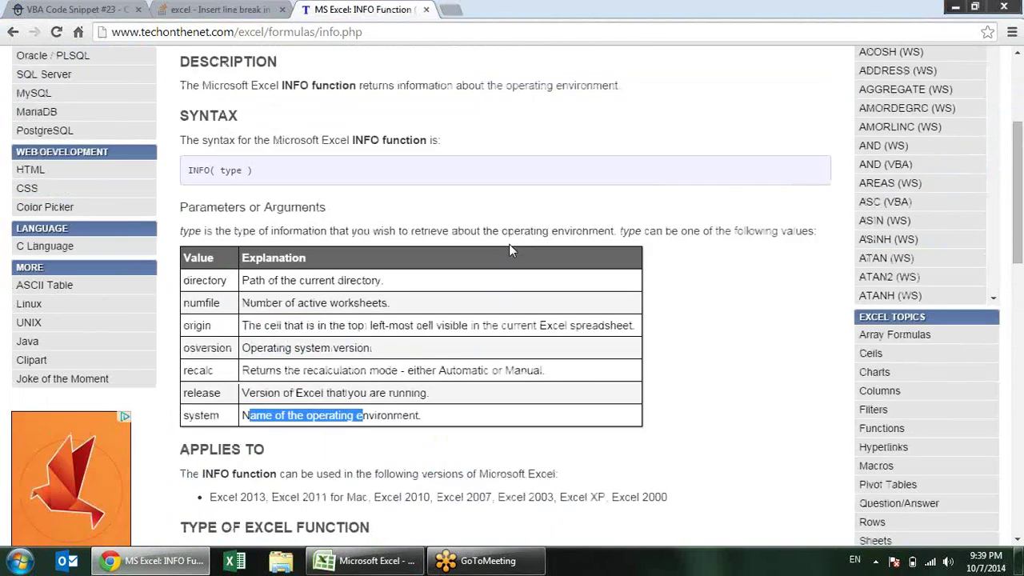
pyautogui.scroll(1, 508, 249)
pyautogui.scroll(2, 510, 249)
pyautogui.scroll(-4, 510, 248)
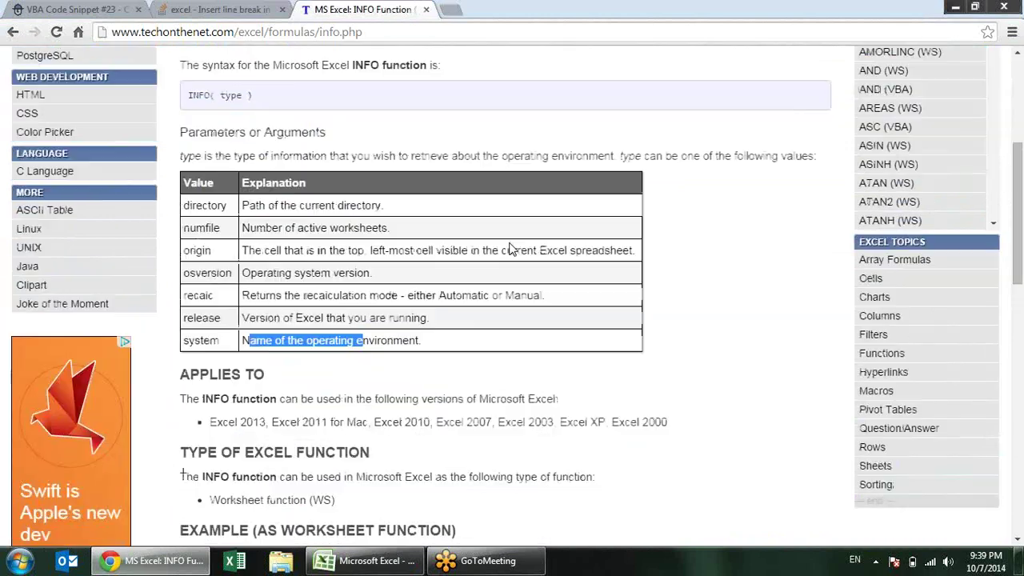
pyautogui.scroll(-4, 509, 249)
pyautogui.scroll(-4, 506, 248)
pyautogui.scroll(-1, 508, 249)
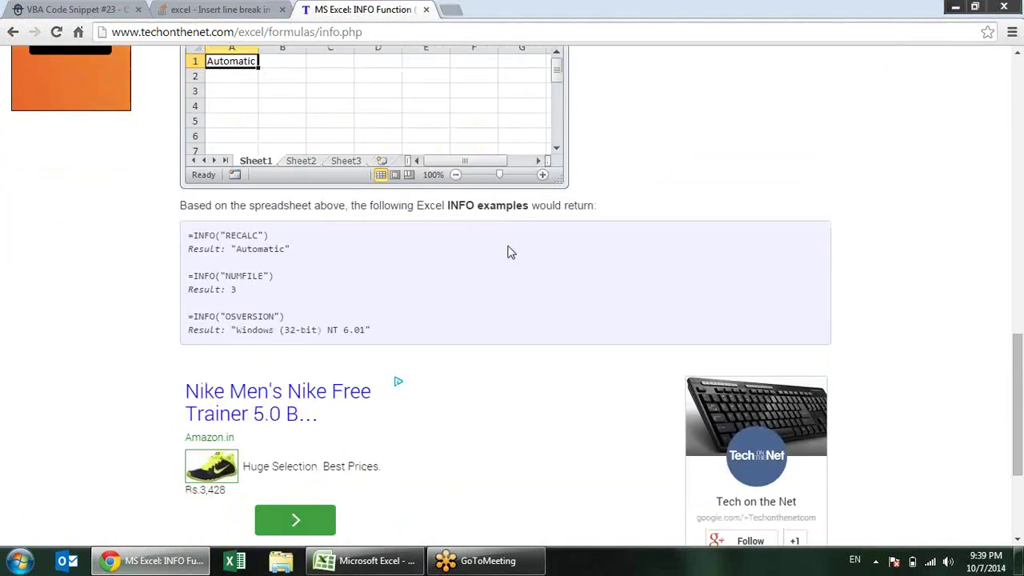
pyautogui.scroll(-2, 510, 249)
pyautogui.scroll(1, 510, 250)
pyautogui.scroll(8, 511, 253)
pyautogui.scroll(1, 512, 244)
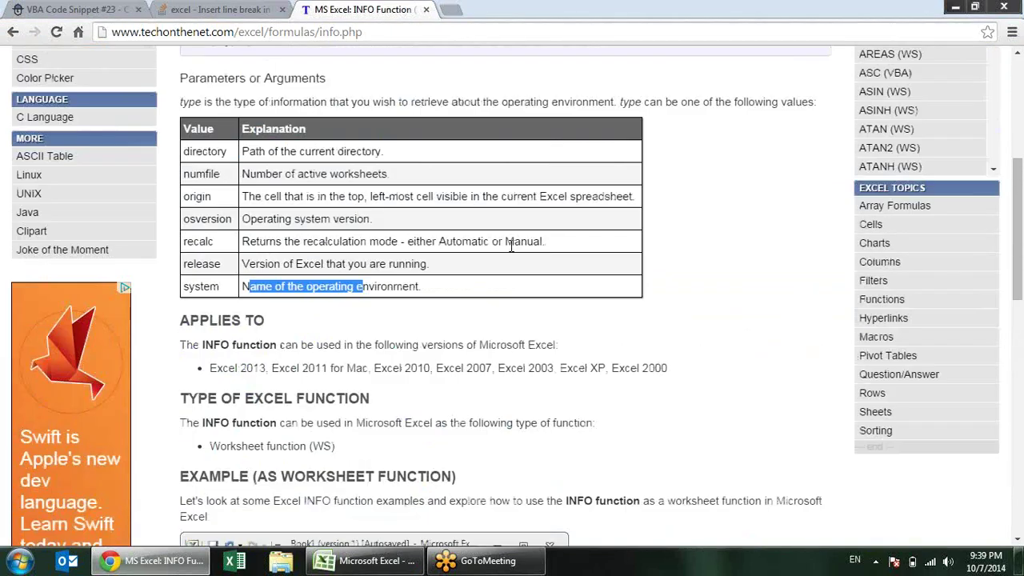
pyautogui.hotkey('alt', 'Tab')
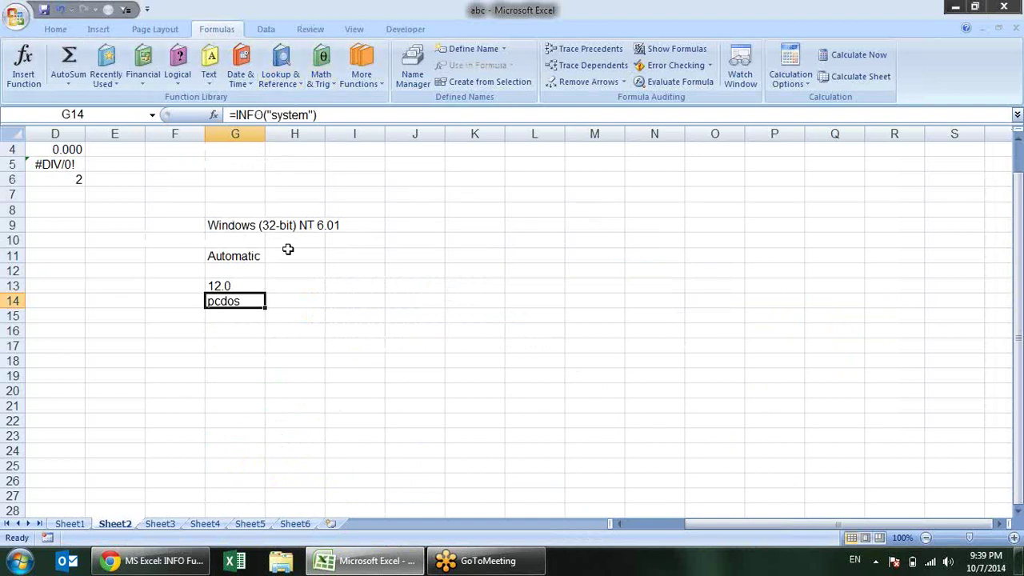
pyautogui.click(215, 117)
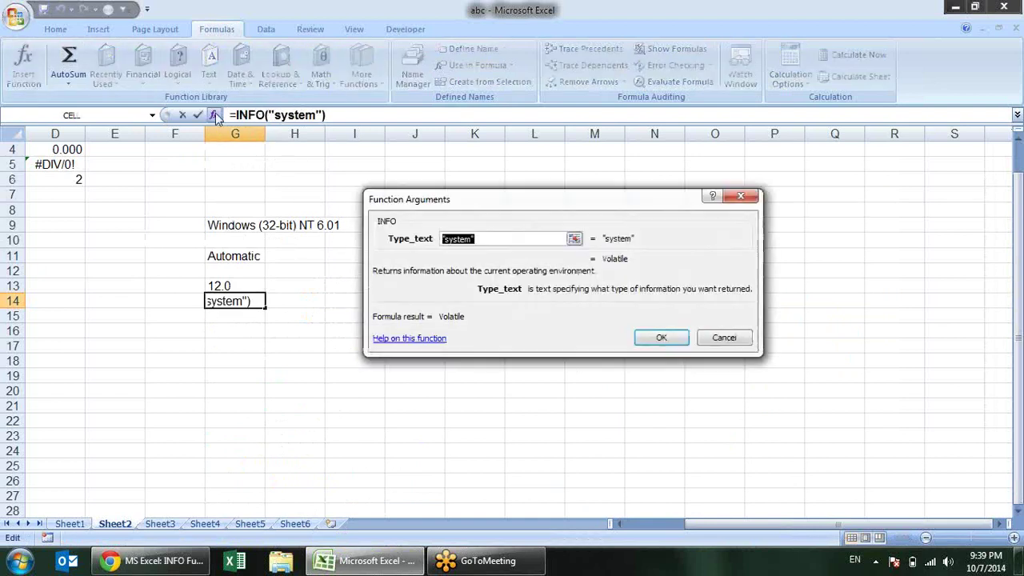
pyautogui.click(405, 339)
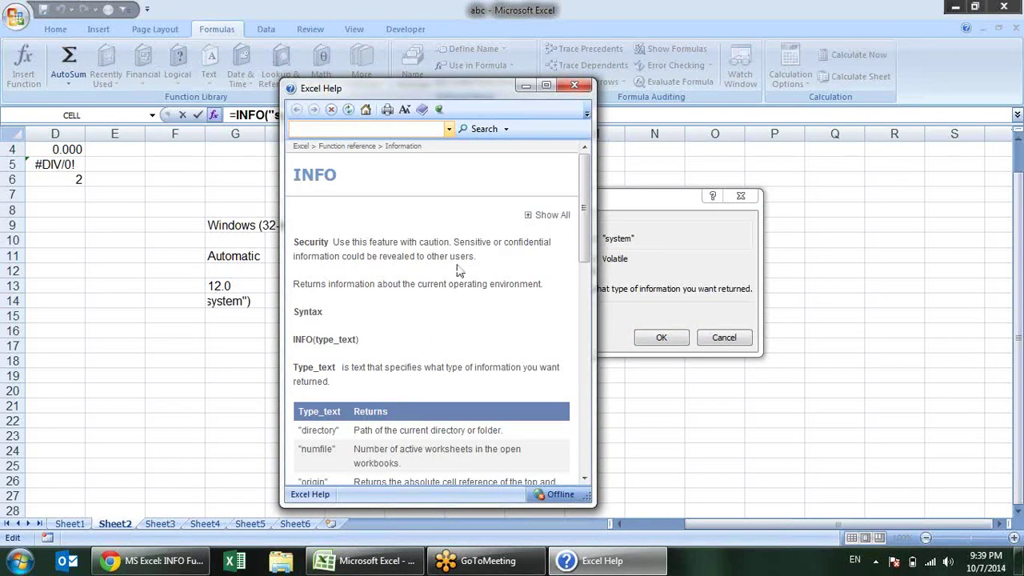
pyautogui.moveTo(585, 193); pyautogui.dragTo(571, 309)
pyautogui.moveTo(369, 350)
pyautogui.mouseDown()
pyautogui.moveTo(432, 352)
pyautogui.moveTo(434, 365)
pyautogui.mouseUp()
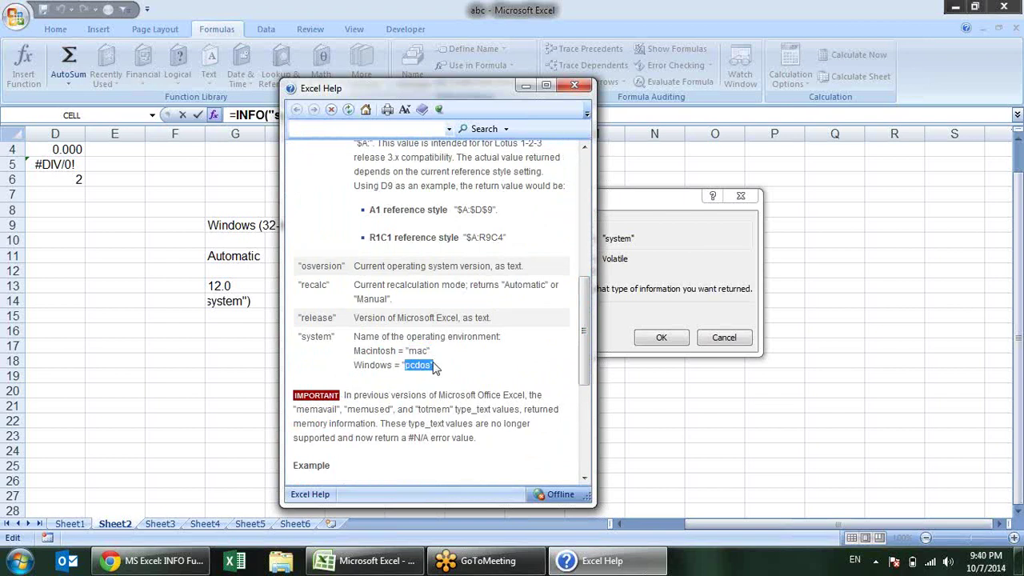
pyautogui.moveTo(523, 285); pyautogui.dragTo(545, 285)
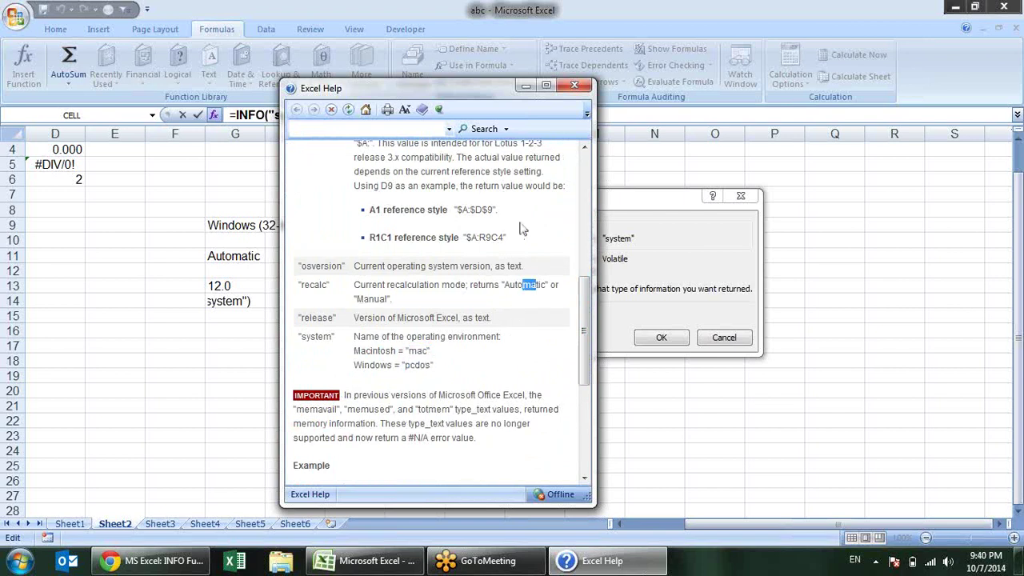
pyautogui.moveTo(583, 319)
pyautogui.mouseDown()
pyautogui.moveTo(604, 212)
pyautogui.moveTo(589, 134)
pyautogui.mouseUp()
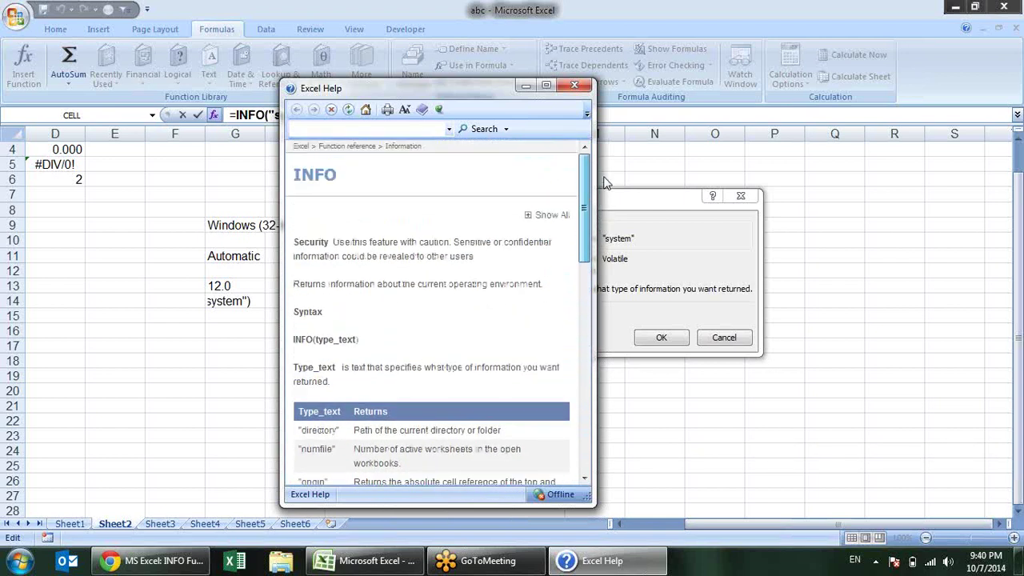
pyautogui.click(600, 114)
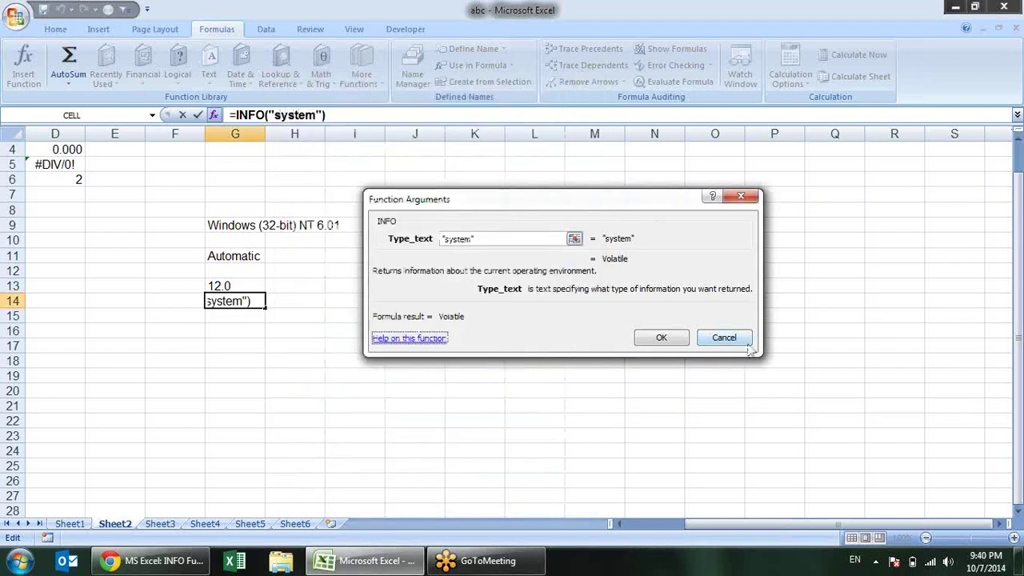
pyautogui.click(723, 337)
pyautogui.click(438, 276)
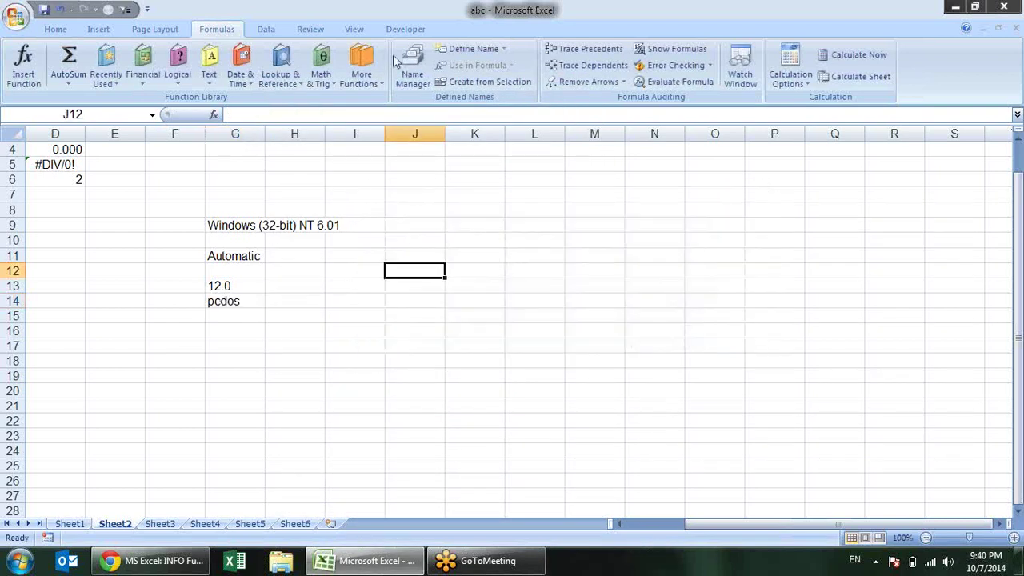
# - Enter =ISBLANK(J6) in K6, returning TRUE while J6 is empty
pyautogui.click(362, 65)
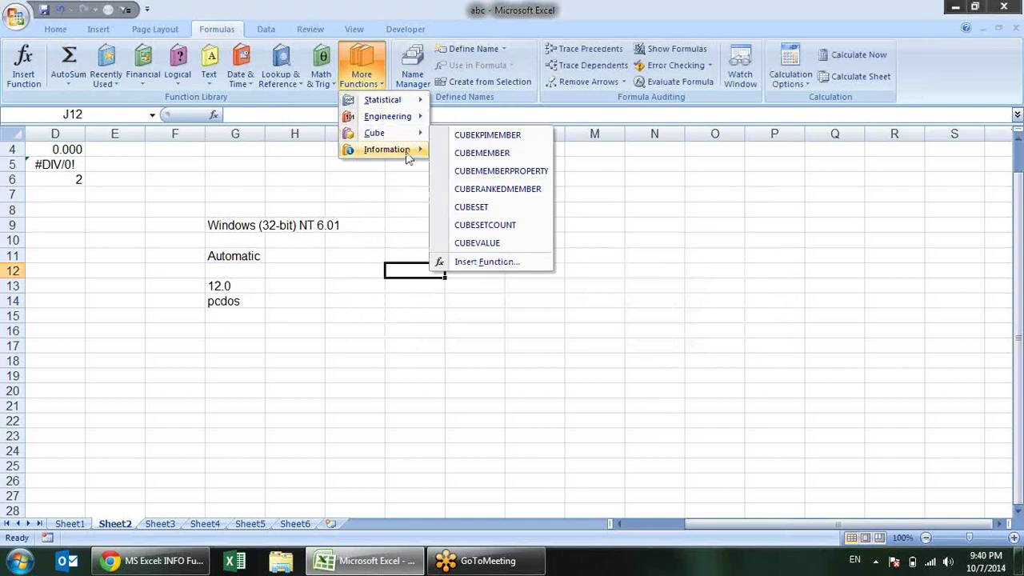
pyautogui.moveTo(396, 150)
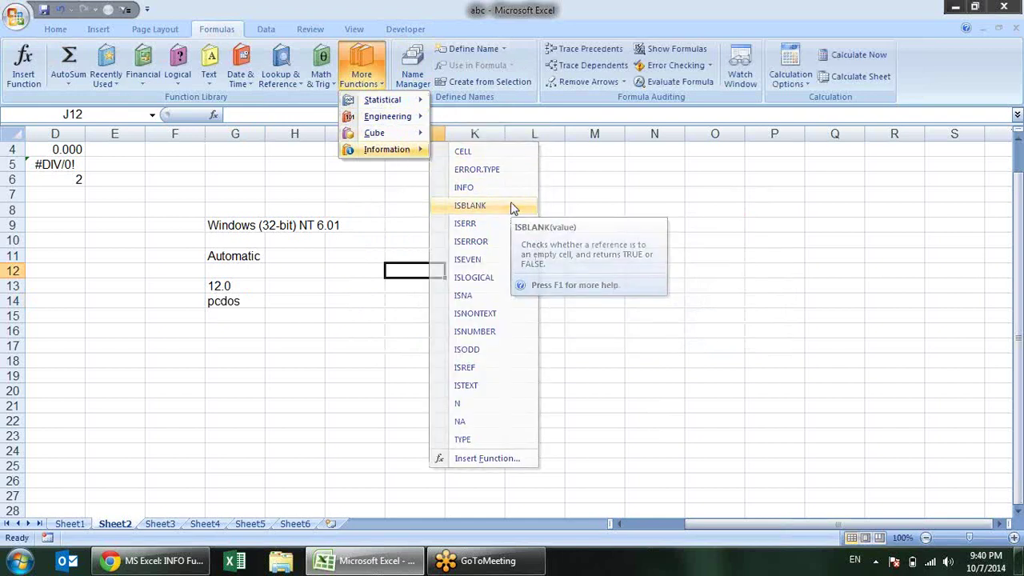
pyautogui.press('Escape')
pyautogui.press('Escape')
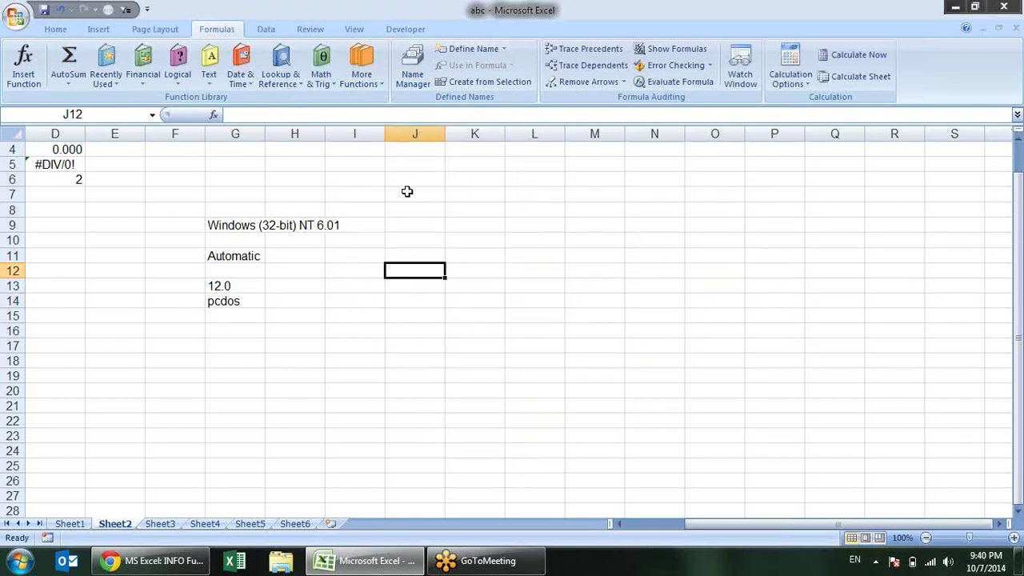
pyautogui.click(402, 170)
pyautogui.click(407, 179)
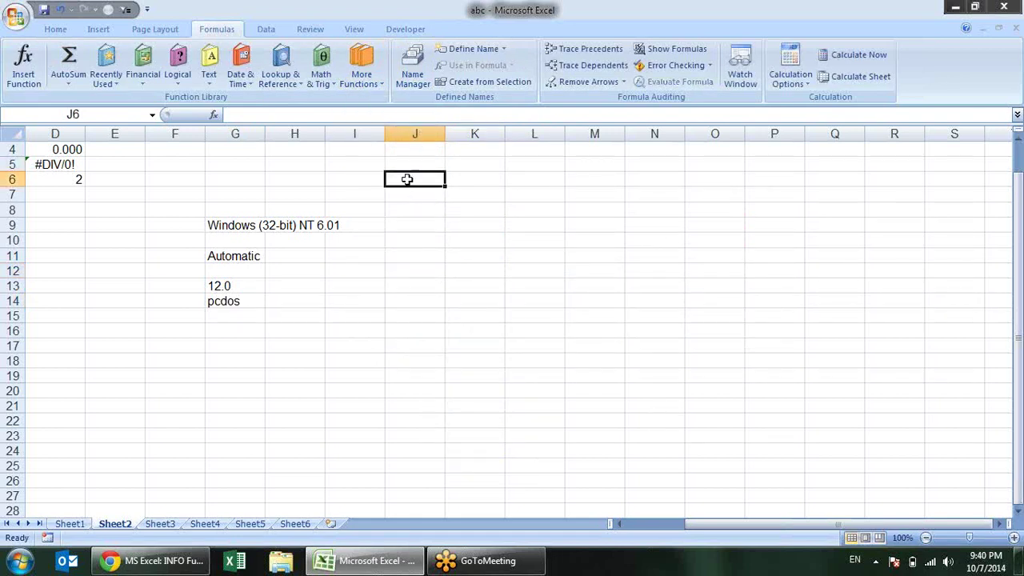
pyautogui.click(472, 179)
pyautogui.write('=i')
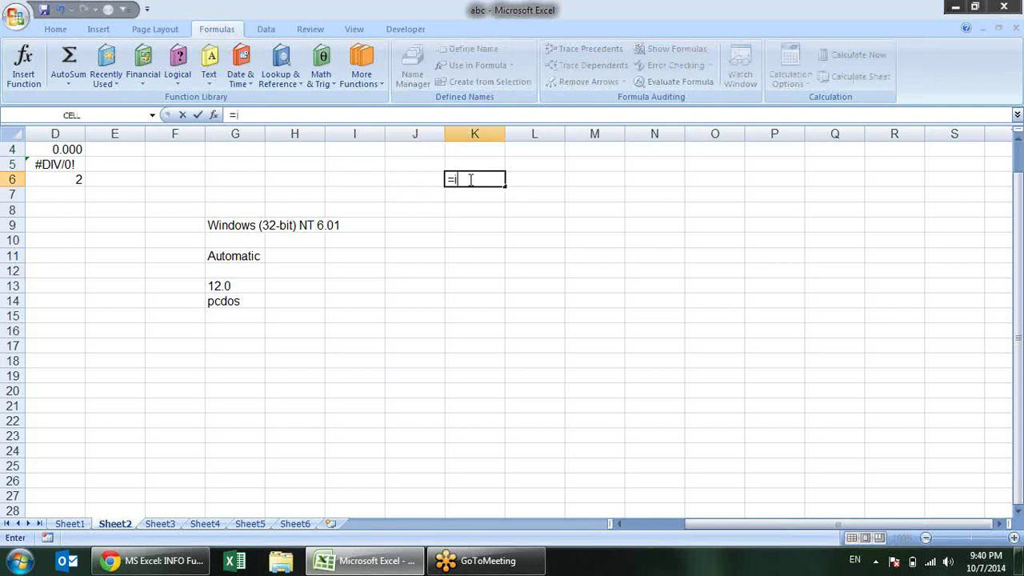
pyautogui.write('sbl')
pyautogui.press('Tab')
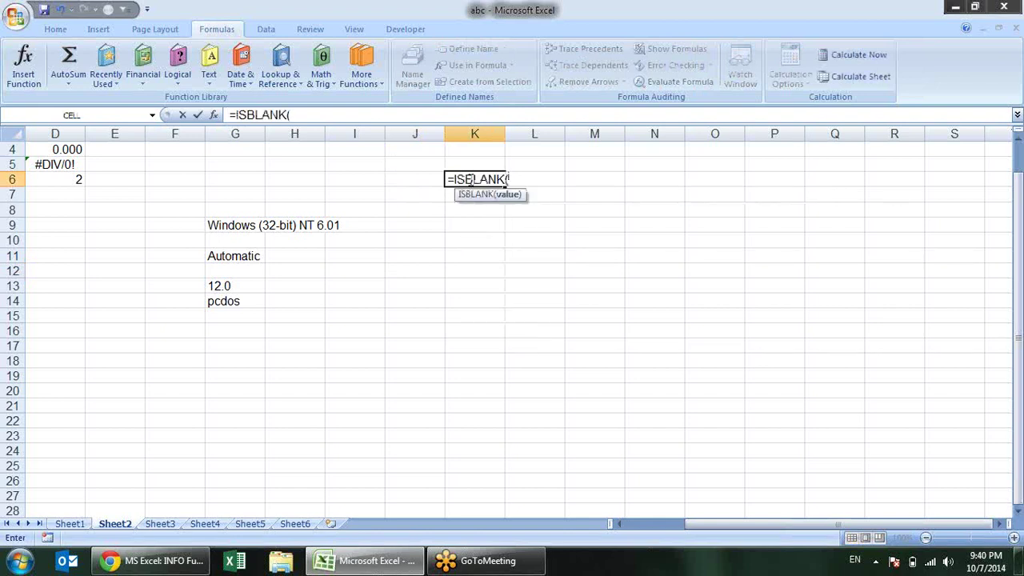
pyautogui.click(430, 179)
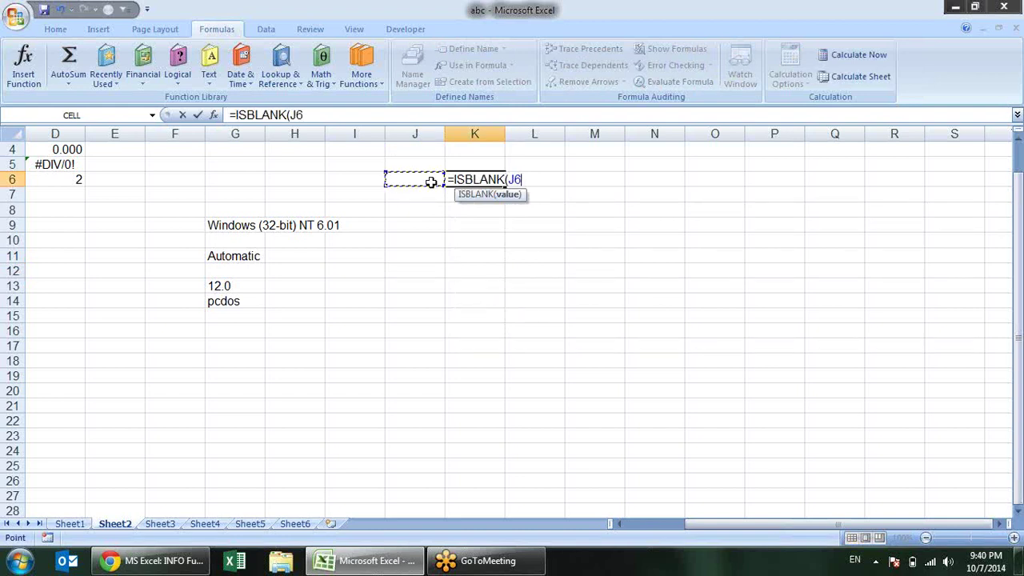
pyautogui.write(')')
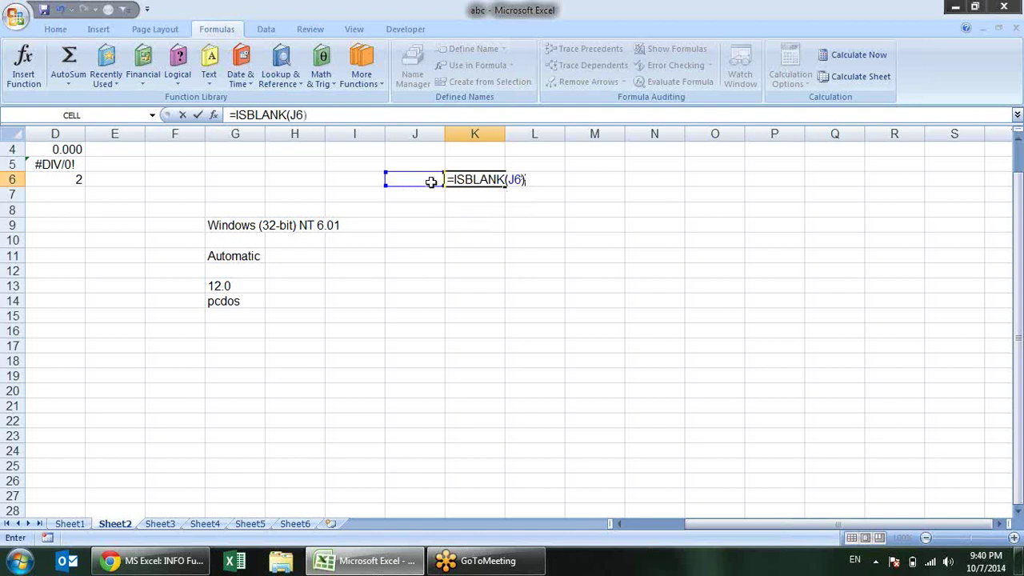
pyautogui.press('Return')
# - Type df into J6 so K6 changes to FALSE
pyautogui.press('Up')
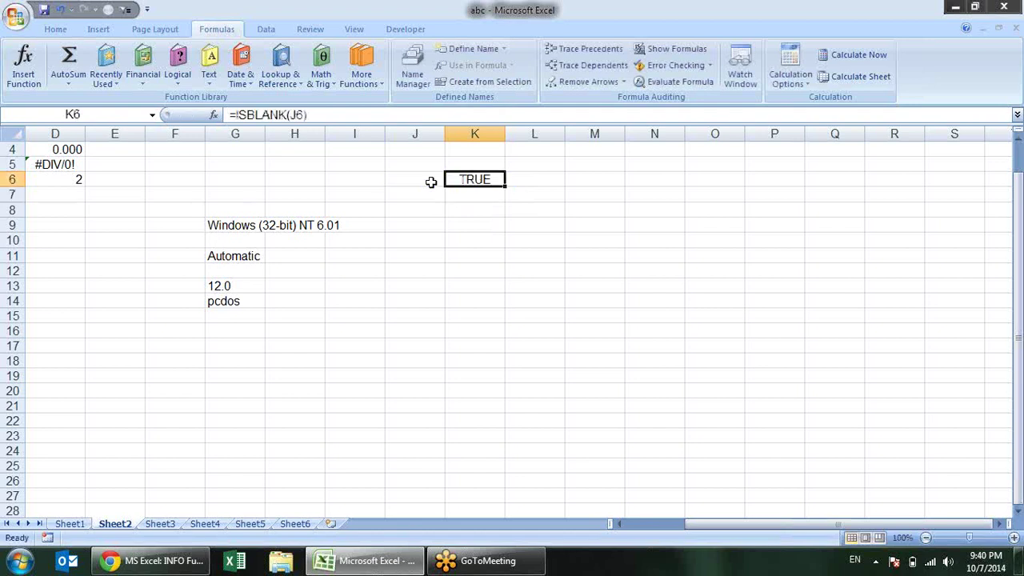
pyautogui.click(430, 180)
pyautogui.write('df')
pyautogui.press('Return')
pyautogui.press('Up')
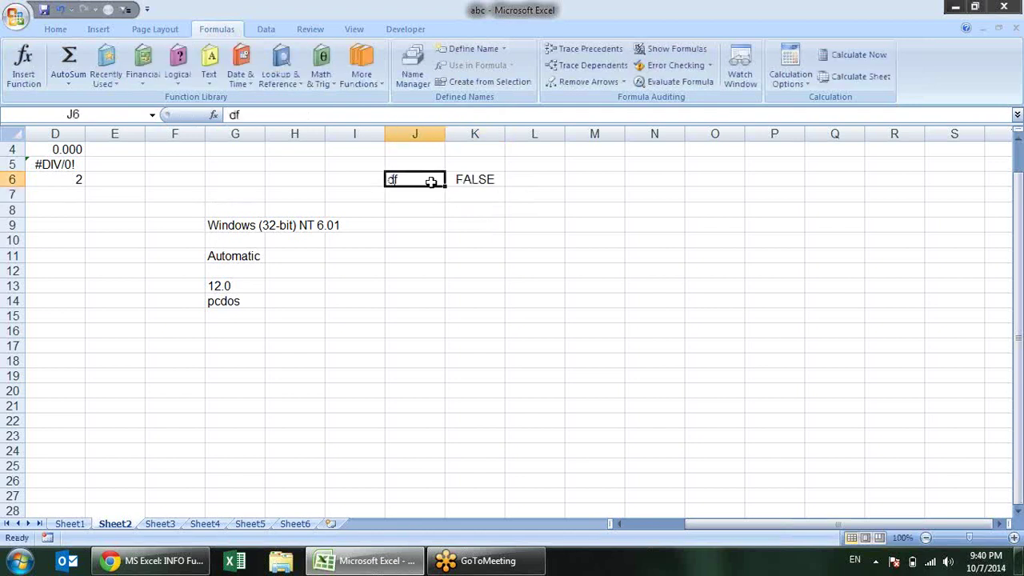
pyautogui.press('Right')
pyautogui.press('Down')
pyautogui.press('Up')
# - Skim the INFO reference page in Chrome
pyautogui.hotkey('alt', 'Tab')
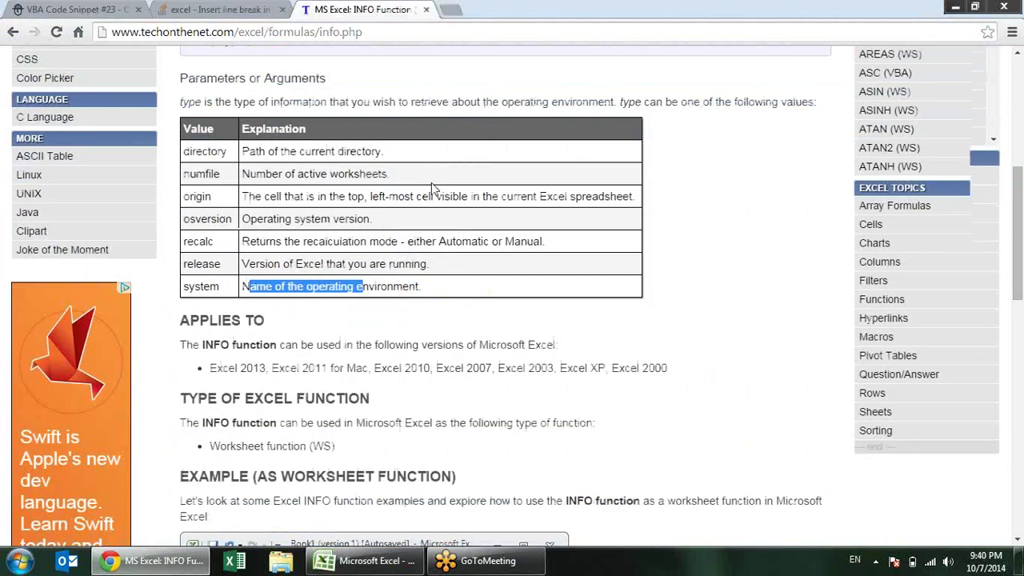
pyautogui.scroll(-1, 431, 188)
pyautogui.scroll(2, 431, 188)
pyautogui.hotkey('alt', 'Tab')
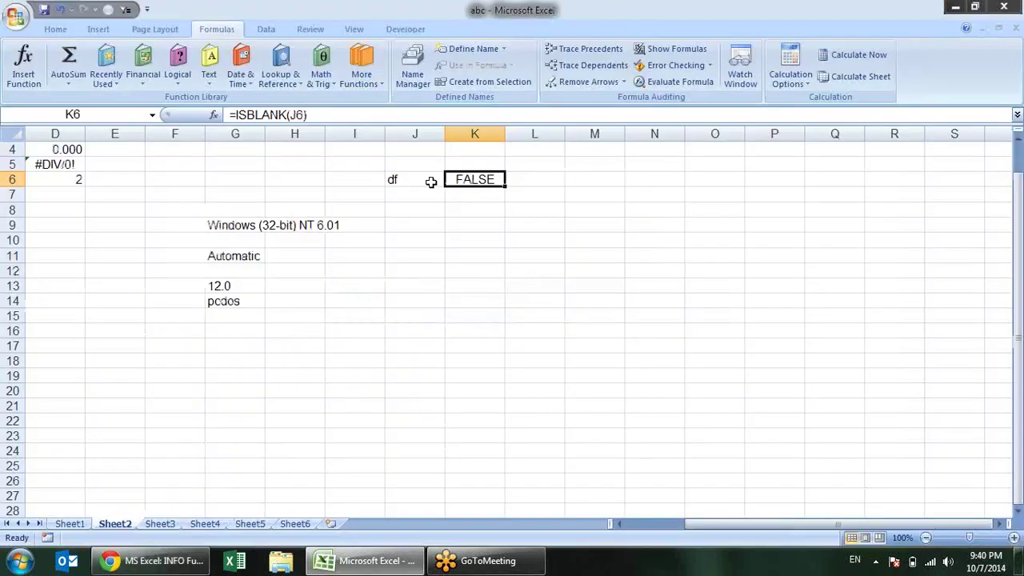
# - Dismiss the More Functions > Information list and select cell J10
pyautogui.click(464, 272)
pyautogui.click(368, 85)
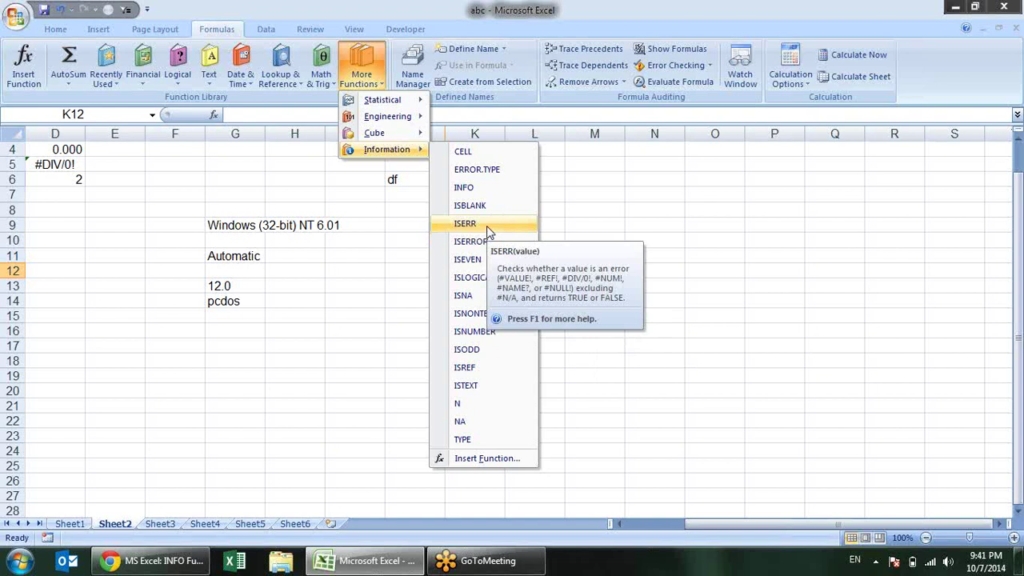
pyautogui.click(404, 218)
pyautogui.click(395, 234)
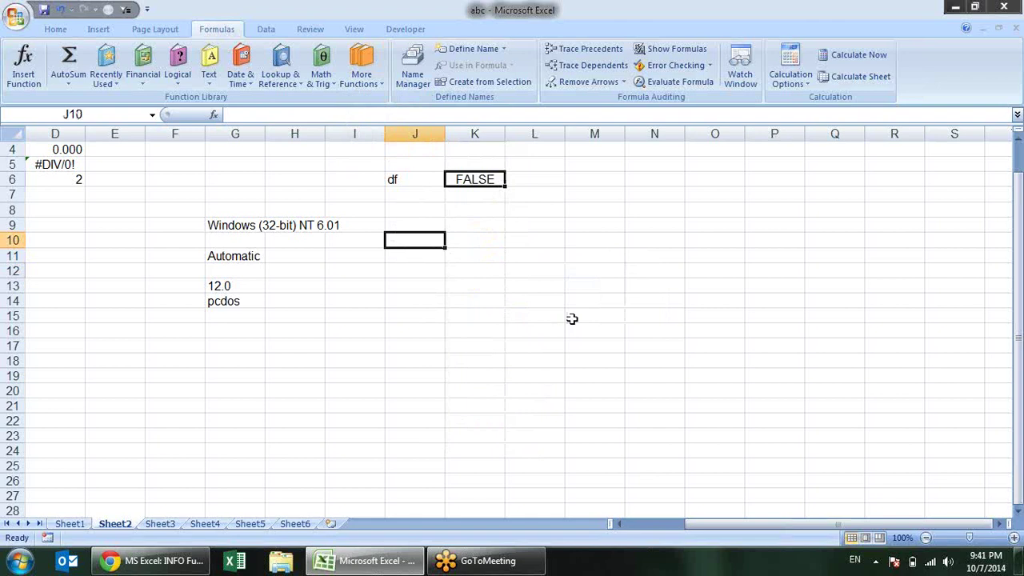
# - Enter =2/0 in J10 and =NA() in J11, discarding a stray entry in J12
pyautogui.write('=2/0')
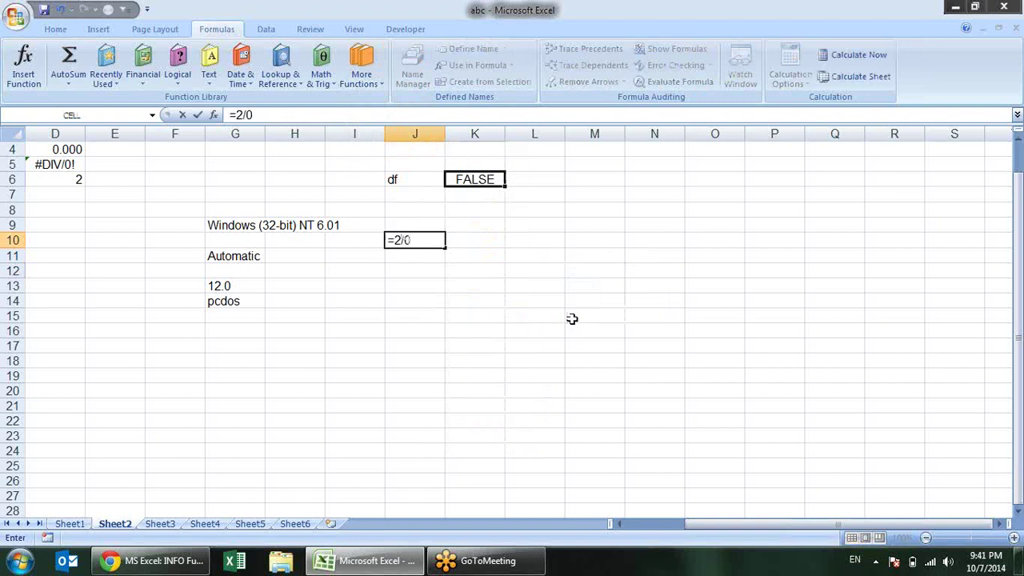
pyautogui.press('Return')
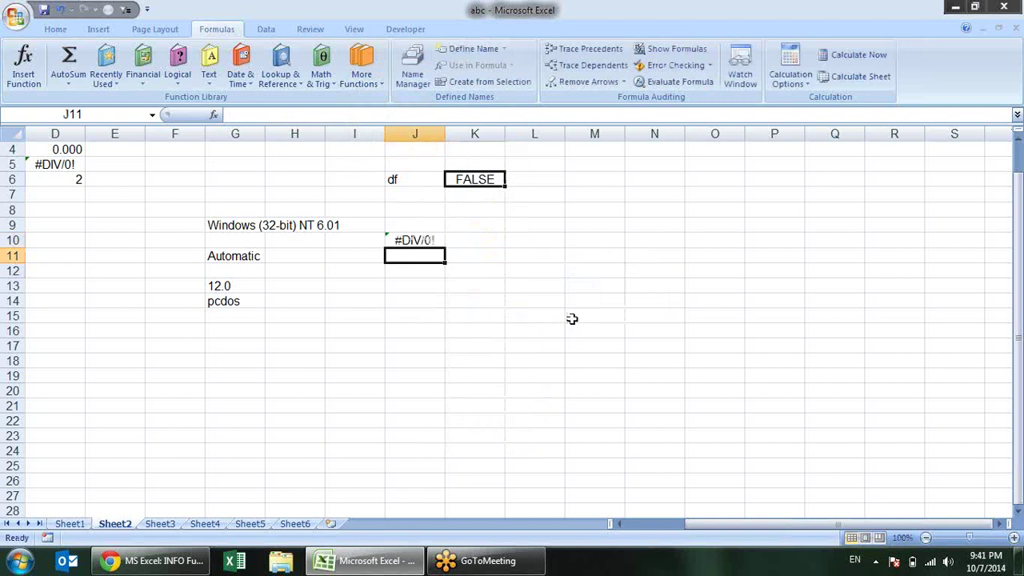
pyautogui.write('=NA(')
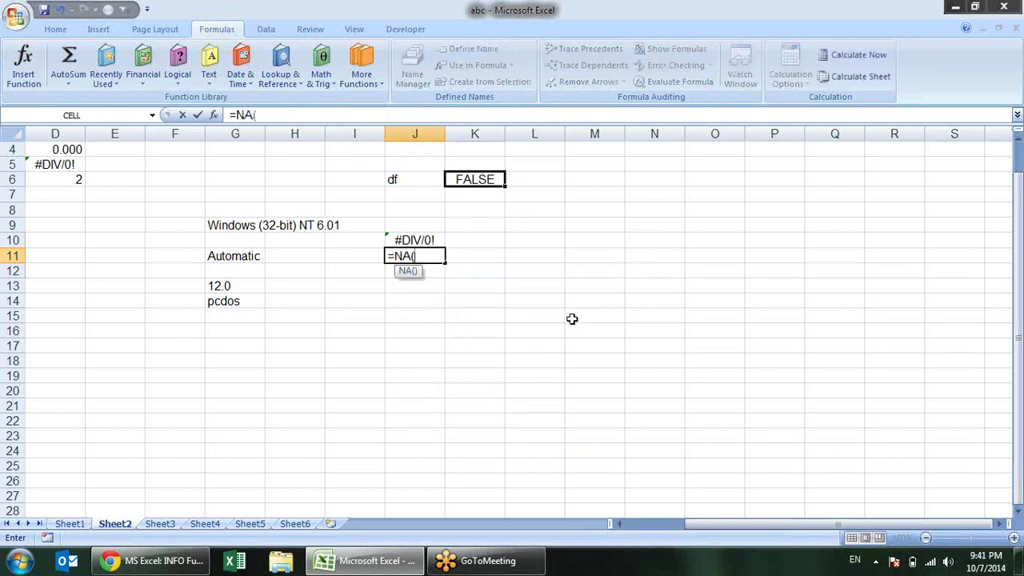
pyautogui.press('Return')
pyautogui.write('.')
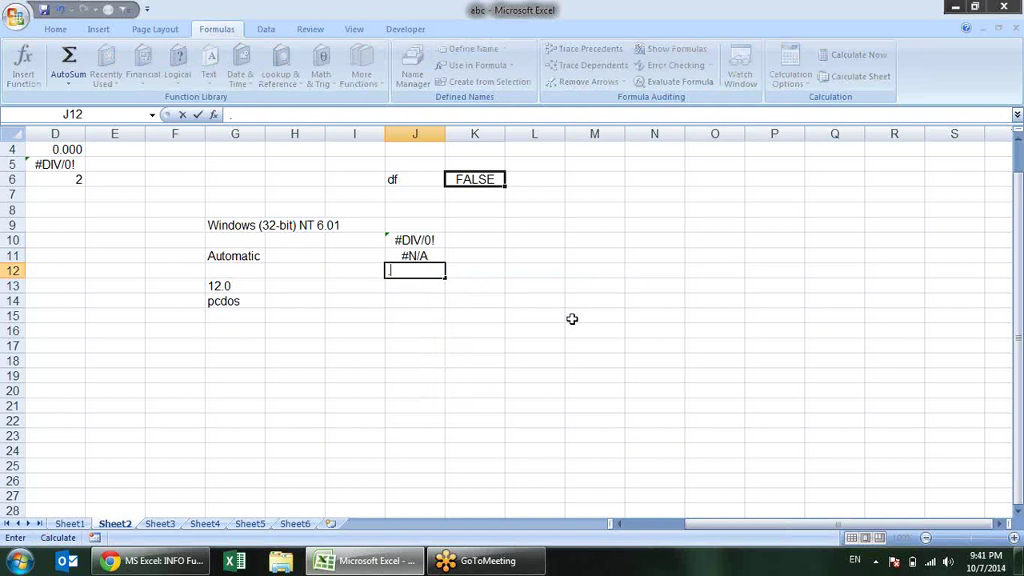
pyautogui.press('Escape')
pyautogui.press('Up')
pyautogui.press('Up')
pyautogui.press('Right')
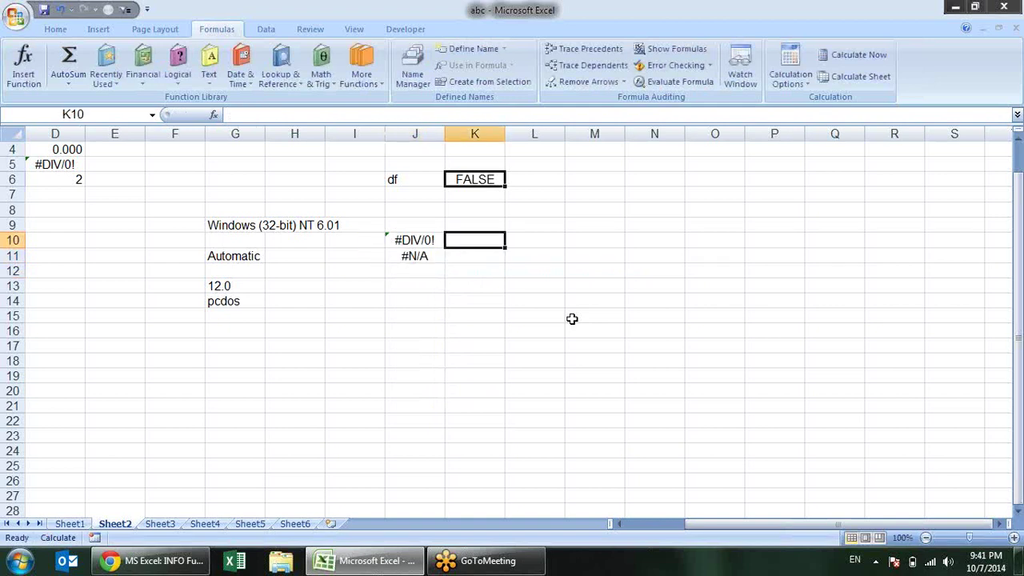
# - Enter =ISERR(J10) in K10 and fill it down to K11
pyautogui.write('=is')
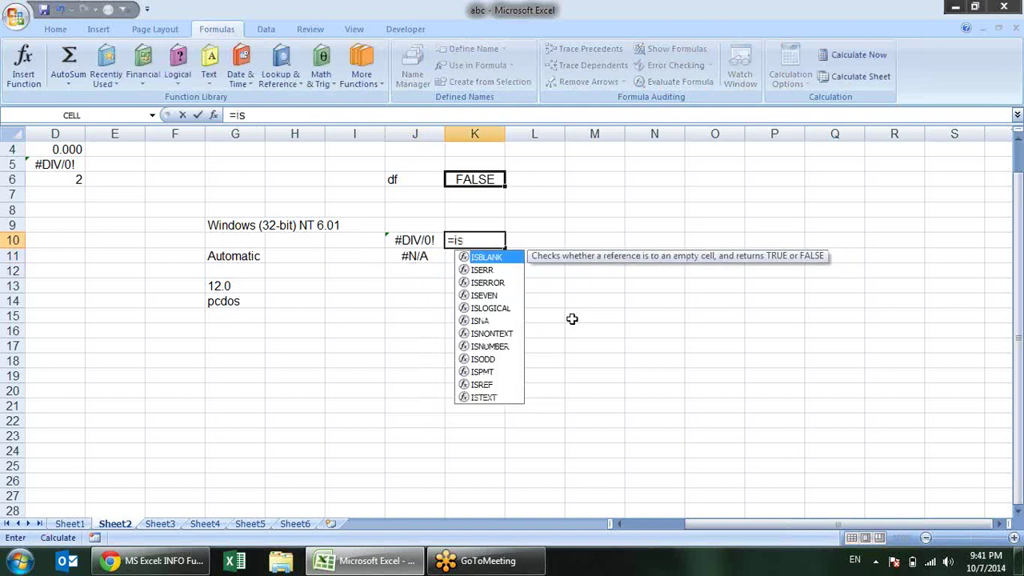
pyautogui.press('Down')
pyautogui.press('Down')
pyautogui.press('Up')
pyautogui.press('Tab')
pyautogui.press('Left')
pyautogui.write(')')
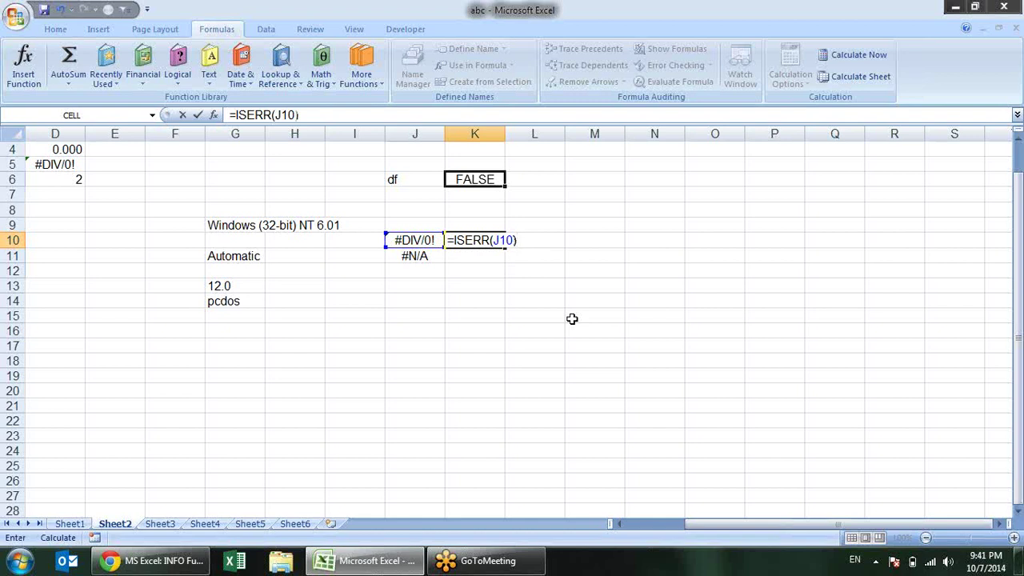
pyautogui.press('Return')
pyautogui.hotkey('ctrl', 'd')
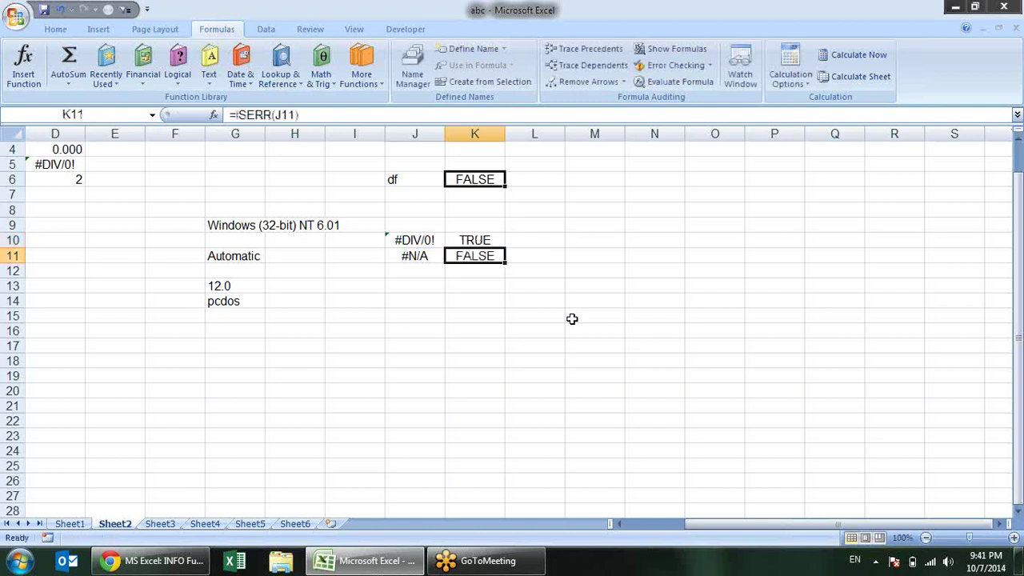
# - Review the error formulas in J10:J11 and the ISERR tests in K10:K11
pyautogui.press('Up')
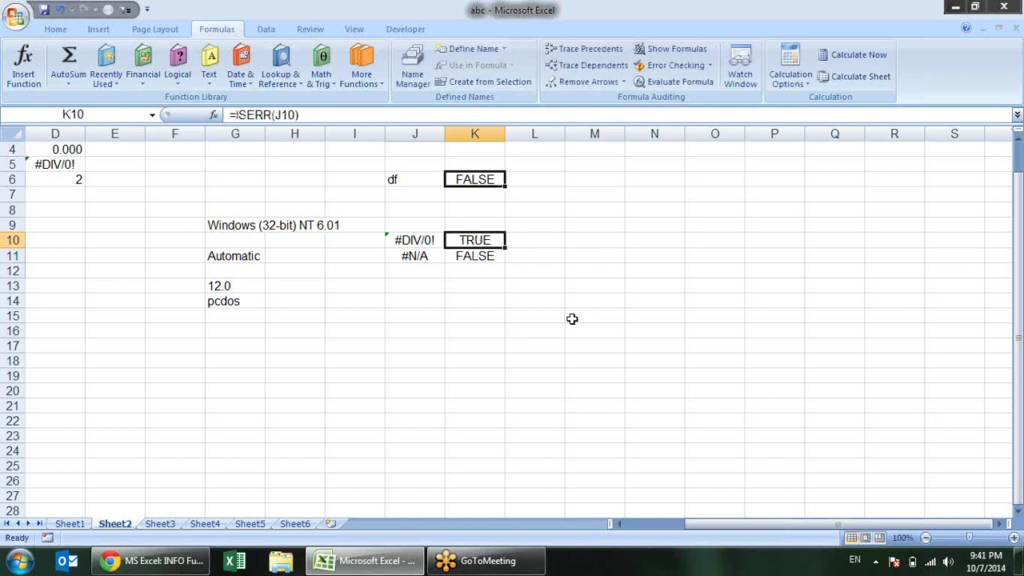
pyautogui.press('Left')
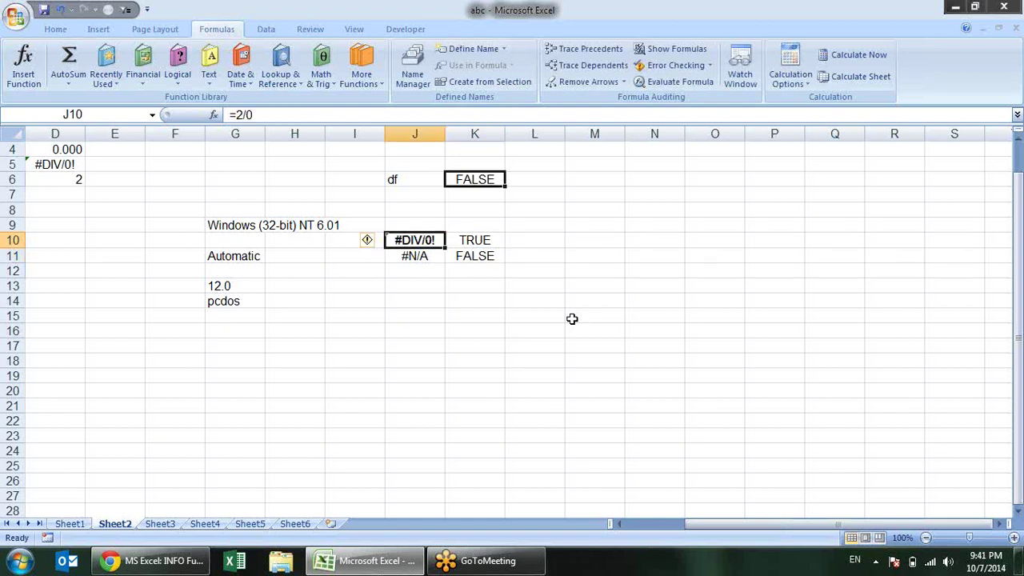
pyautogui.press('Down')
pyautogui.press('Right')
pyautogui.press('Left')
pyautogui.press('Right')
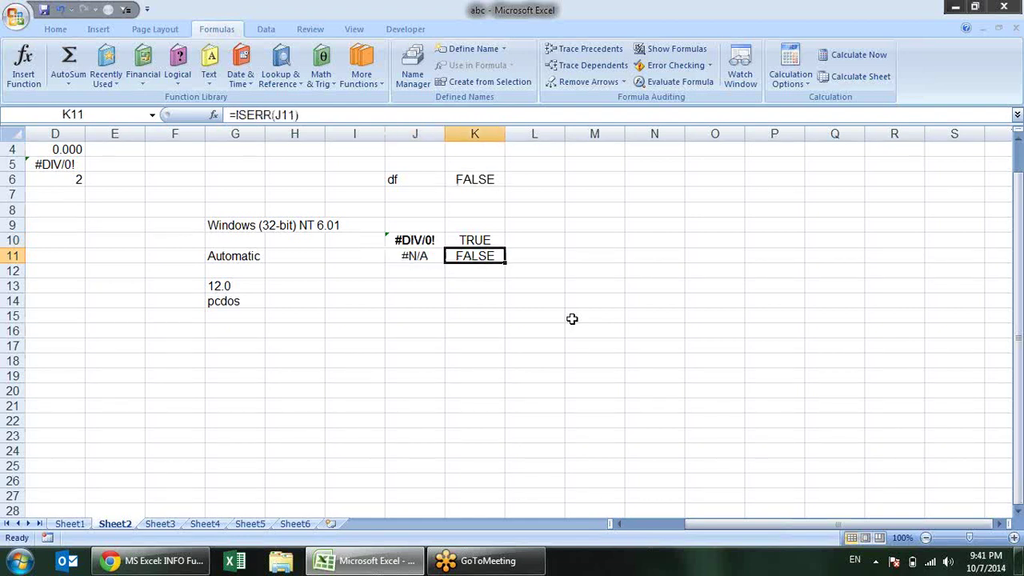
pyautogui.press('F2')
pyautogui.press('Escape')
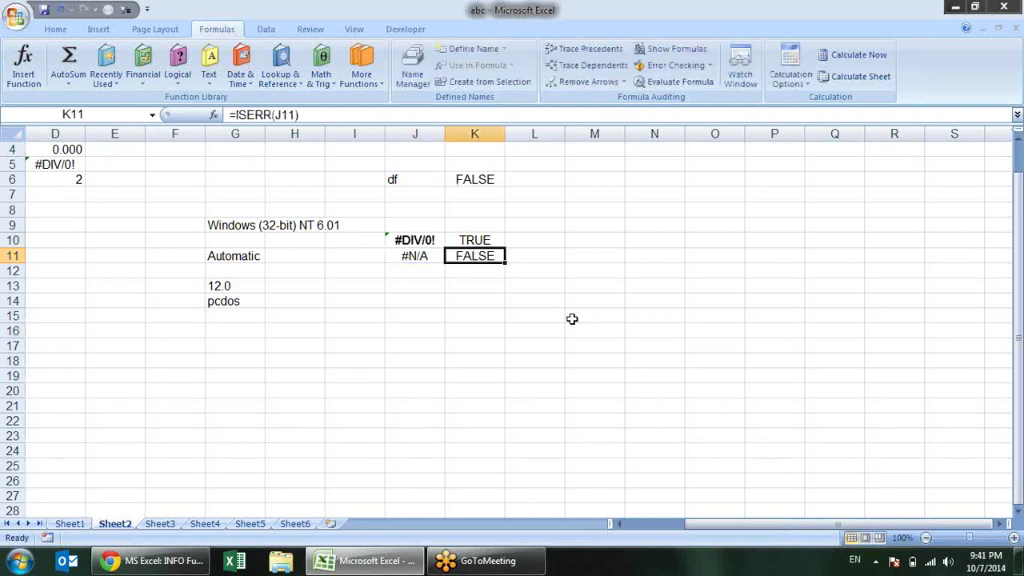
pyautogui.press('Right')
pyautogui.press('Up')
# - Enter =ISERROR(J10) in L10 and fill it down to L11
pyautogui.write('=')
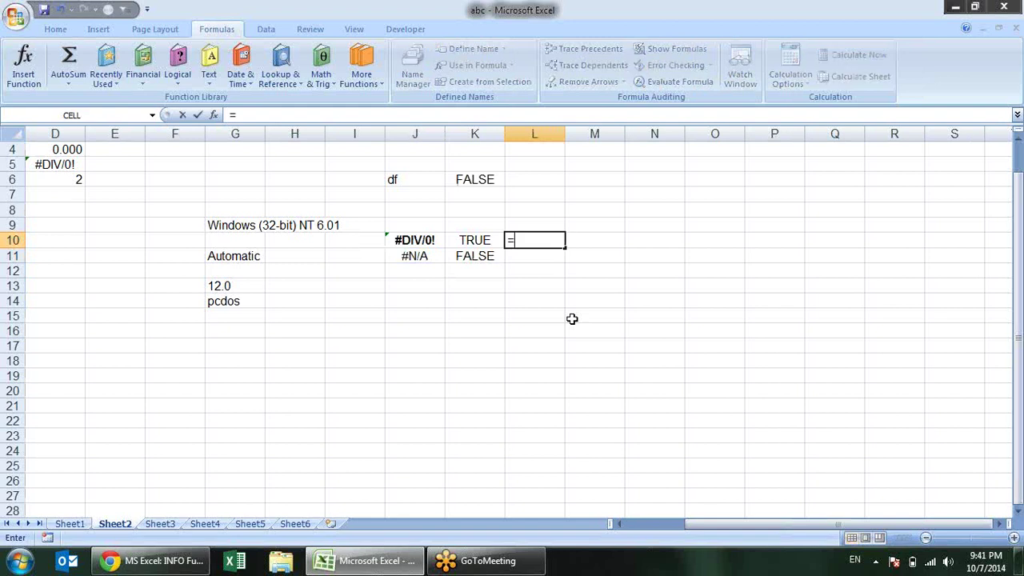
pyautogui.write('iserr')
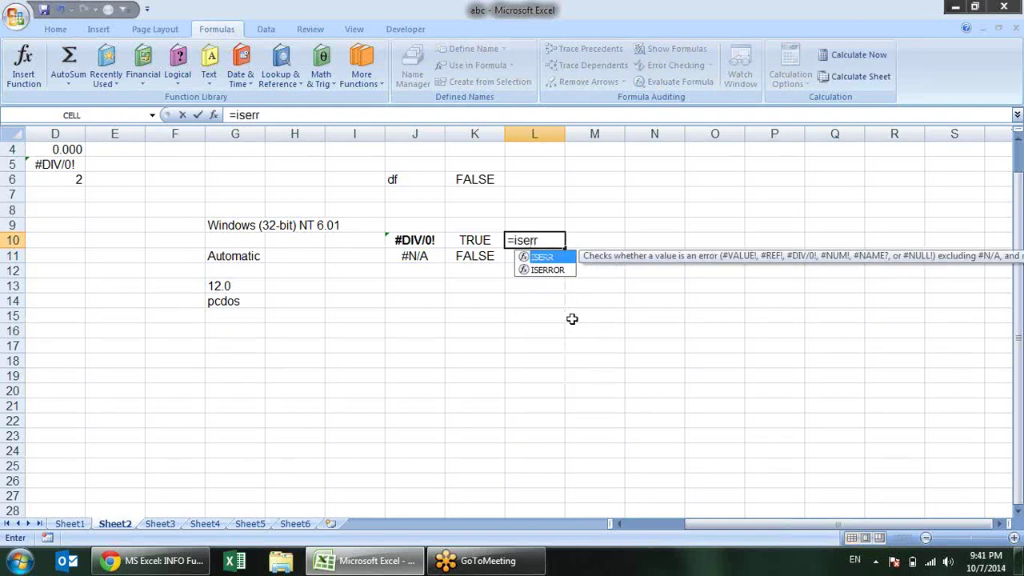
pyautogui.press('Down')
pyautogui.press('Tab')
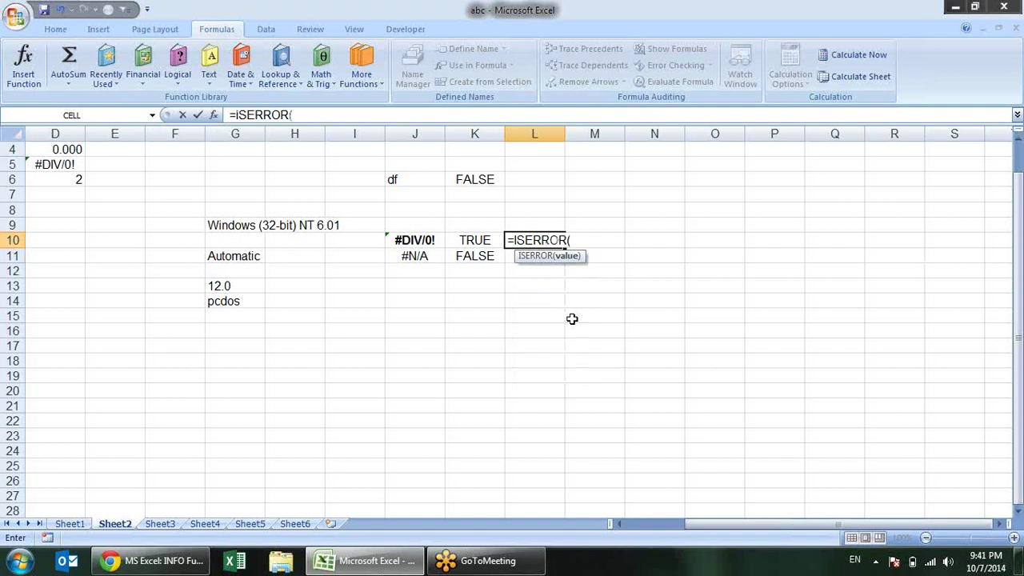
pyautogui.press('Left')
pyautogui.press('Left')
pyautogui.press('Return')
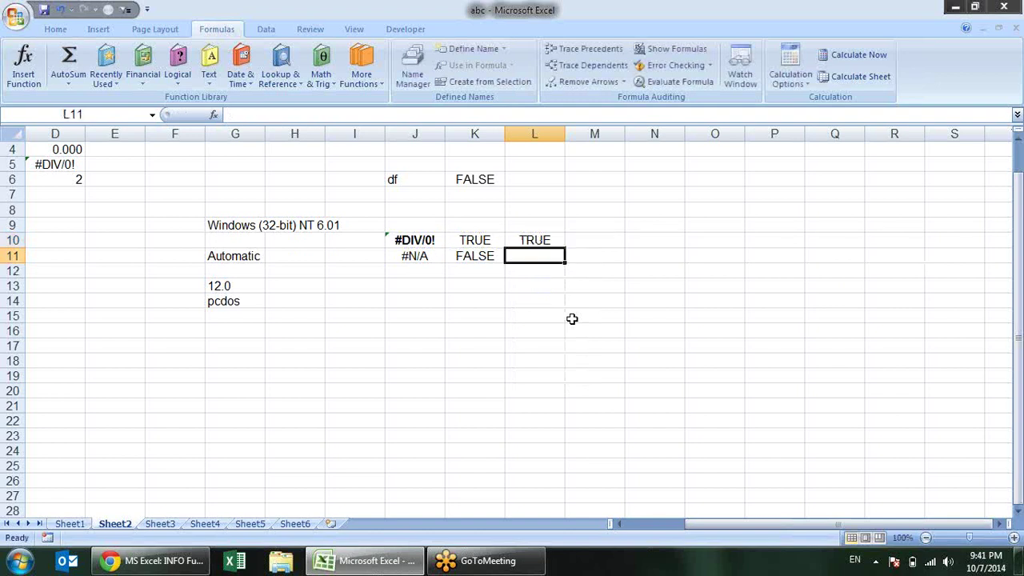
pyautogui.hotkey('ctrl', 'd')
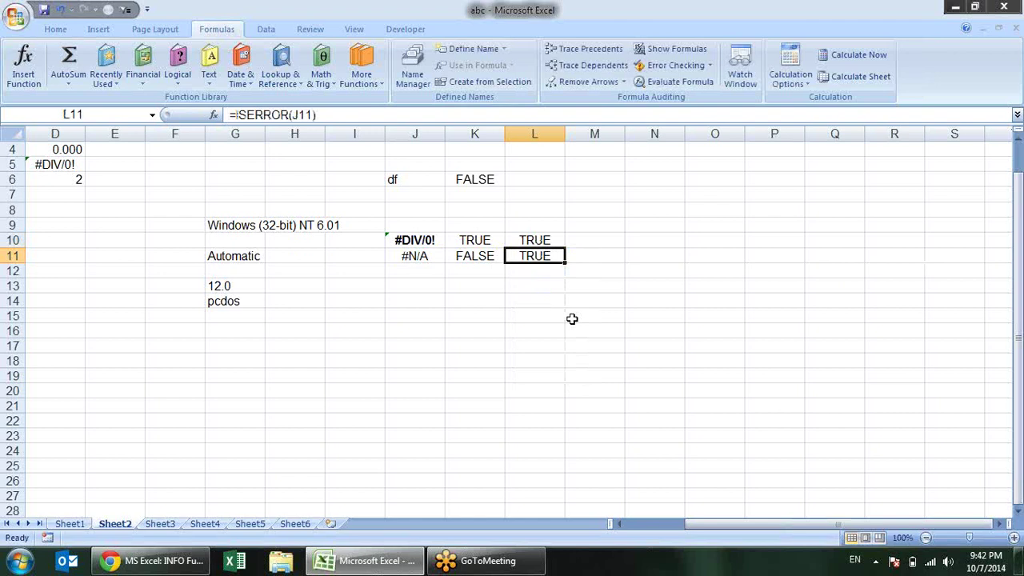
# - Browse the Information functions list under More Functions, then close it
pyautogui.press('Down')
pyautogui.press('Left')
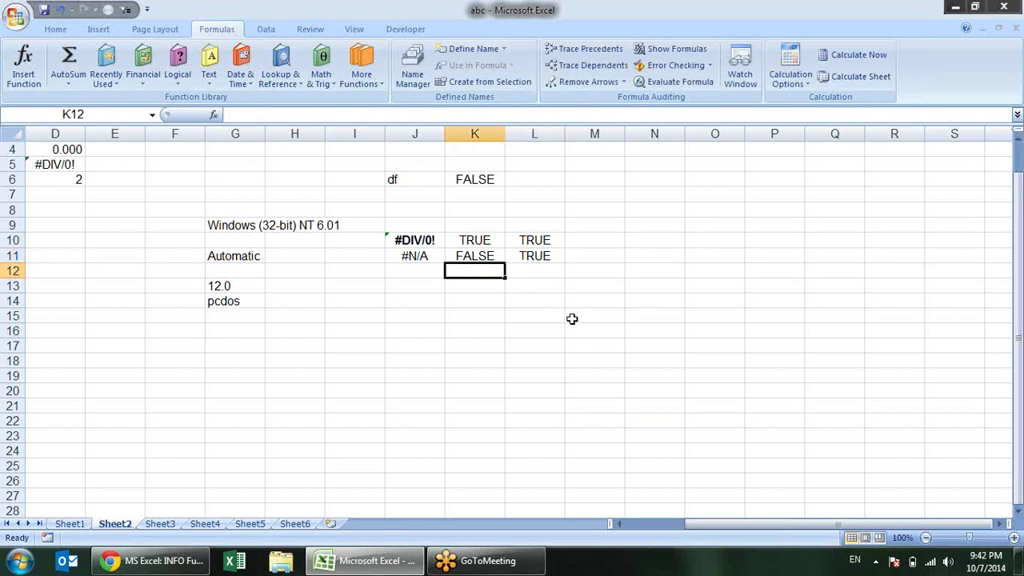
pyautogui.press('Left')
pyautogui.press('Down')
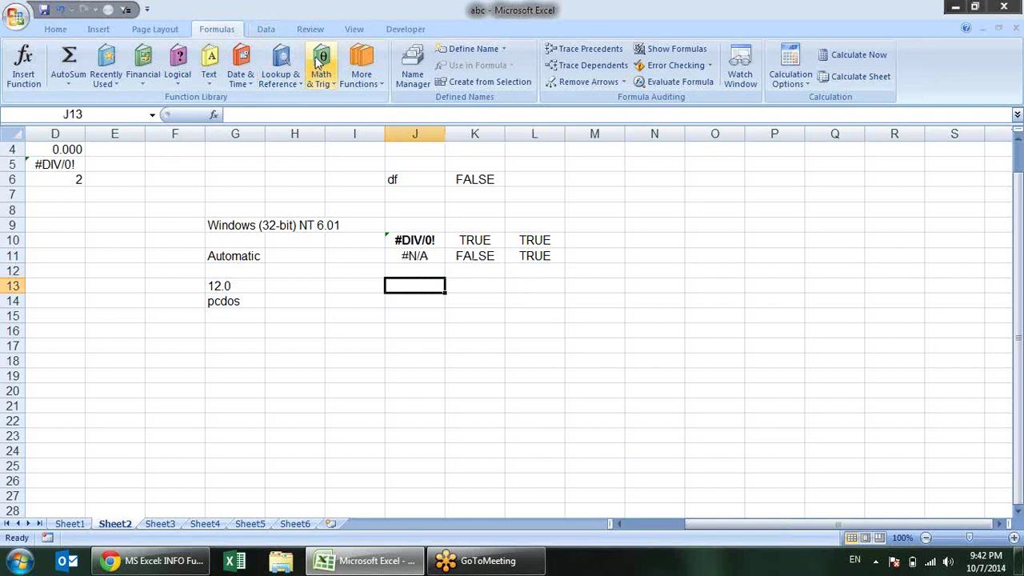
pyautogui.click(361, 71)
pyautogui.moveTo(416, 149)
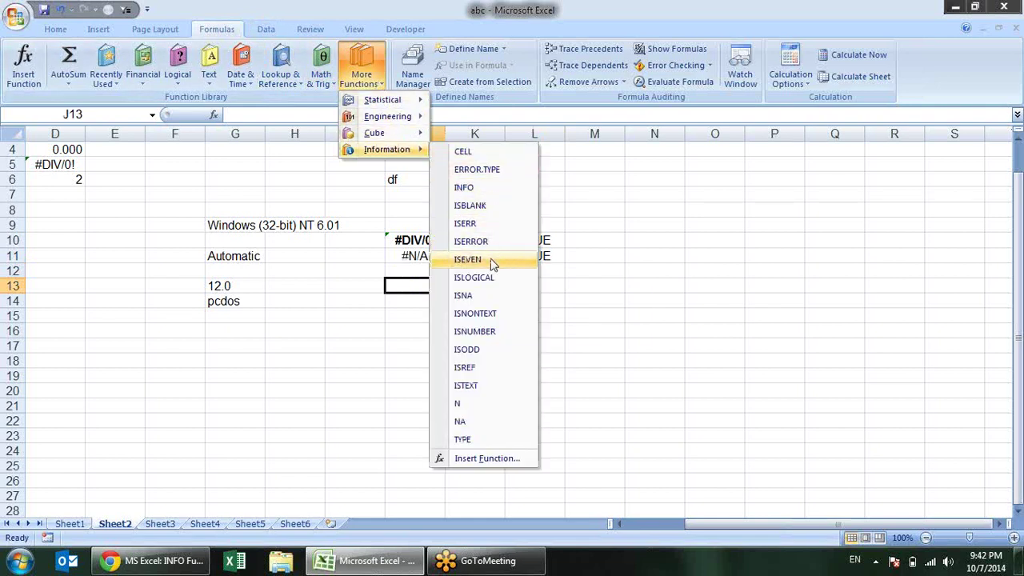
pyautogui.press('Escape')
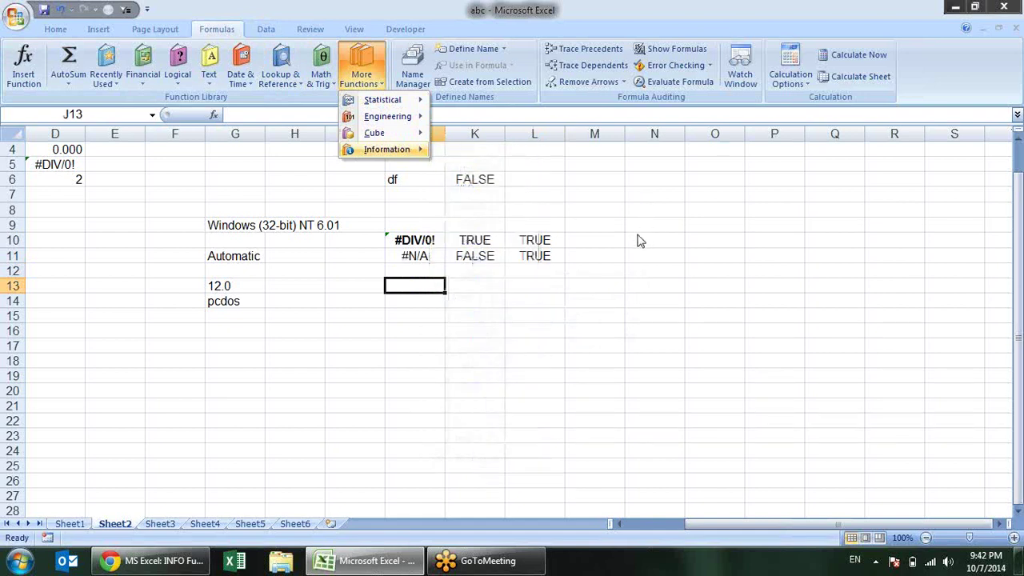
pyautogui.click(430, 262)
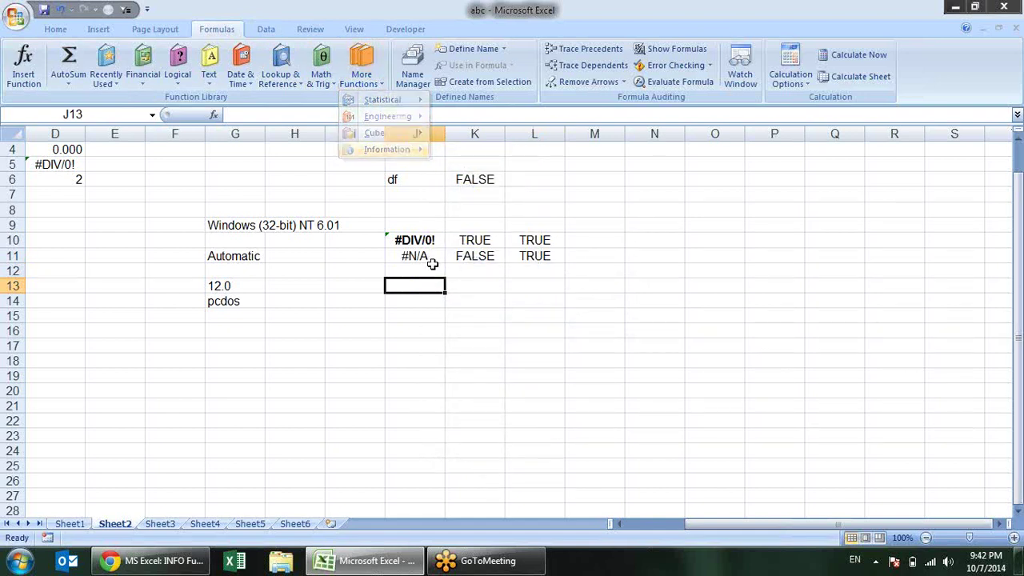
# - Enter =ISNA(J10) in M10, fill it down to M11, and bold M11
pyautogui.click(590, 247)
pyautogui.write('=')
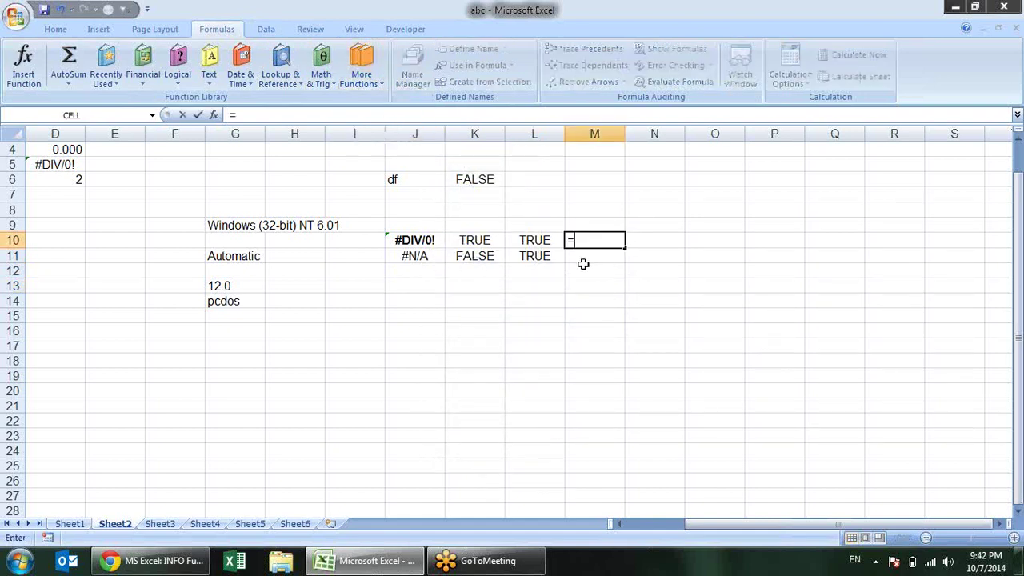
pyautogui.write('is')
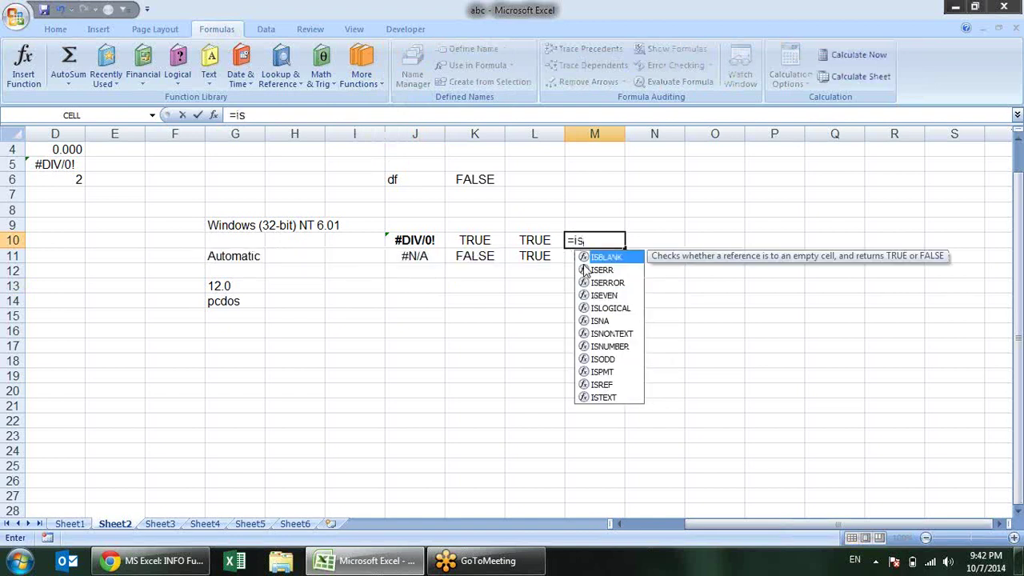
pyautogui.write('n')
pyautogui.press('Tab')
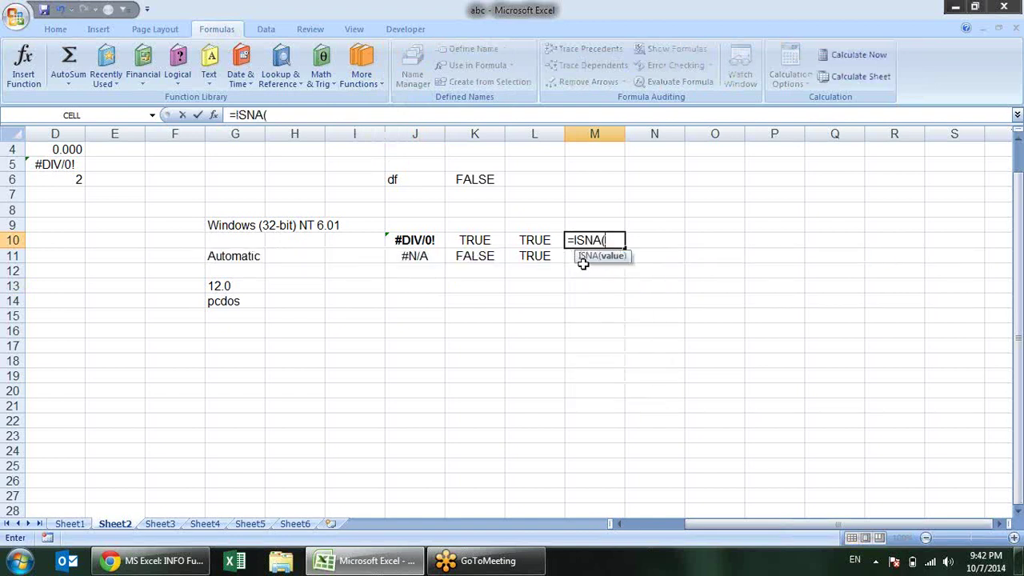
pyautogui.click(415, 264)
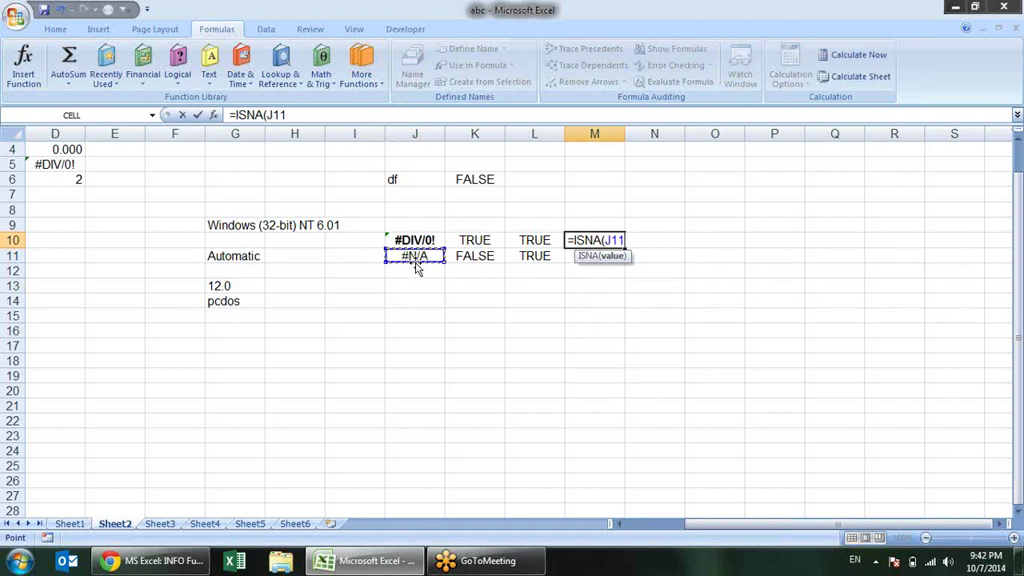
pyautogui.click(416, 240)
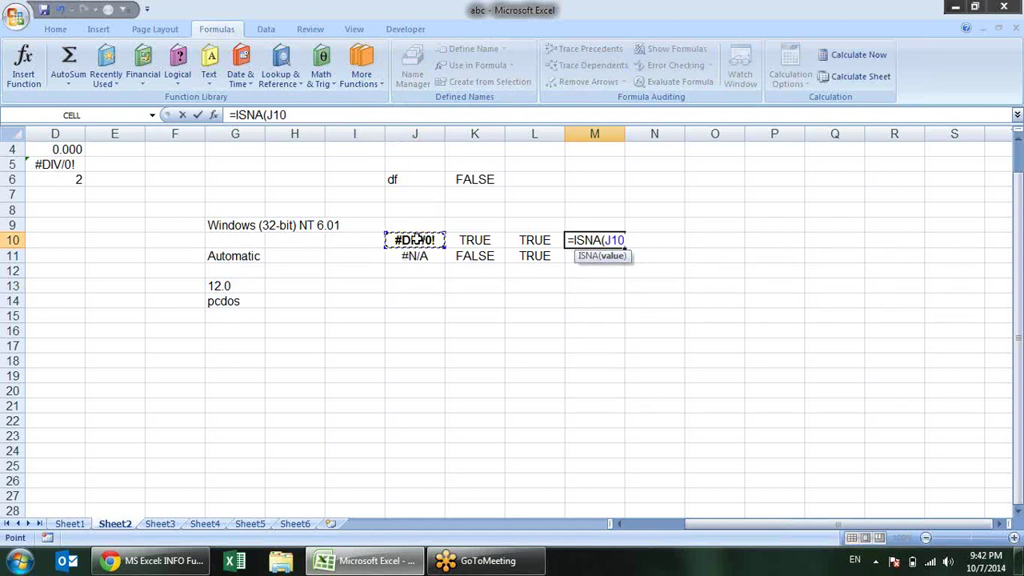
pyautogui.press('Return')
pyautogui.hotkey('ctrl', 'd')
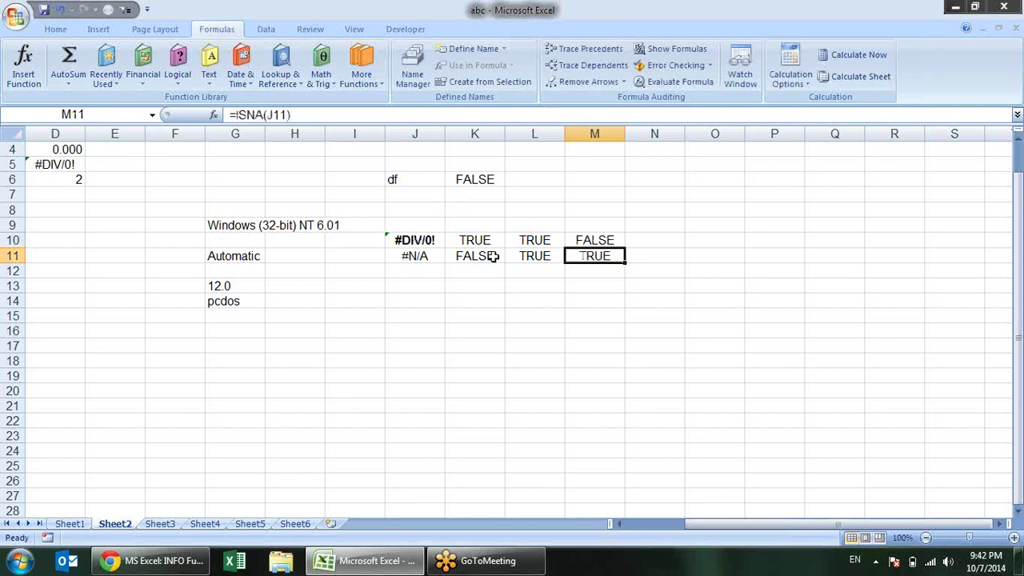
pyautogui.hotkey('ctrl', 'b')
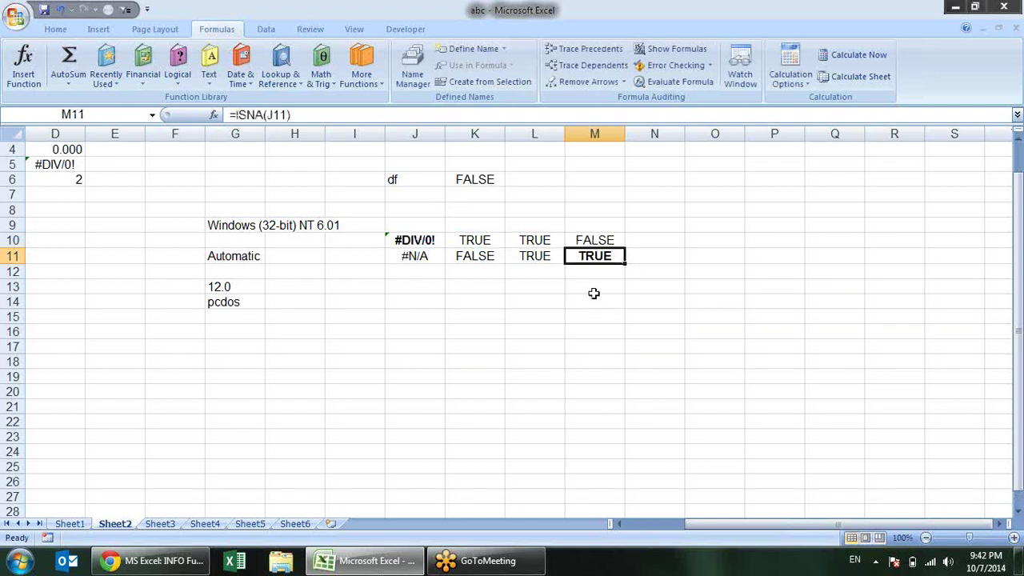
# - Glance at the information functions list and close it
pyautogui.click(551, 273)
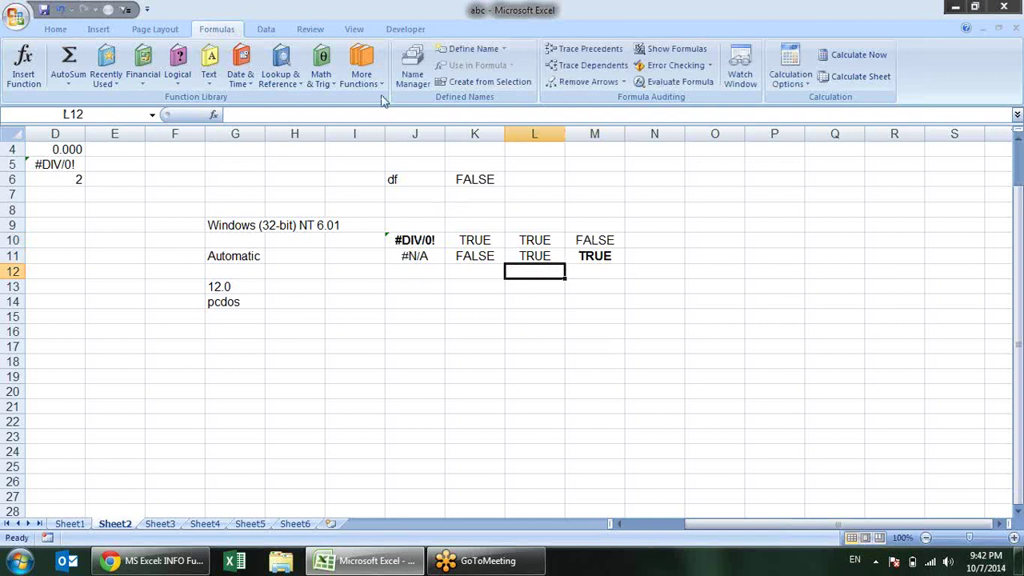
pyautogui.click(360, 68)
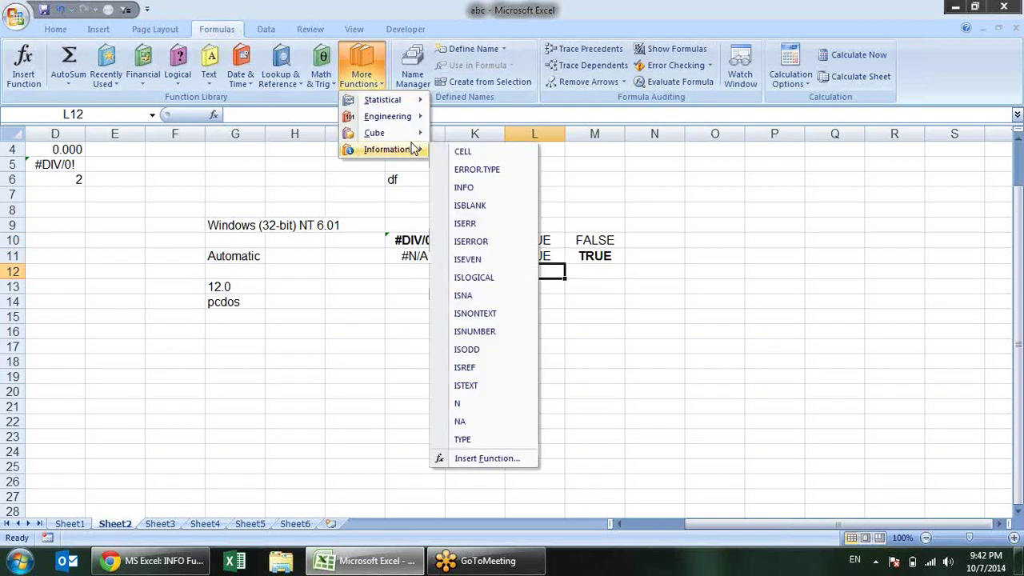
pyautogui.click(628, 354)
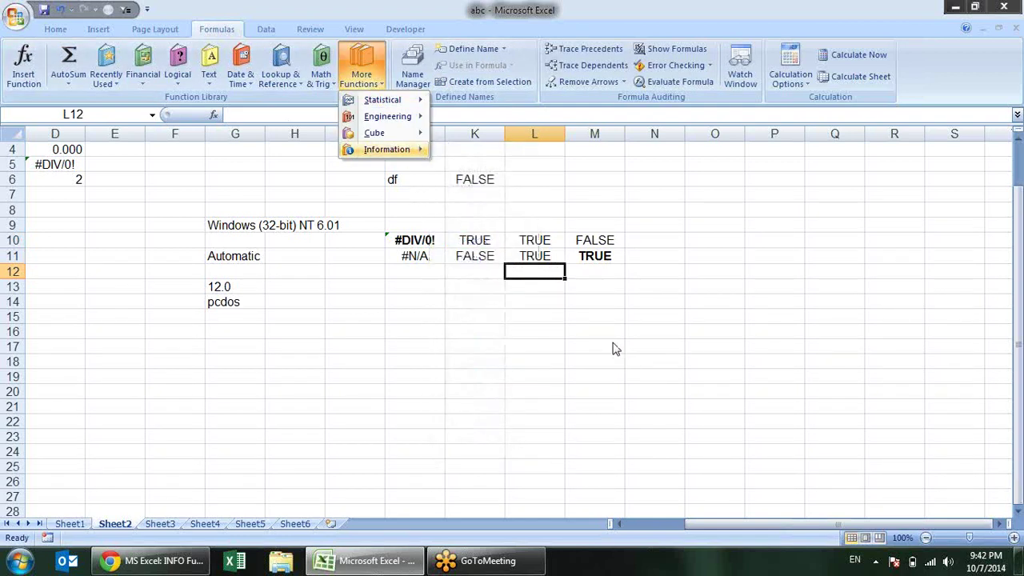
# - Type 1 and 2 in N6:N7 and extend them as a series down to N27
pyautogui.click(656, 183)
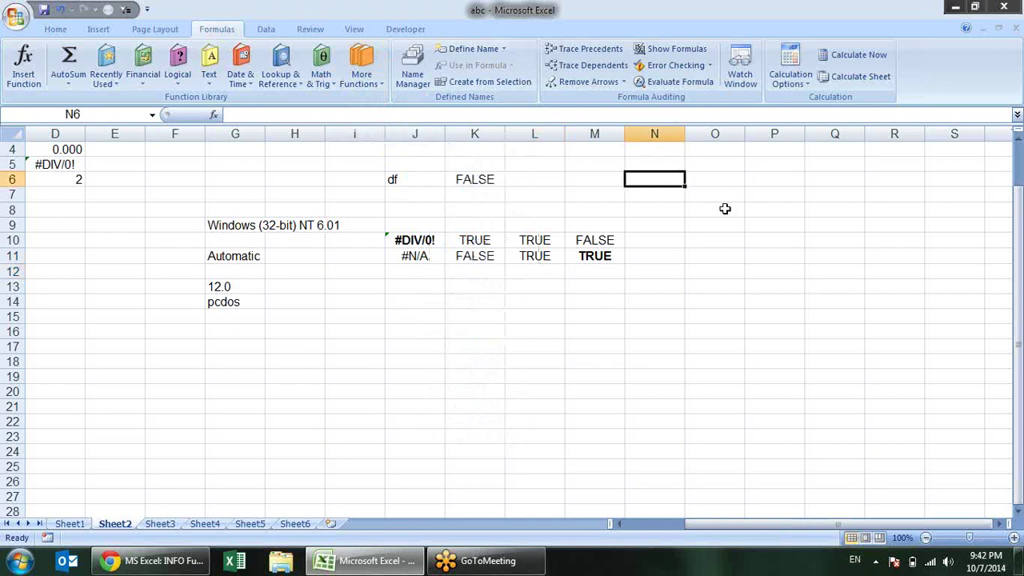
pyautogui.write('1')
pyautogui.press('Return')
pyautogui.write('2')
pyautogui.press('Return')
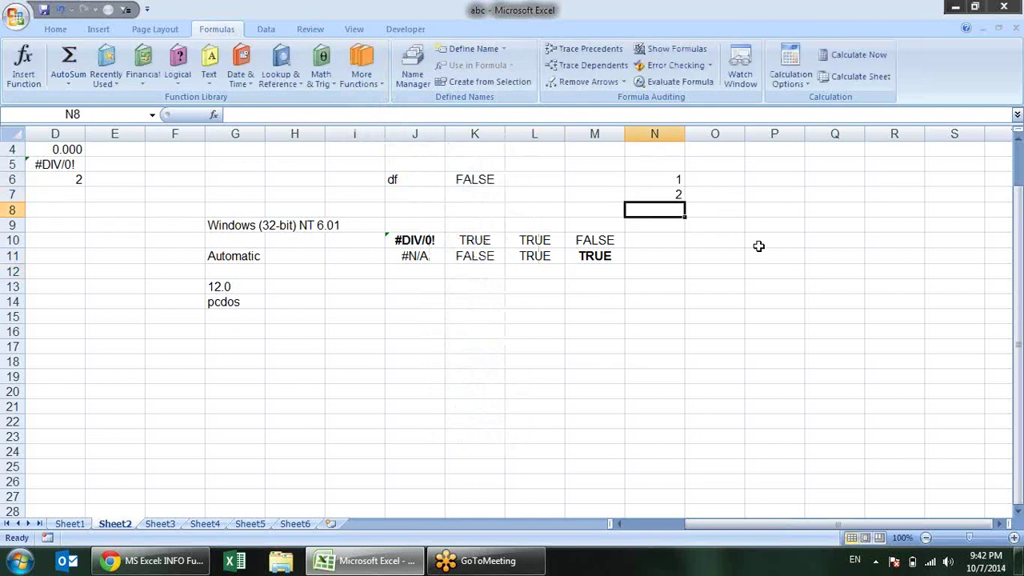
pyautogui.click(655, 167)
pyautogui.moveTo(660, 183); pyautogui.dragTo(682, 500)
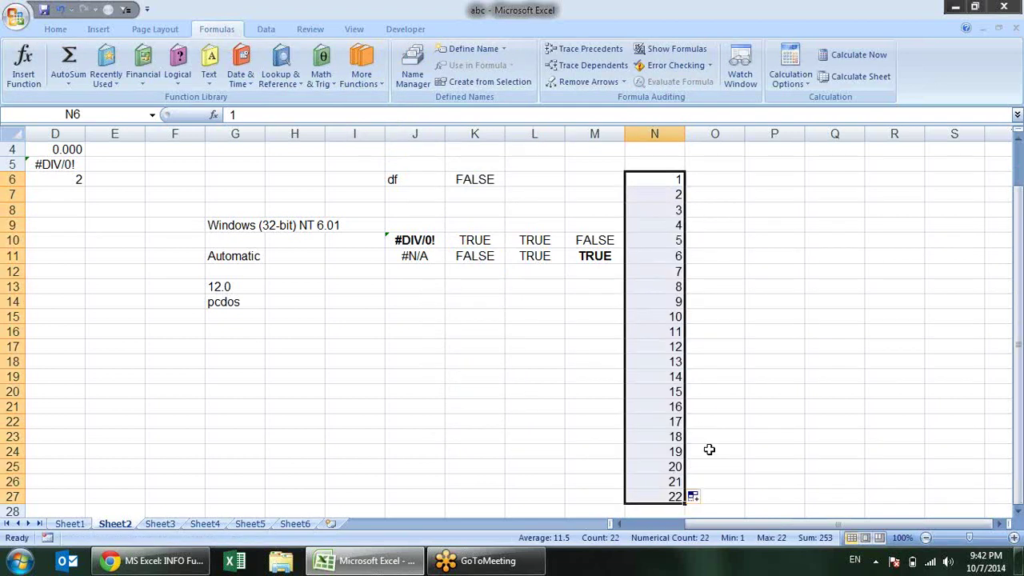
pyautogui.click(719, 181)
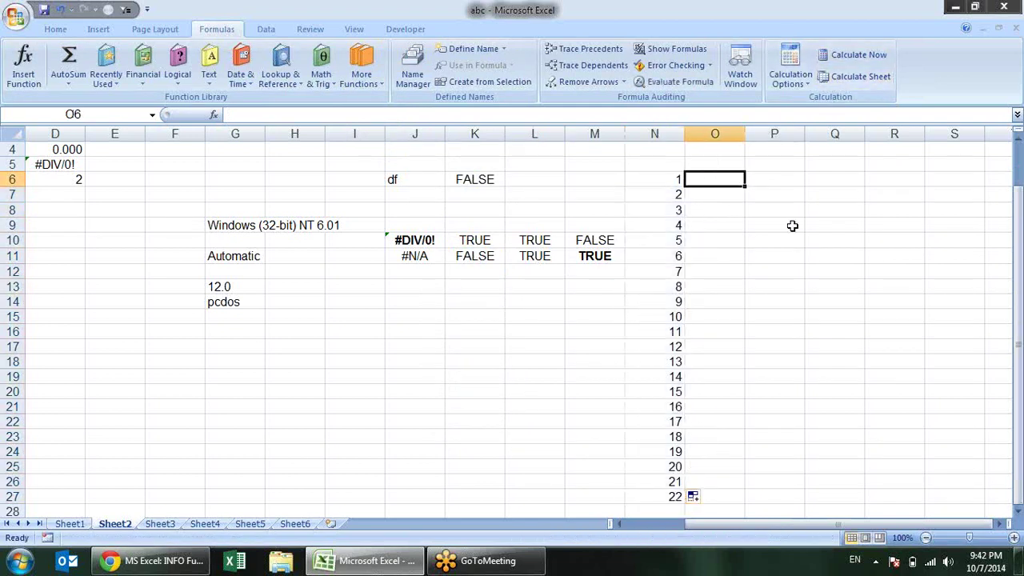
# - Enter =ISEVEN(N6) in O6 and copy it down to O27
pyautogui.write('=is')
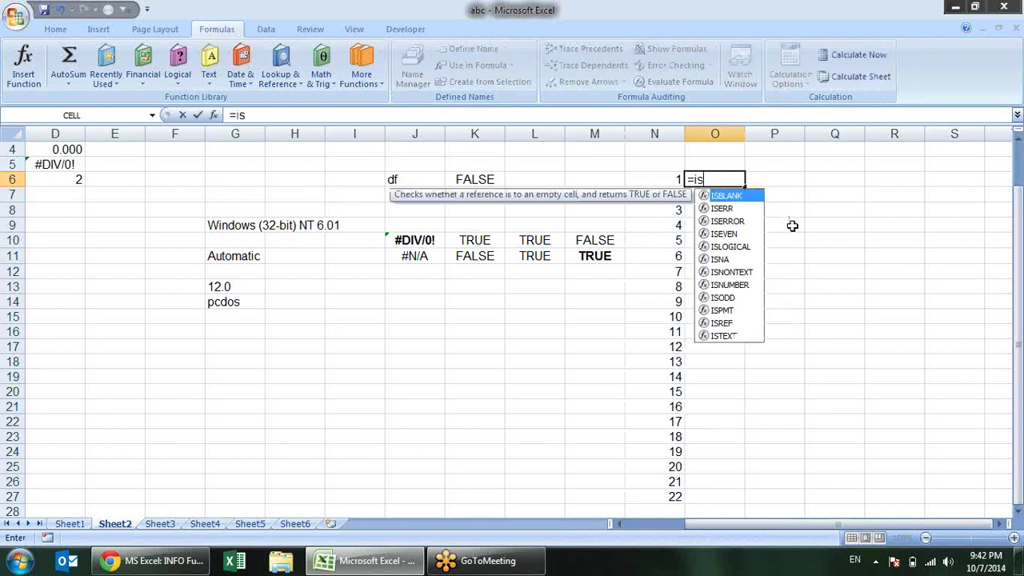
pyautogui.write('ev')
pyautogui.press('Tab')
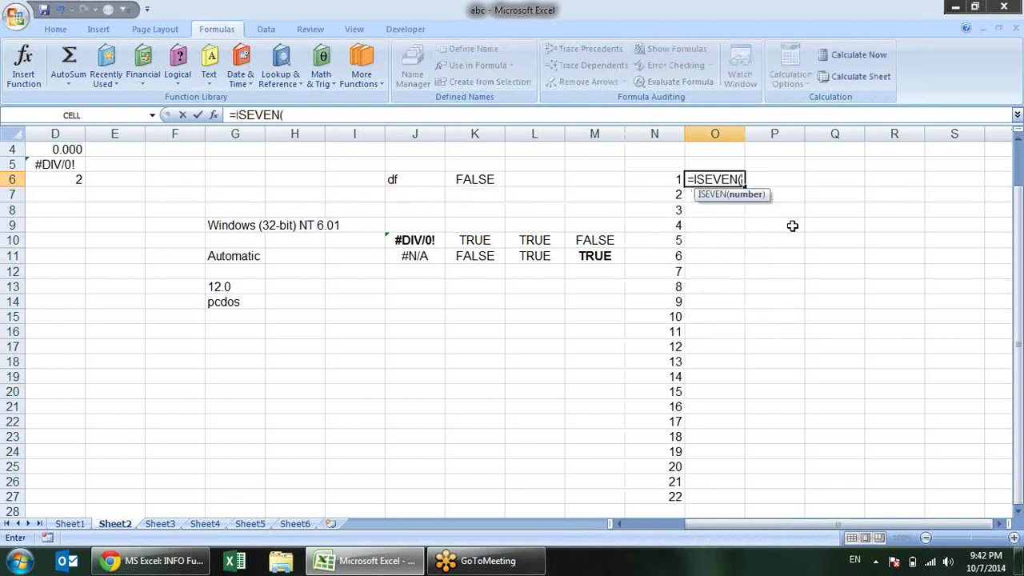
pyautogui.press('Left')
pyautogui.press('Return')
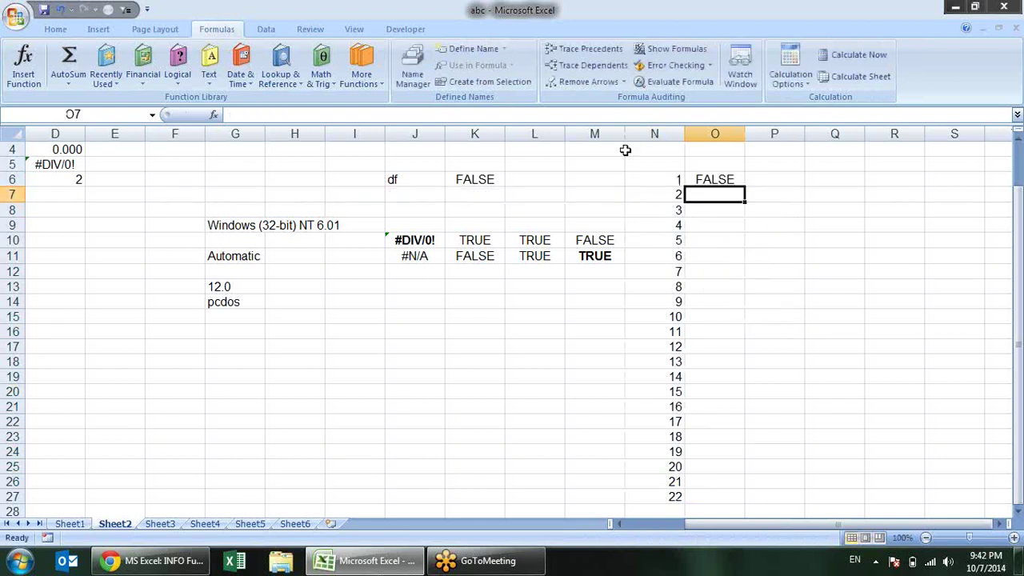
pyautogui.click(699, 177)
pyautogui.doubleClick(745, 186)
pyautogui.click(720, 195)
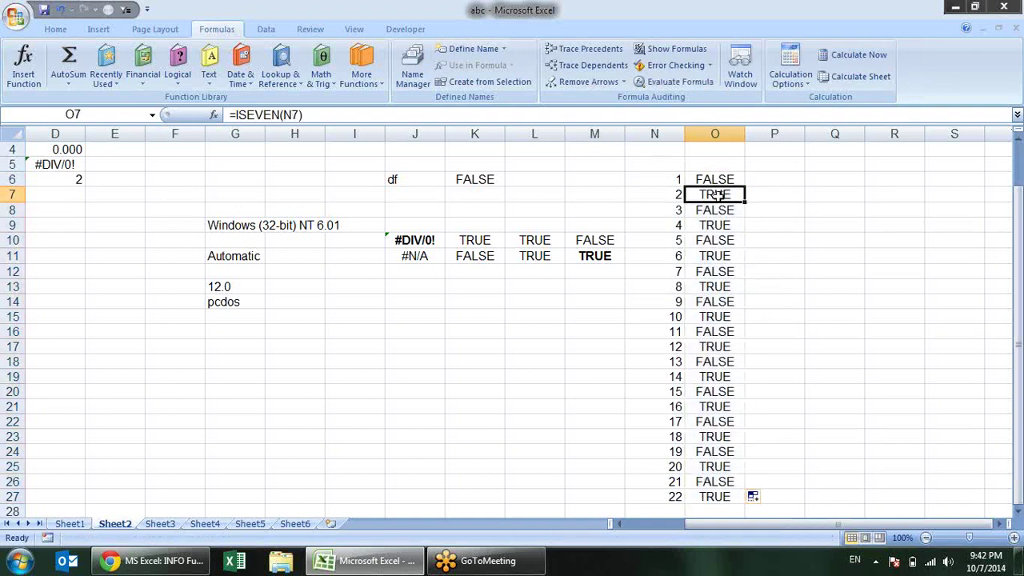
# - Enter =ISODD(N6) in P6, copy it down to P27, and check row 7's formulas
pyautogui.click(753, 174)
pyautogui.doubleClick(753, 174)
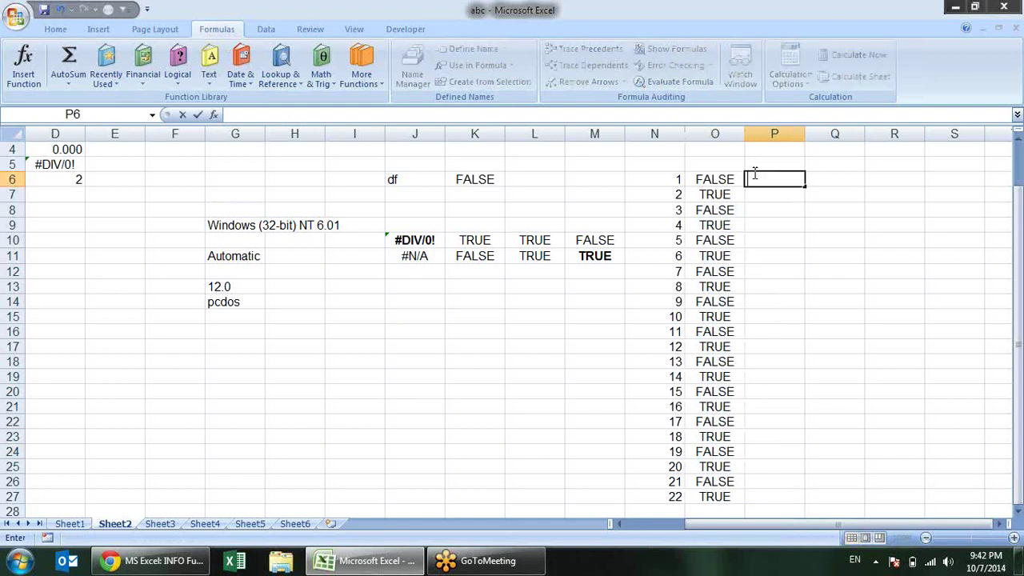
pyautogui.write('=')
pyautogui.write('iso')
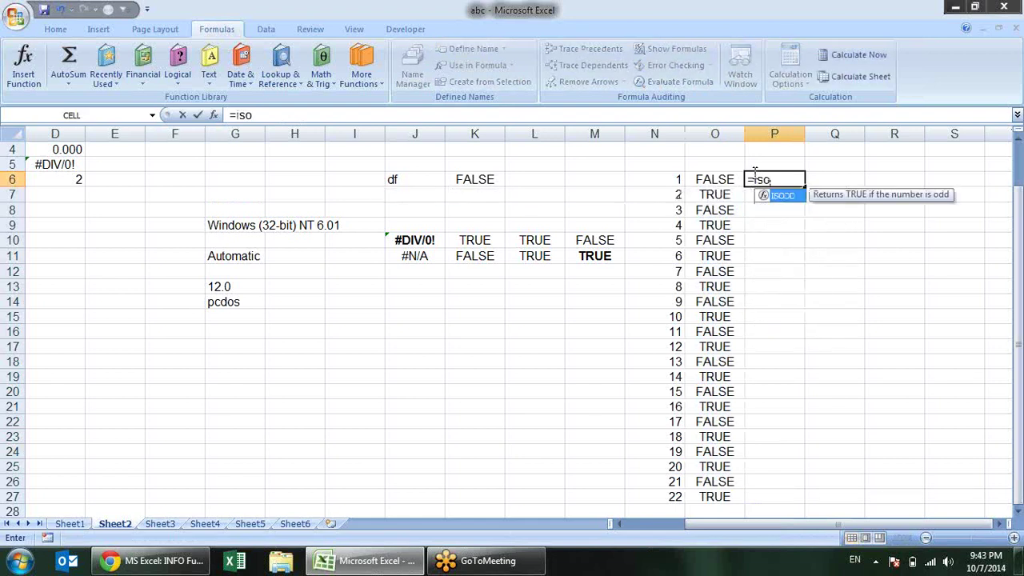
pyautogui.press('Tab')
pyautogui.press('Left')
pyautogui.press('Left')
pyautogui.press('Return')
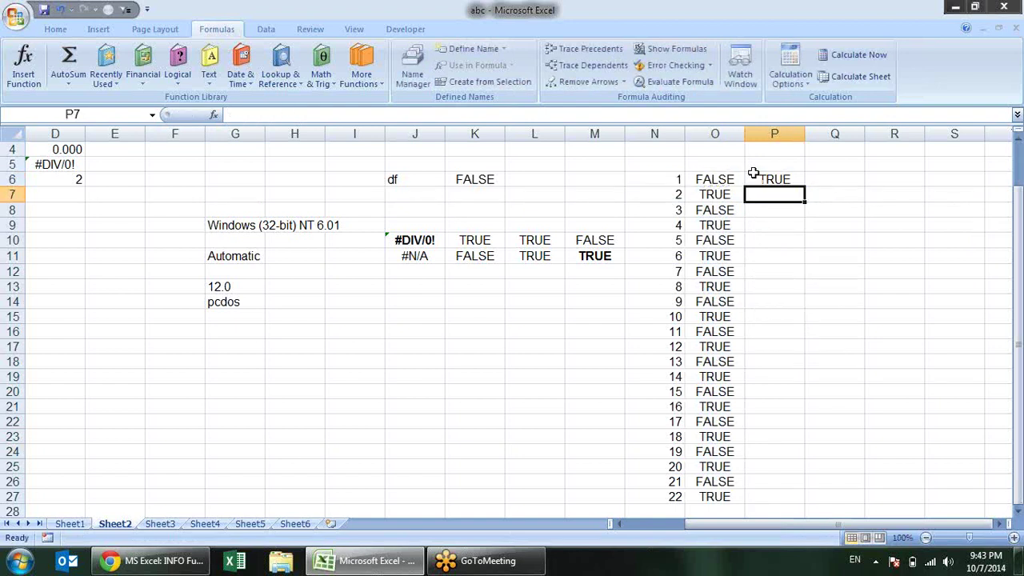
pyautogui.click(772, 182)
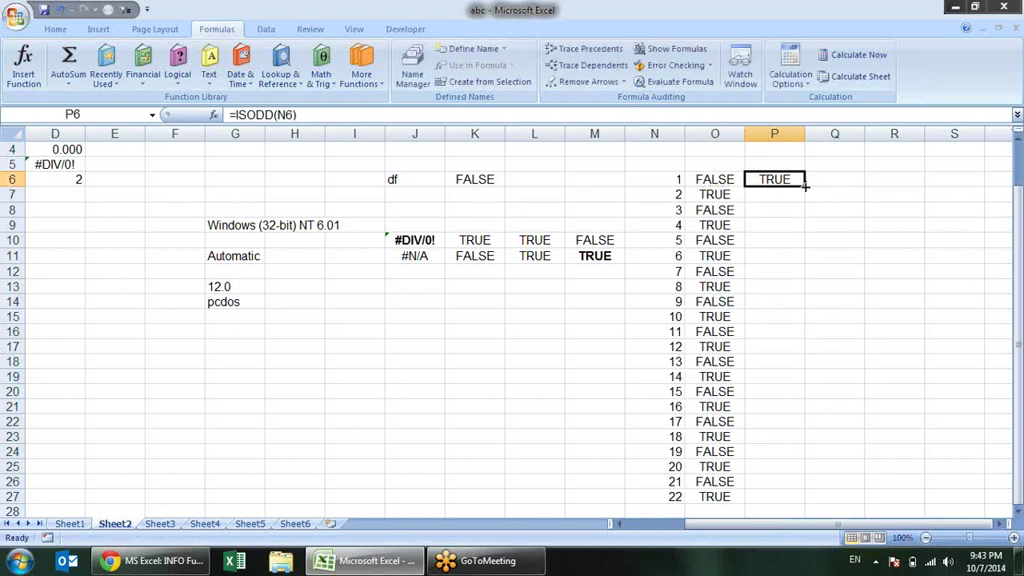
pyautogui.doubleClick(805, 186)
pyautogui.click(822, 180)
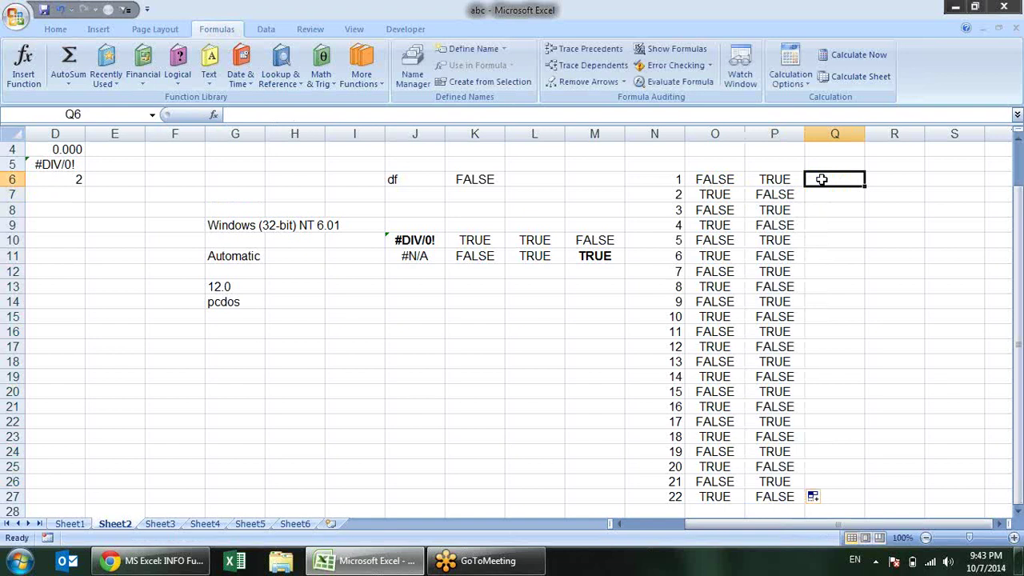
pyautogui.click(727, 198)
pyautogui.click(787, 198)
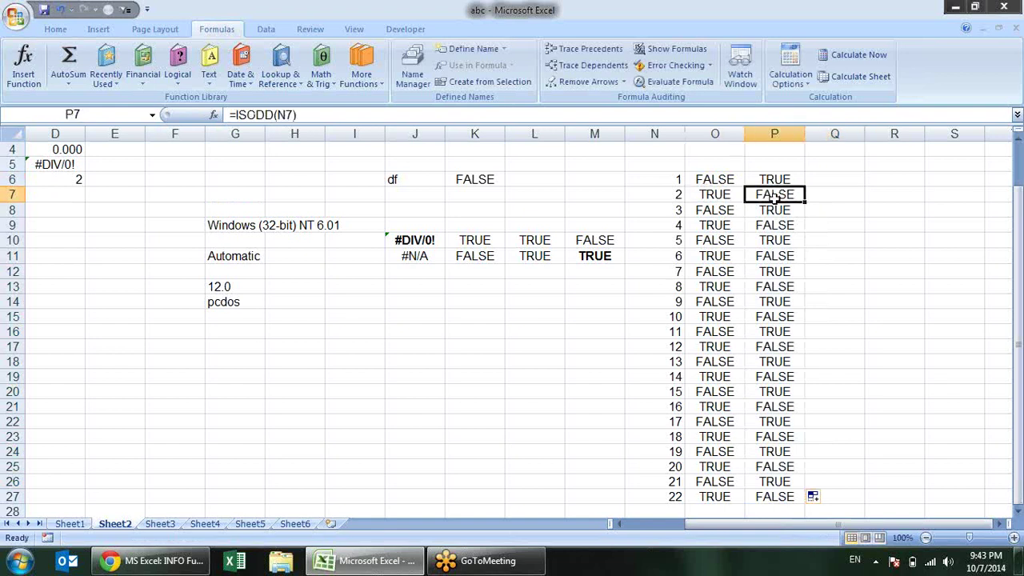
# - Enter =EVEN(N6) in Q6 and copy it down to Q27
pyautogui.click(816, 175)
pyautogui.write('=e')
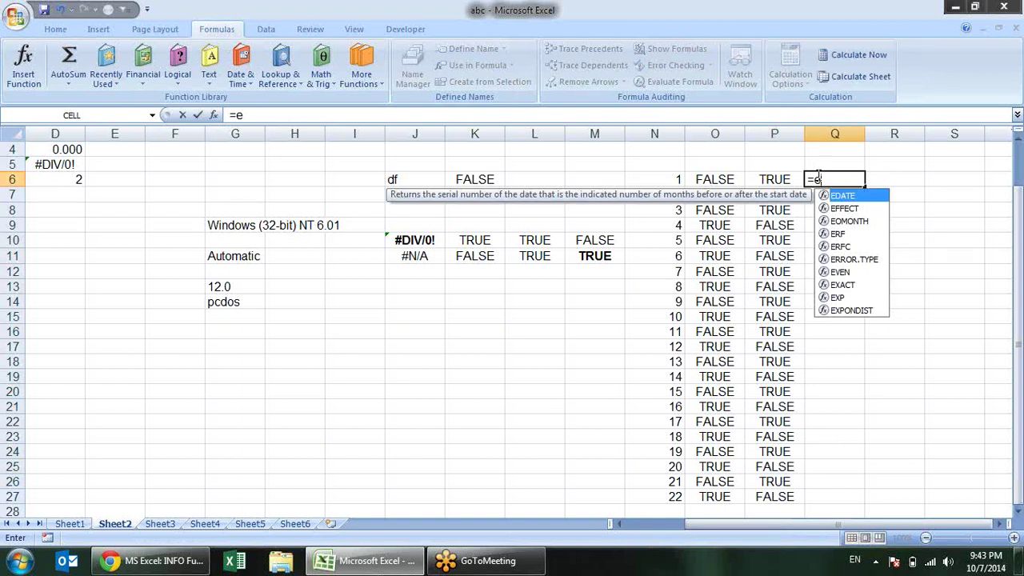
pyautogui.press('Down')
pyautogui.press('Down')
pyautogui.press('Down')
pyautogui.press('Down')
pyautogui.press('Down')
pyautogui.press('Down')
pyautogui.press('Tab')
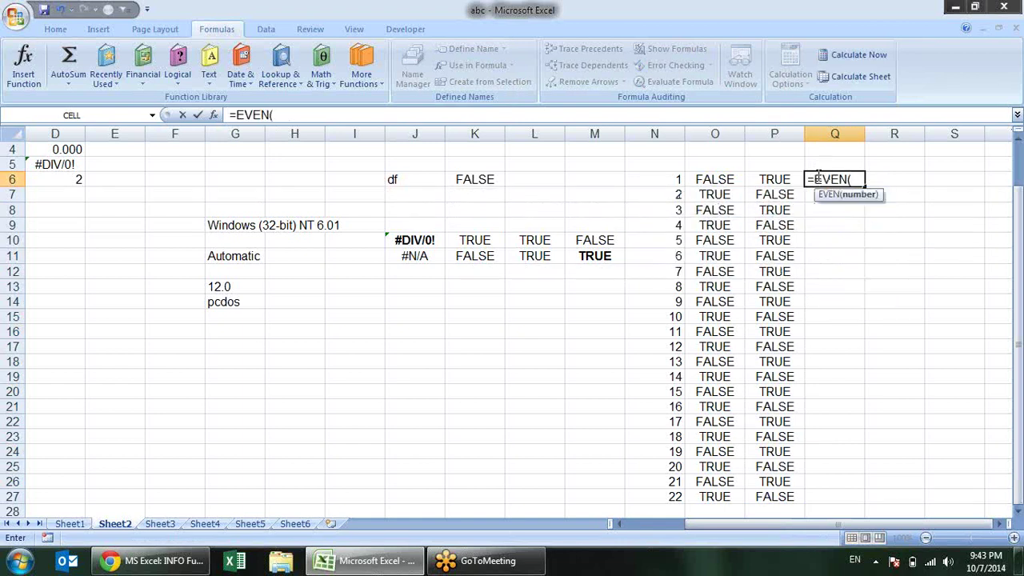
pyautogui.click(670, 182)
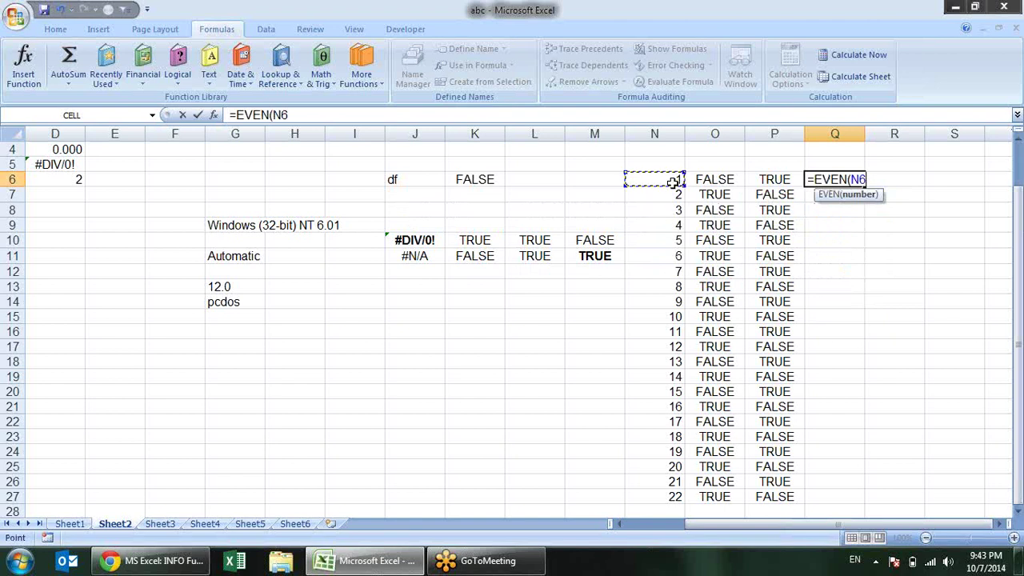
pyautogui.press('Return')
pyautogui.click(853, 180)
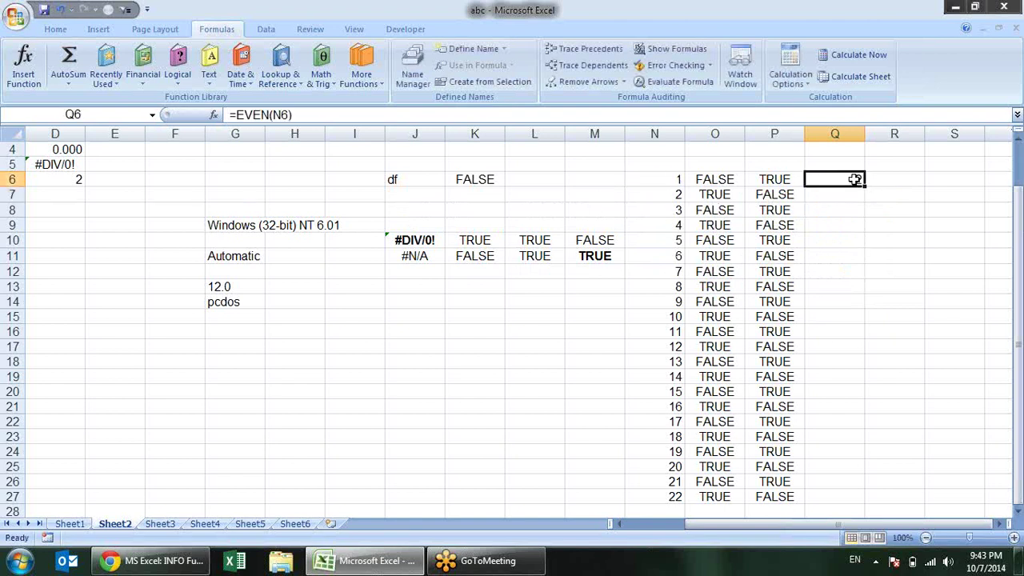
pyautogui.doubleClick(862, 184)
# - Enter =ODD(N6) in R6 and copy it down to R27
pyautogui.click(888, 179)
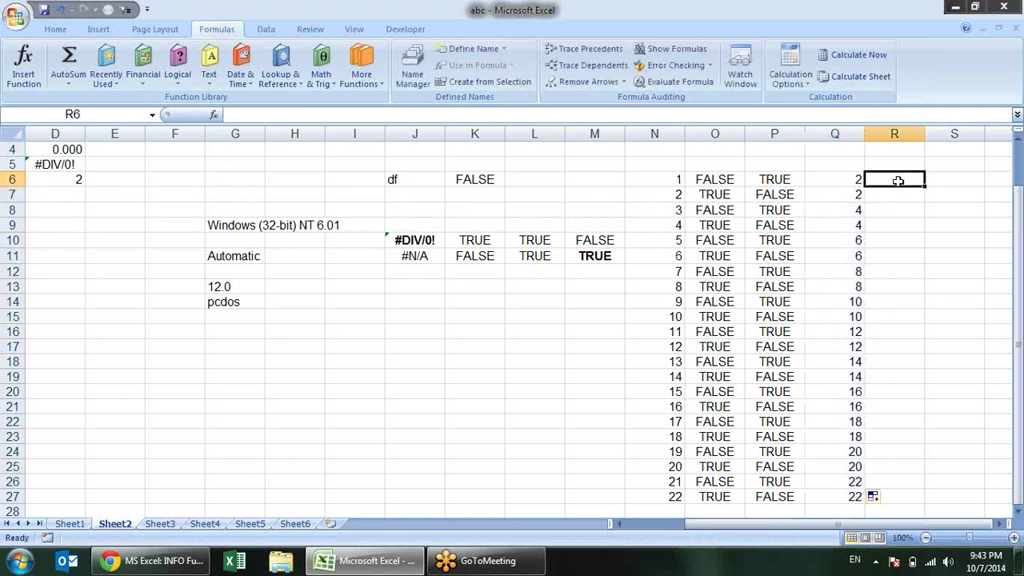
pyautogui.write('=or')
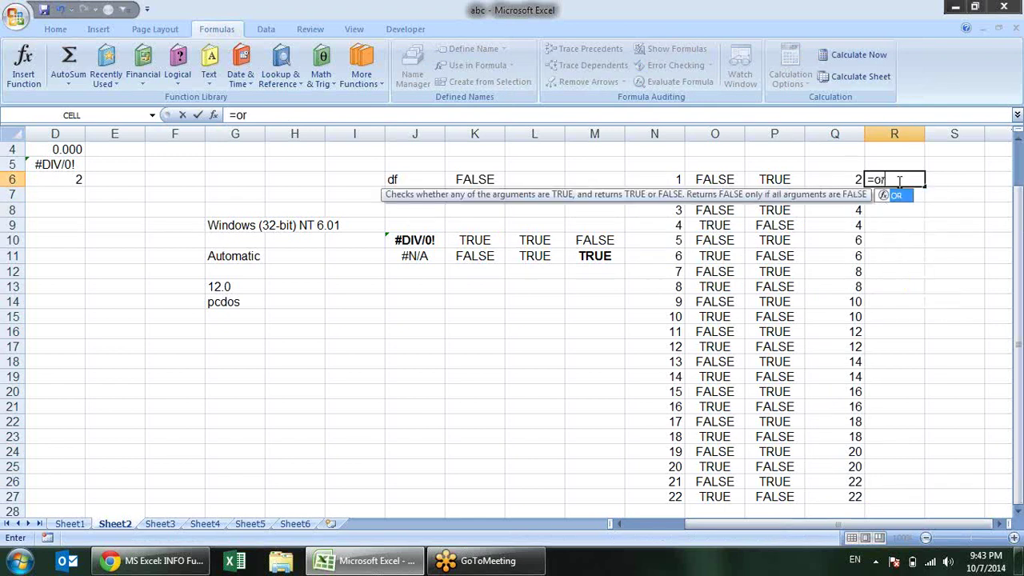
pyautogui.press('BackSpace')
pyautogui.write('d')
pyautogui.press('Tab')
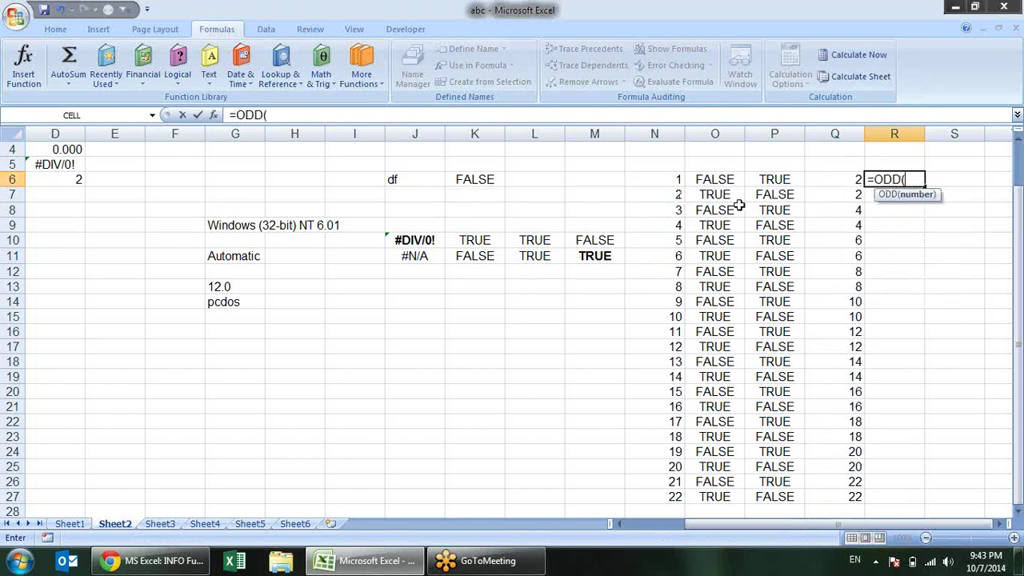
pyautogui.click(673, 179)
pyautogui.press('Return')
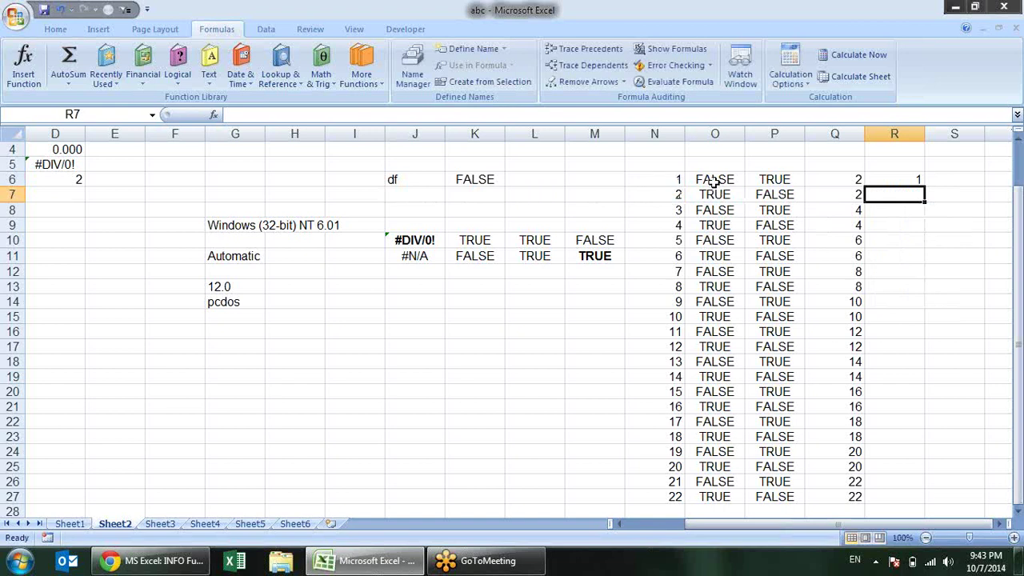
pyautogui.click(918, 179)
pyautogui.click(930, 190)
pyautogui.click(918, 181)
pyautogui.doubleClick(924, 186)
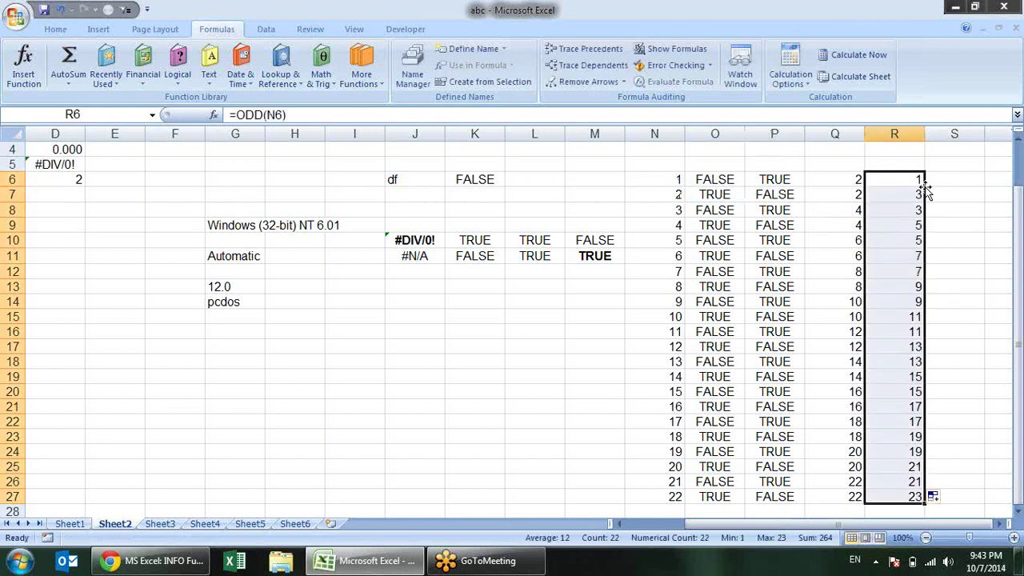
# - Review the ISEVEN and ISODD formulas in rows 6, 7 and 10, ending on I13
pyautogui.click(786, 193)
pyautogui.click(732, 181)
pyautogui.click(754, 200)
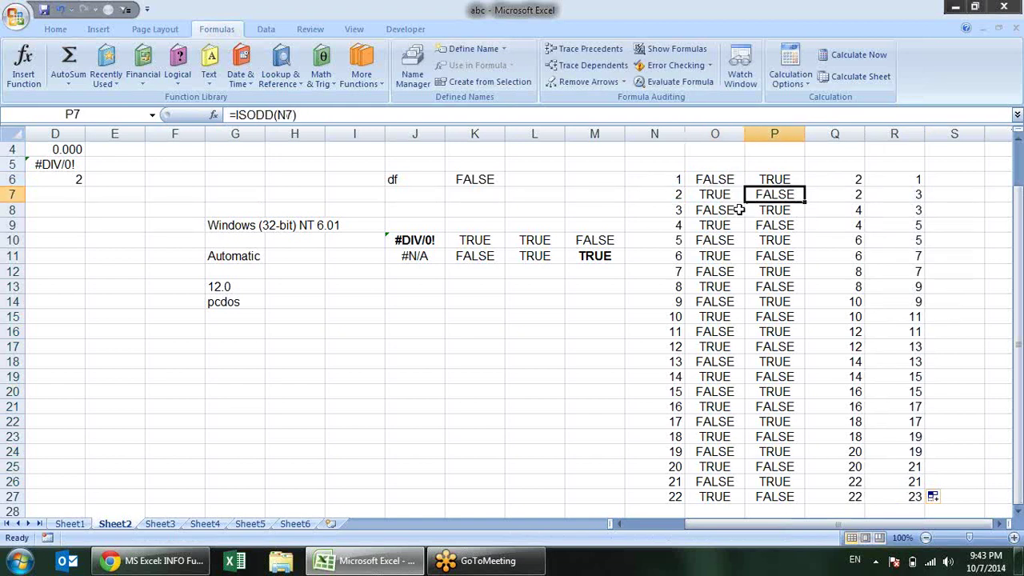
pyautogui.click(740, 243)
pyautogui.click(774, 239)
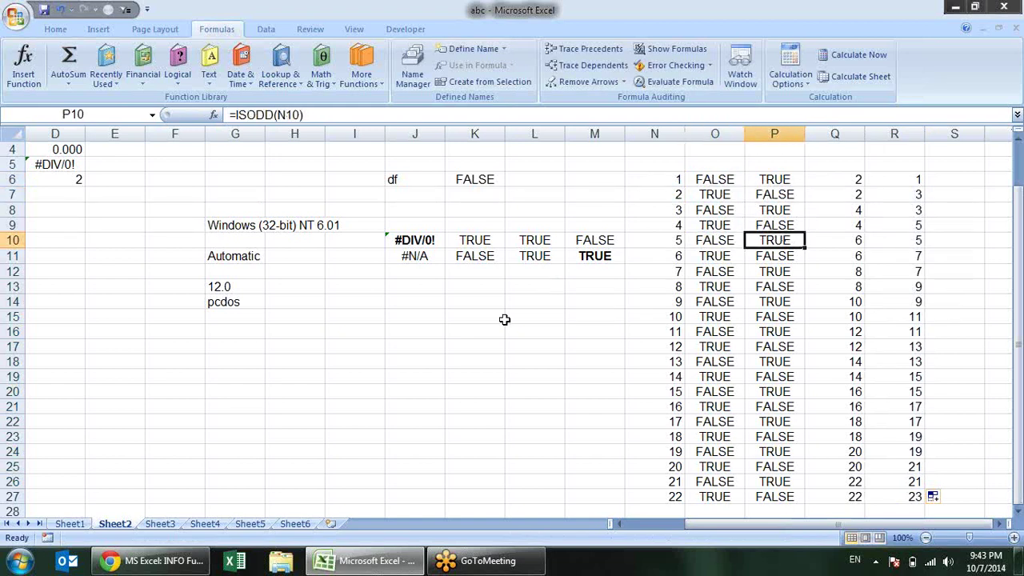
pyautogui.click(370, 289)
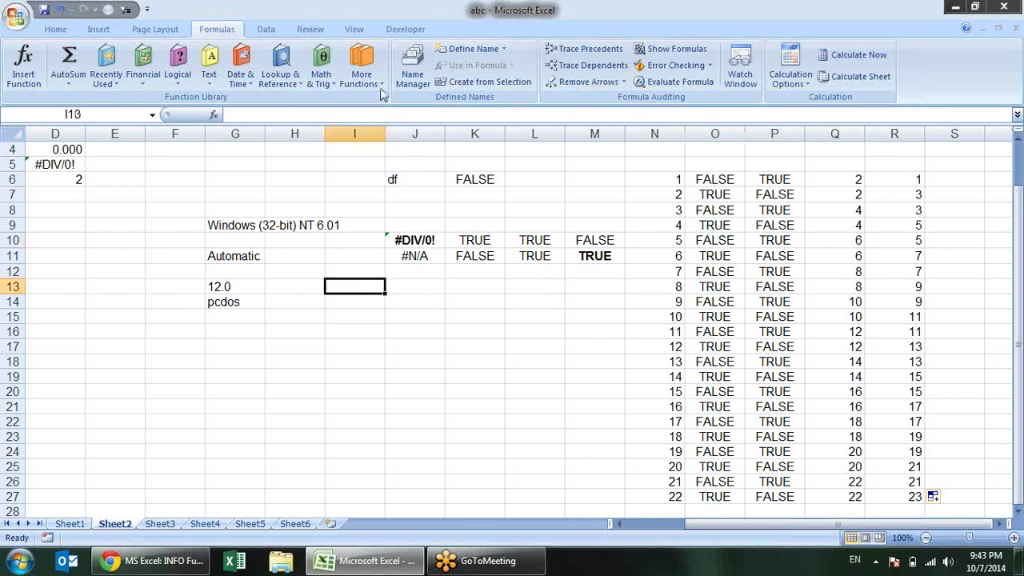
# - Look through the Information functions list, then close it
pyautogui.click(358, 78)
pyautogui.moveTo(396, 150)
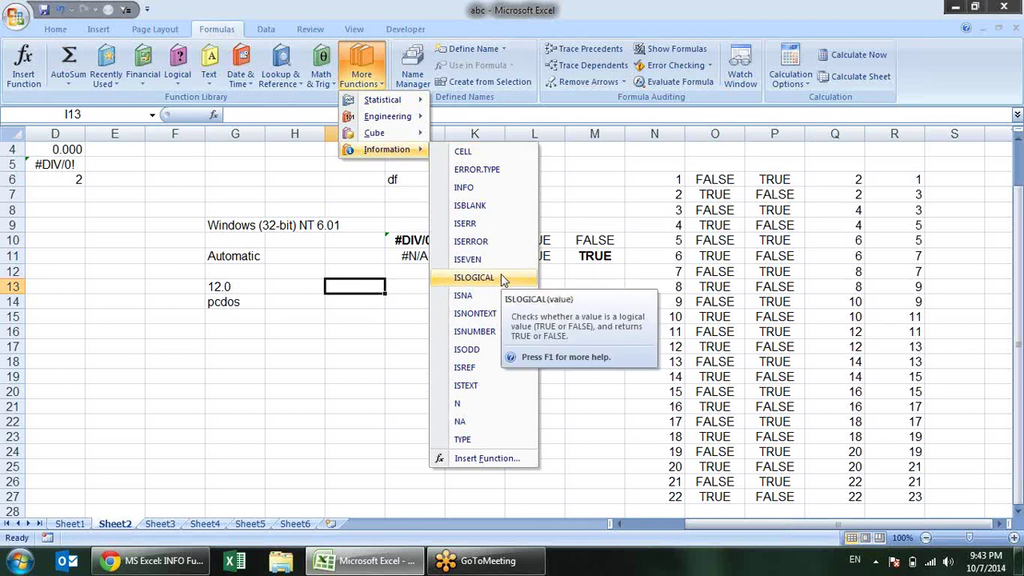
pyautogui.click(407, 333)
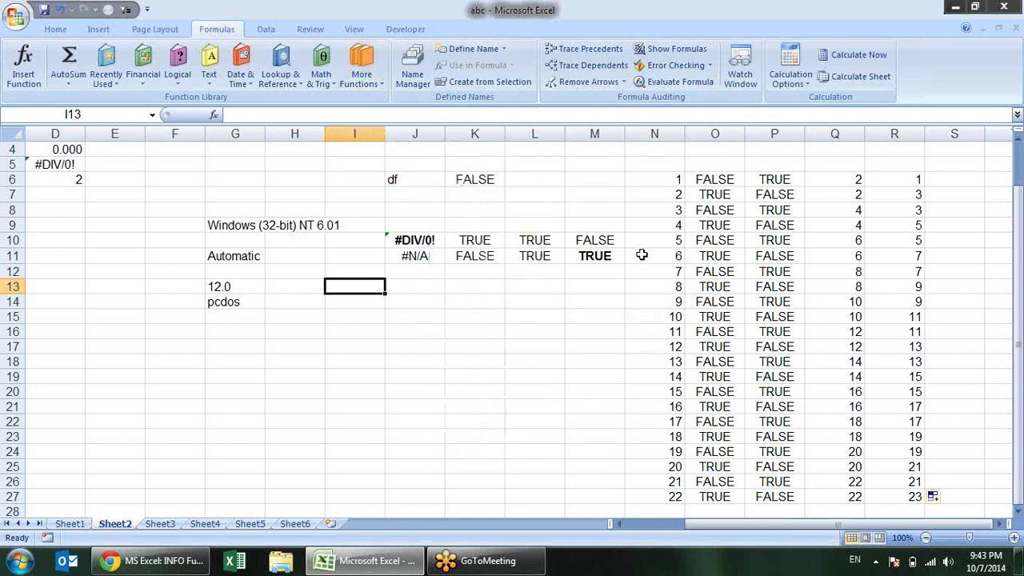
# - Check the ISEVEN formulas in O6, O9 and O11, then select M13
pyautogui.click(714, 225)
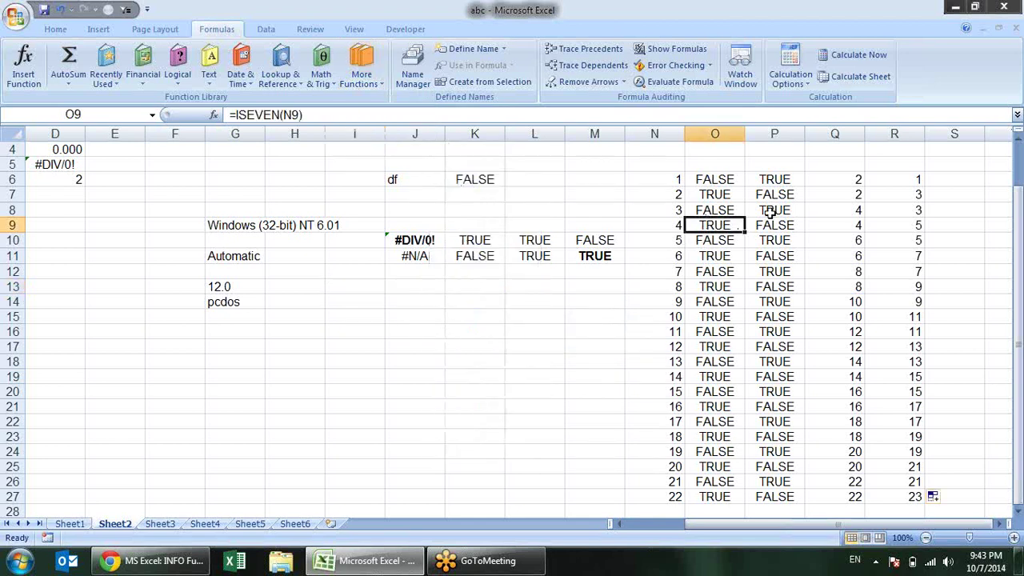
pyautogui.click(724, 183)
pyautogui.click(715, 256)
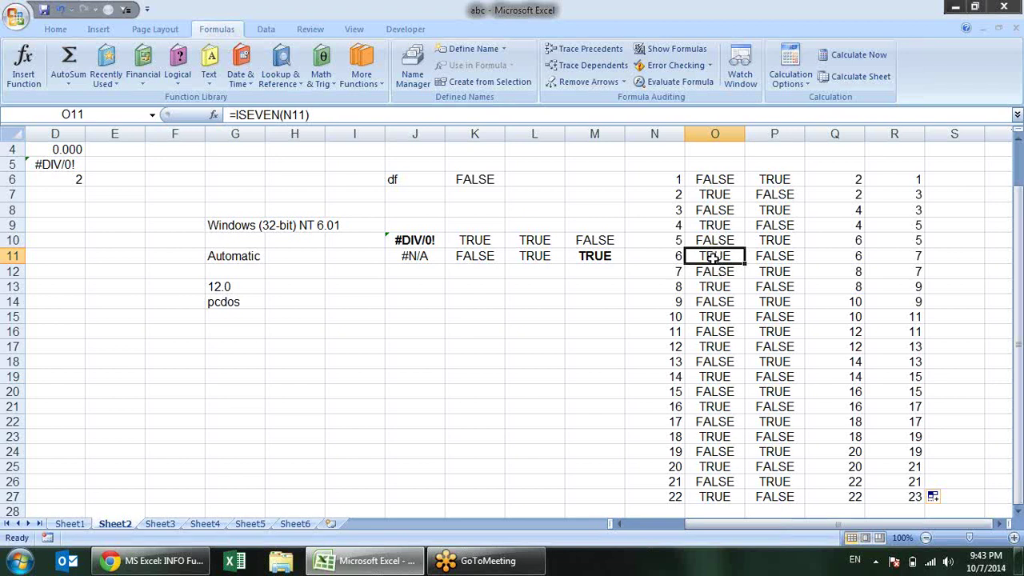
pyautogui.click(583, 288)
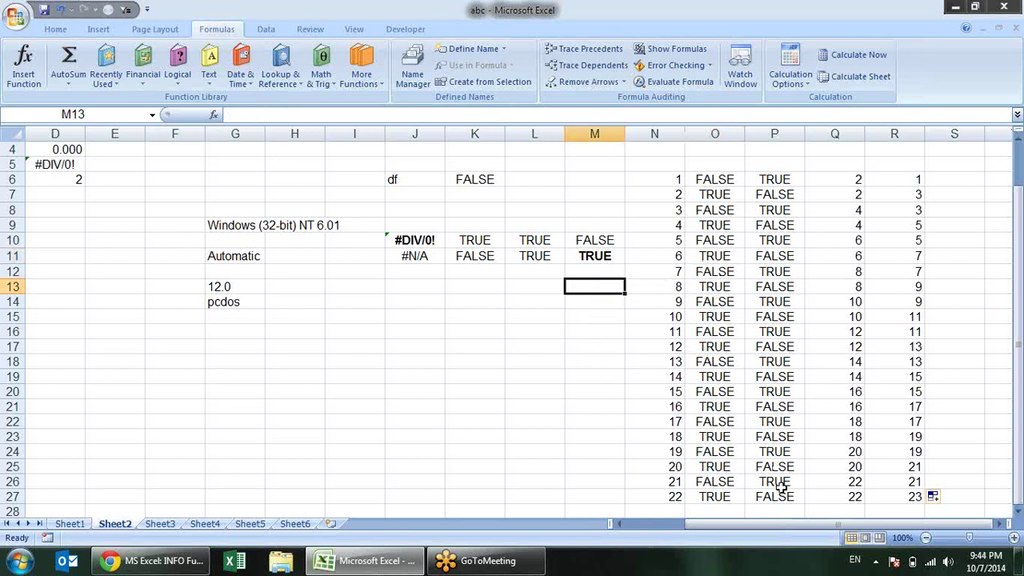
# - Enter =ISLOGICAL(O10) in M13, returning TRUE
pyautogui.write('=is')
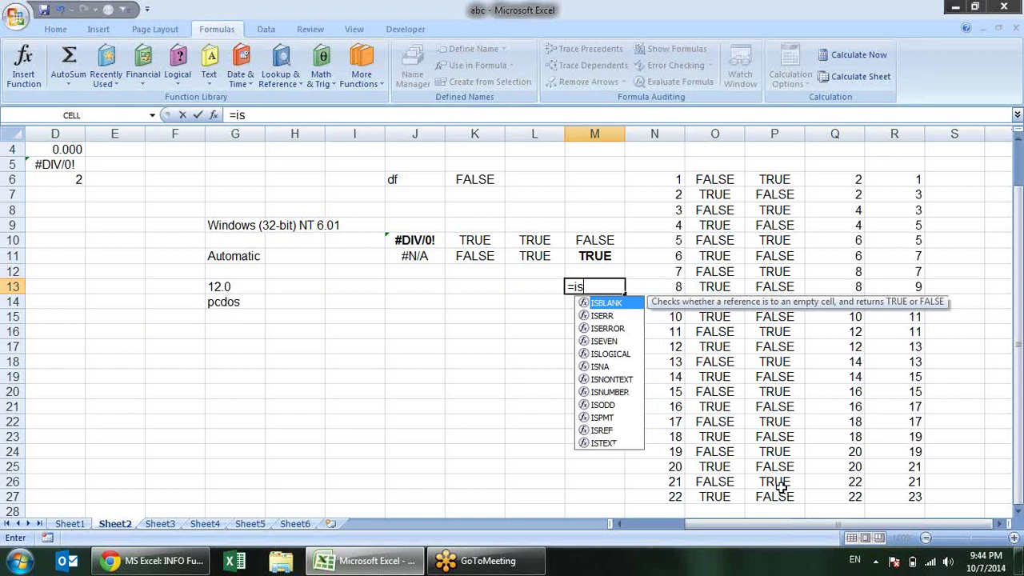
pyautogui.write('lo')
pyautogui.press('Tab')
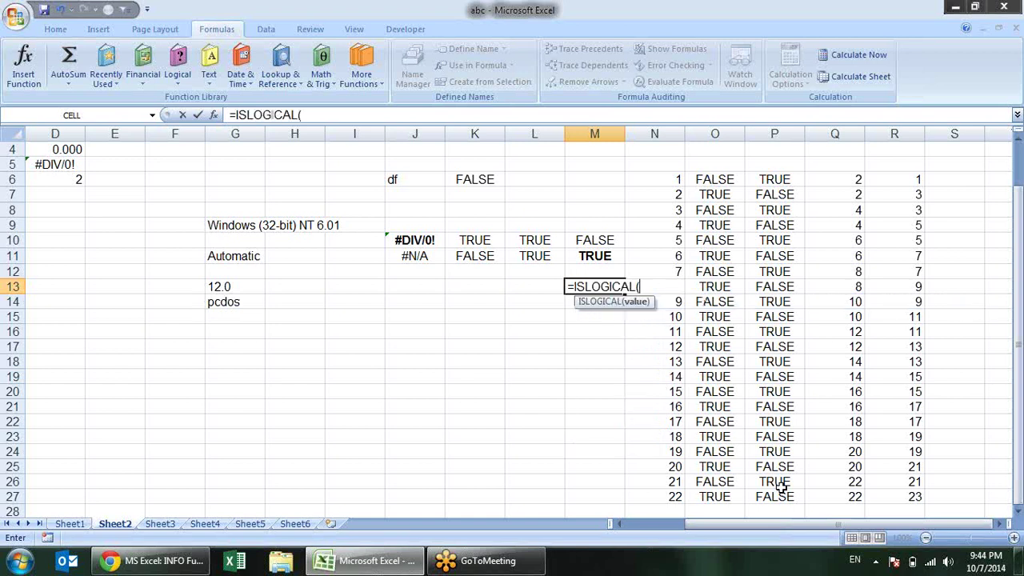
pyautogui.click(715, 240)
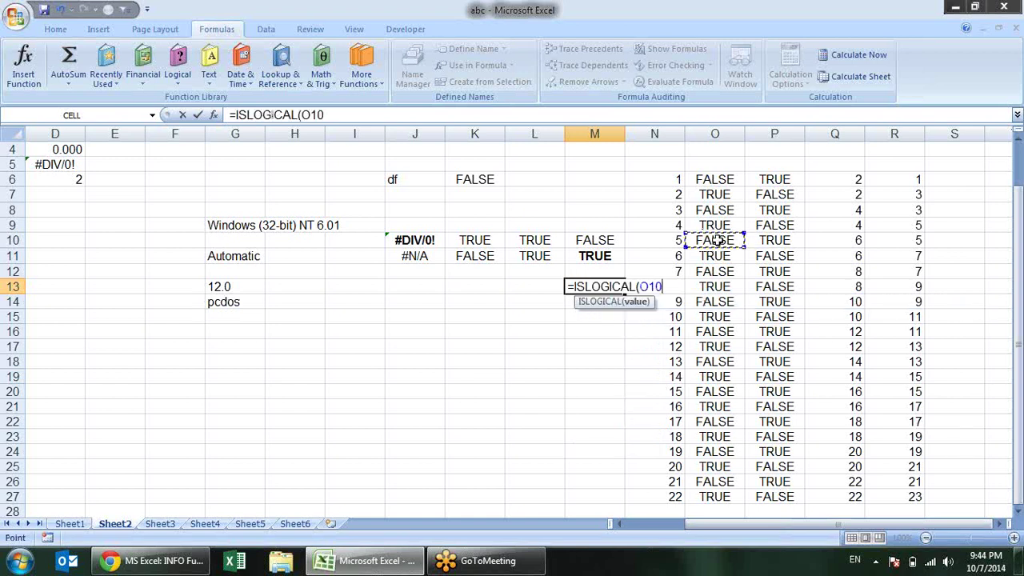
pyautogui.press('Return')
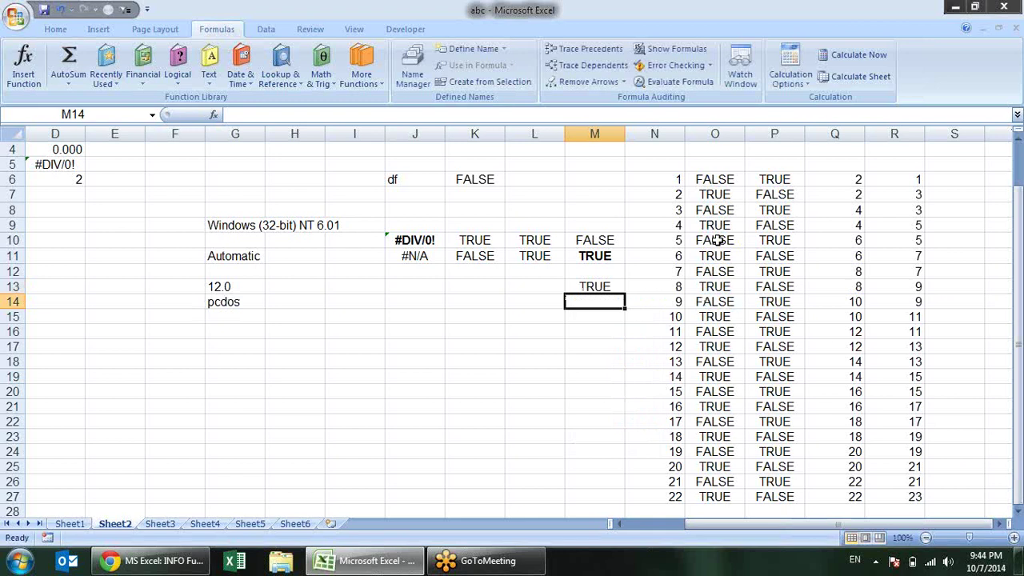
# - Change M13 to =ISLOGICAL(K15) so it tests an empty cell and returns FALSE
pyautogui.press('Up')
pyautogui.press('F2')
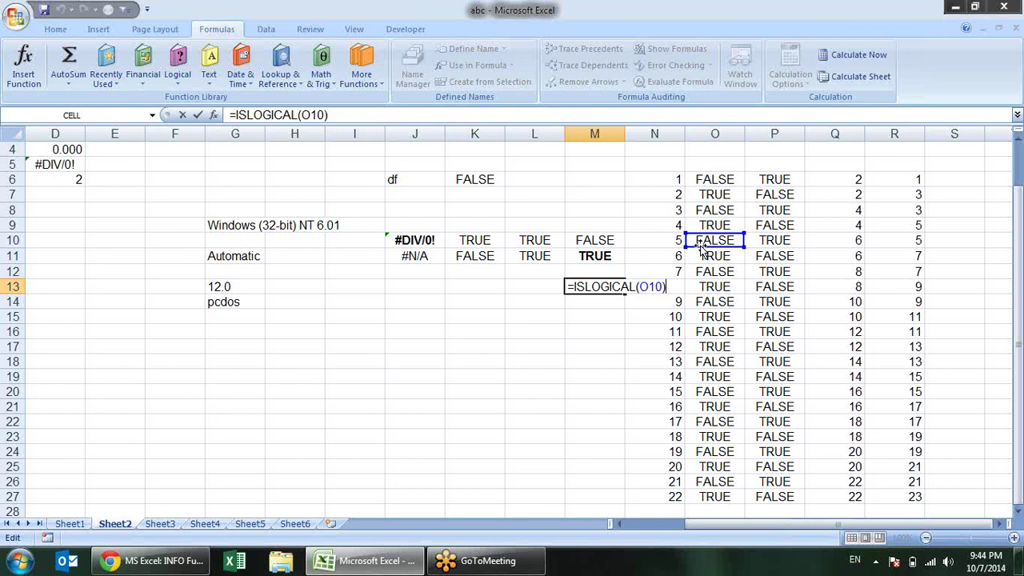
pyautogui.click(478, 305)
pyautogui.click(473, 315)
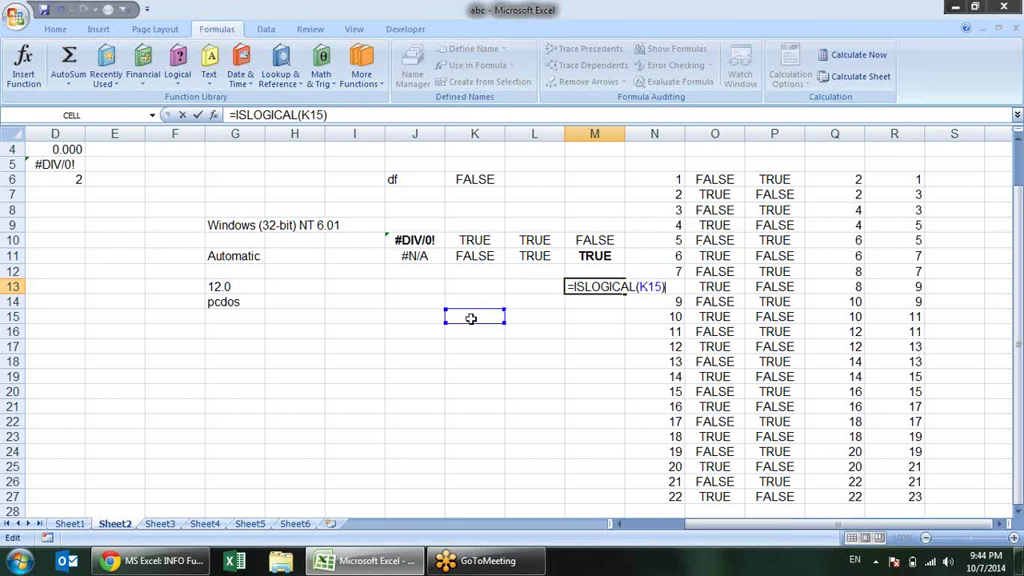
pyautogui.press('Return')
pyautogui.press('Up')
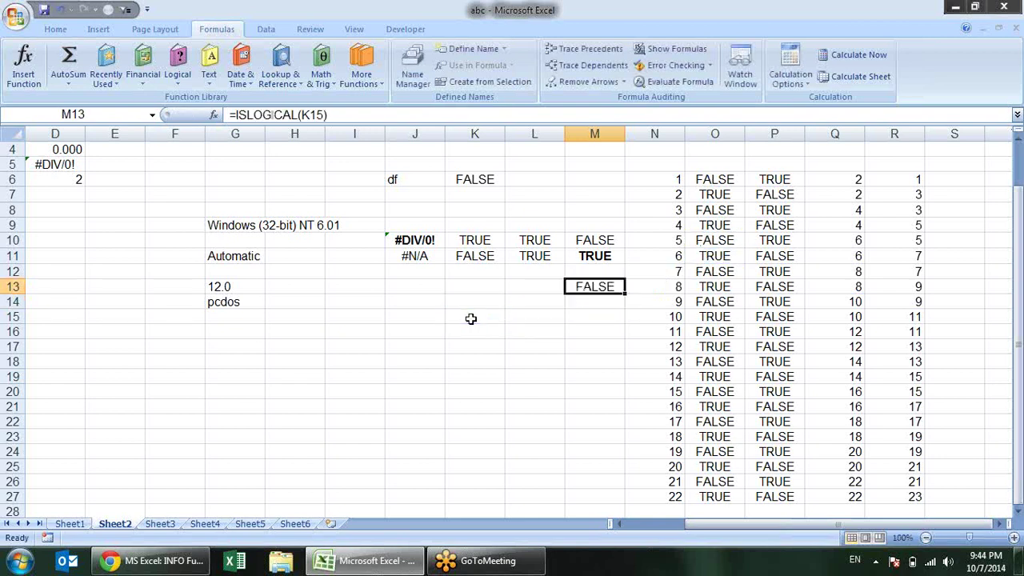
pyautogui.hotkey('alt', 'Tab')
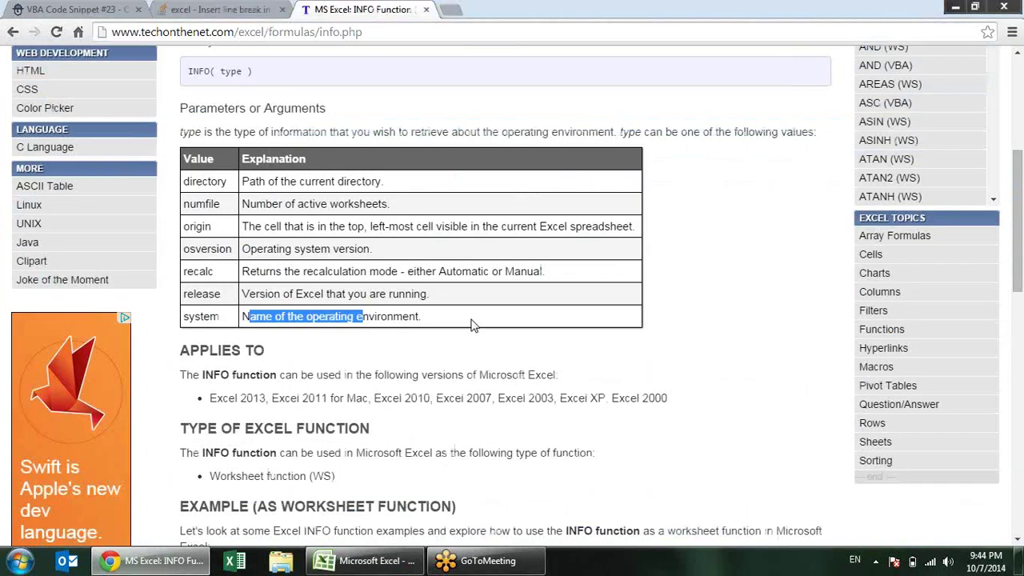
pyautogui.hotkey('alt', 'Tab')
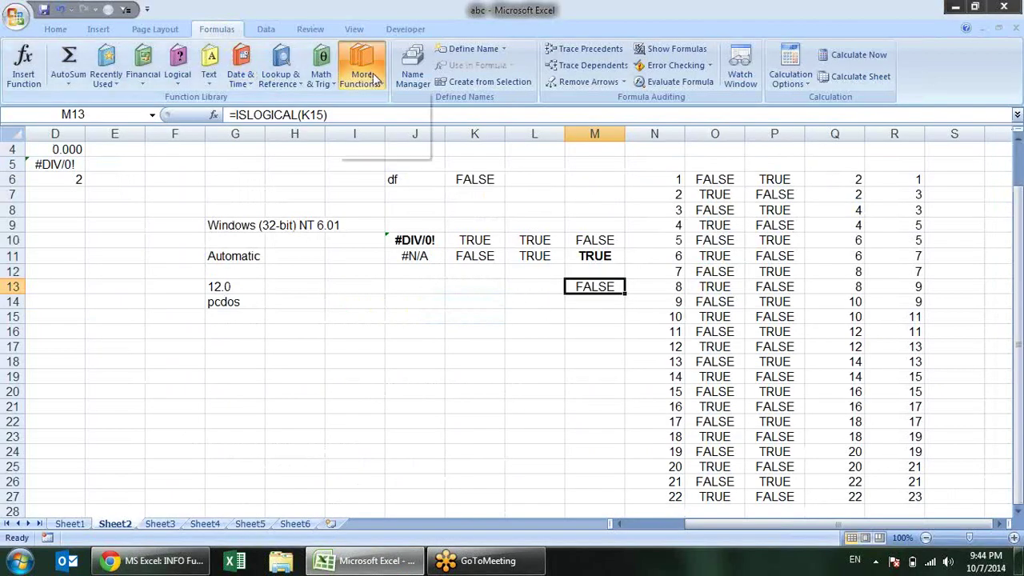
# - Enter 12, a sample name and =NA() as test values in I15:I17
pyautogui.click(376, 78)
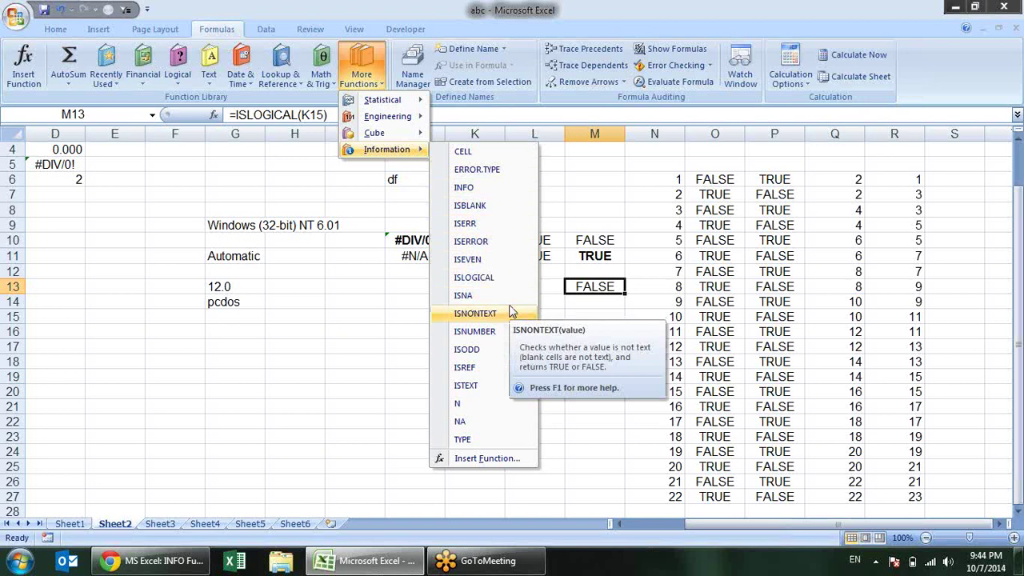
pyautogui.click(332, 315)
pyautogui.click(338, 317)
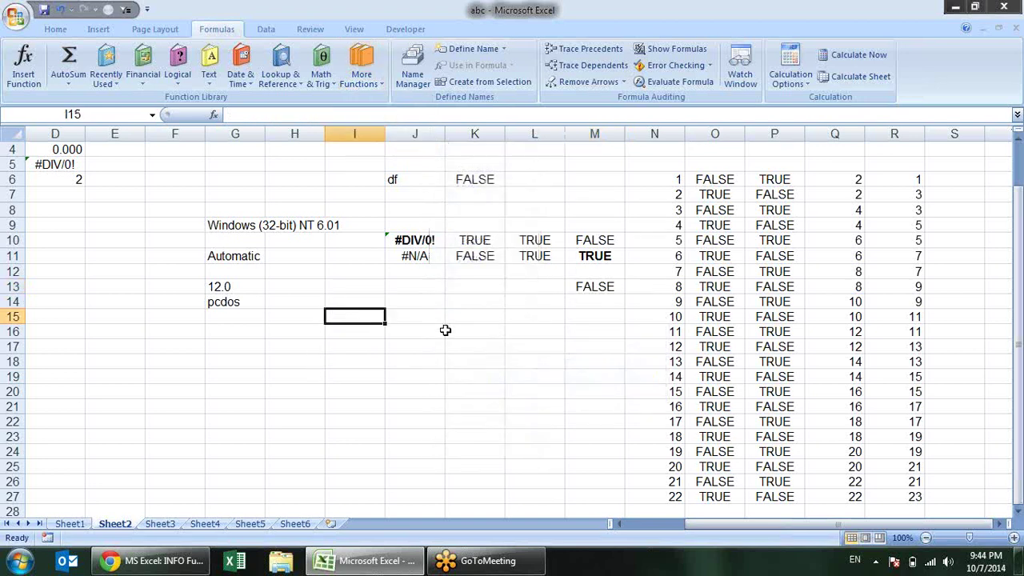
pyautogui.write('12')
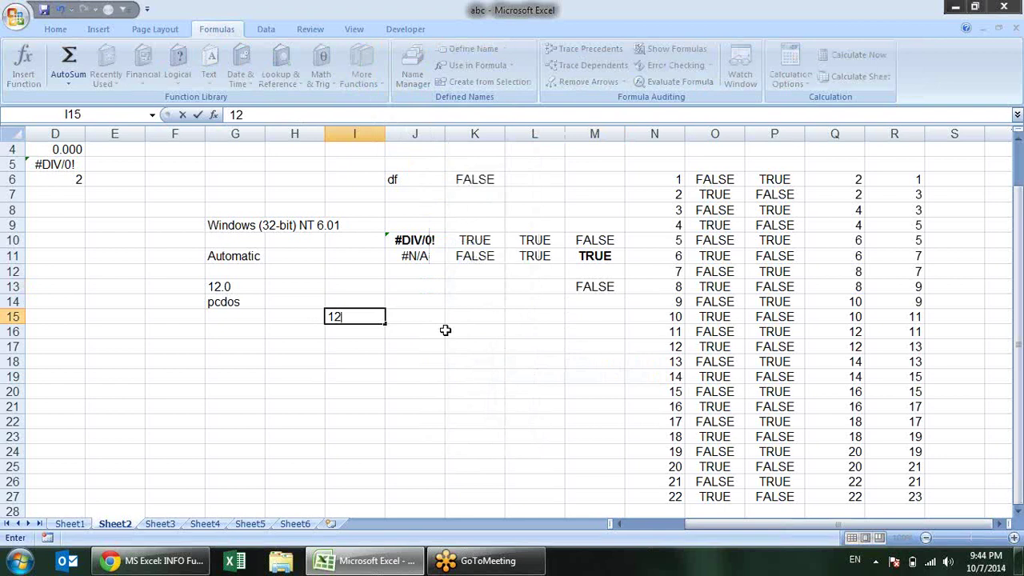
pyautogui.press('Return')
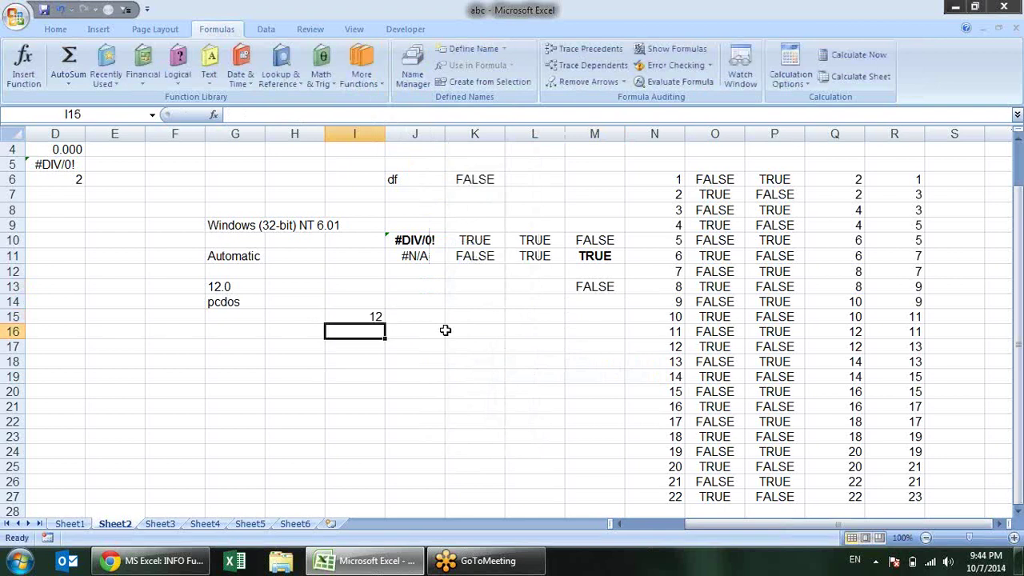
pyautogui.write('sandeep')
pyautogui.press('Return')
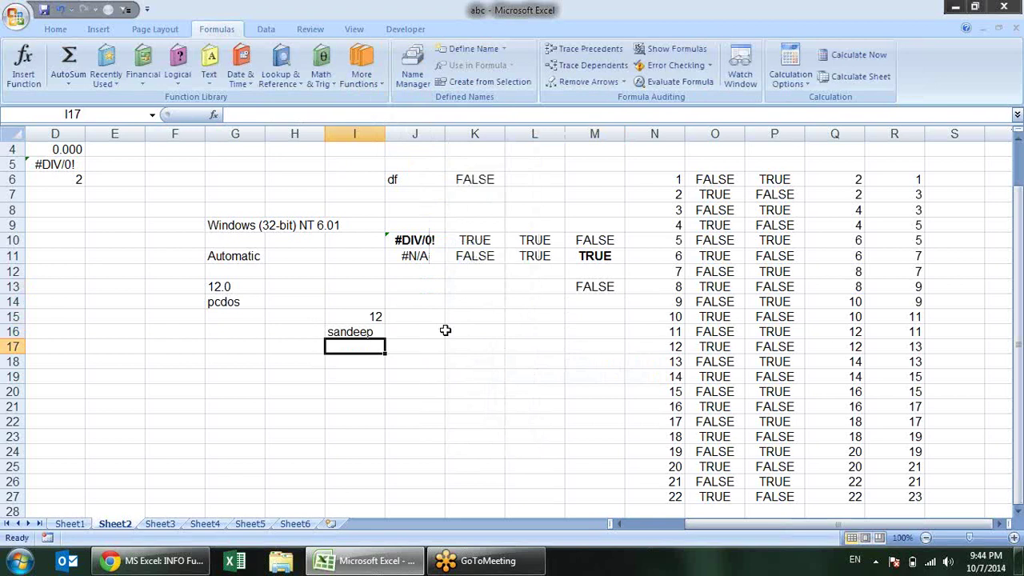
pyautogui.write('=')
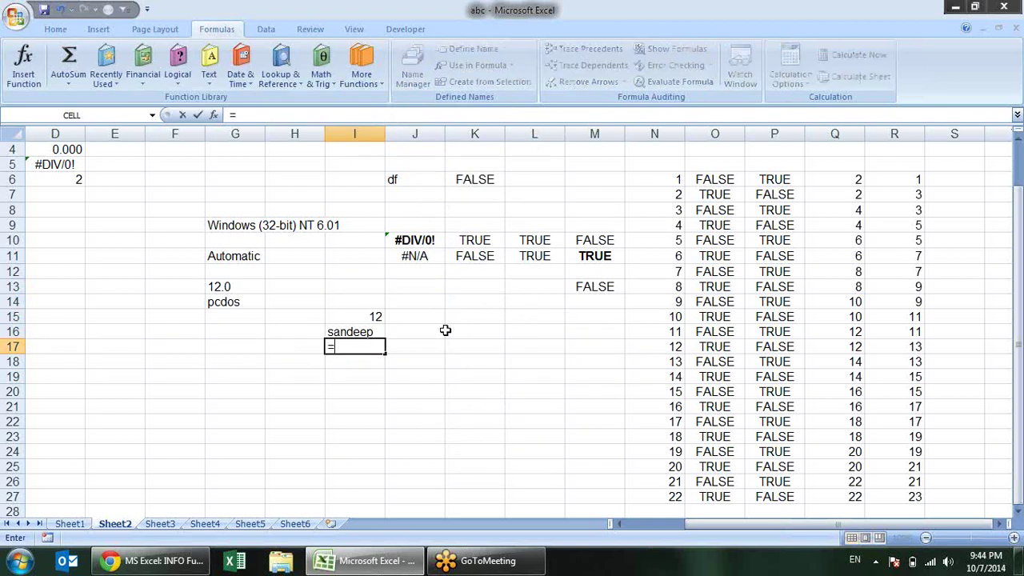
pyautogui.write('na')
pyautogui.press('Tab')
pyautogui.press('Return')
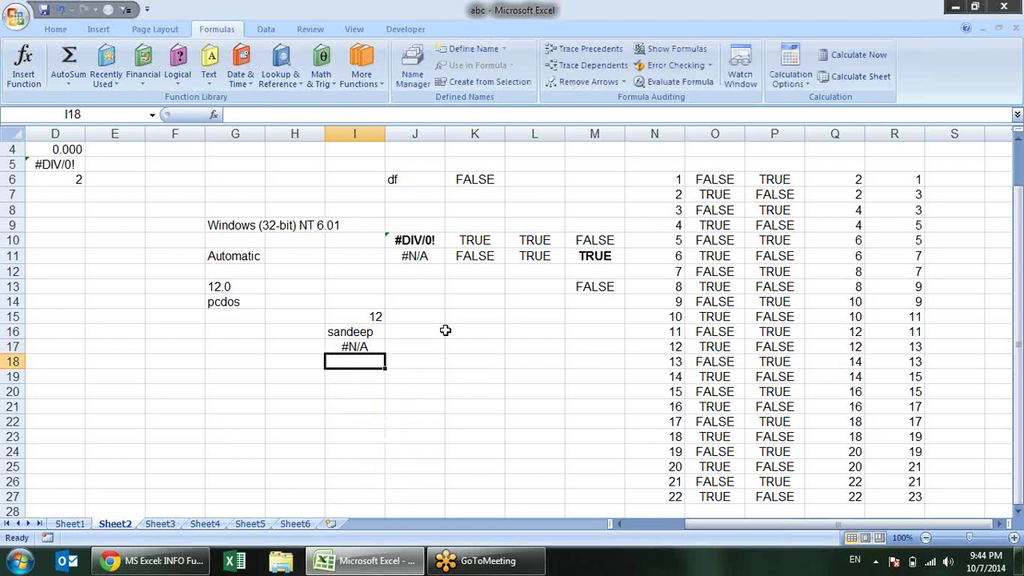
# - Enter =ISNONTEXT(I15) in J15 to test the value 12
pyautogui.click(431, 318)
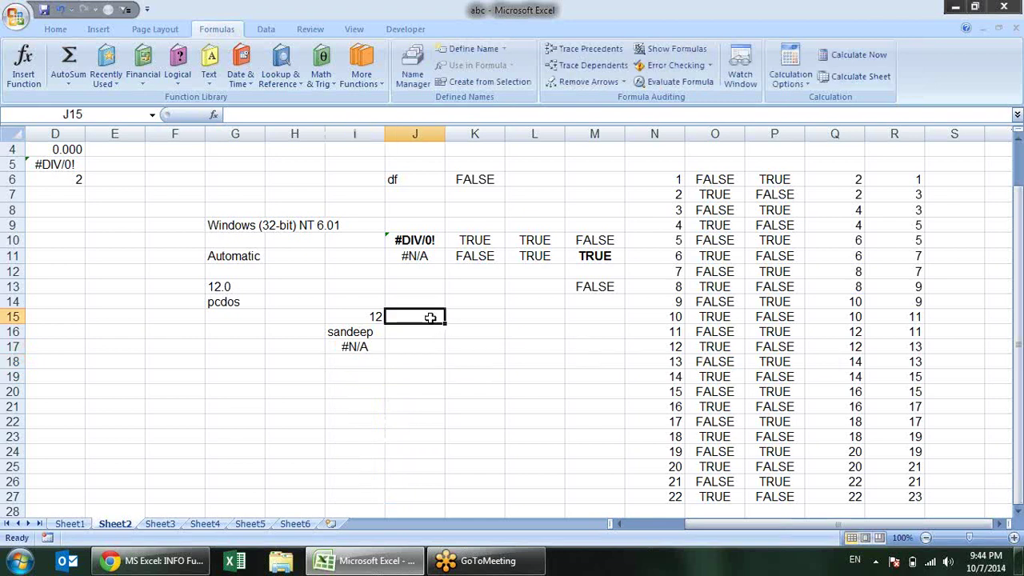
pyautogui.write('=isnont')
pyautogui.press('Tab')
pyautogui.press('Left')
pyautogui.press('Return')
# - Fill the ISNONTEXT test down to J17 and bold the FALSE result in J16
pyautogui.click(427, 317)
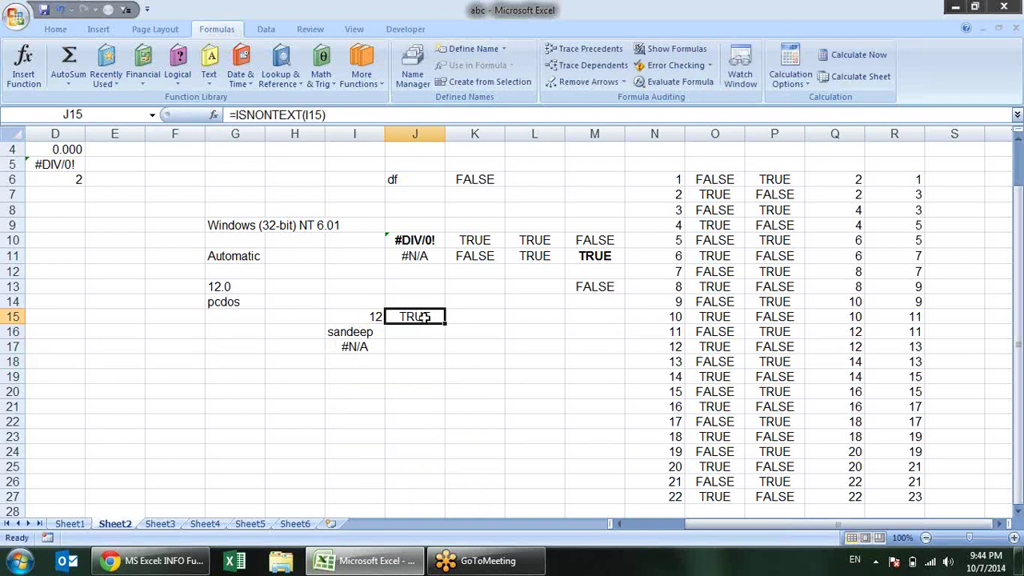
pyautogui.click(370, 318)
pyautogui.click(418, 321)
pyautogui.moveTo(444, 323); pyautogui.dragTo(440, 349)
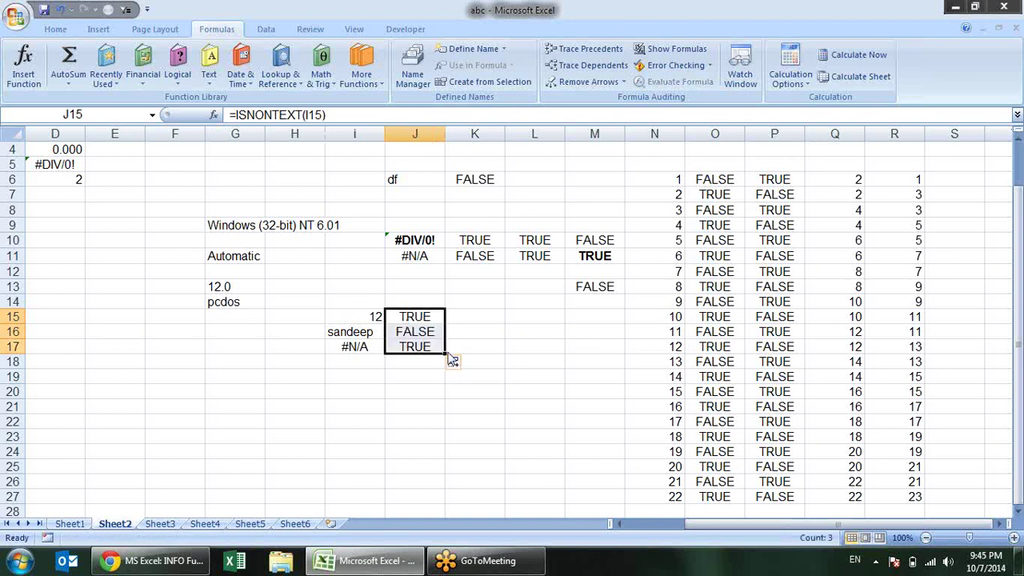
pyautogui.click(424, 334)
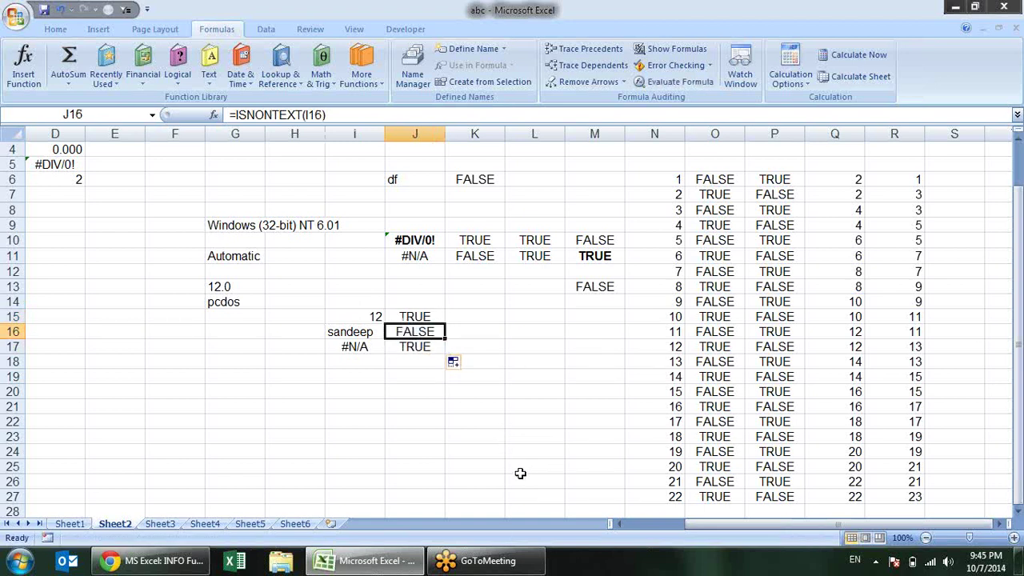
pyautogui.hotkey('ctrl', 'b')
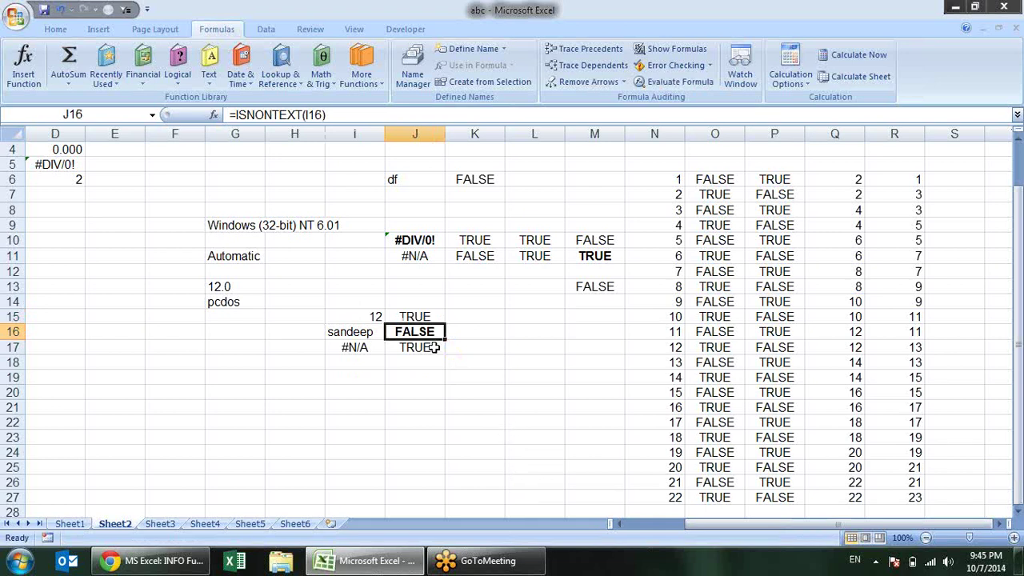
pyautogui.click(431, 377)
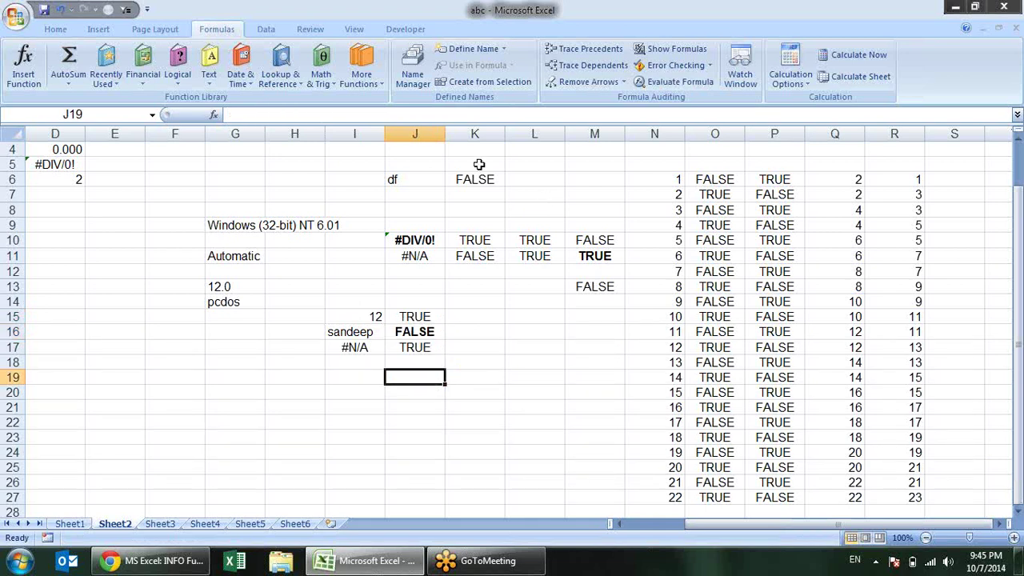
# - Enter =ISNUMBER(R6) in S6 and fill it down column S beside the number series
pyautogui.click(326, 80)
pyautogui.click(355, 82)
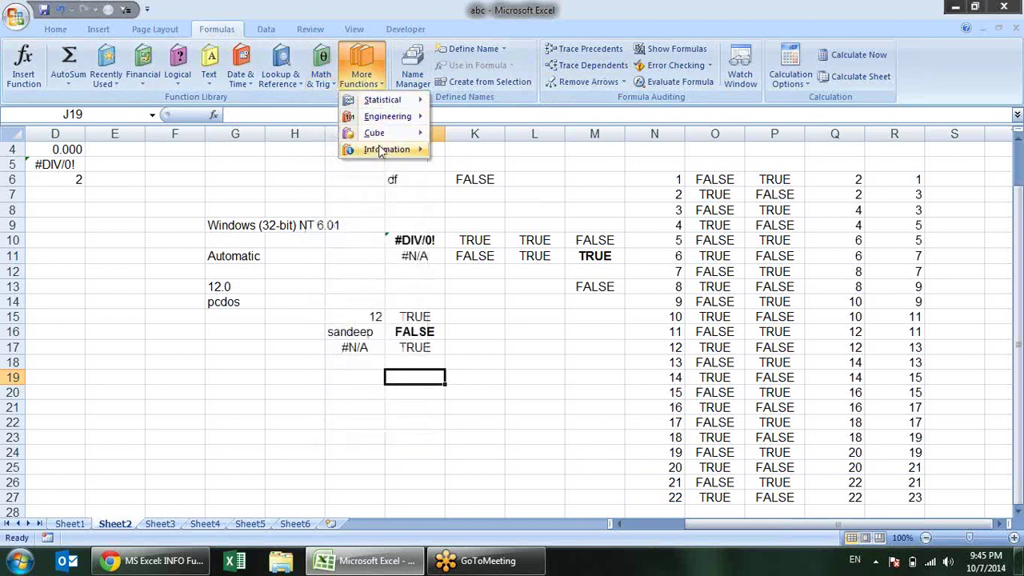
pyautogui.moveTo(388, 150)
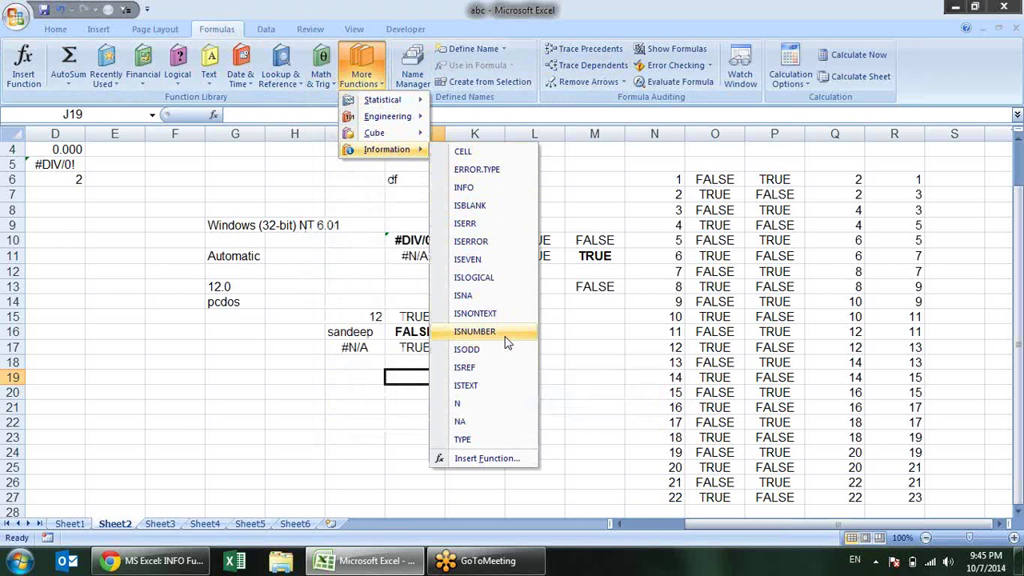
pyautogui.click(937, 251)
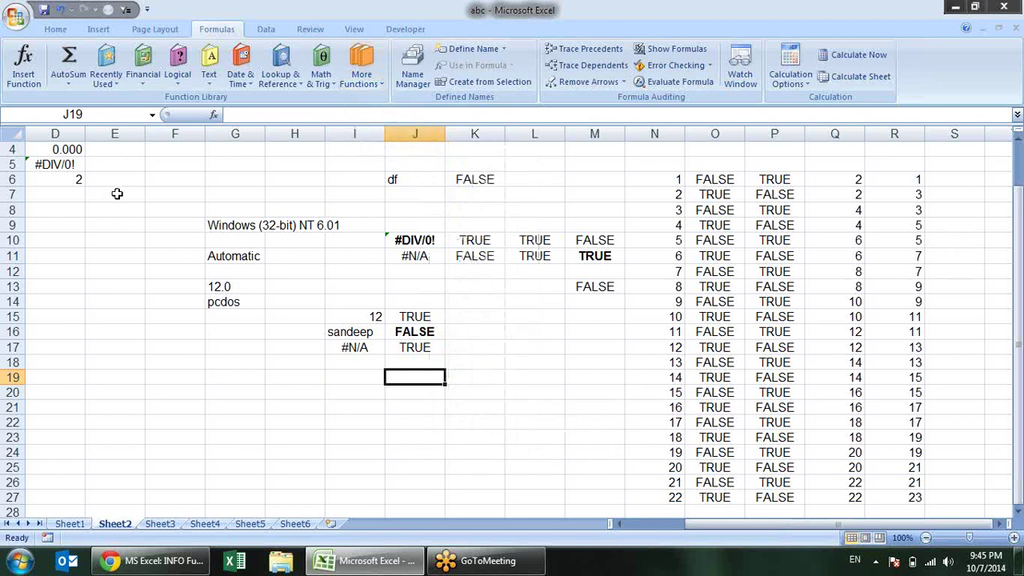
pyautogui.click(39, 232)
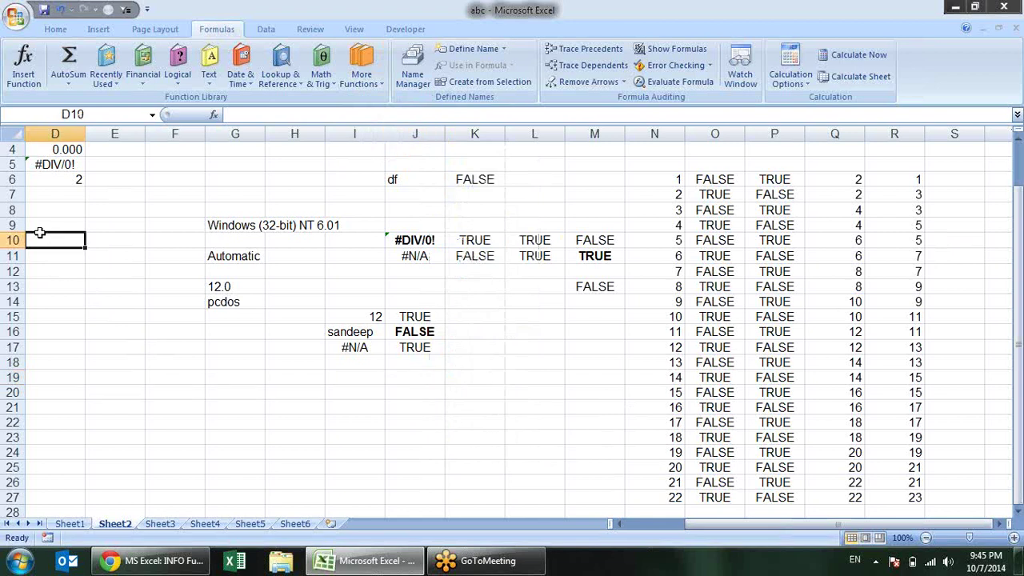
pyautogui.click(947, 176)
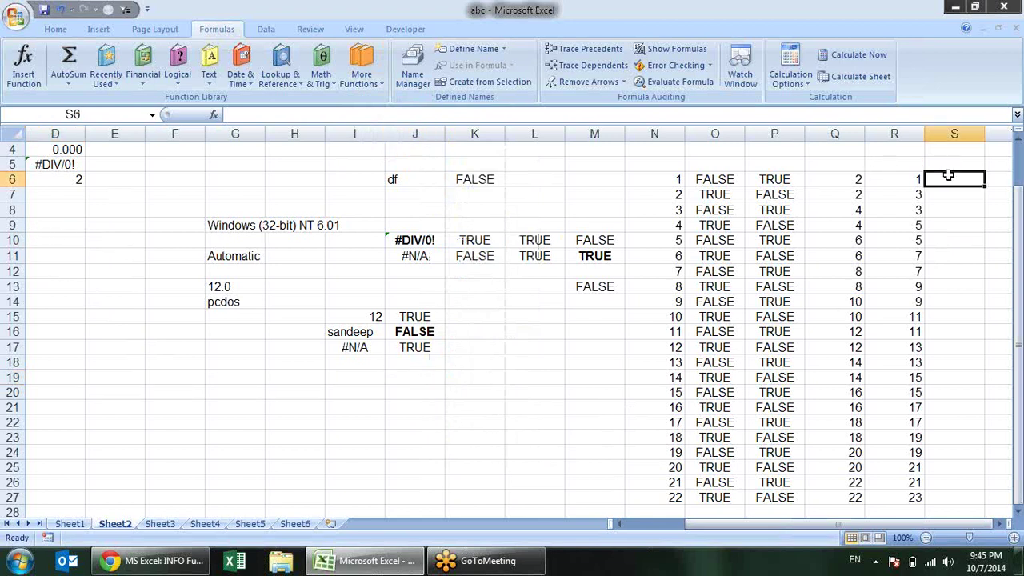
pyautogui.write('=isnu')
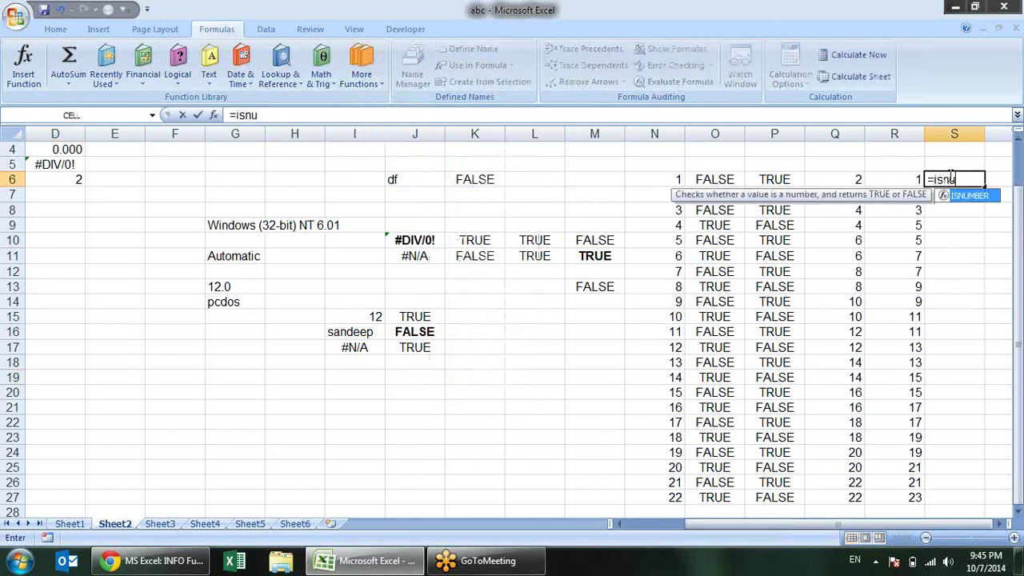
pyautogui.press('Tab')
pyautogui.press('Left')
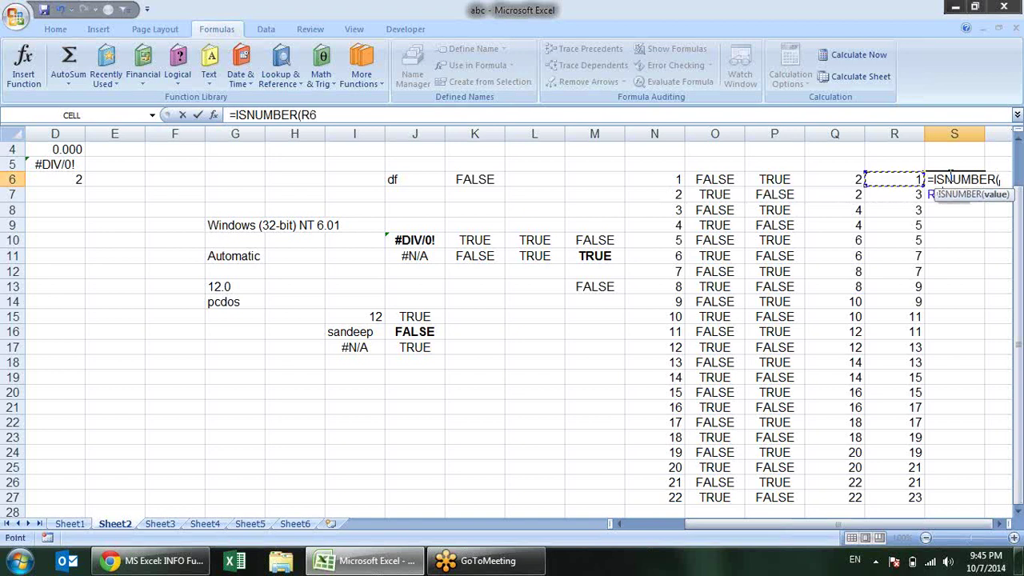
pyautogui.press('Return')
pyautogui.click(948, 178)
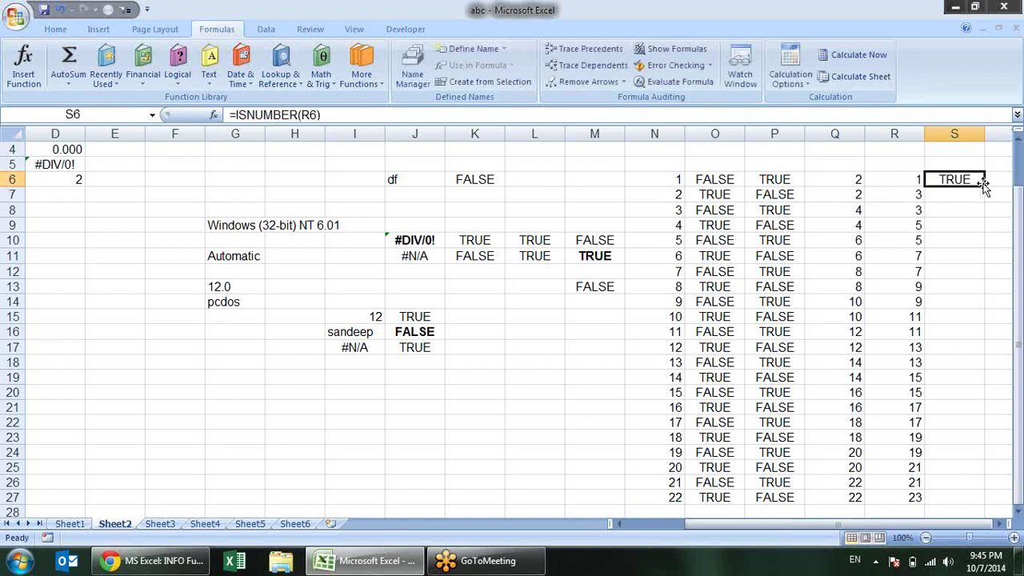
pyautogui.moveTo(983, 184); pyautogui.dragTo(971, 506)
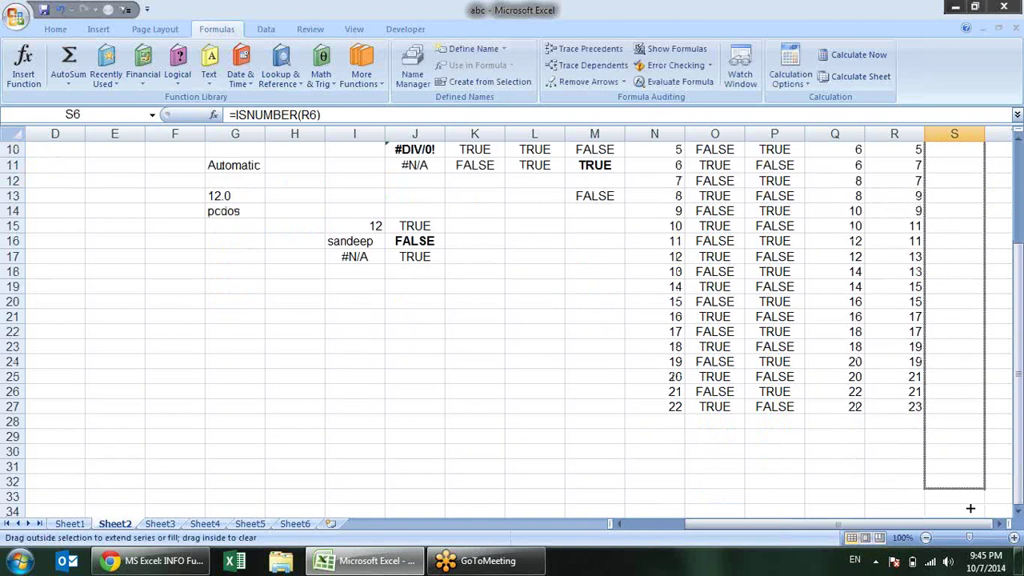
# - Enter sdf in R28 and =NA() in R29 to extend the ISNUMBER tests
pyautogui.click(888, 403)
pyautogui.write('sdf')
pyautogui.press('Return')
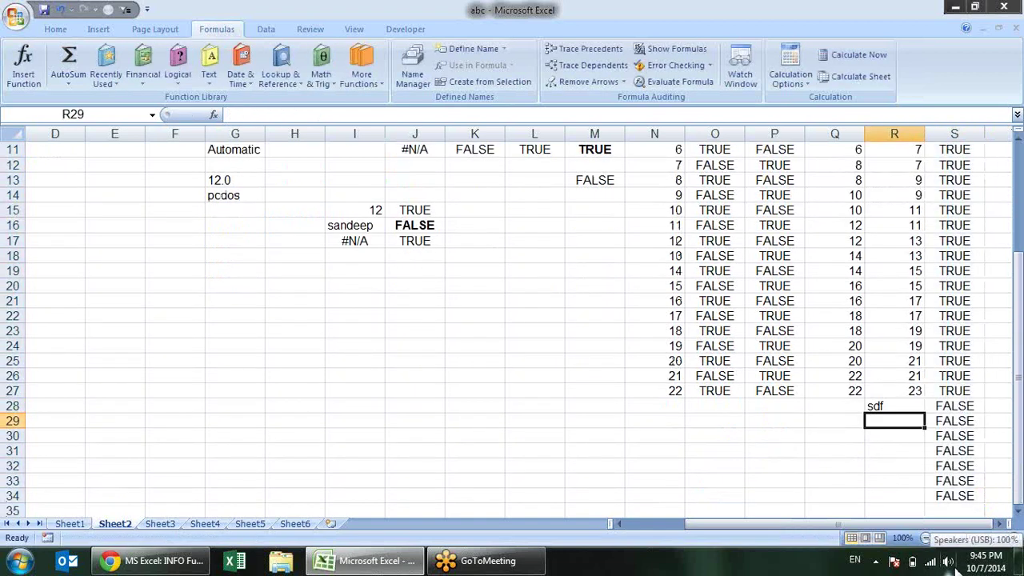
pyautogui.write('=na')
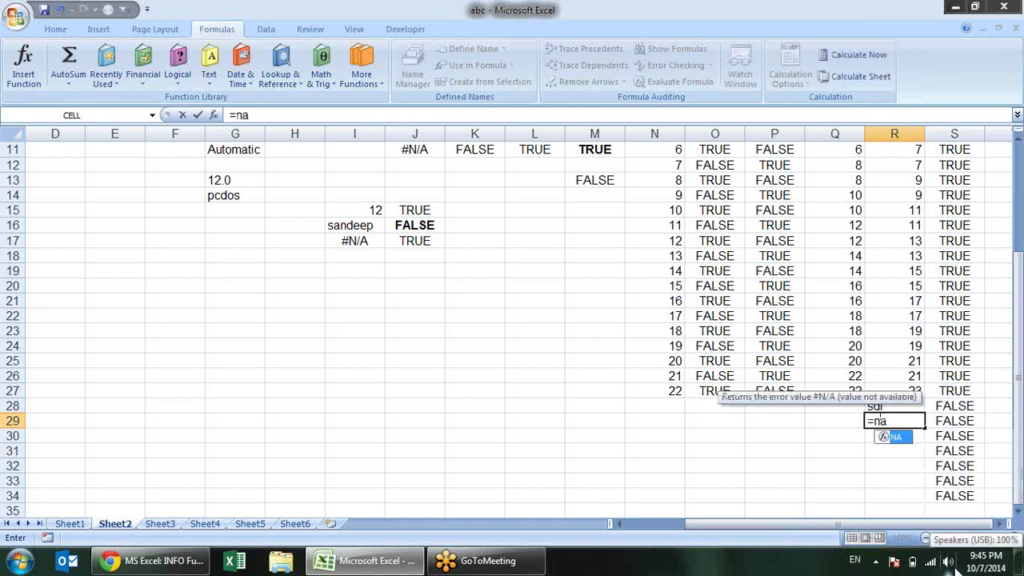
pyautogui.press('Tab')
pyautogui.press('Return')
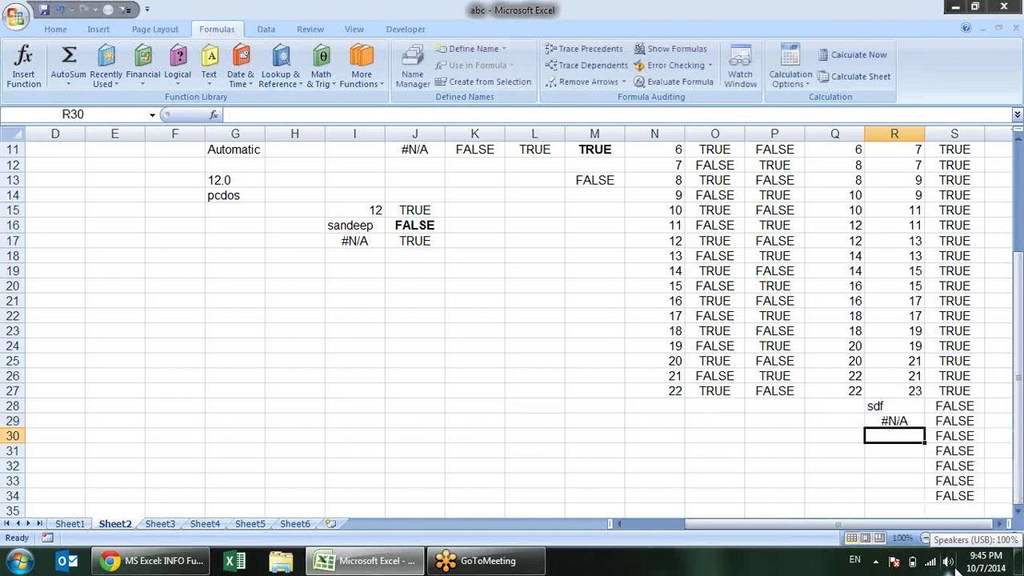
pyautogui.scroll(2, 224, 409)
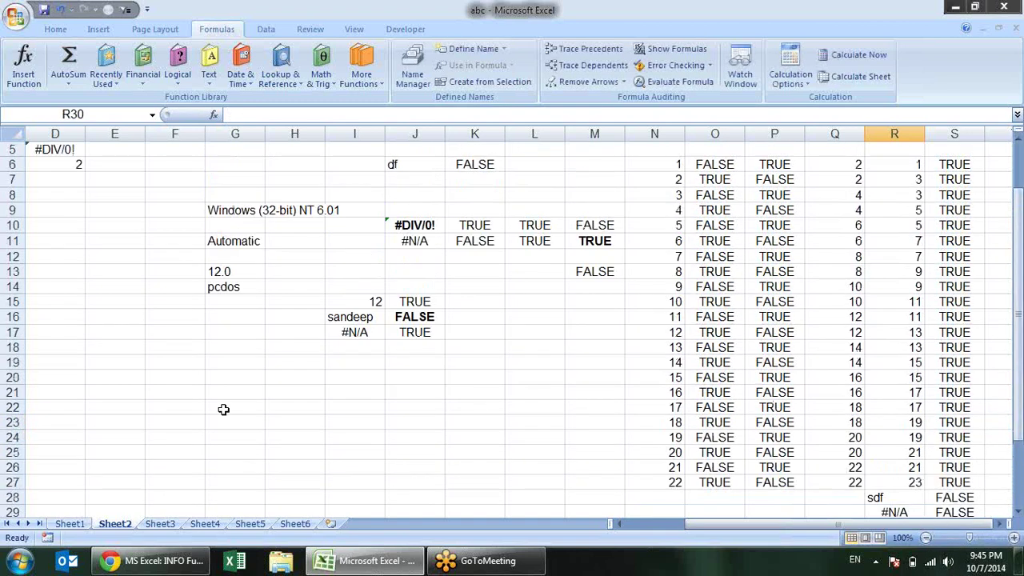
pyautogui.click(293, 391)
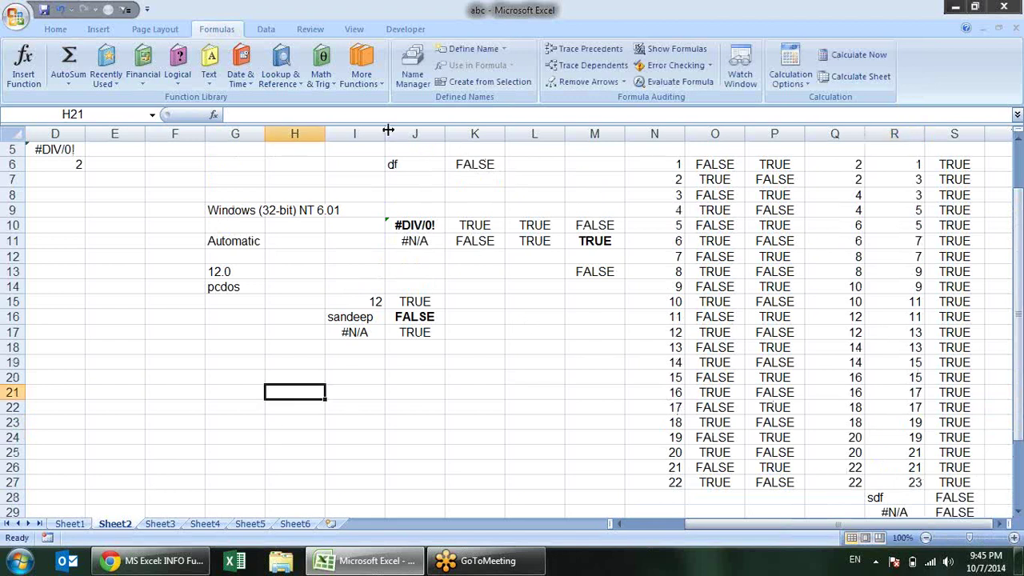
# - Enter =ISREF(F17) in H19
pyautogui.click(360, 80)
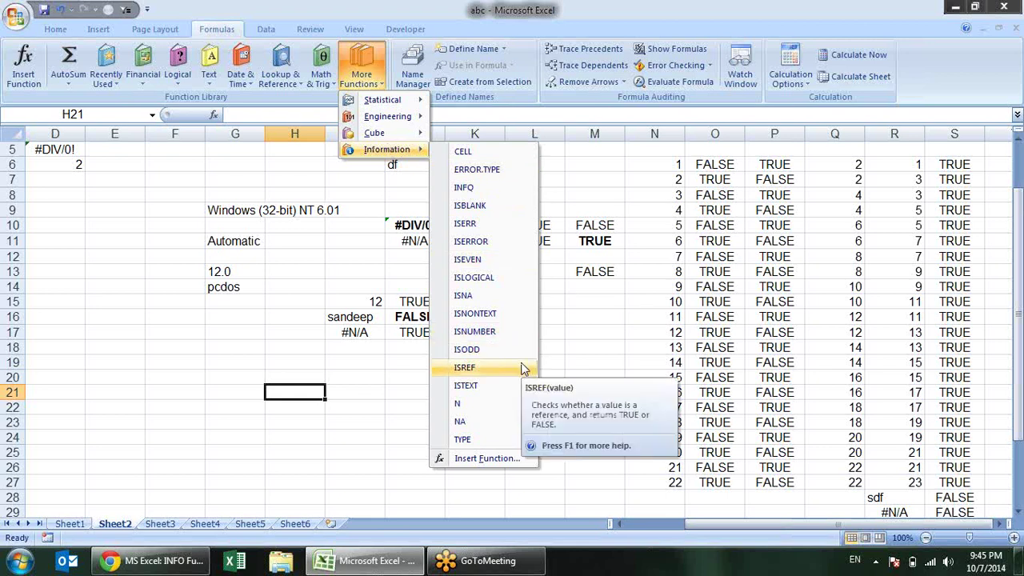
pyautogui.press('Escape')
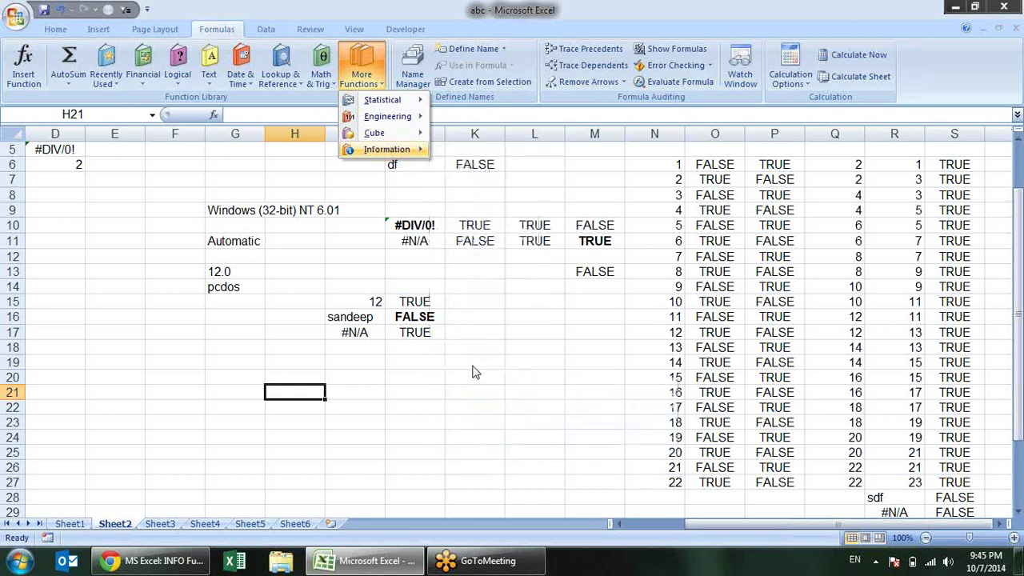
pyautogui.click(304, 361)
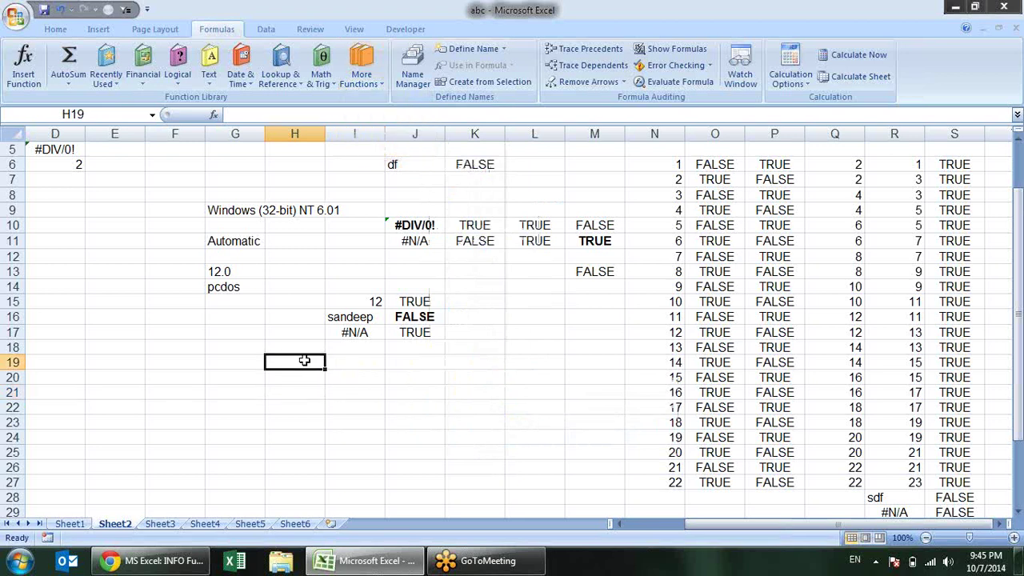
pyautogui.write('=isr')
pyautogui.press('Tab')
pyautogui.click(168, 327)
pyautogui.press('Return')
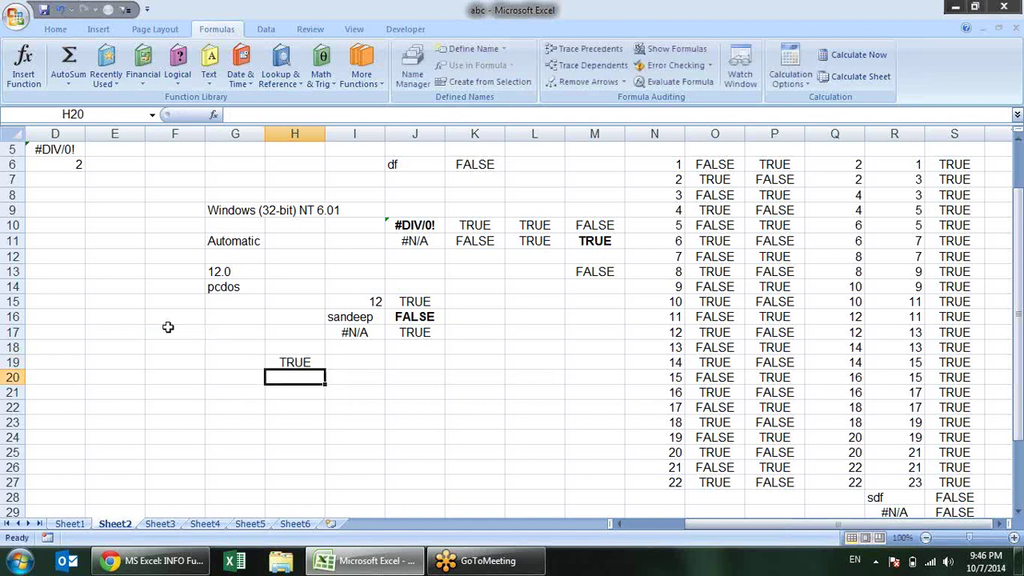
# - Change the H19 formula to =ISREF("A1")
pyautogui.press('Up')
pyautogui.press('F2')
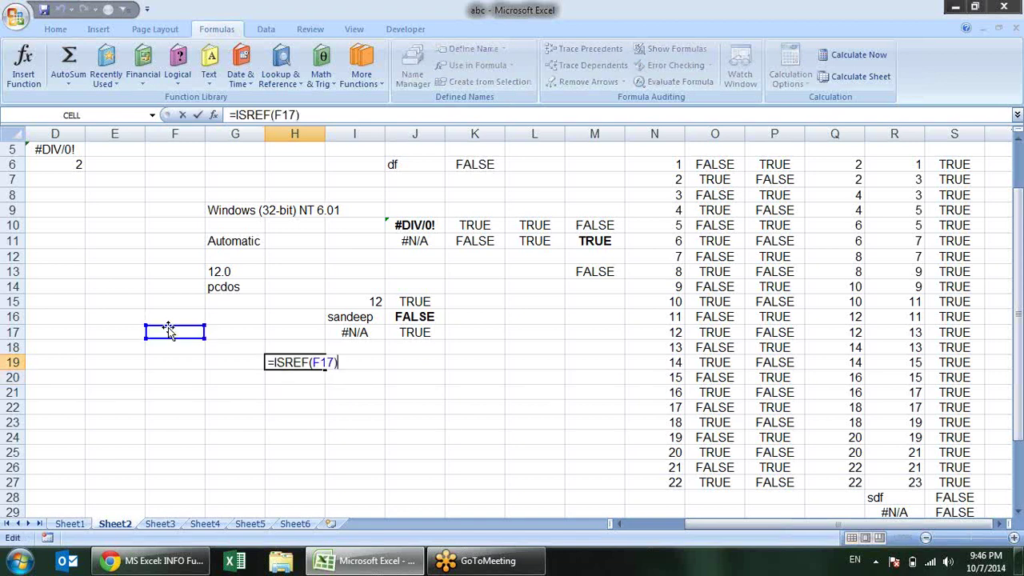
pyautogui.press('Left')
pyautogui.press('BackSpace')
pyautogui.press('BackSpace')
pyautogui.press('BackSpace')
pyautogui.write('"A')
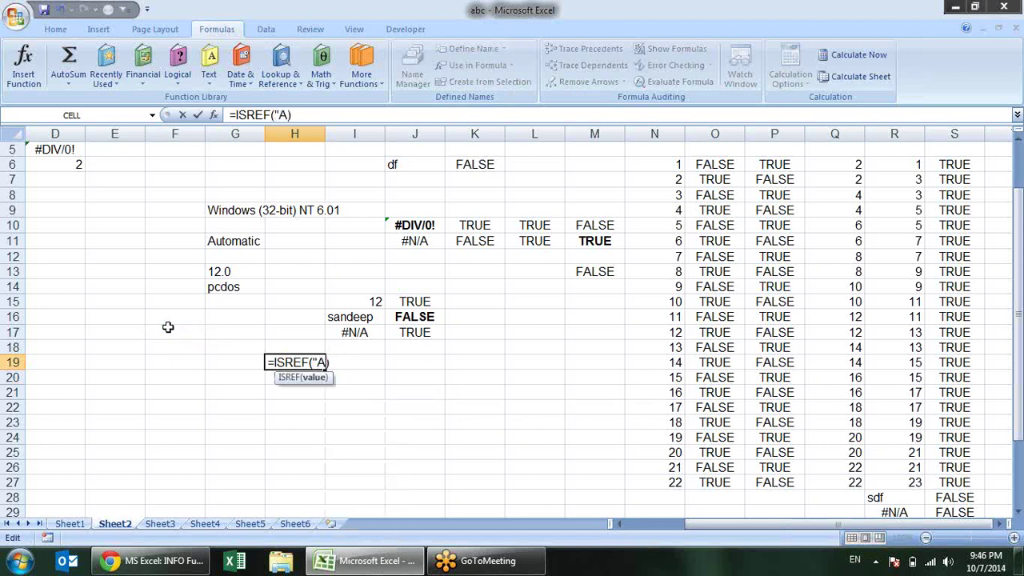
pyautogui.write('"')
pyautogui.press('BackSpace')
pyautogui.write('1"')
pyautogui.press('Return')
# - Change the H19 formula to test ISREF on a quoted text name
pyautogui.press('Up')
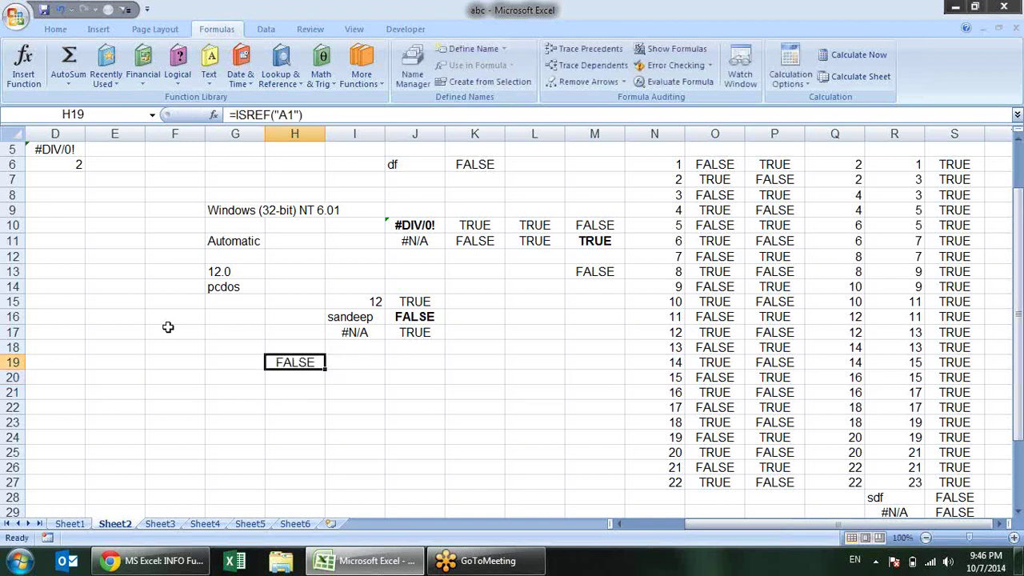
pyautogui.press('F2')
pyautogui.press('Left')
pyautogui.press('Left')
pyautogui.press('BackSpace')
pyautogui.press('BackSpace')
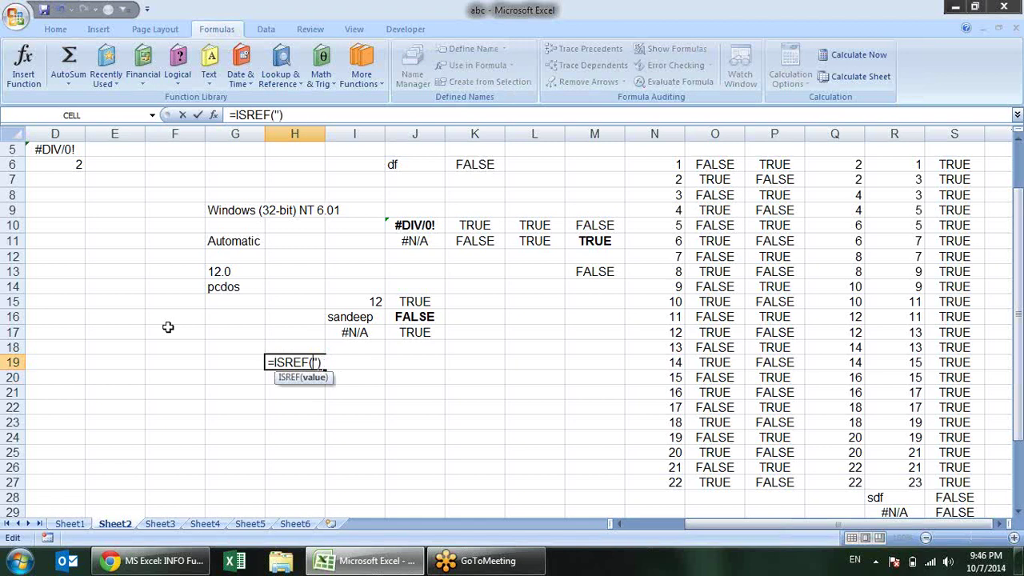
pyautogui.write('"sandeep')
pyautogui.press('Return')
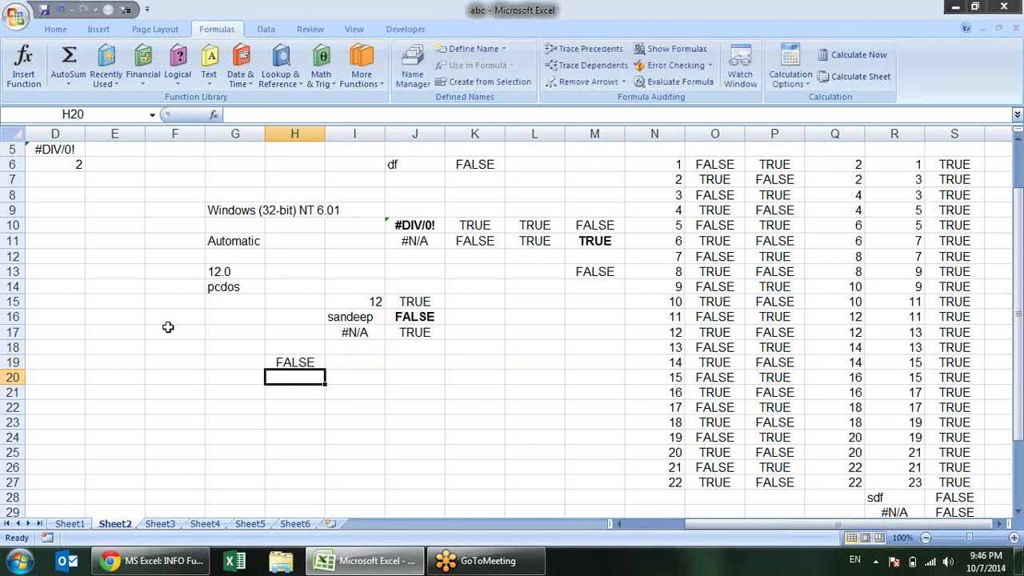
# - Rewrite H19 as =ISREF(INDIRECT("A1")) so it returns TRUE
pyautogui.press('Up')
pyautogui.press('F2')
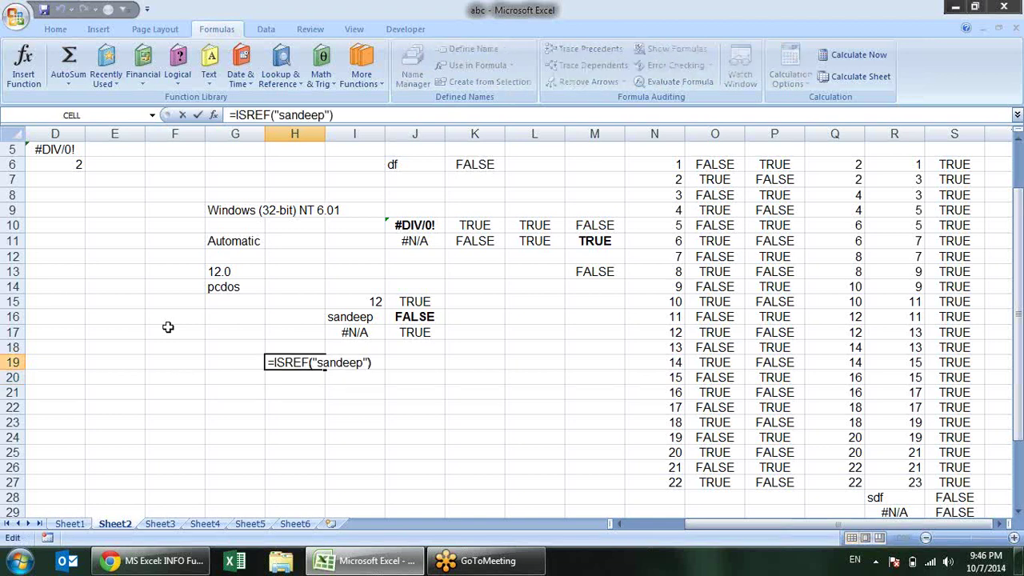
pyautogui.press('BackSpace')
pyautogui.press('BackSpace')
pyautogui.press('BackSpace')
pyautogui.press('BackSpace')
pyautogui.press('BackSpace')
pyautogui.press('BackSpace')
pyautogui.press('BackSpace')
pyautogui.press('BackSpace')
pyautogui.press('BackSpace')
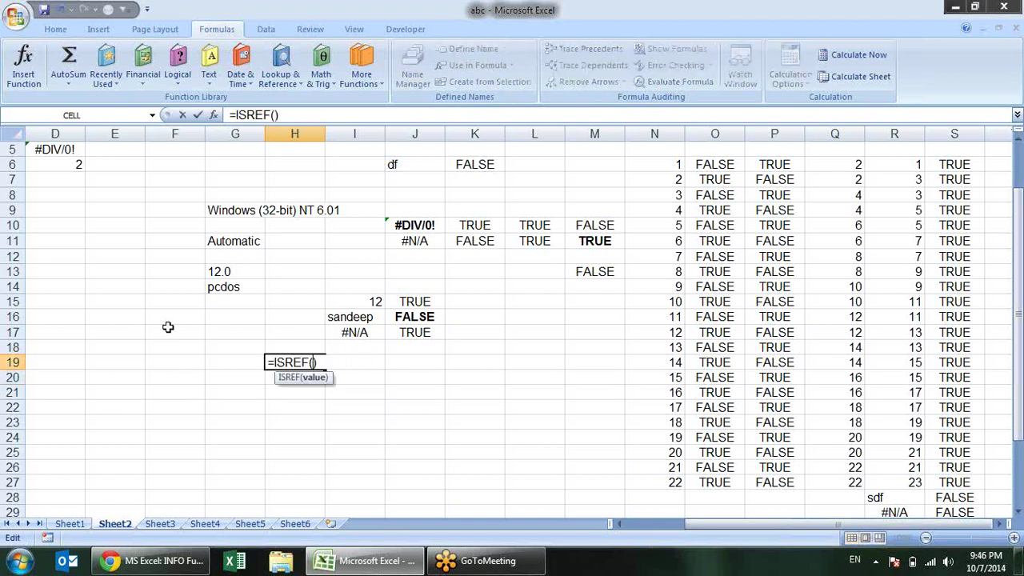
pyautogui.write('ind')
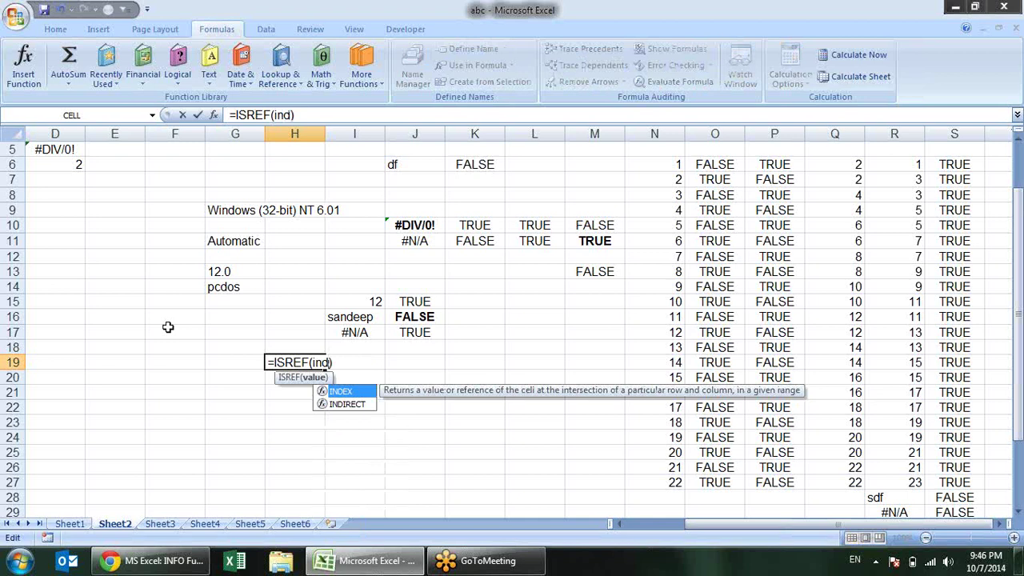
pyautogui.press('Down')
pyautogui.press('Tab')
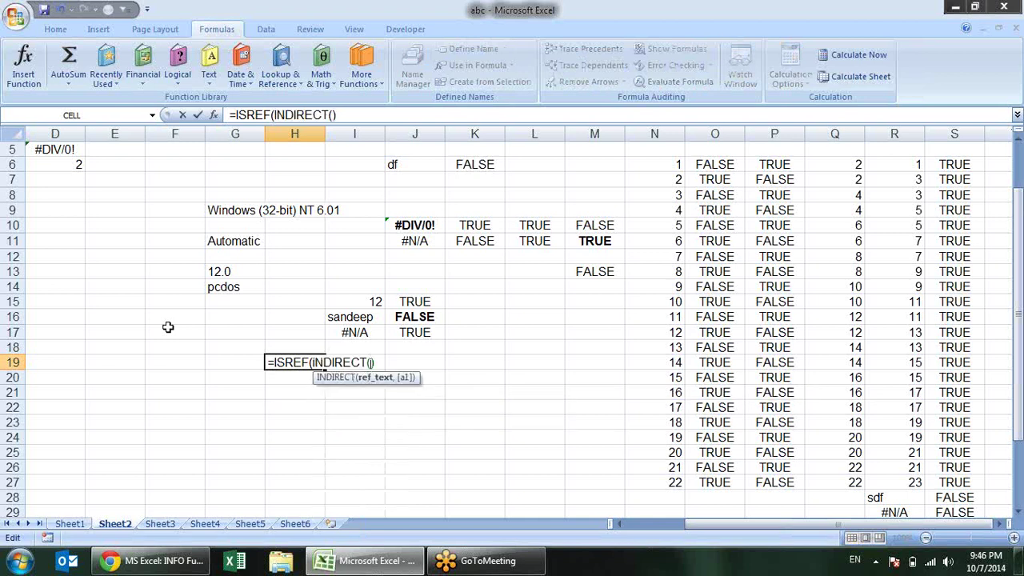
pyautogui.write(')')
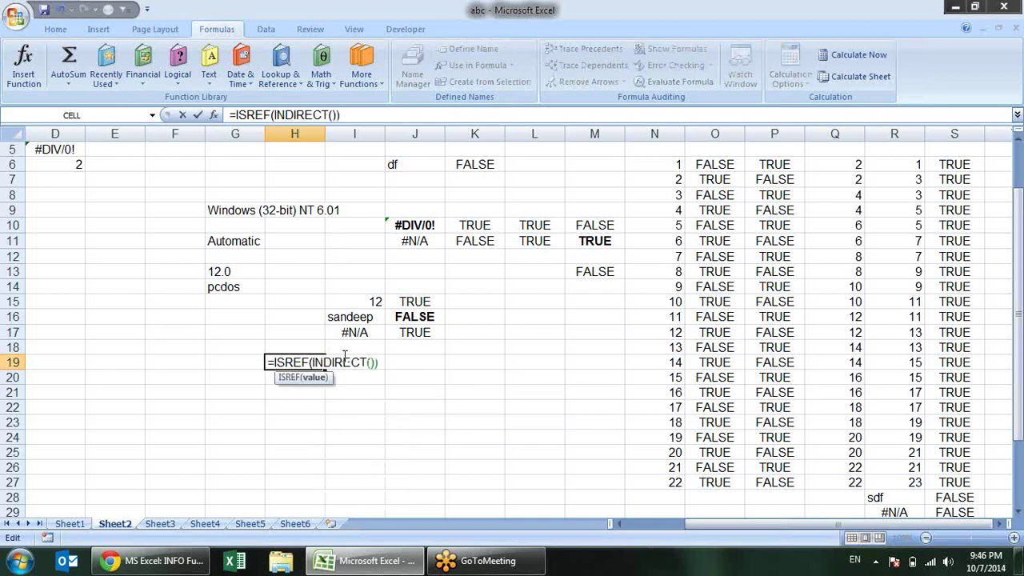
pyautogui.click(373, 362)
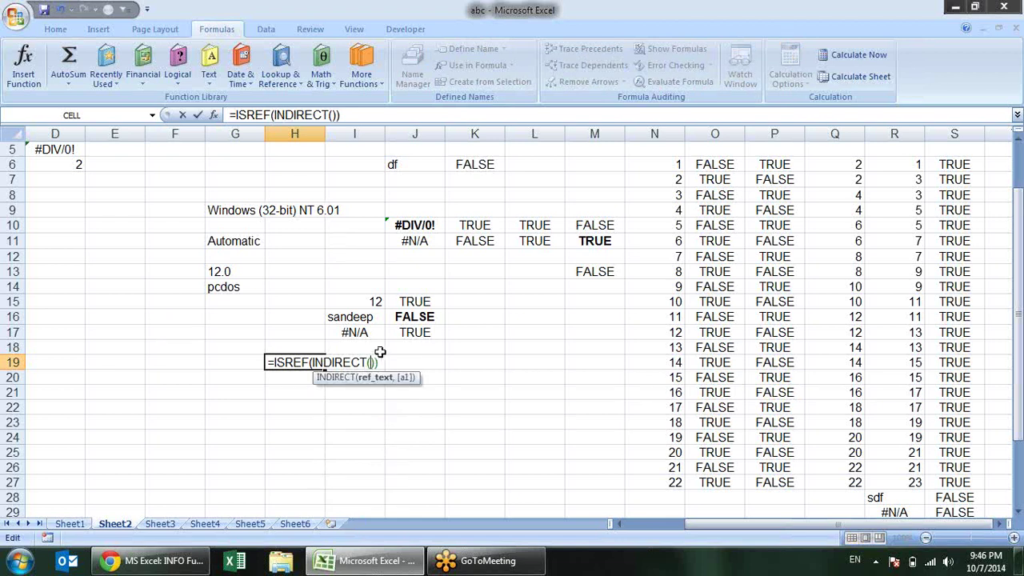
pyautogui.write('"A1"')
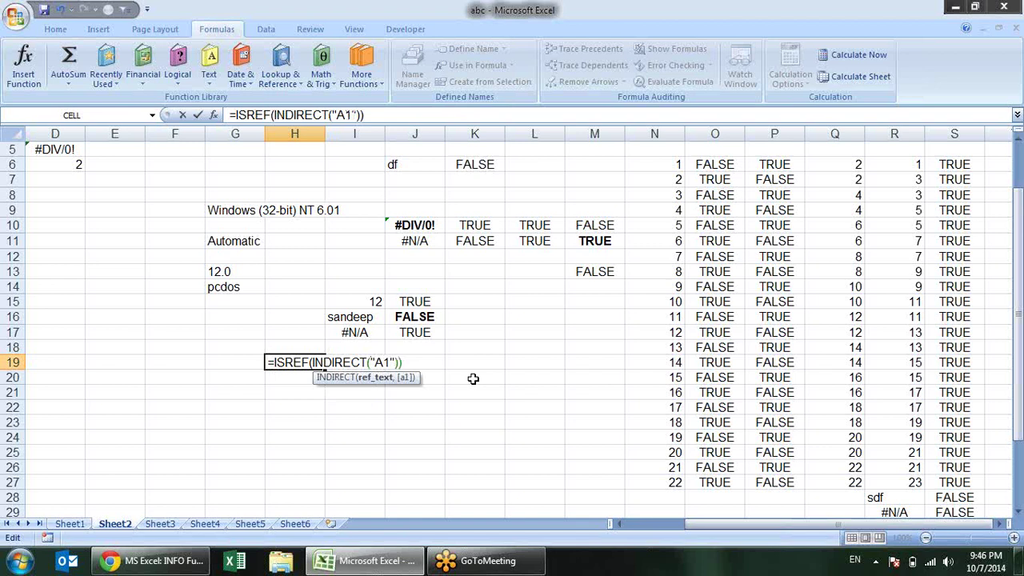
pyautogui.press('Return')
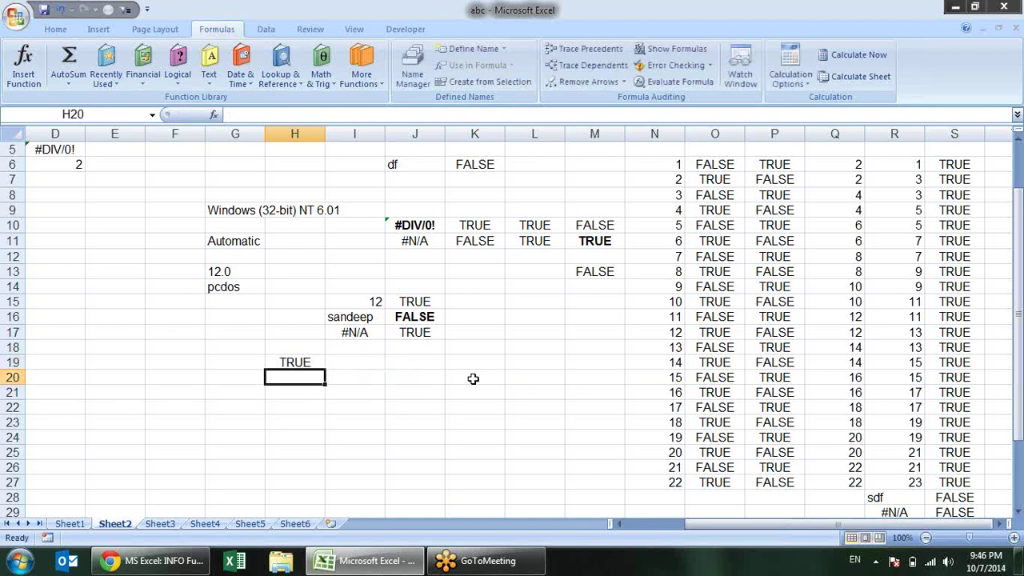
# - Check the INFO function reference page, then show the information functions list
pyautogui.hotkey('alt', 'Tab')
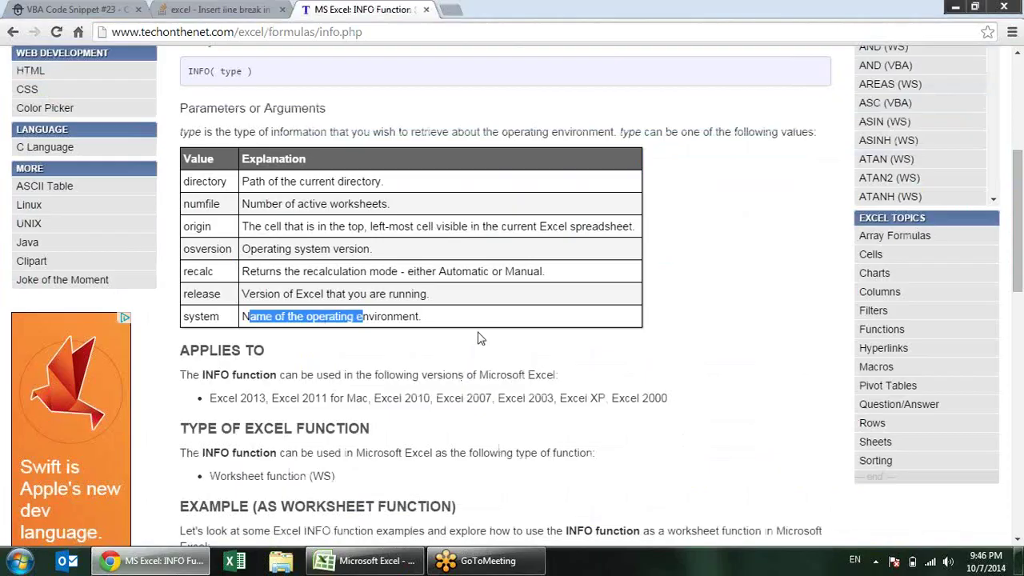
pyautogui.hotkey('alt', 'Tab')
pyautogui.click(357, 80)
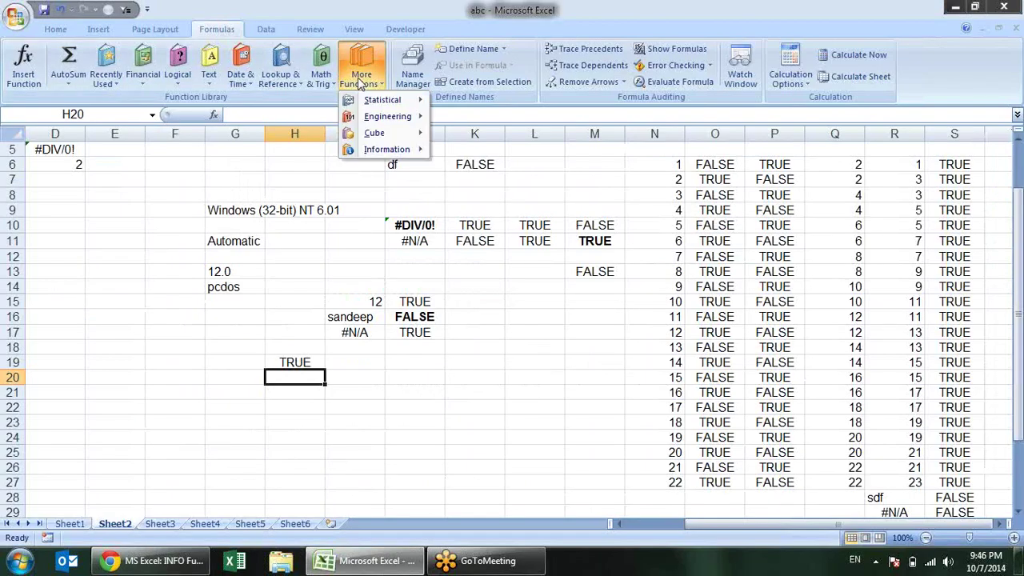
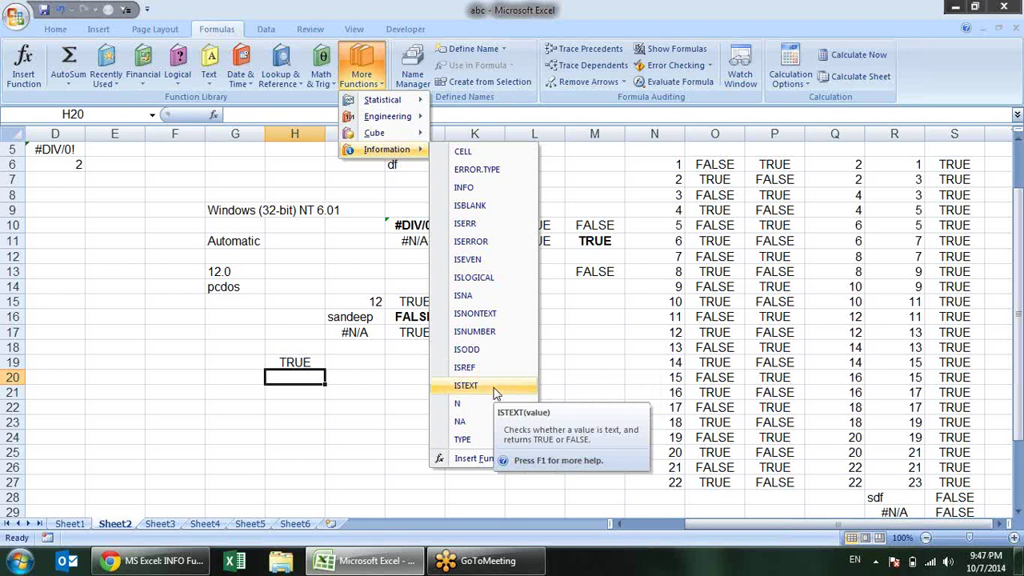
# - Enter =ISTEXT(I16) in K16 and copy it into K15 and K17
pyautogui.click(584, 370)
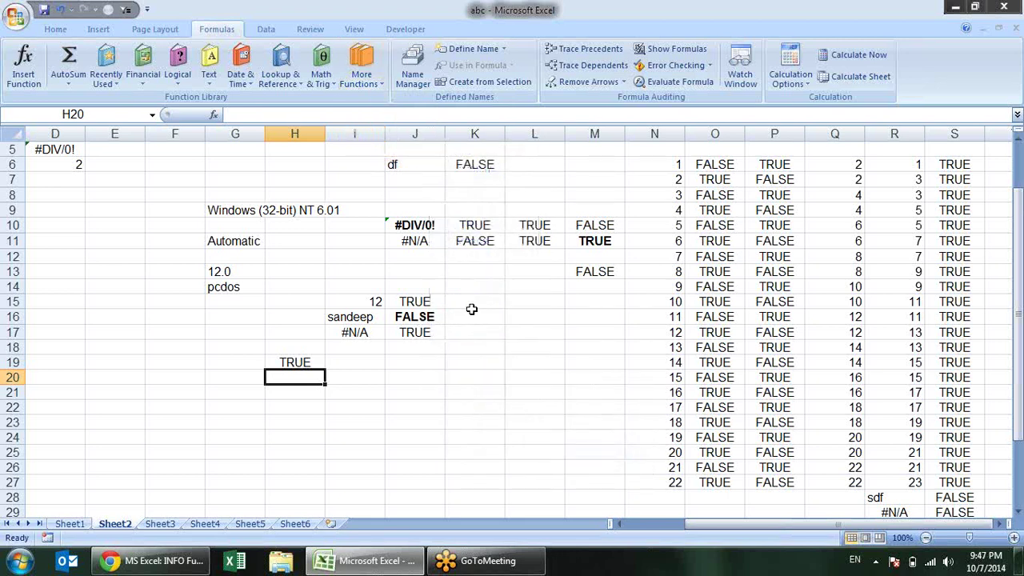
pyautogui.click(465, 317)
pyautogui.write('=')
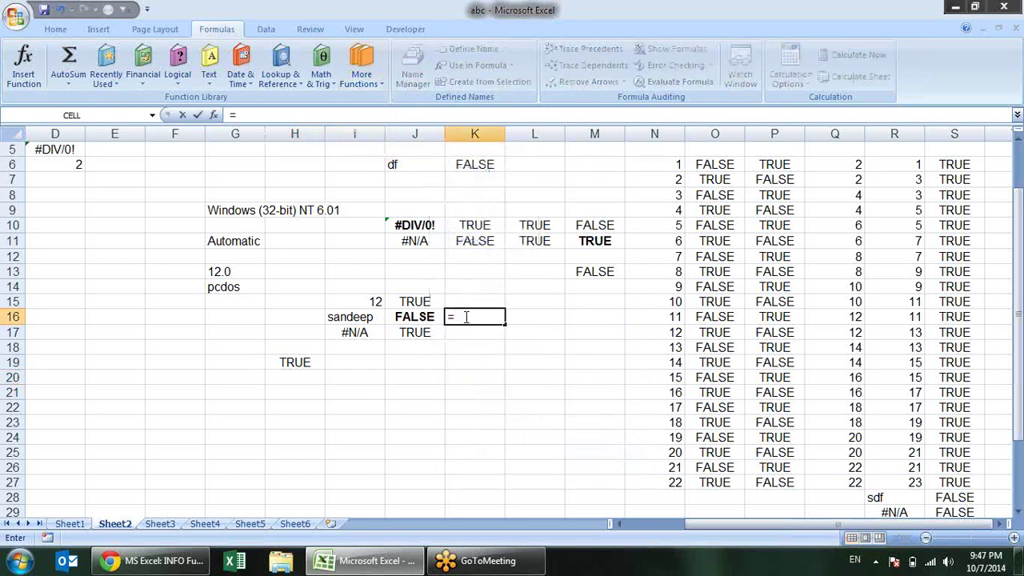
pyautogui.write('is')
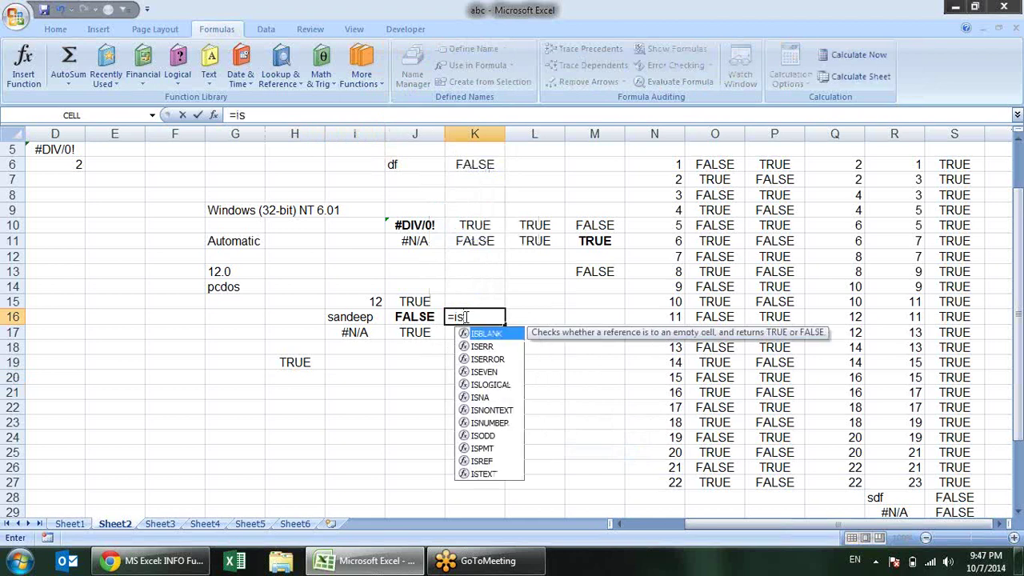
pyautogui.write('t')
pyautogui.press('Tab')
pyautogui.press('Left')
pyautogui.press('Left')
pyautogui.press('Return')
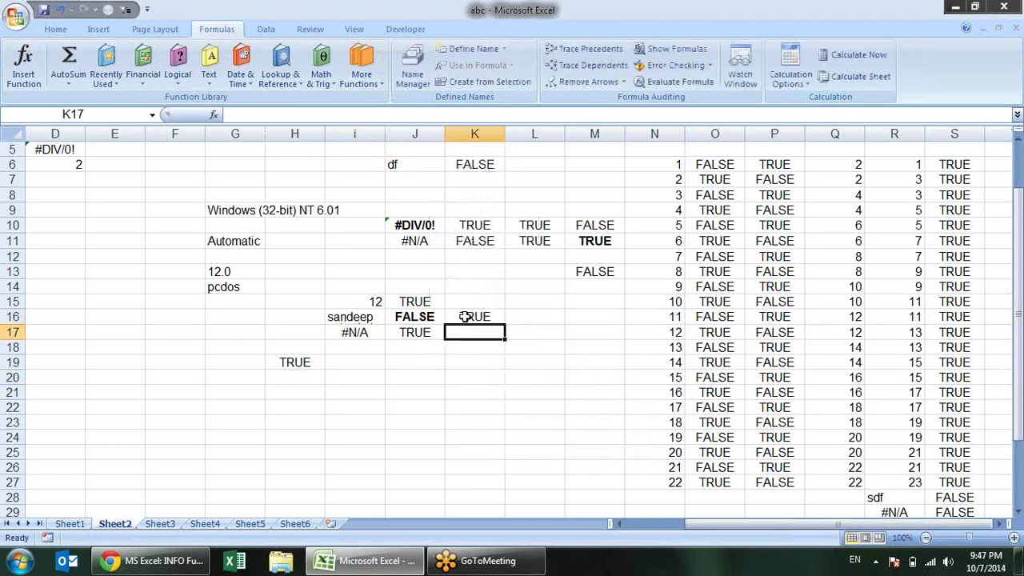
pyautogui.click(464, 317)
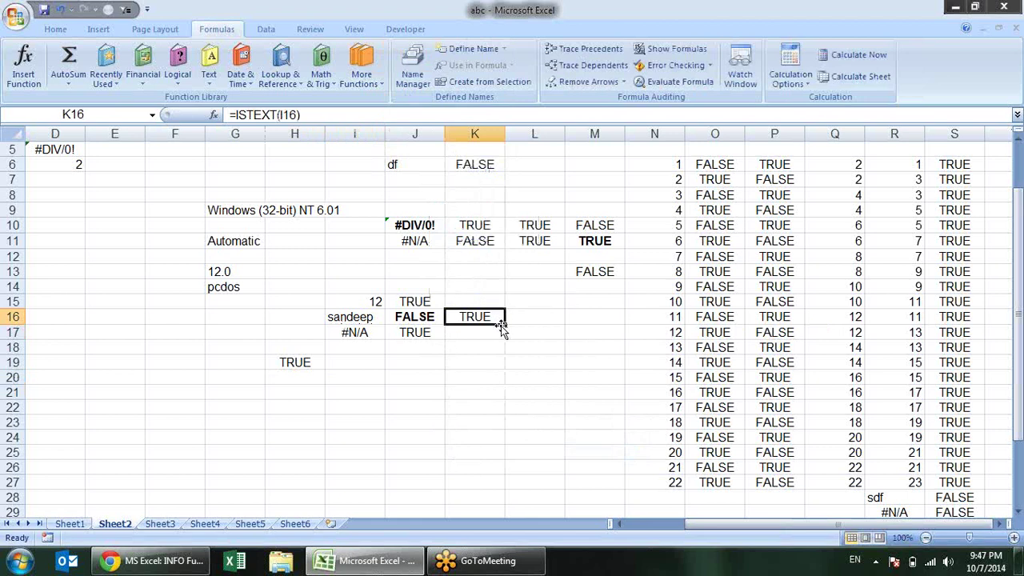
pyautogui.moveTo(504, 324)
pyautogui.mouseDown()
pyautogui.moveTo(503, 304)
pyautogui.moveTo(506, 339)
pyautogui.mouseUp()
pyautogui.click(357, 390)
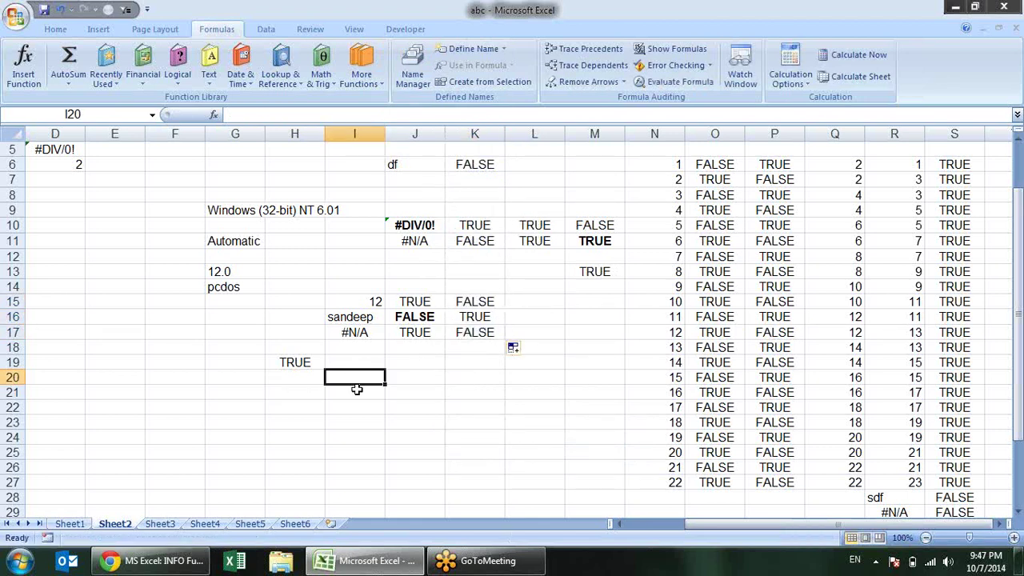
# - Enter =NA() in I17 so it displays #N/A
pyautogui.click(359, 77)
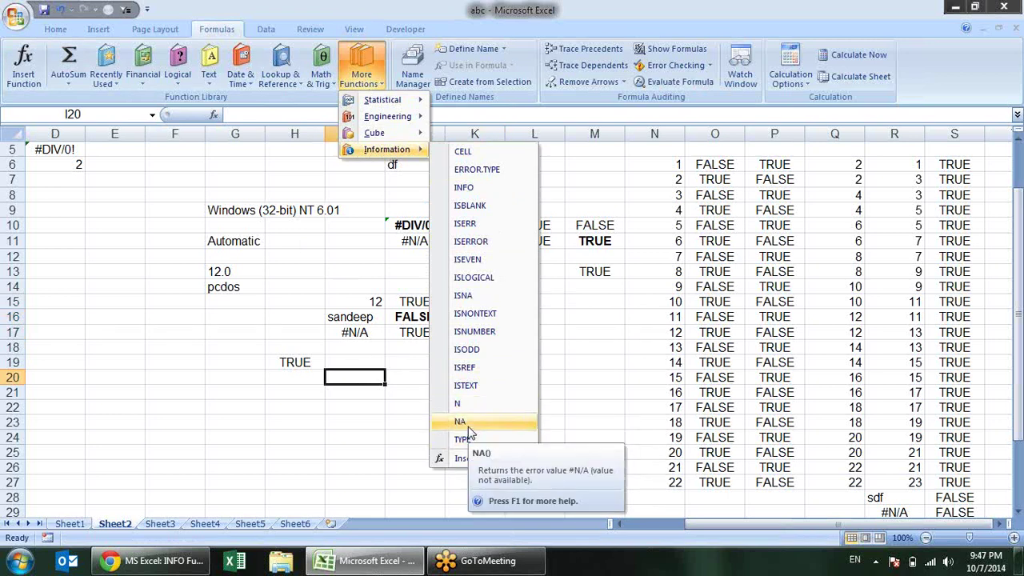
pyautogui.click(197, 364)
pyautogui.click(362, 332)
pyautogui.doubleClick(362, 334)
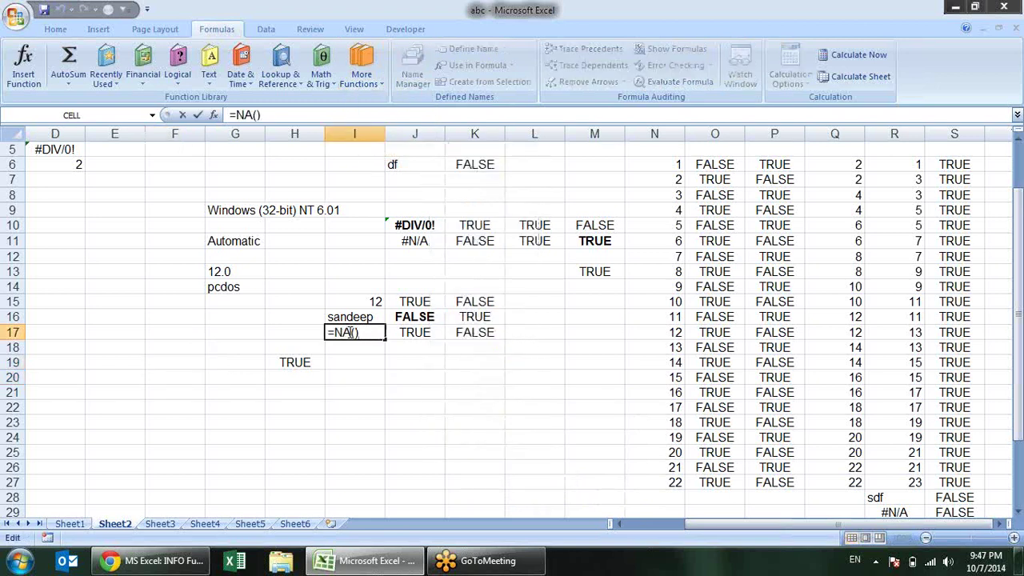
pyautogui.hotkey('ctrl', 'Return')
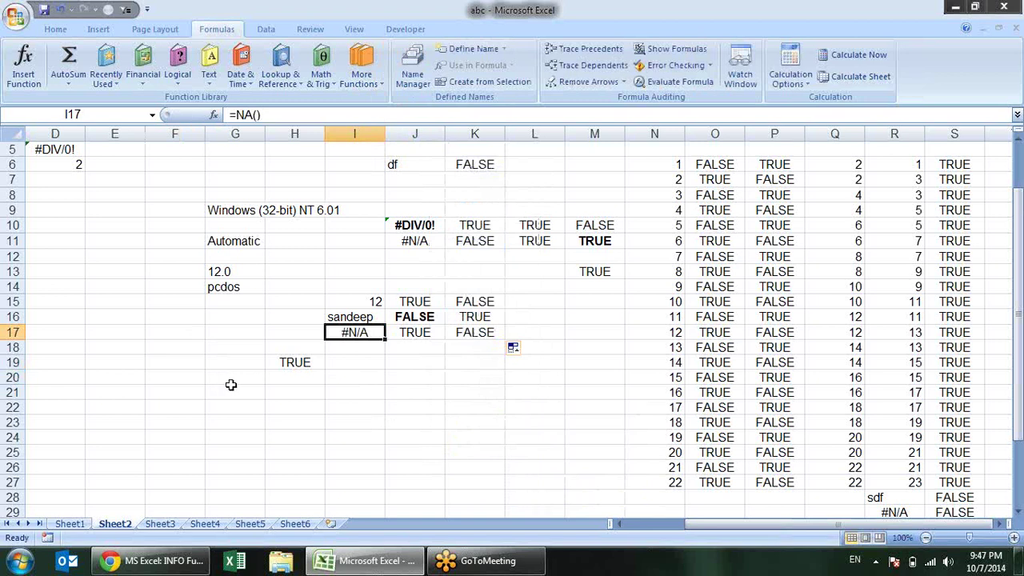
pyautogui.click(1000, 523)
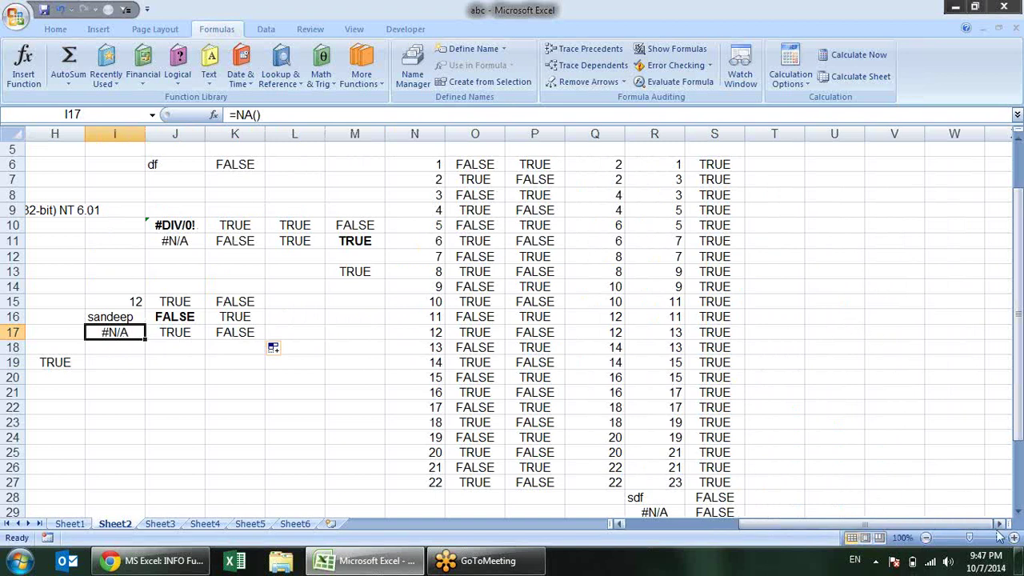
# - Fill U6:U16 with 1, 32, 4, 5, sdf, df, sdf, 12, we, d, 12
pyautogui.hscroll(4, 747, 307)
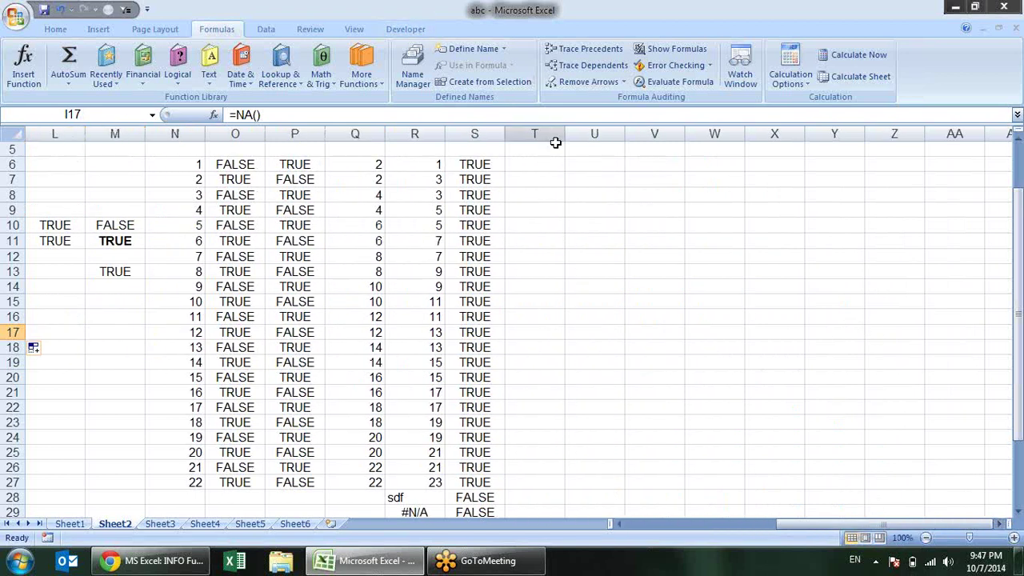
pyautogui.click(576, 165)
pyautogui.write('1 32')
pyautogui.press('Return')
pyautogui.write('4')
pyautogui.press('Return')
pyautogui.write('5')
pyautogui.press('Return')
pyautogui.write('sdf')
pyautogui.press('Return')
pyautogui.press('Return')
pyautogui.write('sdf')
pyautogui.press('Return')
pyautogui.press('Up')
pyautogui.press('Up')
pyautogui.write('df')
pyautogui.press('Return')
pyautogui.press('Return')
pyautogui.press('Return')
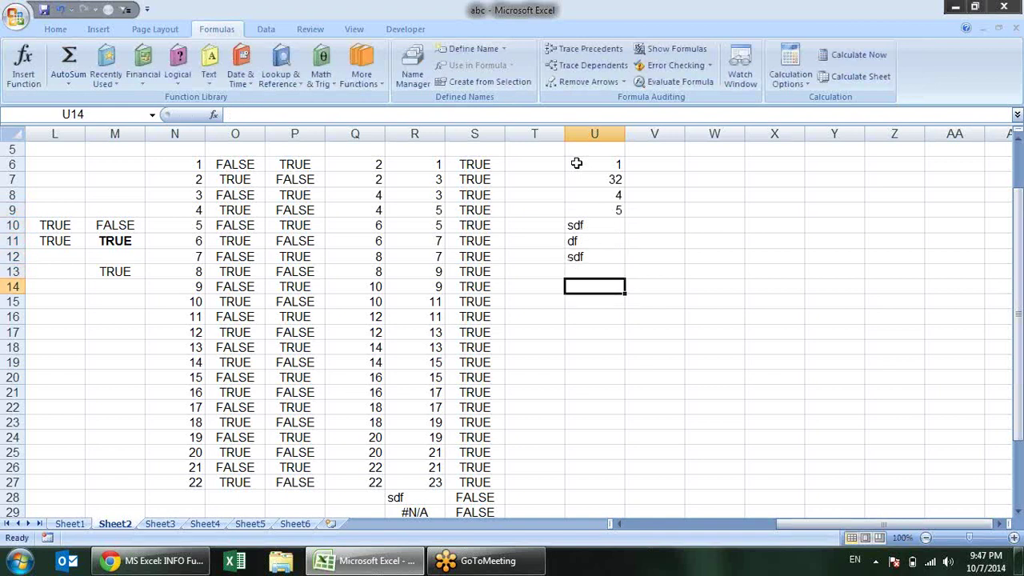
pyautogui.press('Up')
pyautogui.write('12')
pyautogui.press('Return')
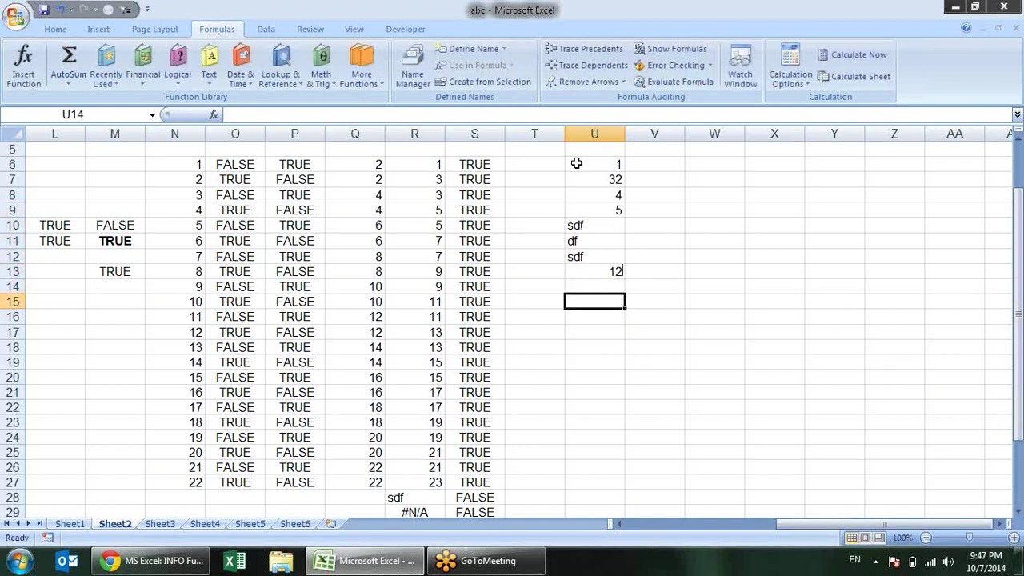
pyautogui.press('Return')
pyautogui.write('d')
pyautogui.press('Up')
pyautogui.write('we')
pyautogui.press('Return')
pyautogui.press('Return')
pyautogui.write('12')
pyautogui.press('Return')
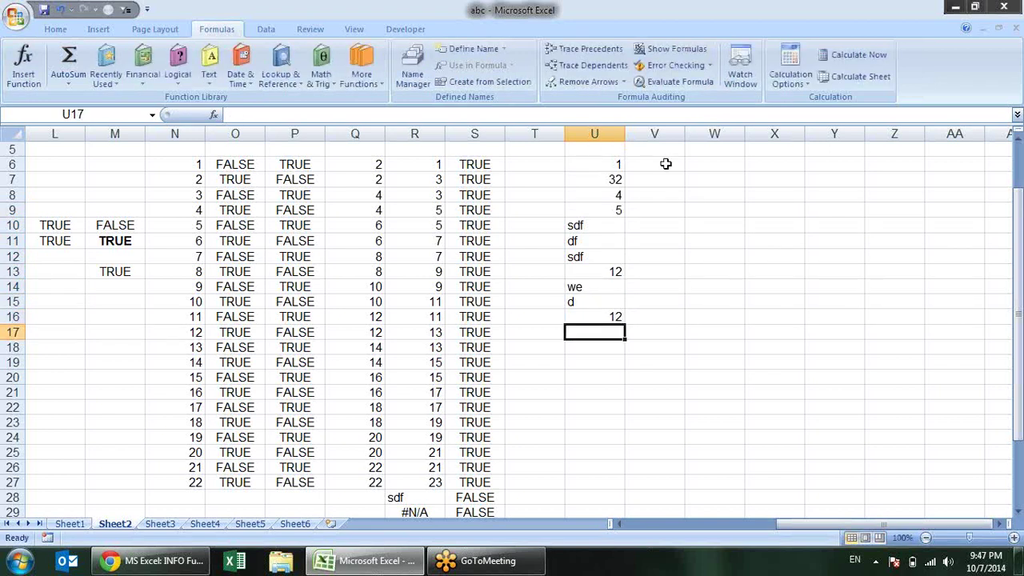
# - Enter =T(U6) in V6 and copy it down to V16, checking the text results
pyautogui.click(665, 163)
pyautogui.write('=')
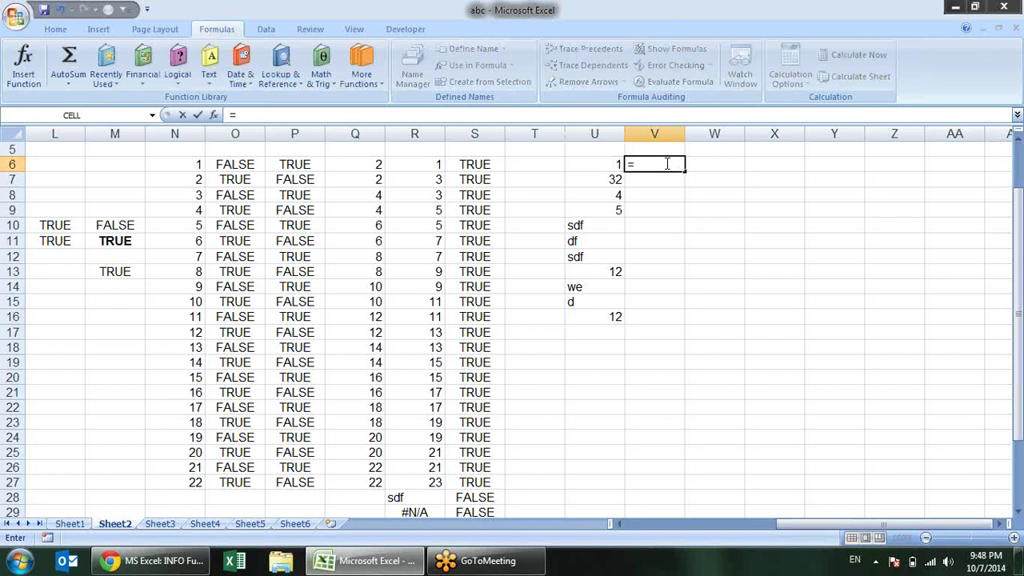
pyautogui.write('T(')
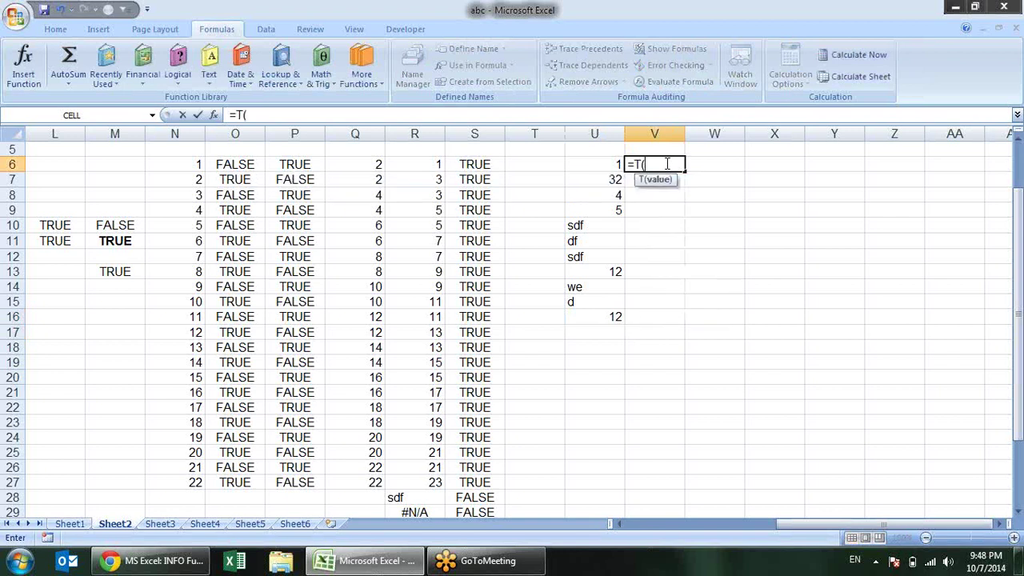
pyautogui.click(593, 170)
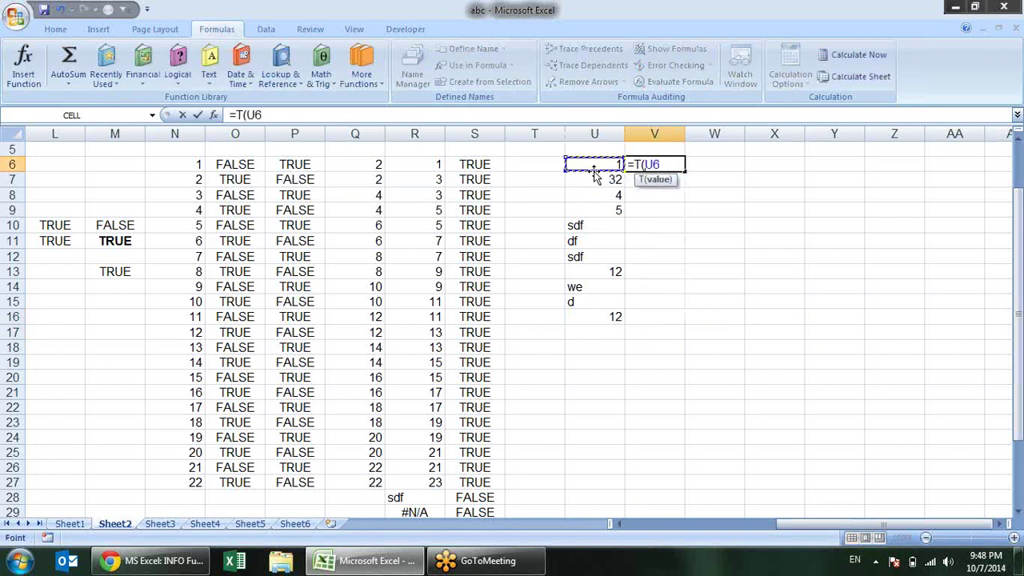
pyautogui.press('Return')
pyautogui.click(679, 152)
pyautogui.click(669, 165)
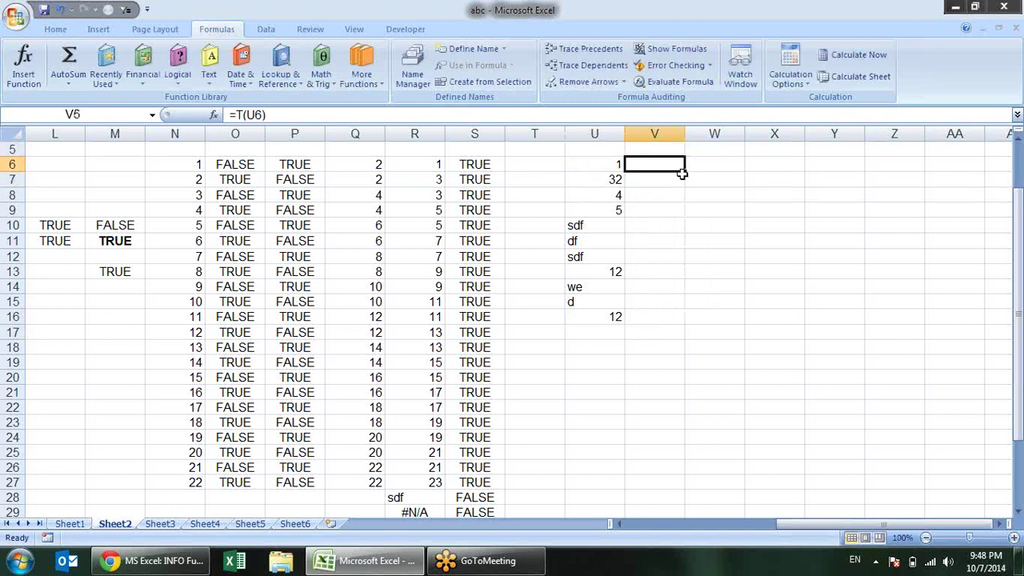
pyautogui.moveTo(685, 170); pyautogui.dragTo(685, 320)
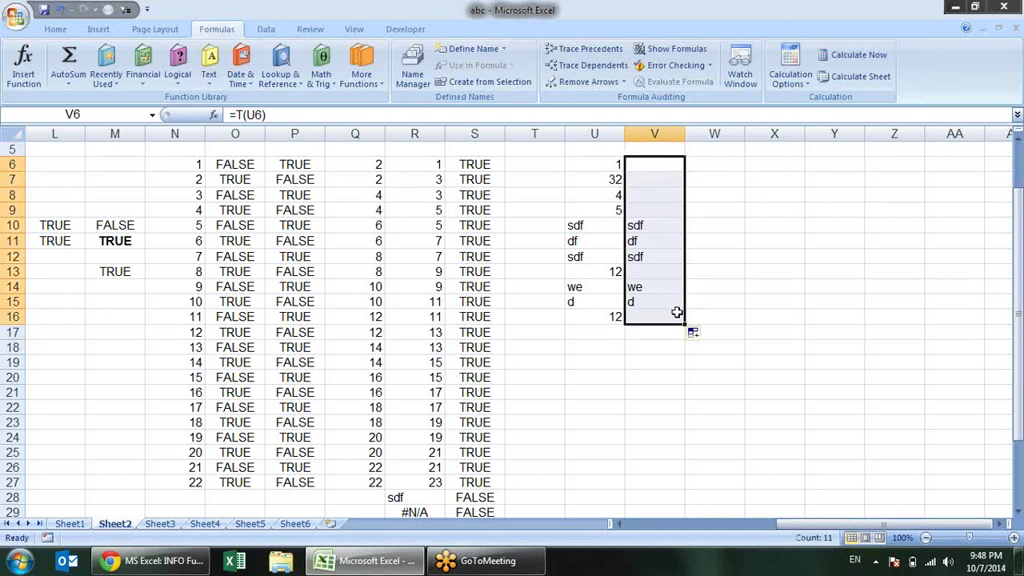
pyautogui.click(659, 225)
pyautogui.click(662, 270)
pyautogui.click(662, 316)
pyautogui.click(658, 165)
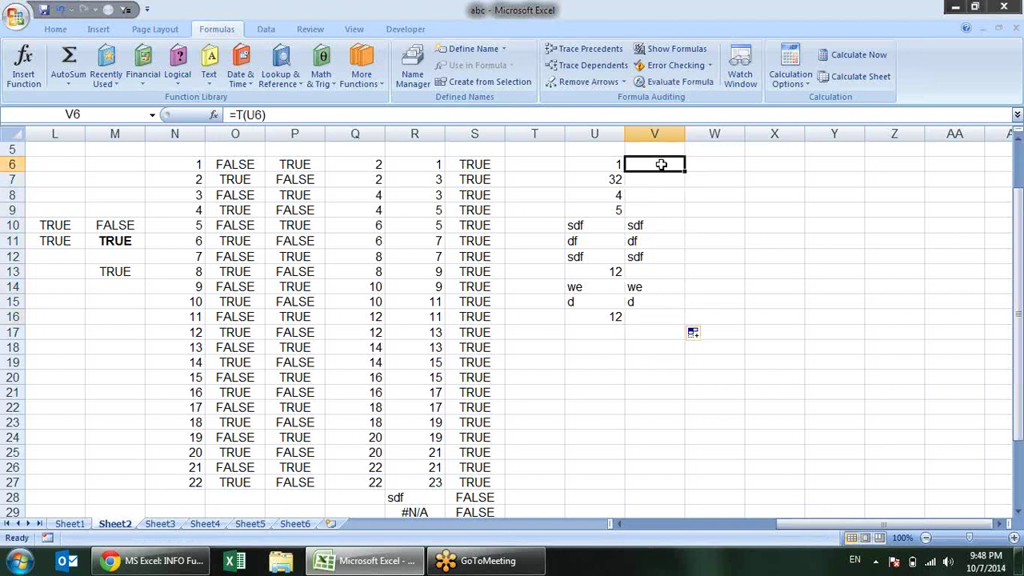
pyautogui.click(725, 160)
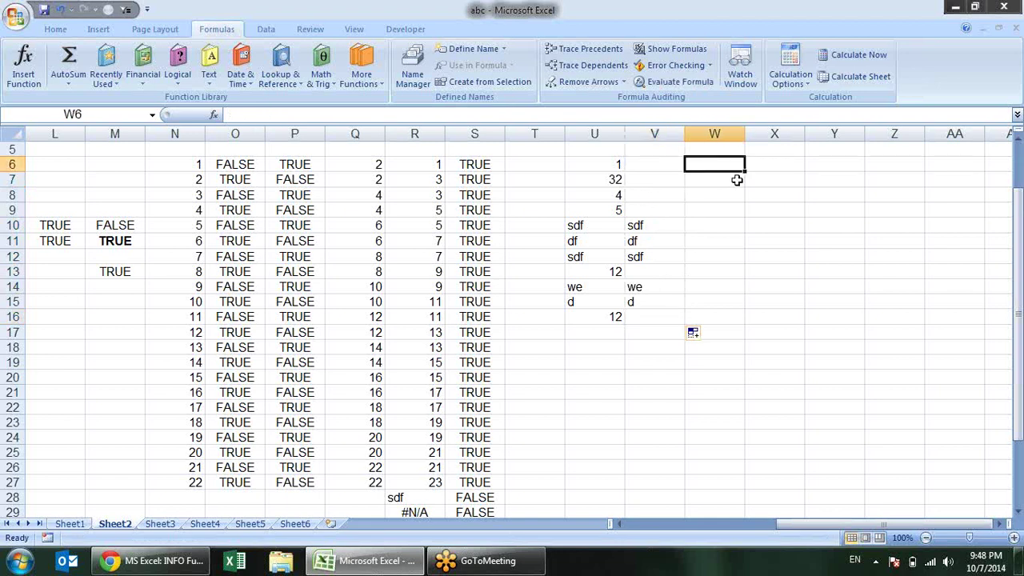
# - Enter =N(U6) in W6 and fill it down to W16, with text becoming 0
pyautogui.write('=n')
pyautogui.press('Tab')
pyautogui.click(624, 170)
pyautogui.write(')')
pyautogui.press('Return')
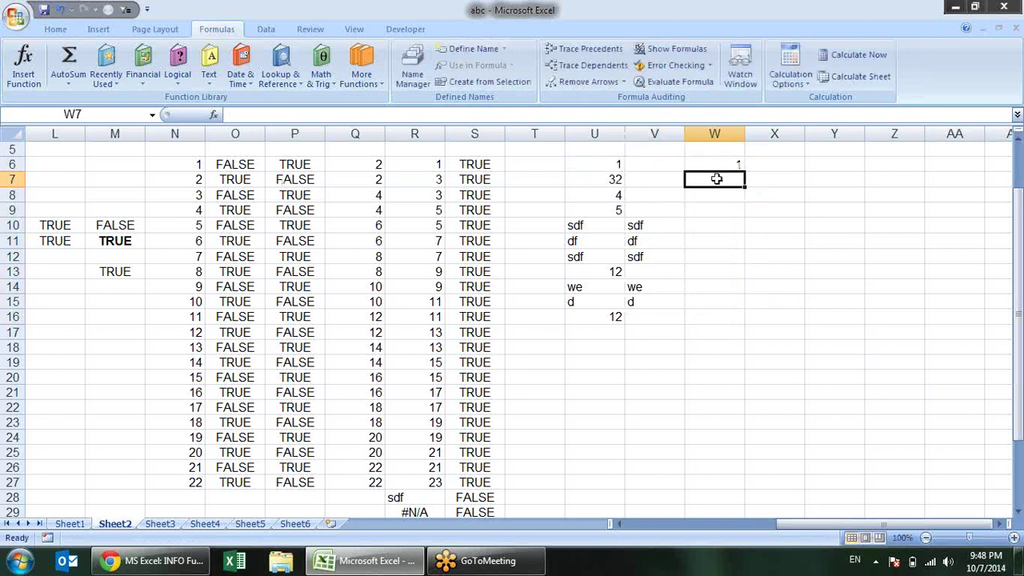
pyautogui.click(726, 162)
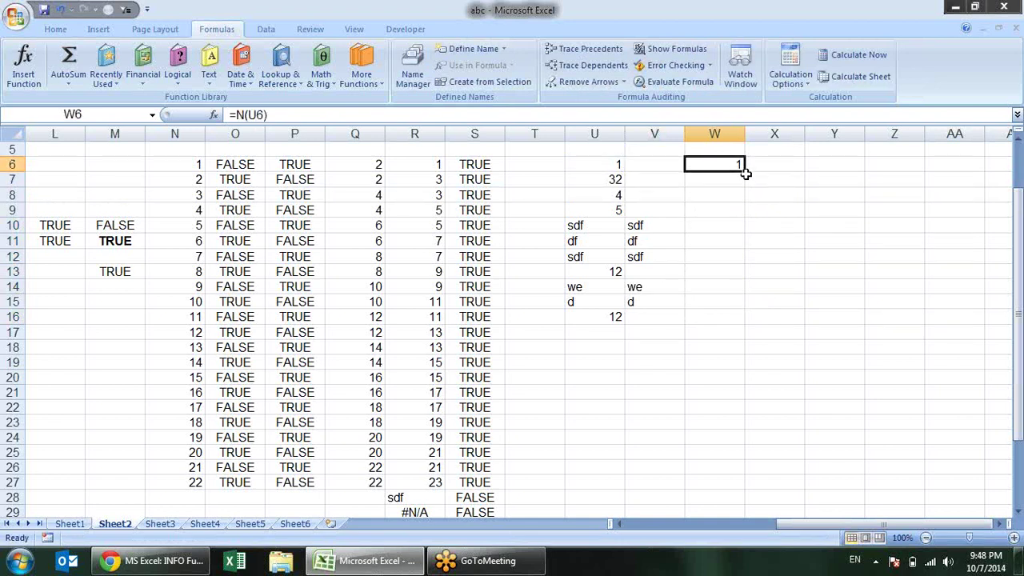
pyautogui.moveTo(743, 170); pyautogui.dragTo(749, 324)
pyautogui.click(740, 225)
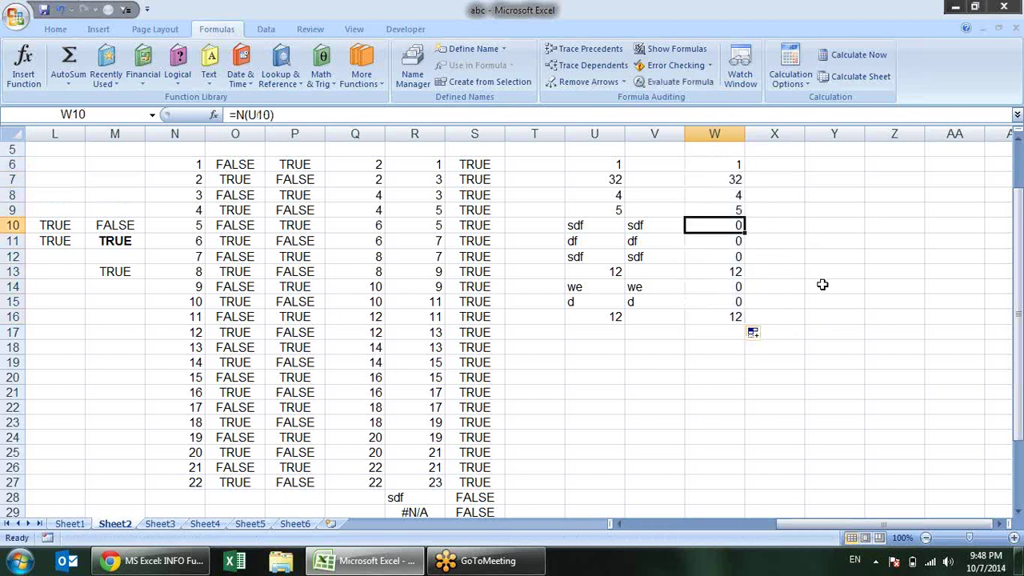
# - Start wrapping W6's formula in IF, then cancel to keep =N(U6)
pyautogui.doubleClick(734, 164)
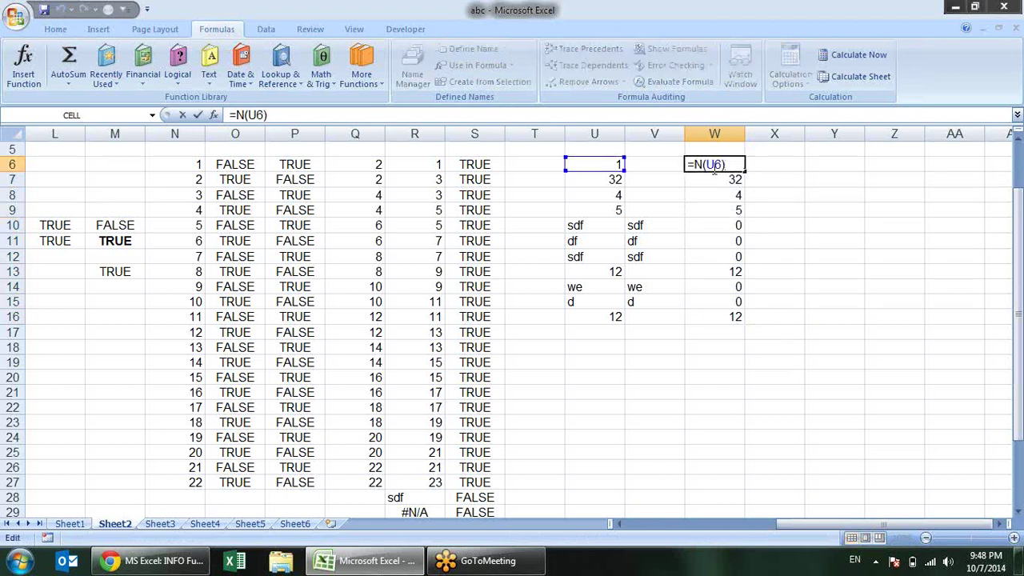
pyautogui.moveTo(727, 164); pyautogui.dragTo(694, 159)
pyautogui.press('Left')
pyautogui.write('I')
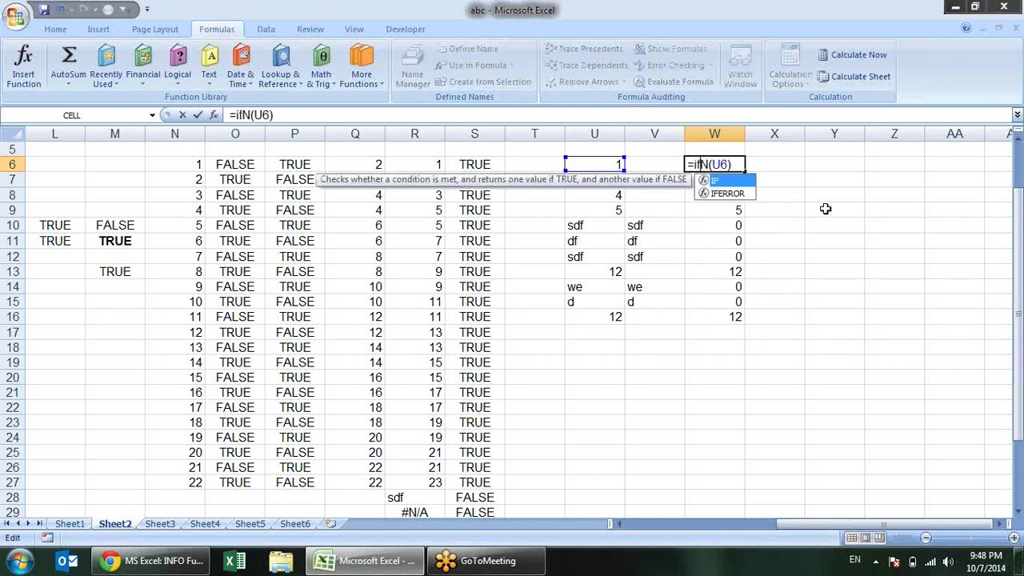
pyautogui.write('F(')
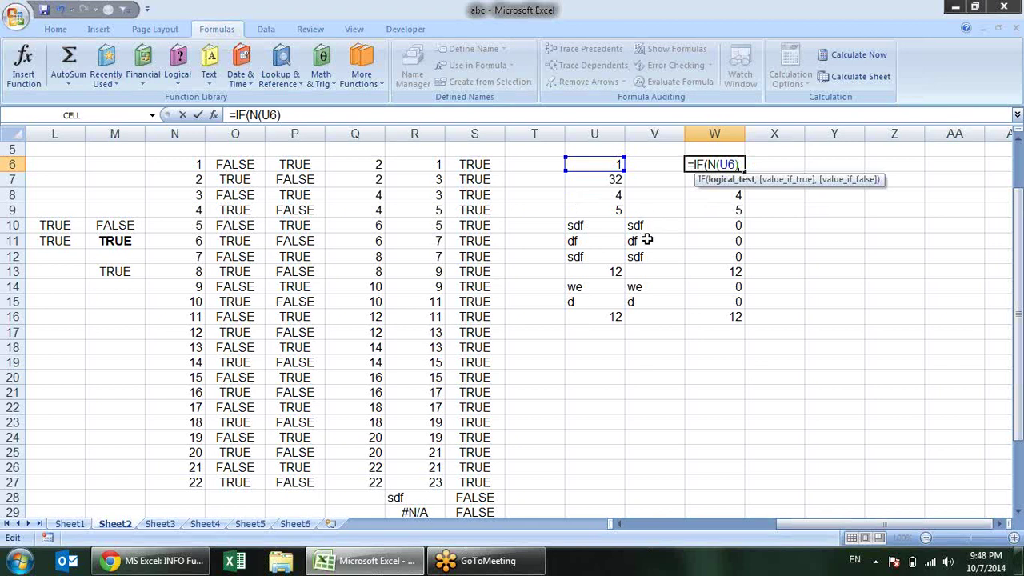
pyautogui.press('Escape')
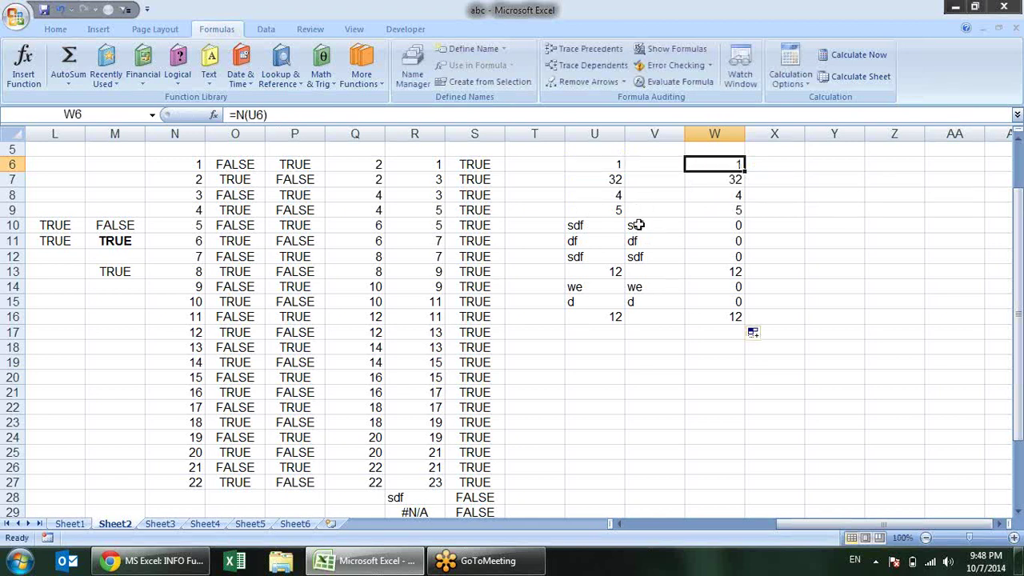
# - Put a sample text entry in U21 and widen column U to fit it
pyautogui.click(435, 164)
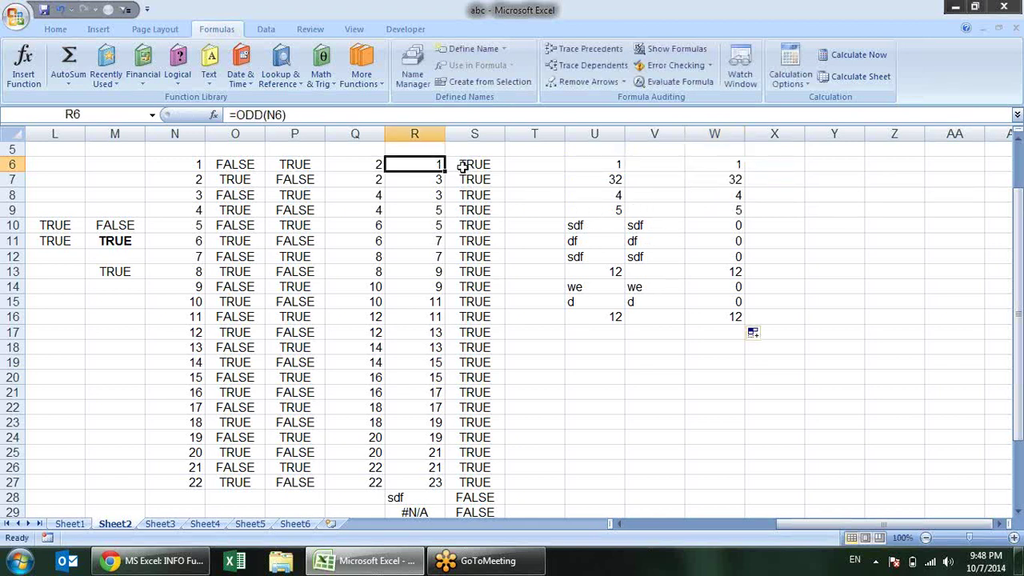
pyautogui.click(464, 167)
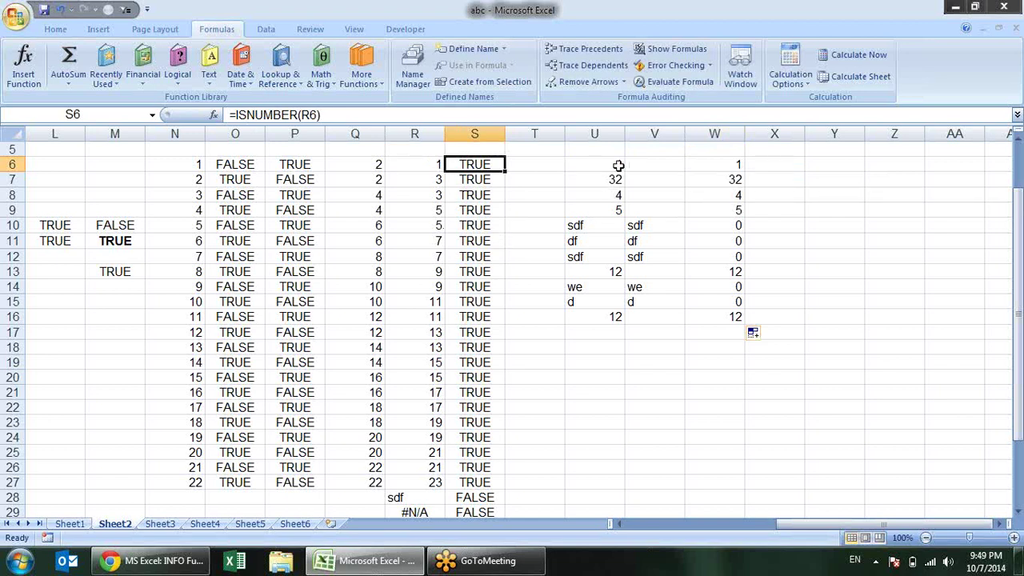
pyautogui.click(575, 397)
pyautogui.write('sandeep798')
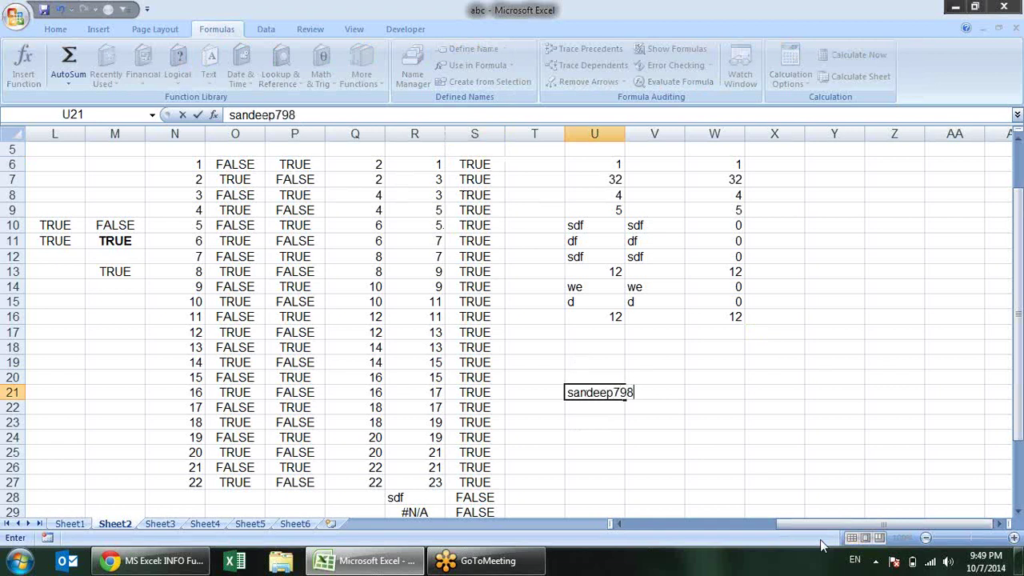
pyautogui.press('Return')
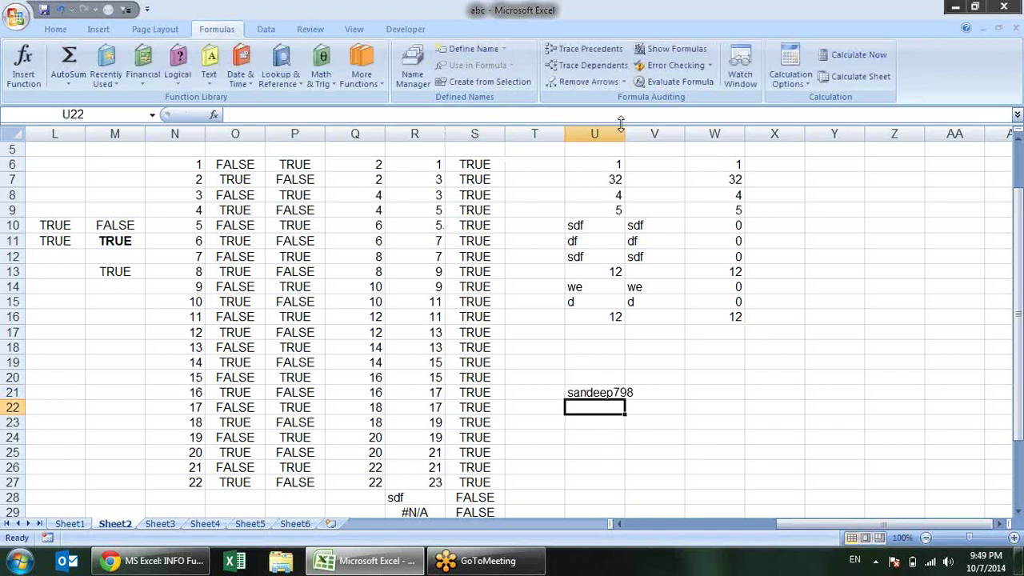
pyautogui.moveTo(627, 134); pyautogui.dragTo(639, 134)
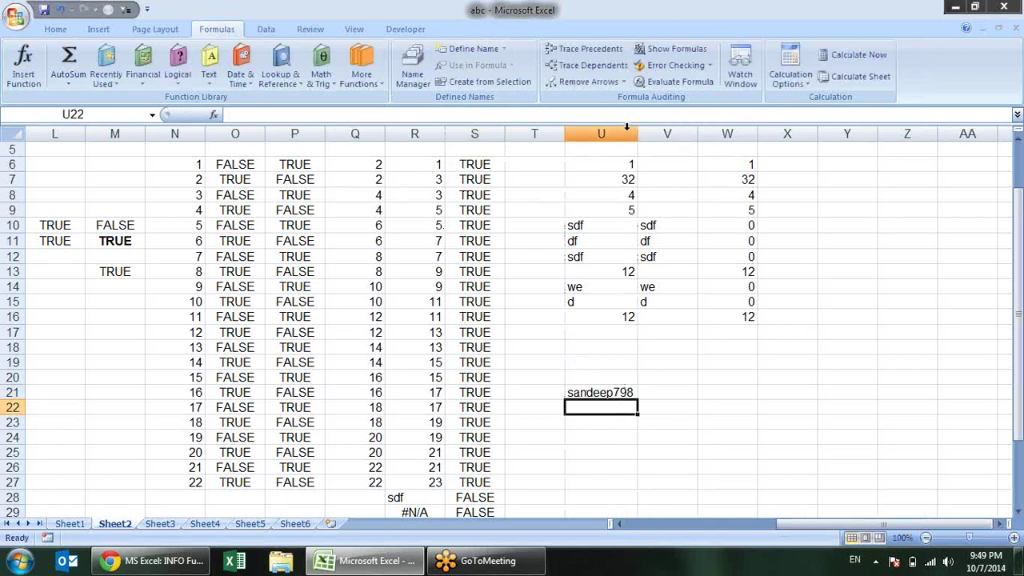
# - Clear U21 and show the Information functions list under More Functions
pyautogui.click(664, 392)
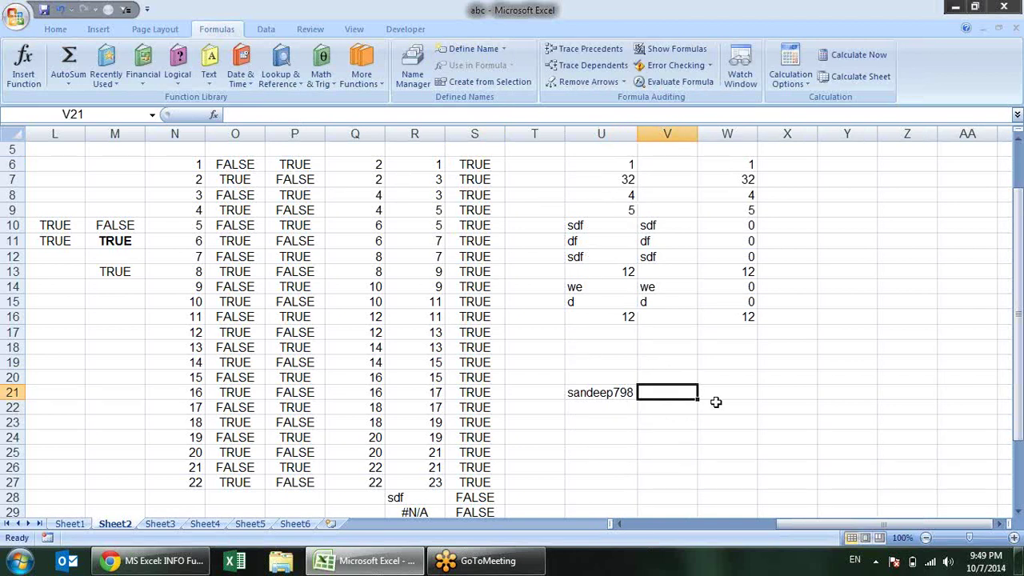
pyautogui.click(624, 390)
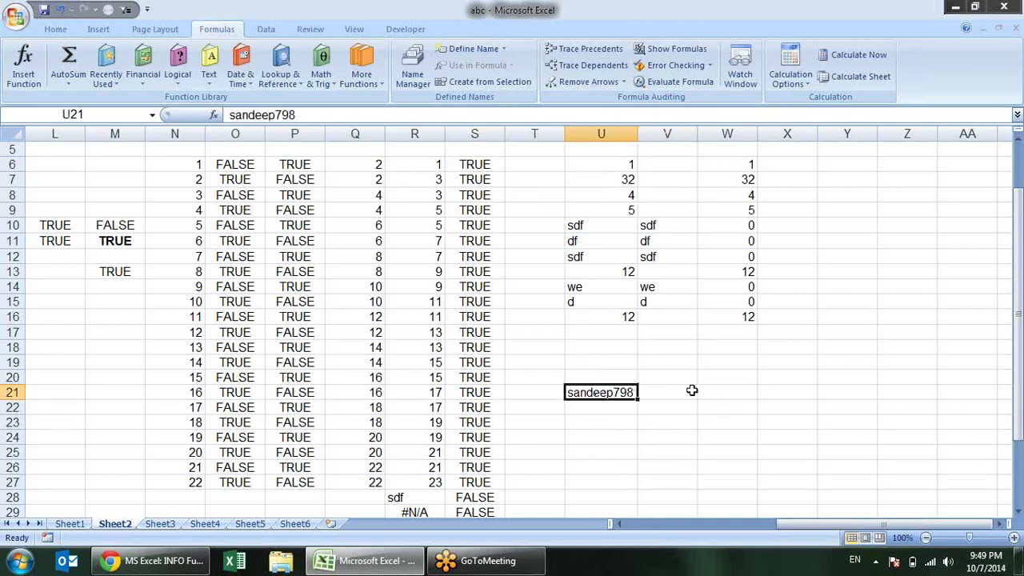
pyautogui.press('Delete')
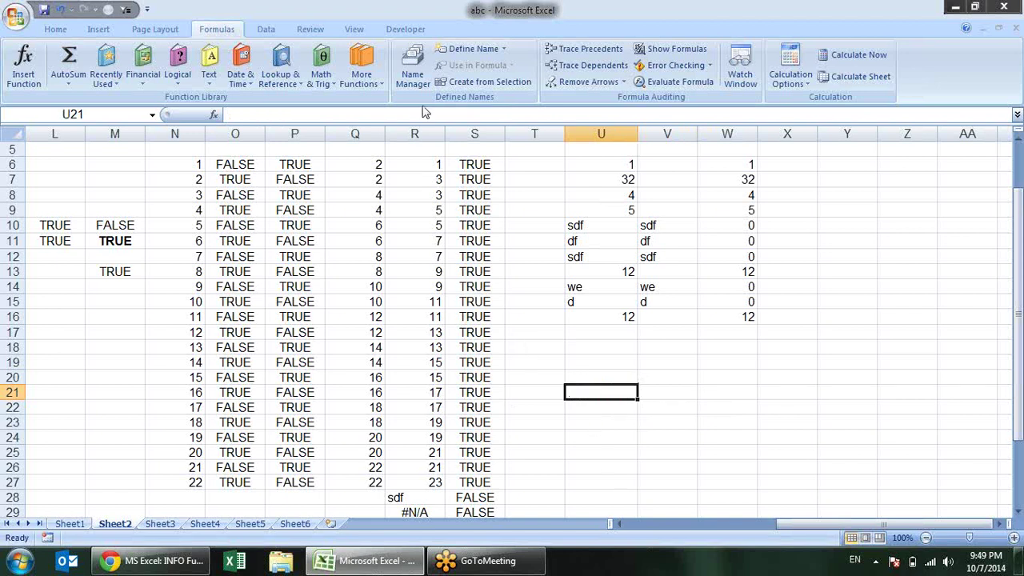
pyautogui.click(381, 76)
pyautogui.moveTo(392, 150)
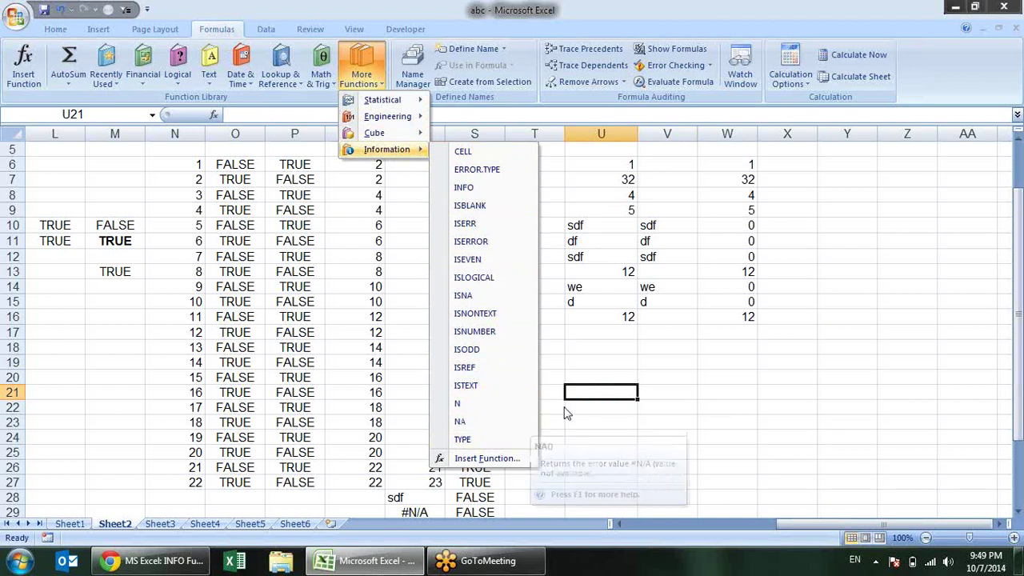
# - Rewrite W6 as =IF(N(U6)=0,"",N(U6))
pyautogui.click(726, 358)
pyautogui.click(616, 348)
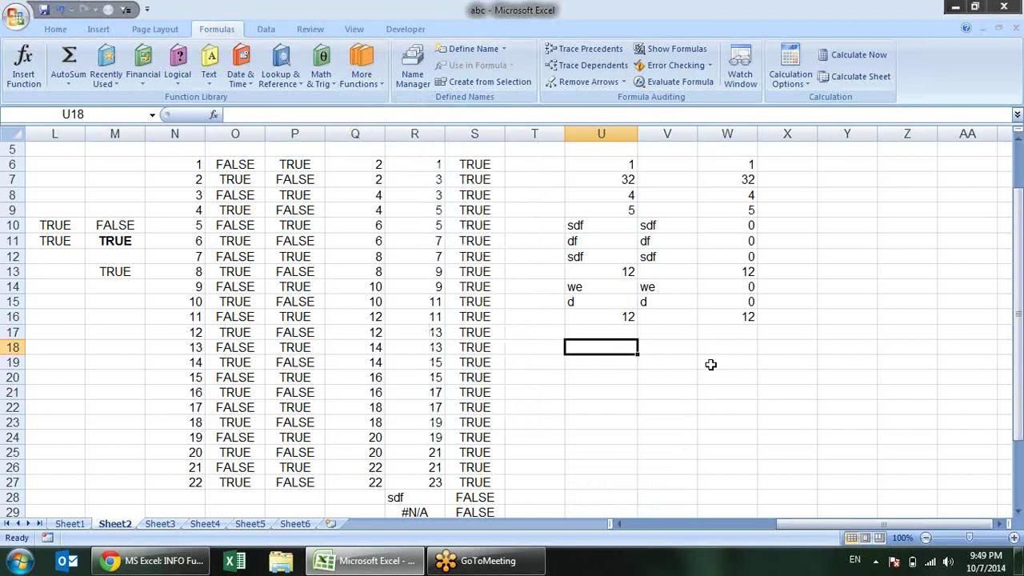
pyautogui.moveTo(866, 522); pyautogui.dragTo(853, 528)
pyautogui.click(608, 438)
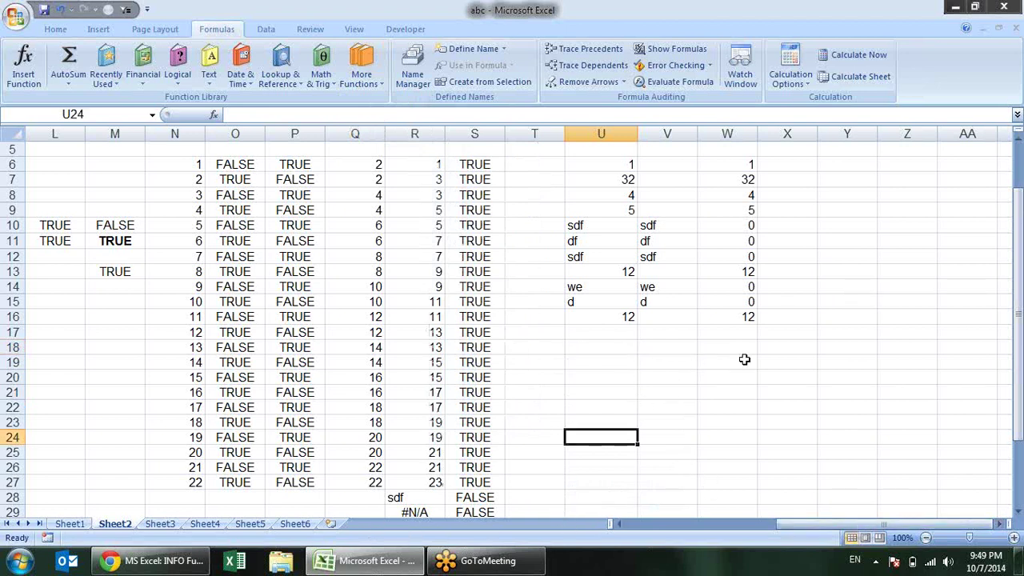
pyautogui.scroll(-1, 742, 360)
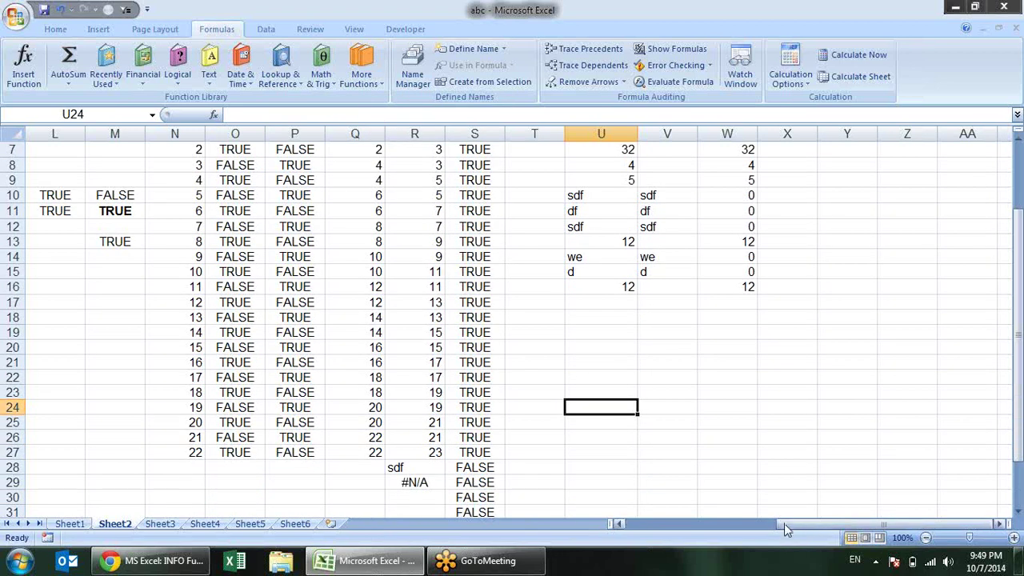
pyautogui.moveTo(783, 523); pyautogui.dragTo(786, 523)
pyautogui.scroll(2, 797, 482)
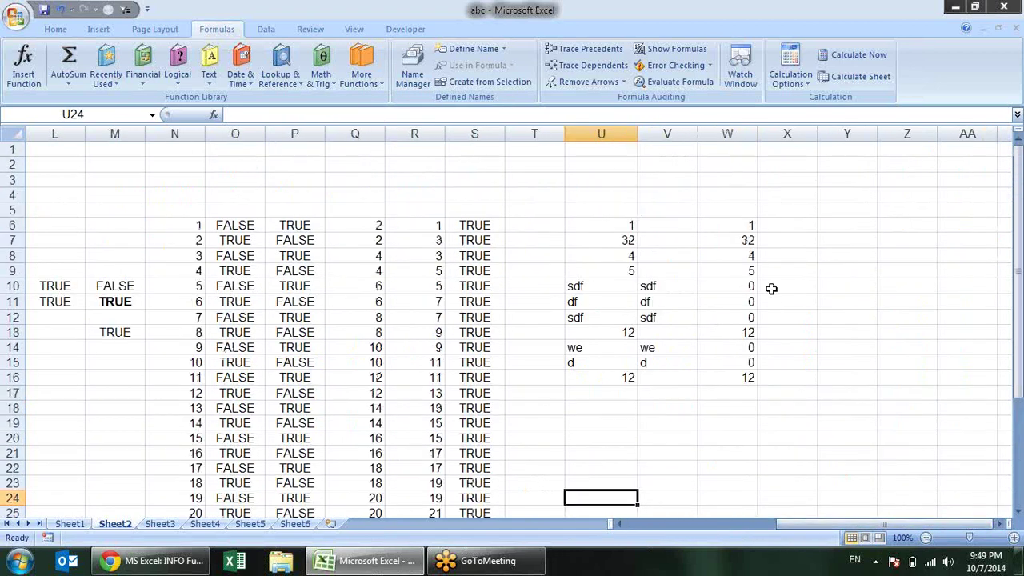
pyautogui.doubleClick(732, 225)
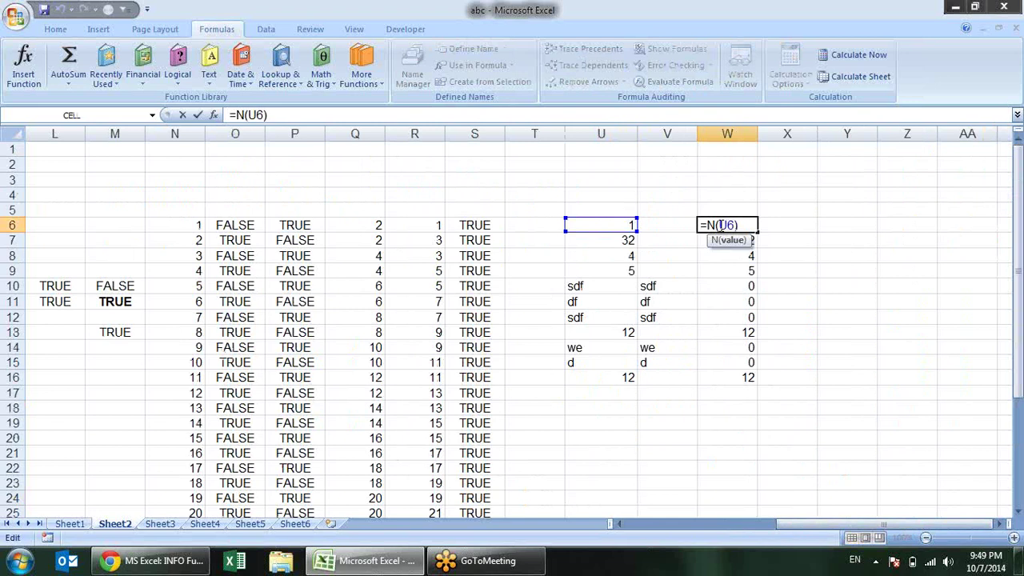
pyautogui.click(706, 224)
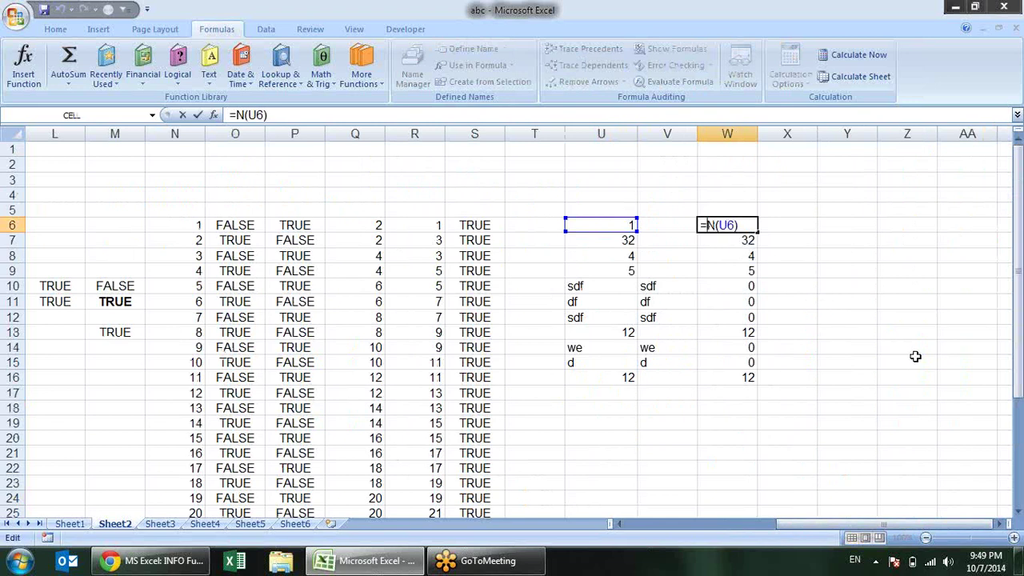
pyautogui.write('IF(N(U6)')
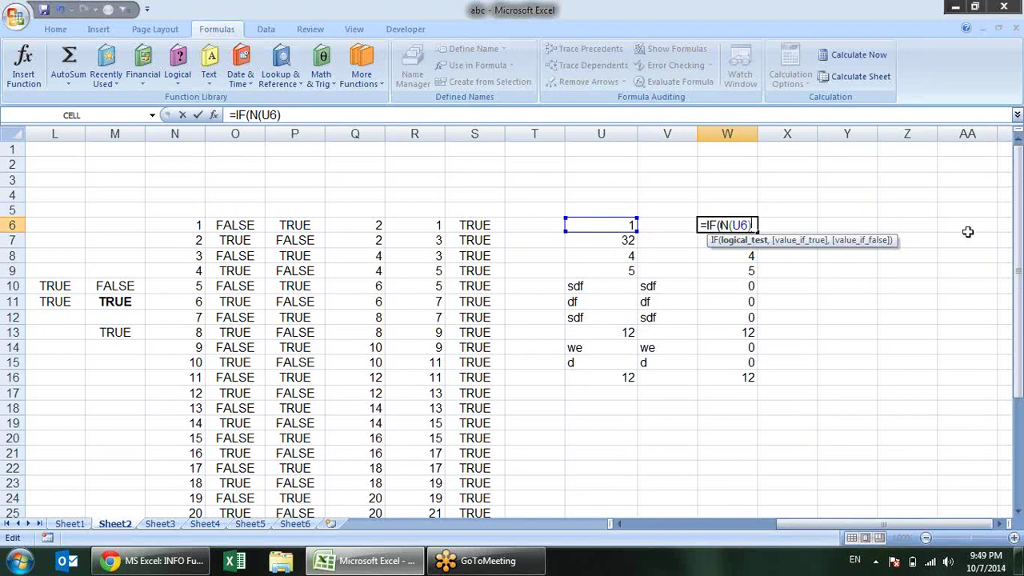
pyautogui.write('=0')
pyautogui.write(',')
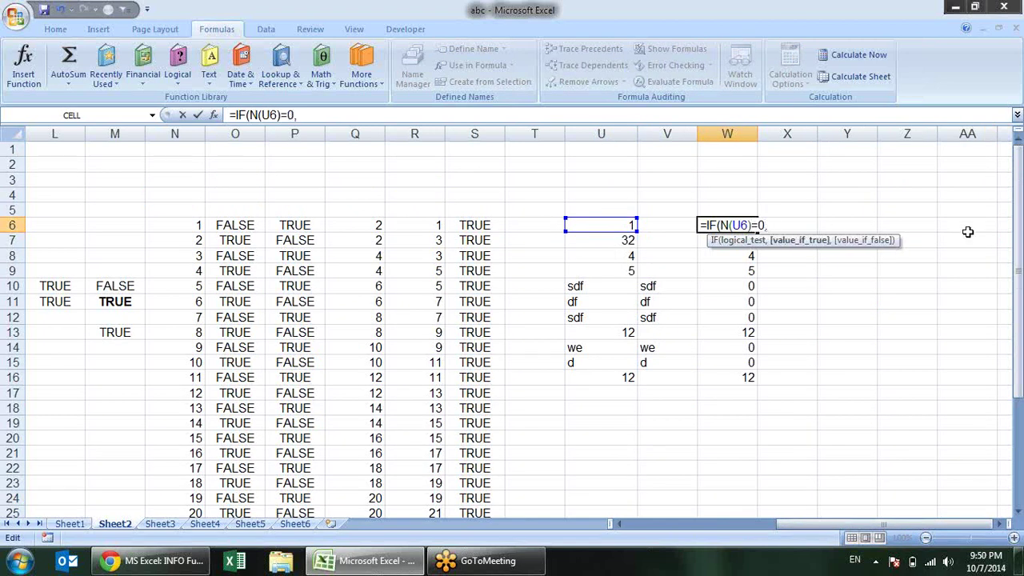
pyautogui.write('"",N(U6)')
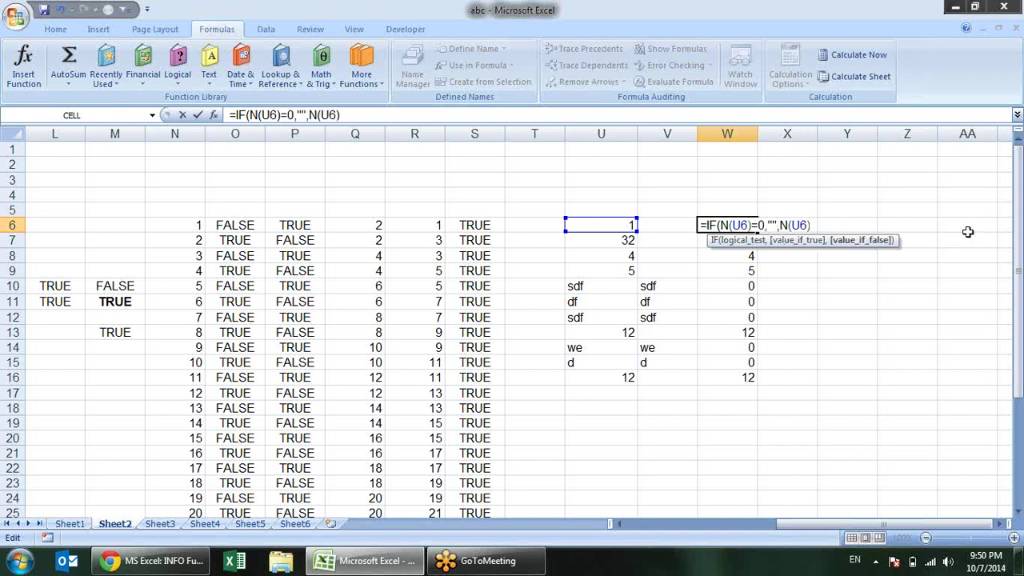
pyautogui.press('Return')
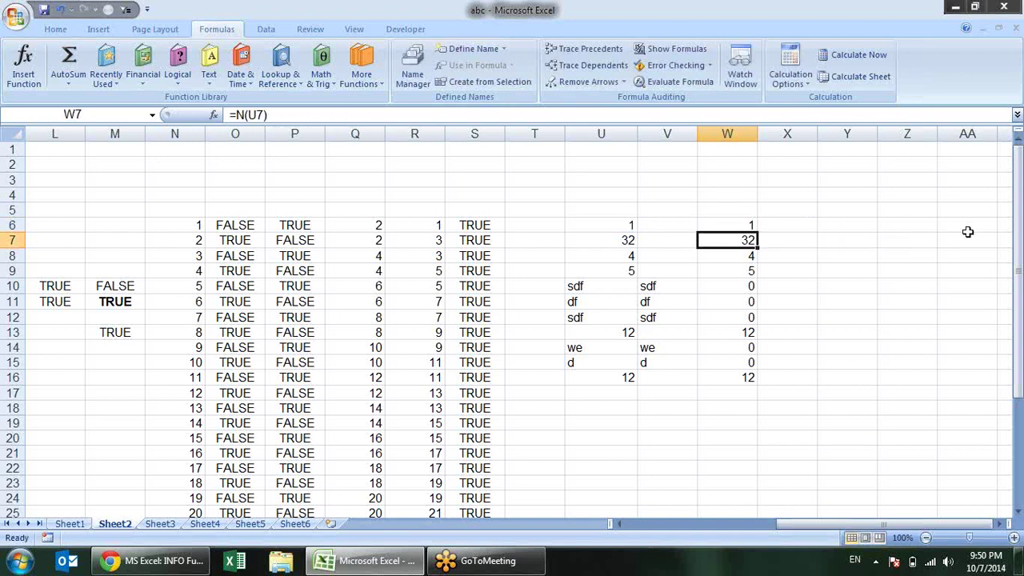
# - Fill the IF formula down through W16 and verify the copy in W7
pyautogui.click(752, 228)
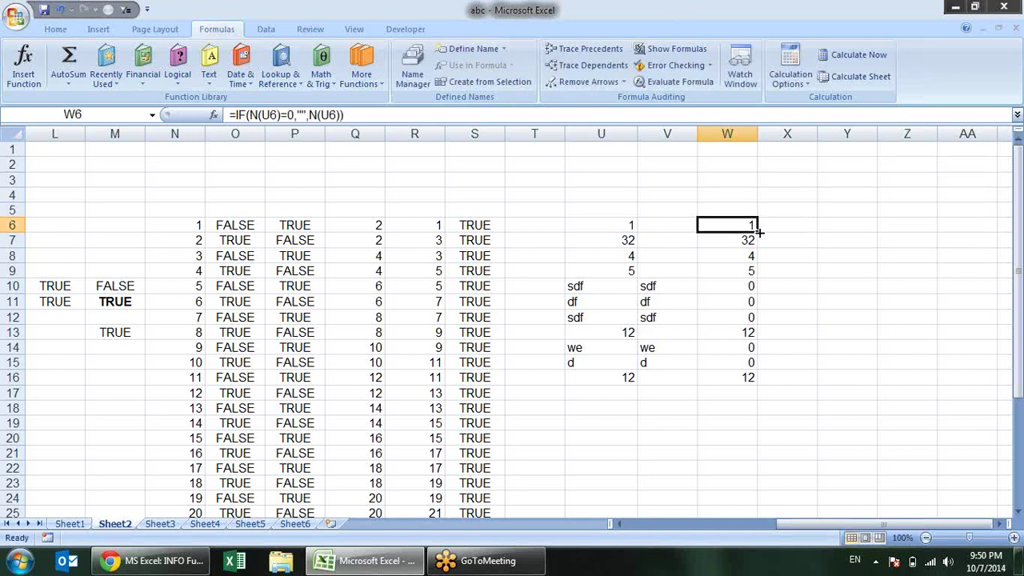
pyautogui.doubleClick(756, 231)
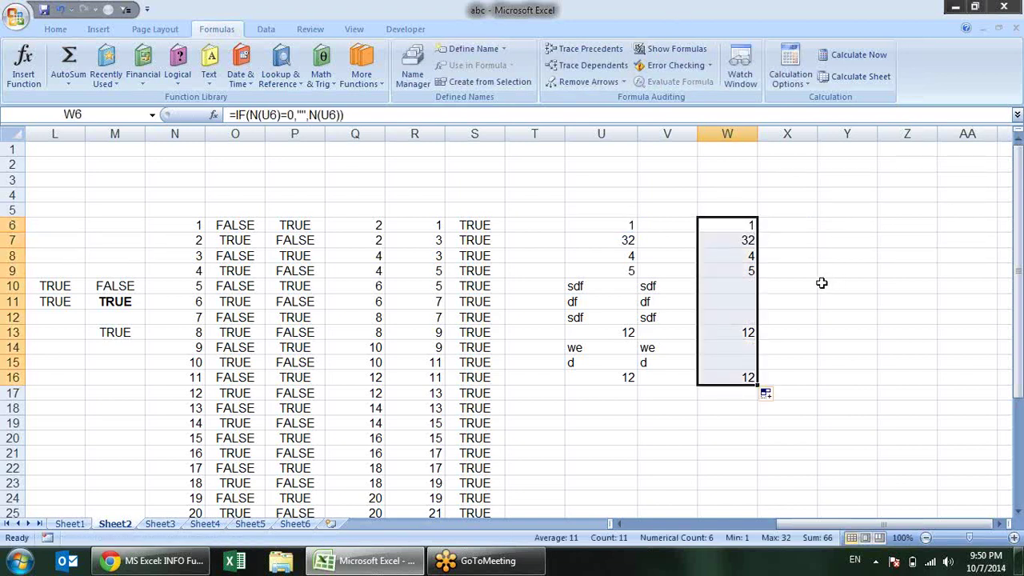
pyautogui.click(749, 240)
pyautogui.doubleClick(751, 240)
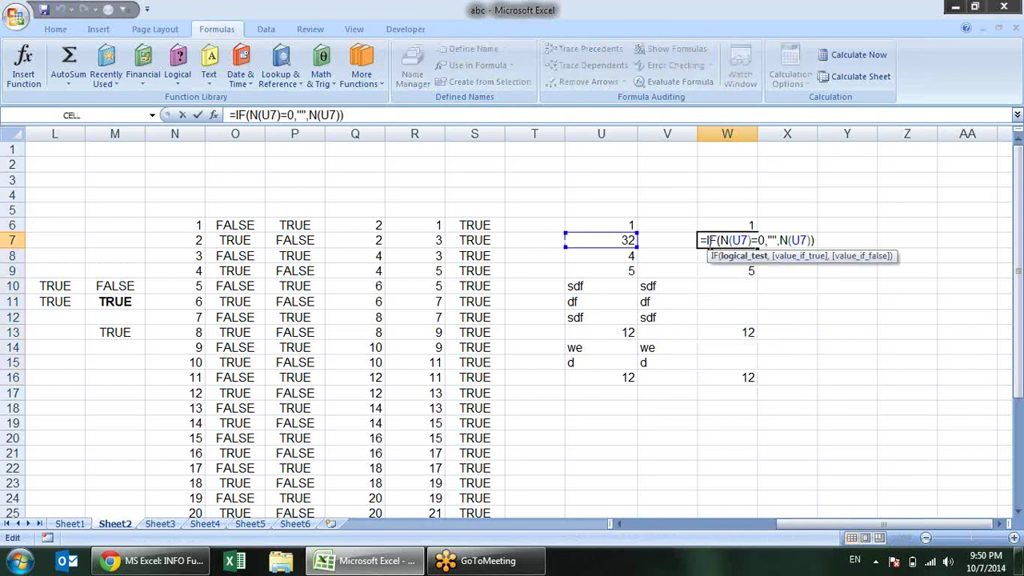
pyautogui.press('Return')
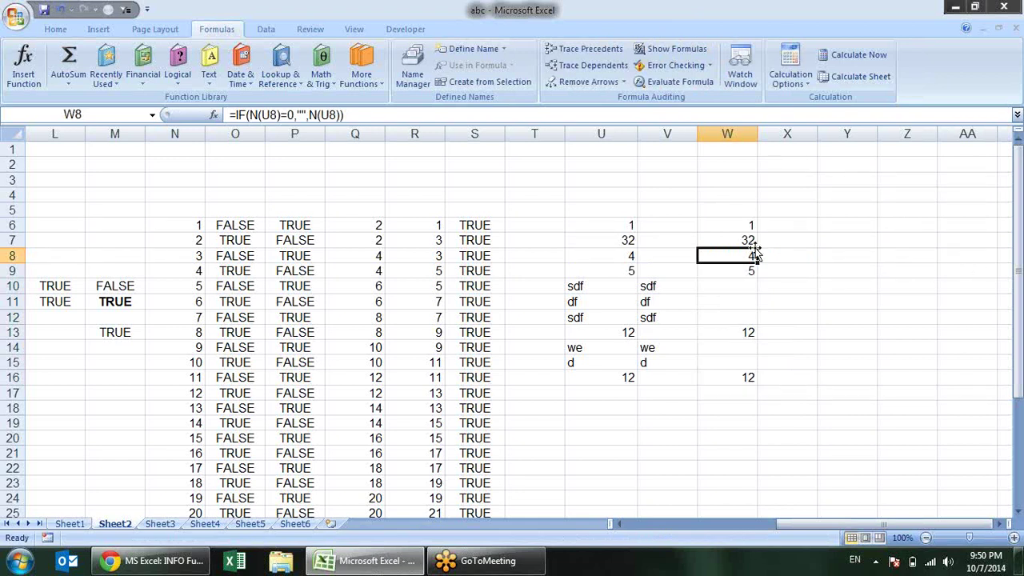
pyautogui.moveTo(784, 528); pyautogui.dragTo(718, 531)
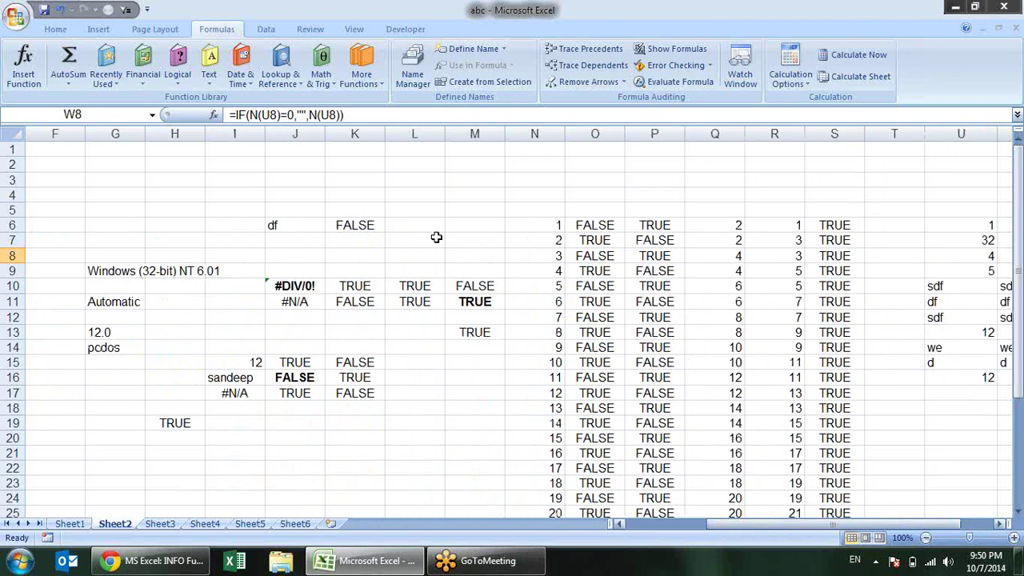
pyautogui.click(423, 372)
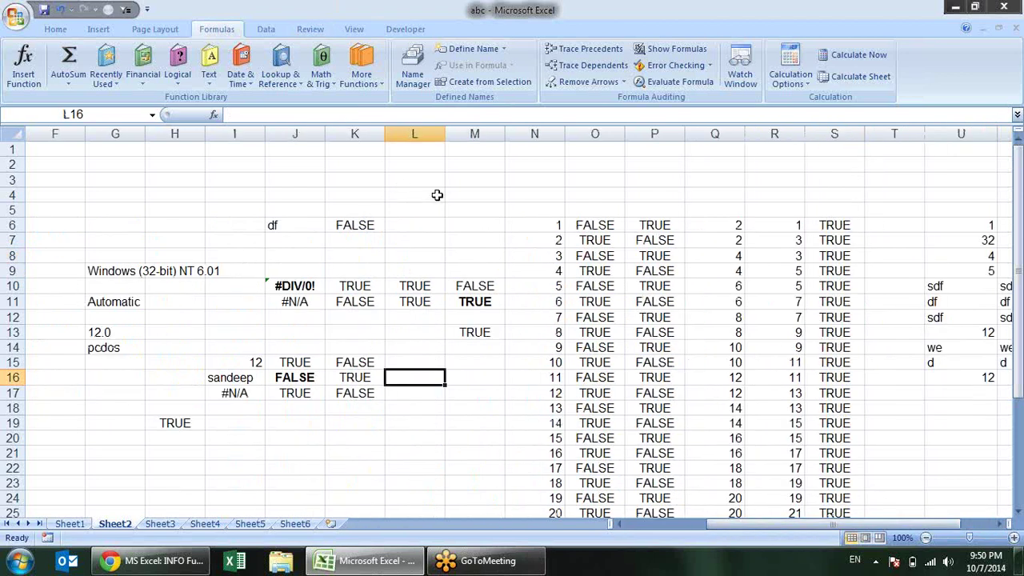
# - On the TYPE function page, highlight return values 1 for numbers and 2 for text
pyautogui.hotkey('alt', 'Tab')
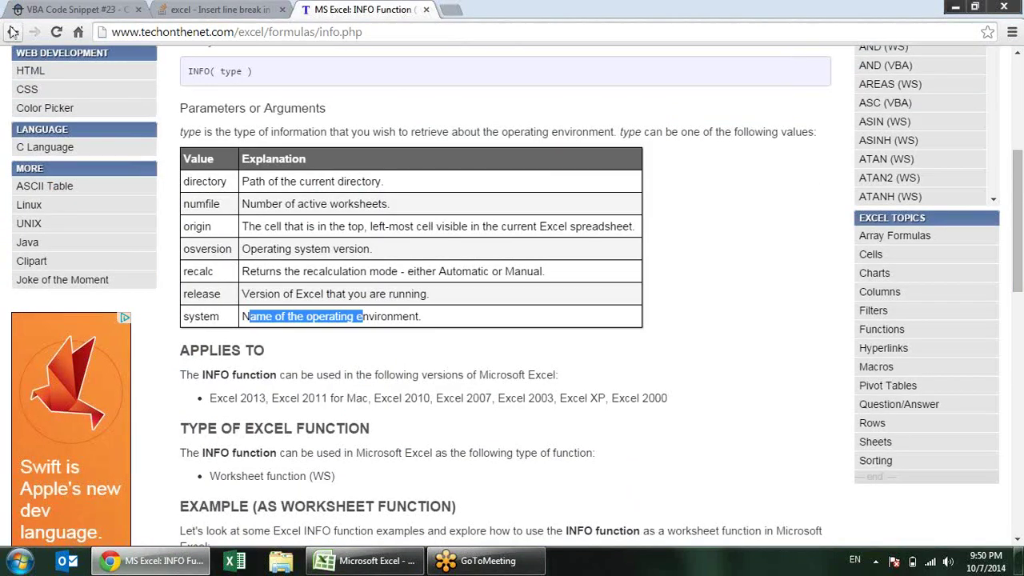
pyautogui.click(13, 29)
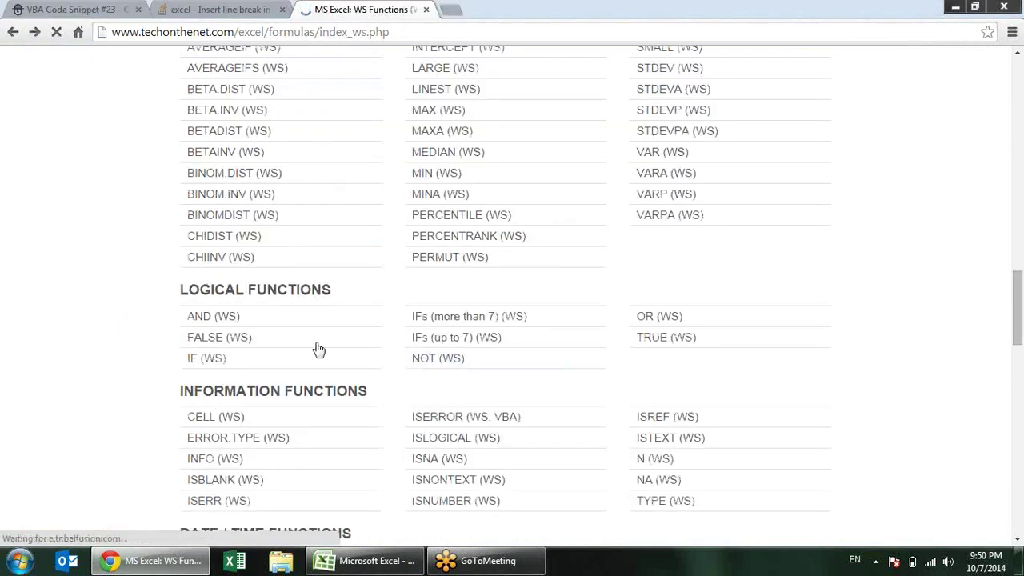
pyautogui.scroll(-1, 313, 311)
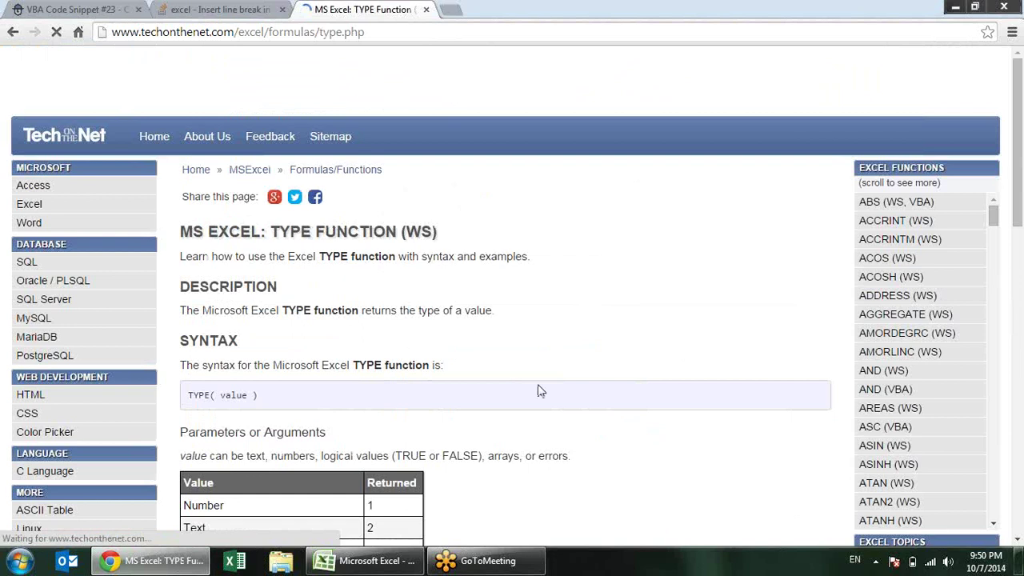
pyautogui.scroll(-3, 440, 232)
pyautogui.doubleClick(384, 285)
pyautogui.doubleClick(194, 302)
pyautogui.moveTo(196, 302)
pyautogui.mouseDown()
pyautogui.moveTo(368, 302)
pyautogui.moveTo(210, 337)
pyautogui.mouseUp()
pyautogui.click(209, 325)
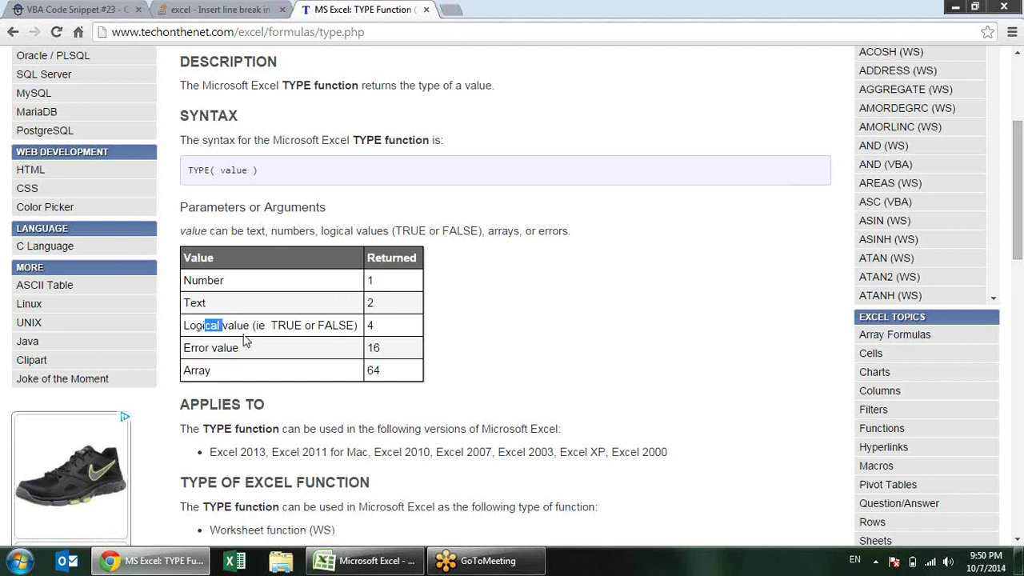
# - Highlight TYPE return values 4 for logical, 16 for error and 64 for array, then return to Excel
pyautogui.doubleClick(370, 325)
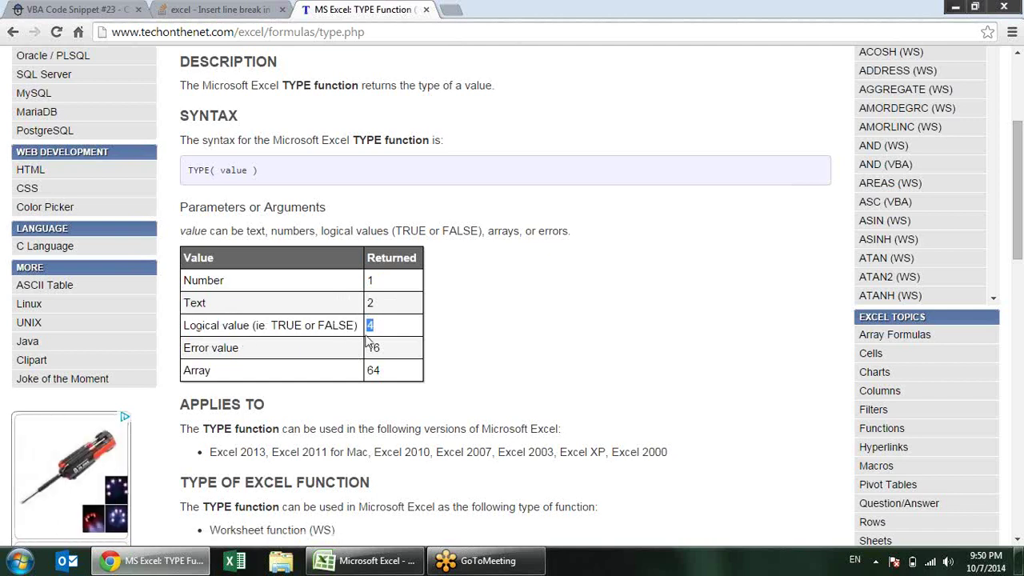
pyautogui.moveTo(226, 352); pyautogui.dragTo(267, 349)
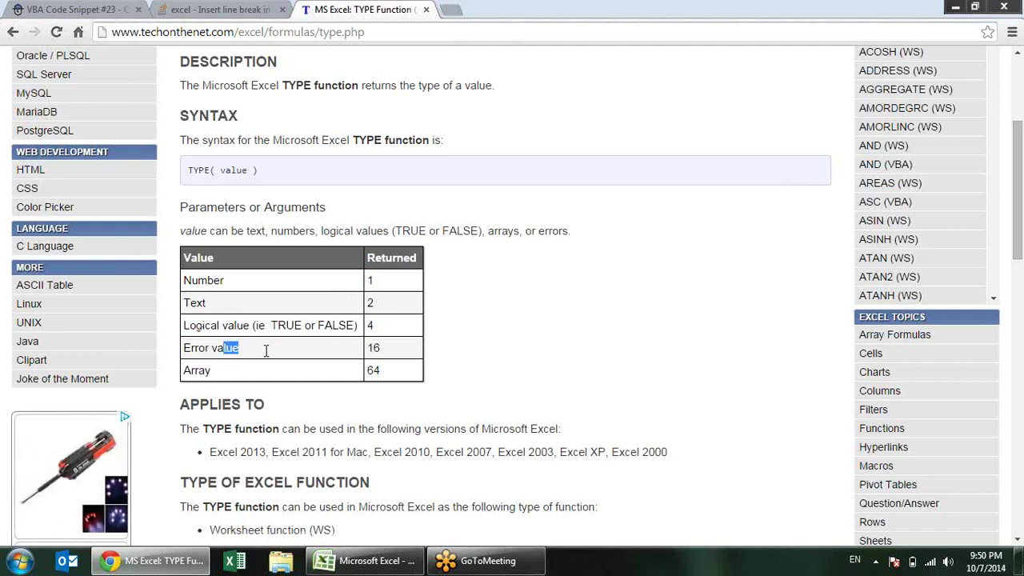
pyautogui.doubleClick(376, 349)
pyautogui.click(196, 369)
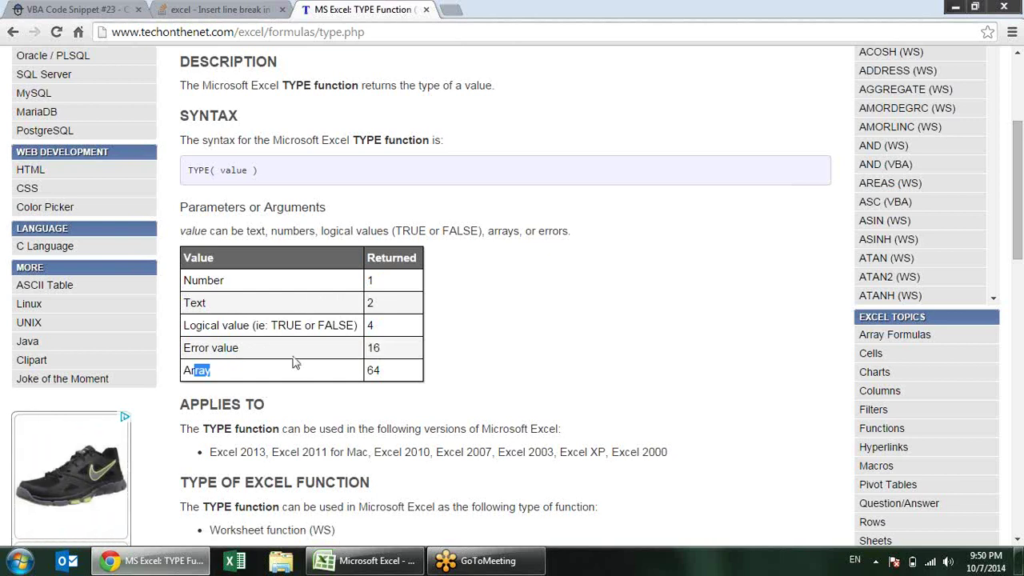
pyautogui.doubleClick(373, 369)
pyautogui.click(494, 349)
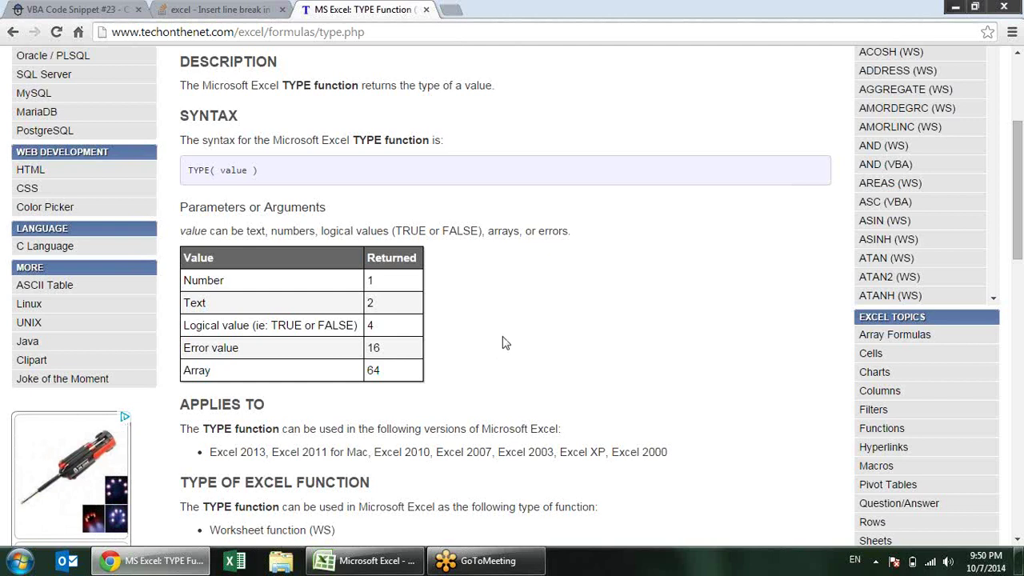
pyautogui.hotkey('alt', 'Tab')
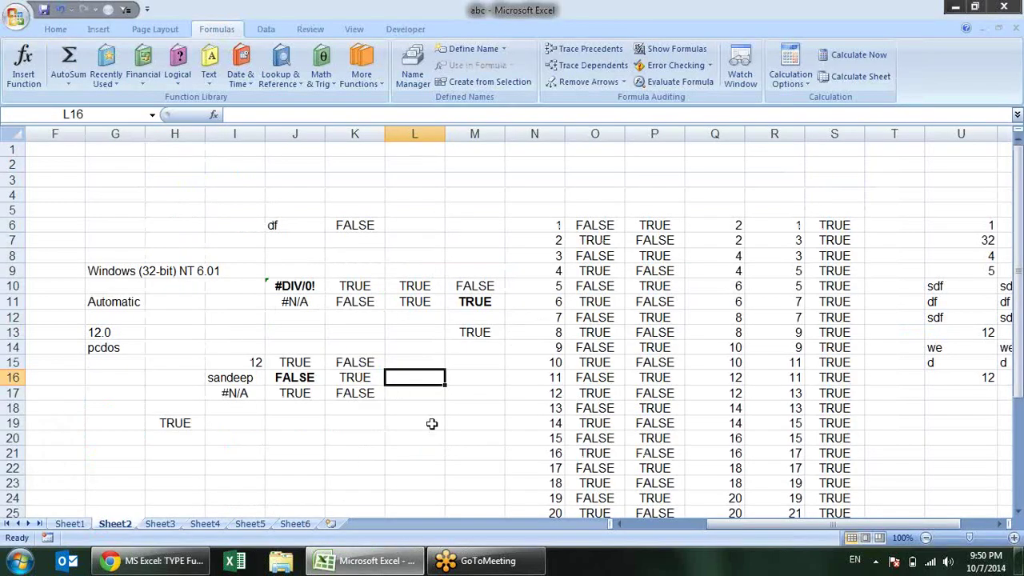
# - Enter =TYPE(J15) in L19 and =TYPE(I17) in L20, returning 4 and 16
pyautogui.click(433, 421)
pyautogui.write('=')
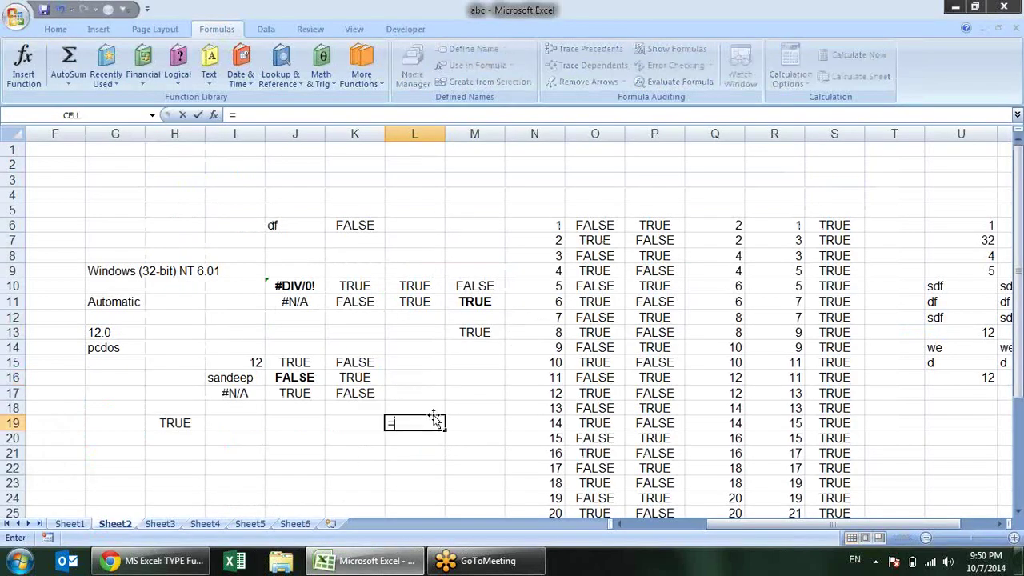
pyautogui.write('typ')
pyautogui.press('Tab')
pyautogui.click(297, 362)
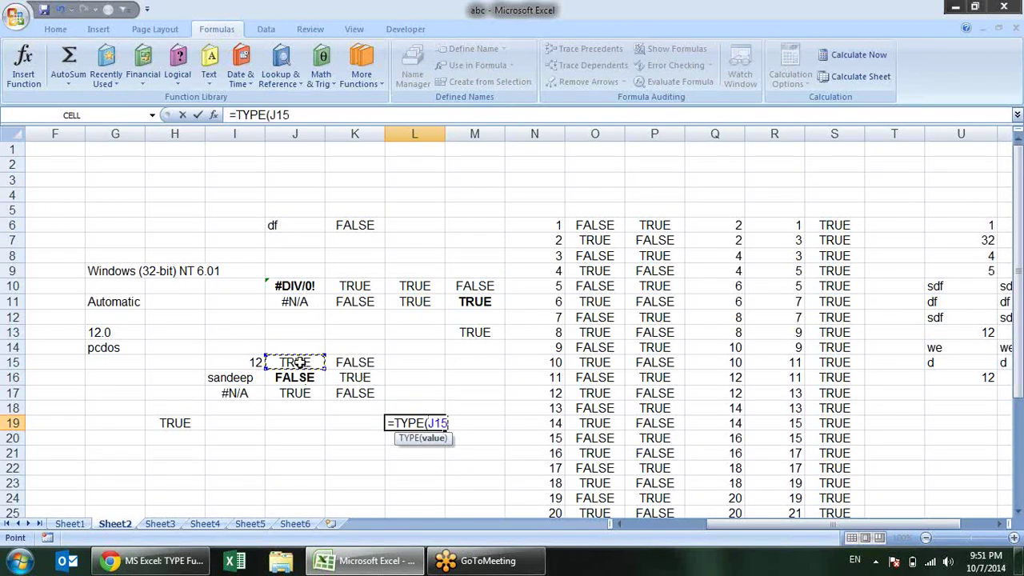
pyautogui.press('Return')
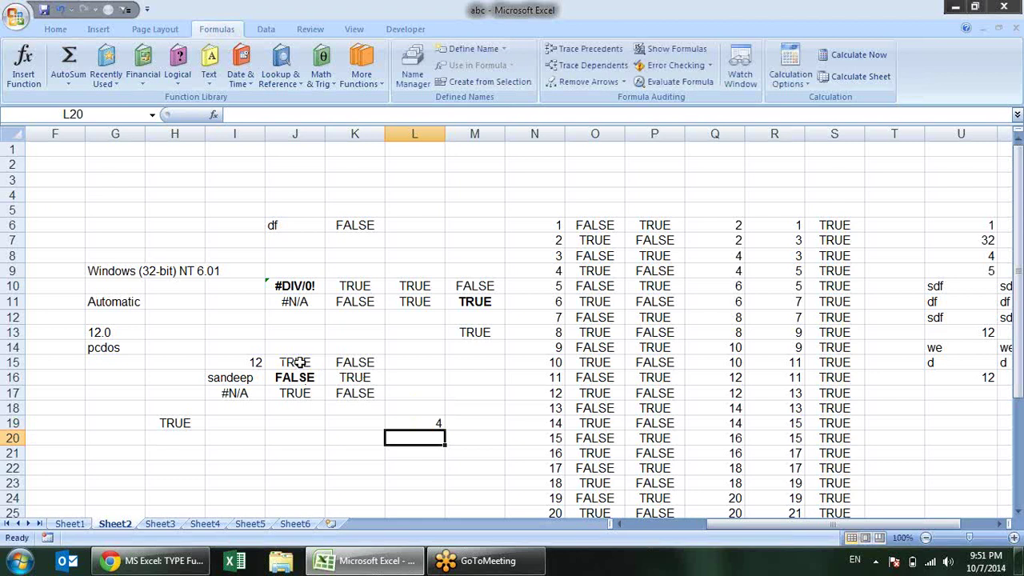
pyautogui.write('=')
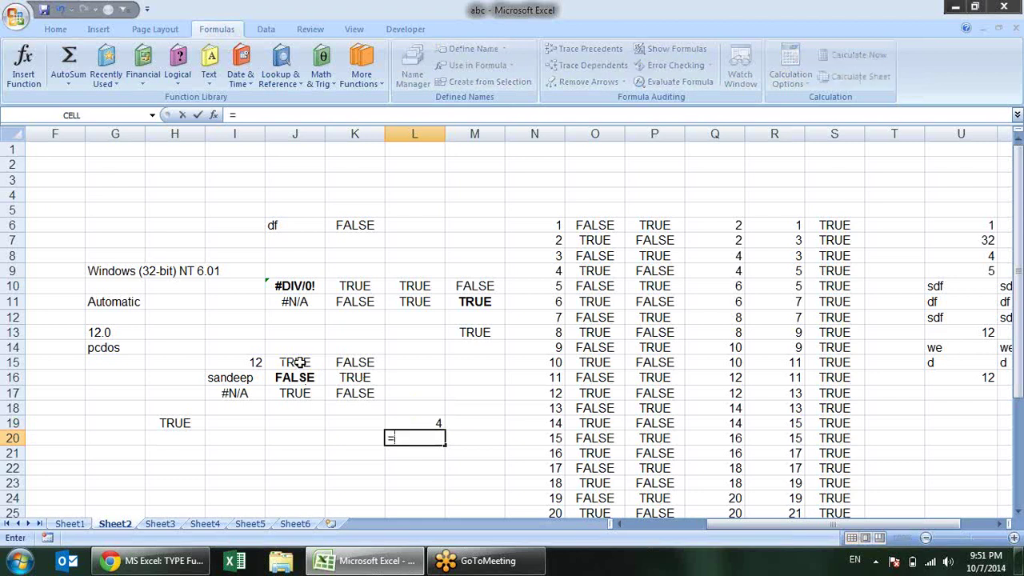
pyautogui.write('ty')
pyautogui.press('Tab')
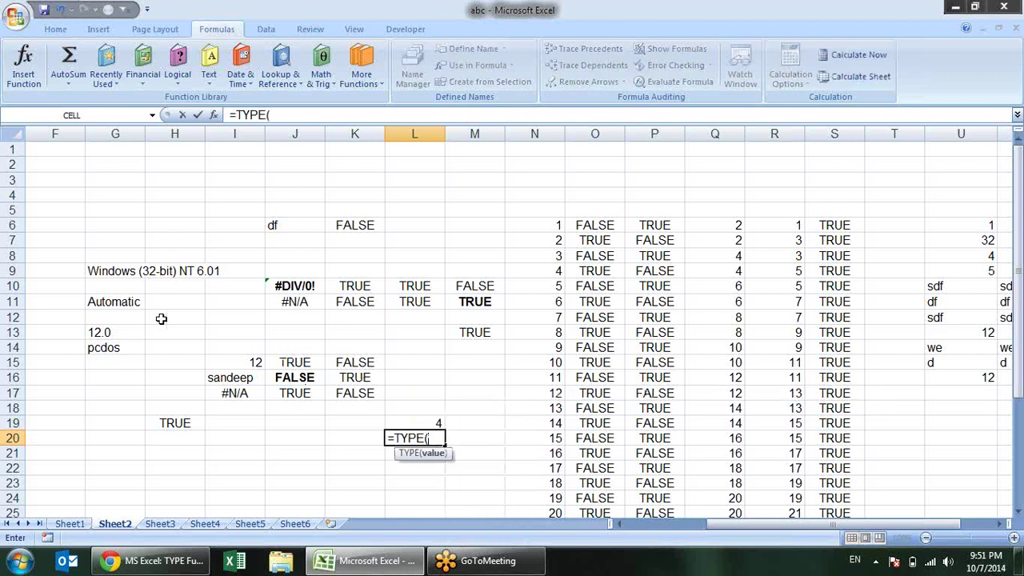
pyautogui.click(249, 390)
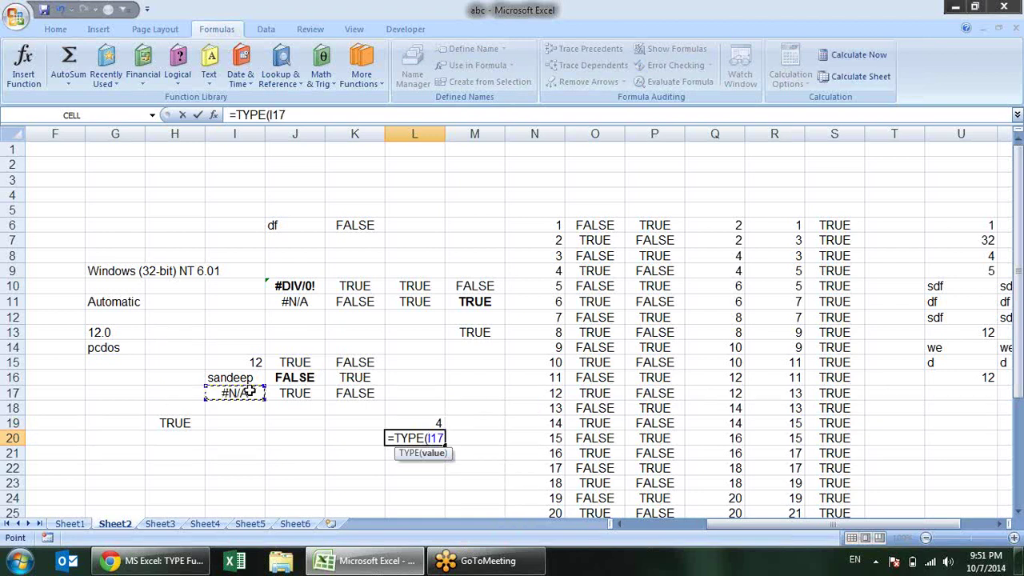
pyautogui.press('Return')
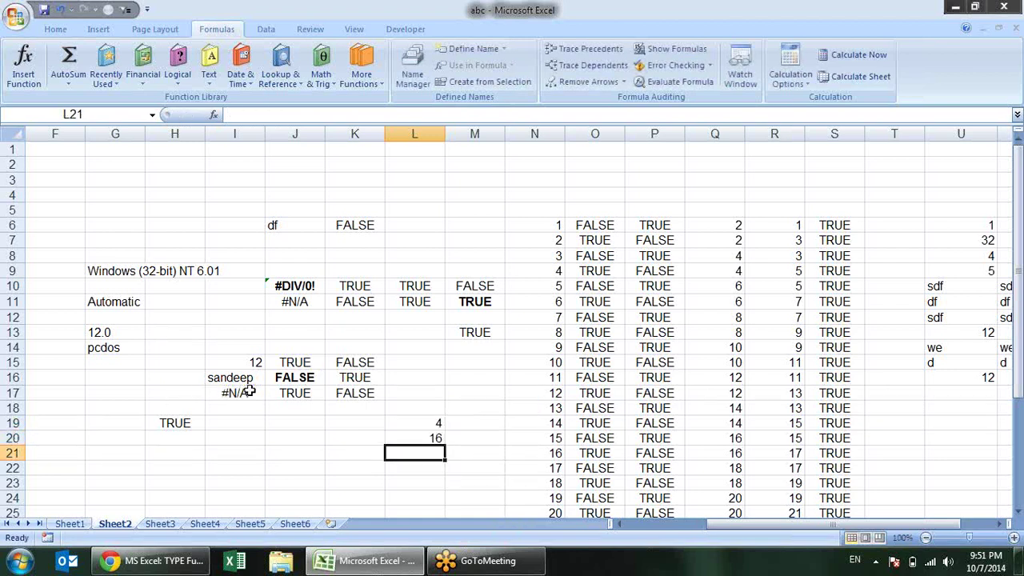
# - Enter =TYPE(I16) in L21 and =TYPE(Q6) in L22, returning 2 and 1
pyautogui.write('=')
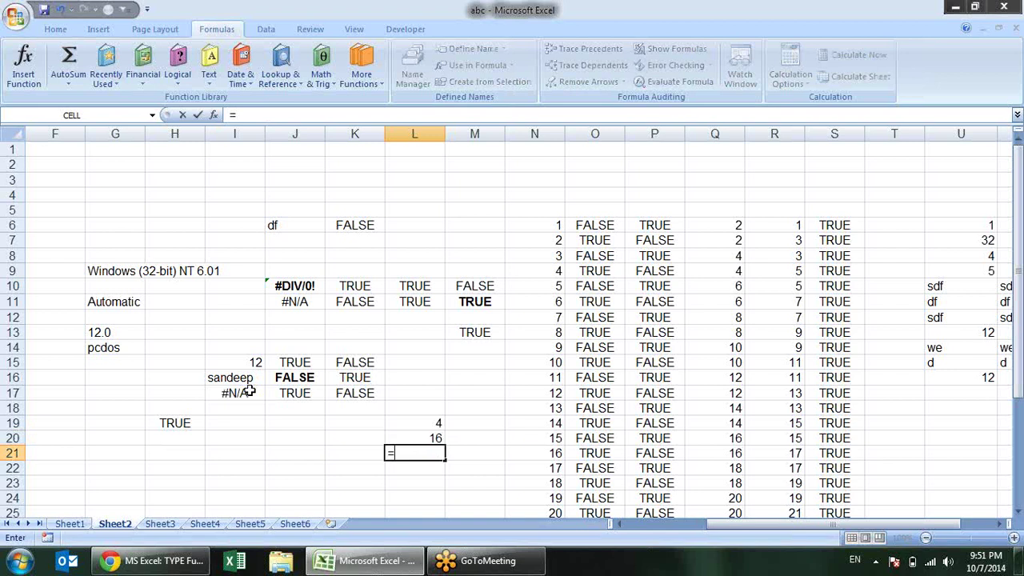
pyautogui.write('ty')
pyautogui.press('Tab')
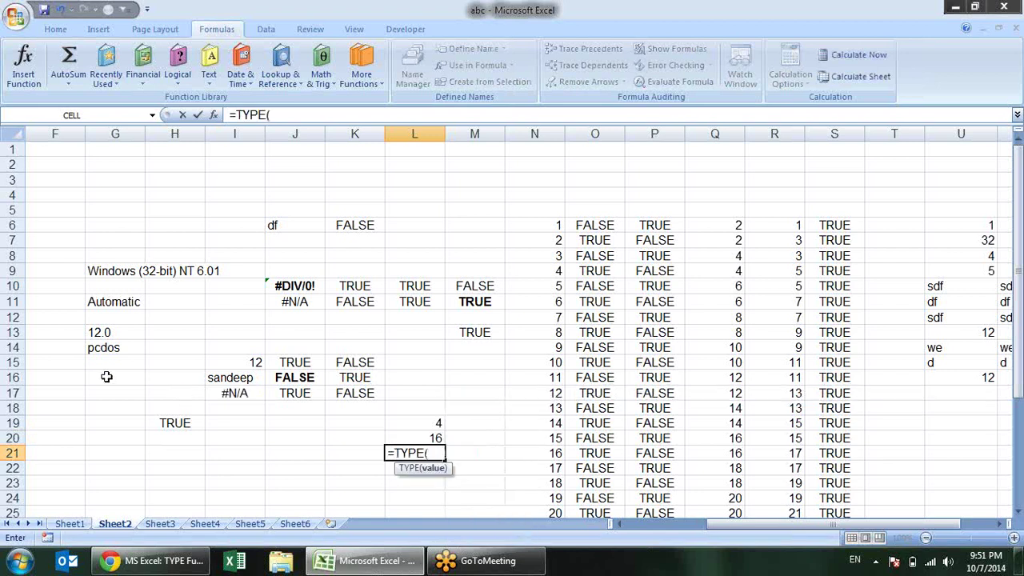
pyautogui.click(223, 377)
pyautogui.press('Return')
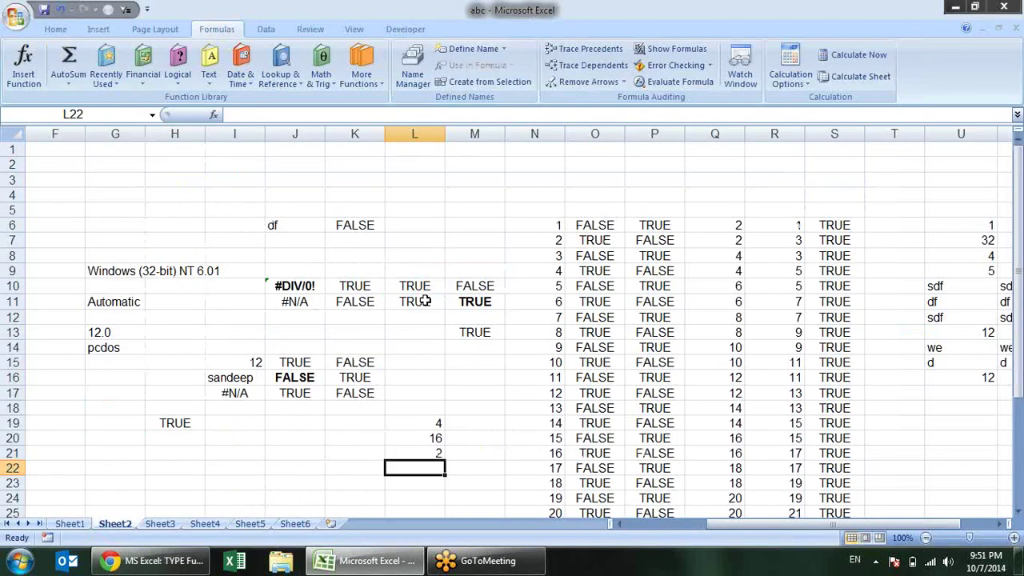
pyautogui.write('=ty')
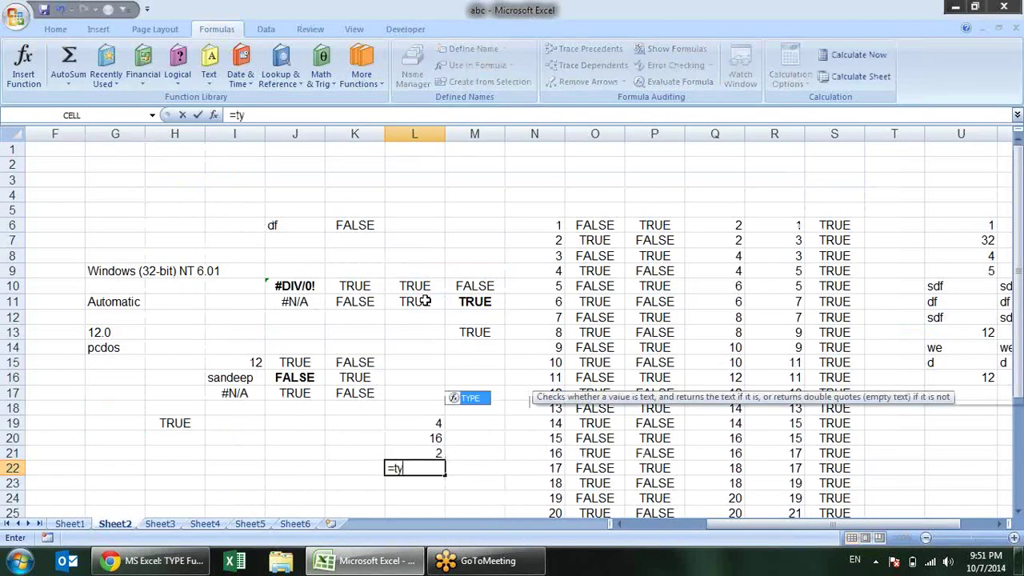
pyautogui.press('Tab')
pyautogui.click(722, 228)
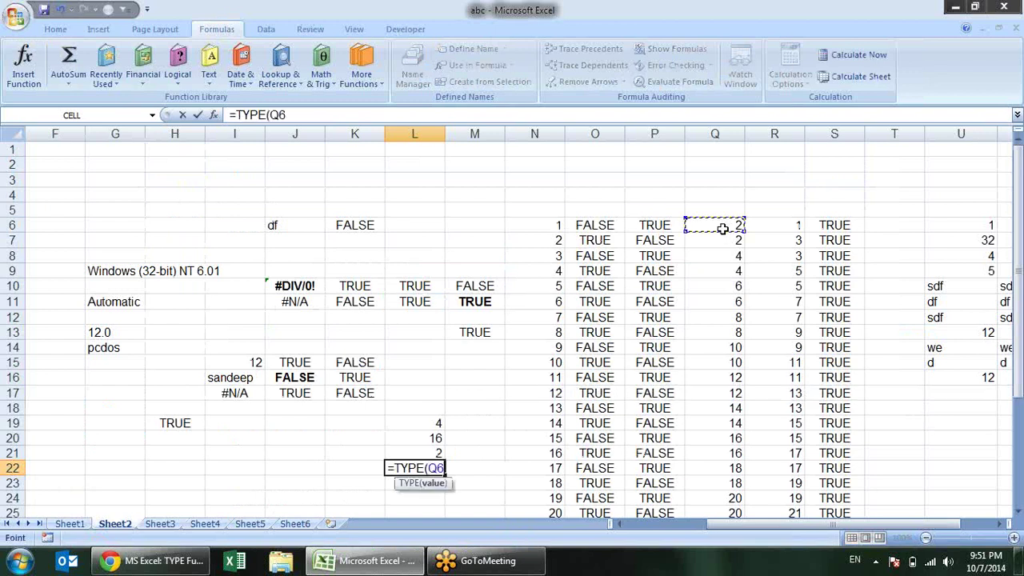
pyautogui.press('Return')
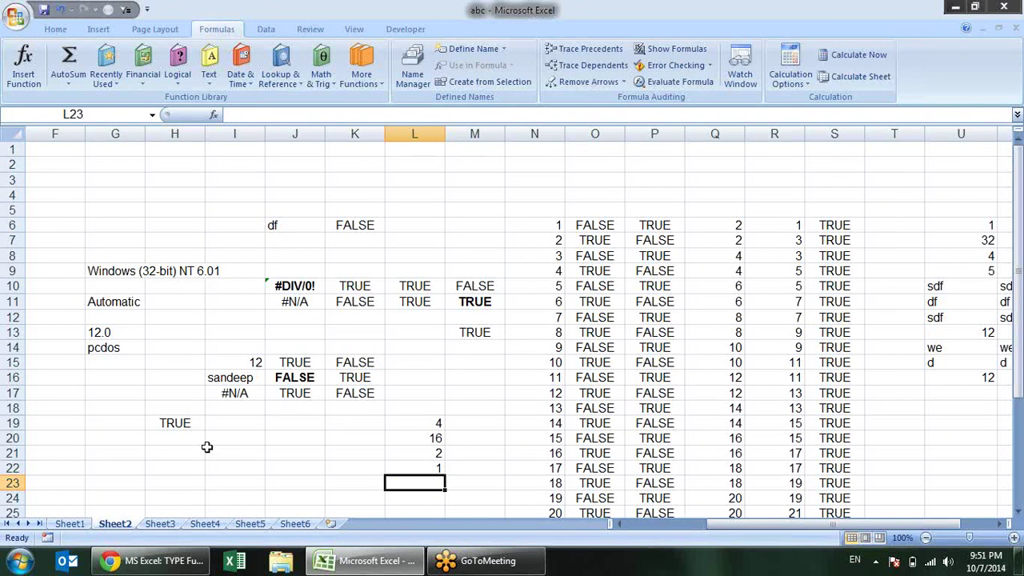
pyautogui.click(226, 424)
# - Enter {1;2} as an array formula in I19, then put =TYPE(I19) in L23, returning 1
pyautogui.write('=')
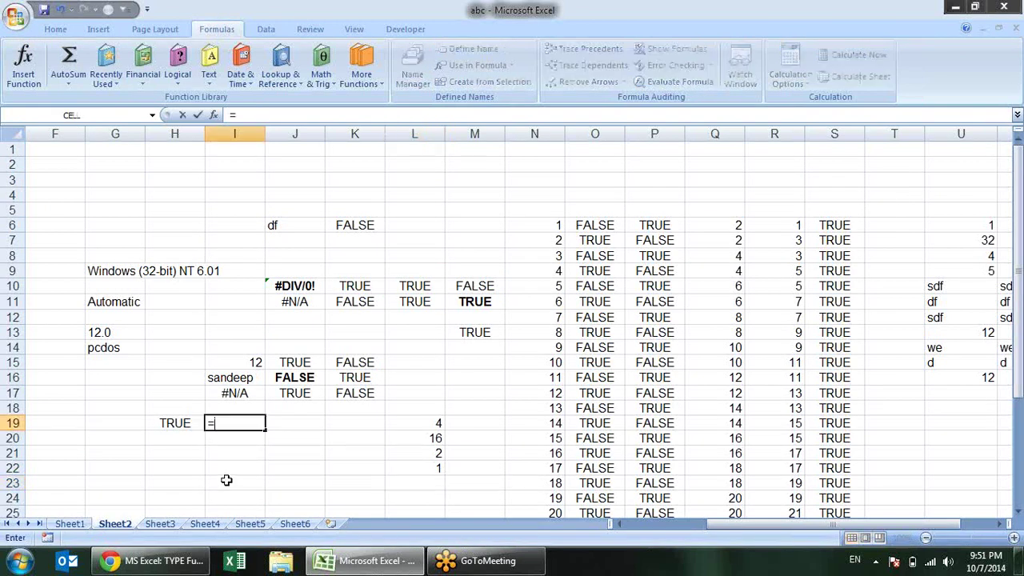
pyautogui.write('{1;2')
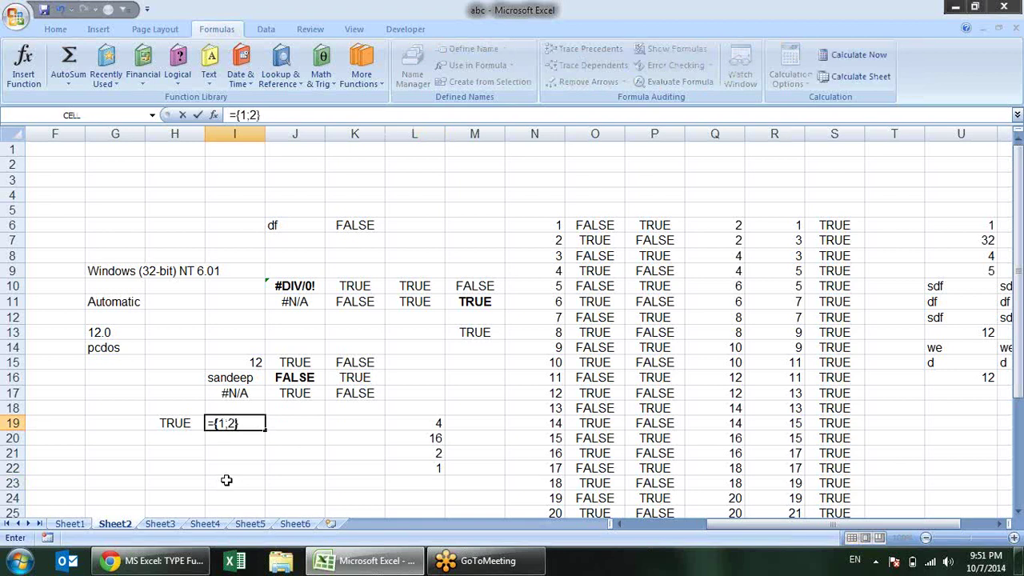
pyautogui.hotkey('ctrl', 'shift', 'Return')
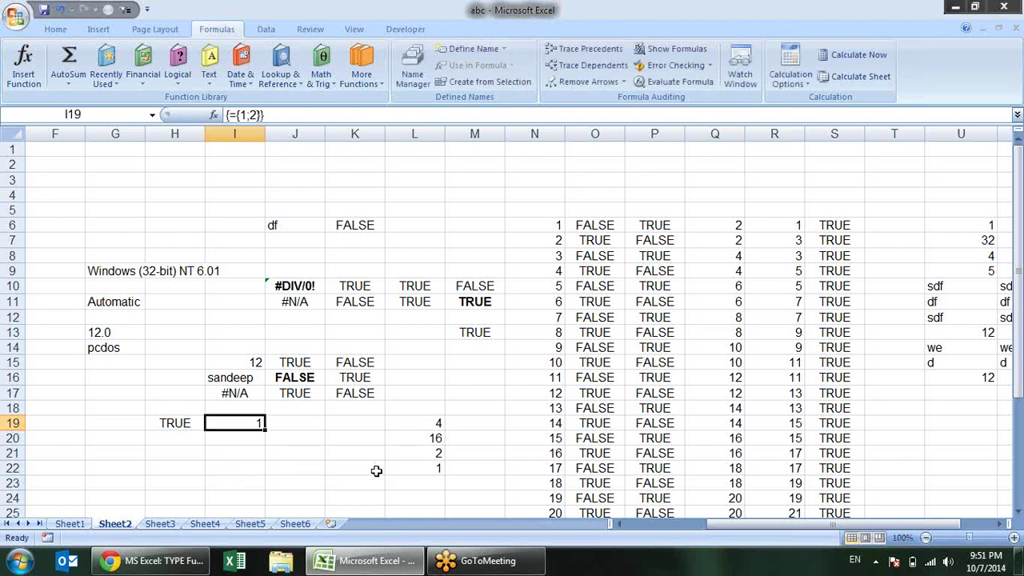
pyautogui.click(390, 482)
pyautogui.write('=typ')
pyautogui.press('Tab')
pyautogui.click(243, 422)
pyautogui.press('Return')
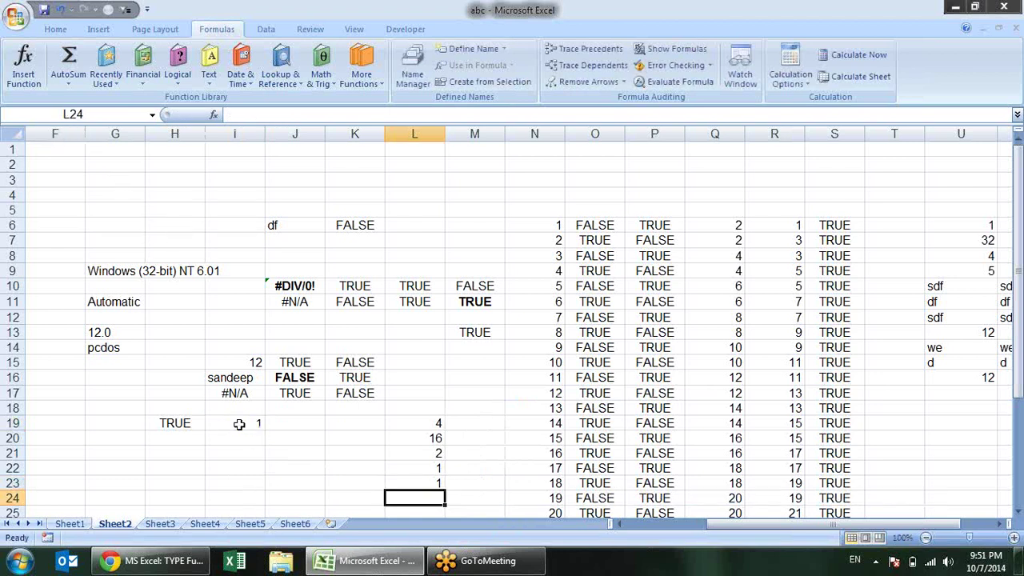
# - Re-enter the {1;2} array formula across I19:J21, showing 1, 2, #N/A per column
pyautogui.press('Up')
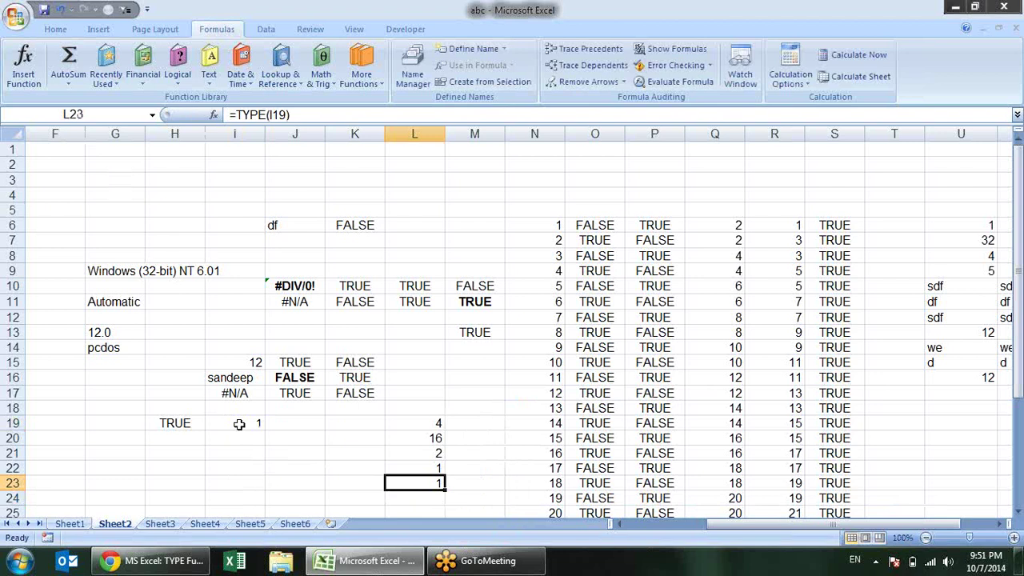
pyautogui.click(240, 424)
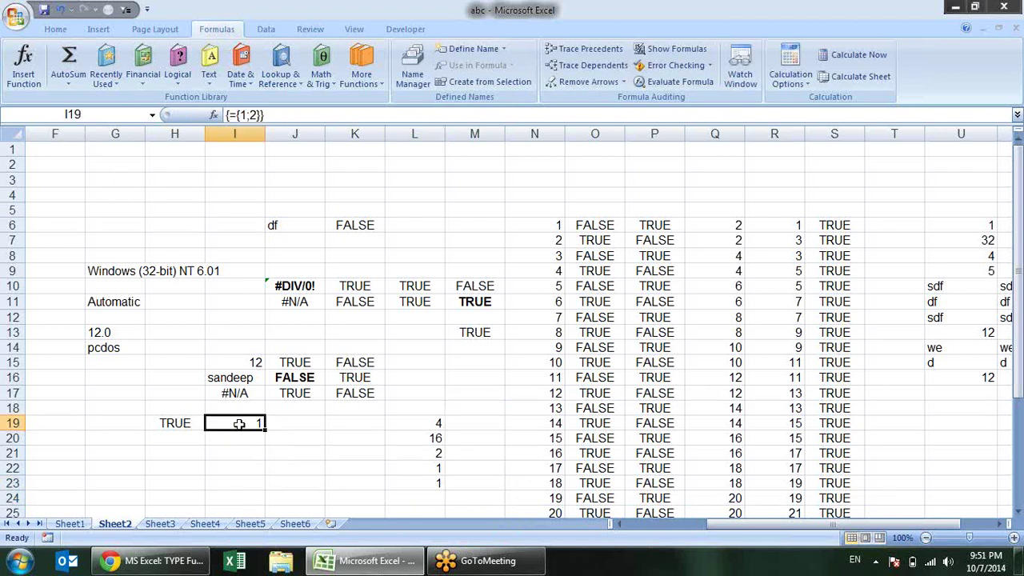
pyautogui.doubleClick(240, 424)
pyautogui.press('Escape')
pyautogui.moveTo(273, 426); pyautogui.dragTo(292, 460)
pyautogui.press('F2')
pyautogui.hotkey('ctrl', 'shift', 'Return')
pyautogui.press('Return')
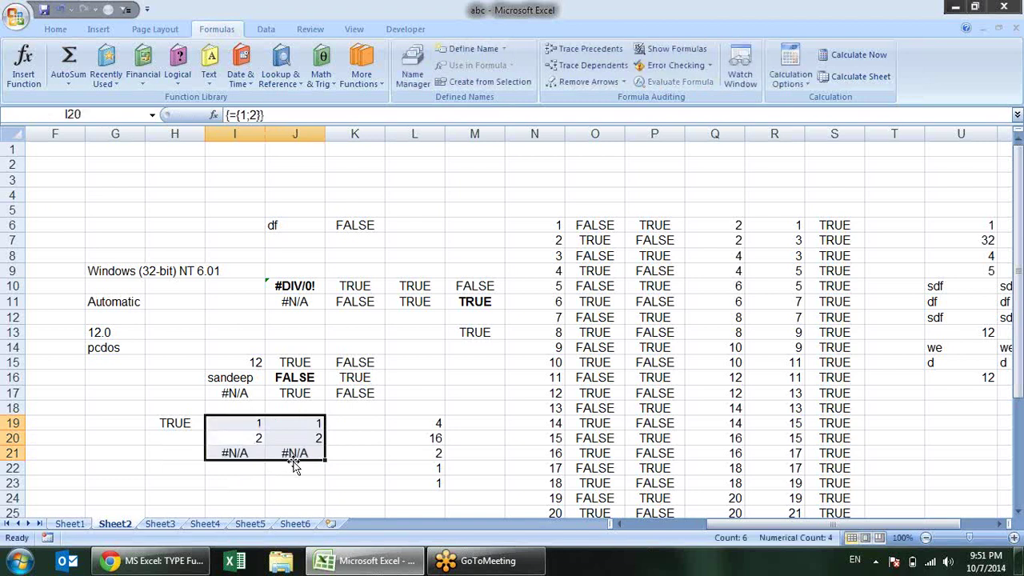
pyautogui.click(343, 472)
pyautogui.click(432, 483)
# - Change L23's TYPE argument to the range I19:J22, so it returns 16
pyautogui.press('F2')
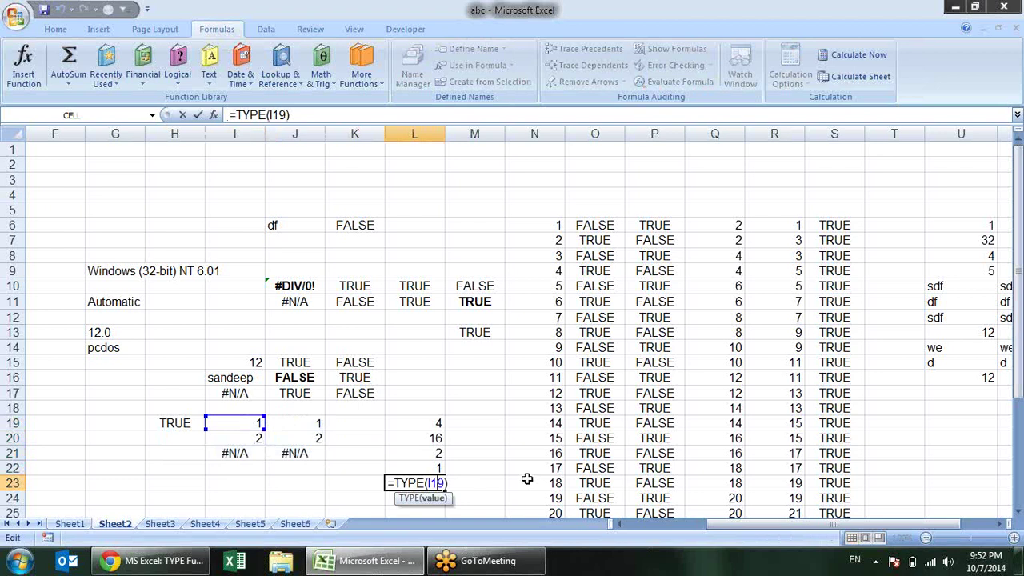
pyautogui.press('Return')
pyautogui.press('Up')
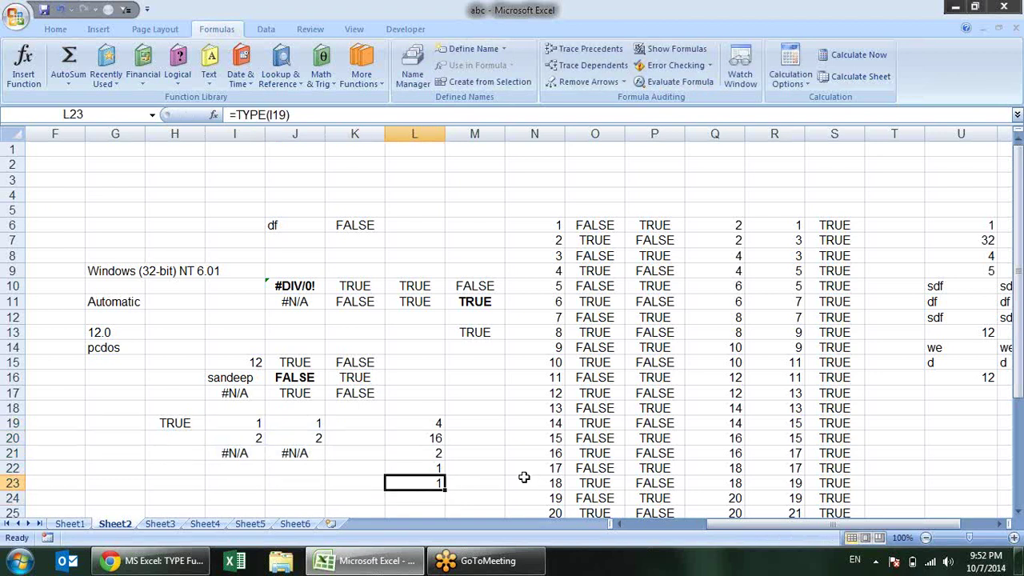
pyautogui.press('F2')
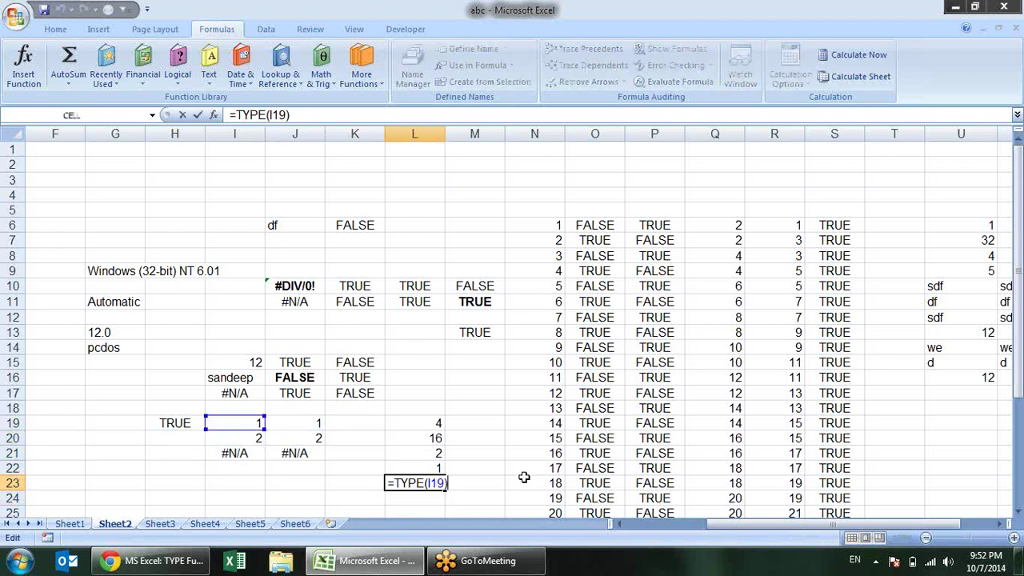
pyautogui.press('BackSpace')
pyautogui.press('BackSpace')
pyautogui.press('BackSpace')
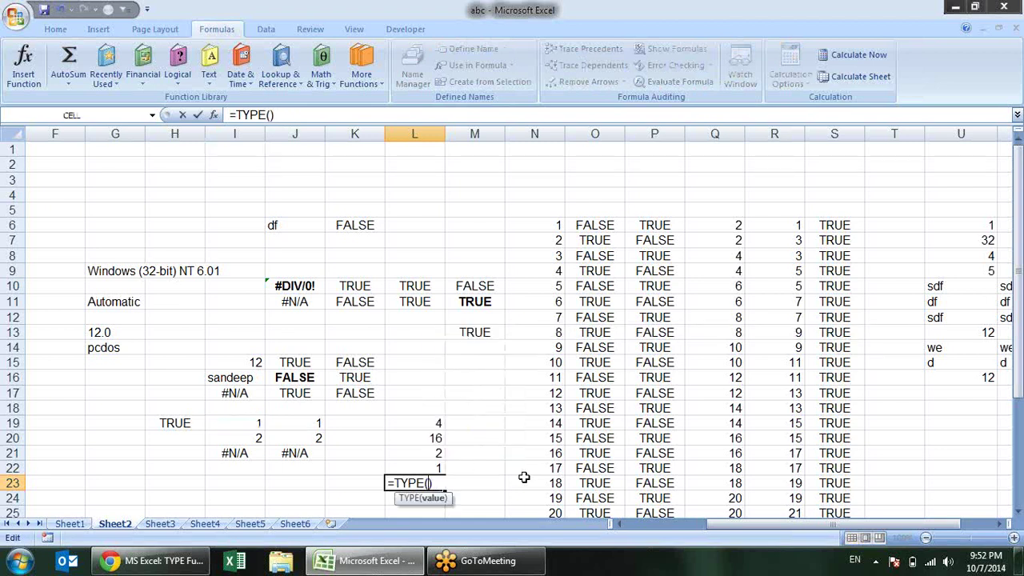
pyautogui.moveTo(252, 421); pyautogui.dragTo(318, 457)
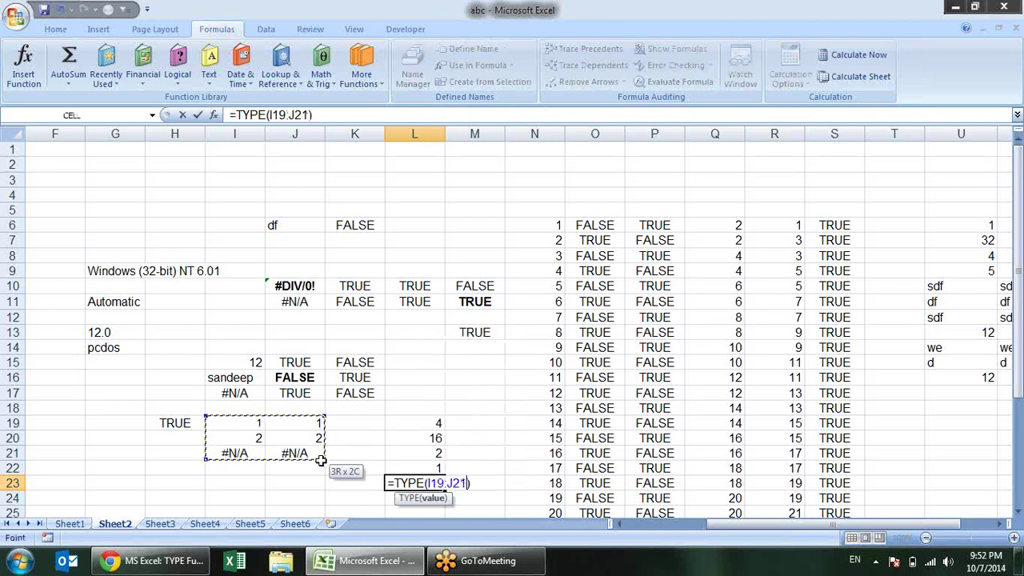
pyautogui.press('Return')
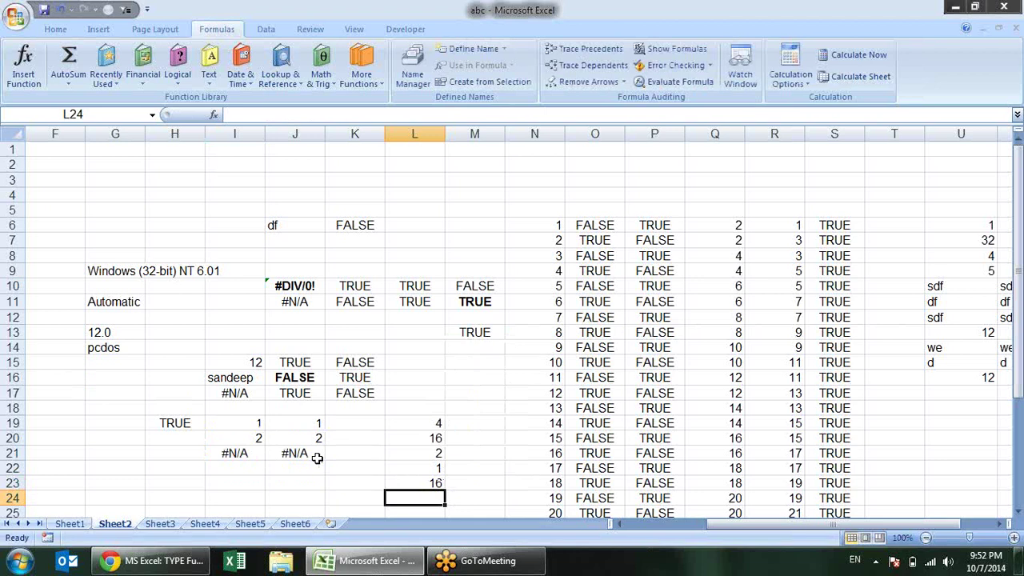
# - After checking the TYPE reference page, narrow L23's TYPE argument to I19:I20
pyautogui.hotkey('alt', 'Tab')
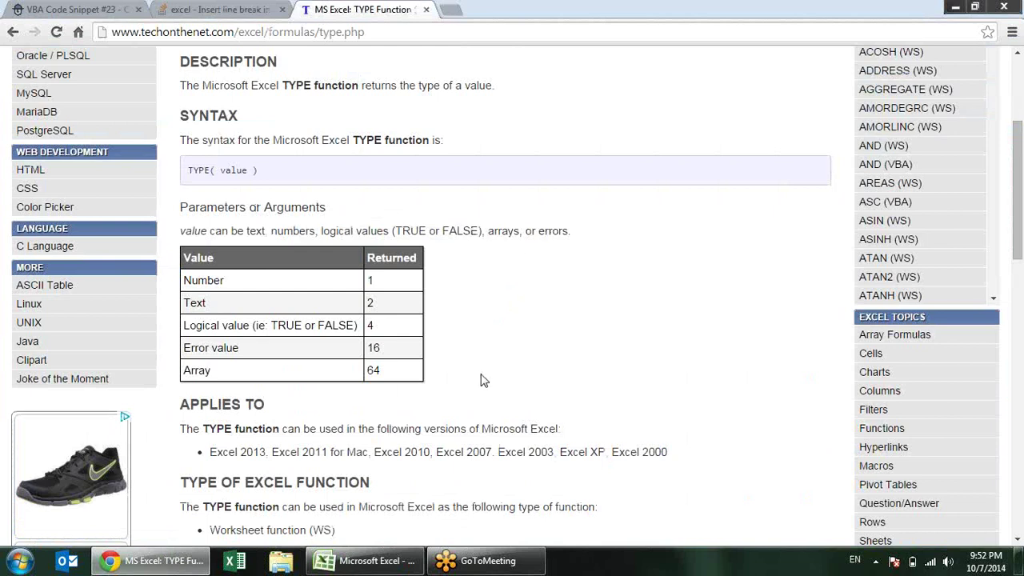
pyautogui.hotkey('alt', 'Tab')
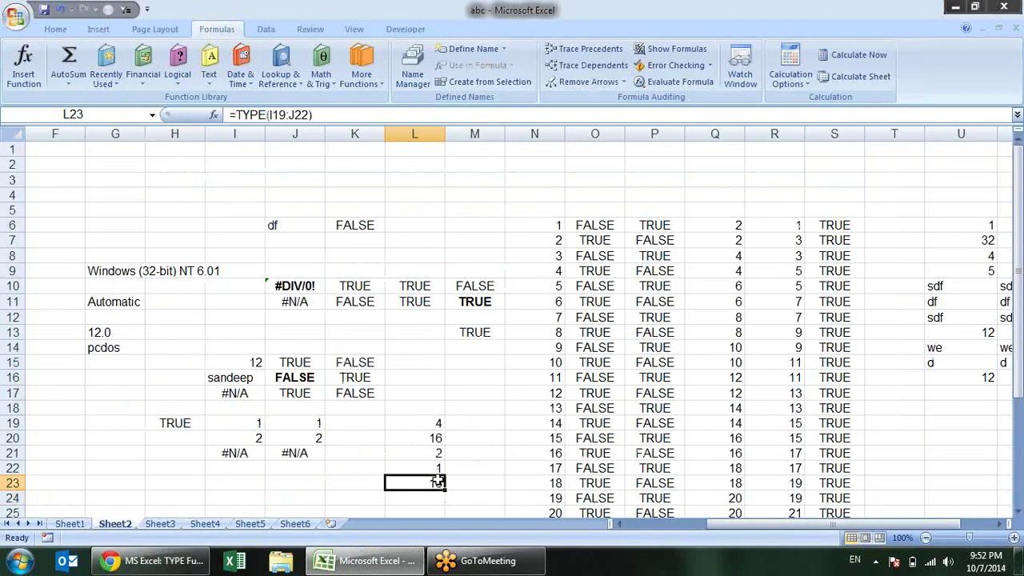
pyautogui.doubleClick(436, 483)
pyautogui.moveTo(324, 473); pyautogui.dragTo(262, 439)
pyautogui.press('Return')
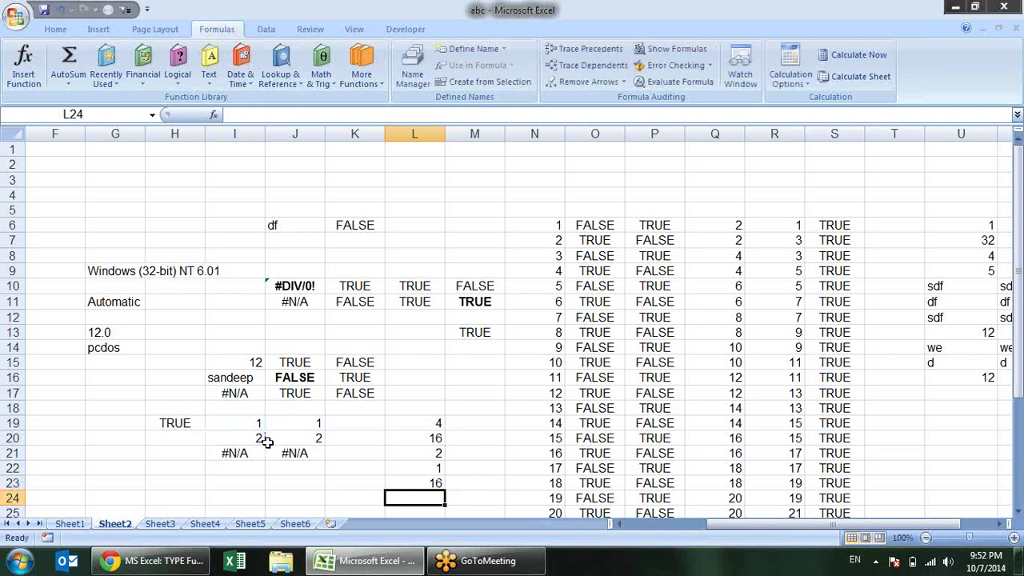
# - Go back from Chrome's TYPE page to TechOnTheNet's worksheet function index, scrolled to Database Functions
pyautogui.click(397, 450)
pyautogui.hotkey('alt', 'Tab')
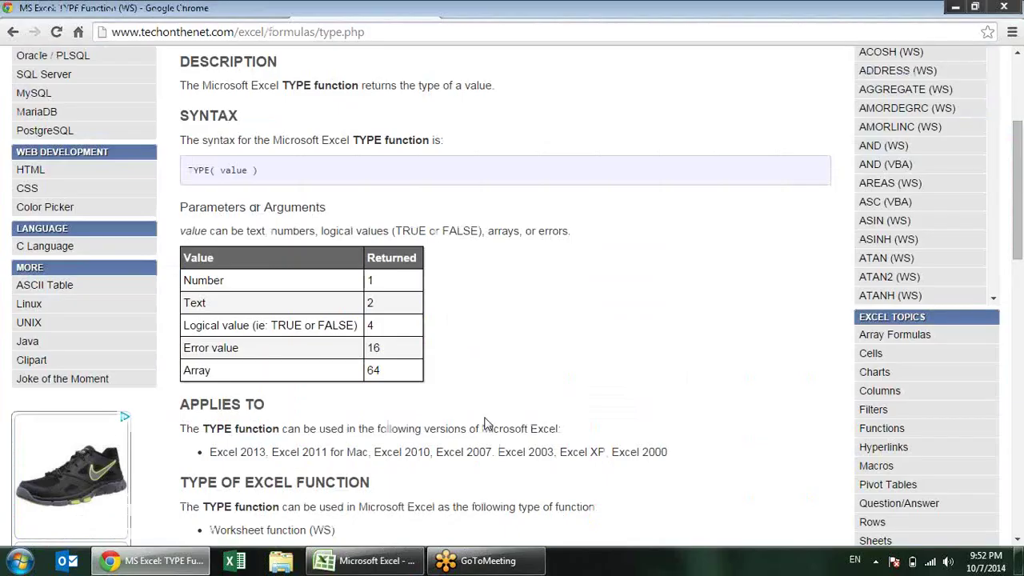
pyautogui.scroll(-5, 519, 326)
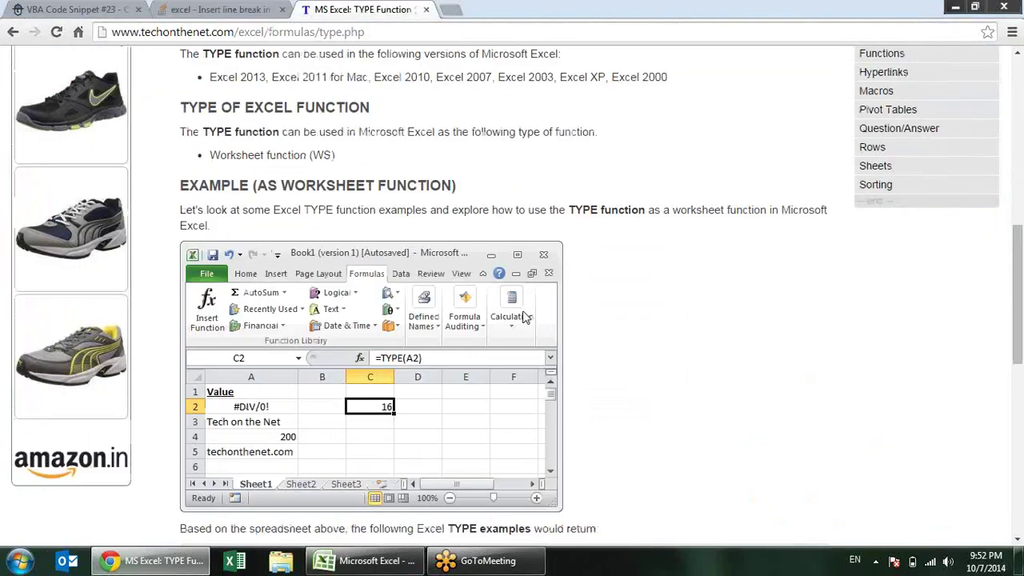
pyautogui.scroll(-3, 525, 316)
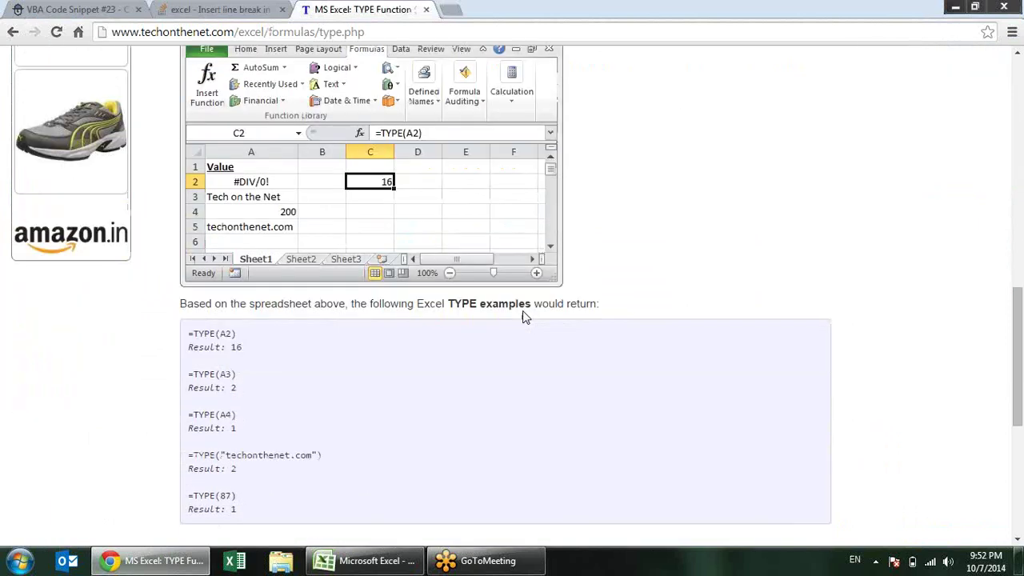
pyautogui.scroll(-1, 524, 317)
pyautogui.scroll(-3, 507, 285)
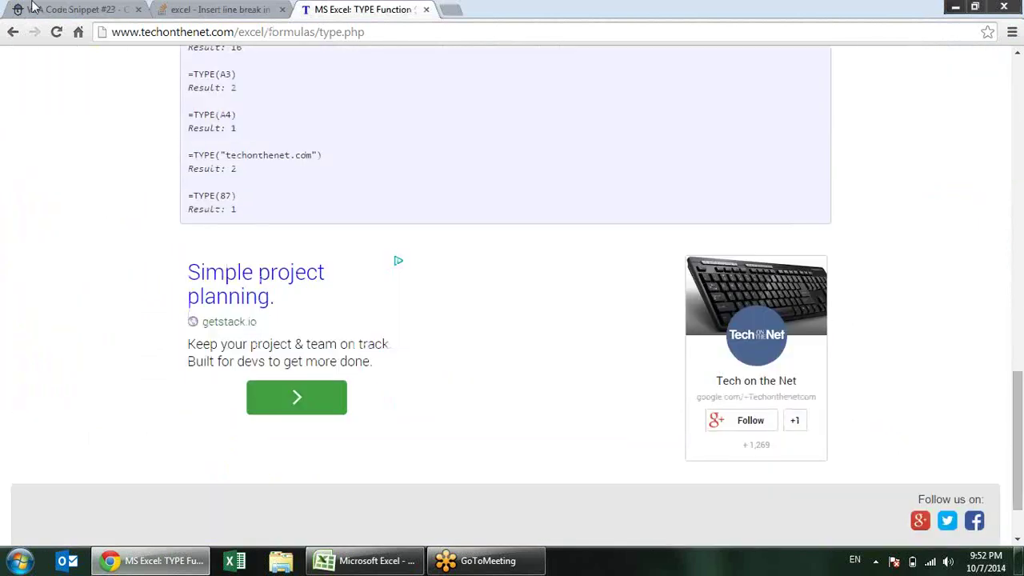
pyautogui.click(12, 32)
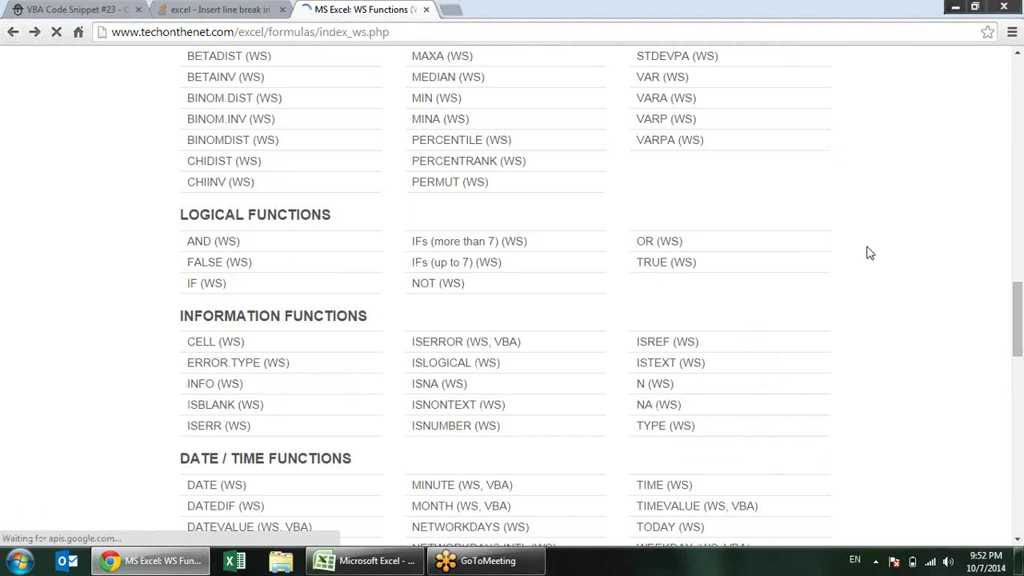
pyautogui.scroll(-2, 509, 167)
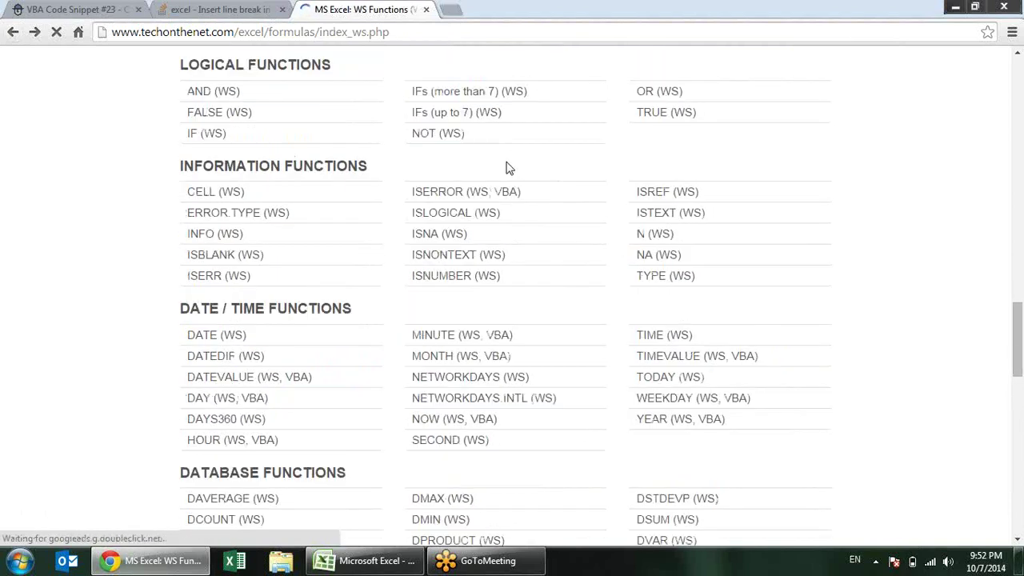
pyautogui.scroll(-3, 528, 204)
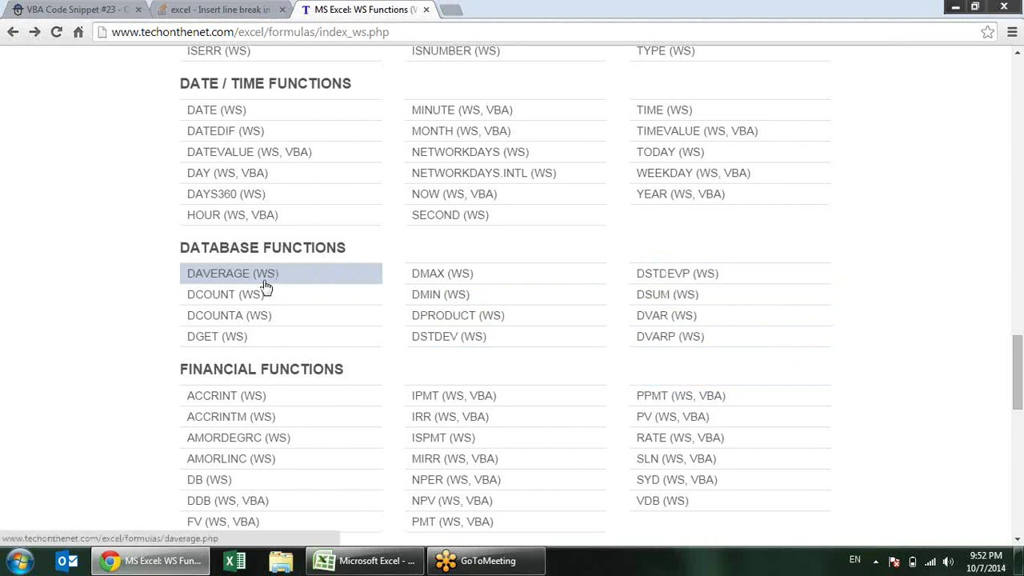
# - Open TechOnTheNet's DGET page and review its DGET(database, field, criteria) syntax
pyautogui.click(232, 340)
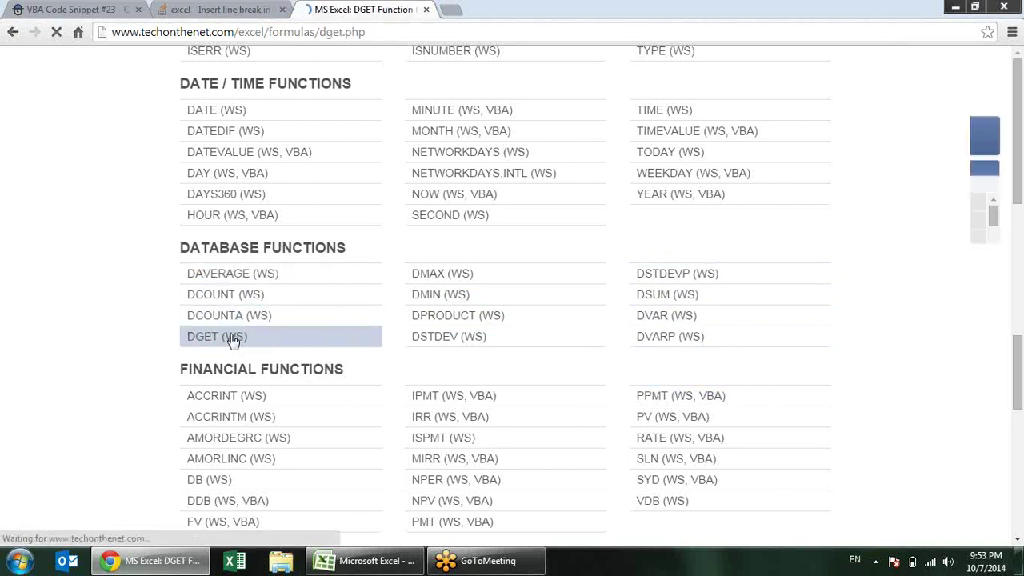
pyautogui.scroll(-1, 690, 256)
pyautogui.scroll(-1, 663, 265)
pyautogui.scroll(-2, 663, 264)
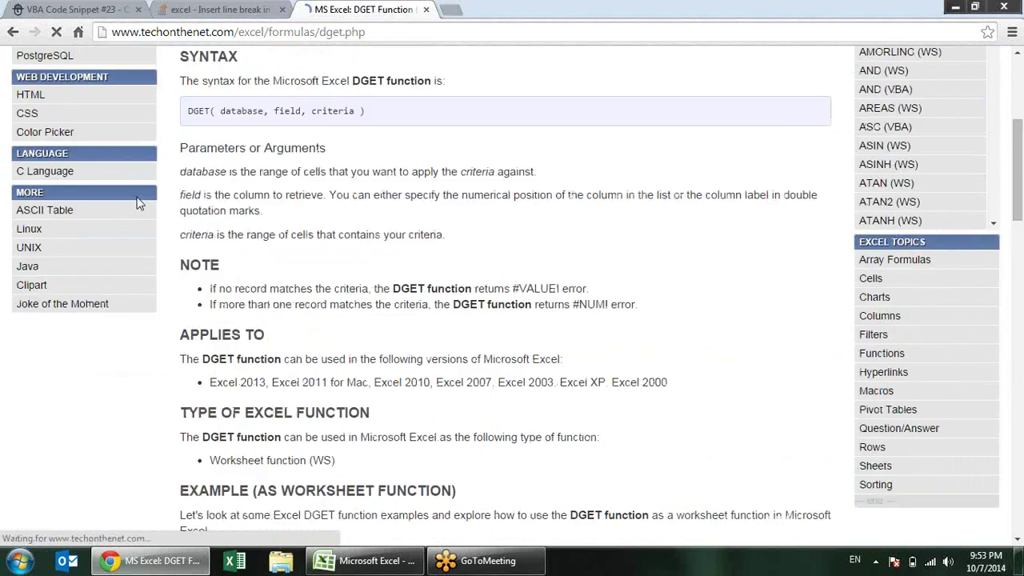
pyautogui.moveTo(219, 110); pyautogui.dragTo(362, 112)
pyautogui.click(336, 141)
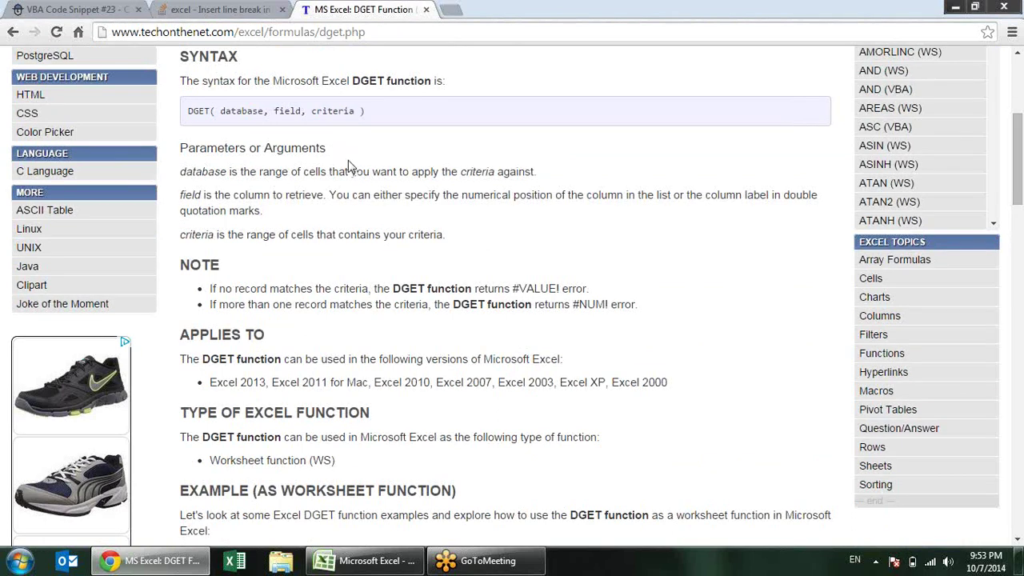
pyautogui.hotkey('alt', 'Tab')
pyautogui.scroll(-4, 460, 164)
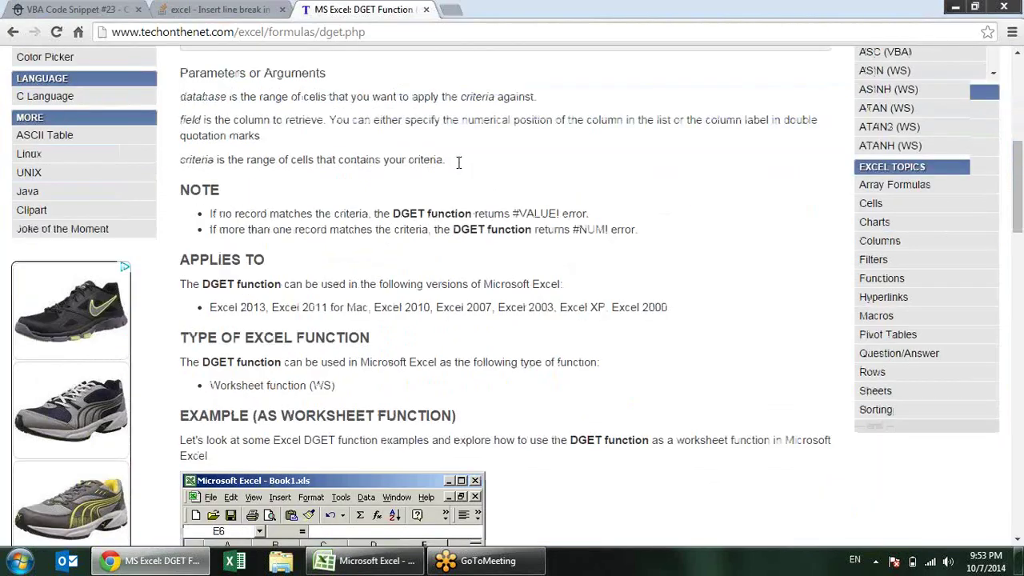
pyautogui.scroll(-2, 464, 168)
# - On Sheet3, add a Name header in A1 and fill a sample name down to row 12
pyautogui.hotkey('alt', 'Tab')
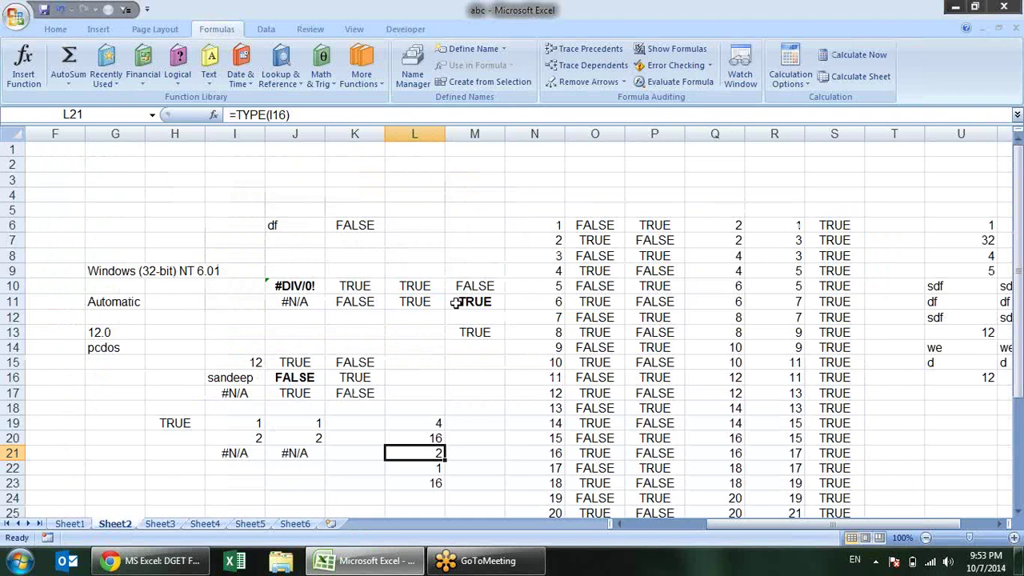
pyautogui.click(160, 524)
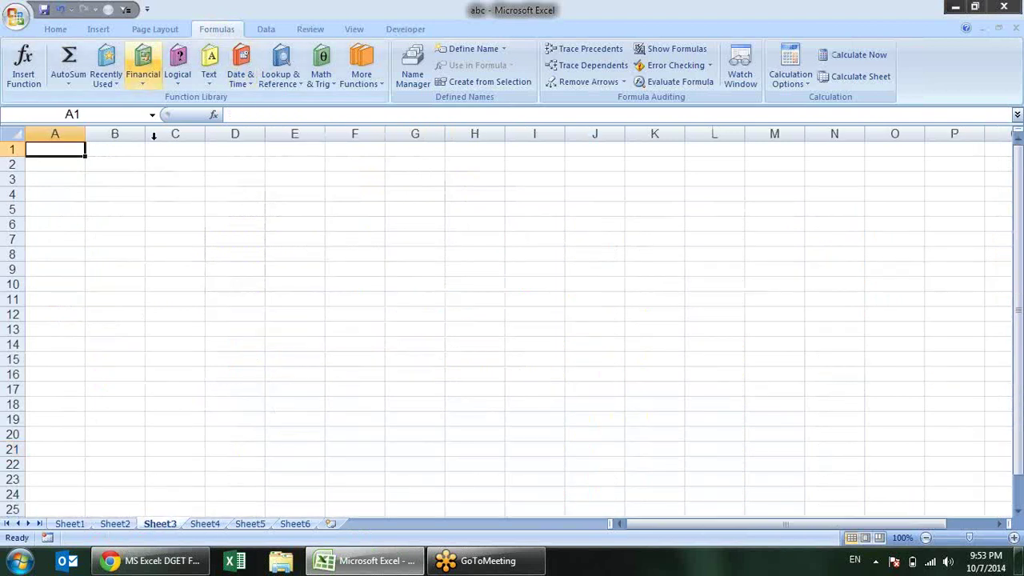
pyautogui.write('N')
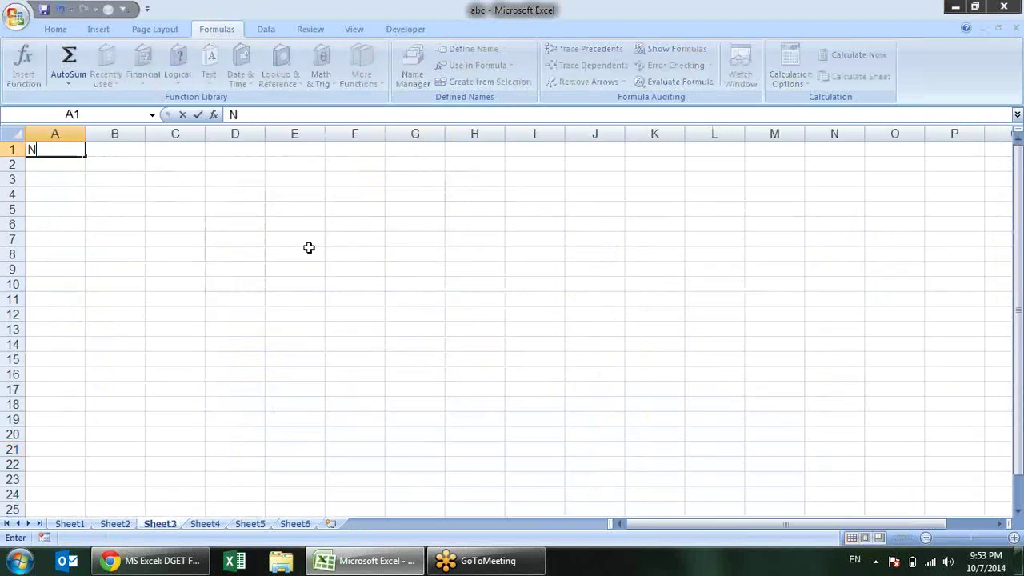
pyautogui.write('ame')
pyautogui.press('Return')
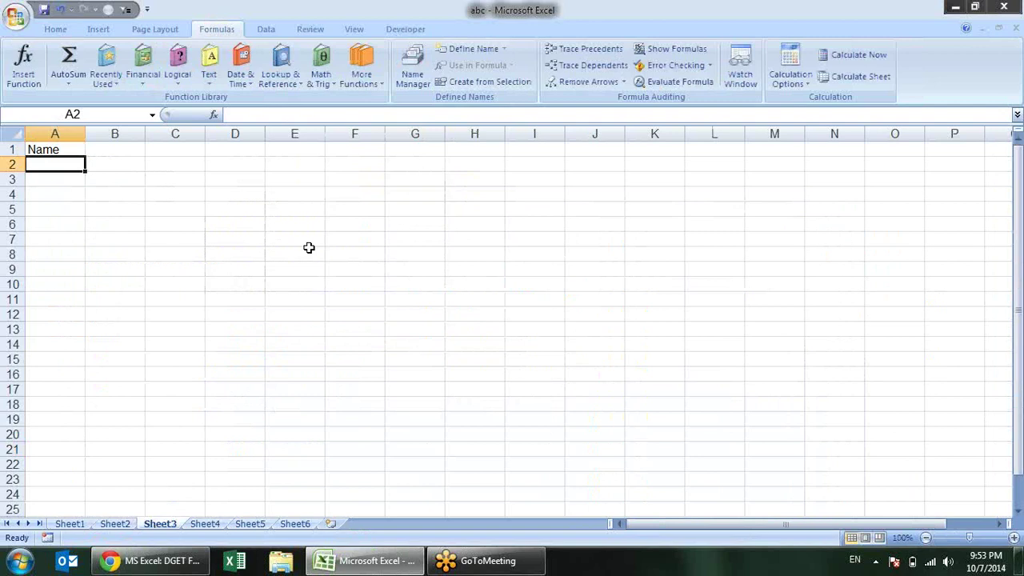
pyautogui.write('sandeep')
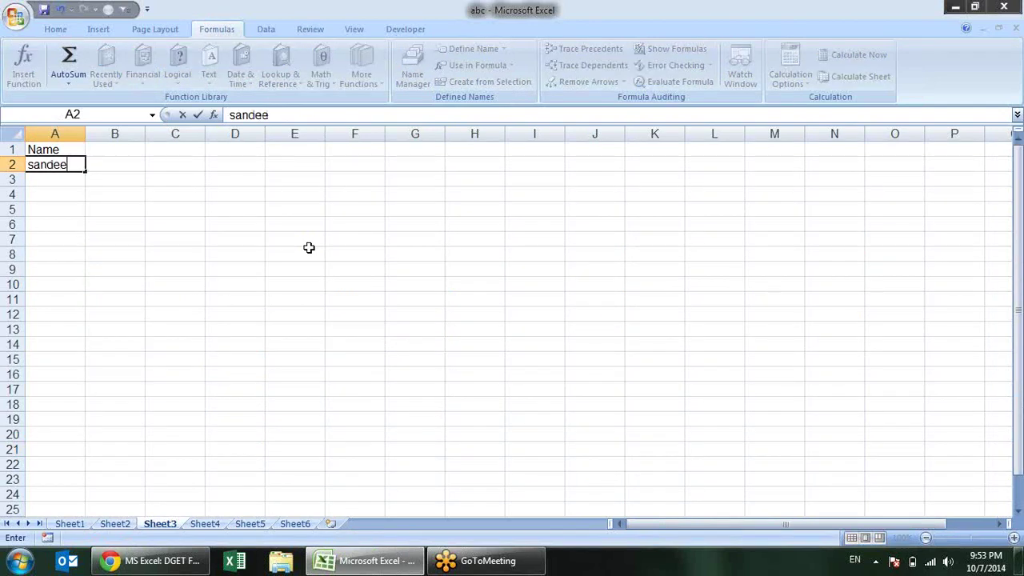
pyautogui.press('Return')
pyautogui.click(49, 150)
pyautogui.click(70, 165)
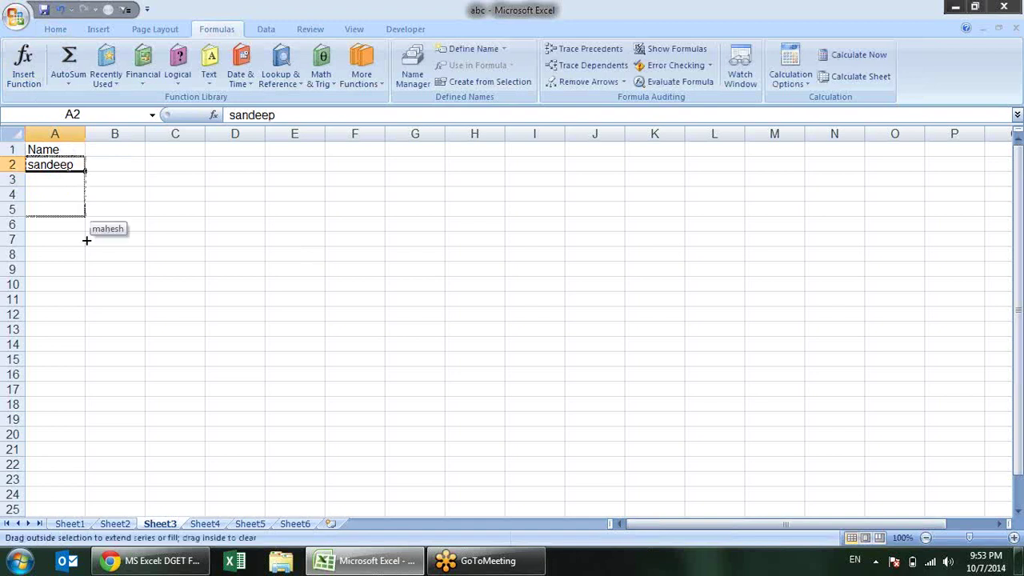
pyautogui.moveTo(85, 172); pyautogui.dragTo(88, 320)
# - Add a City header in B1 with palwal filled down to row 12
pyautogui.click(114, 149)
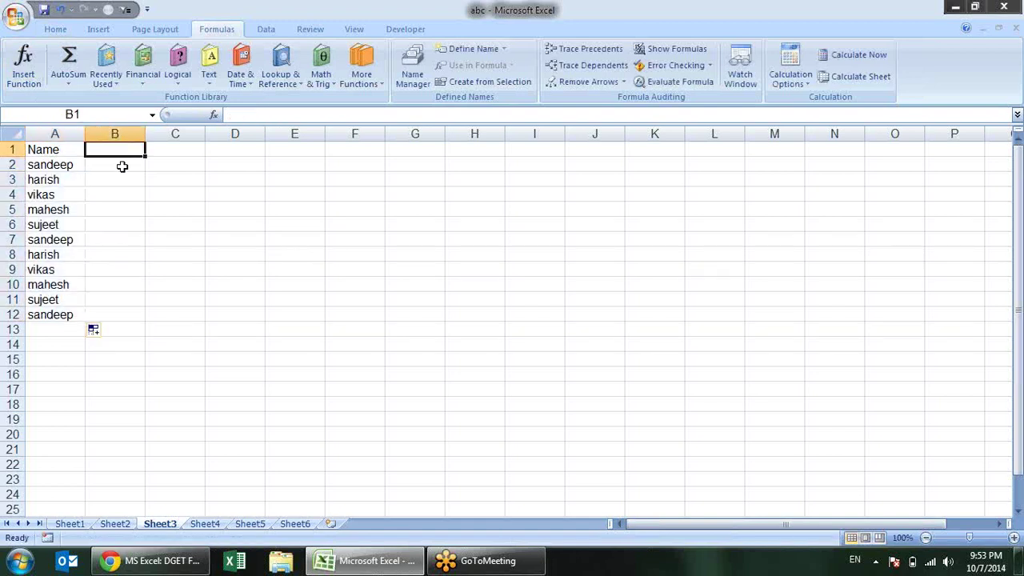
pyautogui.write('City')
pyautogui.press('Return')
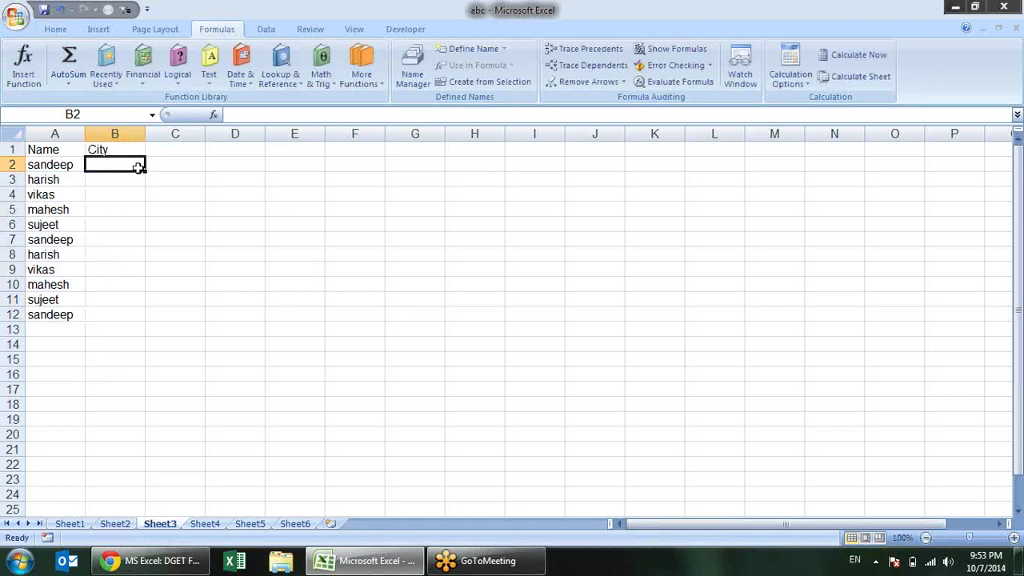
pyautogui.write('palwa')
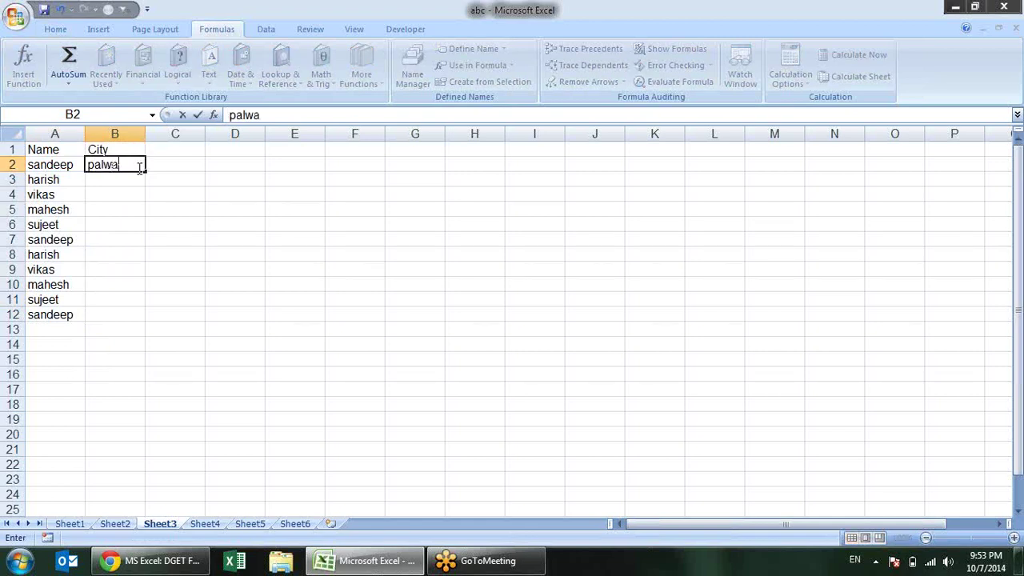
pyautogui.write('l')
pyautogui.press('Return')
pyautogui.click(138, 168)
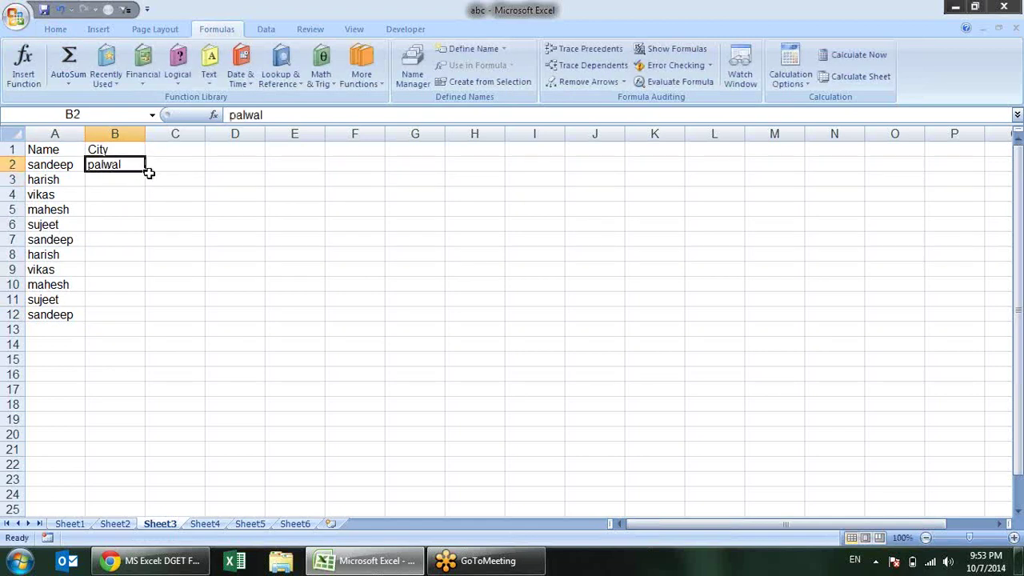
pyautogui.moveTo(147, 170); pyautogui.dragTo(150, 320)
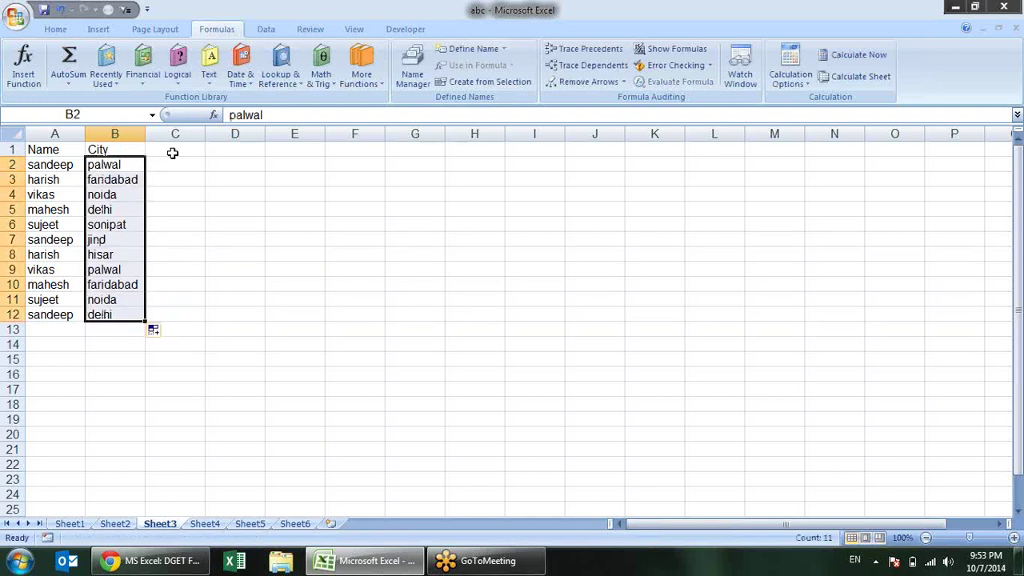
# - Add a sales header in C1 and =RANDBETWEEN(10,90) in C2
pyautogui.click(172, 152)
pyautogui.write('sales')
pyautogui.press('Return')
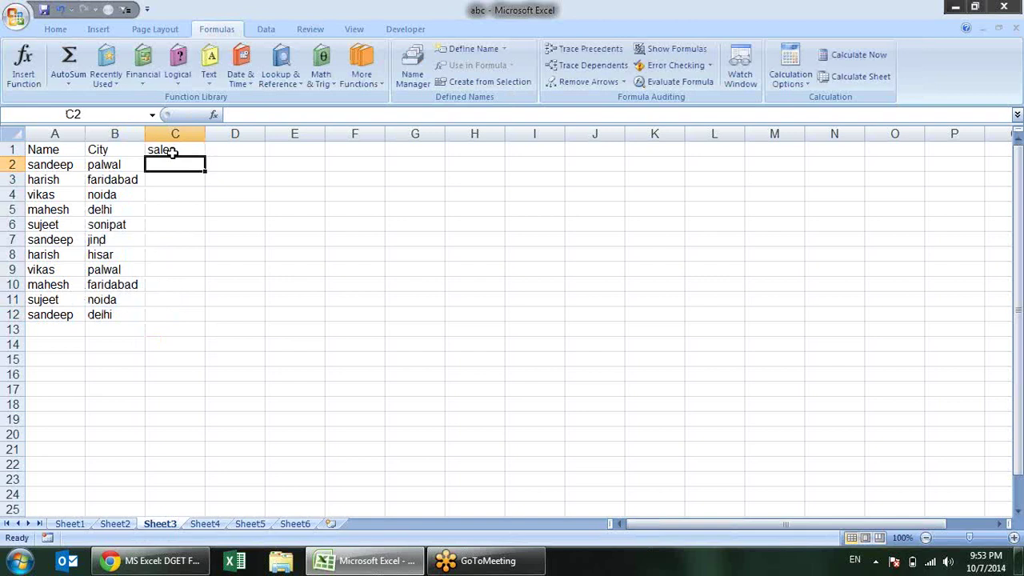
pyautogui.write('=rand')
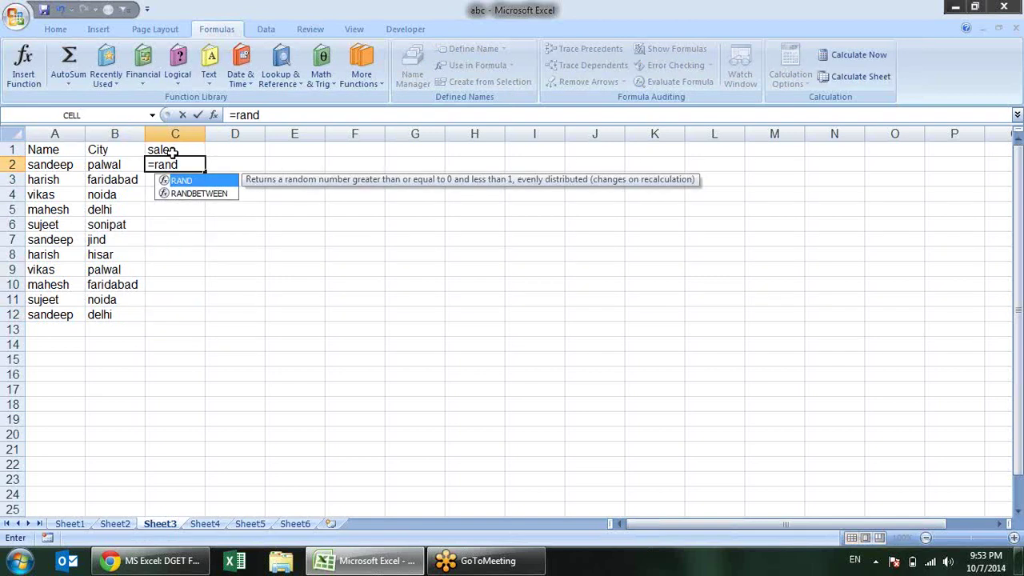
pyautogui.press('Down')
pyautogui.press('Tab')
pyautogui.write('0,90')
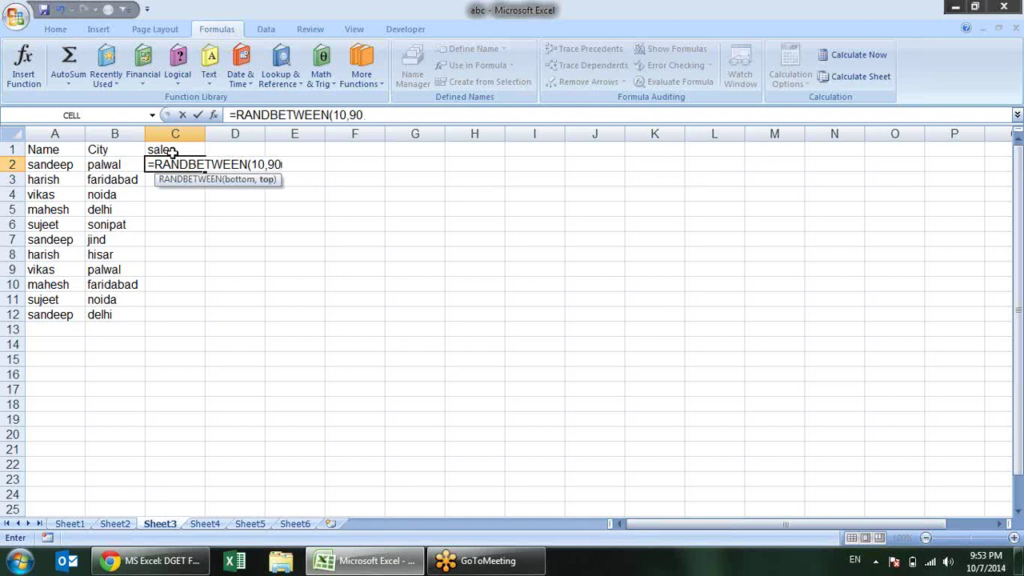
pyautogui.write(')')
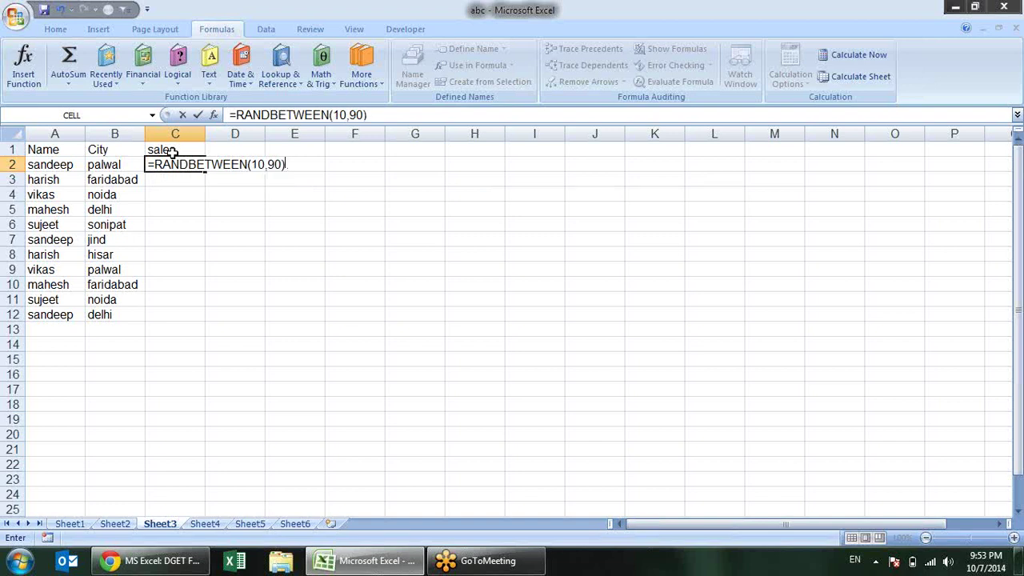
pyautogui.press('Return')
pyautogui.click(183, 164)
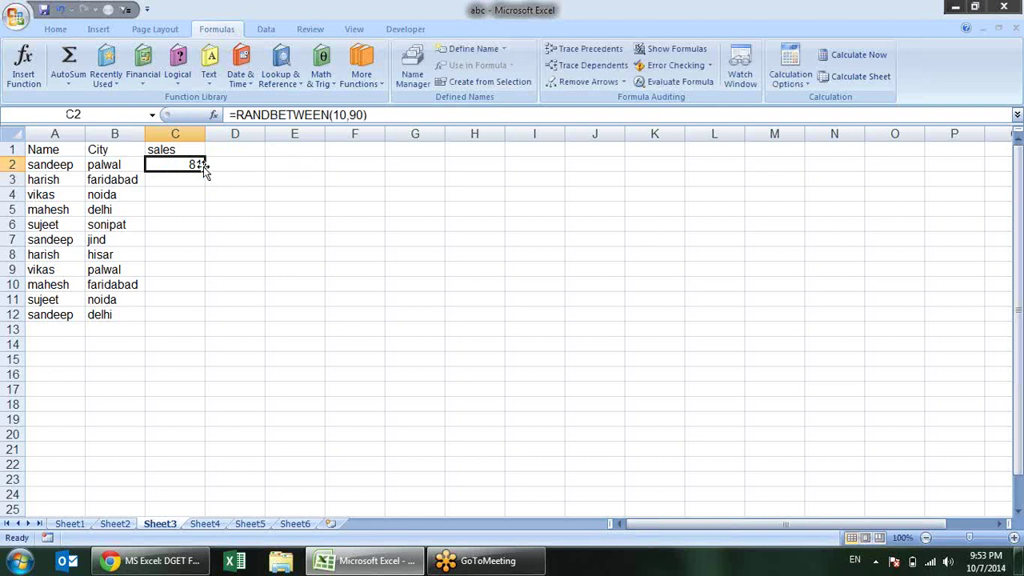
# - Fill the random sales formula down column C to row 12
pyautogui.doubleClick(205, 171)
pyautogui.moveTo(44, 179); pyautogui.dragTo(184, 310)
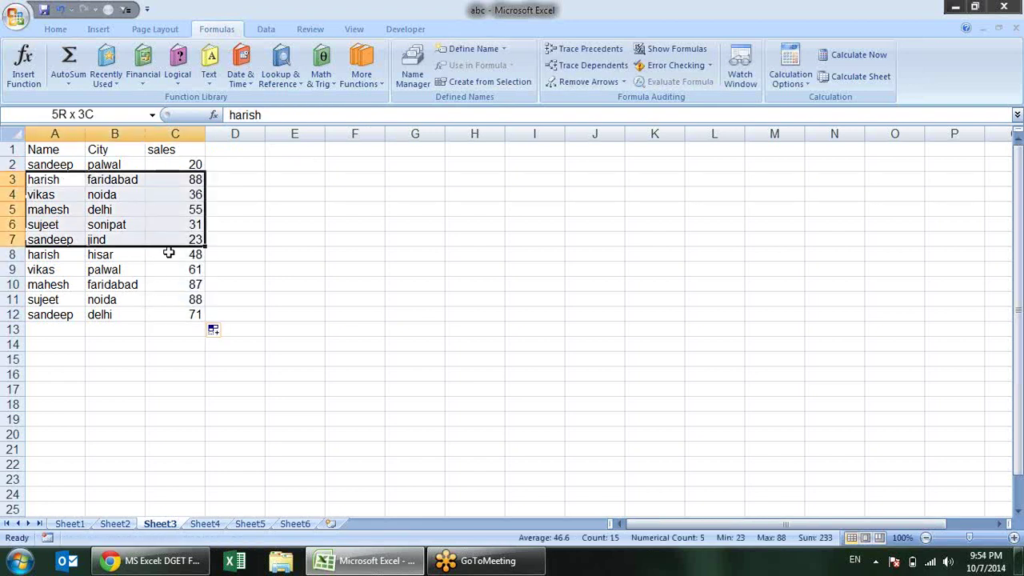
pyautogui.moveTo(58, 165)
pyautogui.mouseDown()
pyautogui.moveTo(200, 314)
pyautogui.moveTo(207, 570)
pyautogui.moveTo(361, 387)
pyautogui.mouseUp()
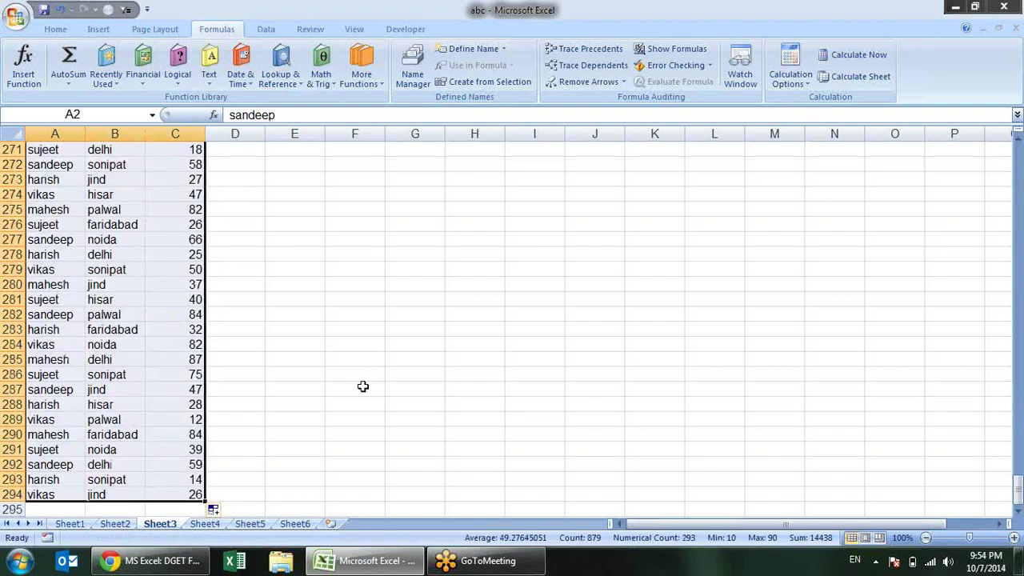
pyautogui.scroll(20, 366, 322)
pyautogui.scroll(12, 364, 328)
pyautogui.scroll(11, 364, 327)
pyautogui.scroll(19, 364, 329)
pyautogui.scroll(12, 364, 329)
pyautogui.scroll(3, 364, 329)
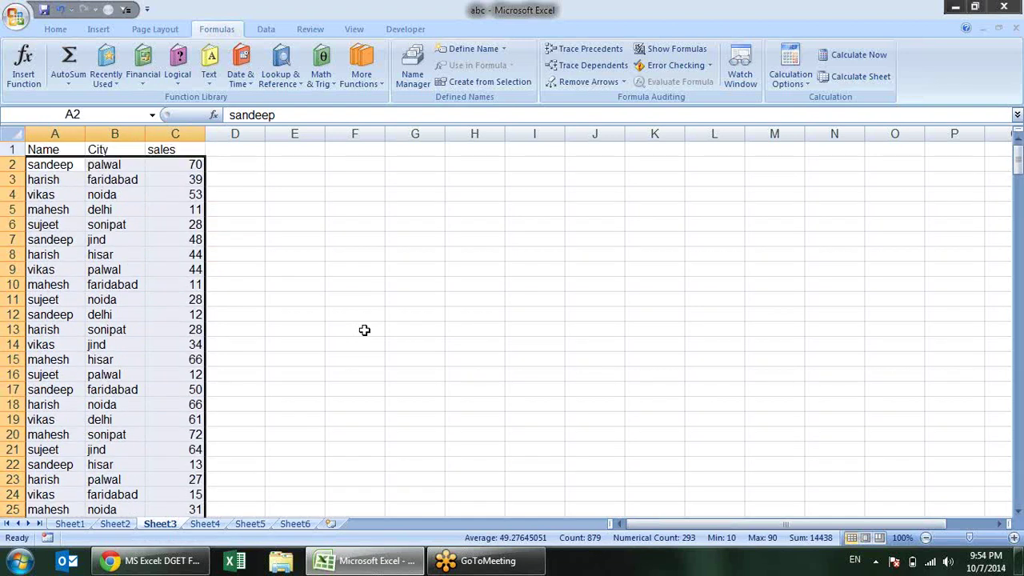
pyautogui.click(364, 329)
pyautogui.click(194, 148)
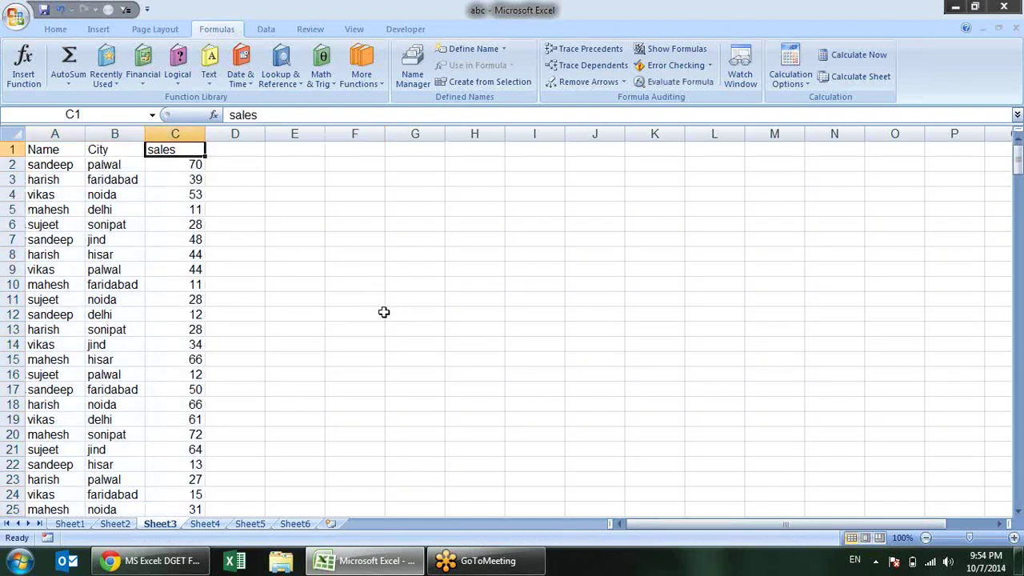
pyautogui.moveTo(56, 151); pyautogui.dragTo(156, 406)
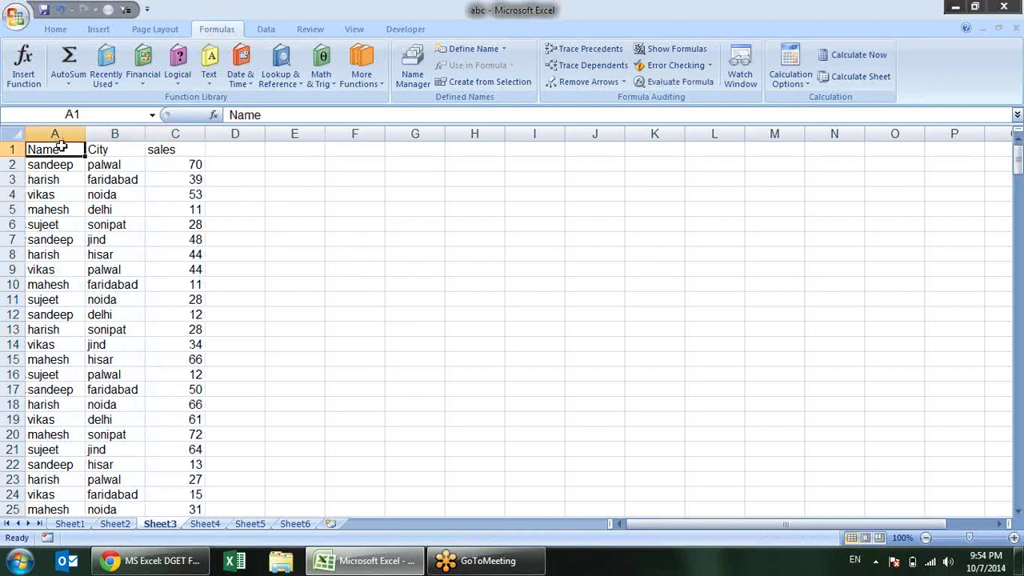
pyautogui.click(330, 177)
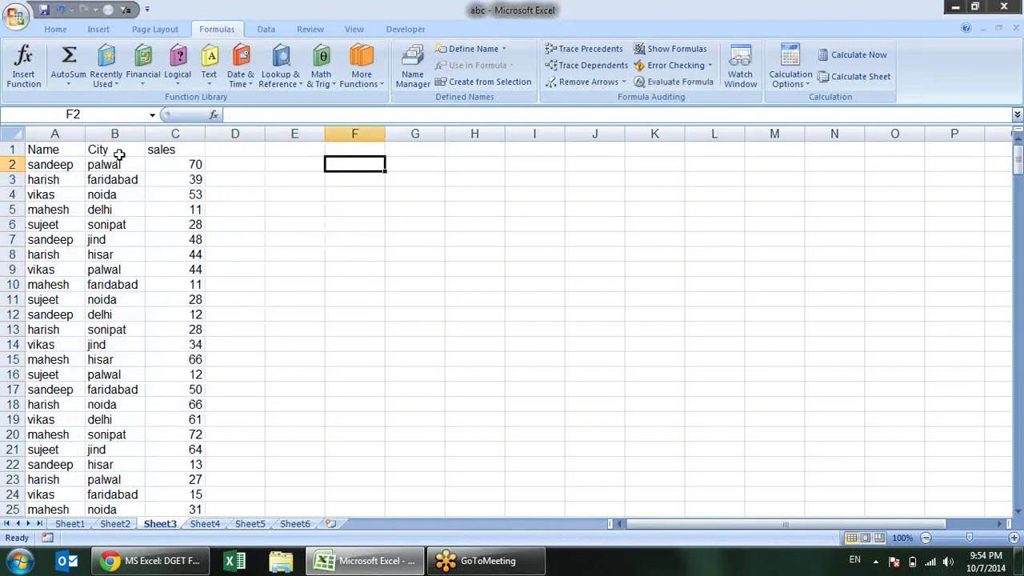
# - Copy the Name, City and sales headers from A1:C1 into F1:H1
pyautogui.moveTo(26, 150); pyautogui.dragTo(166, 152)
pyautogui.hotkey('ctrl', 'c')
pyautogui.click(360, 150)
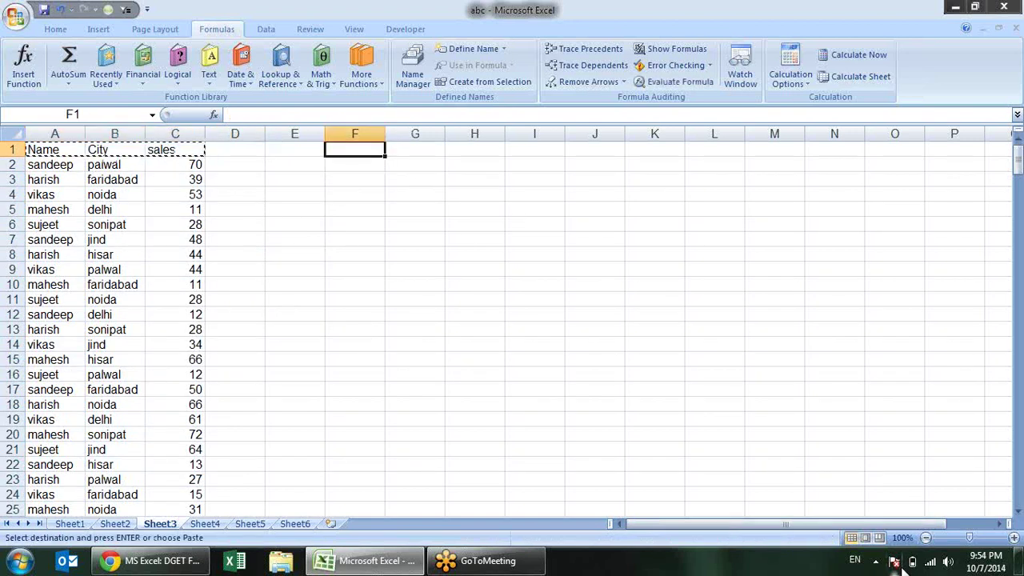
pyautogui.hotkey('ctrl', 'v')
pyautogui.press('Escape')
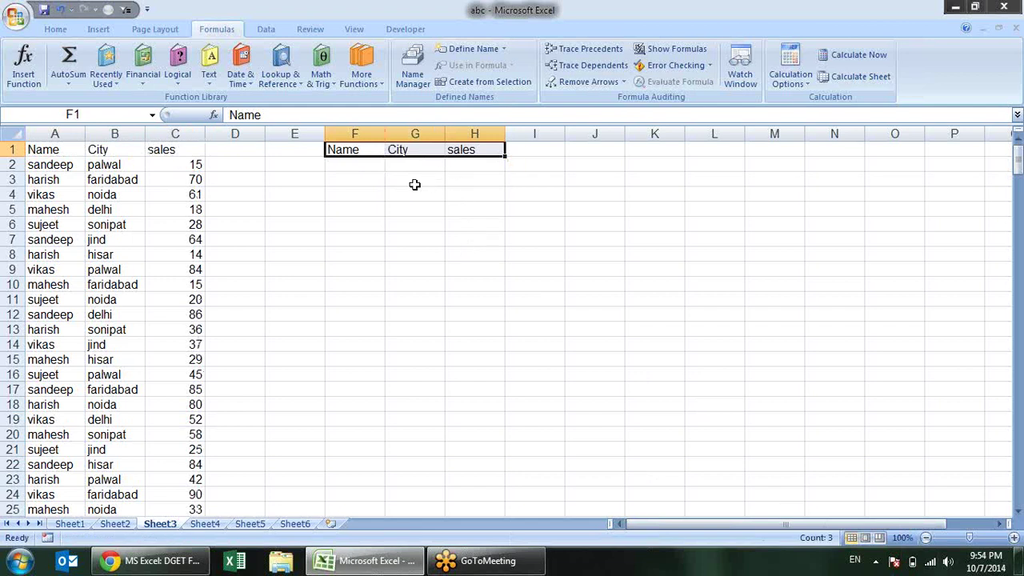
# - Copy the first name from A2 into F2 as the Name criterion
pyautogui.click(414, 184)
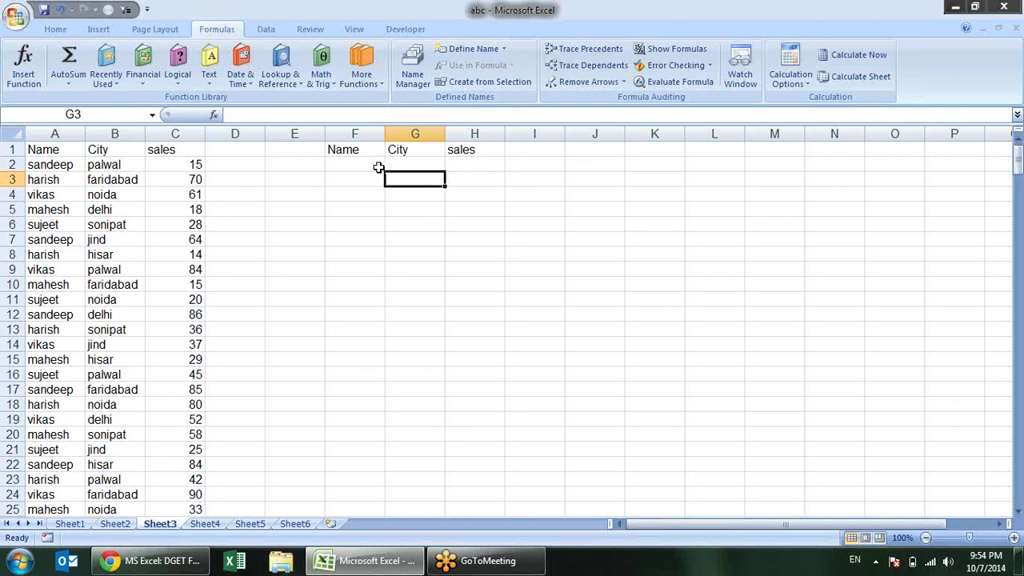
pyautogui.click(380, 164)
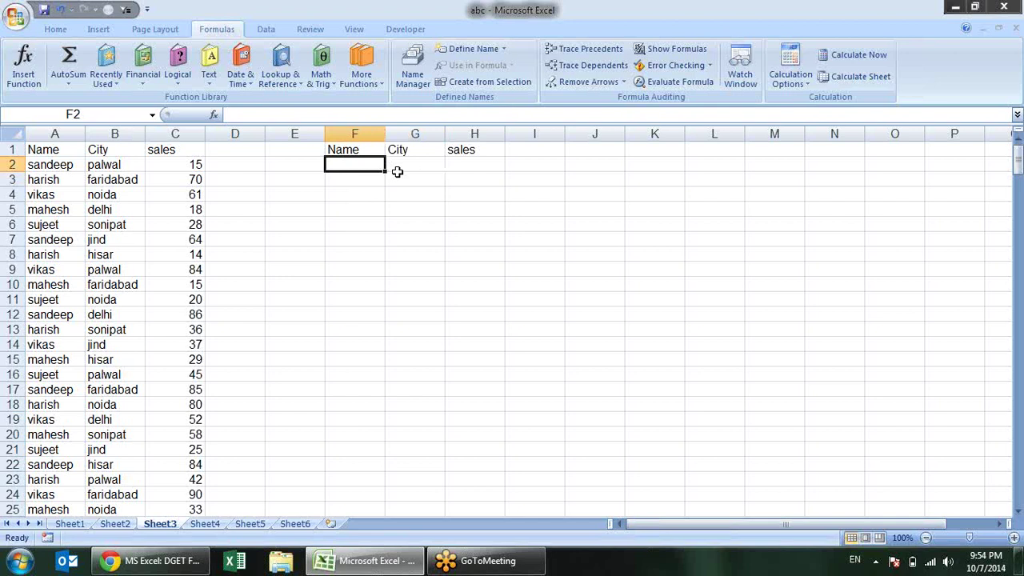
pyautogui.click(62, 164)
pyautogui.hotkey('ctrl', 'c')
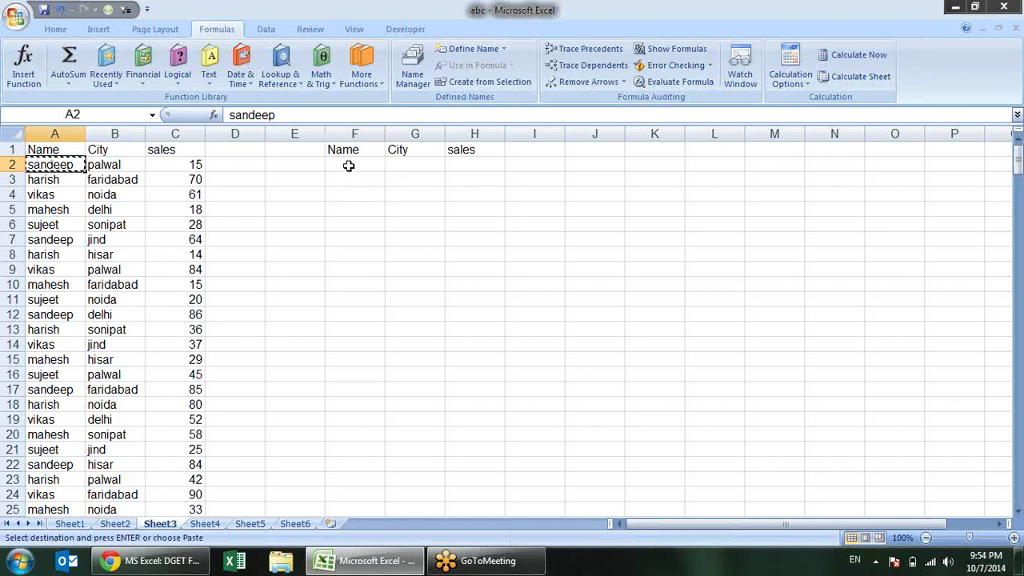
pyautogui.click(349, 166)
pyautogui.press('Return')
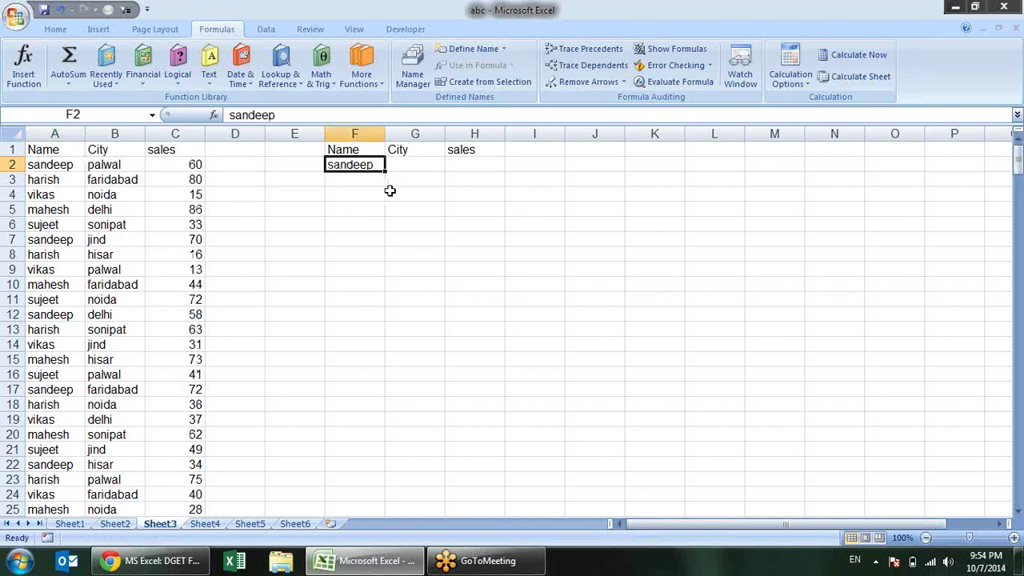
# - Start a DGET formula in G2 using A1:C294 as the database
pyautogui.click(416, 165)
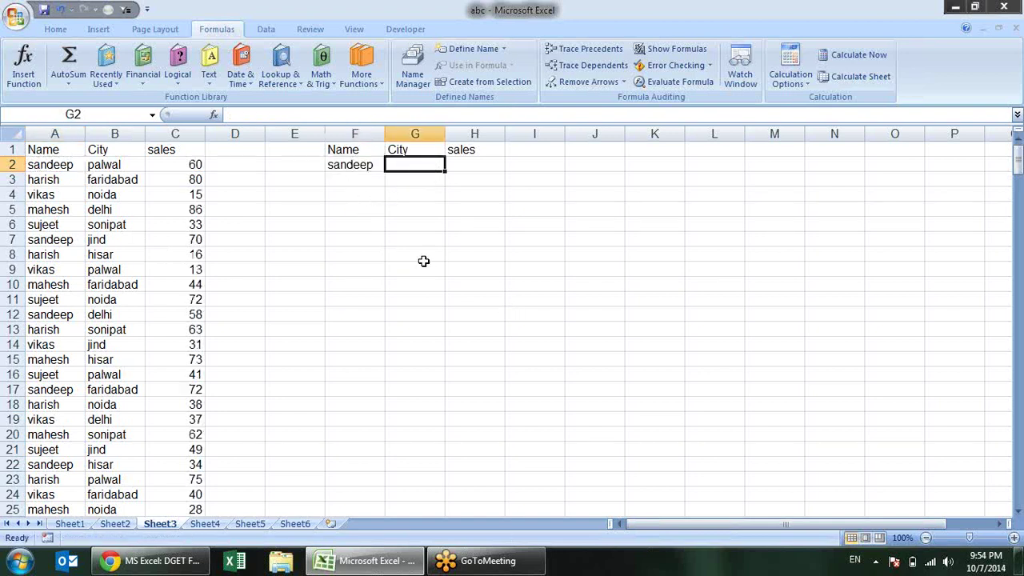
pyautogui.write('=d')
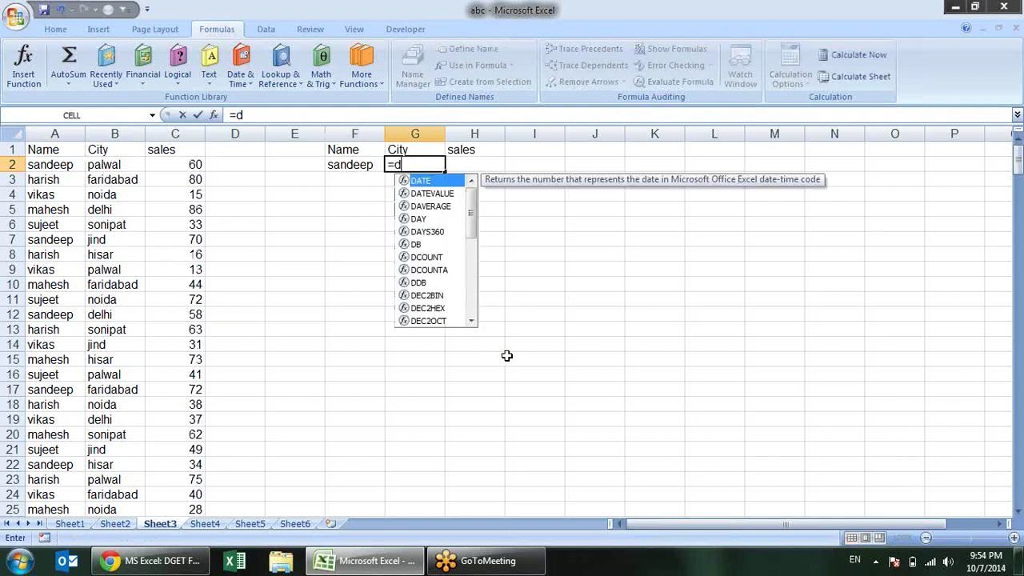
pyautogui.write('g')
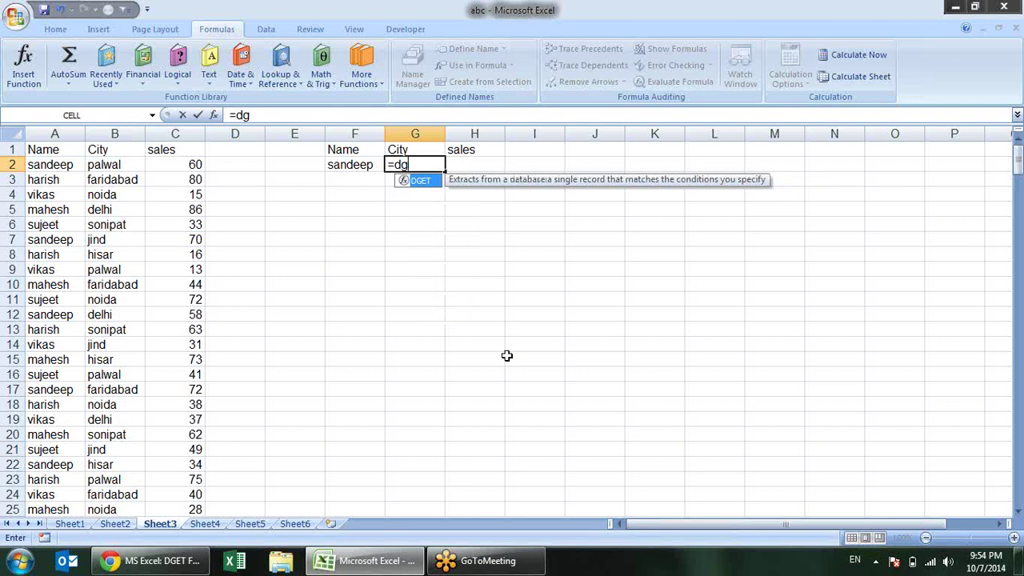
pyautogui.press('Tab')
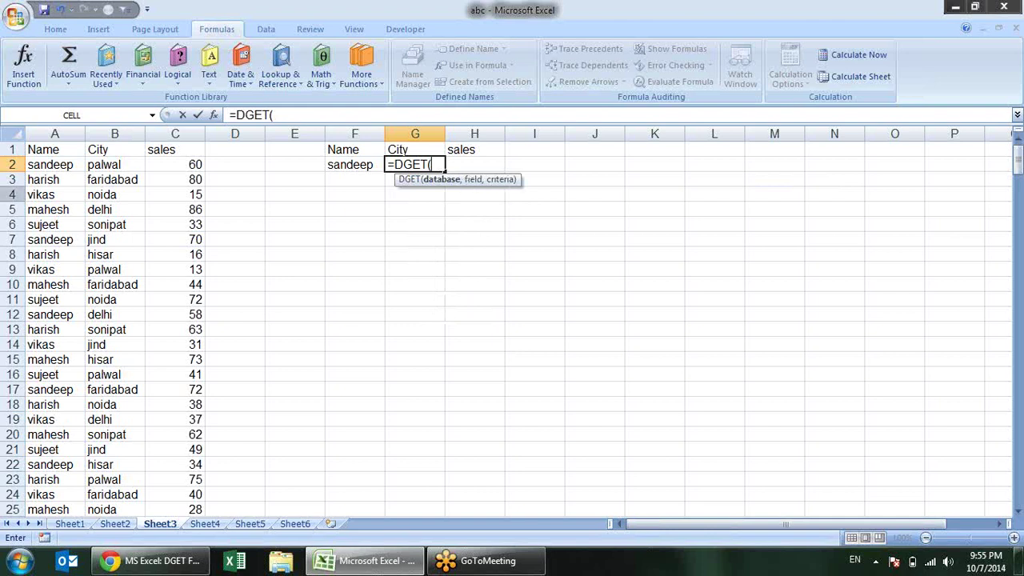
pyautogui.moveTo(39, 150); pyautogui.dragTo(175, 149)
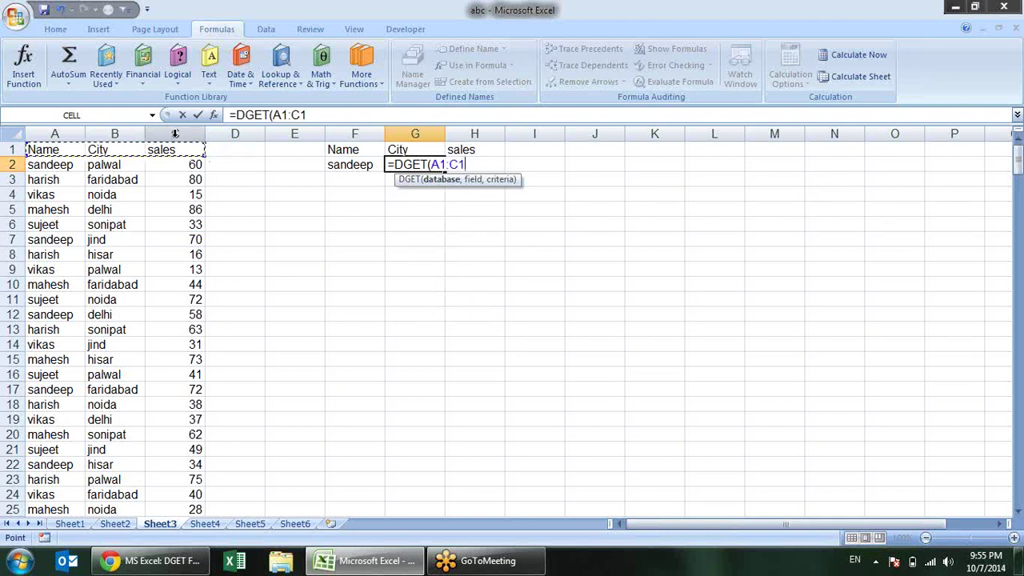
pyautogui.hotkey('ctrl', 'shift', 'Down')
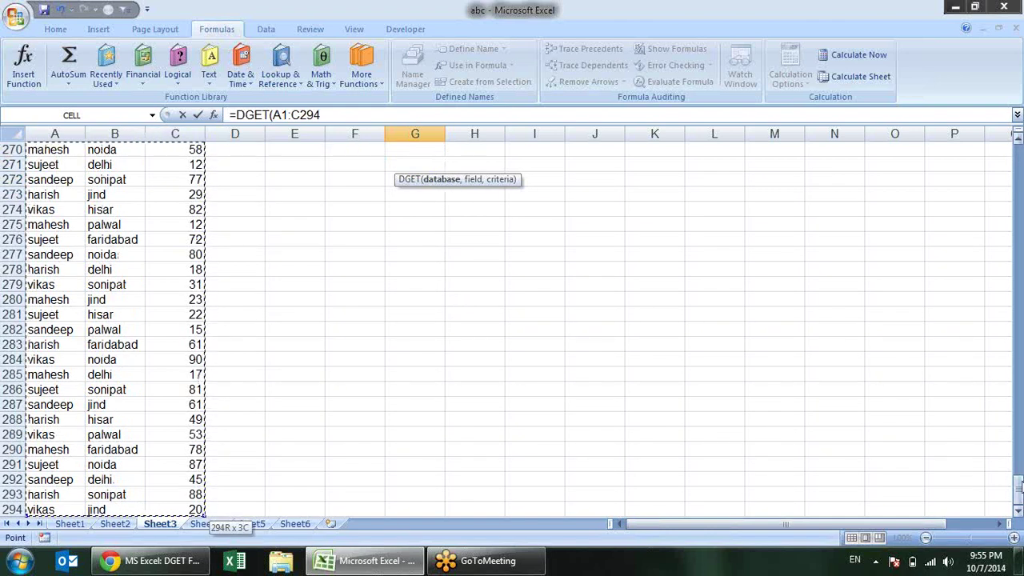
pyautogui.moveTo(1016, 494); pyautogui.dragTo(1000, 130)
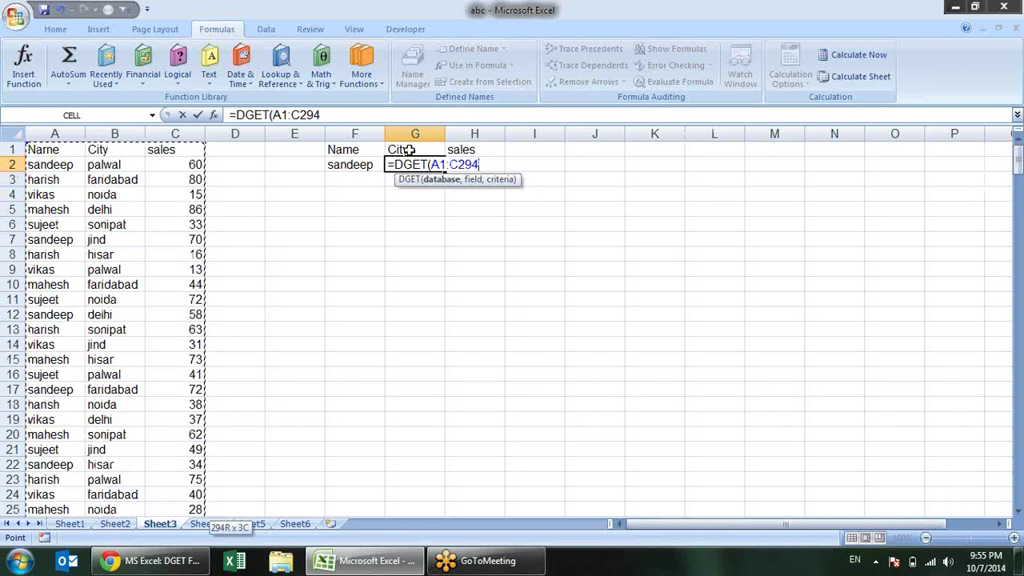
pyautogui.click(409, 150)
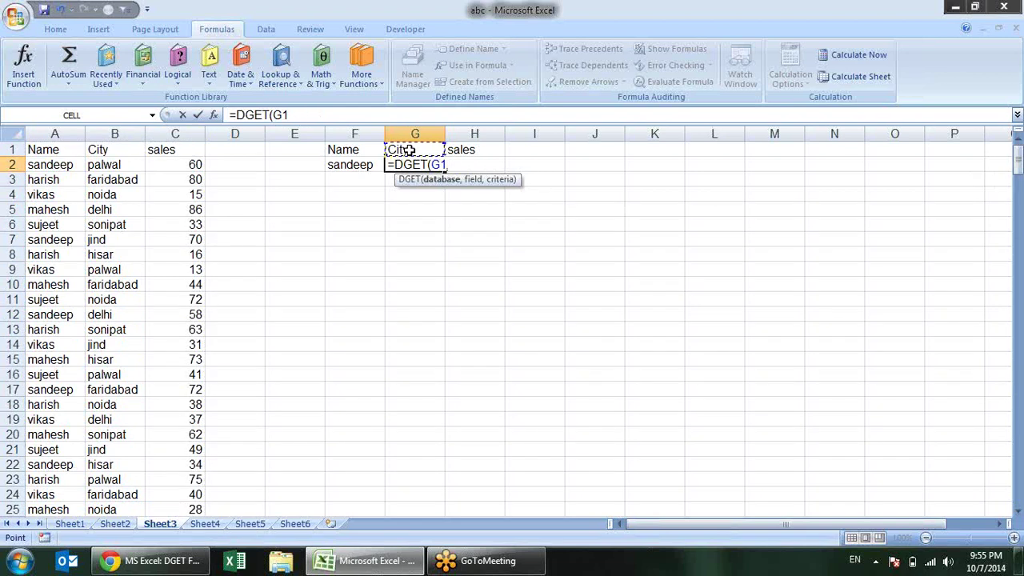
pyautogui.write(',')
pyautogui.press('BackSpace')
pyautogui.press('BackSpace')
pyautogui.press('BackSpace')
pyautogui.click(183, 151)
pyautogui.hotkey('ctrl', 'shift', 'Left')
pyautogui.hotkey('ctrl', 'shift', 'Down')
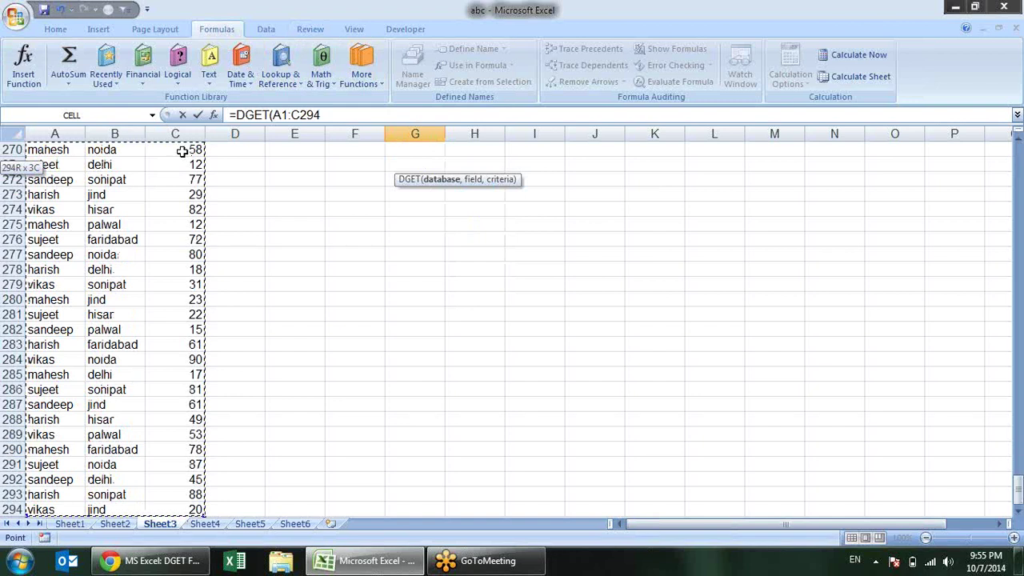
pyautogui.write(',')
# - Complete =DGET(A1:C294,G1,F1:F2) with field G1 and criteria F1:F2, returning #NUM!
pyautogui.scroll(15, 273, 196)
pyautogui.scroll(17, 272, 195)
pyautogui.scroll(11, 273, 196)
pyautogui.scroll(14, 270, 196)
pyautogui.scroll(15, 269, 196)
pyautogui.scroll(11, 268, 195)
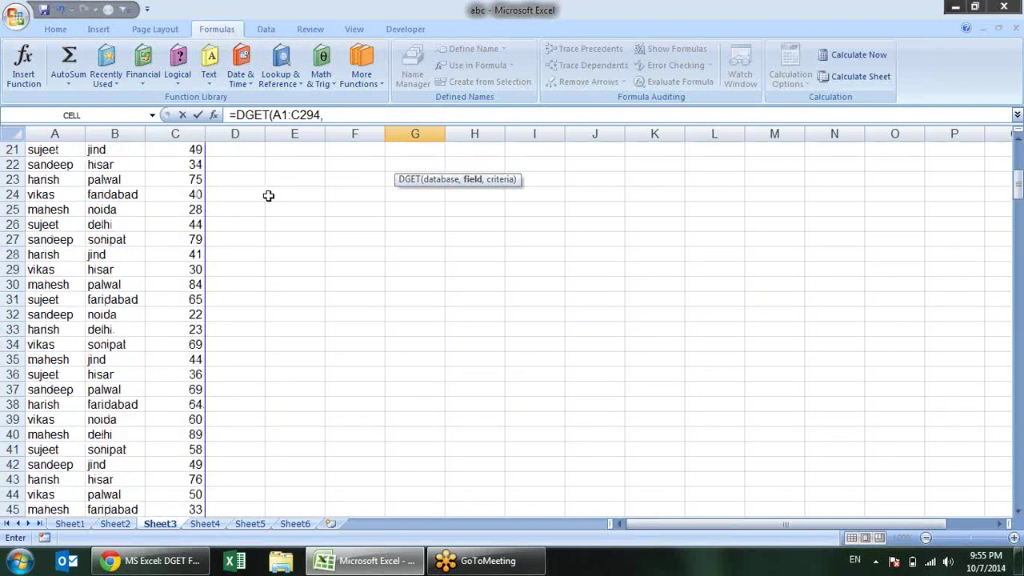
pyautogui.scroll(7, 268, 196)
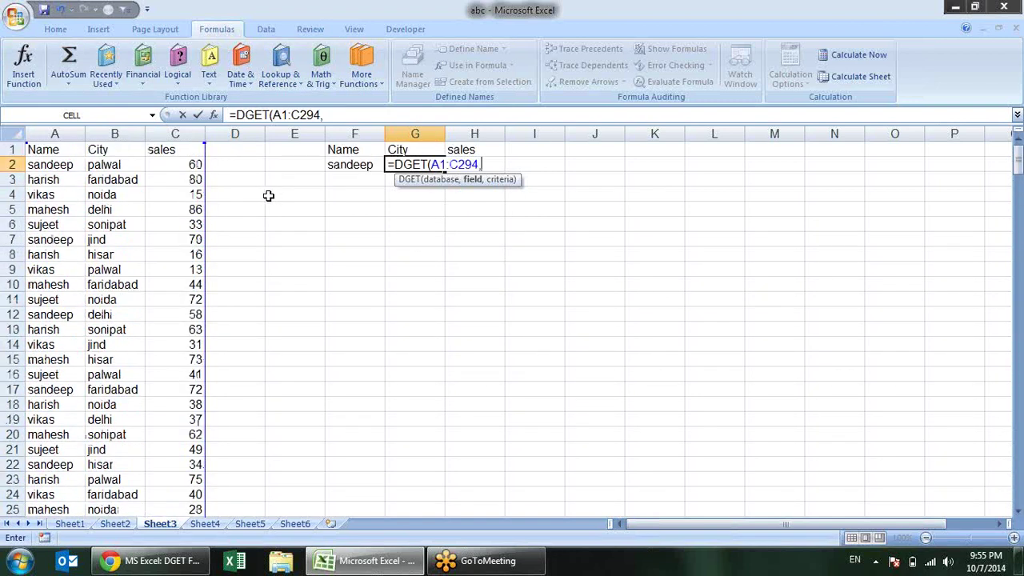
pyautogui.click(416, 150)
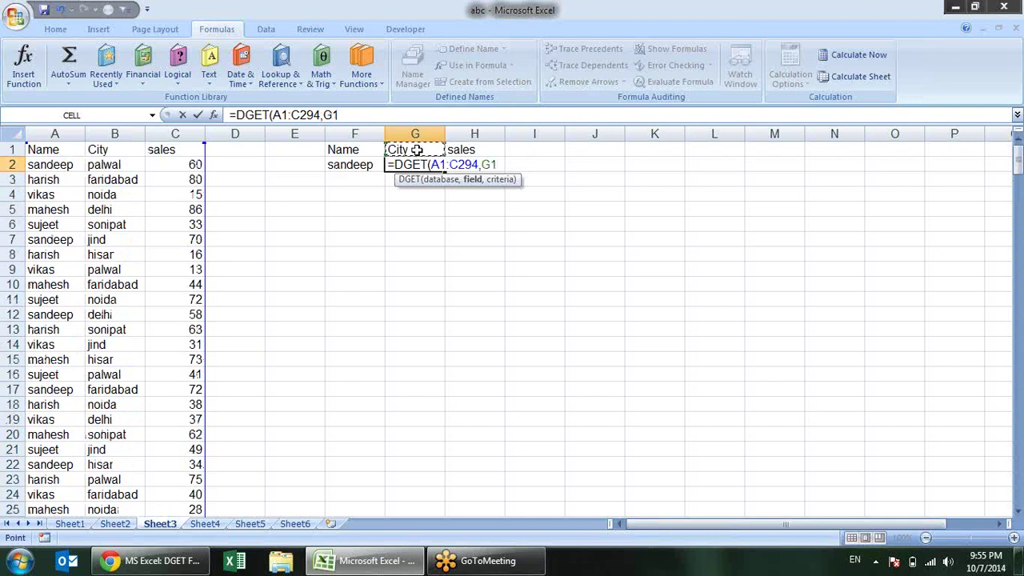
pyautogui.write(',')
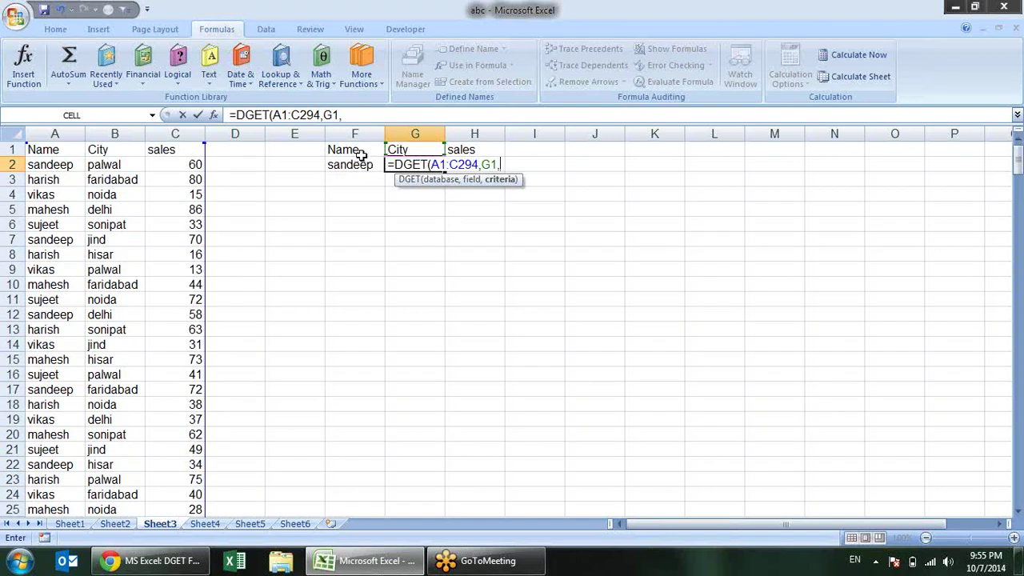
pyautogui.moveTo(361, 152); pyautogui.dragTo(362, 165)
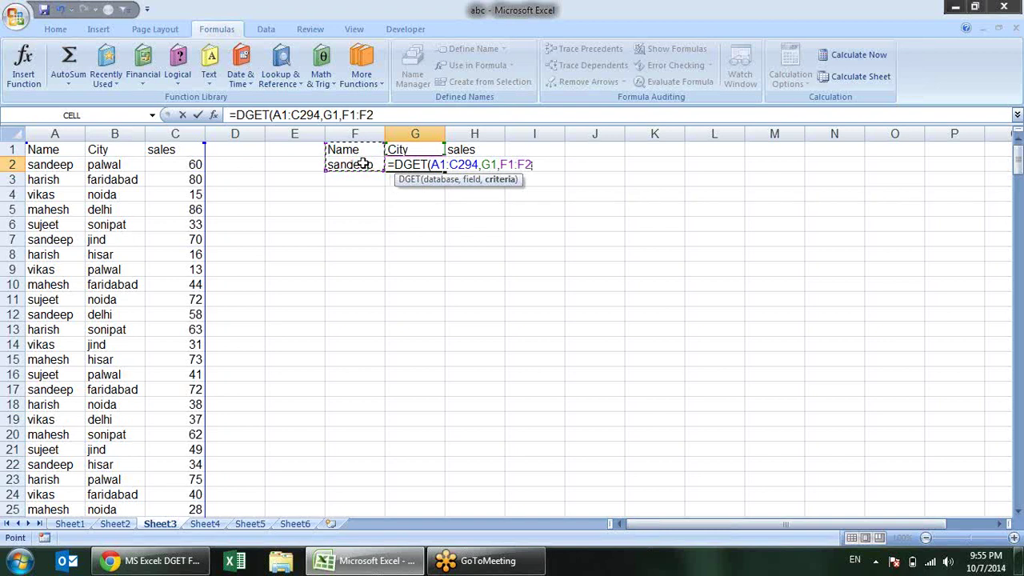
pyautogui.write(')')
pyautogui.press('Return')
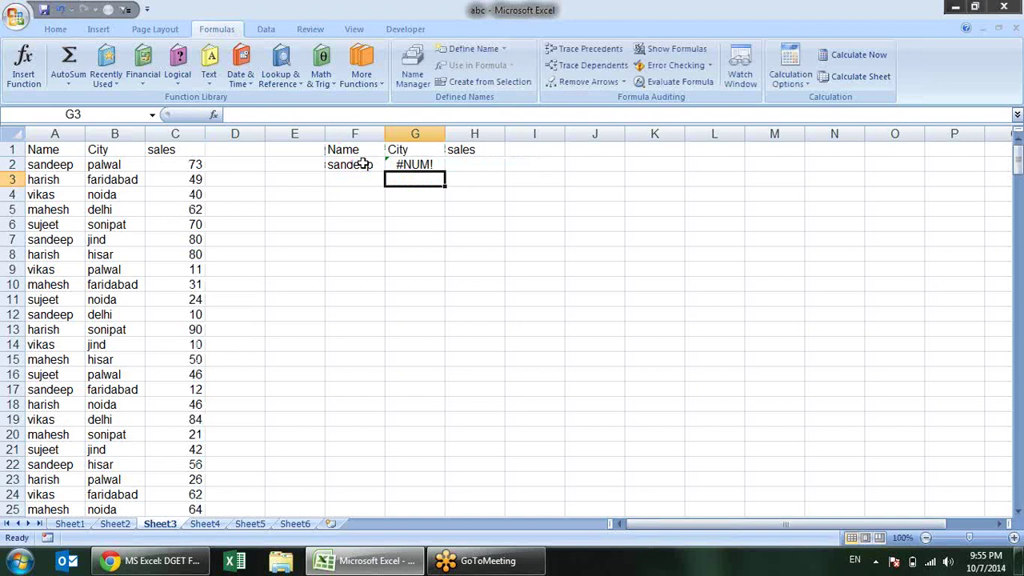
# - Shorten the name in both the F2 criterion and A2 to 'sand'
pyautogui.press('Up')
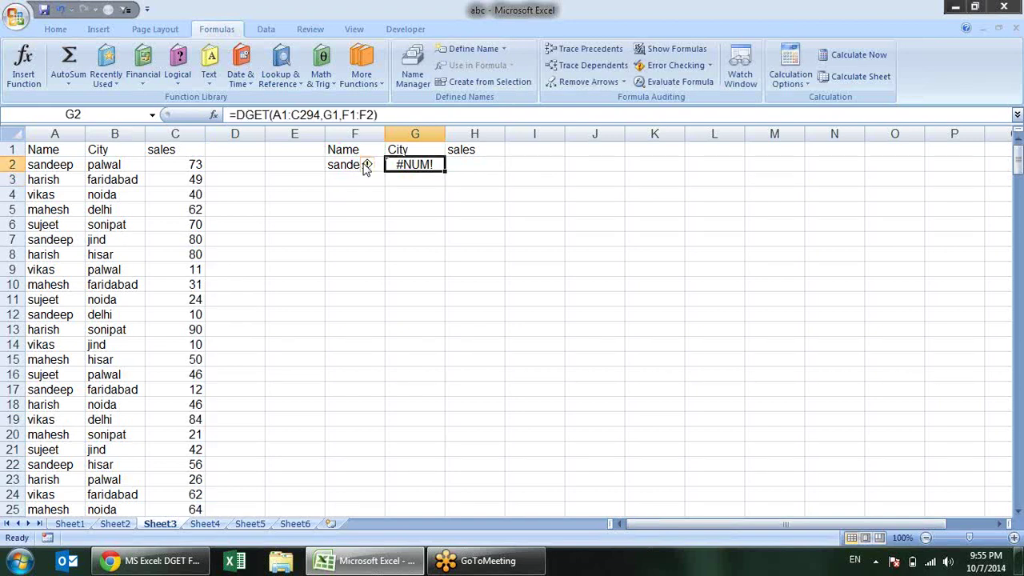
pyautogui.press('Left')
pyautogui.press('Left')
pyautogui.press('Left')
pyautogui.press('Right')
pyautogui.press('Right')
pyautogui.press('F2')
pyautogui.press('BackSpace')
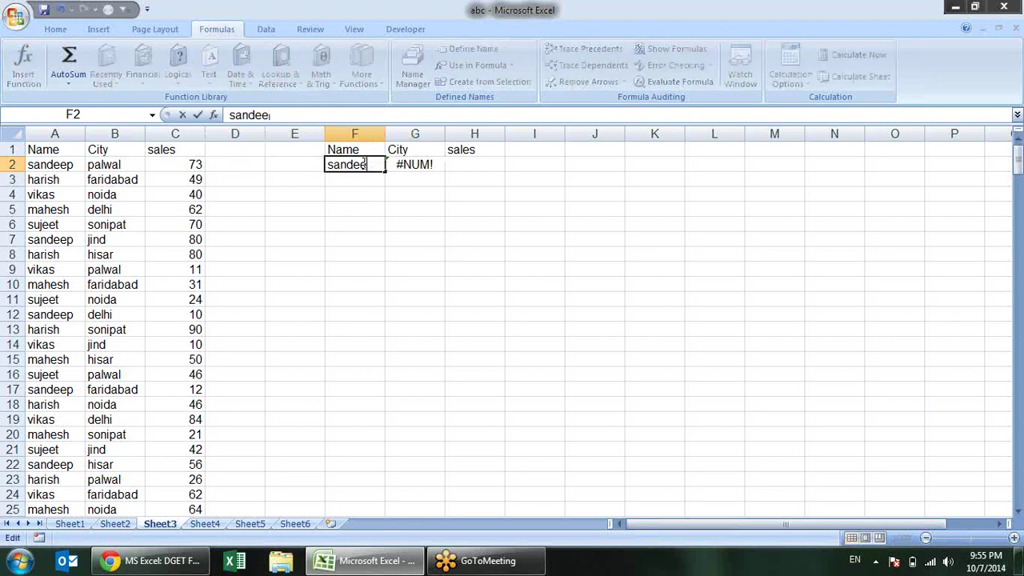
pyautogui.press('BackSpace')
pyautogui.press('BackSpace')
pyautogui.press('Return')
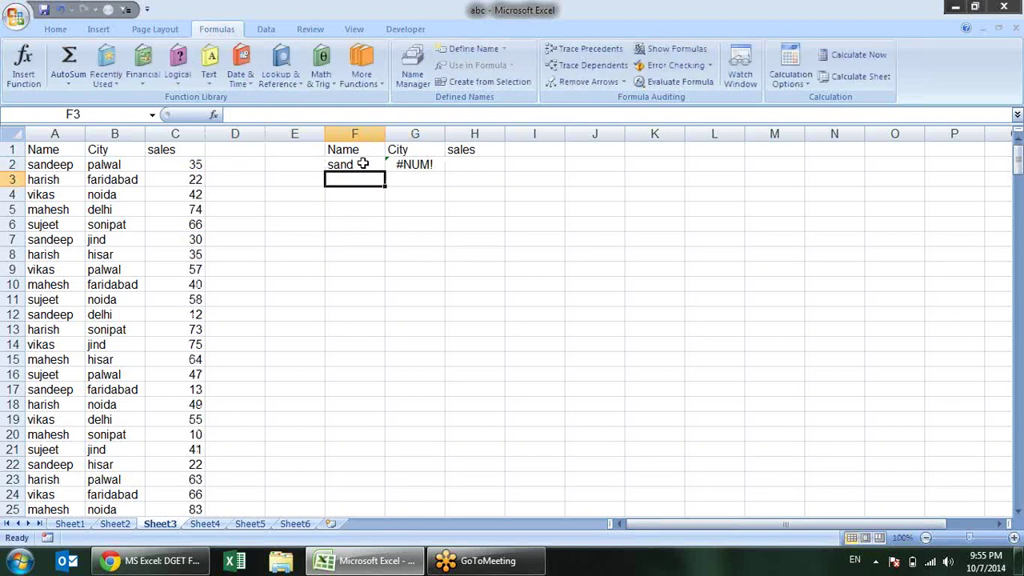
pyautogui.click(75, 166)
pyautogui.press('F2')
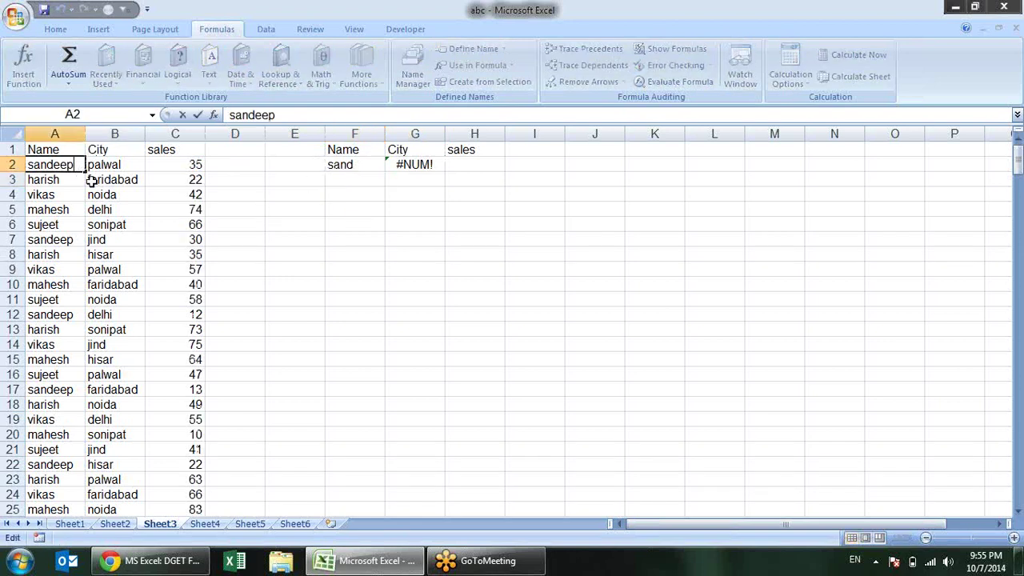
pyautogui.press('BackSpace')
pyautogui.press('BackSpace')
pyautogui.press('BackSpace')
pyautogui.press('Return')
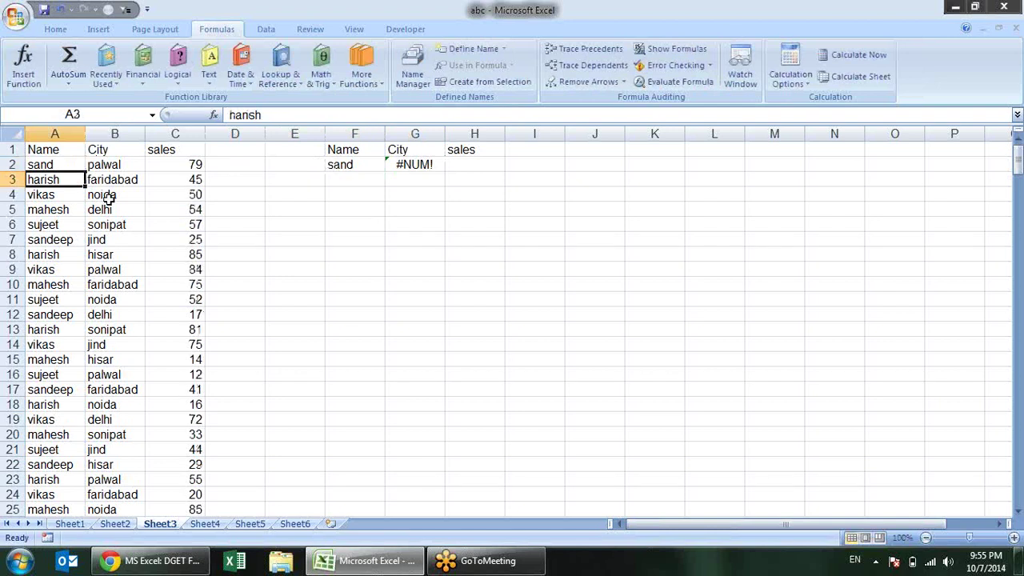
# - Recommit G2's DGET formula, still #NUM!, and bring up Chrome's DGET reference page
pyautogui.click(404, 165)
pyautogui.press('F2')
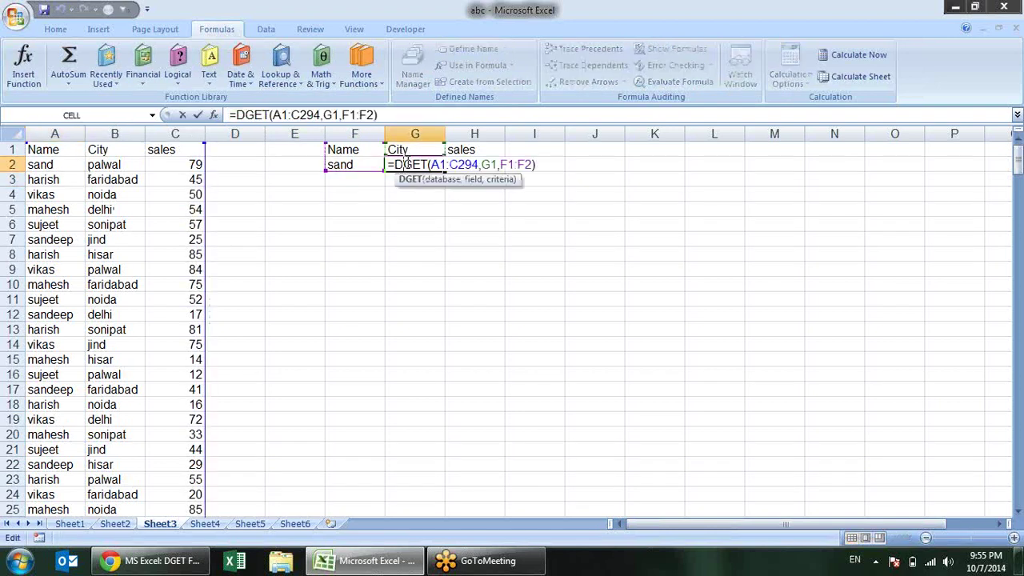
pyautogui.hotkey('ctrl', 'shift', 'Return')
pyautogui.hotkey('ctrl', 'z')
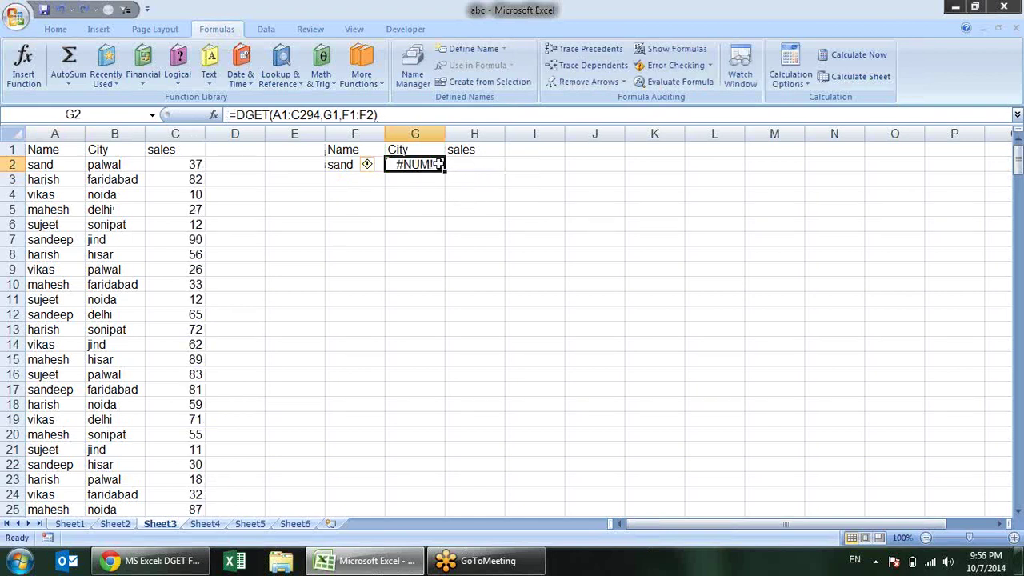
pyautogui.hotkey('alt', 'Tab')
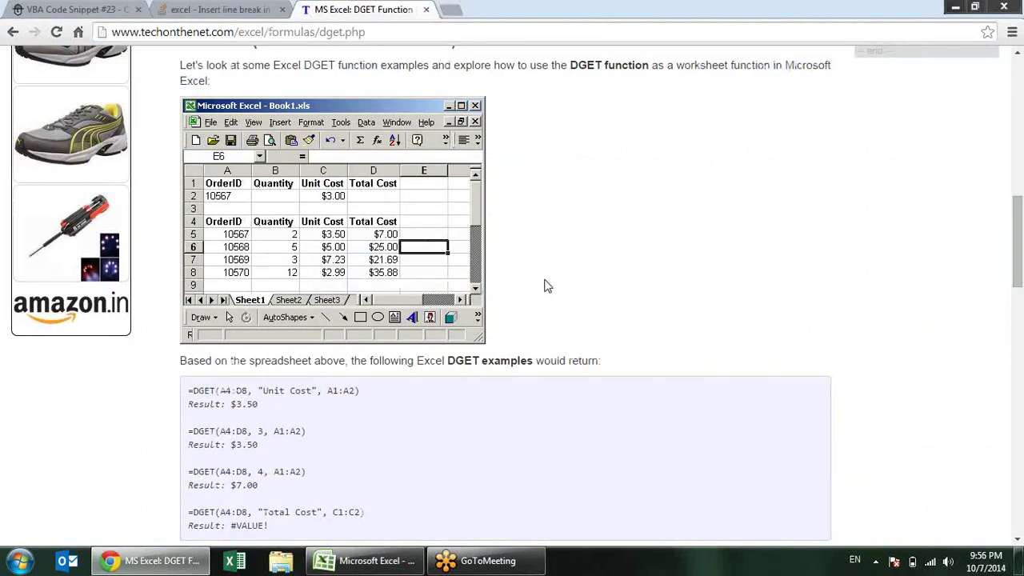
# - Scroll down to the DGET examples in Chrome, then return to the abc workbook
pyautogui.scroll(-2, 563, 182)
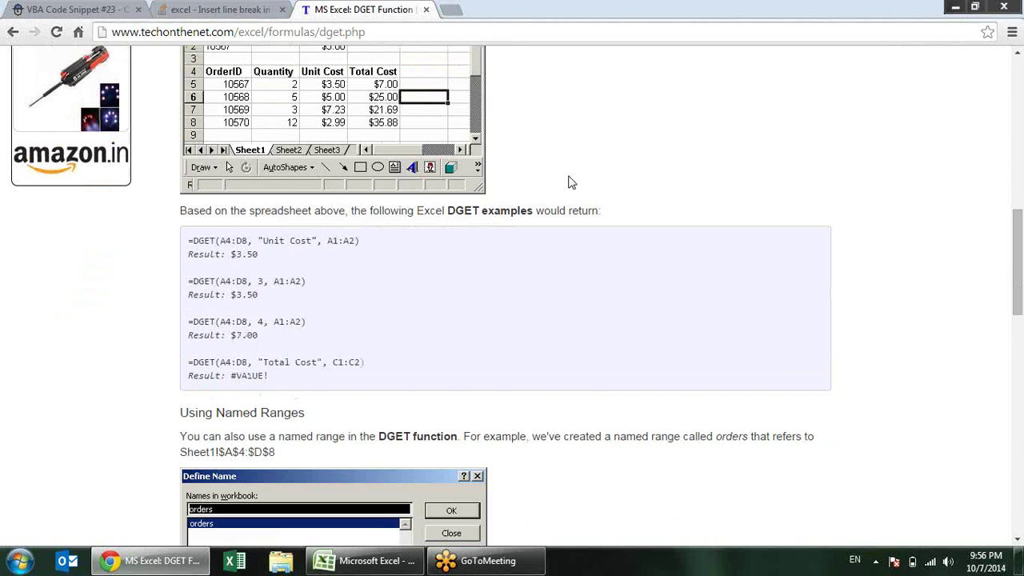
pyautogui.hotkey('alt', 'Tab')
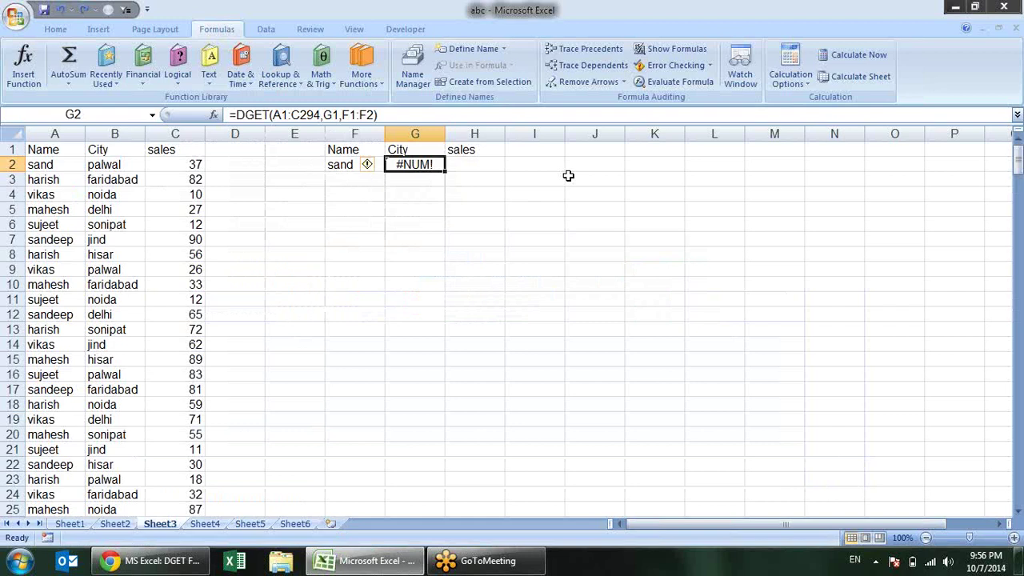
# - Replace G1 with "City" in G2's formula, making it =DGET(A1:C294,"City",F1:F2), which still shows #NUM!
pyautogui.press('F2')
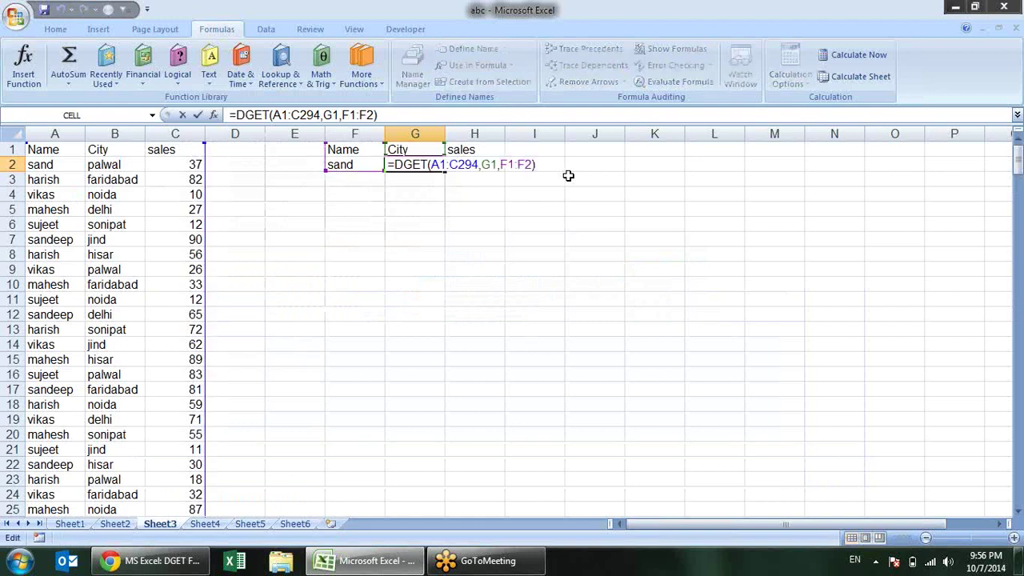
pyautogui.hotkey('ctrl', 'Return')
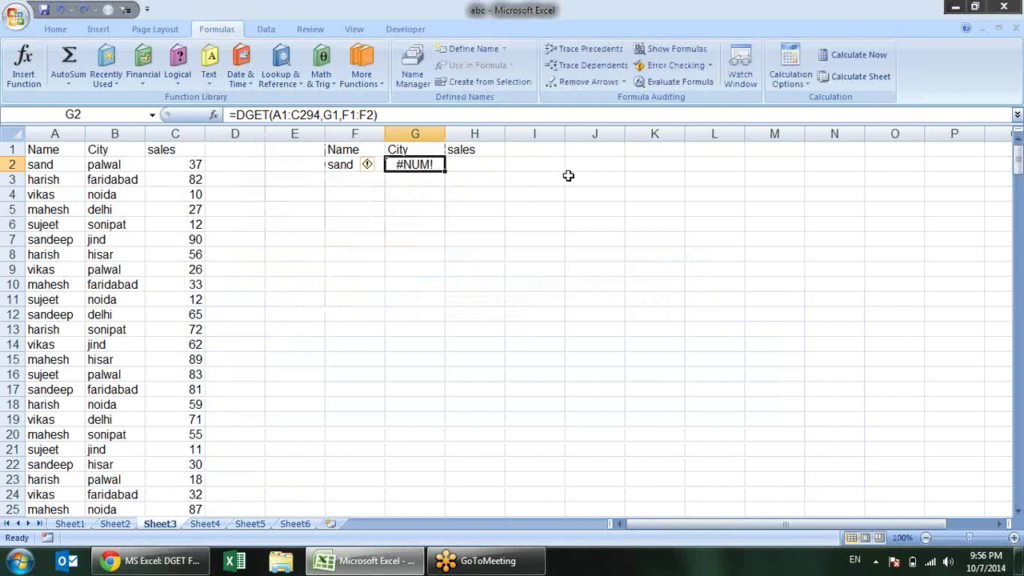
pyautogui.press('F2')
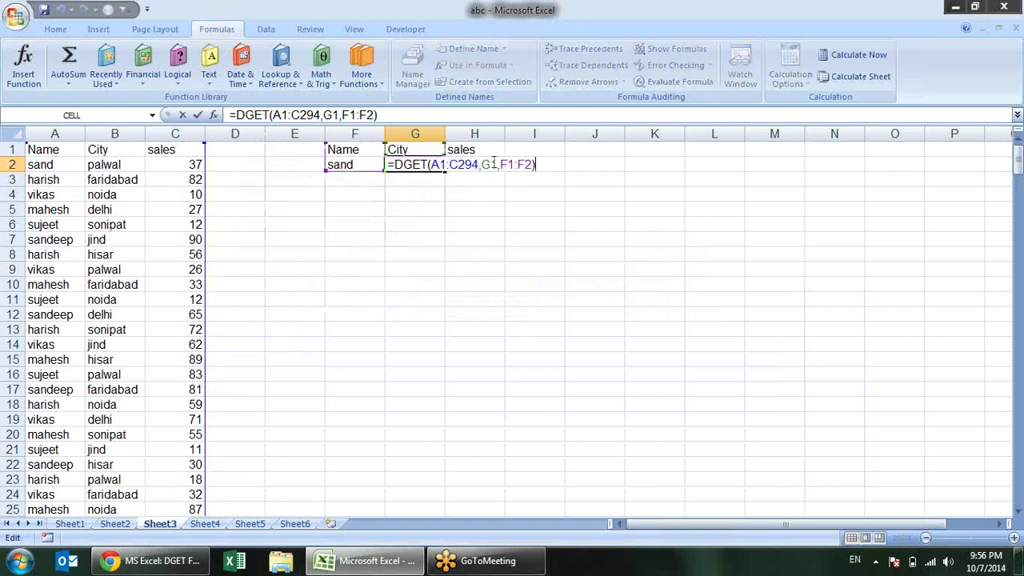
pyautogui.click(492, 164)
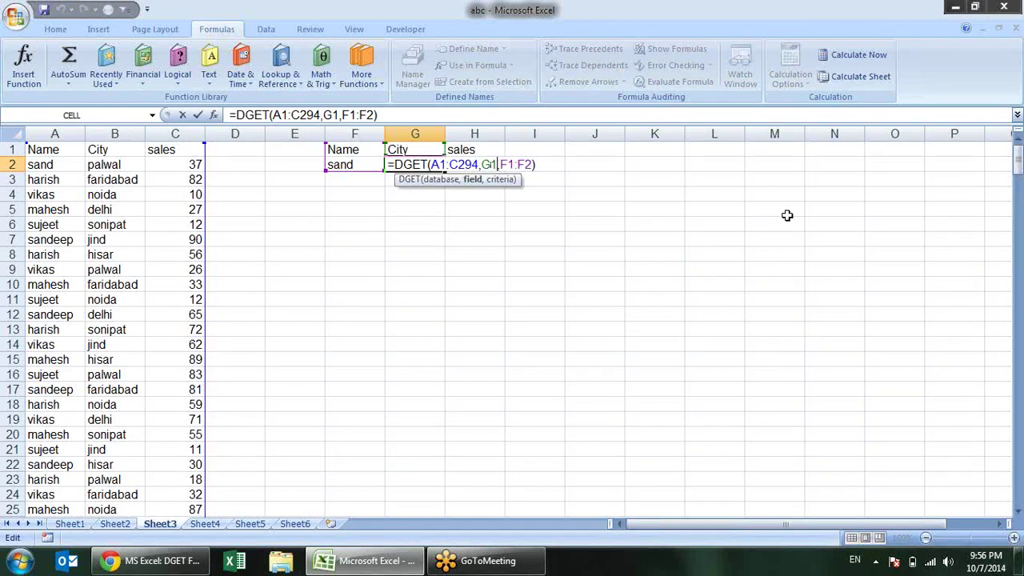
pyautogui.press('BackSpace')
pyautogui.press('Delete')
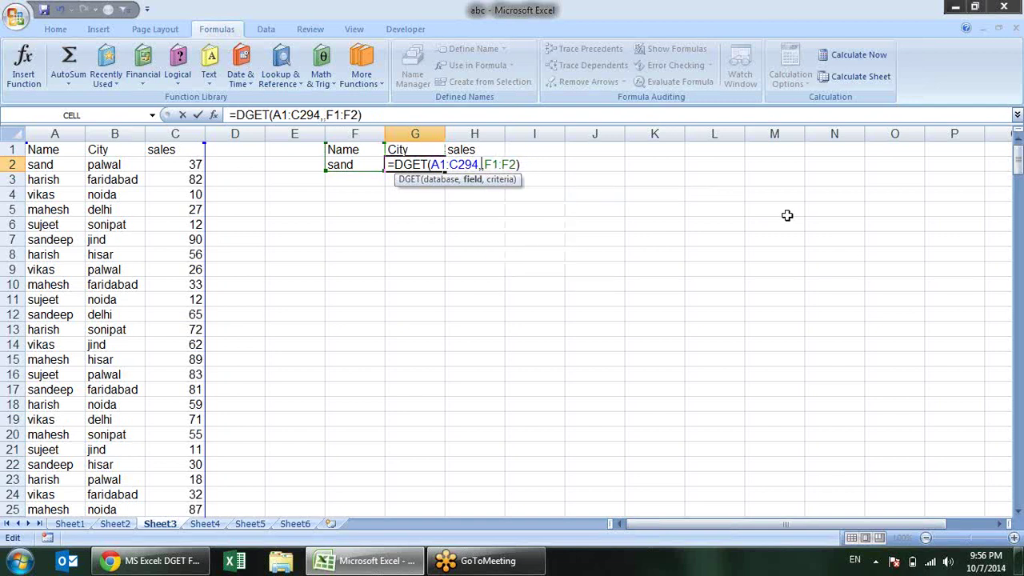
pyautogui.write('"City')
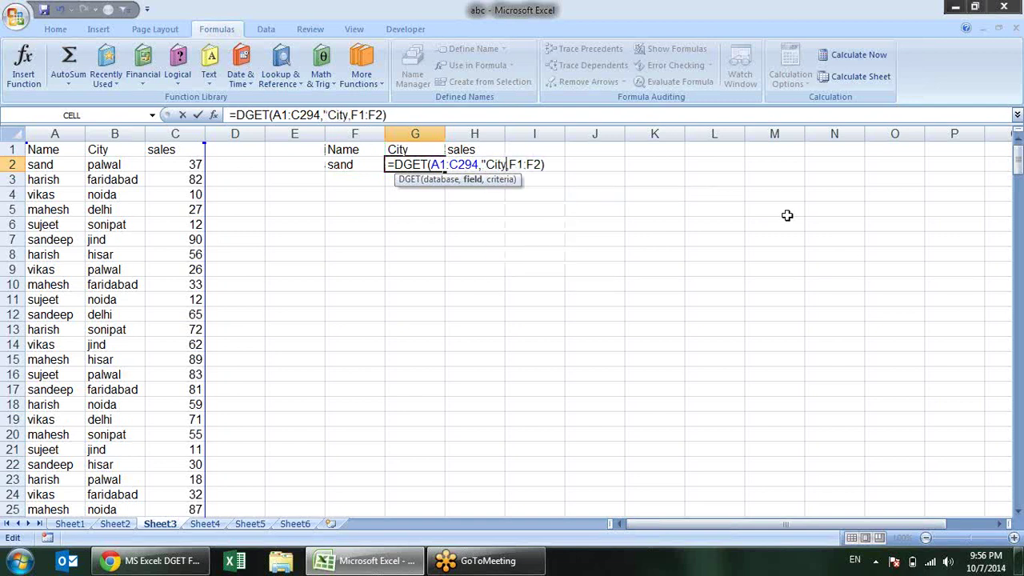
pyautogui.write('"')
pyautogui.press('Return')
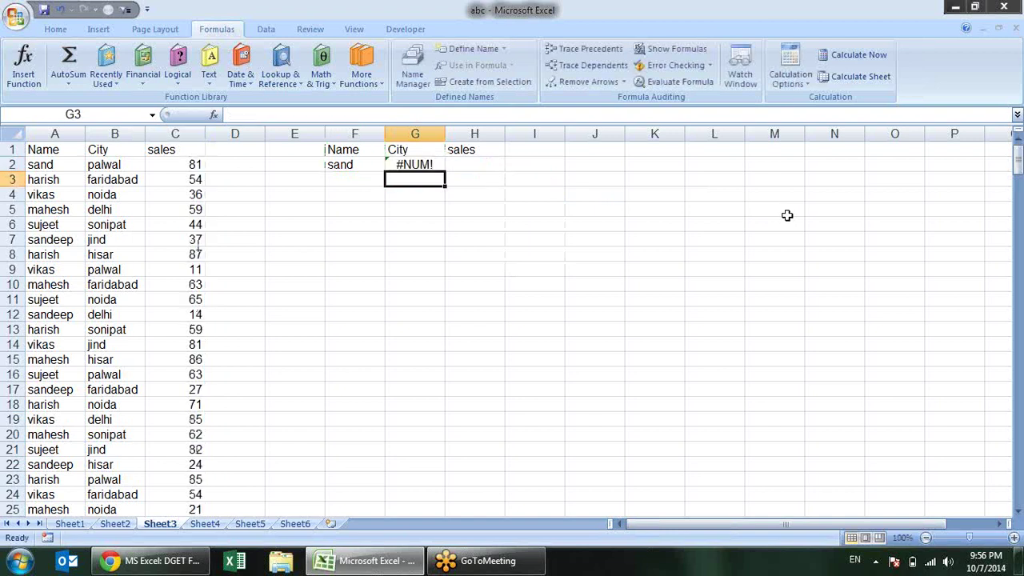
pyautogui.click(434, 163)
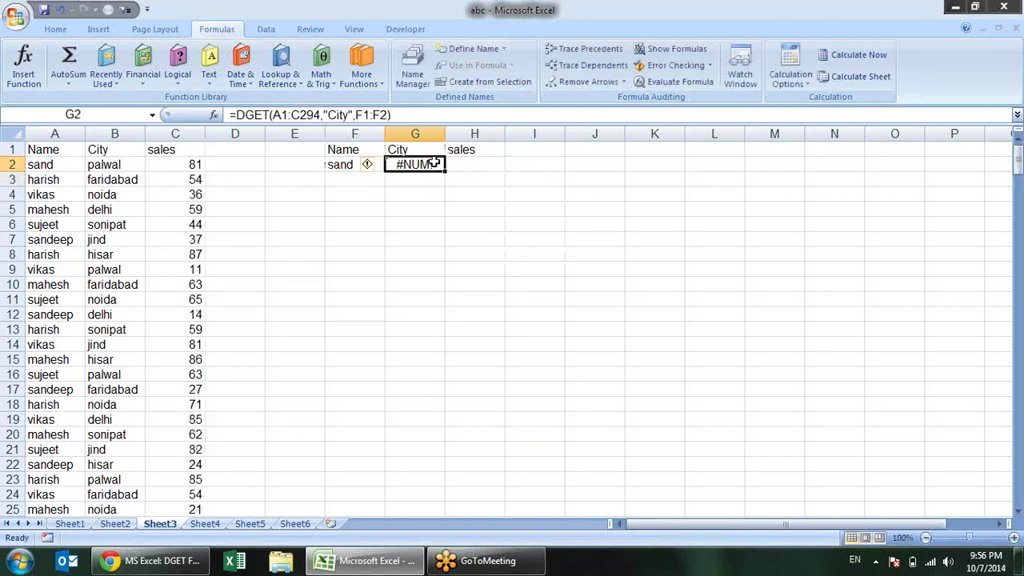
pyautogui.doubleClick(434, 163)
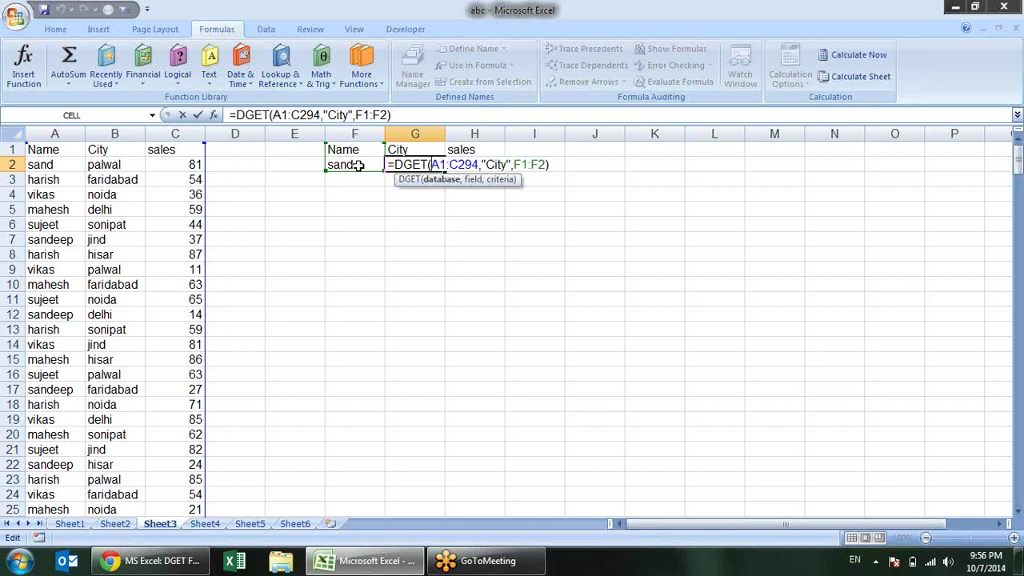
pyautogui.press('Return')
# - Compare the first DGET example's formula and its A1:A2 criteria argument, then read further down
pyautogui.hotkey('alt', 'Tab')
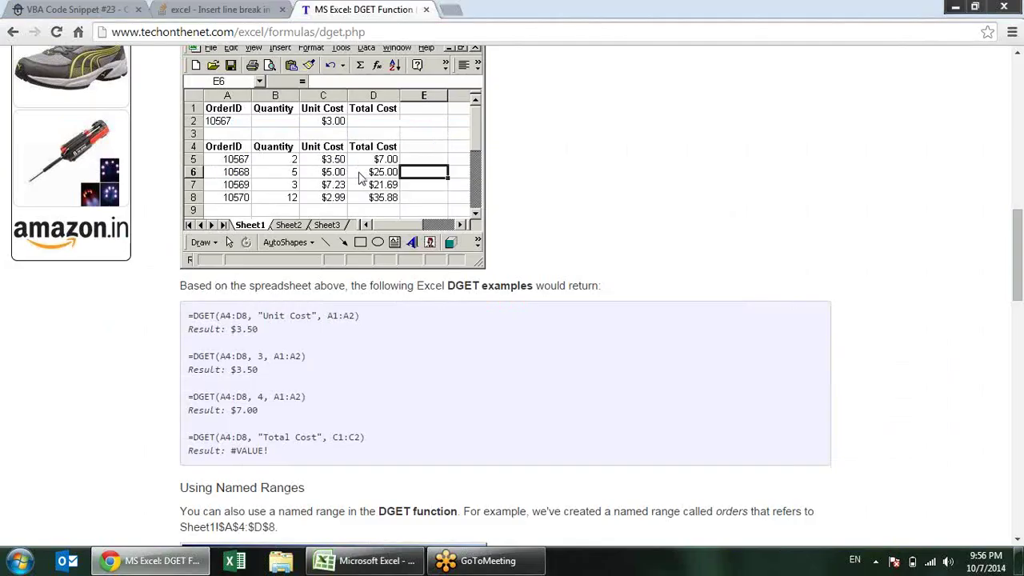
pyautogui.moveTo(225, 317); pyautogui.dragTo(247, 328)
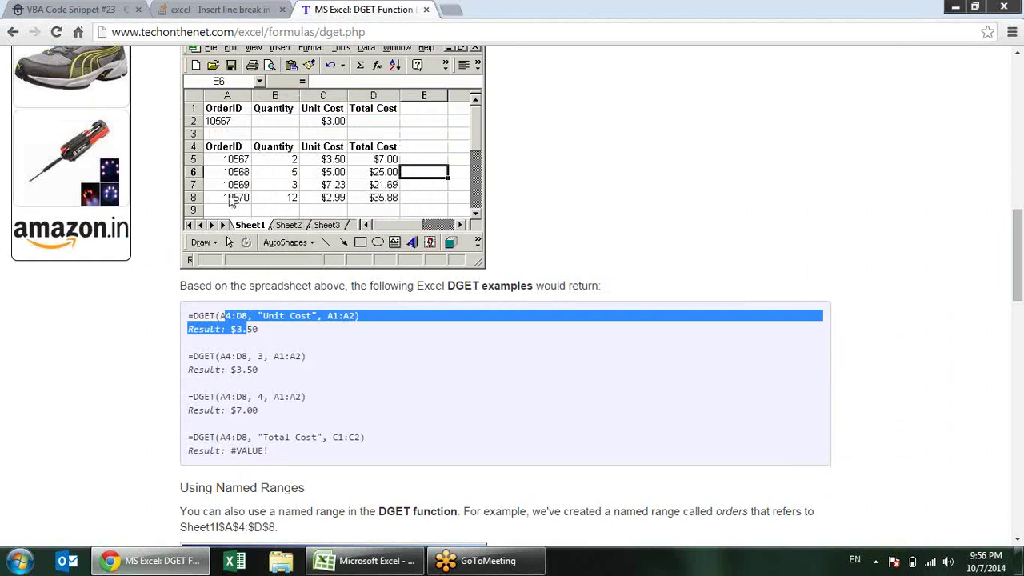
pyautogui.click(286, 331)
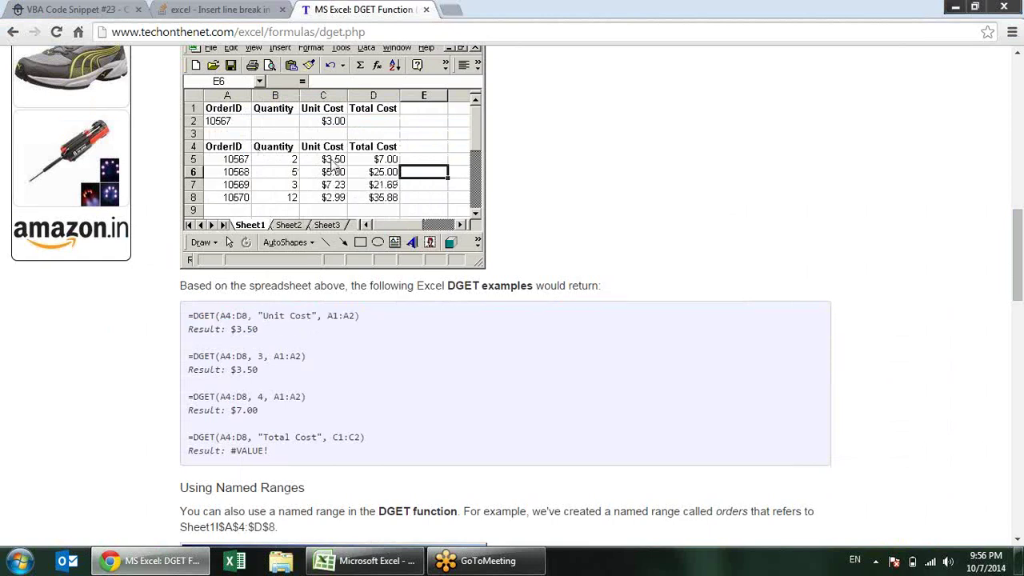
pyautogui.moveTo(262, 315); pyautogui.dragTo(371, 316)
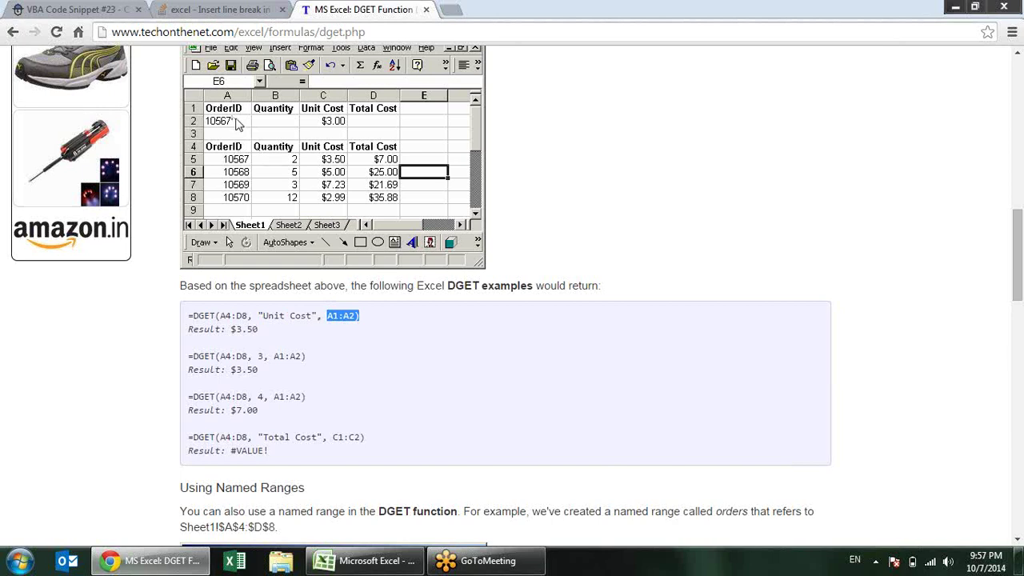
pyautogui.scroll(-1, 564, 201)
pyautogui.scroll(-1, 571, 219)
pyautogui.scroll(-1, 571, 219)
pyautogui.scroll(-2, 573, 218)
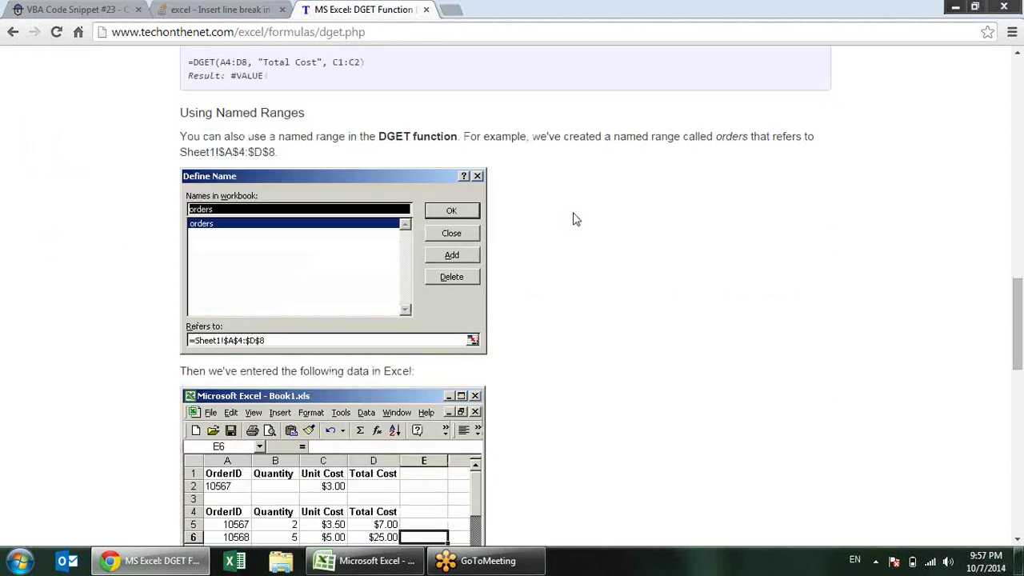
pyautogui.scroll(-2, 573, 218)
pyautogui.scroll(-3, 572, 218)
pyautogui.hotkey('alt', 'Tab')
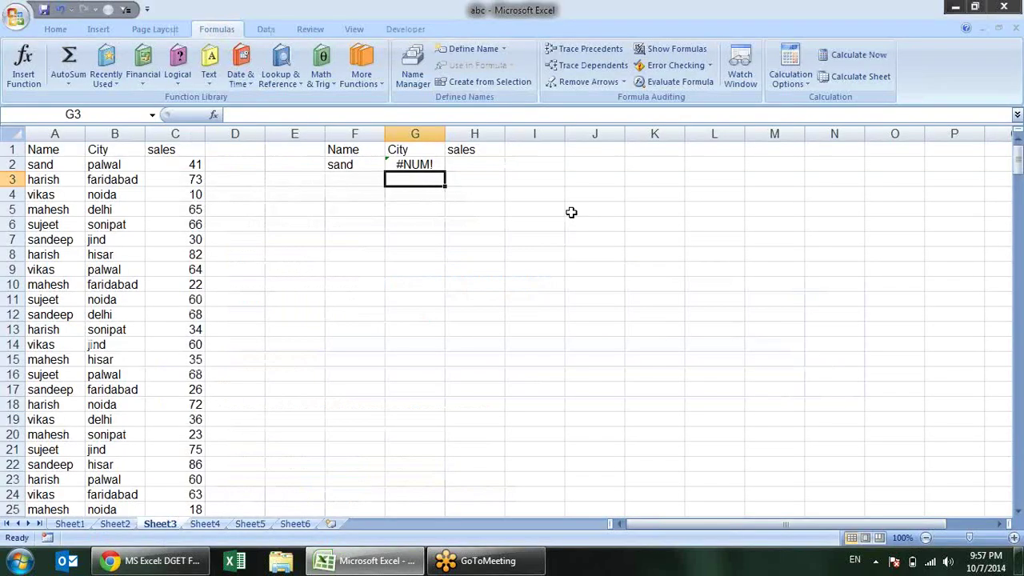
pyautogui.doubleClick(418, 163)
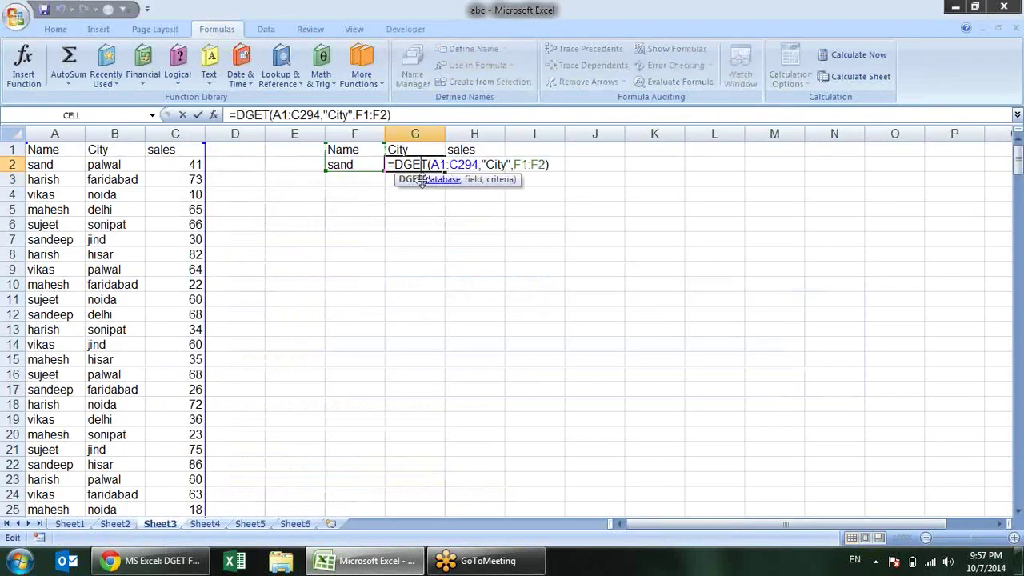
pyautogui.click(214, 115)
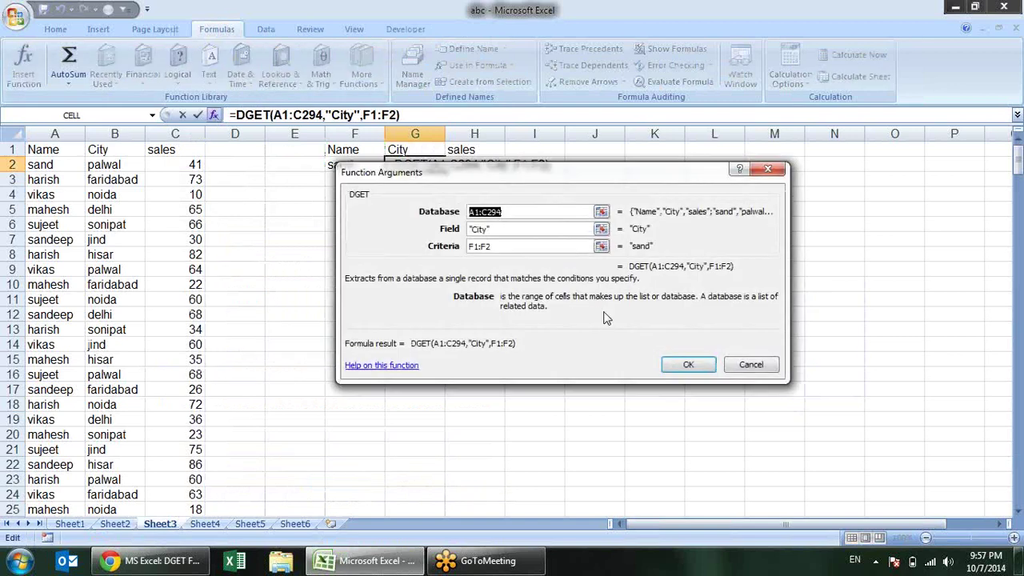
pyautogui.click(527, 248)
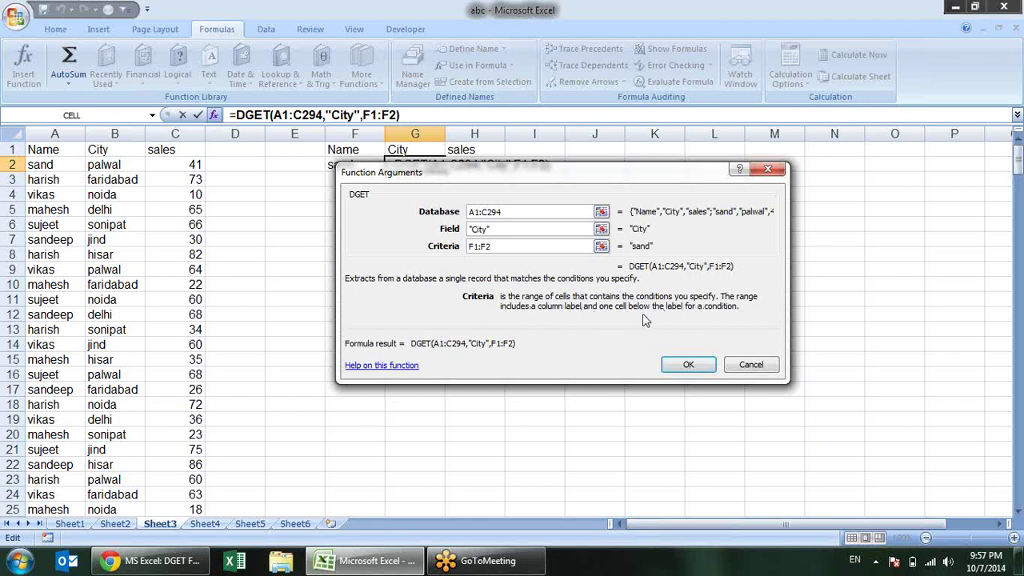
pyautogui.press('Return')
pyautogui.moveTo(44, 148); pyautogui.dragTo(176, 149)
# - Copy the A1:C1 headers into F1:H1 and A2's name into F2
pyautogui.hotkey('ctrl', 'c')
pyautogui.click(332, 150)
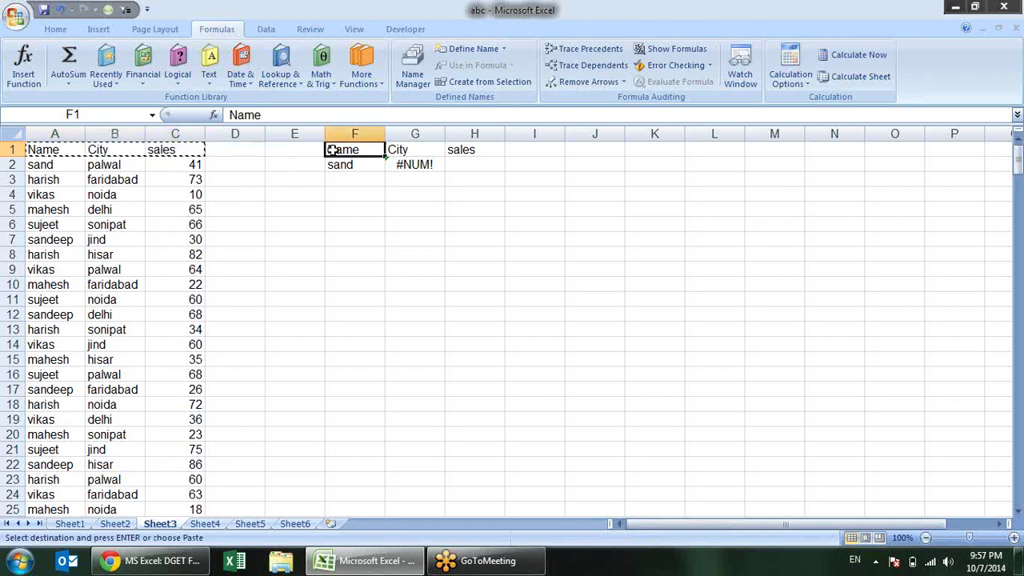
pyautogui.press('Return')
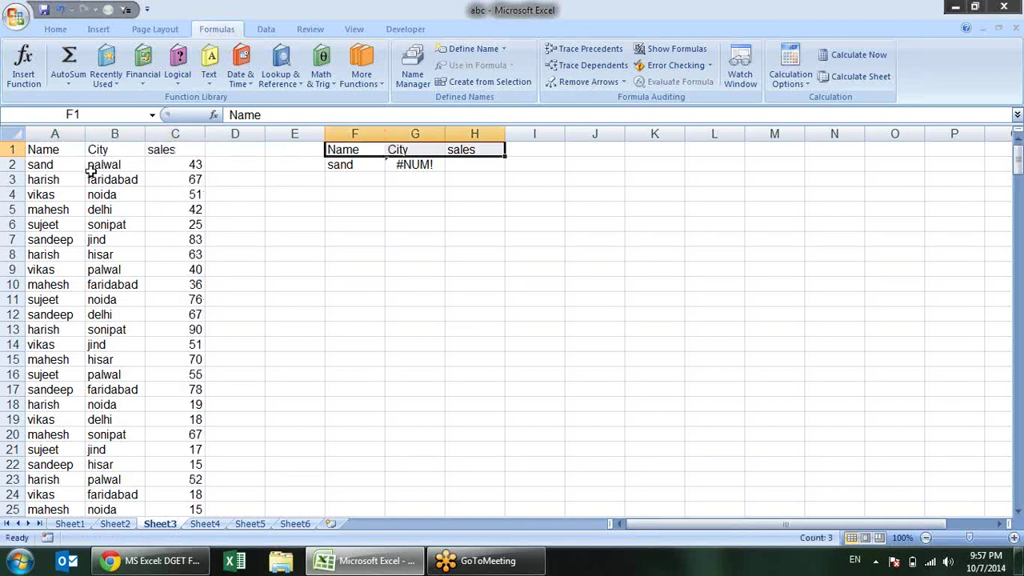
pyautogui.click(53, 164)
pyautogui.hotkey('ctrl', 'c')
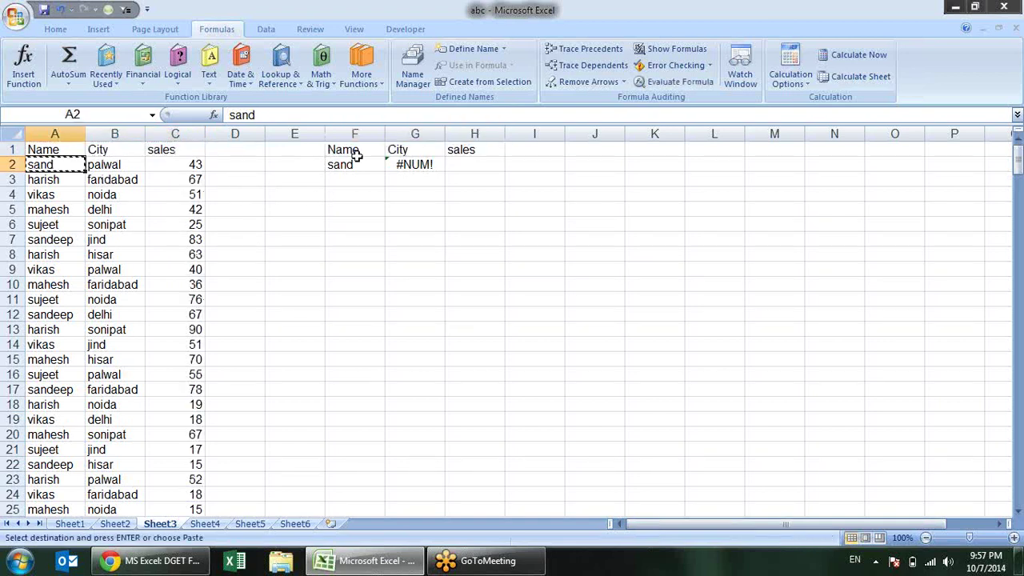
pyautogui.click(356, 164)
pyautogui.press('Return')
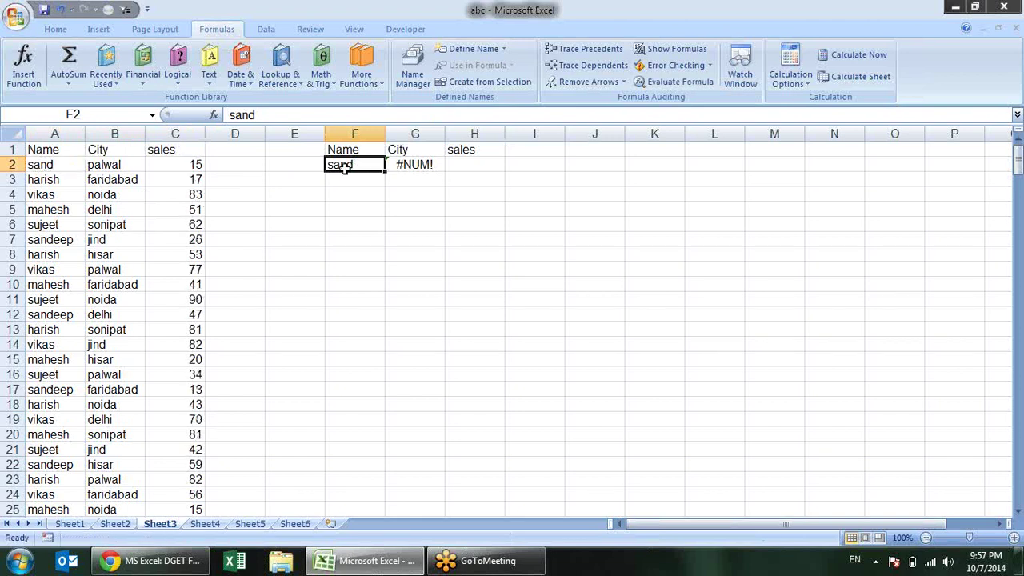
# - Replace A2's name with E001, then reopen G2's DGET formula at its City argument
pyautogui.click(53, 165)
pyautogui.write('E')
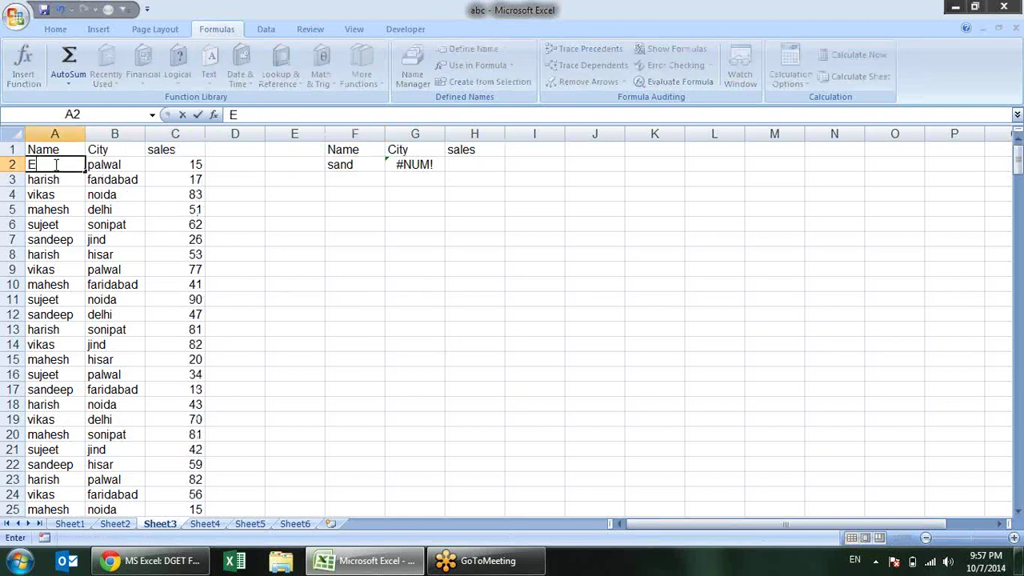
pyautogui.write('001')
pyautogui.press('Return')
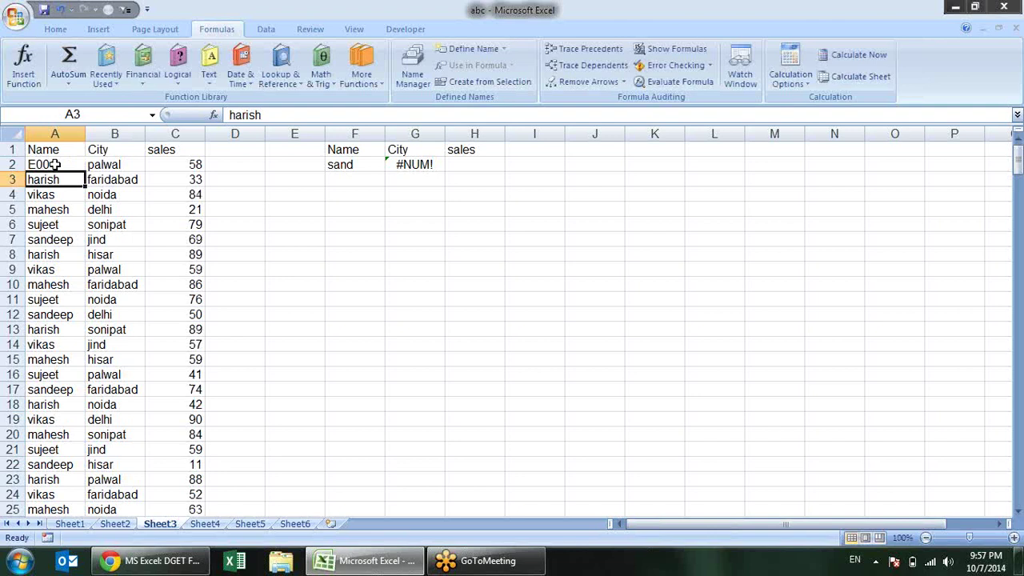
pyautogui.click(412, 164)
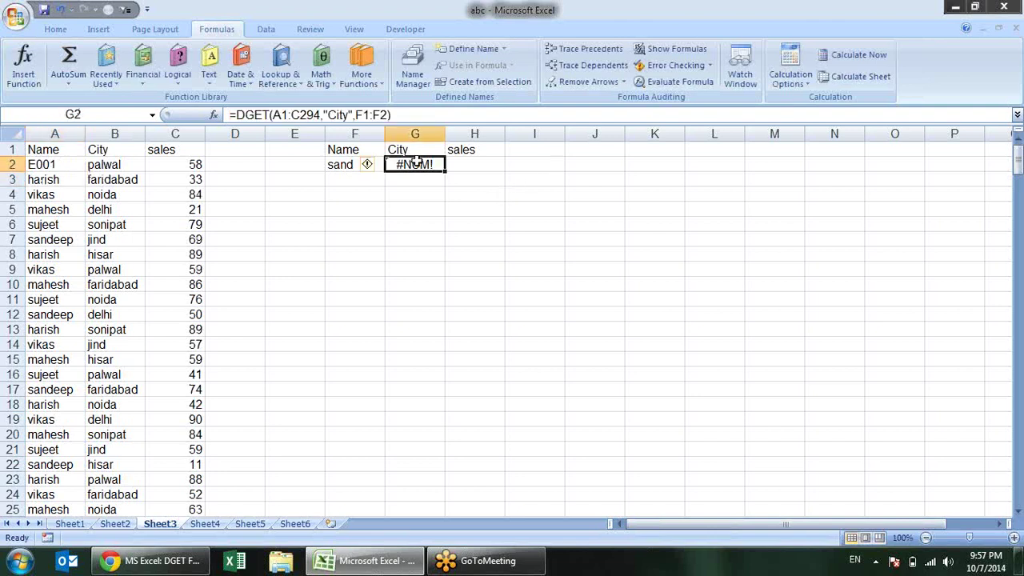
pyautogui.doubleClick(424, 164)
pyautogui.click(502, 164)
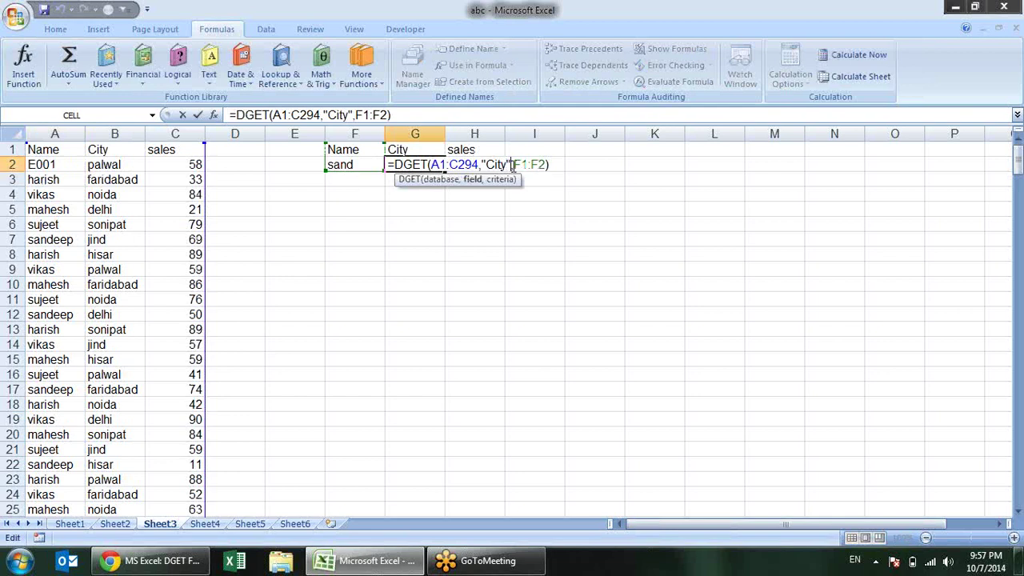
# - Revise G2's DGET to use H1 as the field and F2 as the criteria
pyautogui.press('BackSpace')
pyautogui.press('BackSpace')
pyautogui.press('BackSpace')
pyautogui.press('BackSpace')
pyautogui.press('BackSpace')
pyautogui.press('BackSpace')
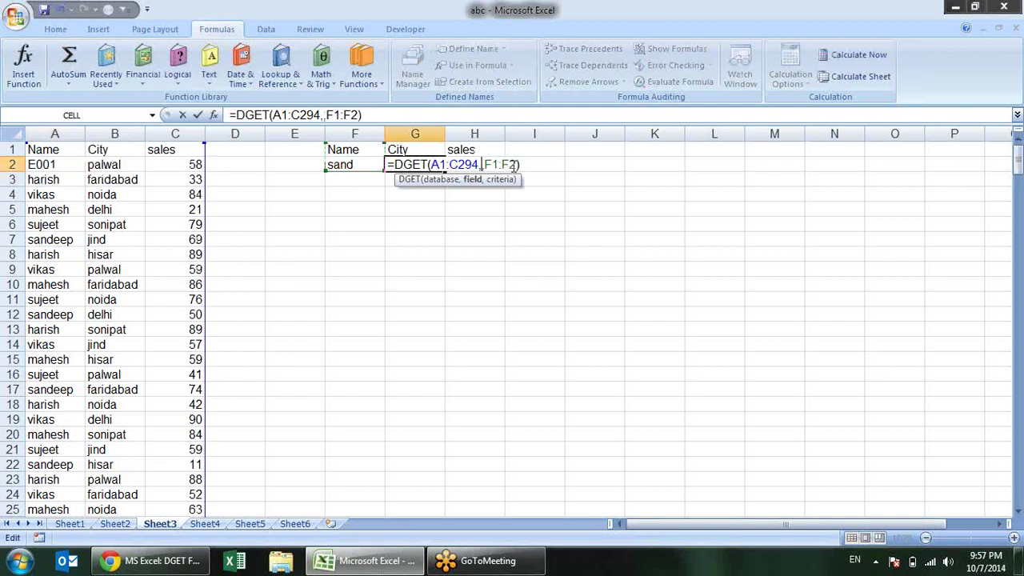
pyautogui.click(461, 149)
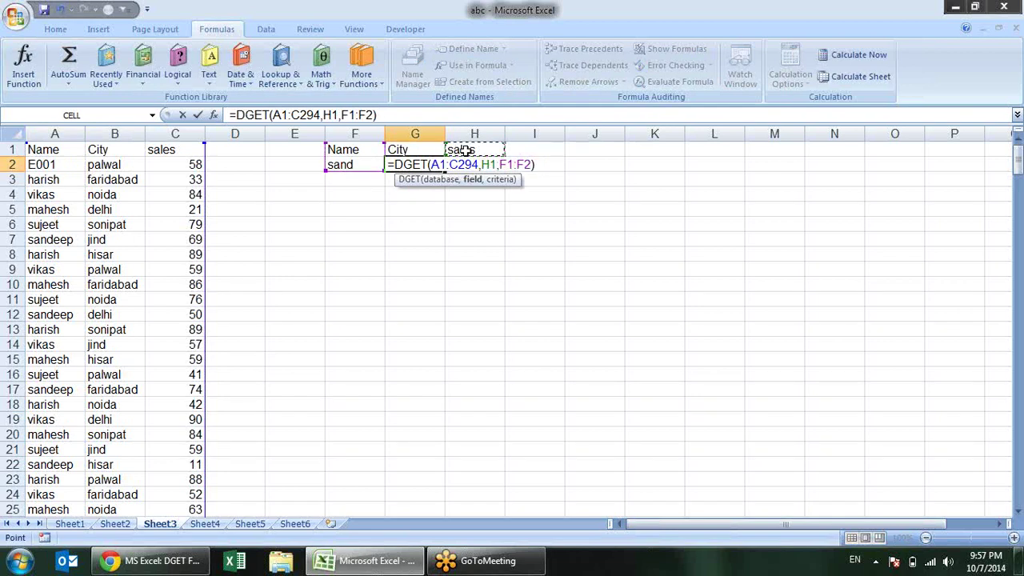
pyautogui.press('Return')
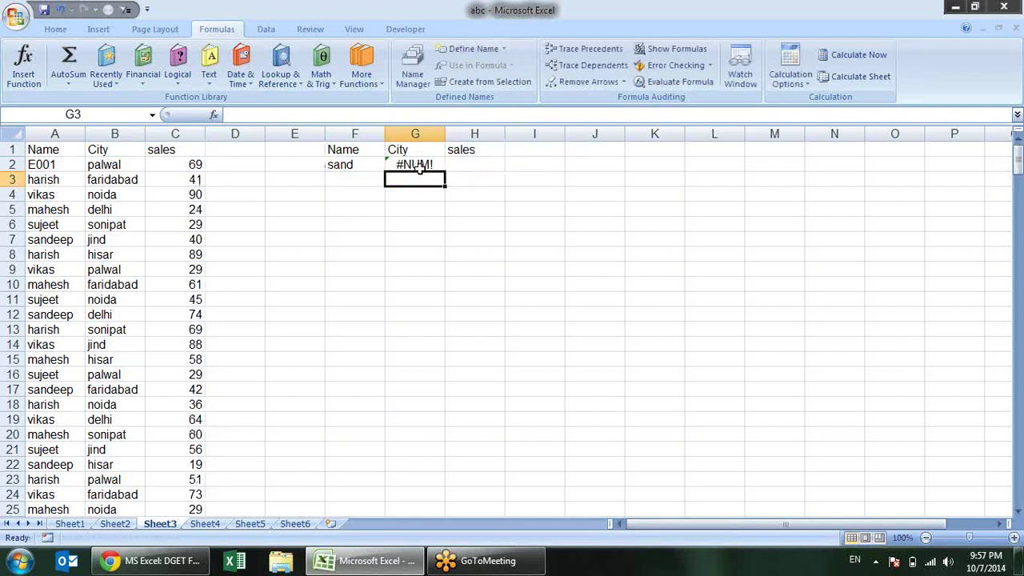
pyautogui.click(419, 164)
pyautogui.doubleClick(419, 164)
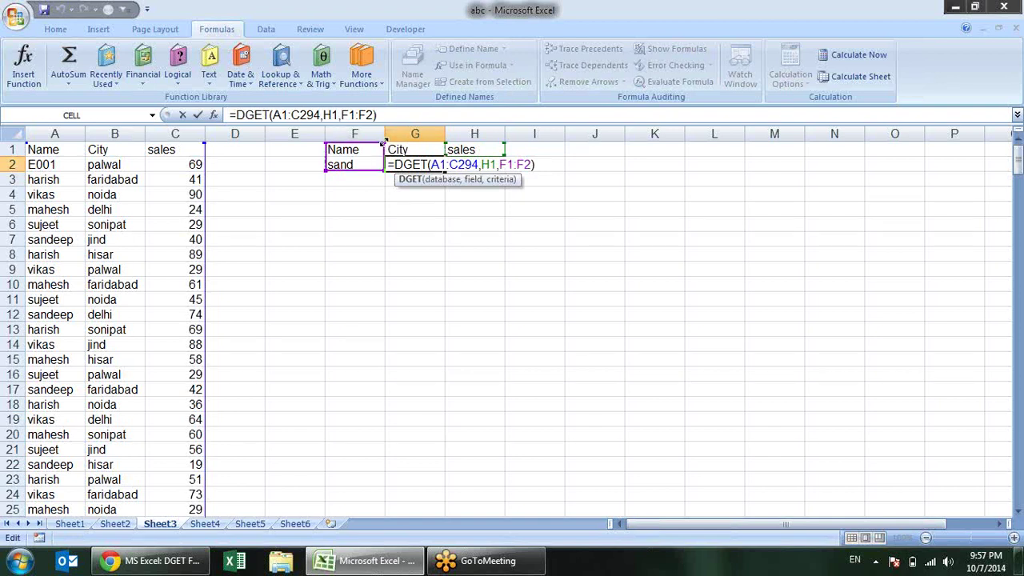
pyautogui.moveTo(383, 144); pyautogui.dragTo(372, 160)
pyautogui.press('Return')
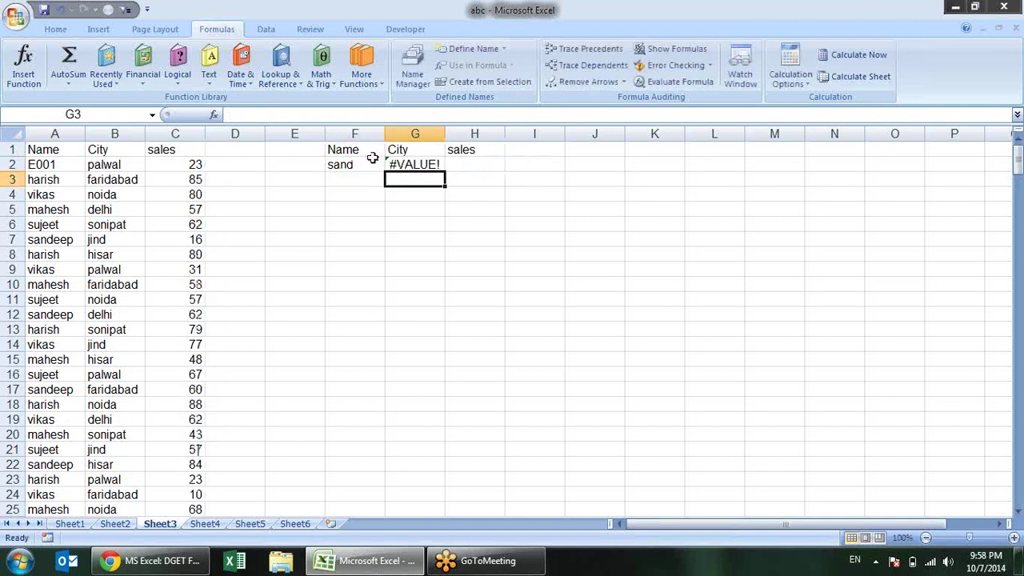
# - Delete the erroring DGET formula from G2, leaving the cell empty
pyautogui.press('Up')
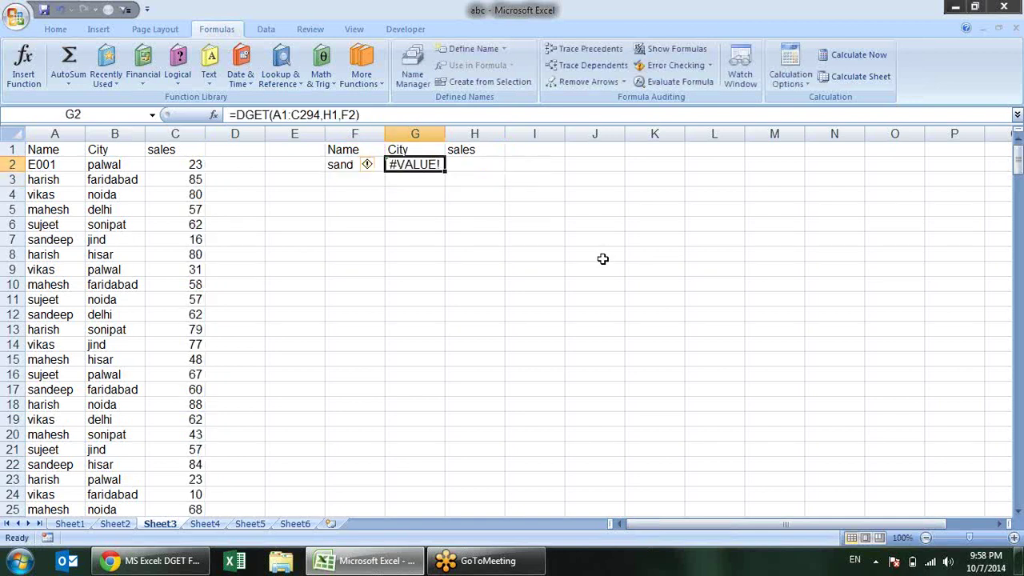
pyautogui.press('Delete')
pyautogui.hotkey('alt', 'Tab')
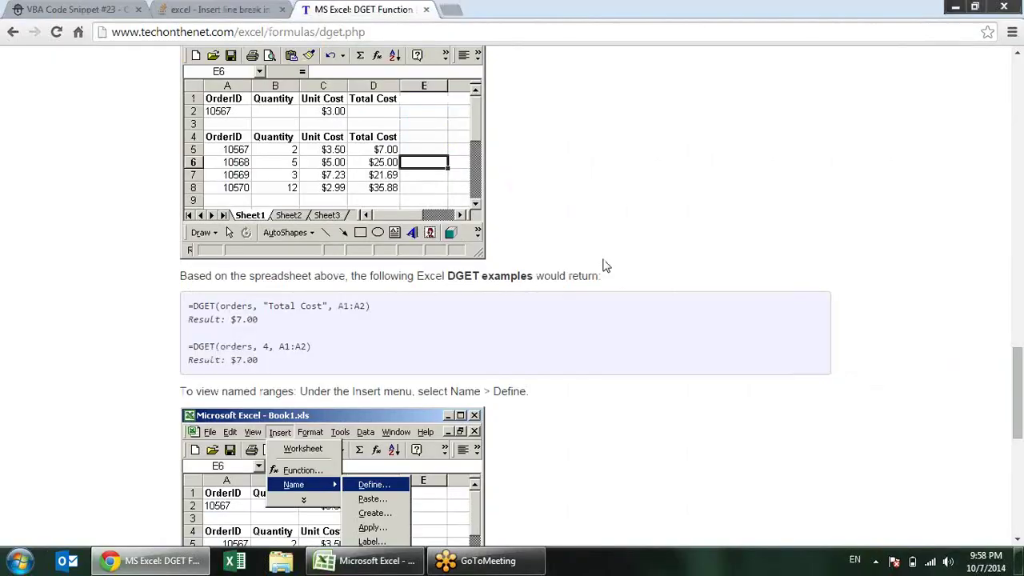
pyautogui.hotkey('alt', 'Tab')
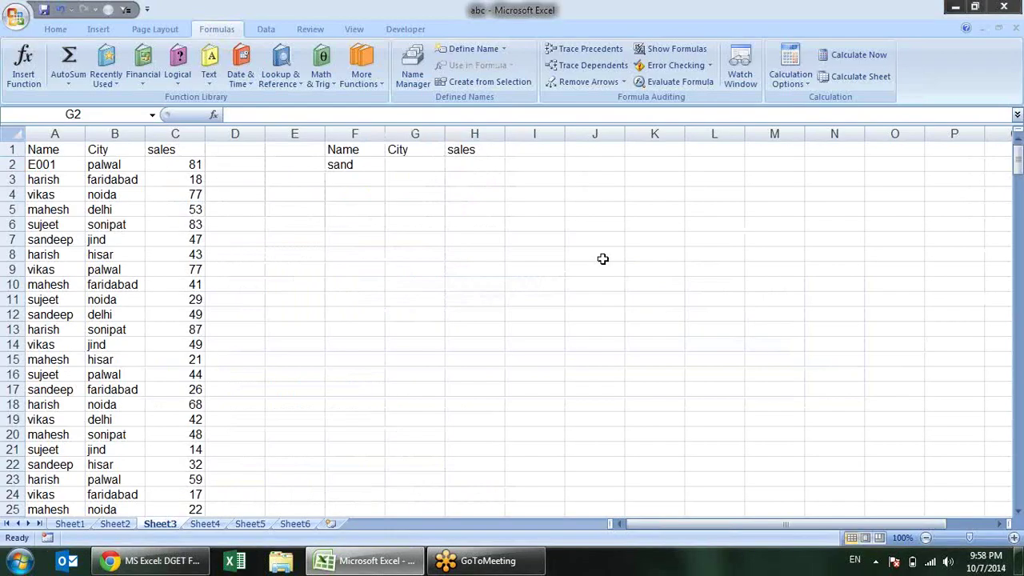
# - Check the criteria cells and return the Chrome reference page to the functions index
pyautogui.click(393, 165)
pyautogui.click(439, 190)
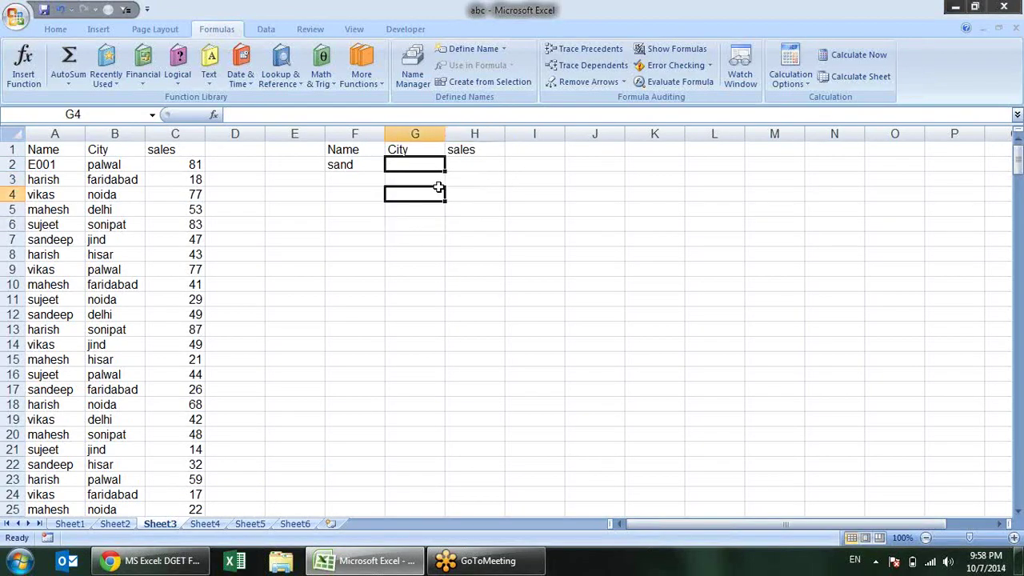
pyautogui.scroll(-4, 495, 343)
pyautogui.scroll(4, 495, 341)
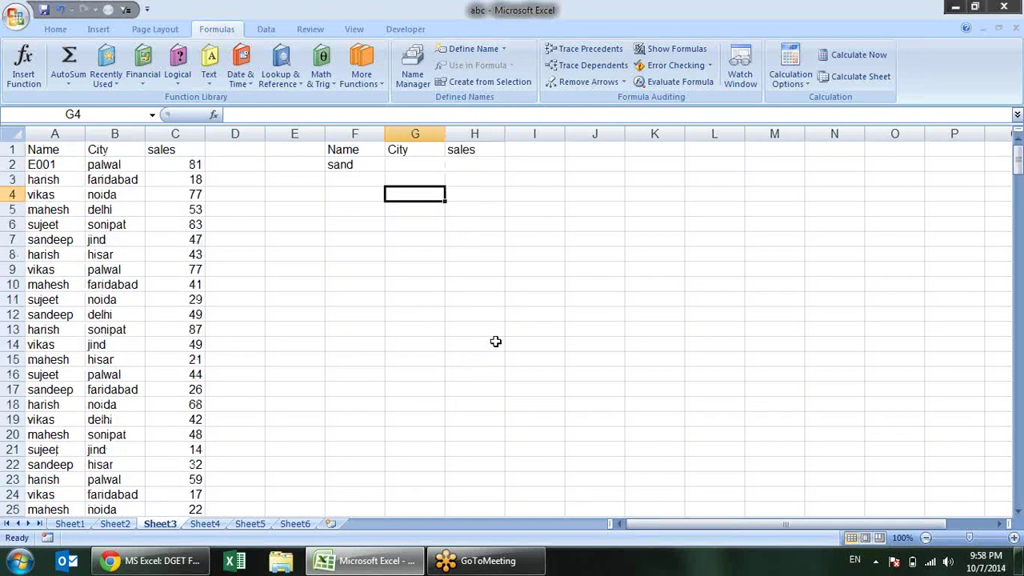
pyautogui.click(393, 169)
pyautogui.click(362, 165)
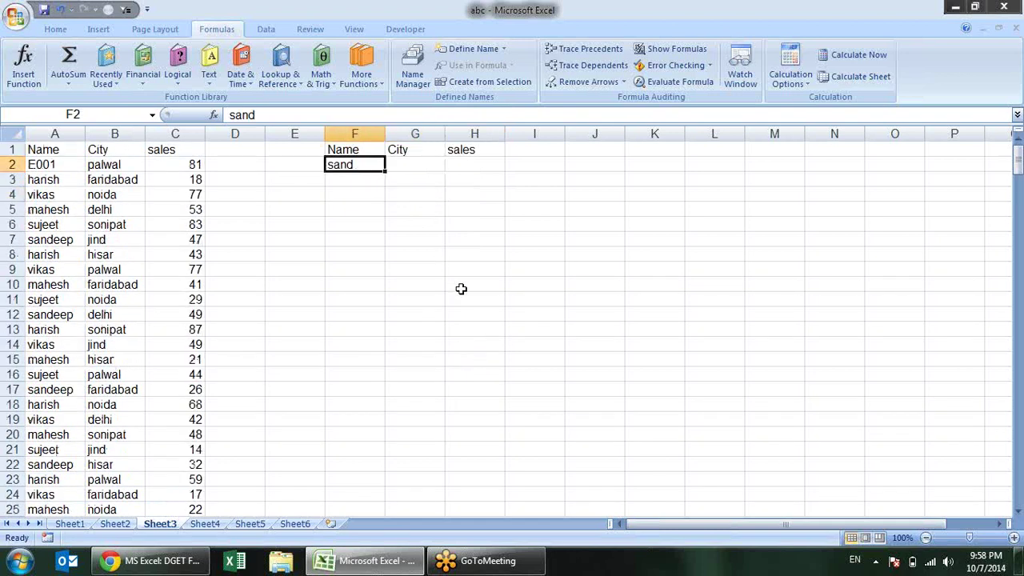
pyautogui.hotkey('alt', 'Tab')
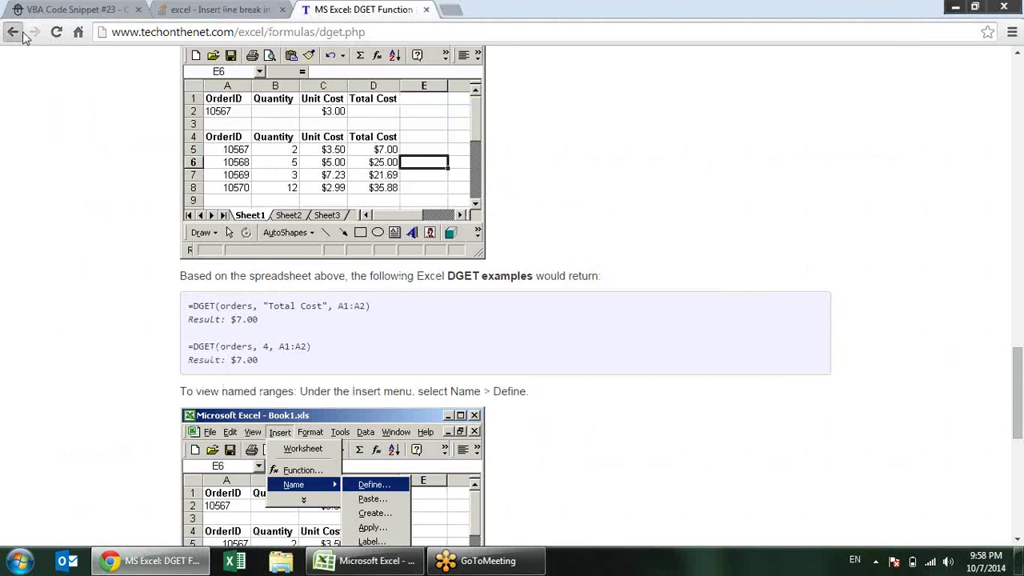
pyautogui.click(13, 32)
pyautogui.hotkey('alt', 'Tab')
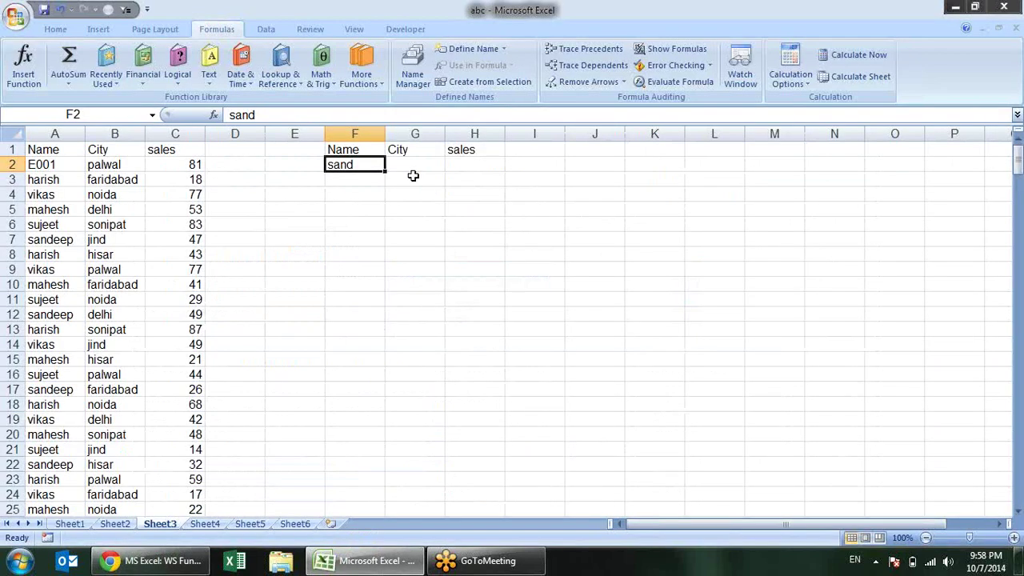
# - Enter >50 as the sales criterion in H2 and clear sand from F2
pyautogui.click(412, 168)
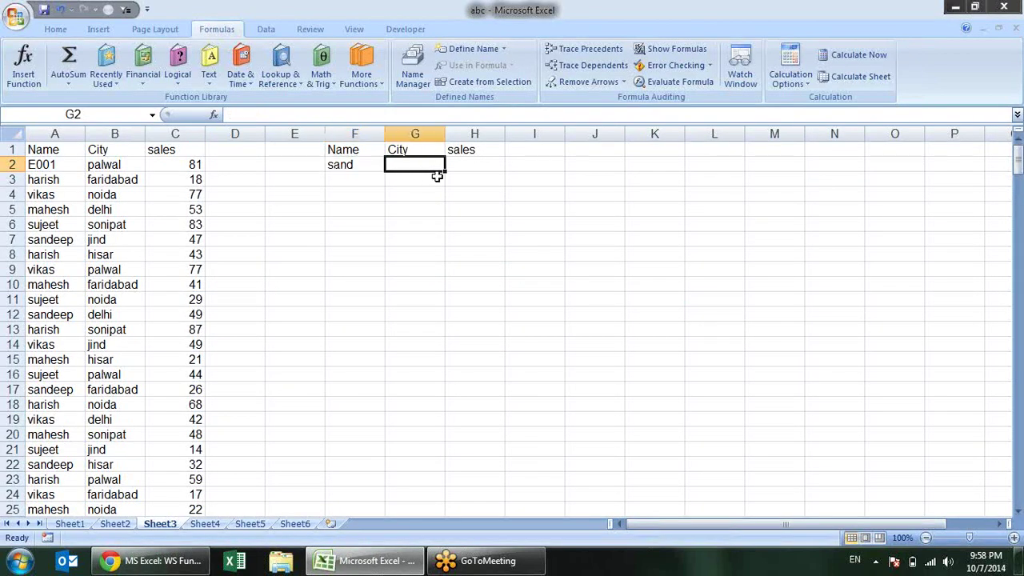
pyautogui.click(449, 165)
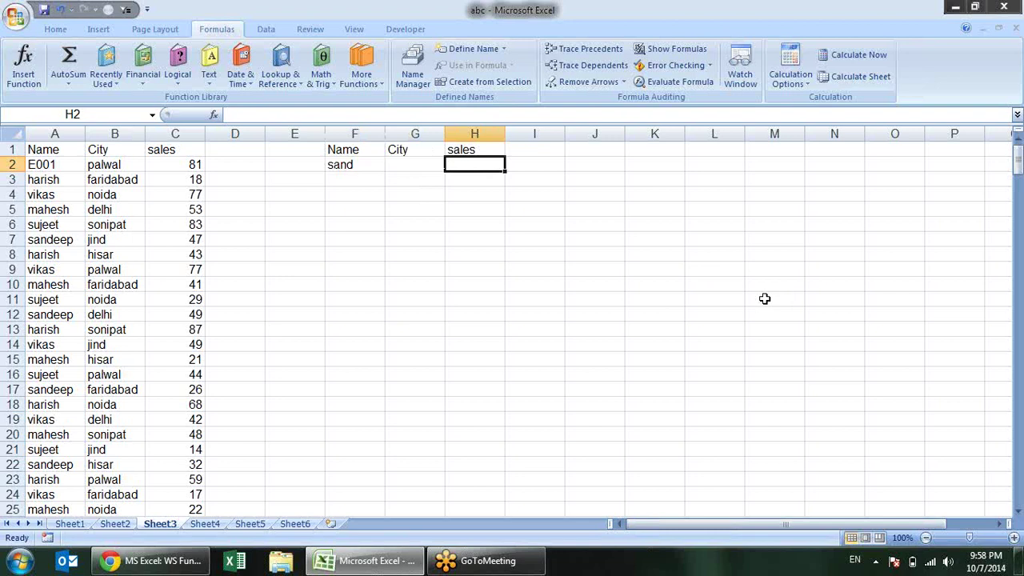
pyautogui.write('>50')
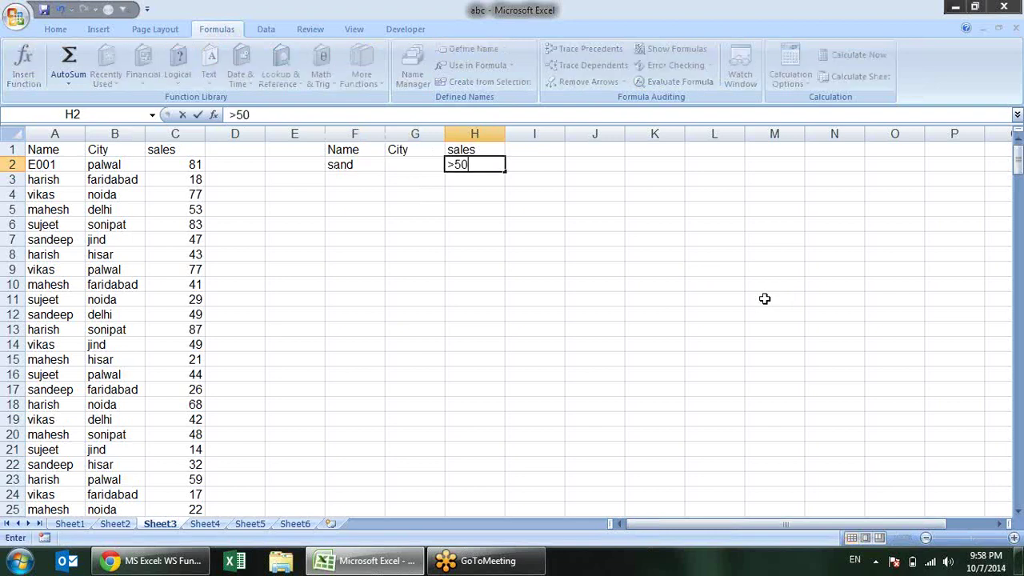
pyautogui.press('Return')
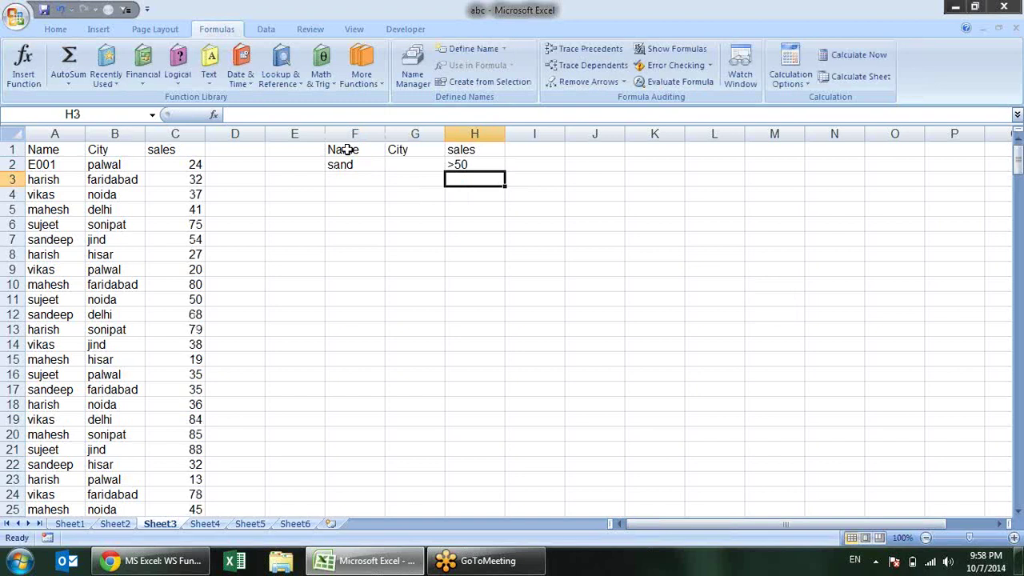
pyautogui.click(354, 165)
pyautogui.press('Delete')
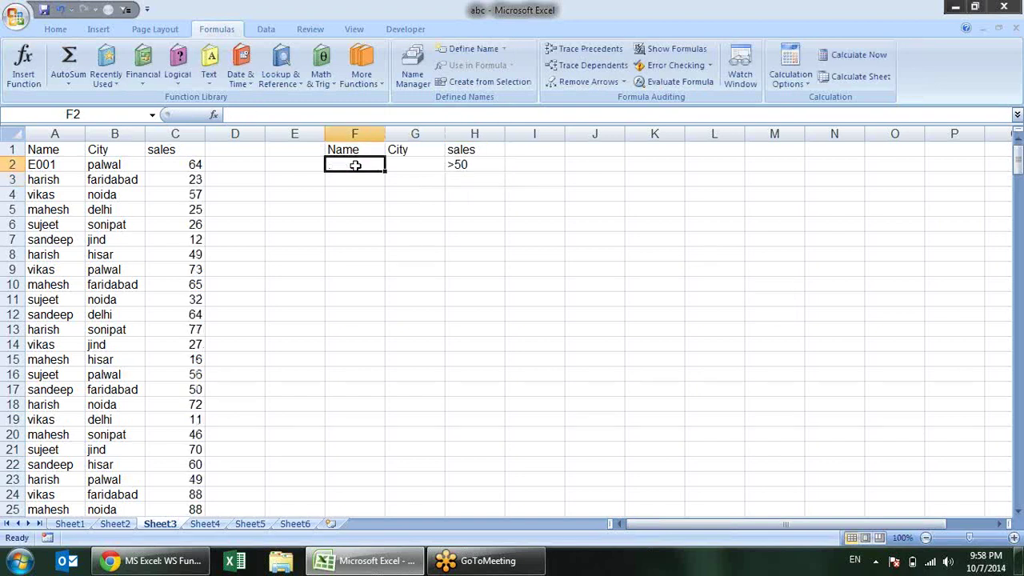
# - Begin a DSUM formula in F5, then cancel it
pyautogui.click(352, 208)
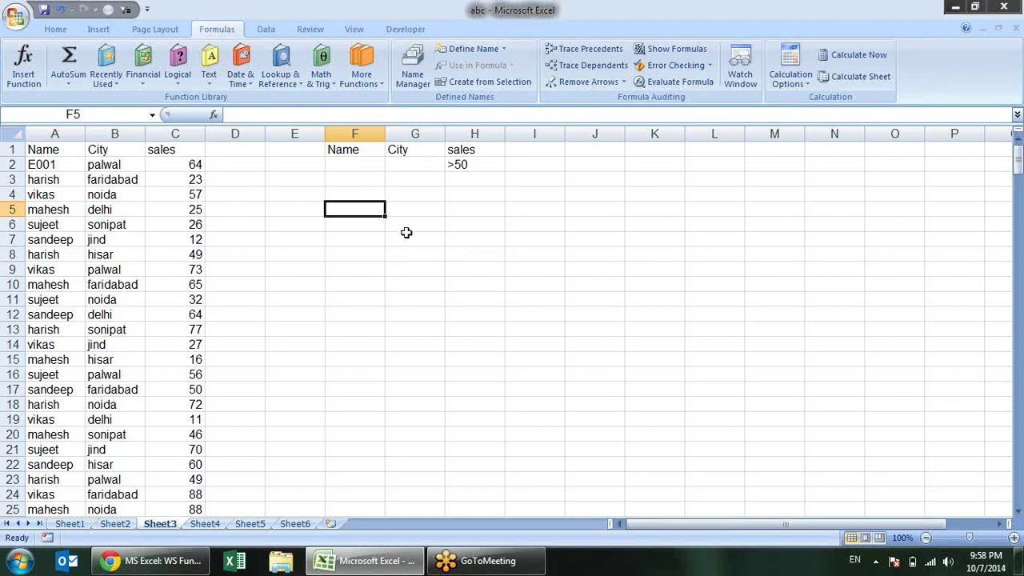
pyautogui.write('=')
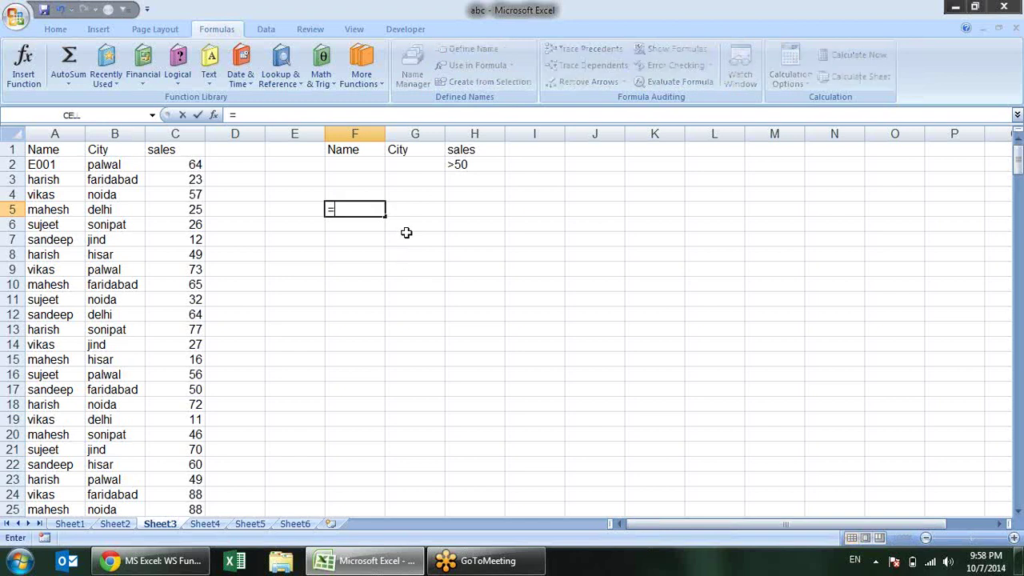
pyautogui.write('dsum')
pyautogui.press('Tab')
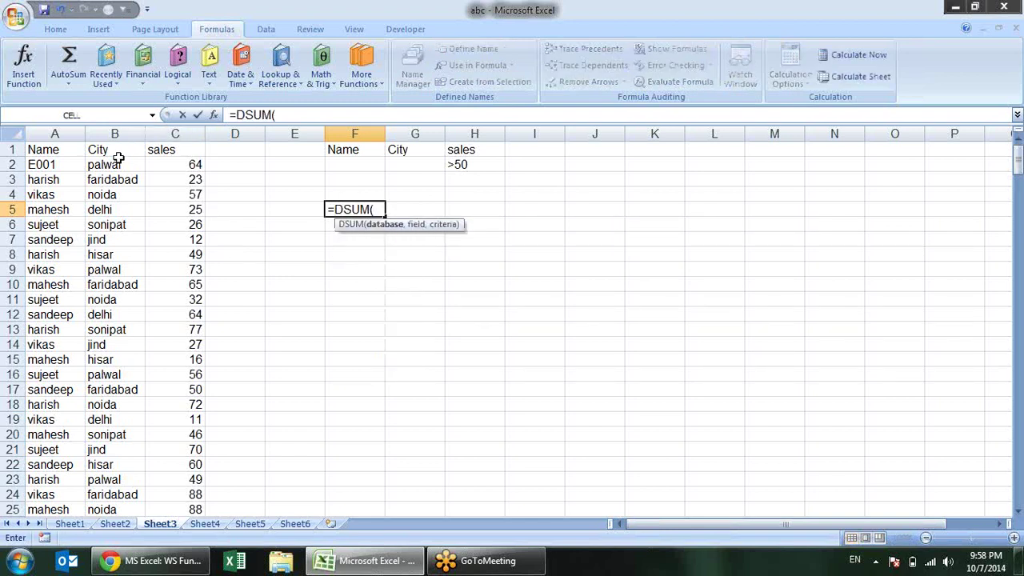
pyautogui.press('Escape')
# - Name the sales table A1:C294 'data' via the Name Box
pyautogui.moveTo(77, 149); pyautogui.dragTo(180, 151)
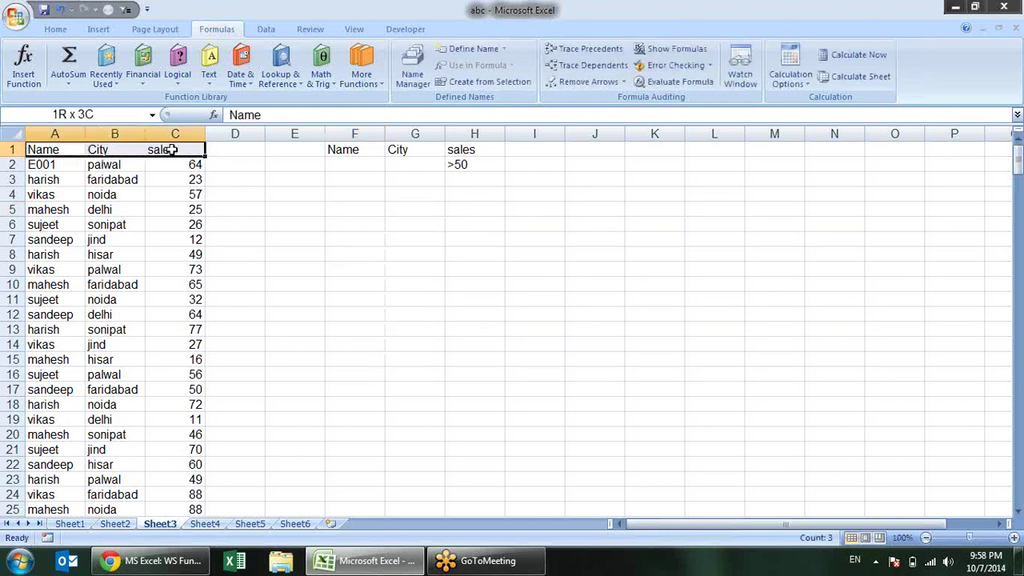
pyautogui.hotkey('ctrl', 'shift', 'Down')
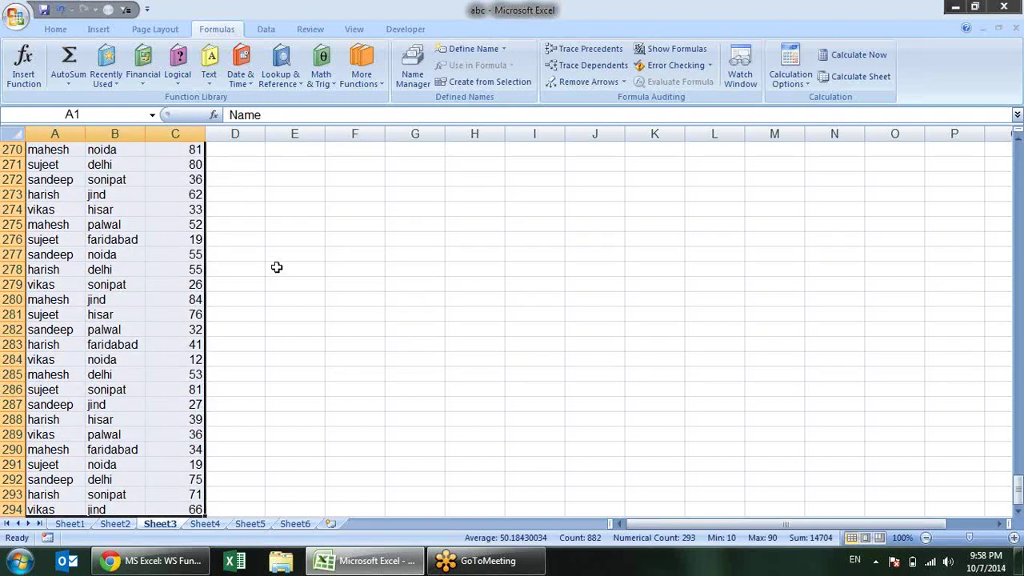
pyautogui.click(130, 114)
pyautogui.write('data')
pyautogui.press('Return')
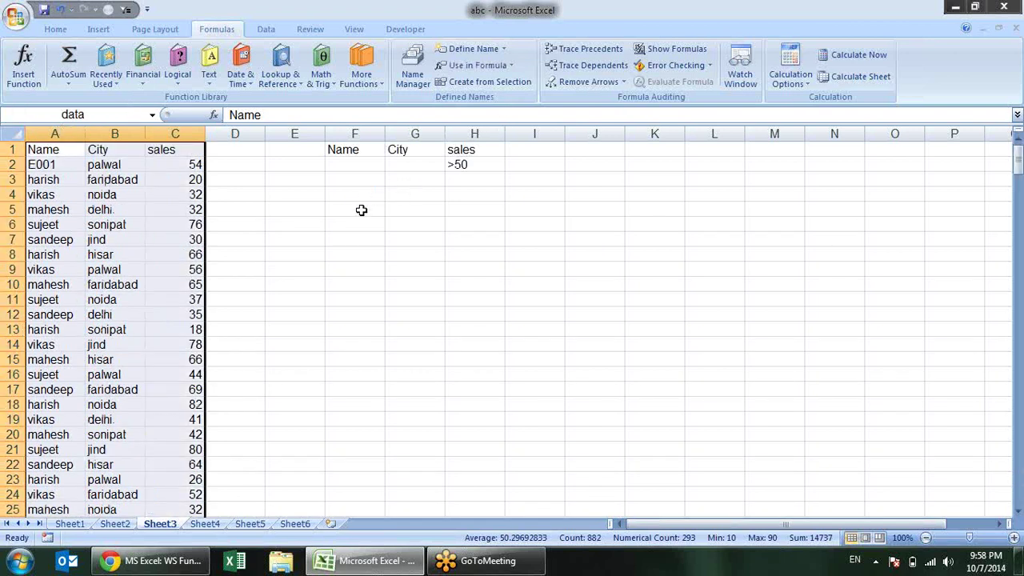
# - Start an =DSUM( formula in F5 using the function suggestion
pyautogui.click(359, 215)
pyautogui.write('=dat')
pyautogui.press('BackSpace')
pyautogui.press('BackSpace')
pyautogui.press('BackSpace')
pyautogui.write('dsu')
pyautogui.press('Tab')
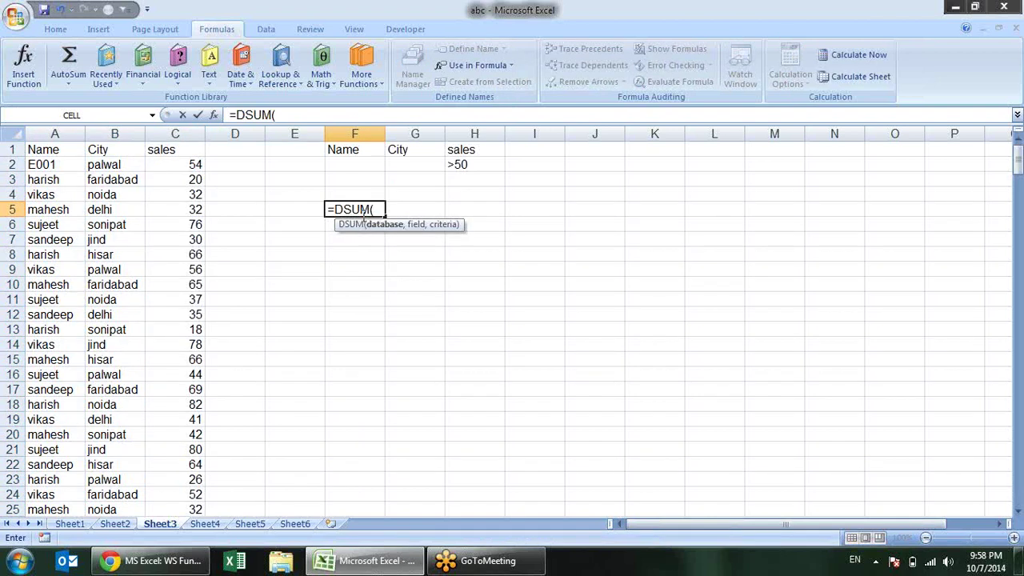
# - Complete the DSUM formula with data as the database and H1 as the field
pyautogui.write('dtat')
pyautogui.press('BackSpace')
pyautogui.press('BackSpace')
pyautogui.press('BackSpace')
pyautogui.write('a')
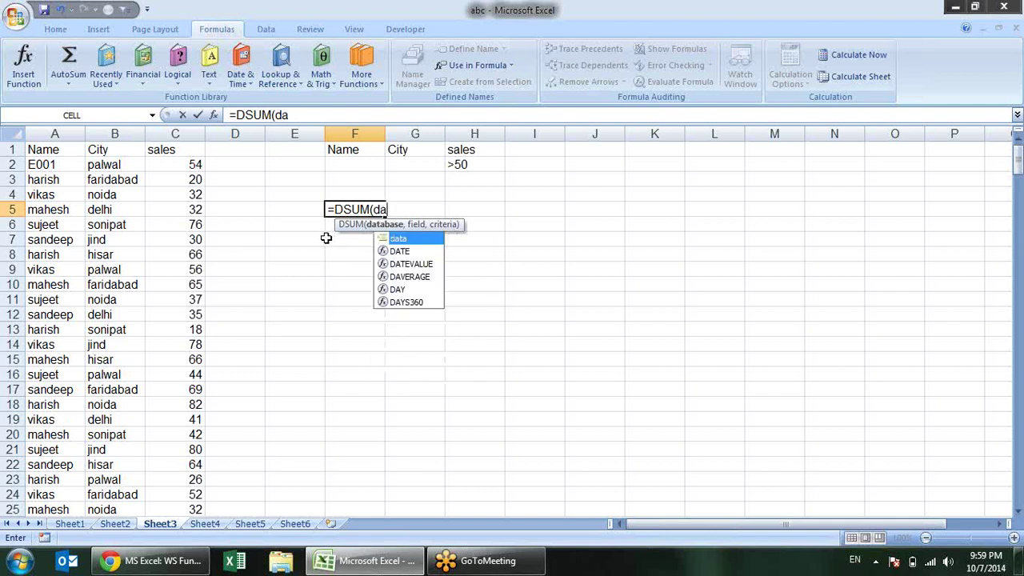
pyautogui.write('ta')
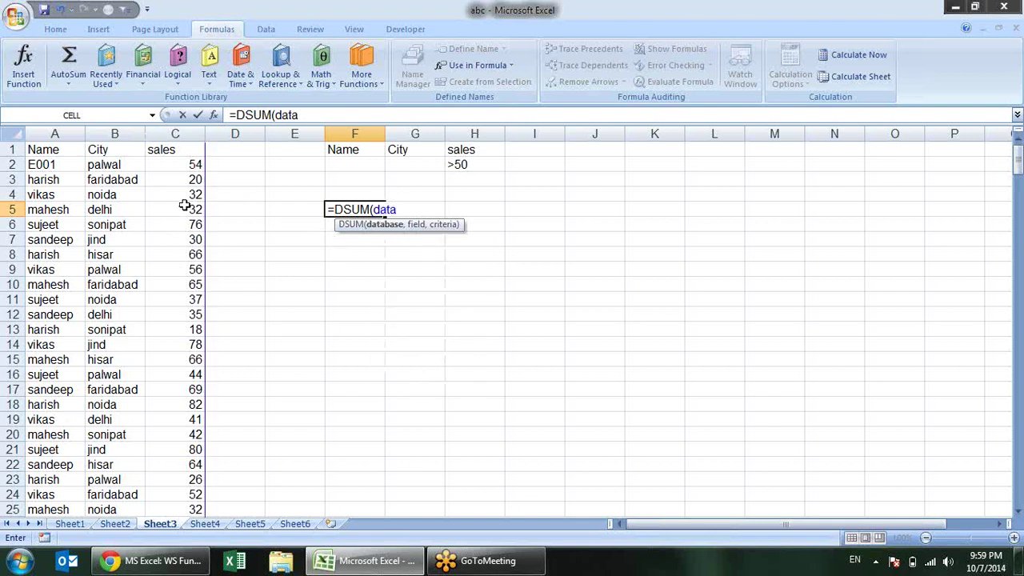
pyautogui.write(',')
pyautogui.click(494, 150)
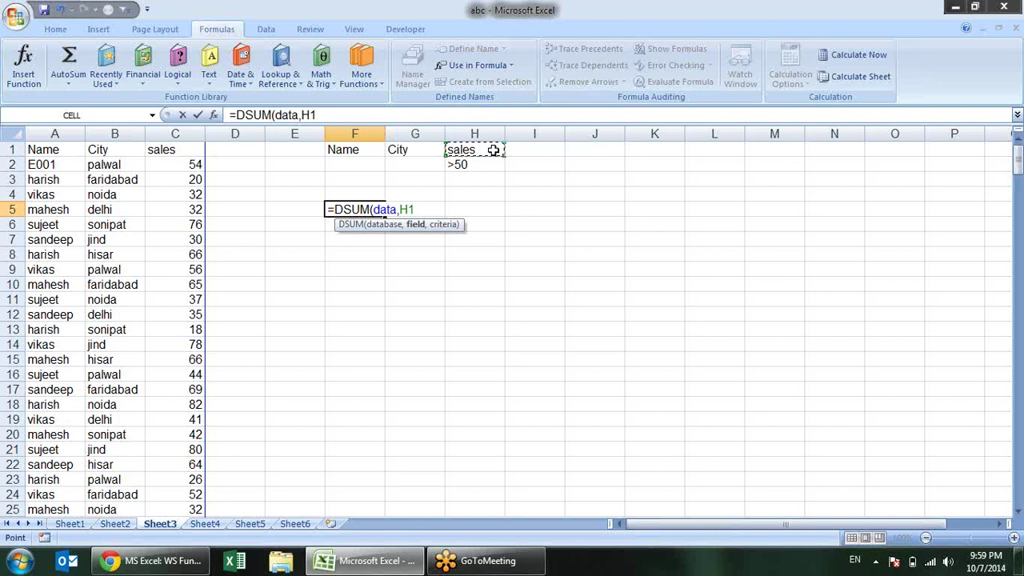
pyautogui.write(',')
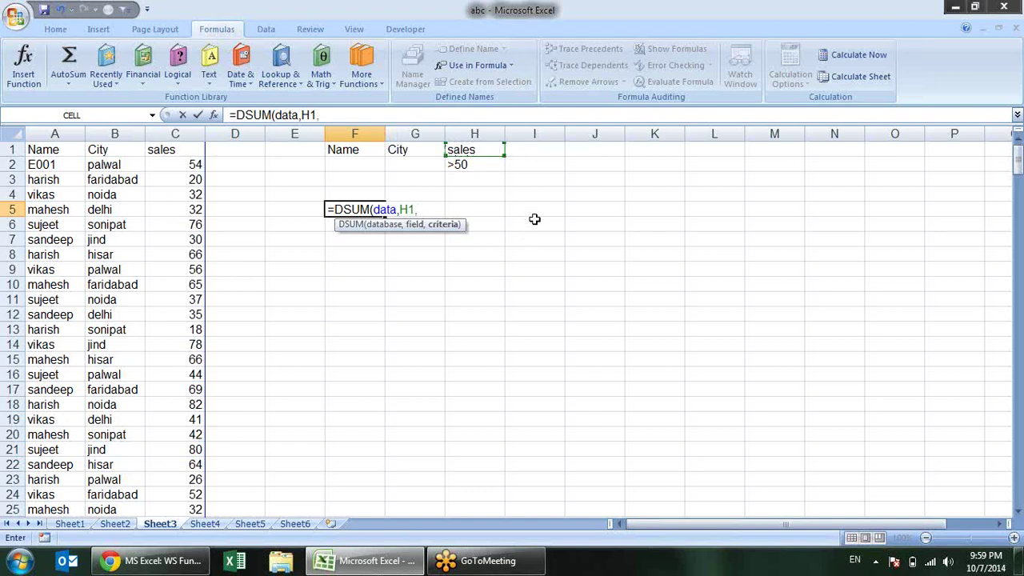
pyautogui.moveTo(361, 152)
pyautogui.mouseDown()
pyautogui.moveTo(450, 162)
pyautogui.moveTo(477, 154)
pyautogui.moveTo(479, 165)
pyautogui.mouseUp()
pyautogui.press('Return')
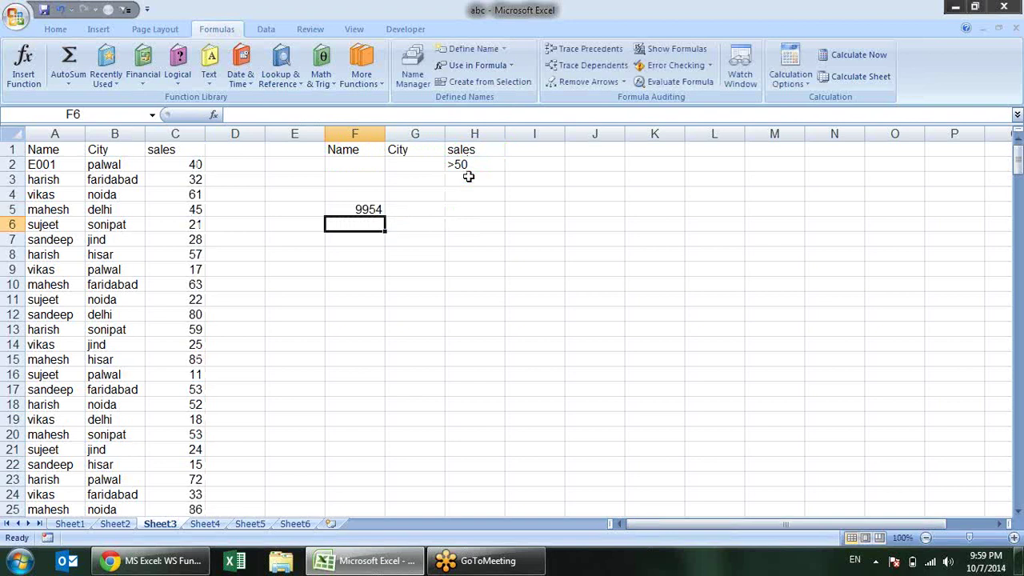
# - Change F5's criteria range to F1:H2, giving =DSUM(data,H1,F1:H2) = 10085
pyautogui.doubleClick(366, 209)
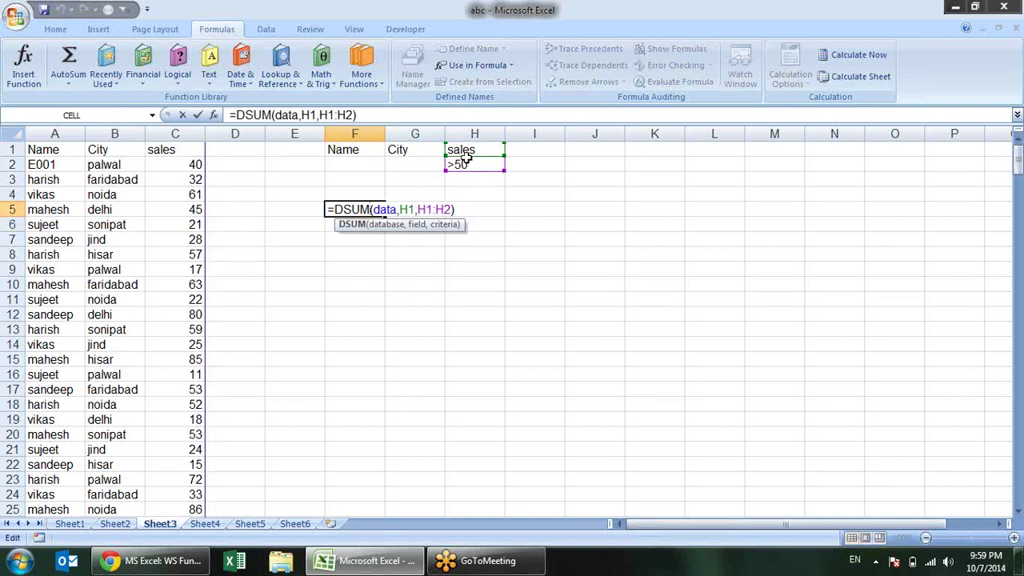
pyautogui.moveTo(467, 152); pyautogui.dragTo(328, 164)
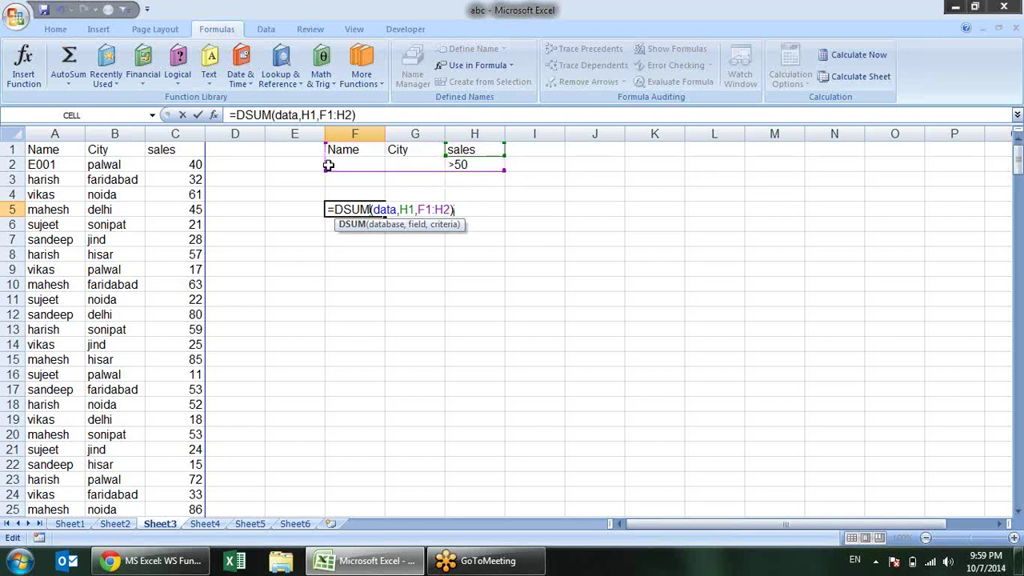
pyautogui.press('Return')
pyautogui.click(328, 165)
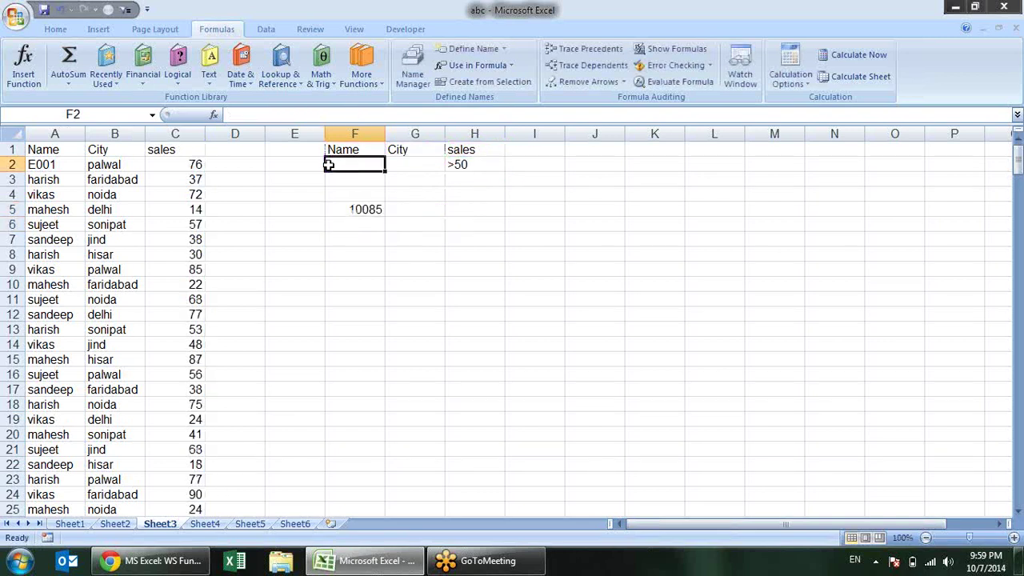
# - Try sandeep in F2, clear it, and enter palwal as the City criterion in G2
pyautogui.write('sandeep')
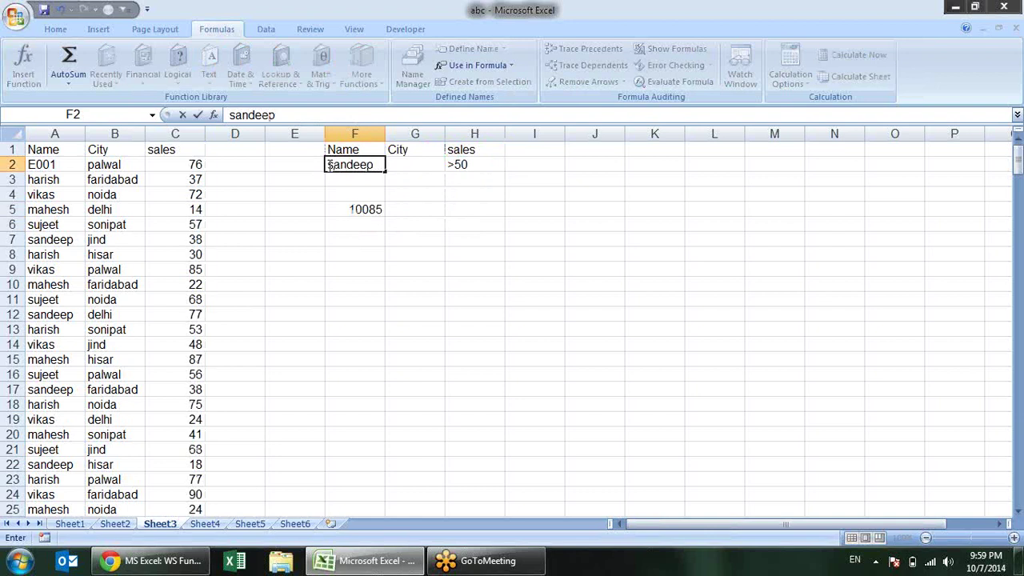
pyautogui.press('Return')
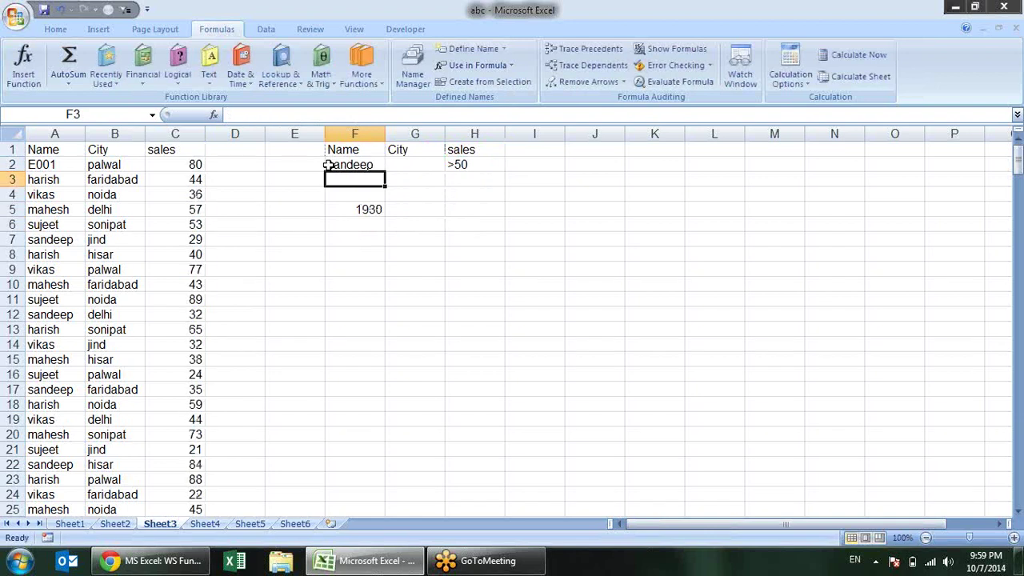
pyautogui.click(328, 165)
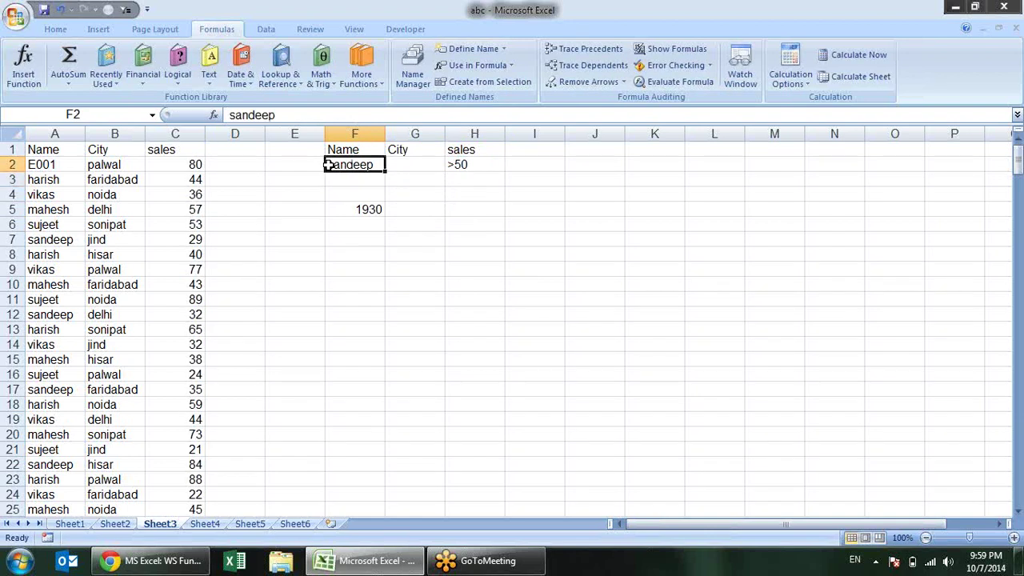
pyautogui.press('Delete')
pyautogui.press('Up')
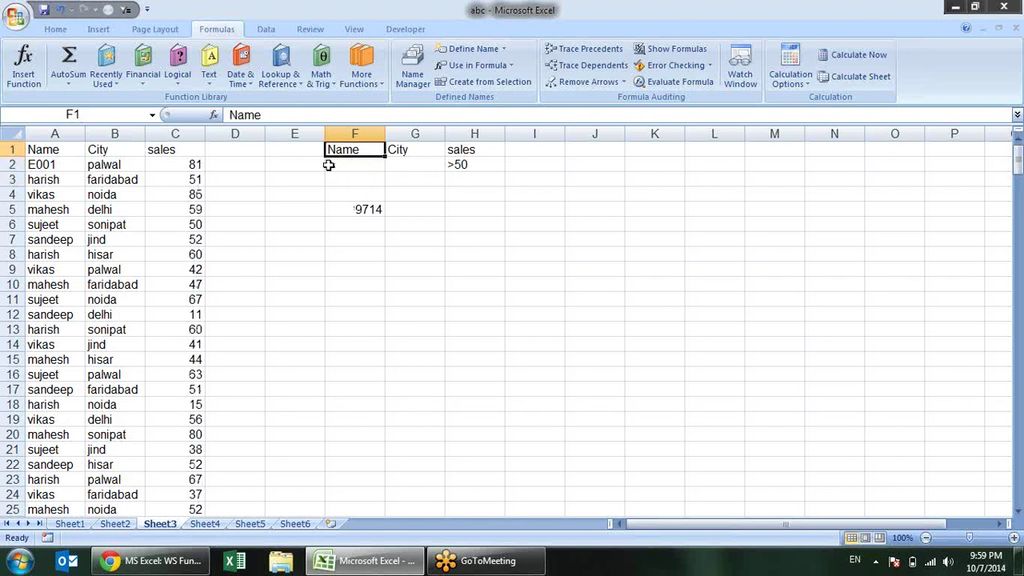
pyautogui.press('Right')
pyautogui.press('Down')
pyautogui.write('Palwa')
pyautogui.press('BackSpace')
pyautogui.press('BackSpace')
pyautogui.press('BackSpace')
pyautogui.press('BackSpace')
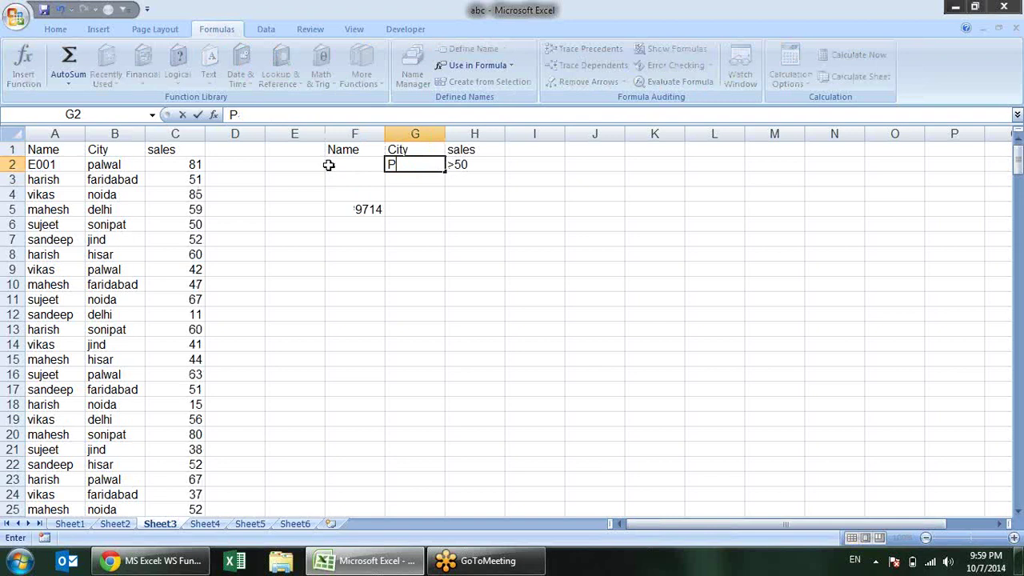
pyautogui.press('BackSpace')
pyautogui.write('palwal')
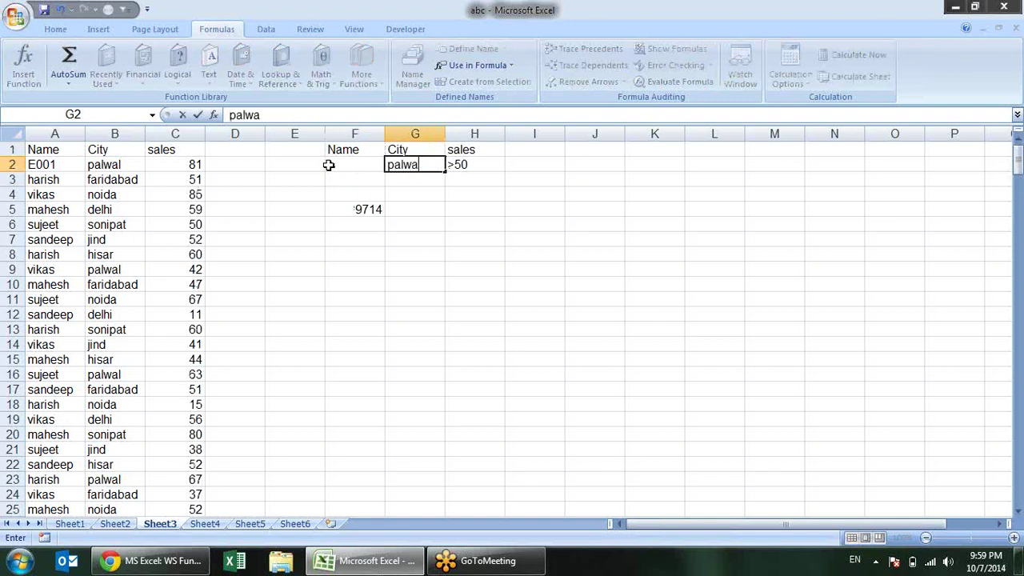
pyautogui.press('Return')
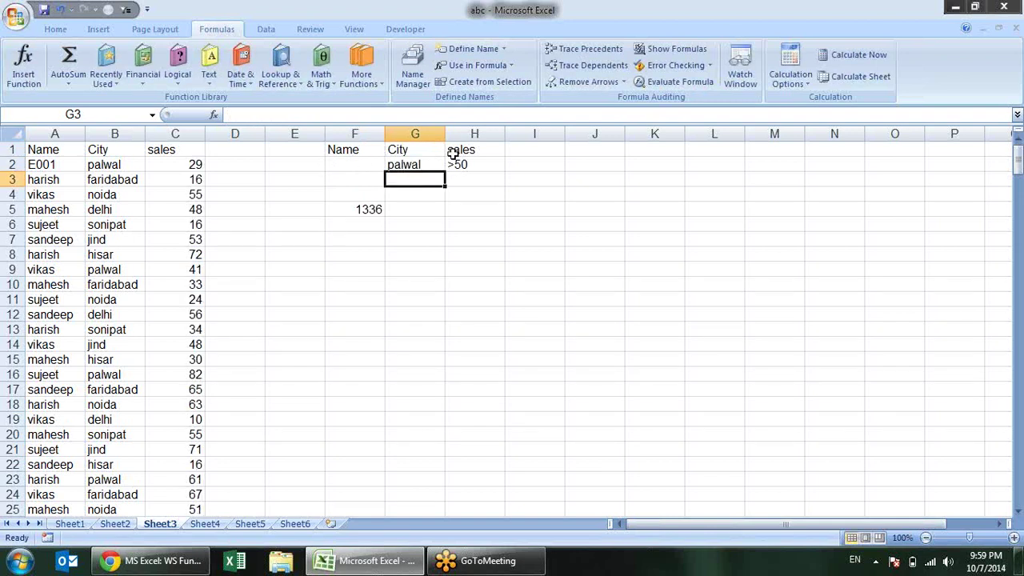
# - Re-enter sandeep in F2 and confirm F5's DSUM result of 171
pyautogui.click(458, 158)
pyautogui.click(344, 205)
pyautogui.click(340, 165)
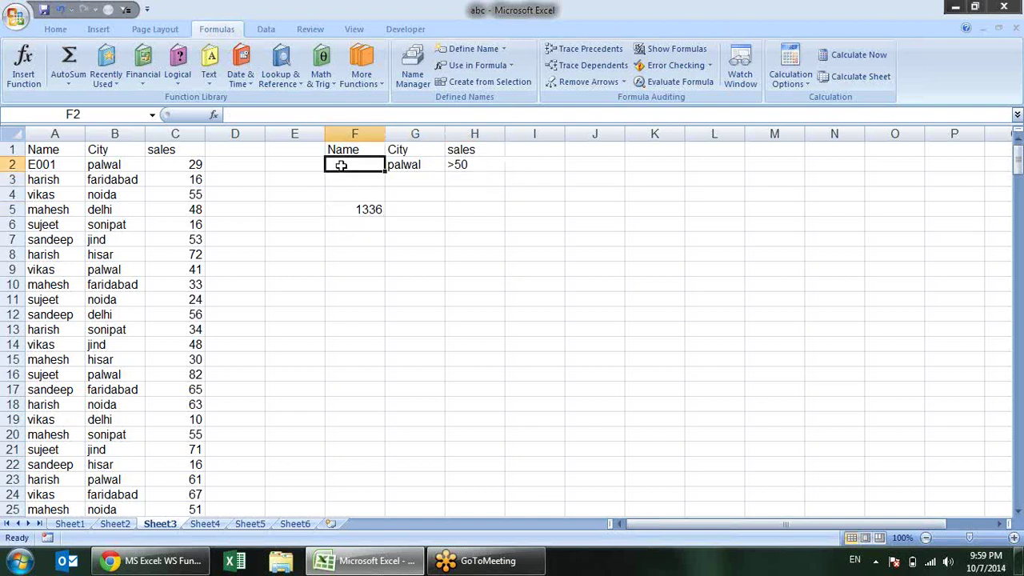
pyautogui.write('sandeep')
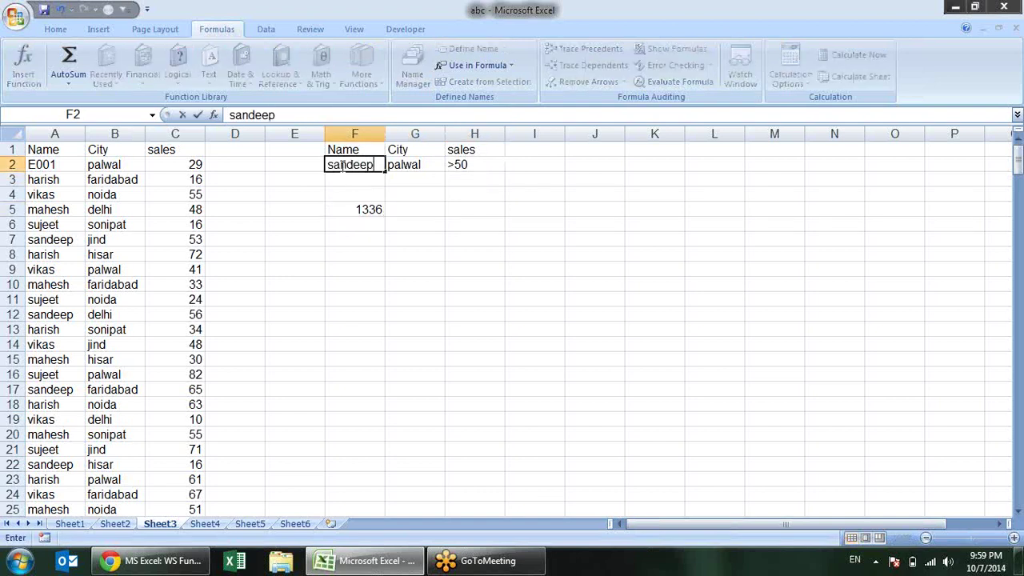
pyautogui.press('Return')
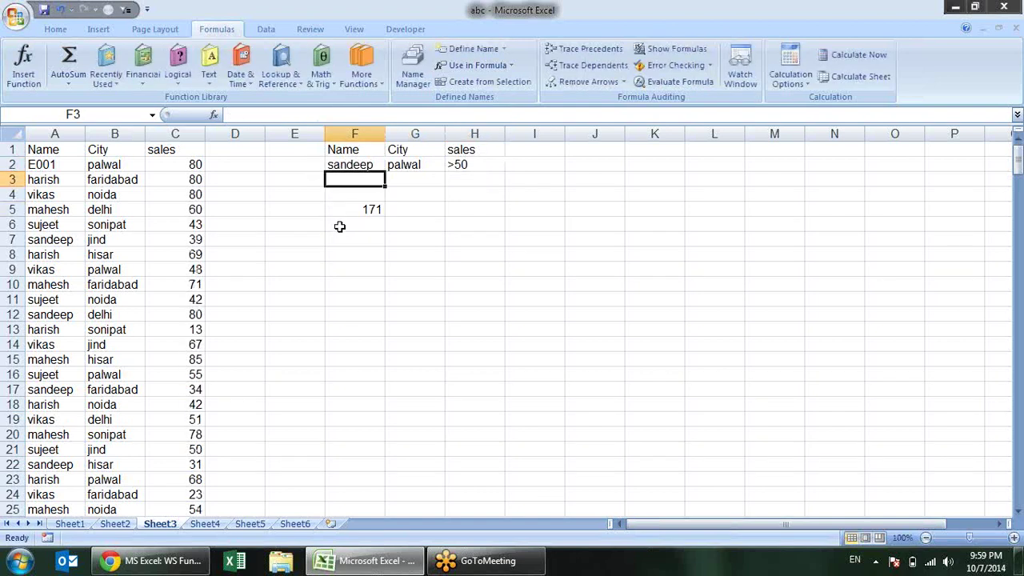
pyautogui.click(347, 211)
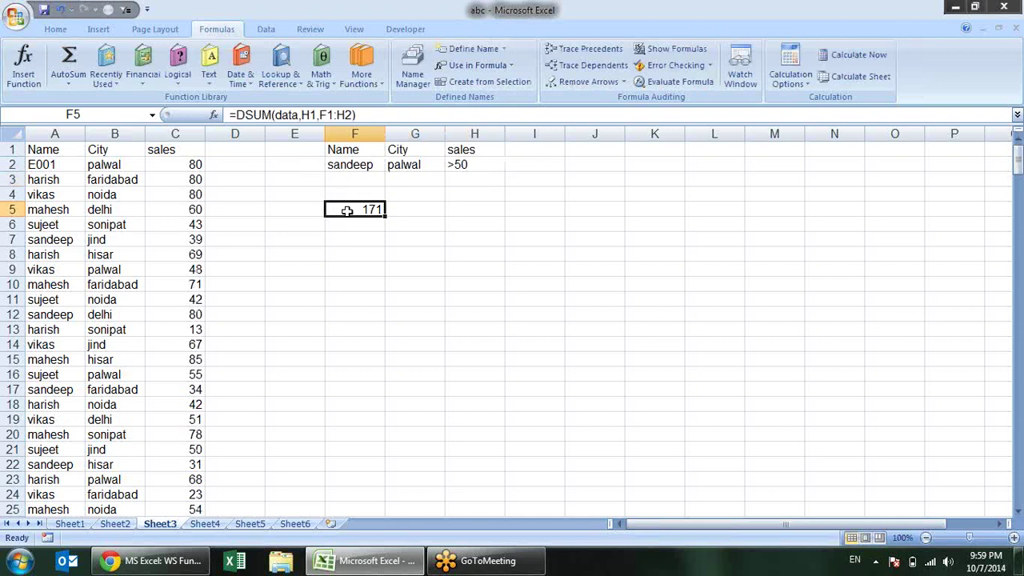
pyautogui.moveTo(357, 165); pyautogui.dragTo(448, 163)
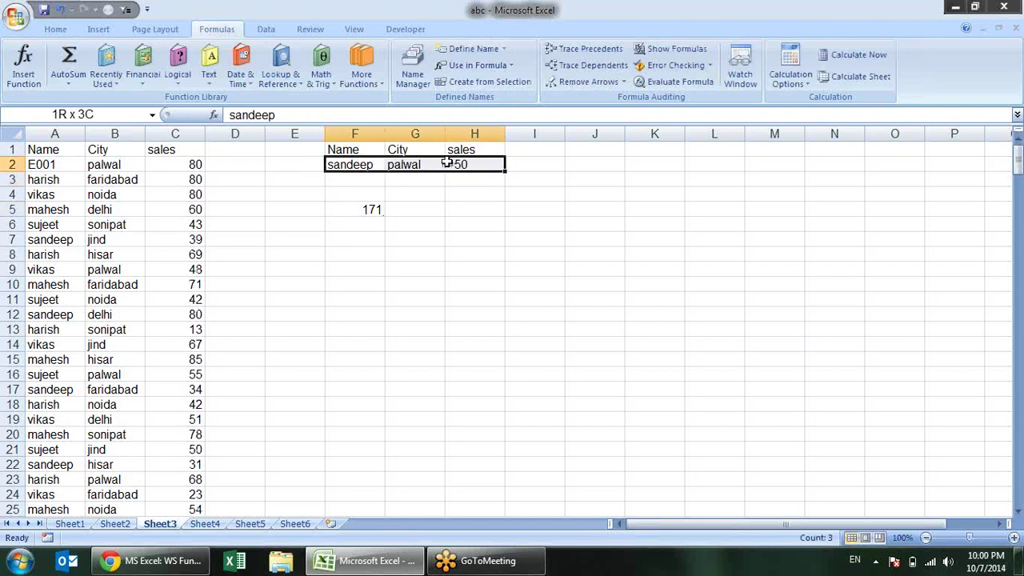
pyautogui.click(376, 209)
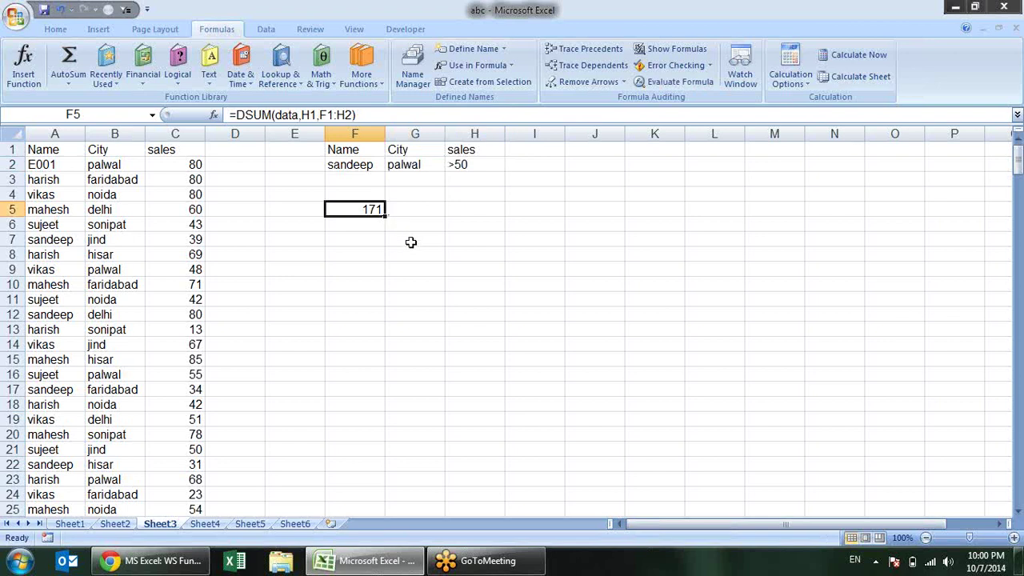
pyautogui.hotkey('alt', 'Tab')
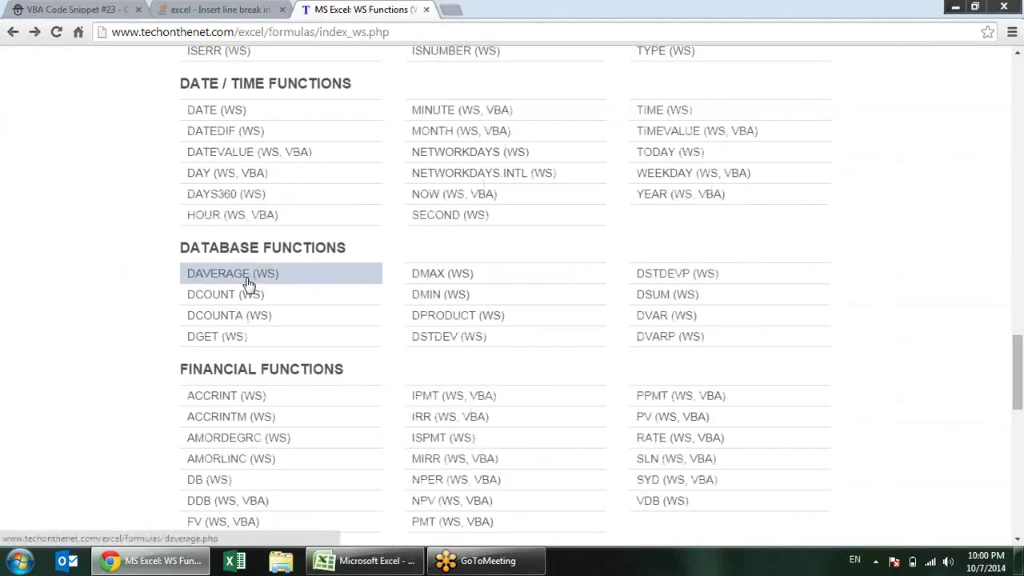
pyautogui.hotkey('alt', 'Tab')
# - Change F5 to =DAVERAGE(data,H1,F1:H2)
pyautogui.doubleClick(364, 210)
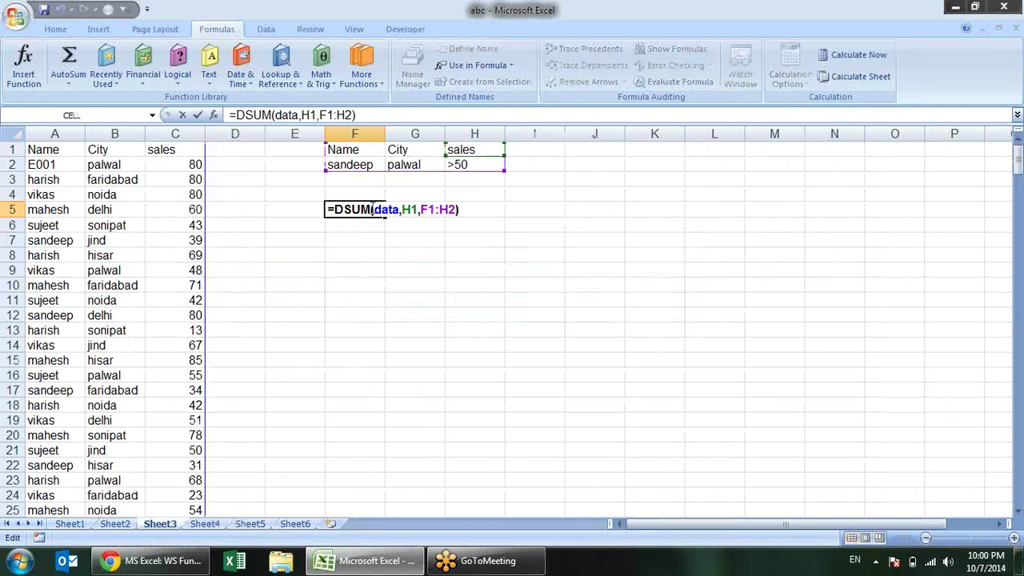
pyautogui.press('BackSpace')
pyautogui.press('BackSpace')
pyautogui.press('BackSpace')
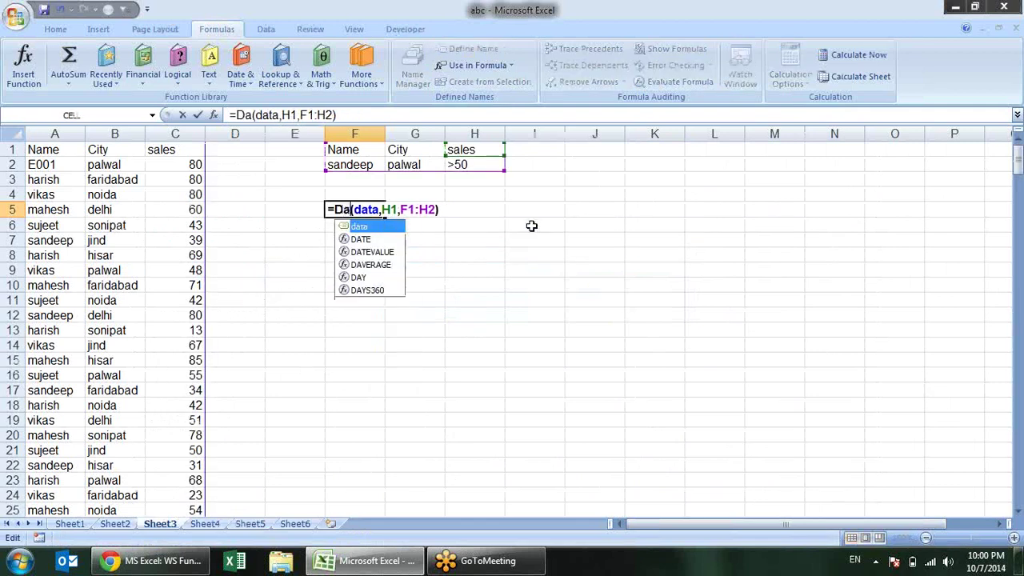
pyautogui.write('ave')
pyautogui.press('Tab')
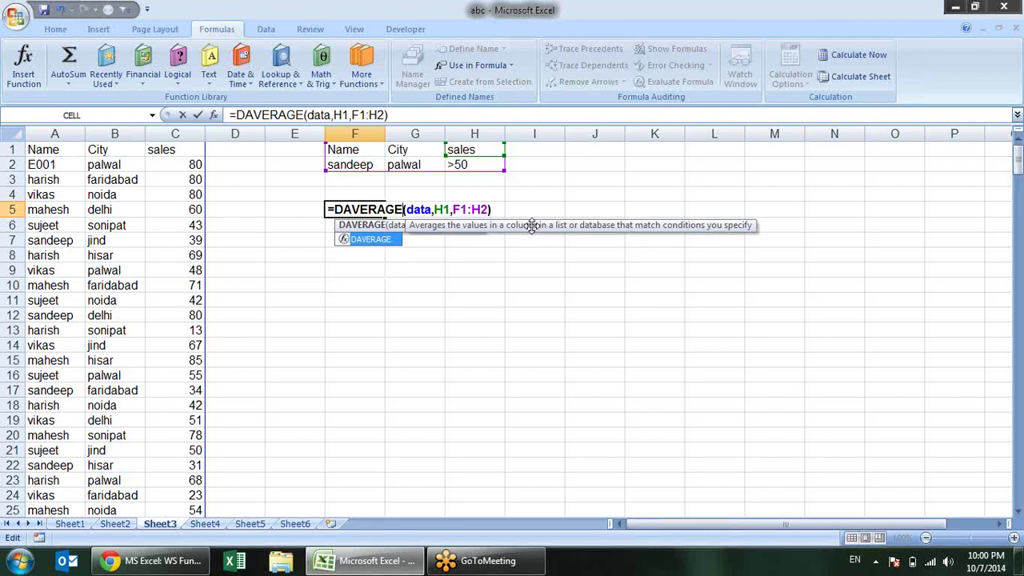
pyautogui.press('Return')
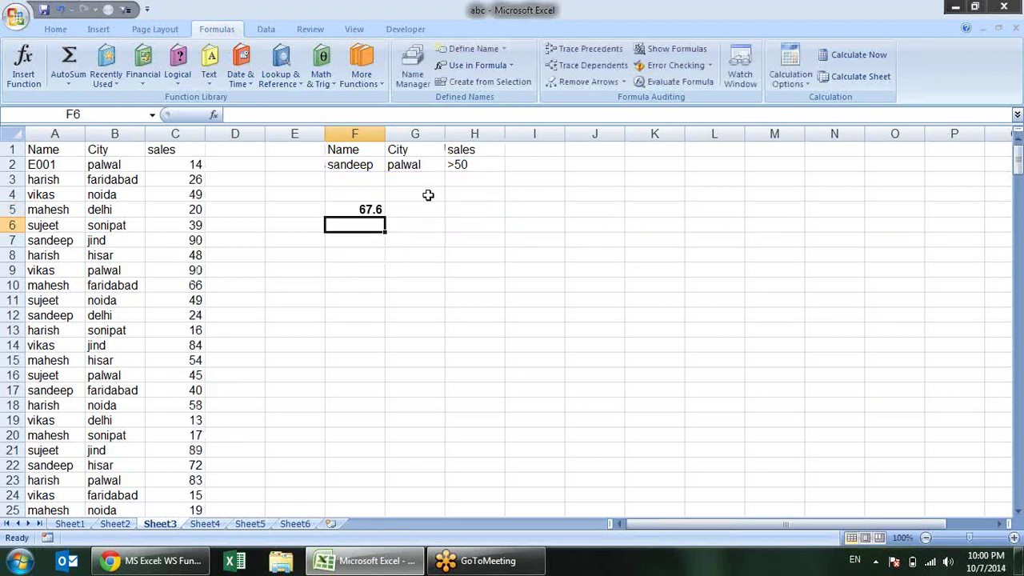
# - Clear palwal from G2 and sandeep from F2, keeping only the >50 criterion
pyautogui.click(408, 165)
pyautogui.press('Delete')
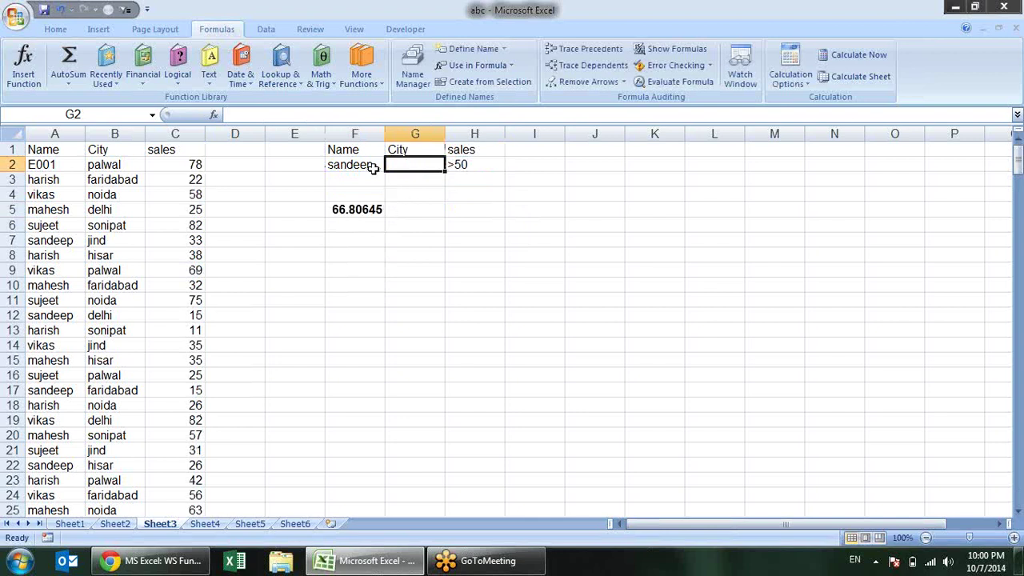
pyautogui.click(372, 167)
pyautogui.press('Delete')
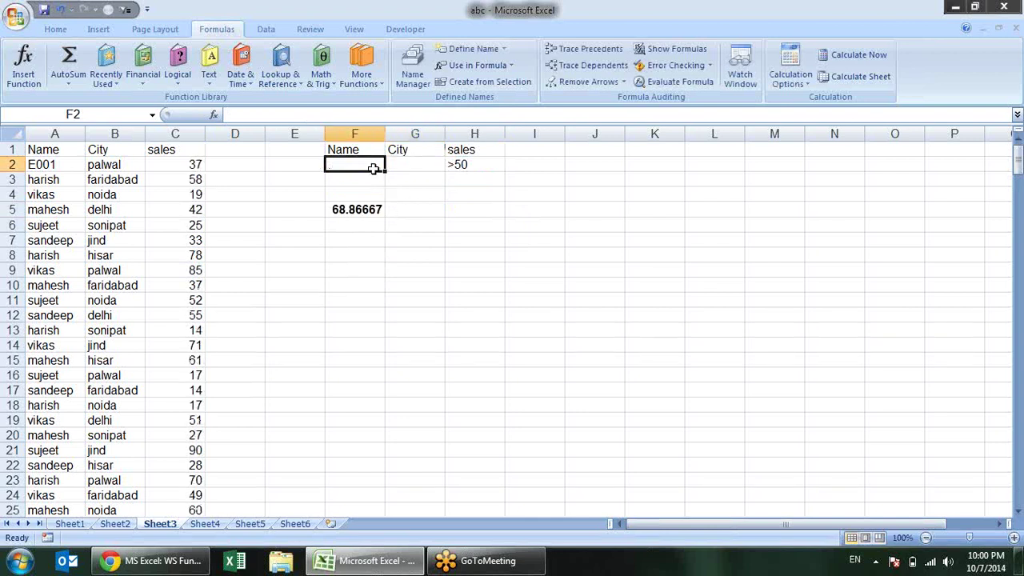
pyautogui.click(486, 163)
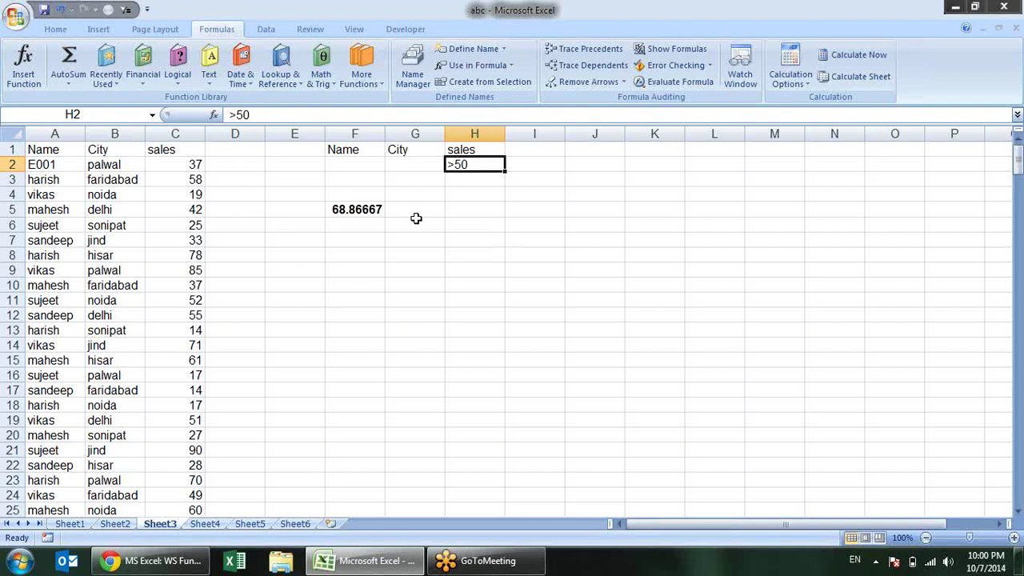
pyautogui.click(368, 208)
pyautogui.doubleClick(367, 210)
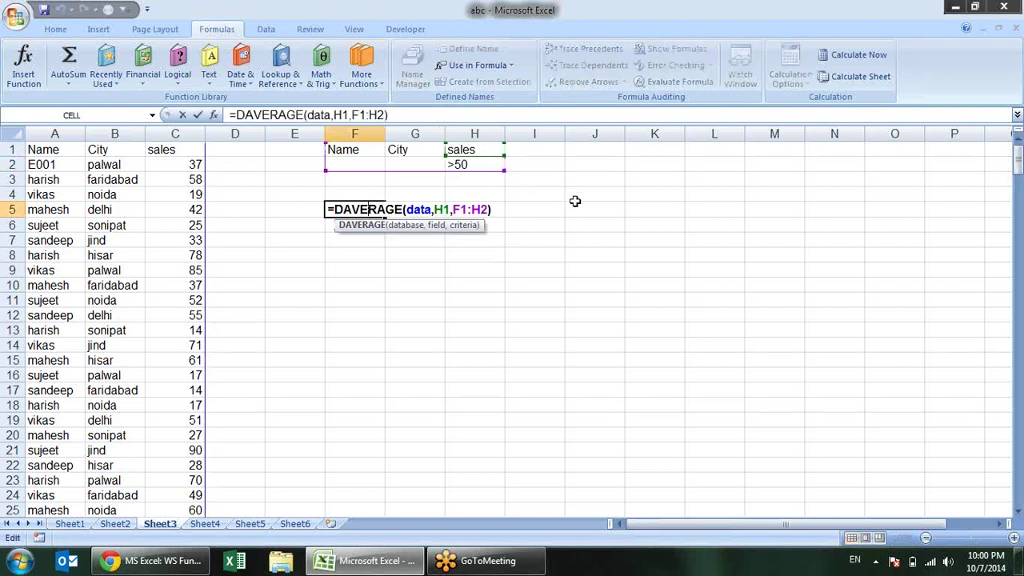
# - Change F5's function to DMAX, giving =DMAX(data,H1,F1:H2)
pyautogui.press('Escape')
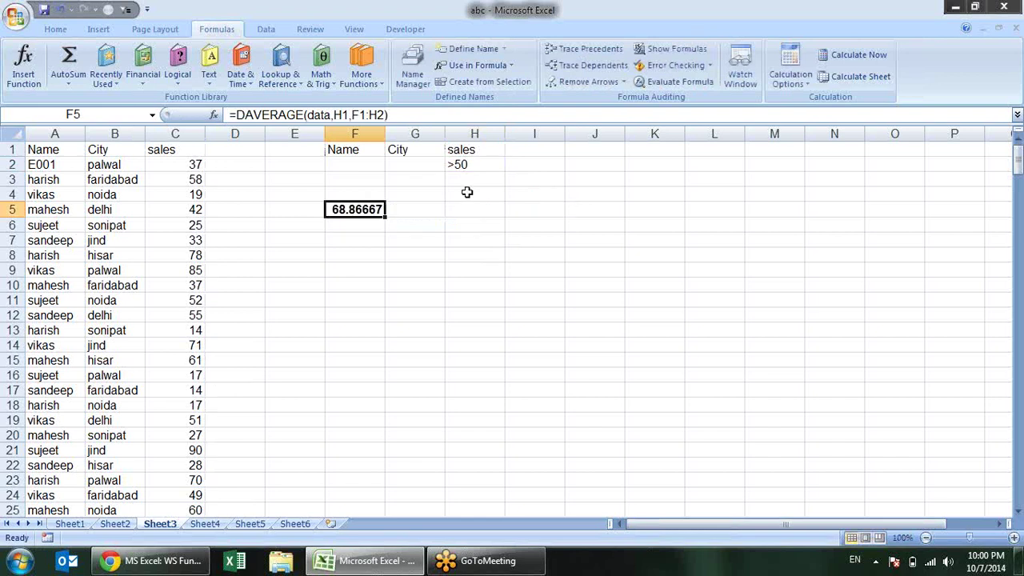
pyautogui.hotkey('alt', 'Tab')
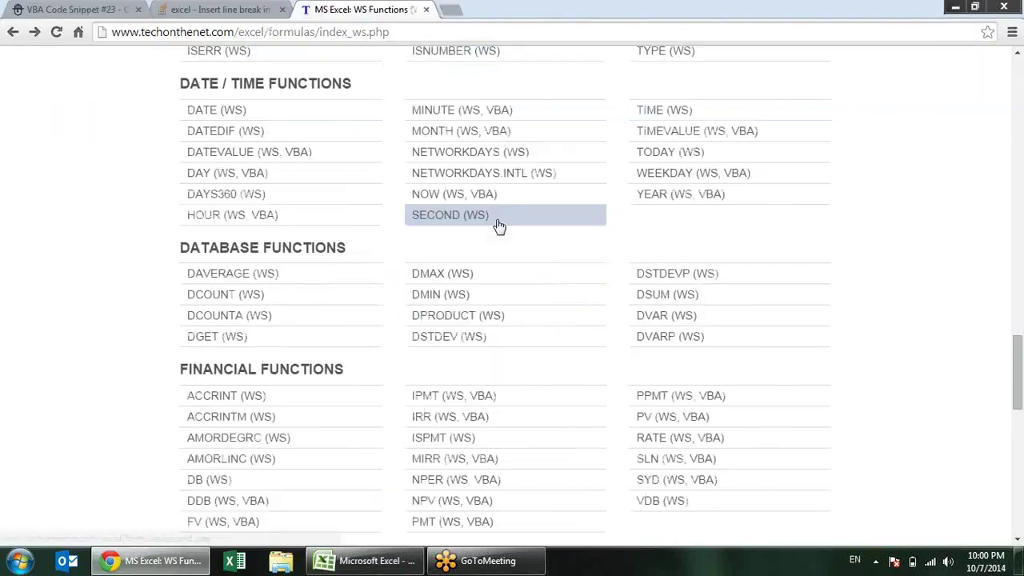
pyautogui.hotkey('alt', 'Tab')
pyautogui.doubleClick(378, 211)
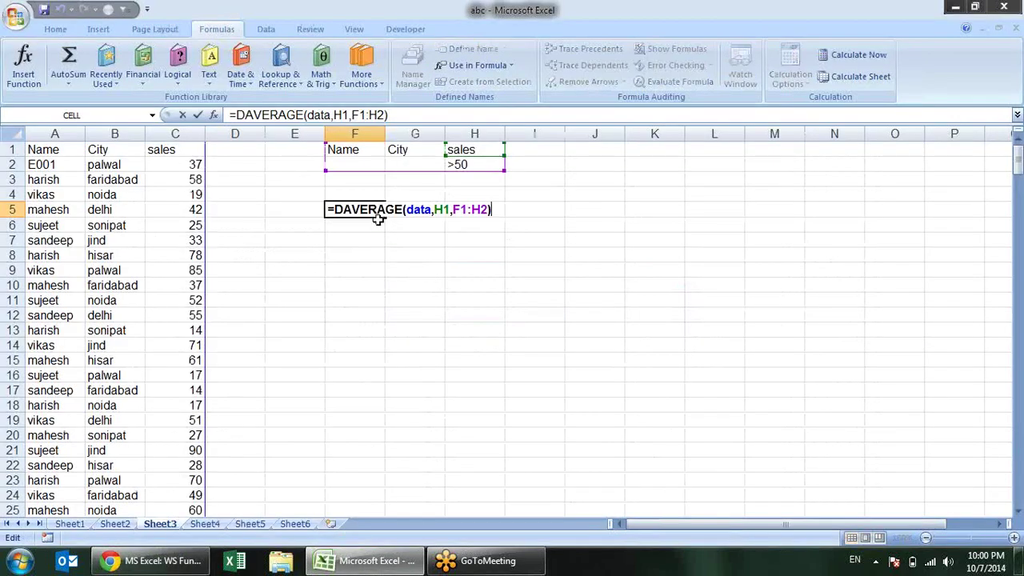
pyautogui.press('BackSpace')
pyautogui.press('BackSpace')
pyautogui.press('BackSpace')
pyautogui.press('BackSpace')
pyautogui.press('BackSpace')
pyautogui.press('BackSpace')
pyautogui.press('BackSpace')
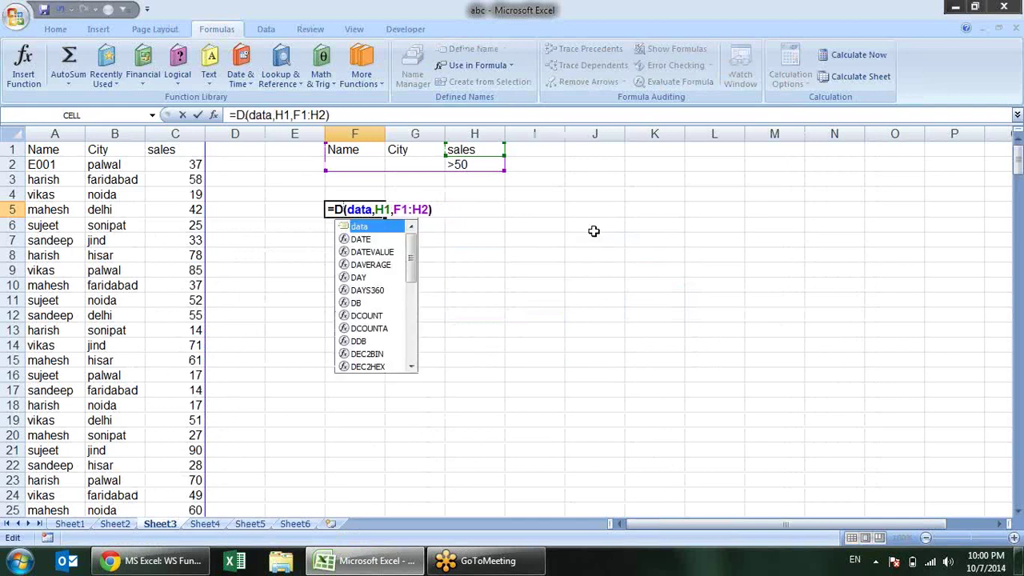
pyautogui.write('max')
pyautogui.press('Tab')
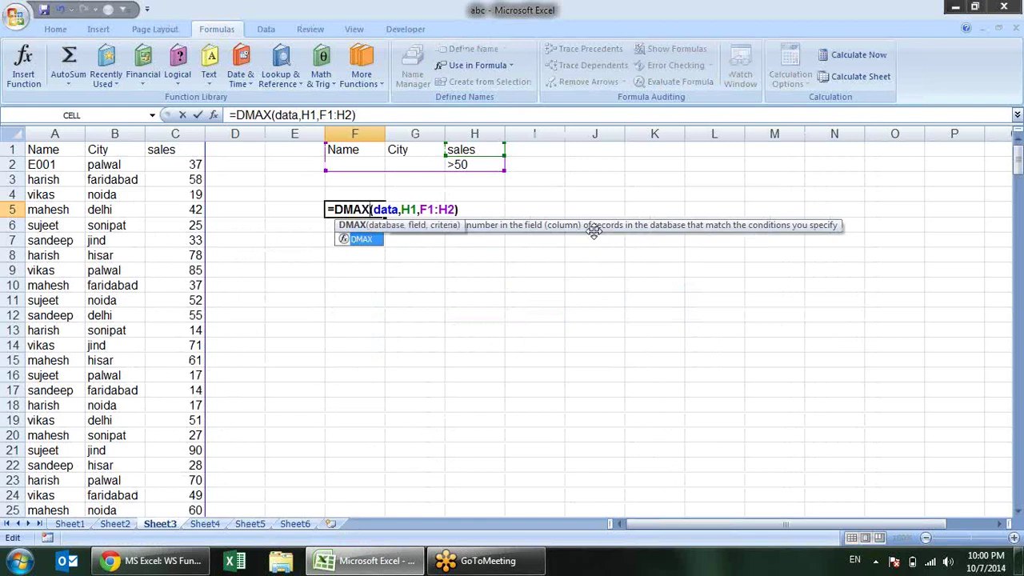
pyautogui.press('Return')
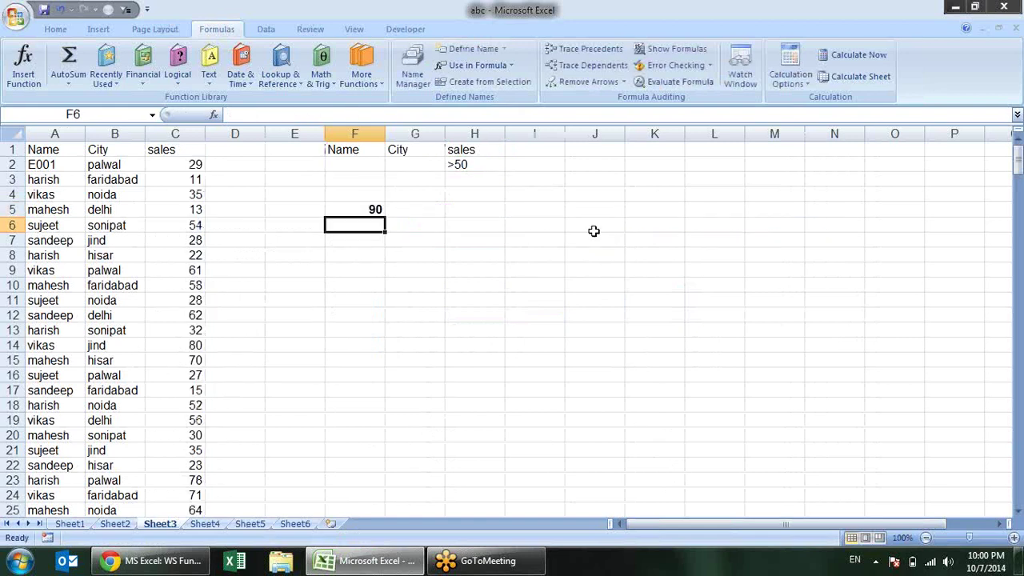
# - Change F5's function to DMIN, giving =DMIN(data,H1,F1:H2)
pyautogui.press('Up')
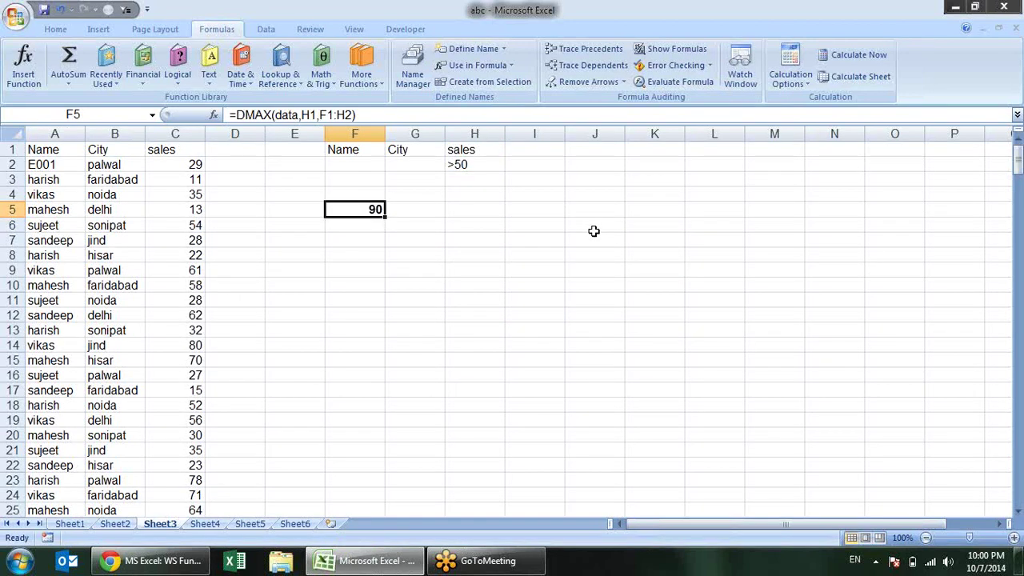
pyautogui.press('F2')
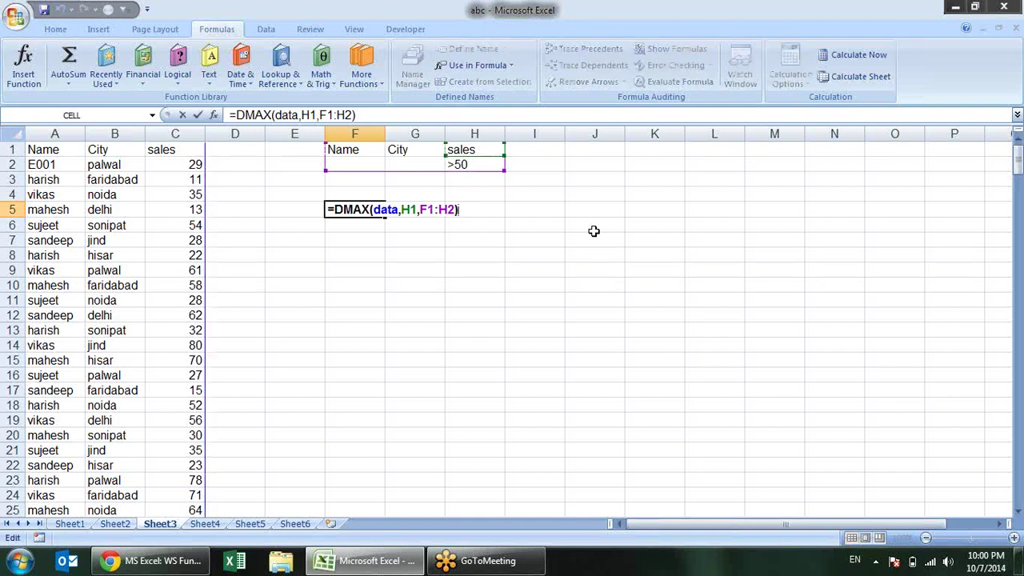
pyautogui.click(369, 210)
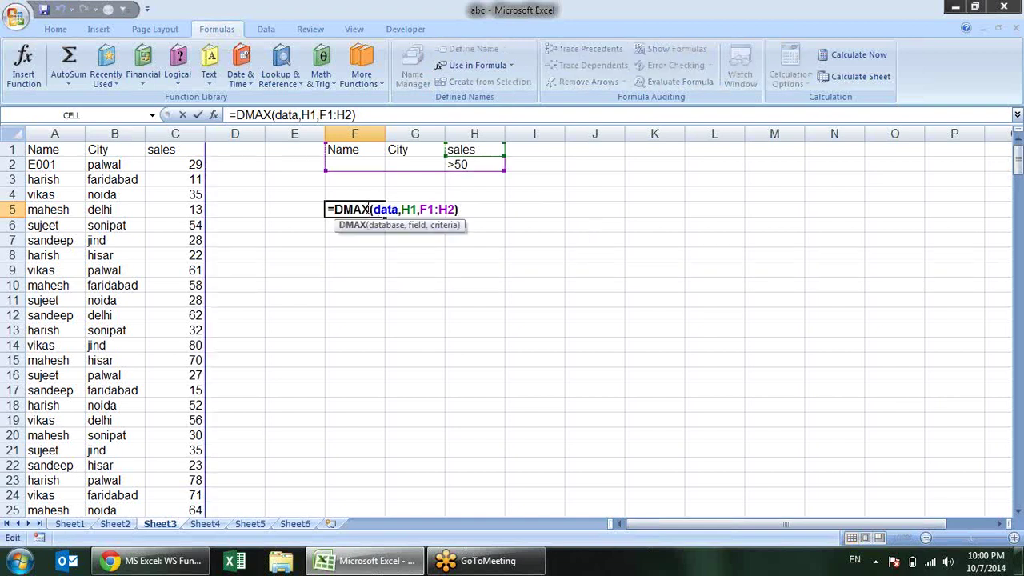
pyautogui.press('BackSpace')
pyautogui.press('BackSpace')
pyautogui.press('BackSpace')
pyautogui.write('min')
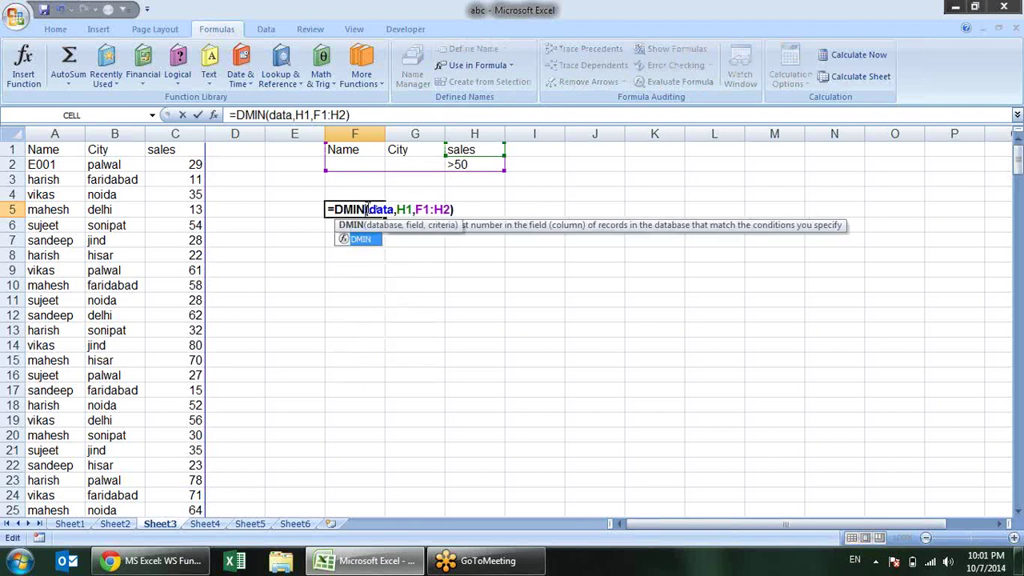
pyautogui.press('Return')
pyautogui.hotkey('alt', 'Tab')
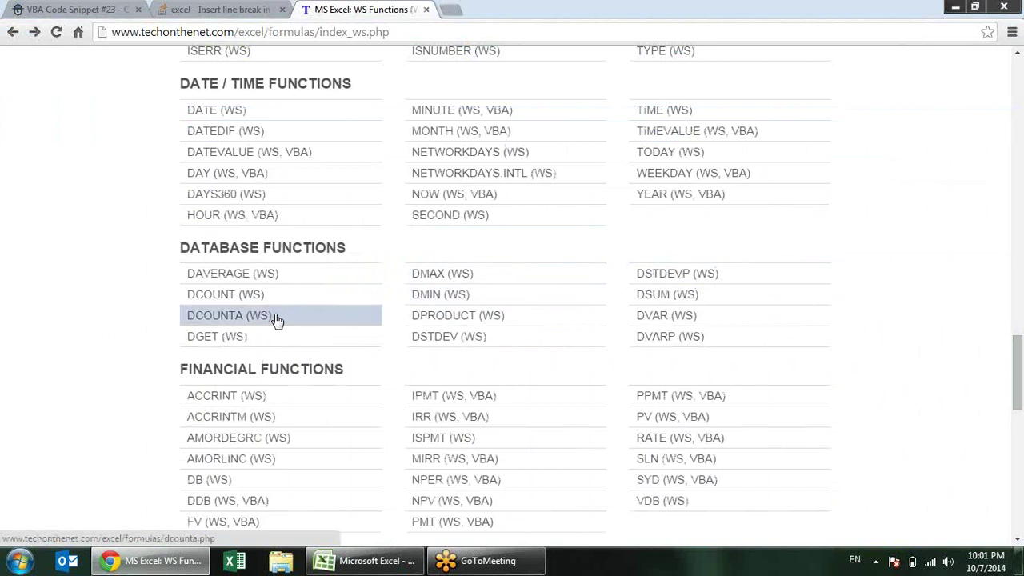
# - Change F5's DMIN formula to =DCOUNT(data,H1,F1:H2), returning 143
pyautogui.hotkey('alt', 'Tab')
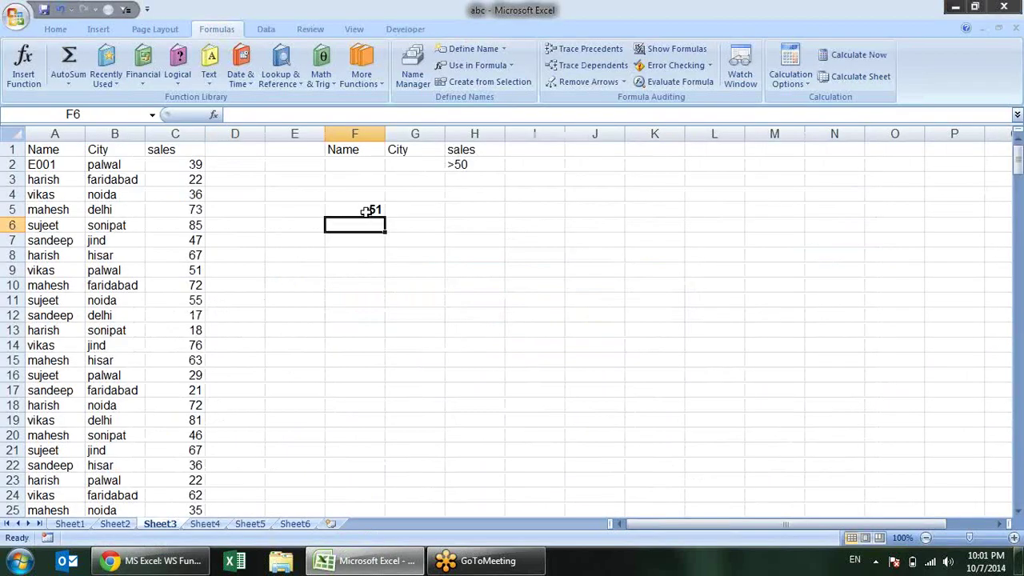
pyautogui.doubleClick(364, 210)
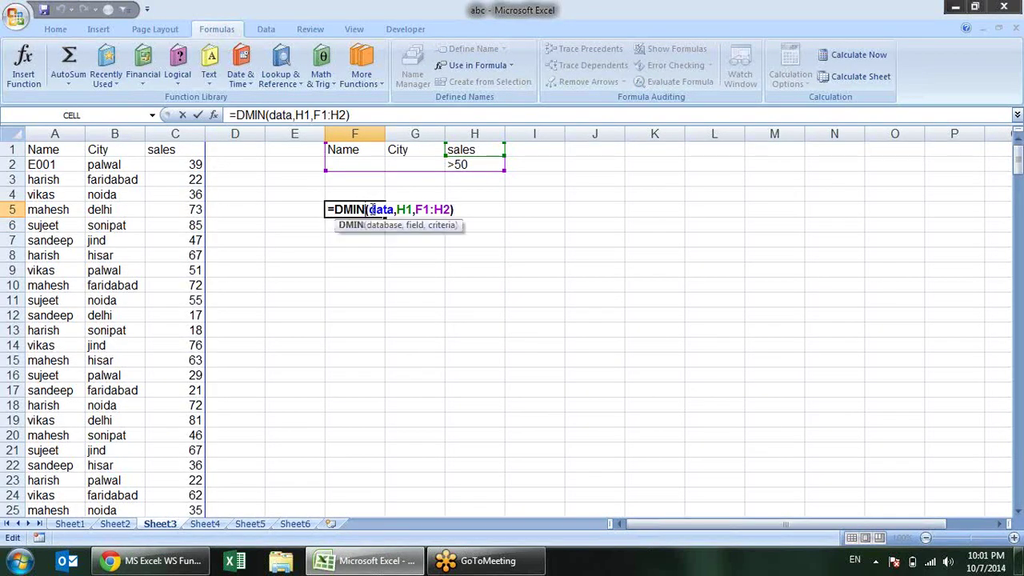
pyautogui.press('BackSpace')
pyautogui.press('BackSpace')
pyautogui.press('BackSpace')
pyautogui.write('count')
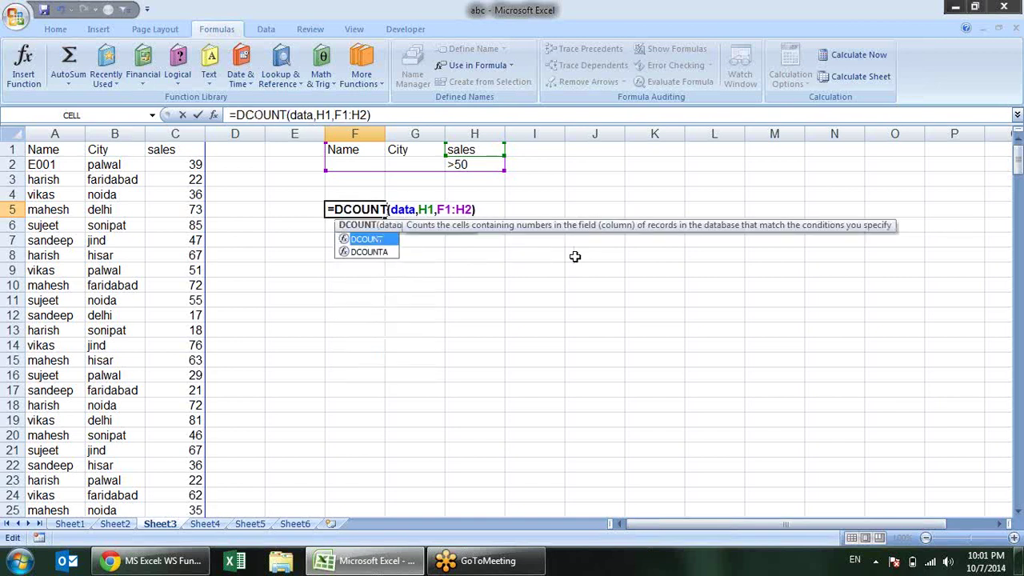
pyautogui.press('Return')
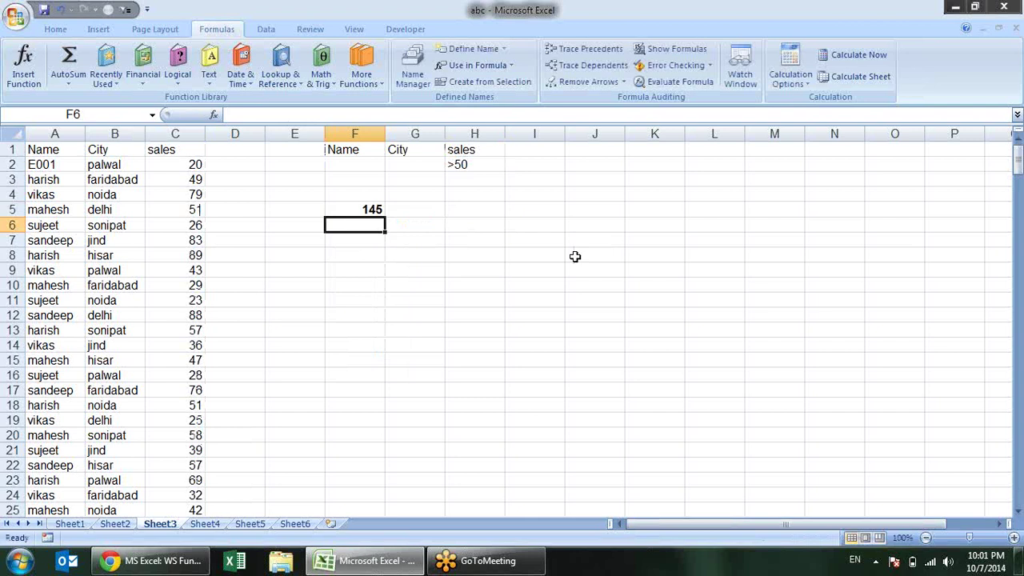
# - Change F5's function from DCOUNT to DCOUNTA, giving =DCOUNTA(data,H1,F1:H2)
pyautogui.press('Up')
pyautogui.press('F2')
pyautogui.press('Left')
pyautogui.press('Left')
pyautogui.press('Left')
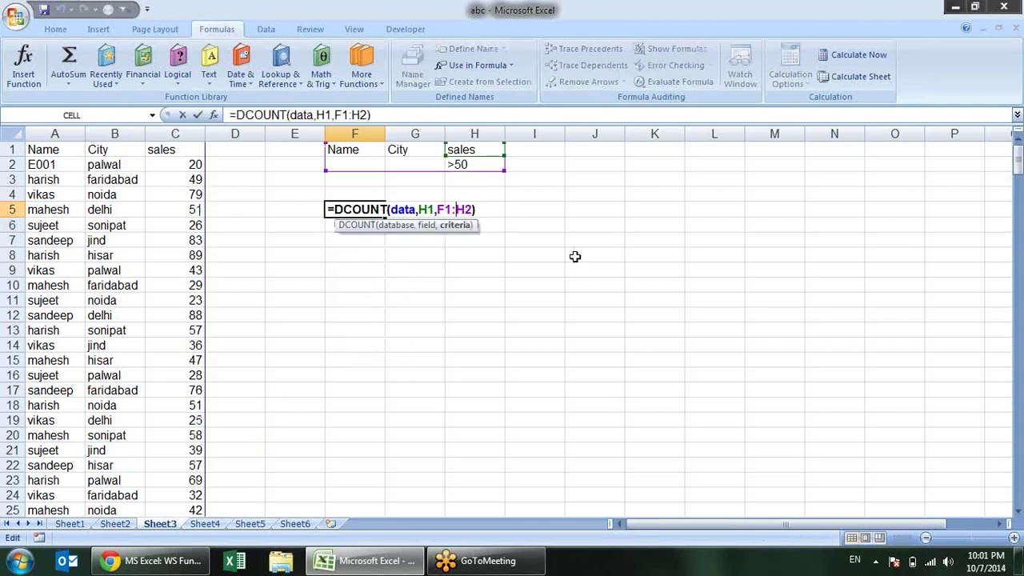
pyautogui.press('Left')
pyautogui.press('Left')
pyautogui.press('Left')
pyautogui.press('Left')
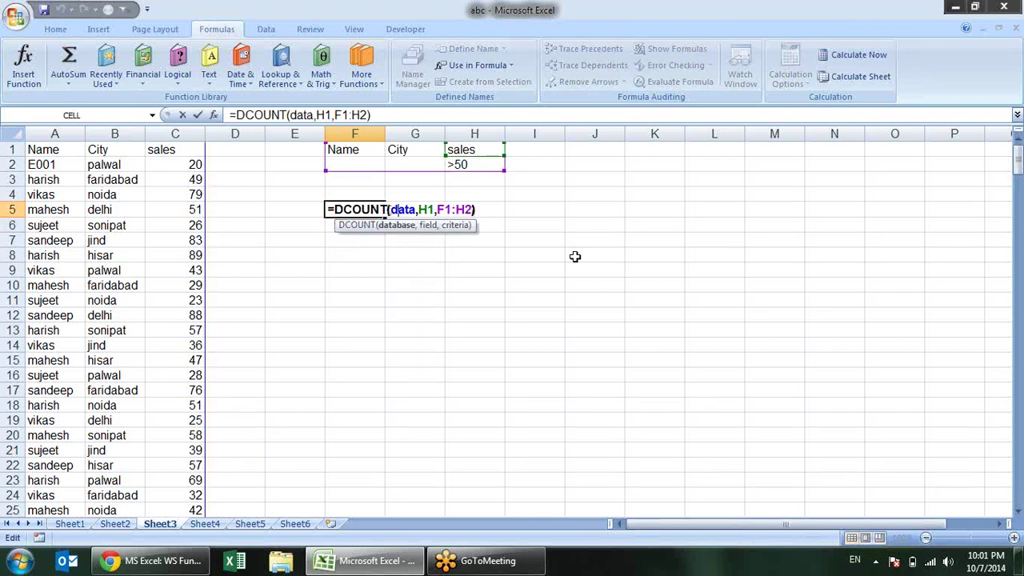
# - Recommit the DCOUNTA formula in F5, which returns 160, and return to the web functions list
pyautogui.press('Left')
pyautogui.press('Left')
pyautogui.write('a')
pyautogui.press('Return')
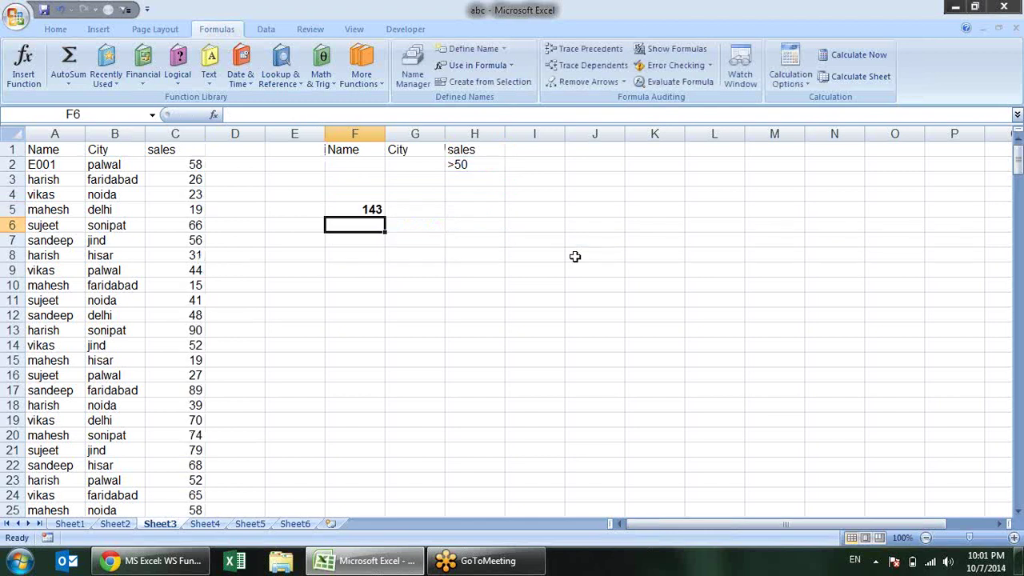
pyautogui.press('Up')
pyautogui.press('F2')
pyautogui.press('Left')
pyautogui.press('Left')
pyautogui.press('Left')
pyautogui.press('Left')
pyautogui.press('Left')
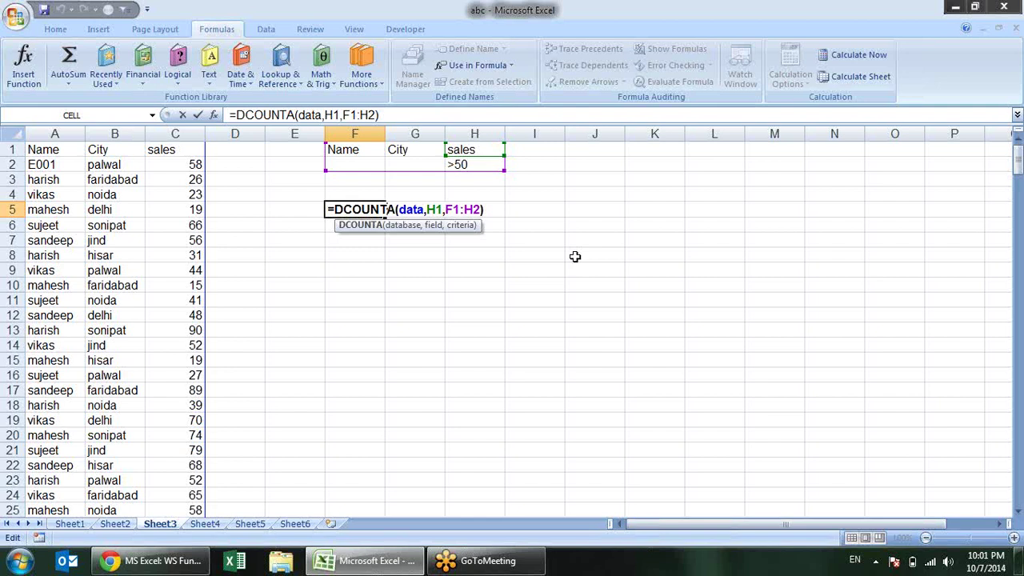
pyautogui.press('Return')
pyautogui.press('Up')
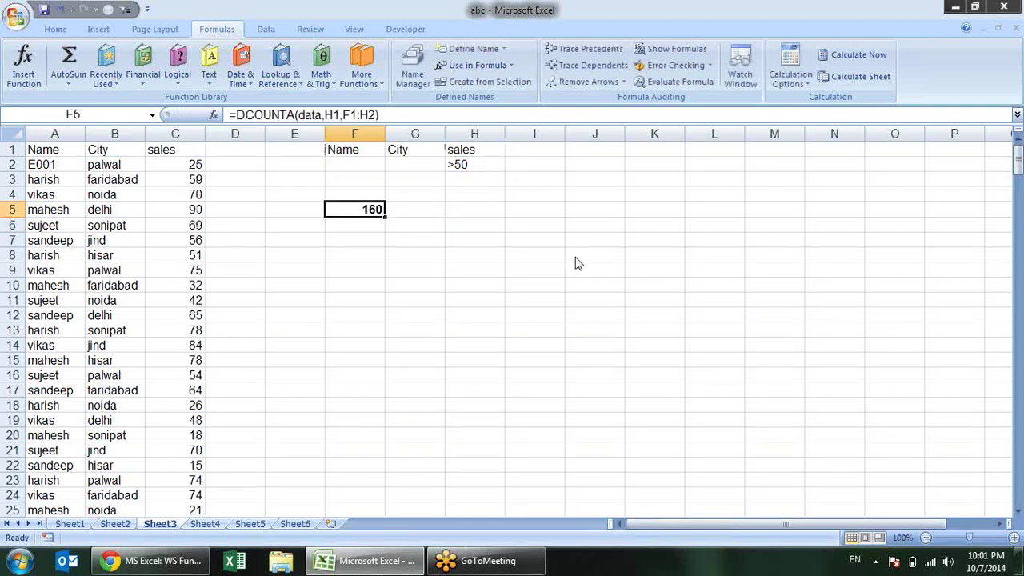
pyautogui.hotkey('alt', 'Tab')
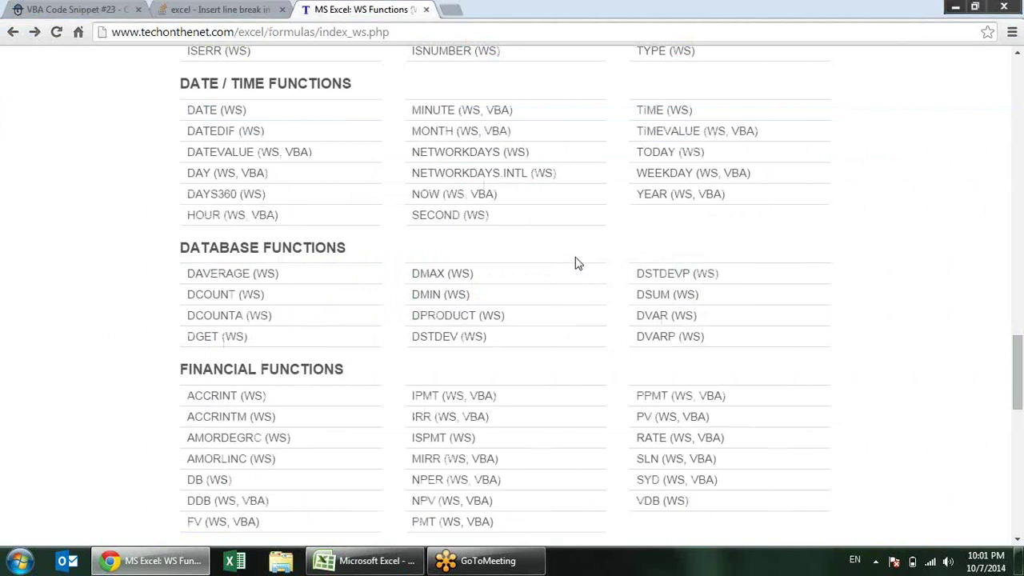
# - Open TechOnTheNet's DVAR (WS) function reference page from the functions list
pyautogui.hotkey('alt', 'Tab')
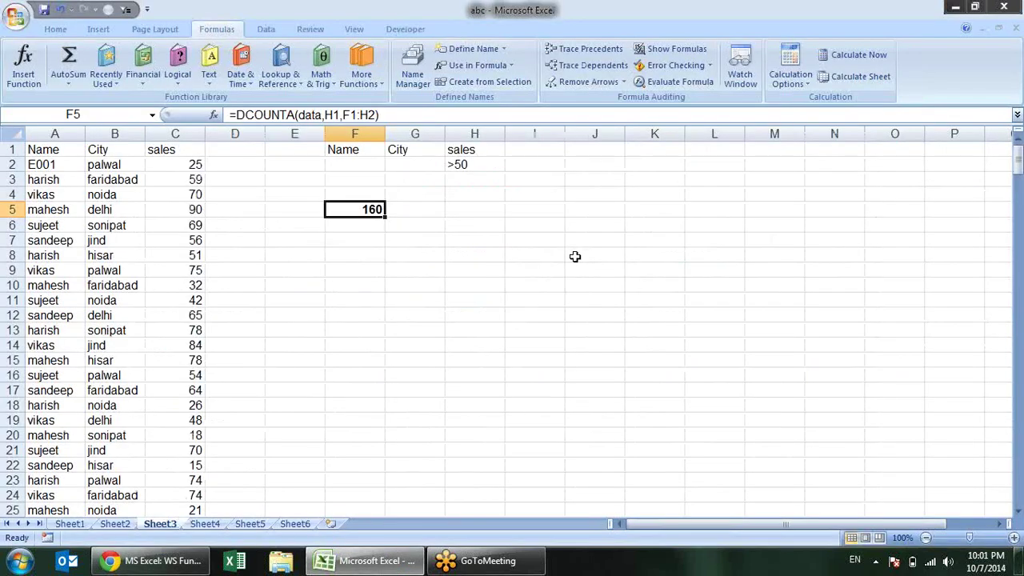
pyautogui.hotkey('alt', 'Tab')
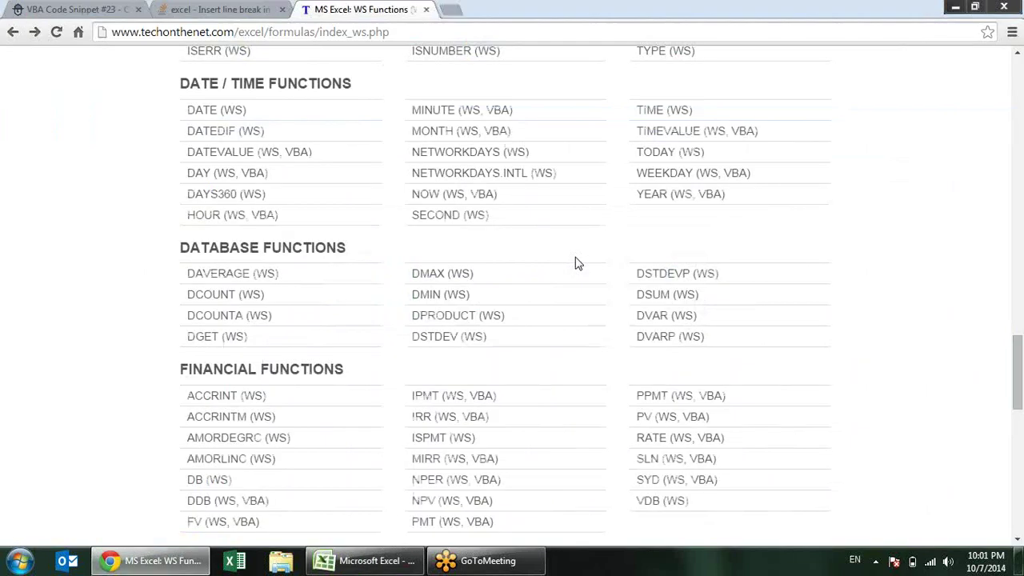
pyautogui.click(670, 318)
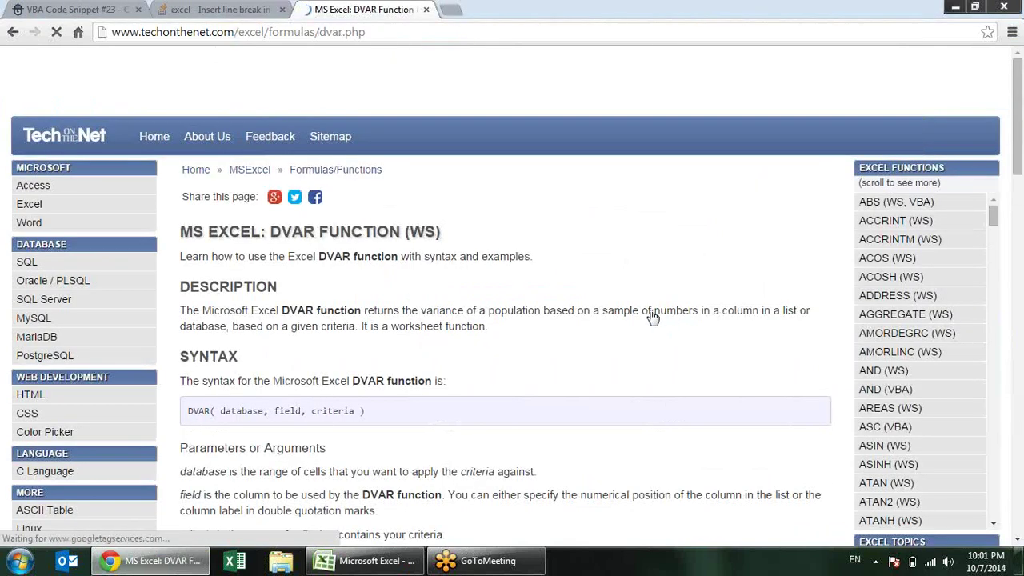
# - Read the DVAR(database, field, criteria) syntax and worksheet examples, then return to Excel
pyautogui.scroll(-3, 387, 241)
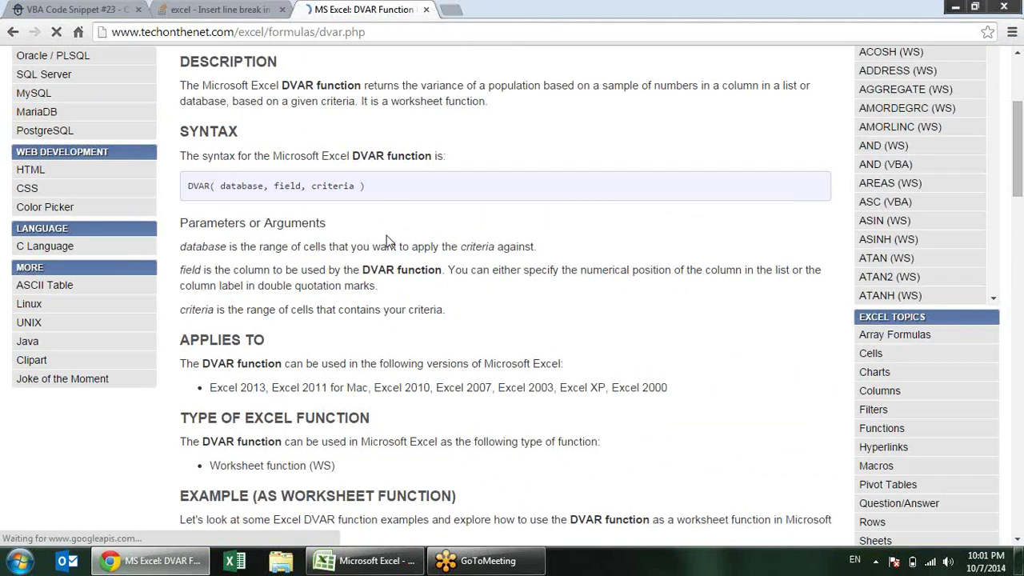
pyautogui.scroll(-1, 387, 241)
pyautogui.scroll(-2, 387, 242)
pyautogui.scroll(-2, 387, 242)
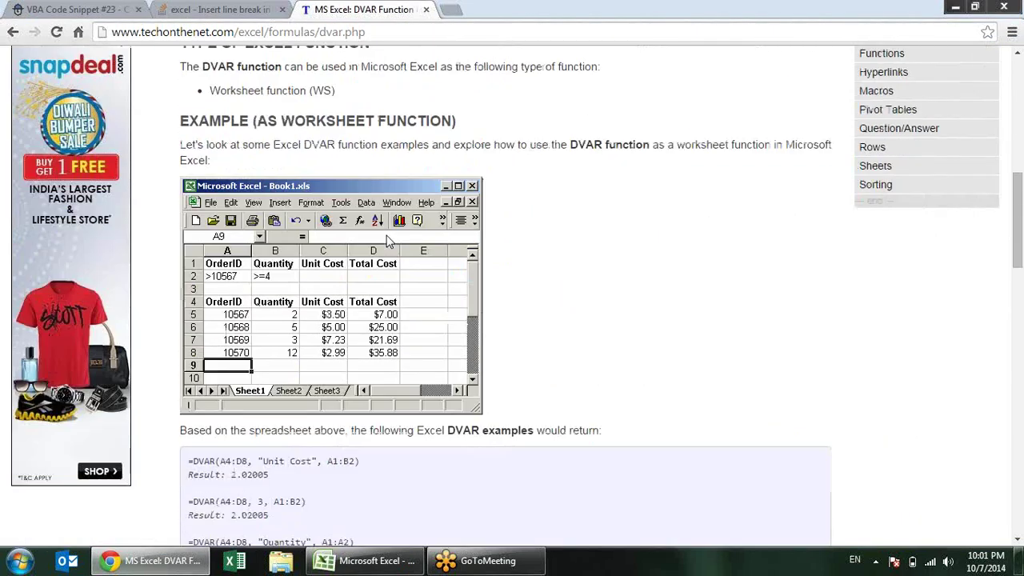
pyautogui.scroll(-3, 387, 242)
pyautogui.scroll(-1, 387, 242)
pyautogui.scroll(-3, 406, 242)
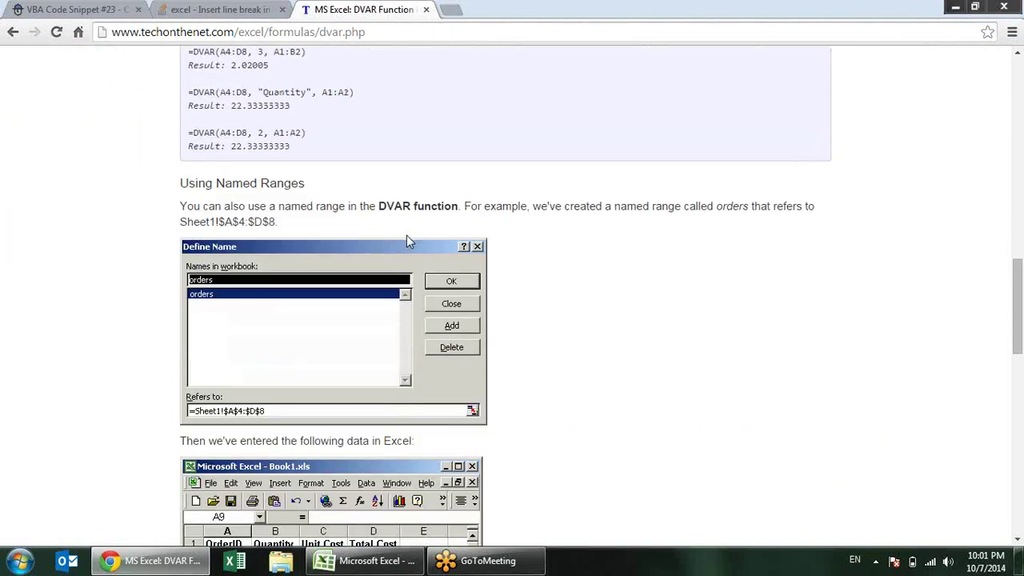
pyautogui.scroll(-3, 407, 242)
pyautogui.scroll(-3, 407, 241)
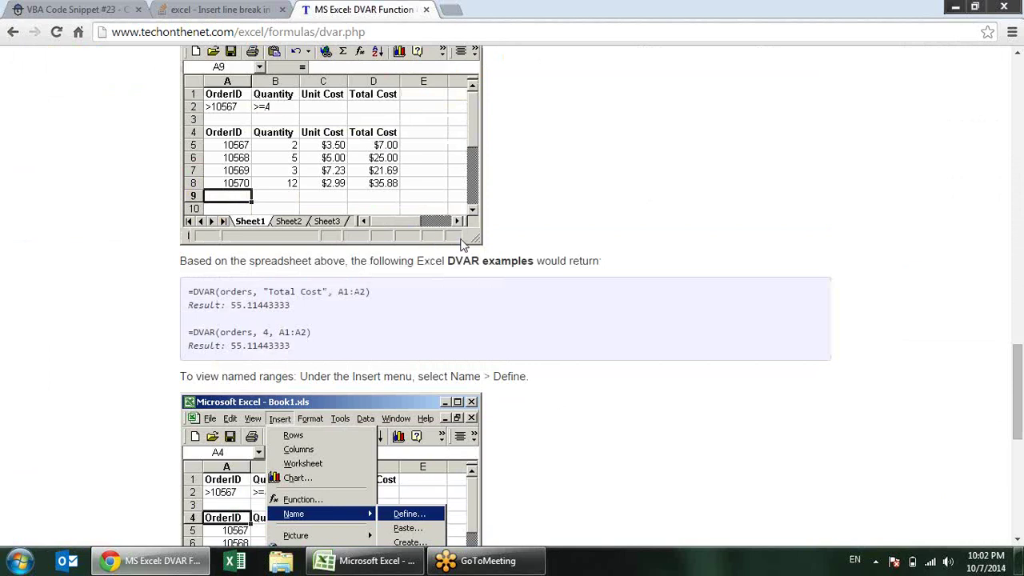
pyautogui.scroll(3, 462, 245)
pyautogui.scroll(3, 468, 235)
pyautogui.scroll(3, 471, 220)
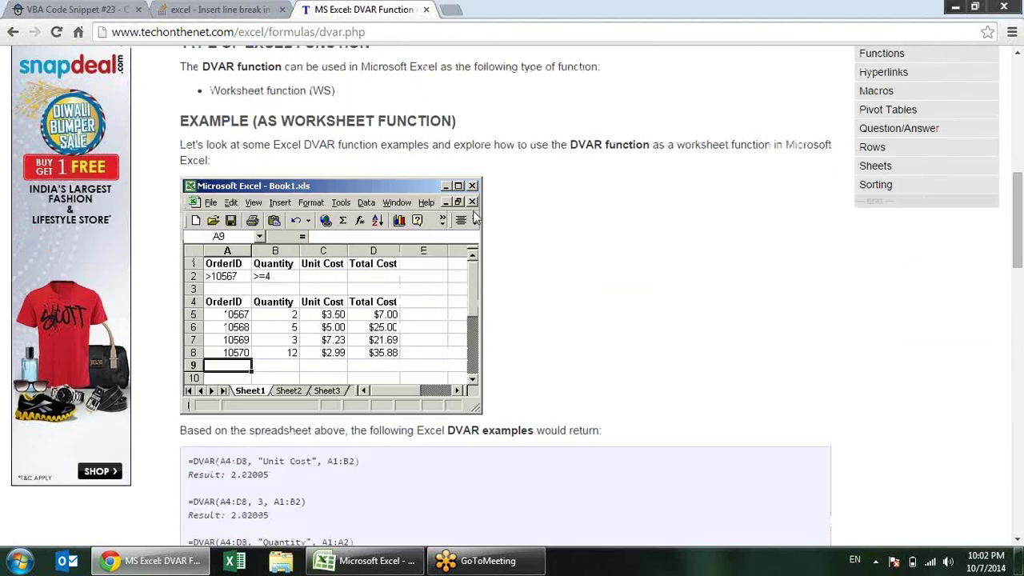
pyautogui.scroll(2, 548, 230)
pyautogui.scroll(1, 550, 231)
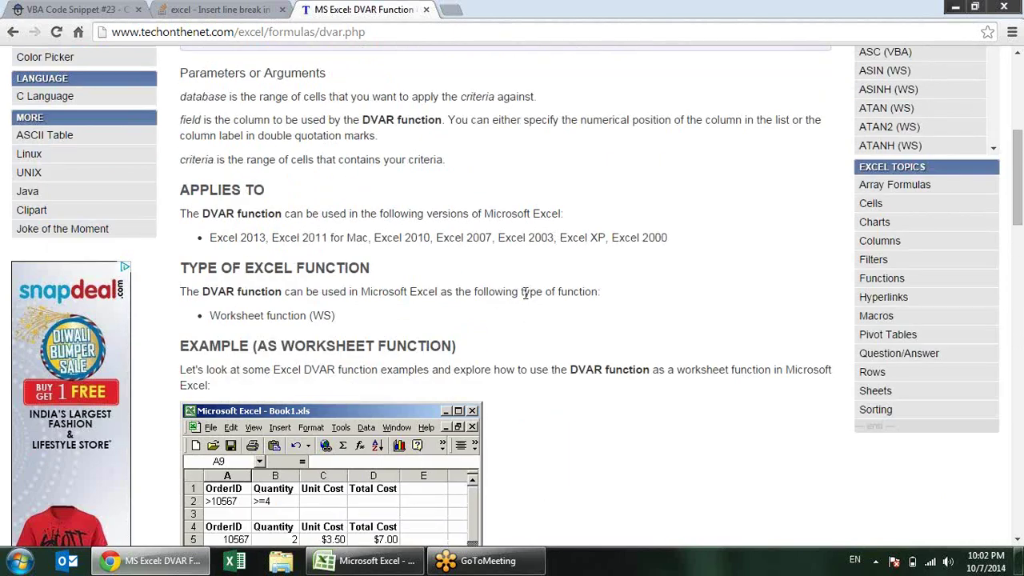
pyautogui.scroll(-2, 521, 290)
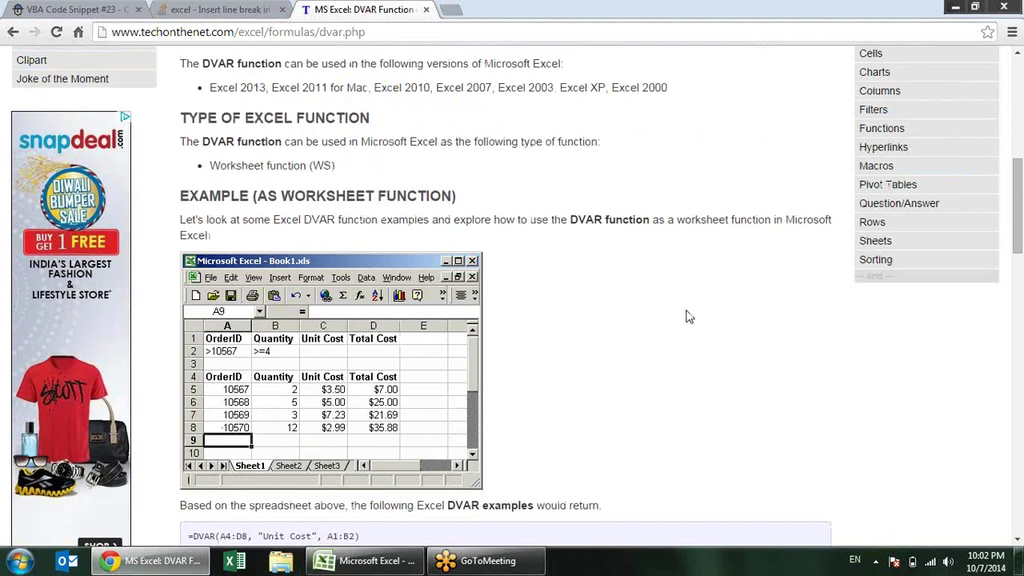
pyautogui.hotkey('alt', 'Tab')
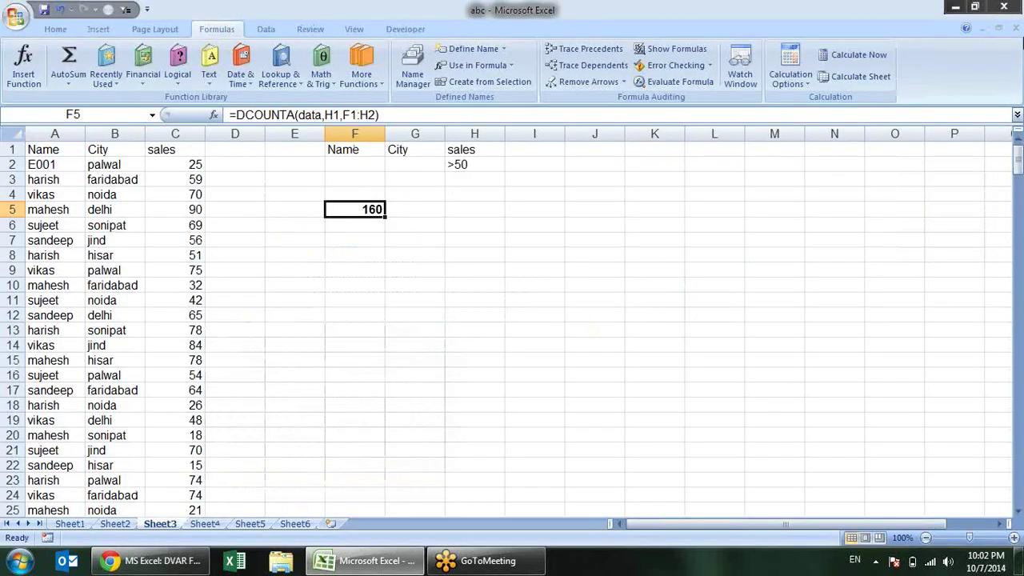